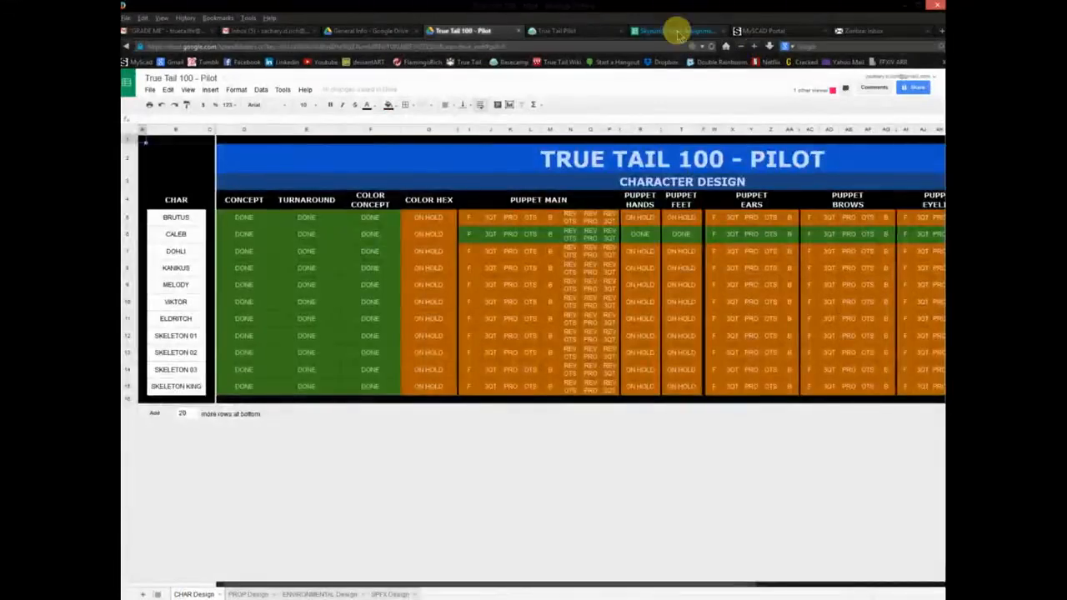
Review the Skynamic Crew Assignments sheet for December 29 - January 04, including the daily assignments, the skills key and the Extended Leave section.
left_click(677, 31)
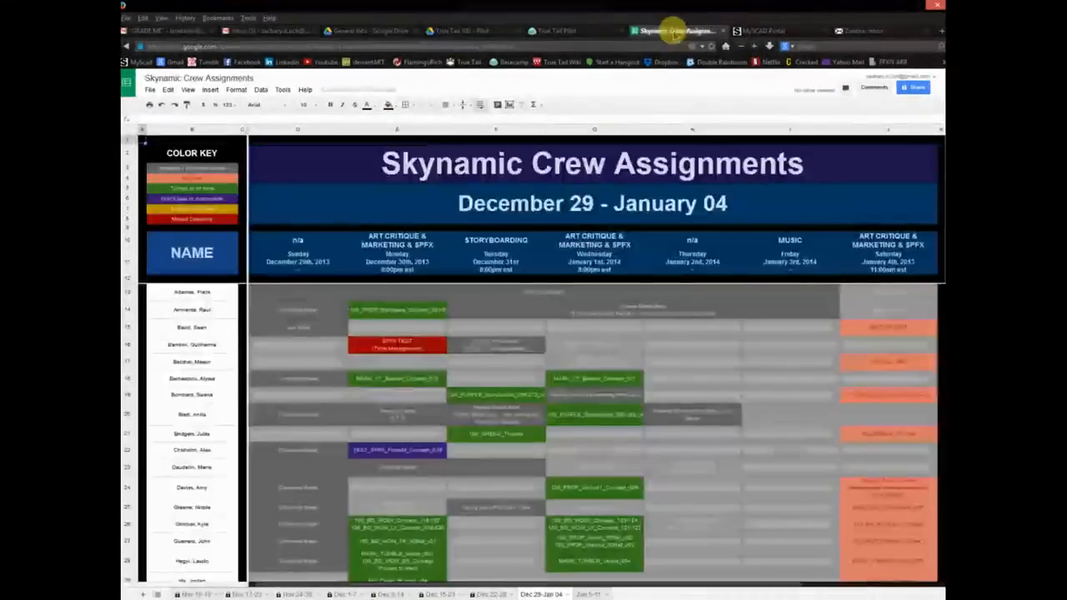
scroll(689, 308, "right", 3)
scroll(692, 317, "down", 10)
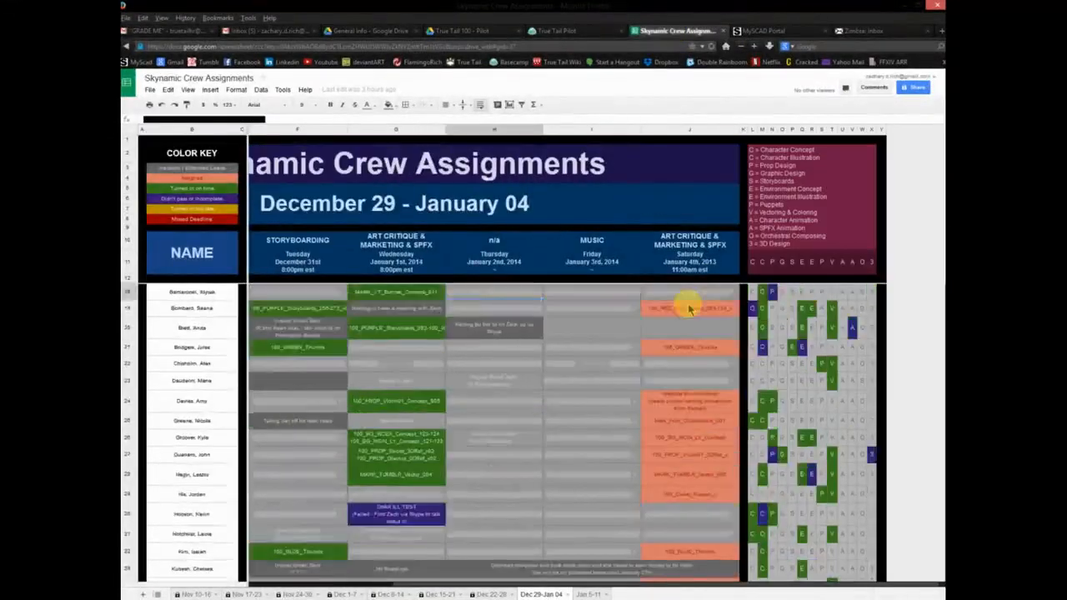
scroll(692, 367, "down", 3)
scroll(691, 405, "left", 3)
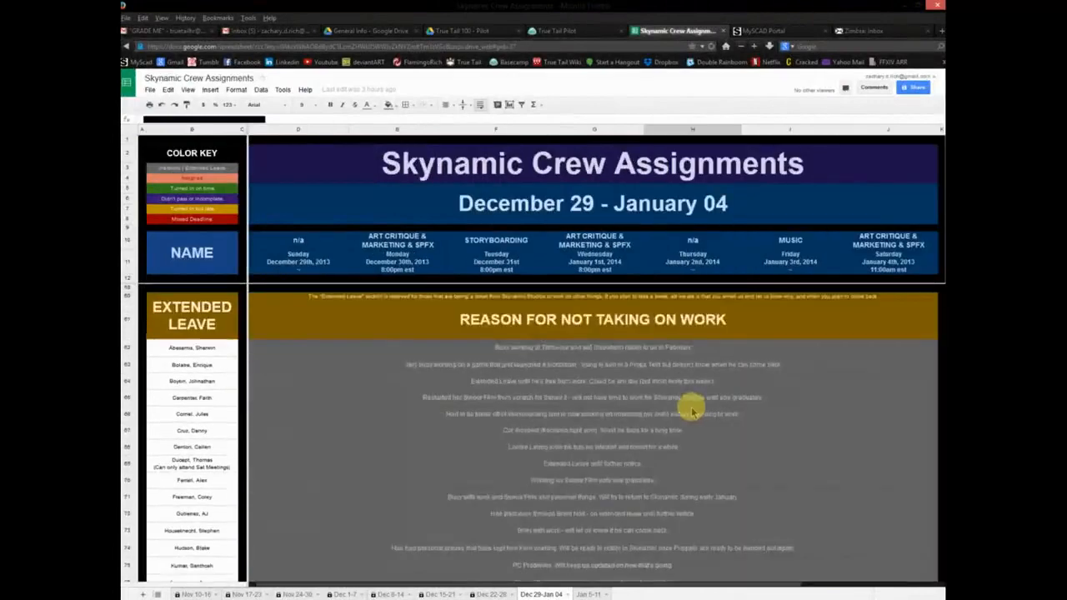
scroll(687, 417, "down", 6)
scroll(679, 424, "up", 15)
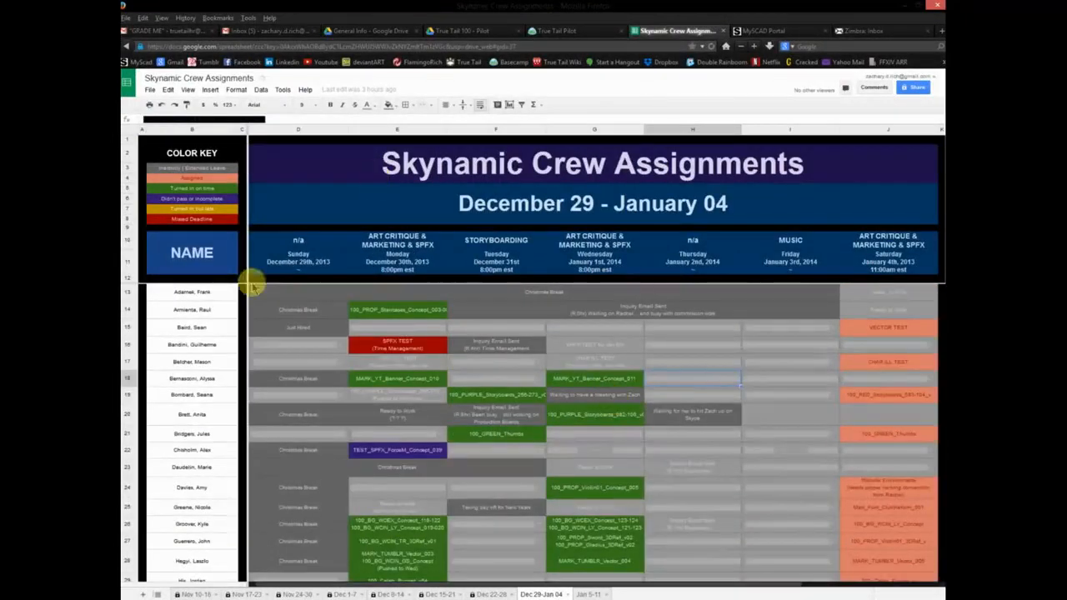
scroll(432, 369, "right", 3)
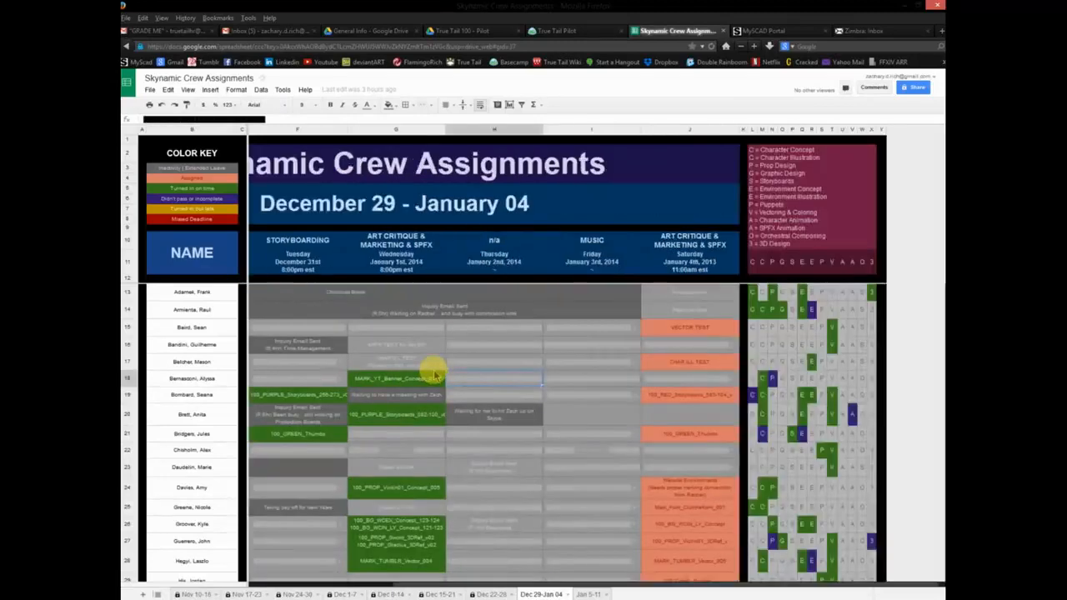
scroll(428, 369, "left", 3)
scroll(607, 376, "down", 8)
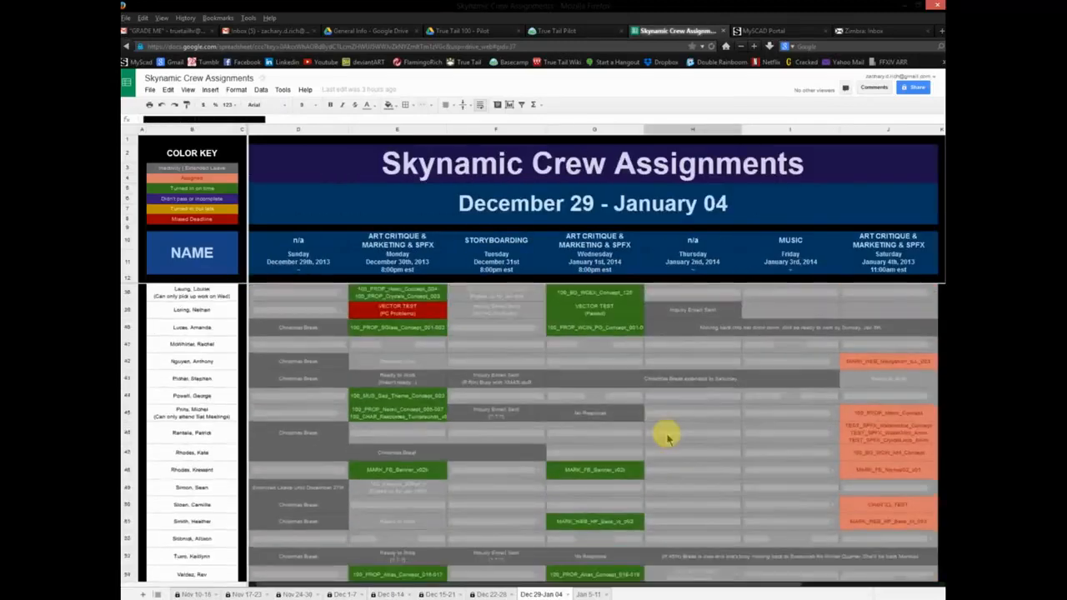
scroll(667, 437, "down", 8)
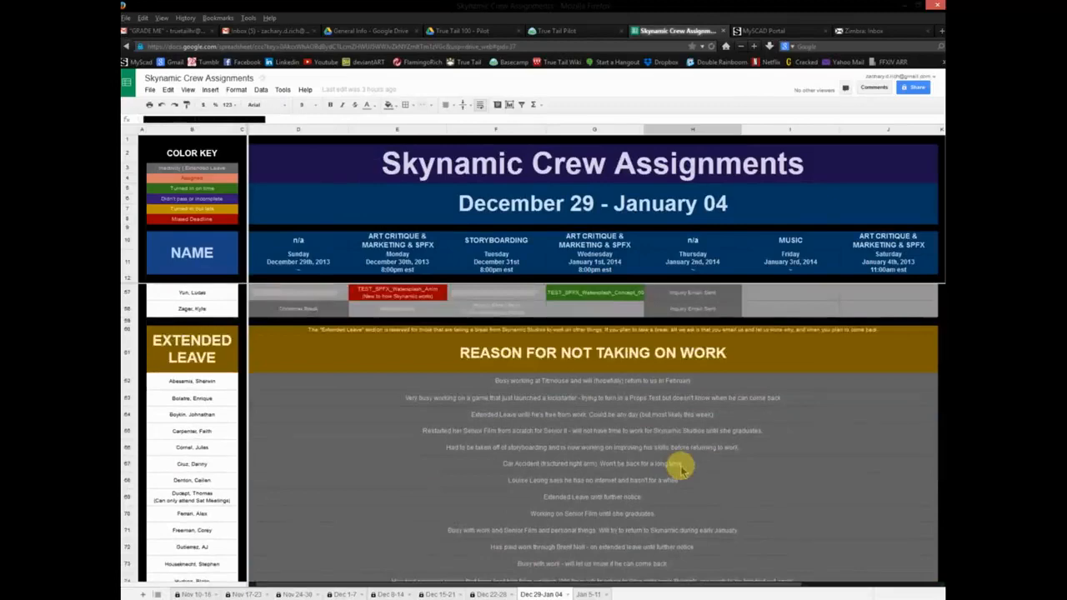
scroll(681, 469, "down", 3)
scroll(680, 470, "up", 15)
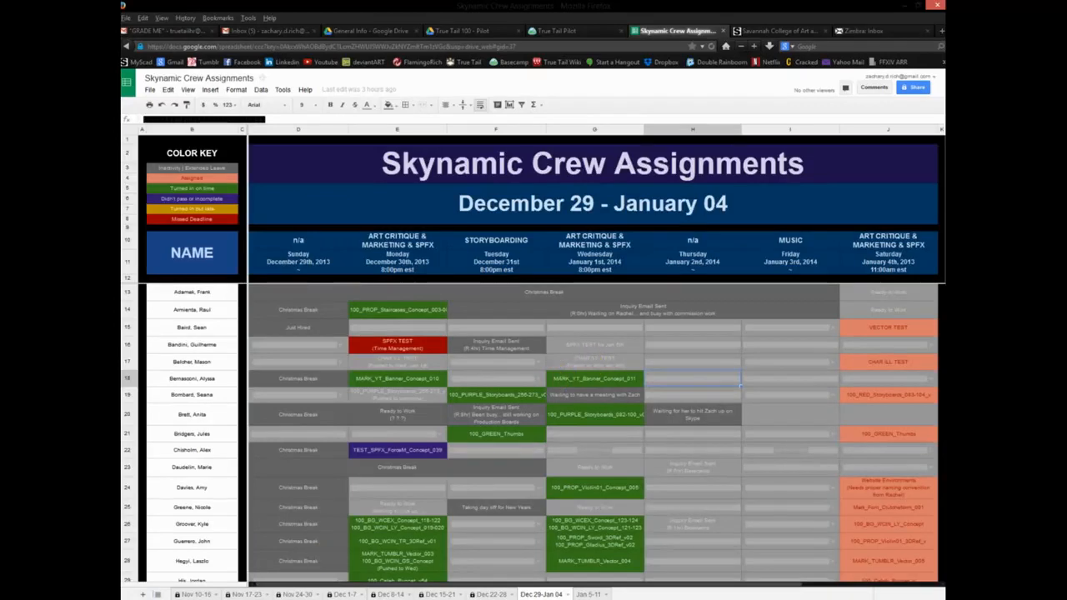
key("super+e")
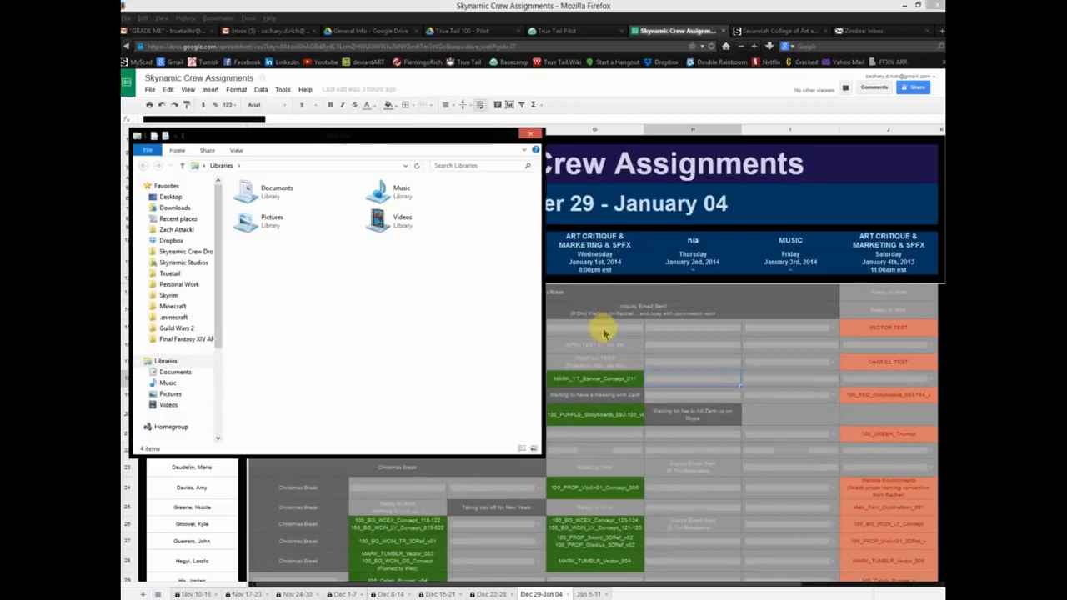
left_click(531, 134)
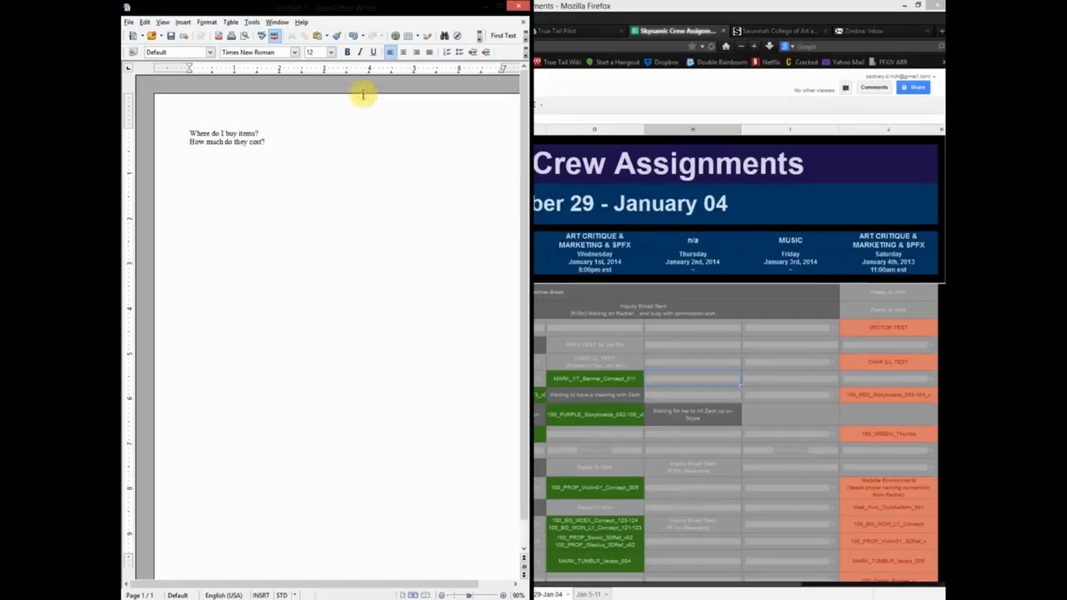
Set the font size of both question lines in the untitled Writer document to 24.
key("ctrl+a")
left_click(331, 51)
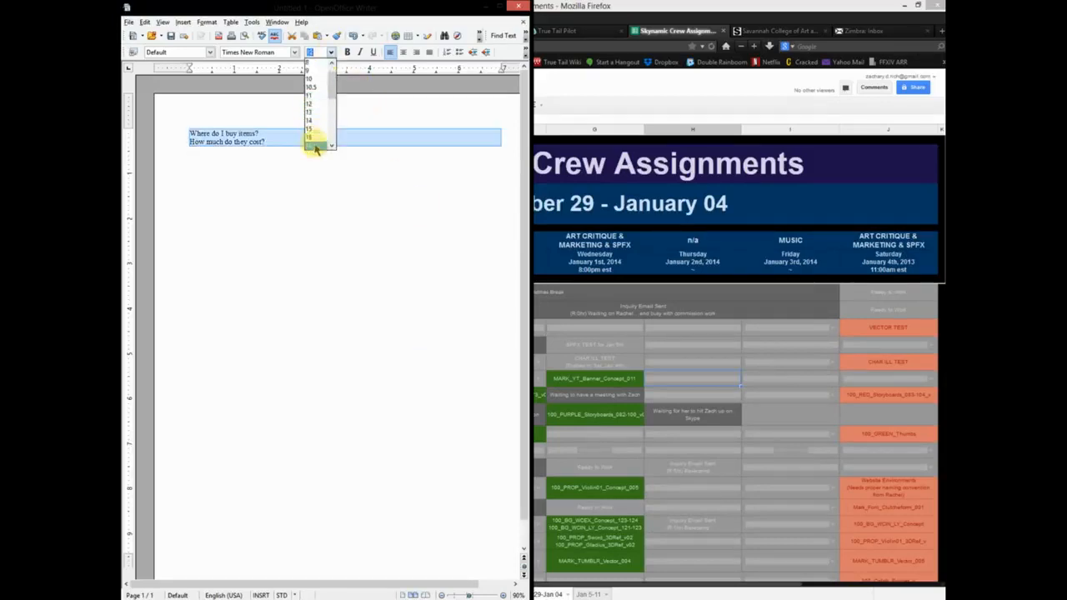
left_click(315, 149)
left_click(331, 52)
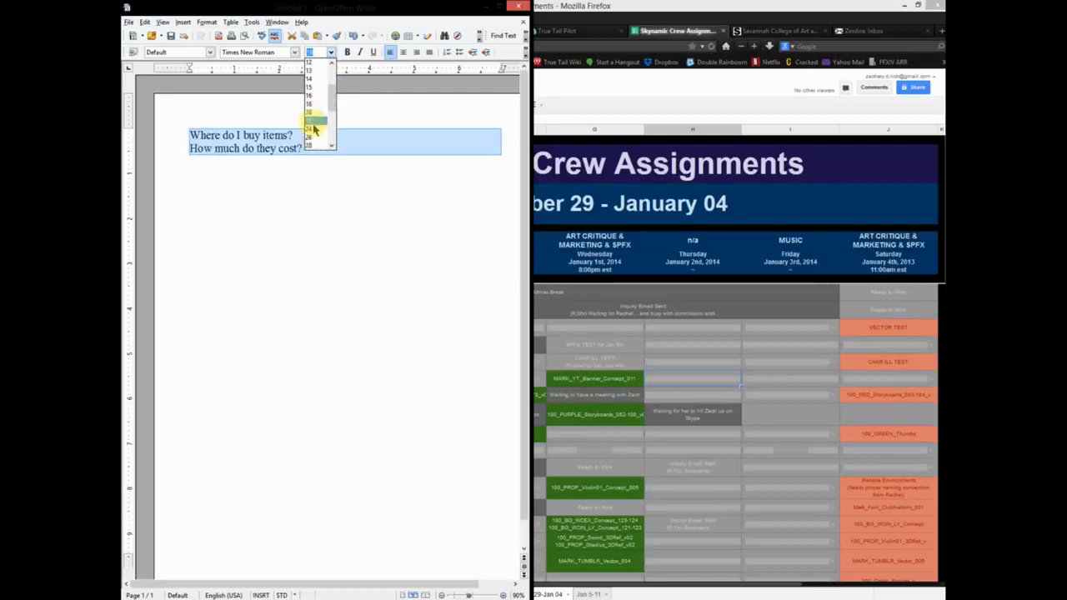
left_click(314, 129)
left_click(406, 190)
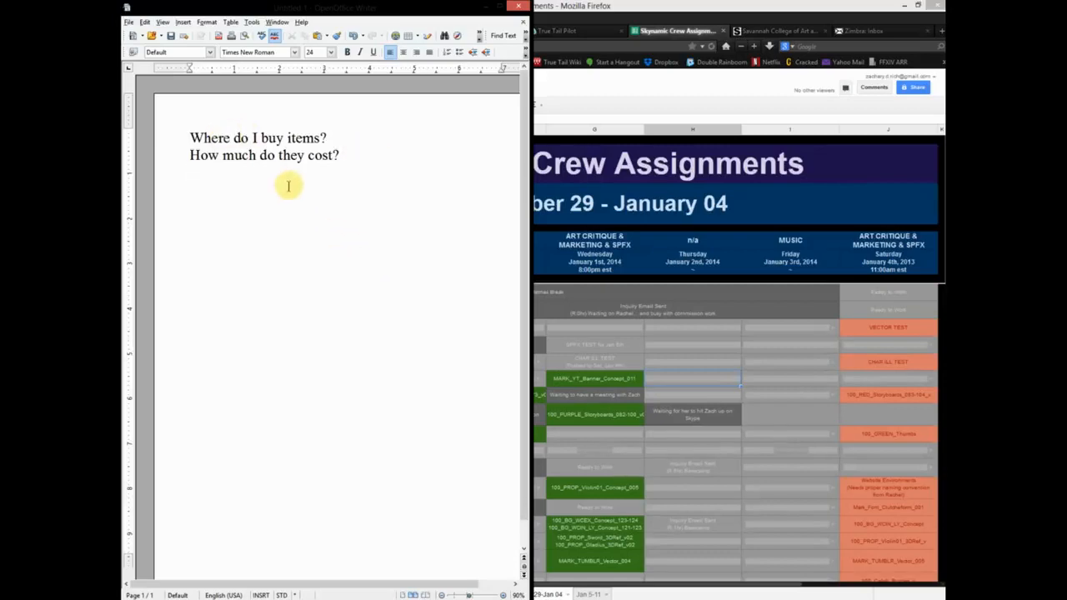
Close the untitled document and discard its changes.
left_click(519, 6)
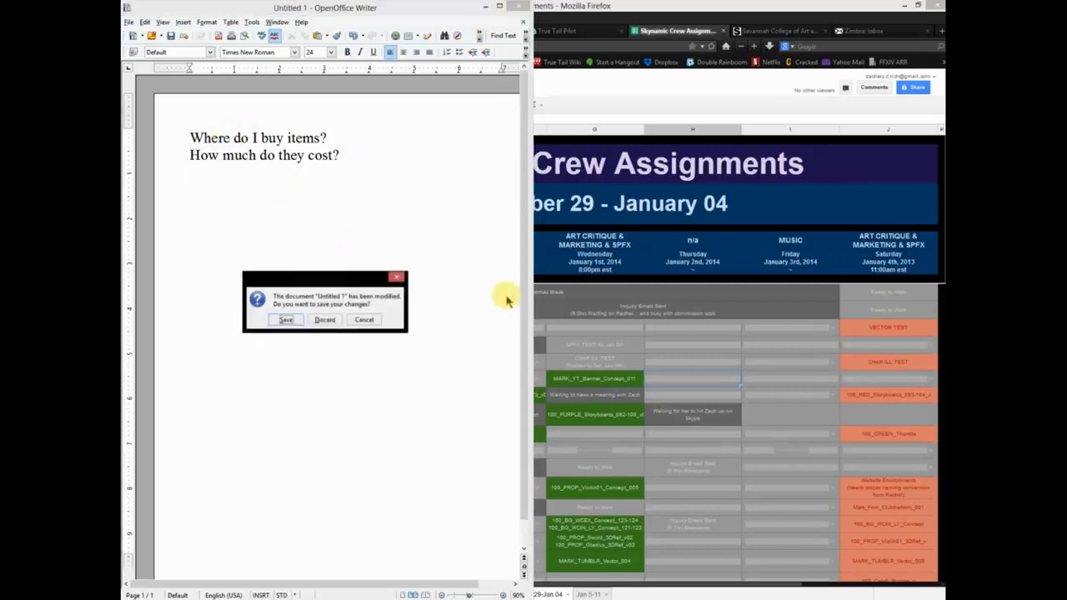
left_click(325, 321)
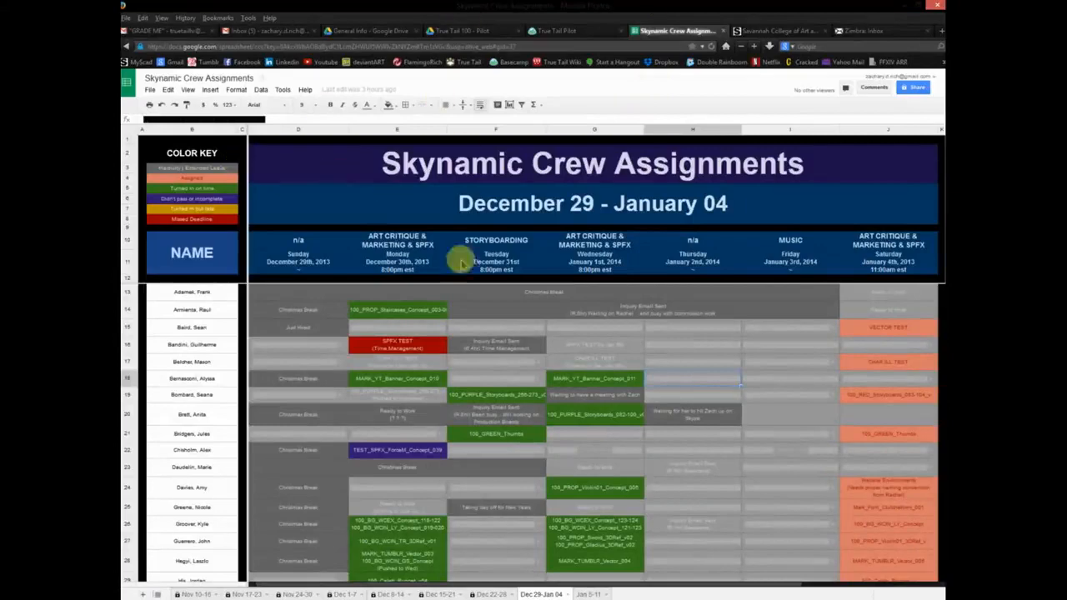
Open the Market Gil Strategies v02 document from the Final Fantasy XIV ARR folder, with File Explorer filling the right half of the screen.
key("super+e")
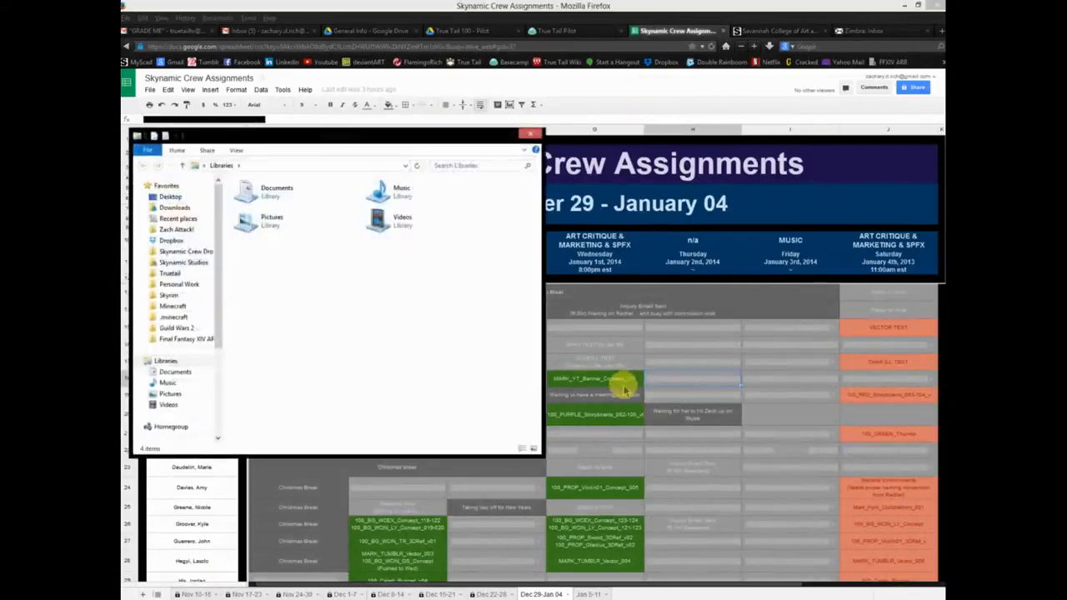
key("super+Right")
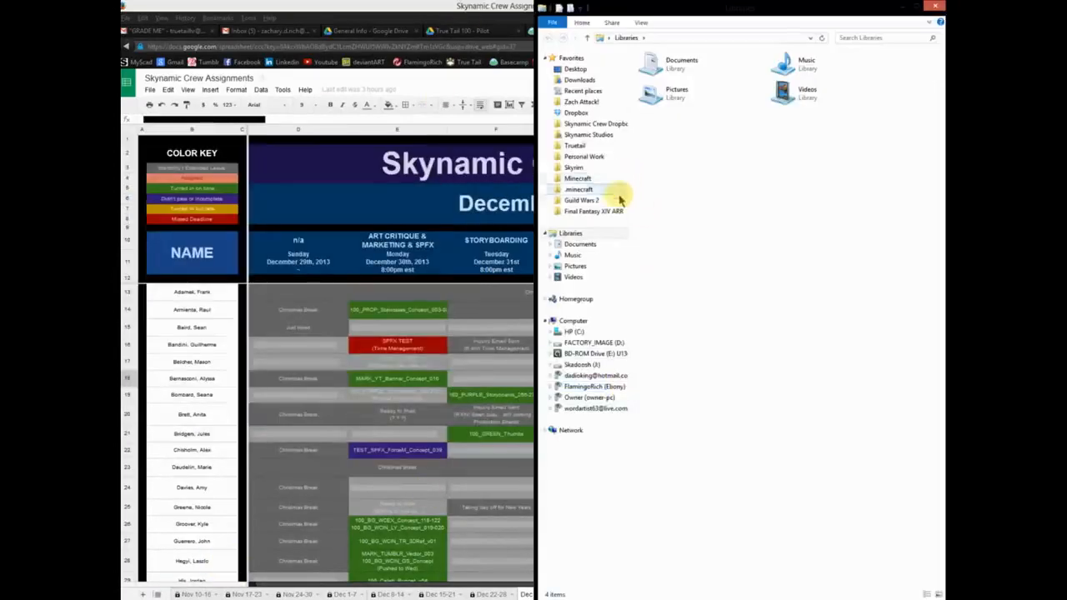
left_click(602, 214)
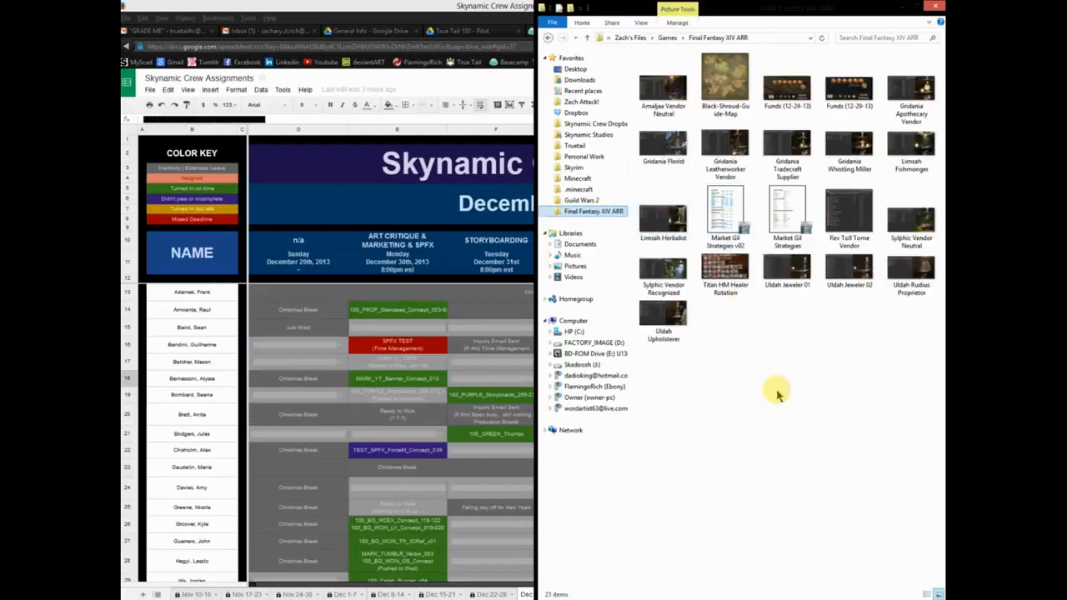
left_click(724, 205)
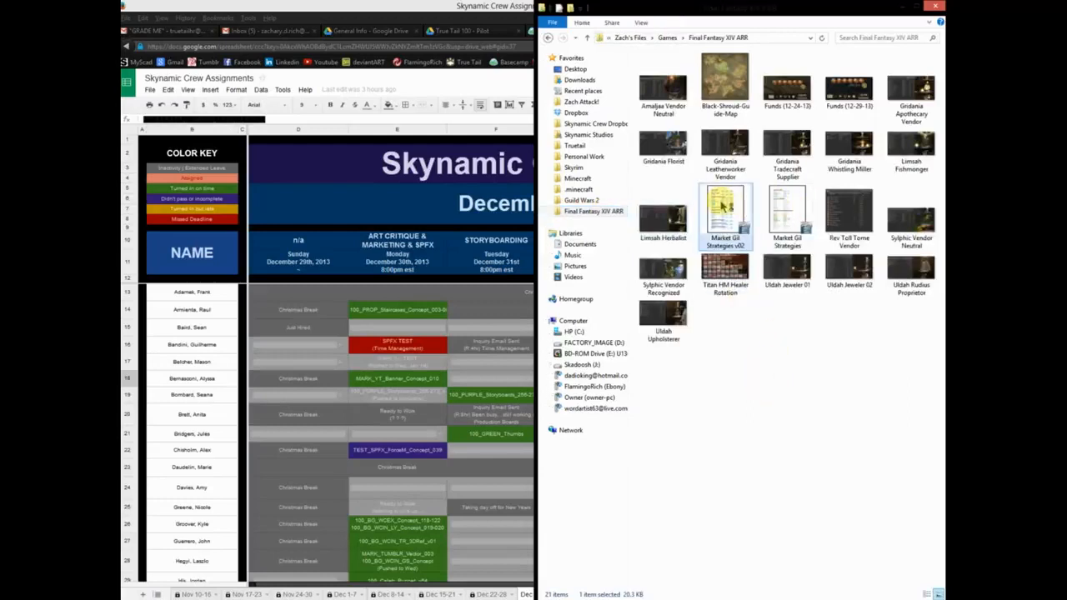
key("Return")
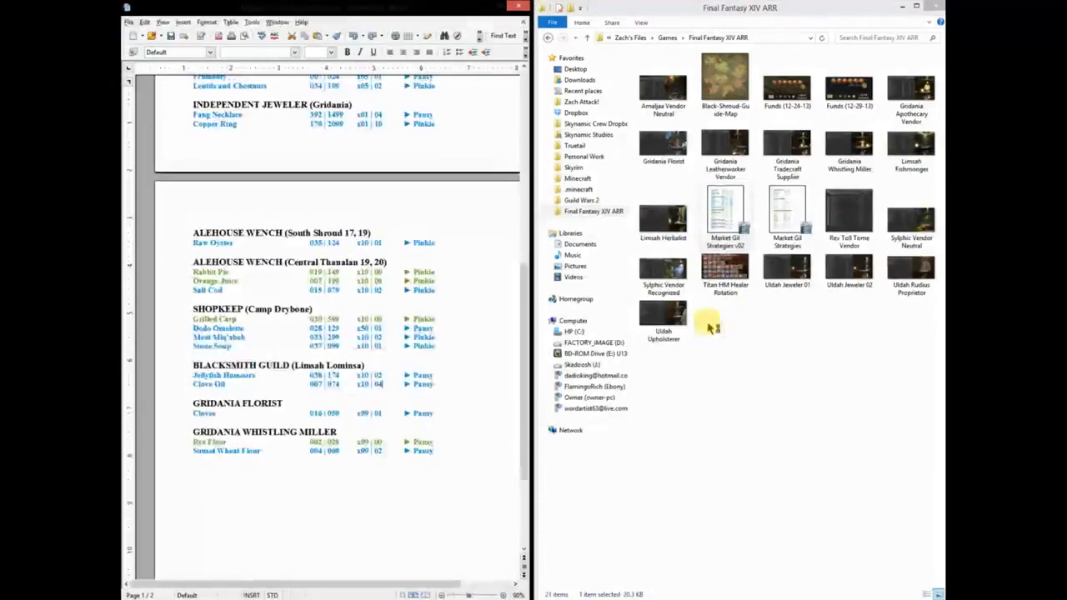
Look through the vendor item lists in Market Gil Strategies v02 up to the Sylph Vendor section, and close the document.
left_click(468, 356)
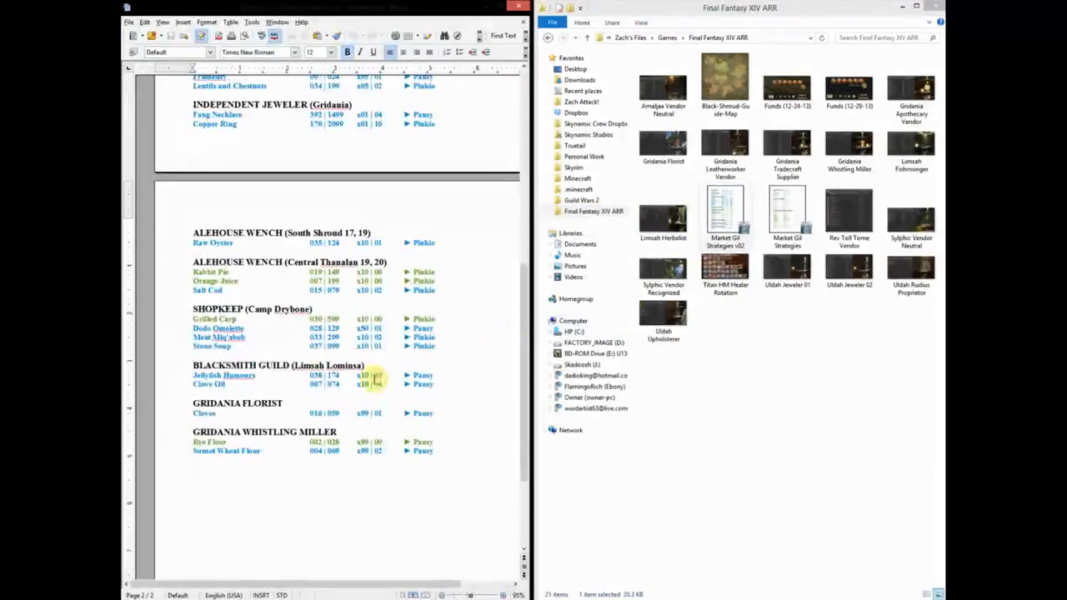
scroll(375, 375, "up", 2)
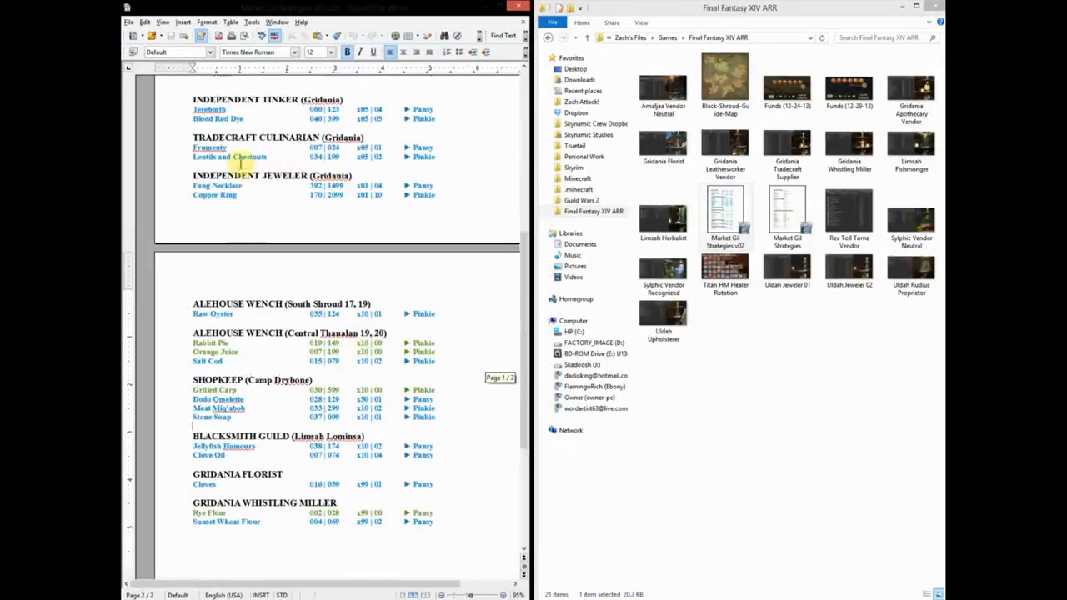
scroll(284, 297, "up", 6)
scroll(261, 341, "up", 4)
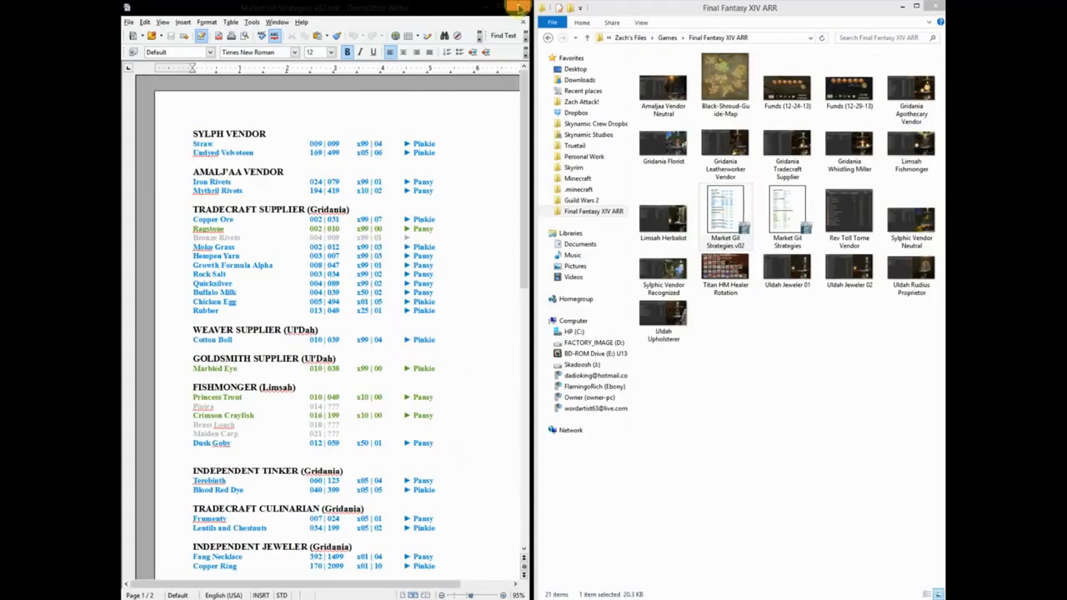
left_click(518, 8)
Switch back to Firefox and open the FFXIV ARR Market Tracking spreadsheet from My Drive in Google Drive.
left_click(430, 391)
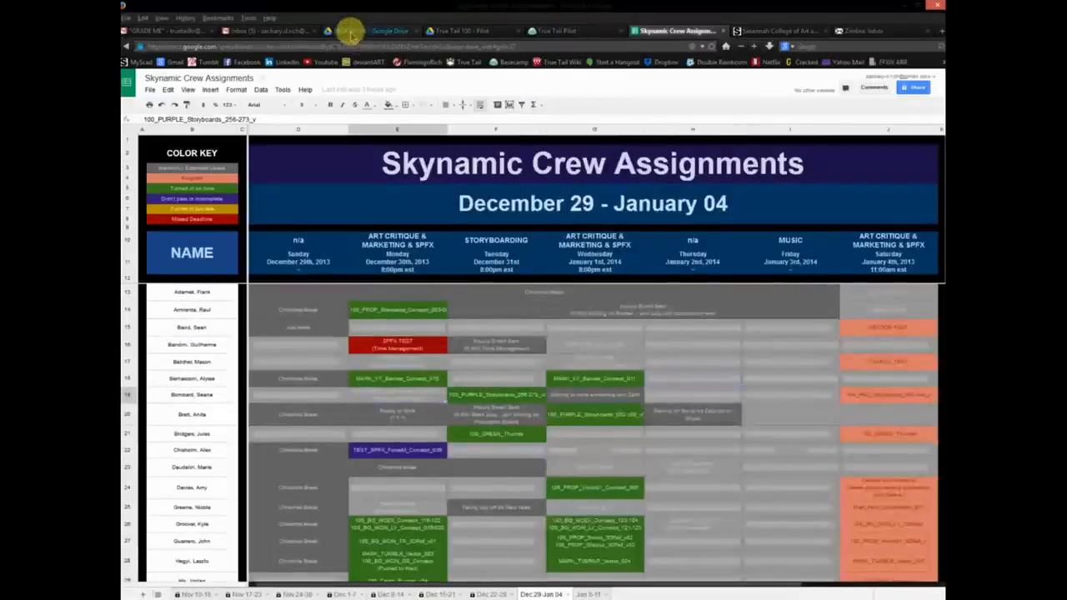
left_click(351, 33)
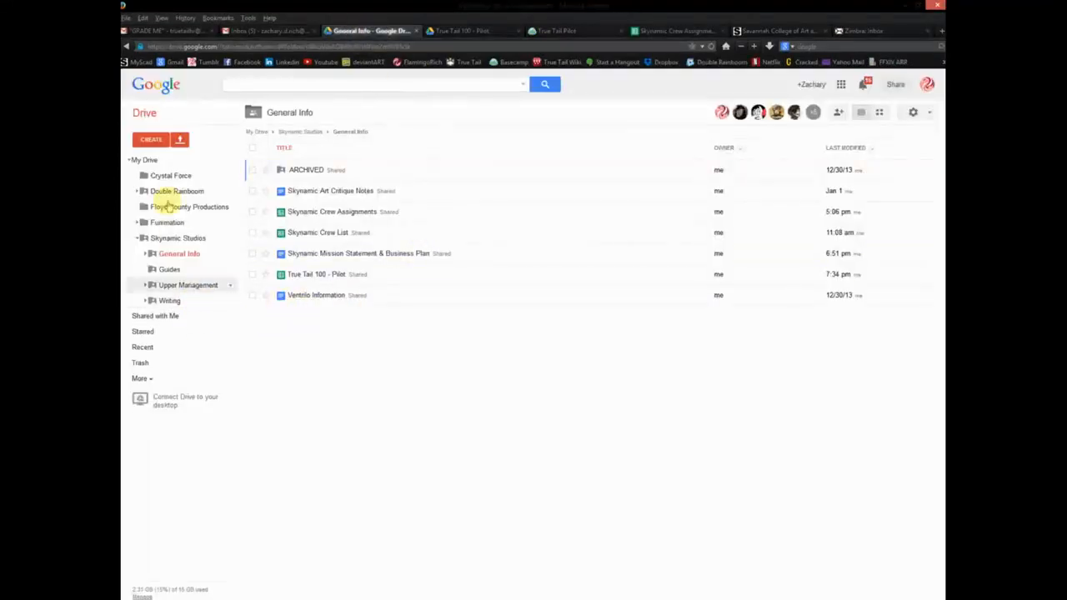
left_click(147, 159)
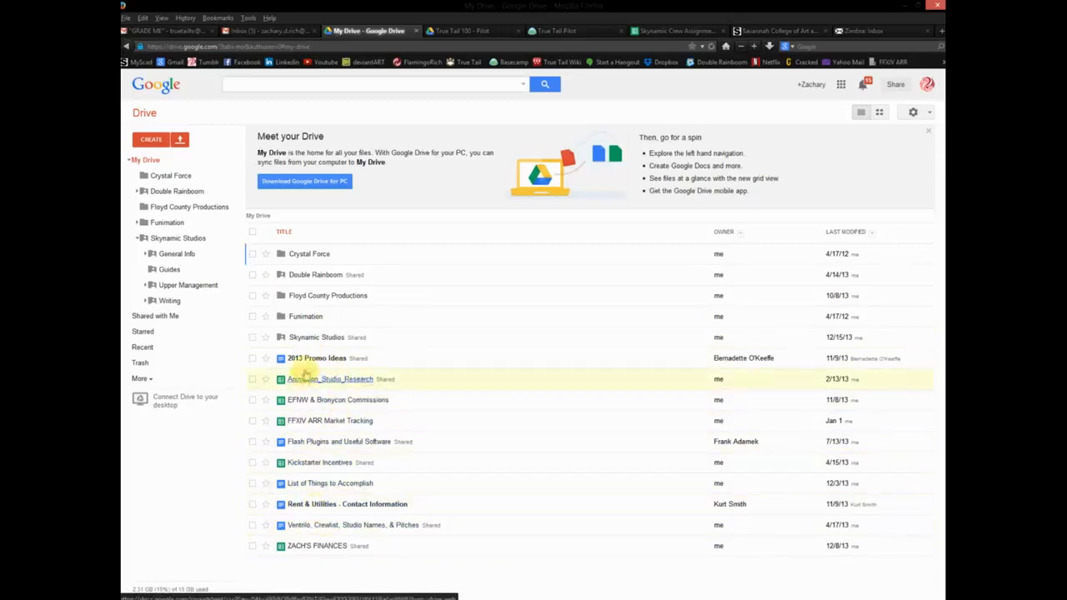
left_click(310, 421)
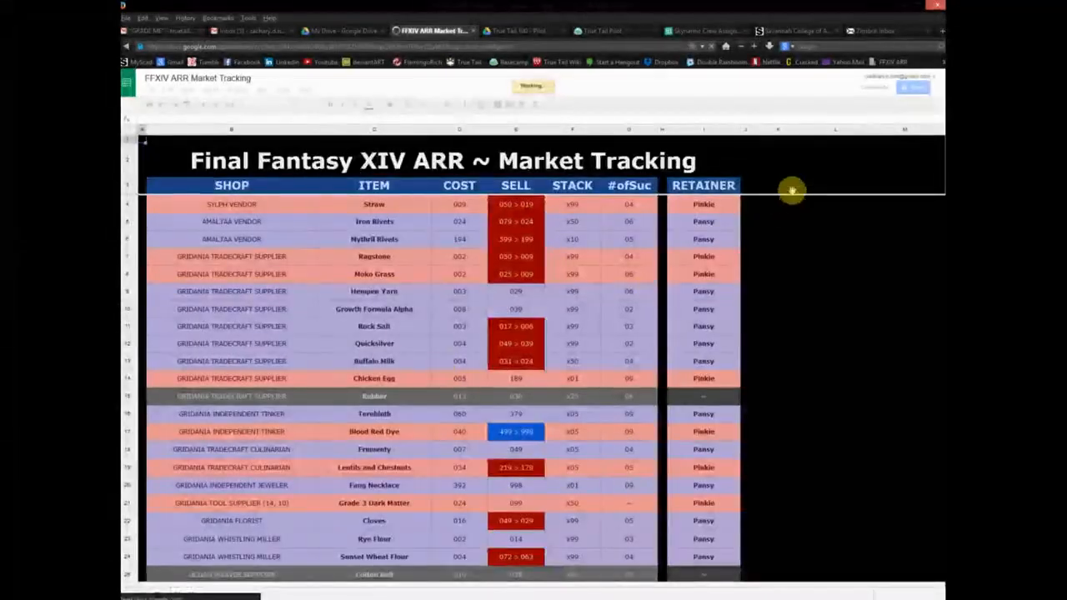
left_click(813, 227)
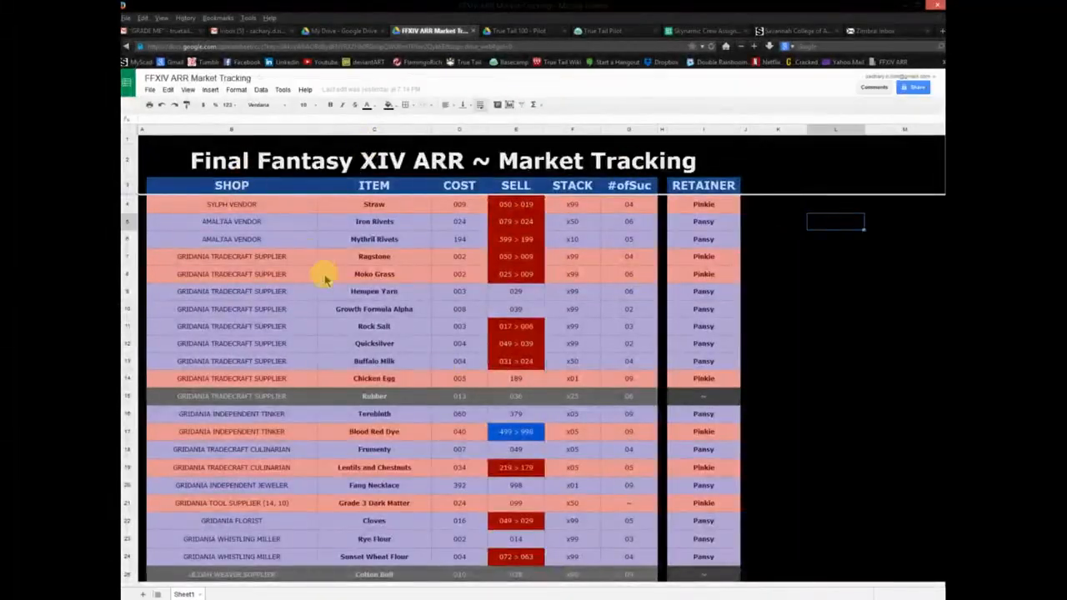
Examine the market tracking table from first to last row, including the sell price changes, stack sizes, #ofSuc values and retainer assignments.
scroll(334, 293, "down", 10)
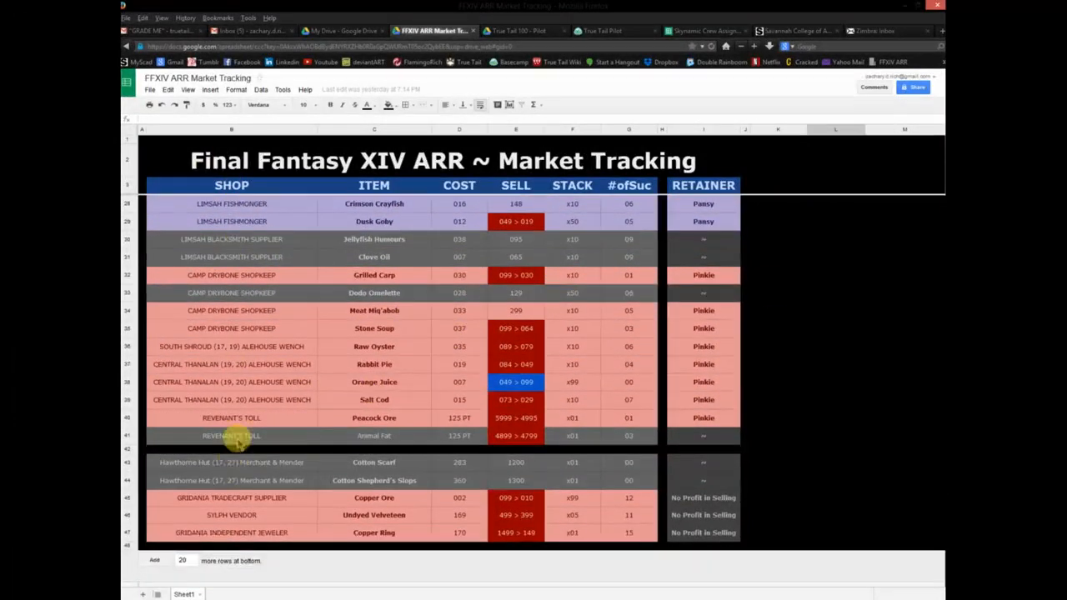
scroll(237, 442, "up", 8)
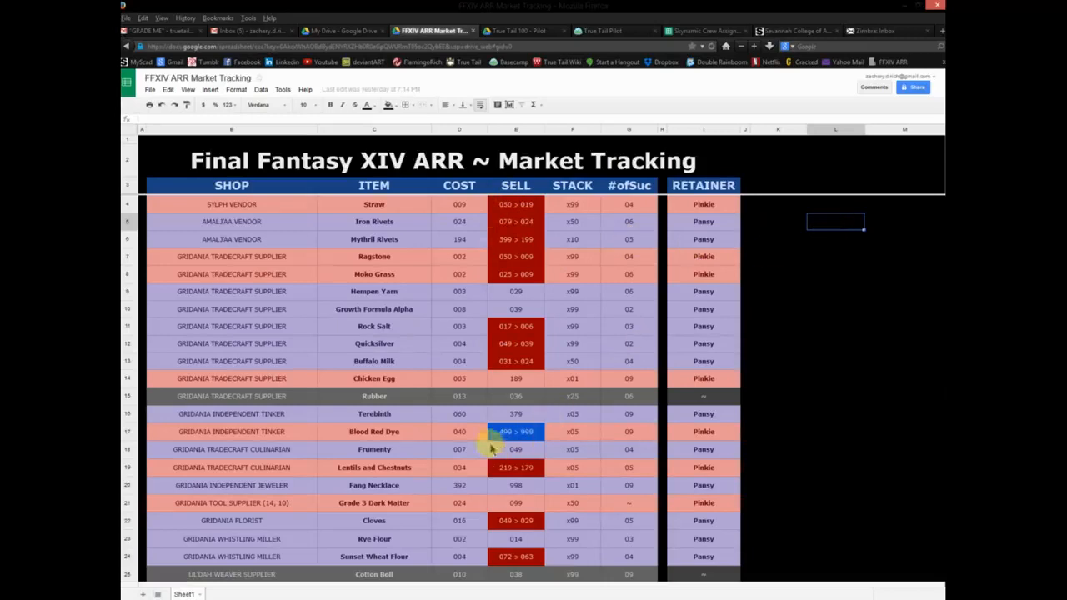
left_click(510, 433)
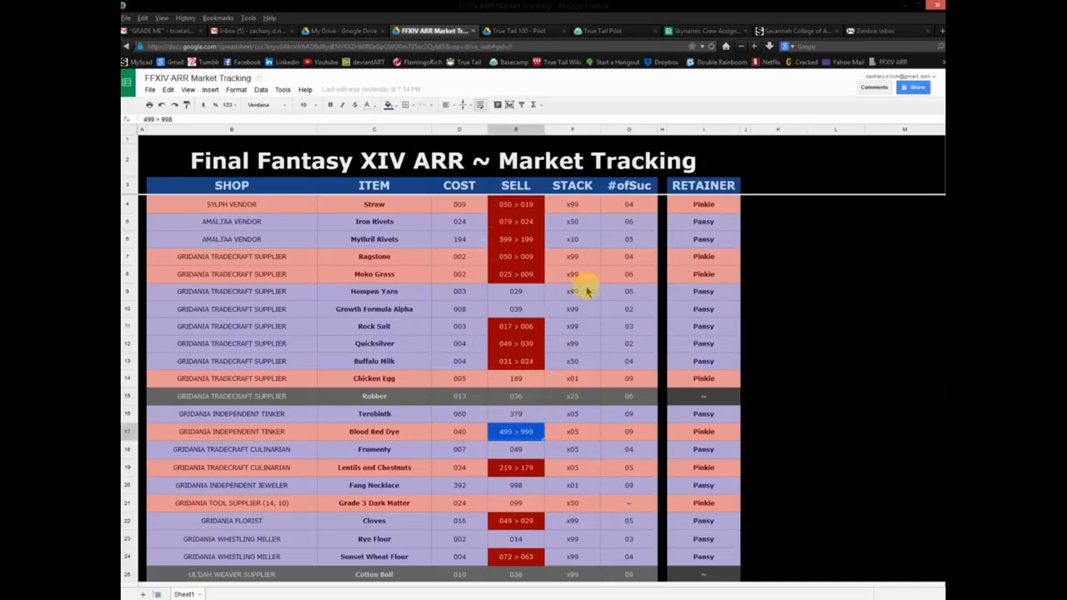
left_click(573, 223)
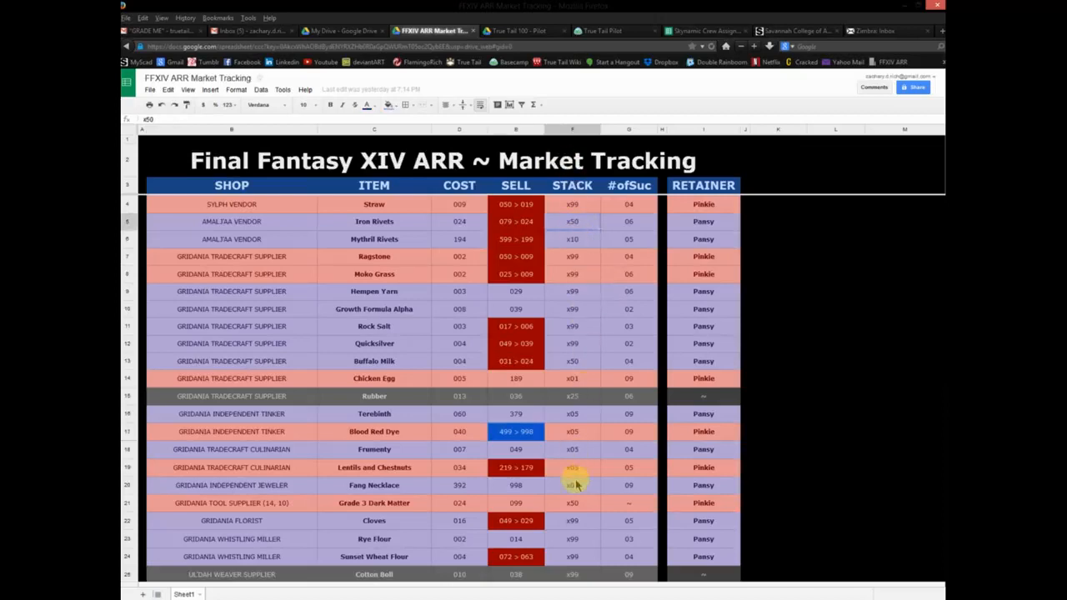
left_click(625, 208)
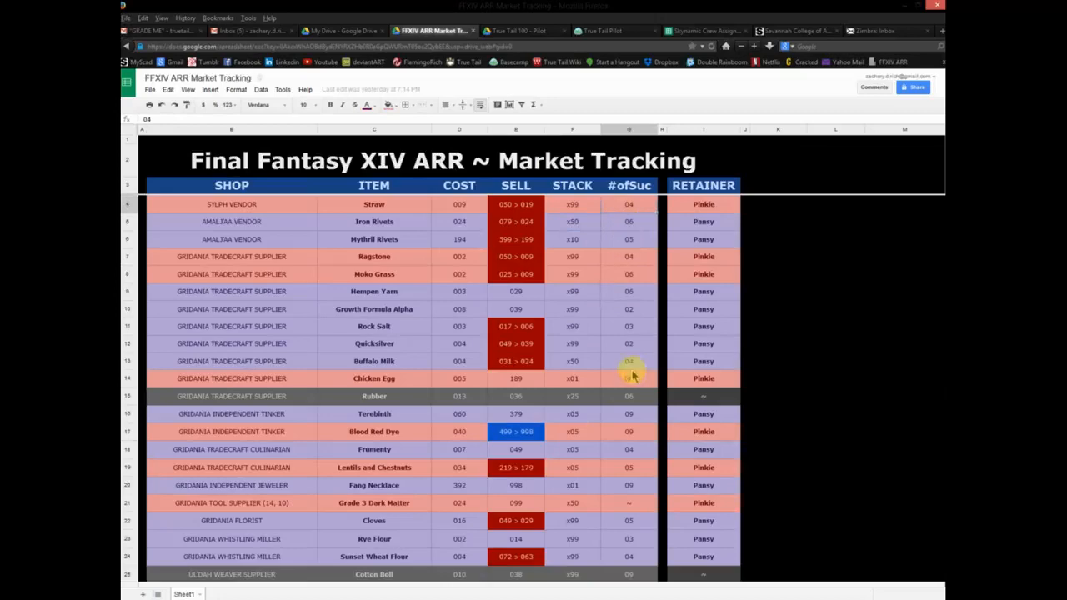
left_click(704, 237)
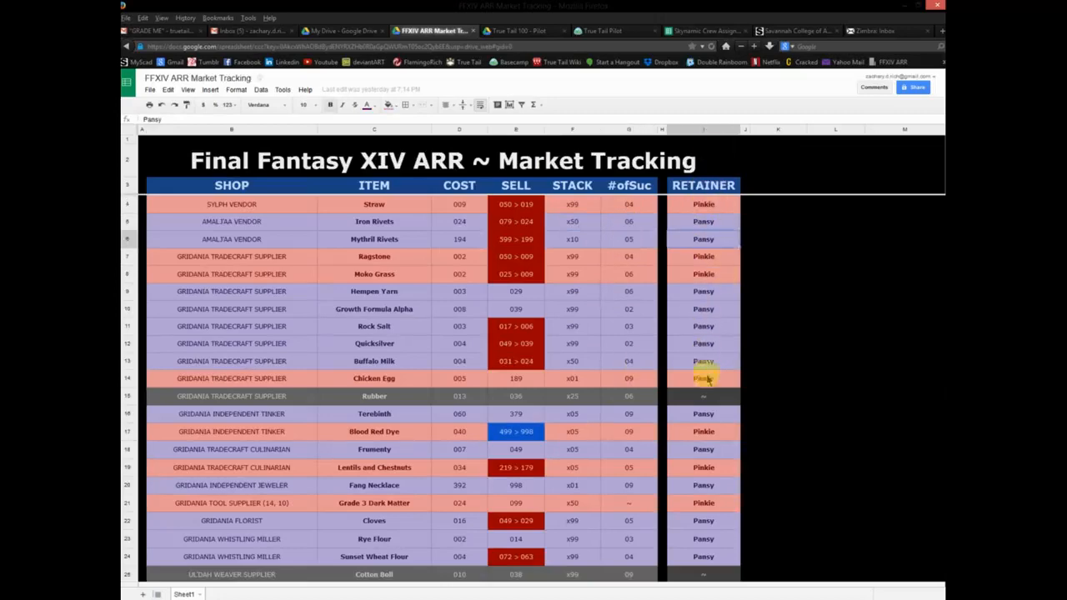
scroll(705, 400, "down", 3)
scroll(705, 404, "down", 5)
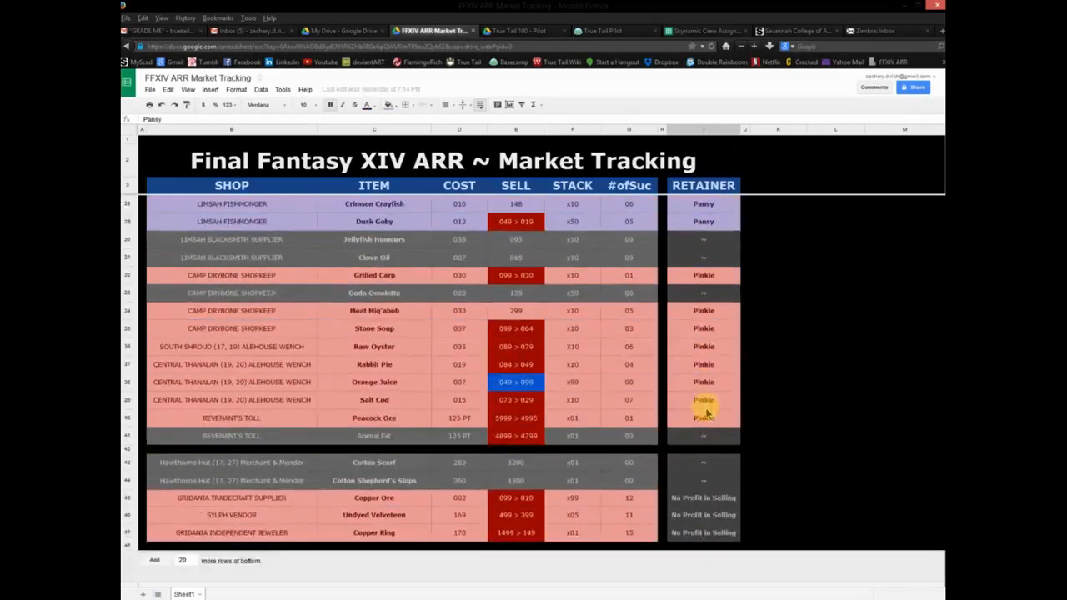
Review the market tracking rows from Straw through Copper Ring once more, and close the FFXIV ARR Market Tracking spreadsheet.
scroll(705, 407, "up", 8)
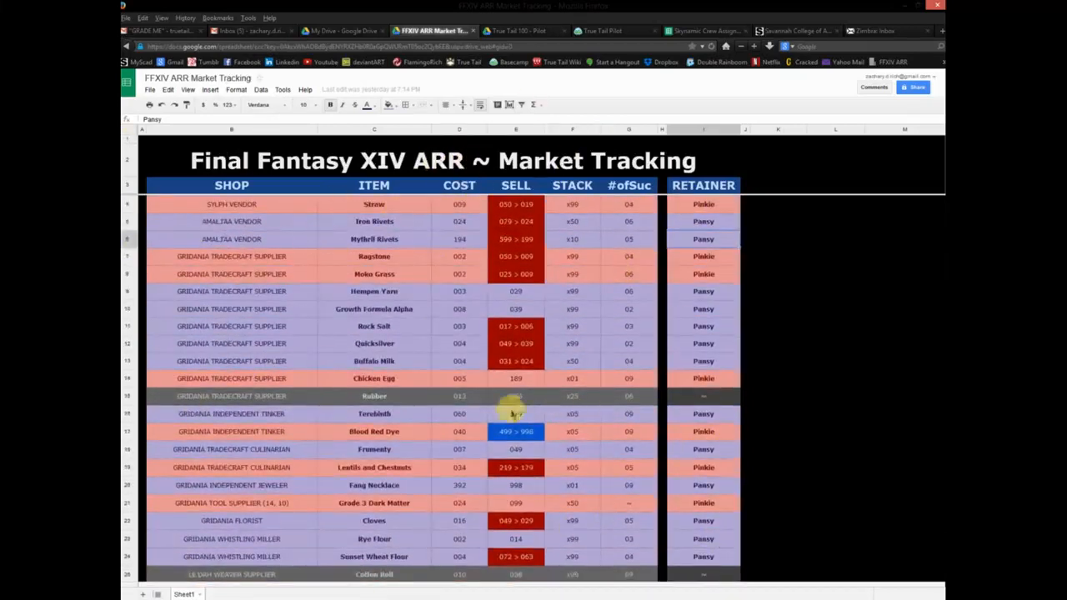
scroll(287, 309, "down", 4)
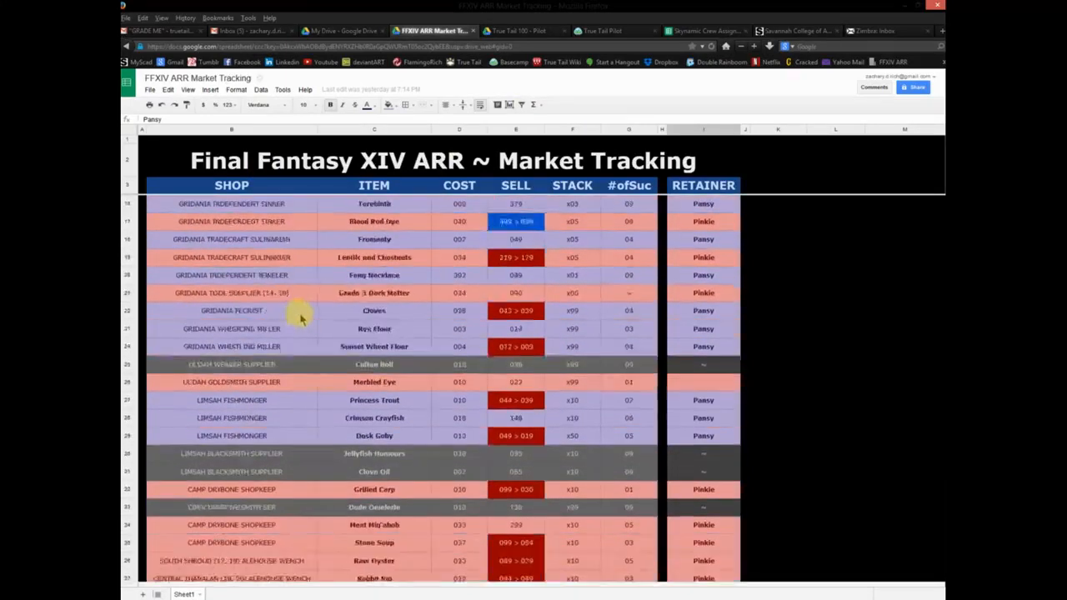
scroll(300, 317, "down", 4)
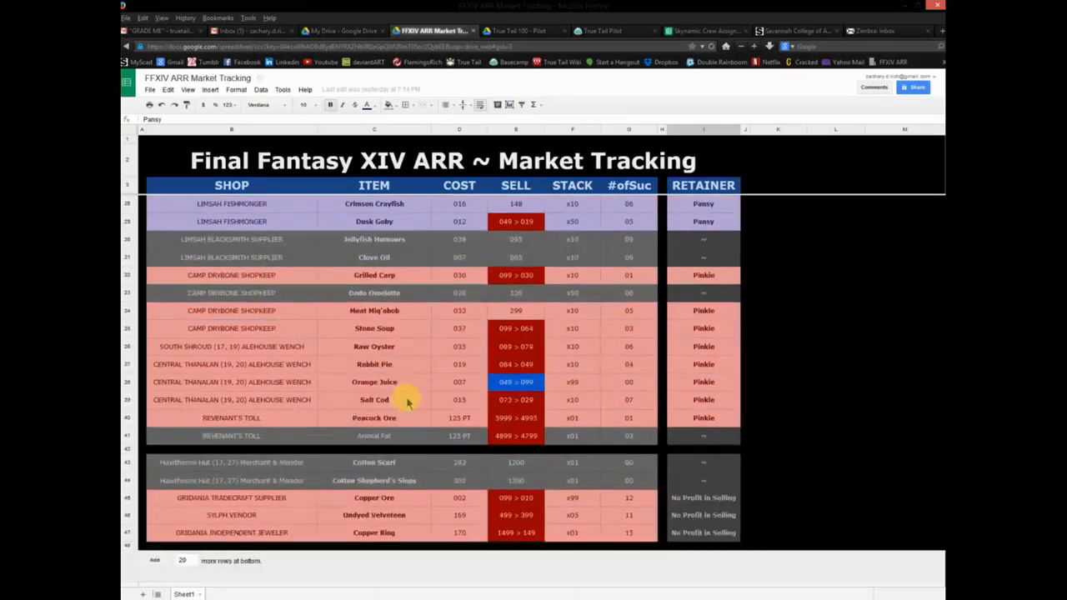
scroll(403, 399, "up", 8)
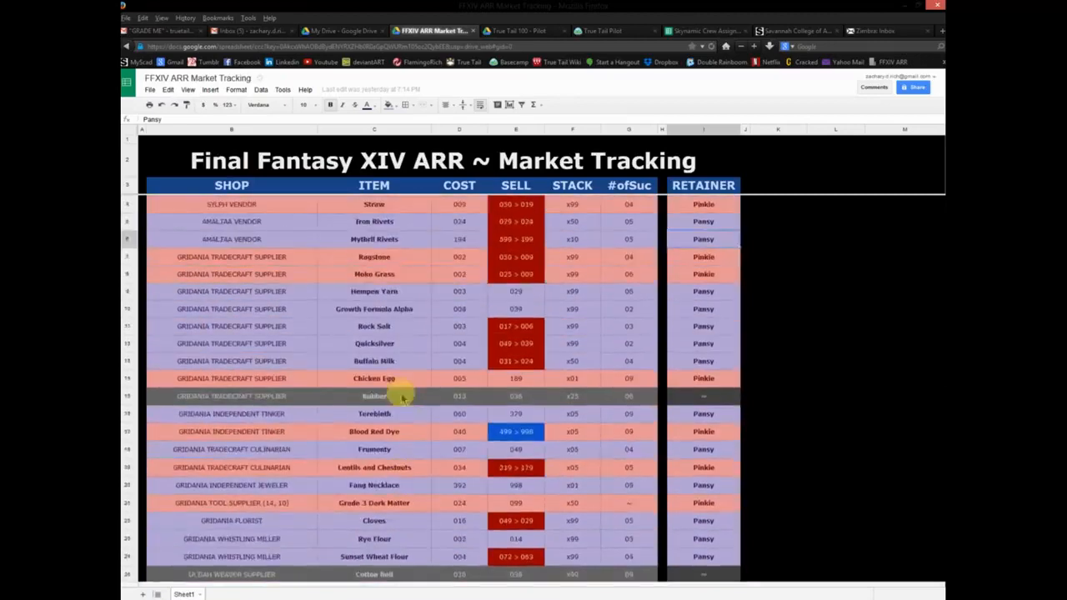
scroll(444, 280, "down", 8)
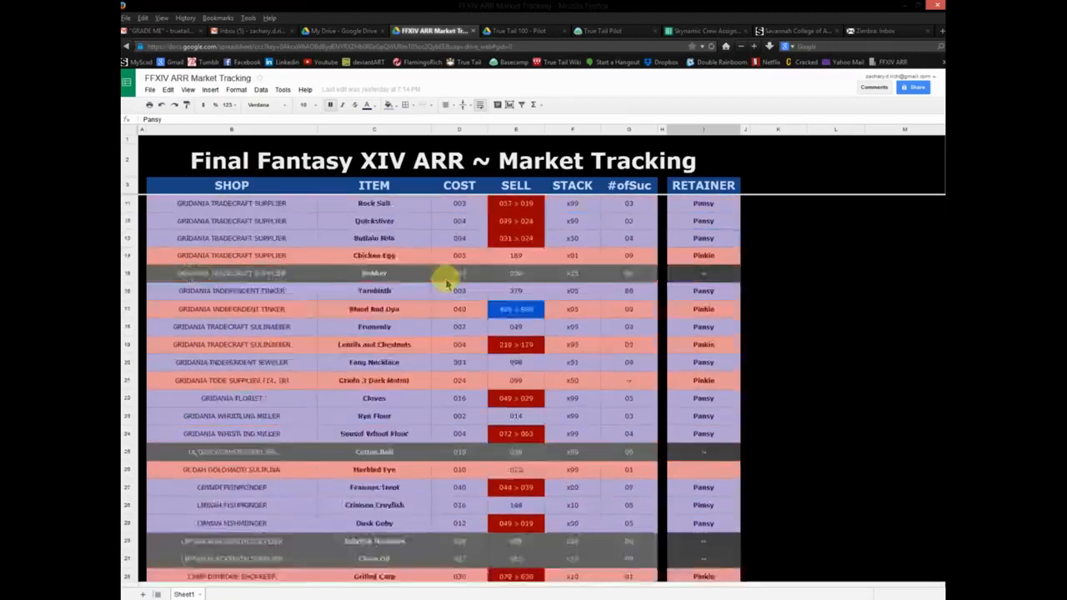
scroll(429, 352, "up", 8)
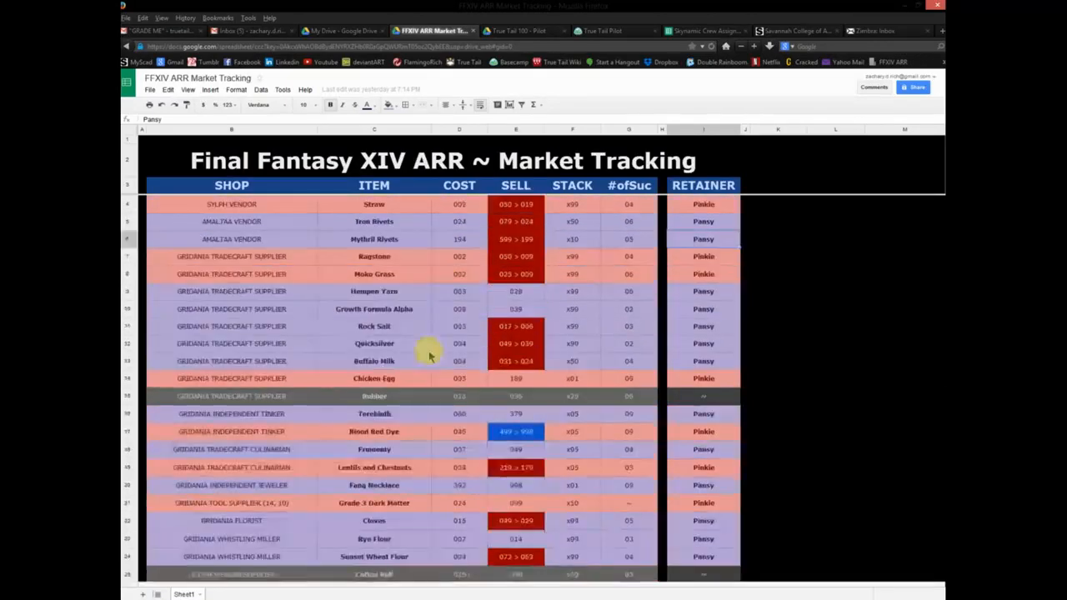
left_click(473, 31)
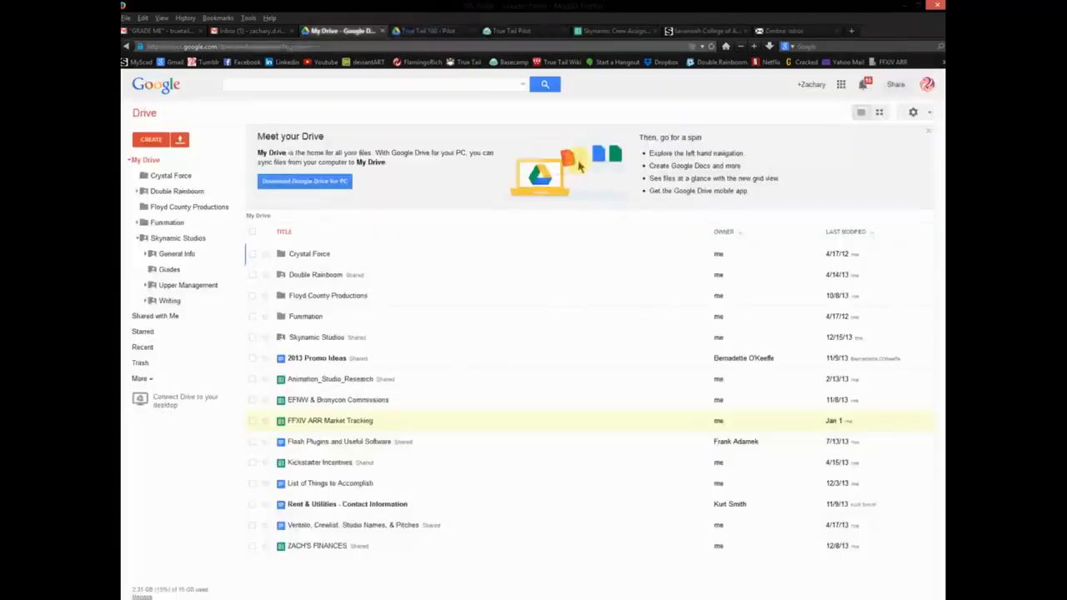
left_click(904, 9)
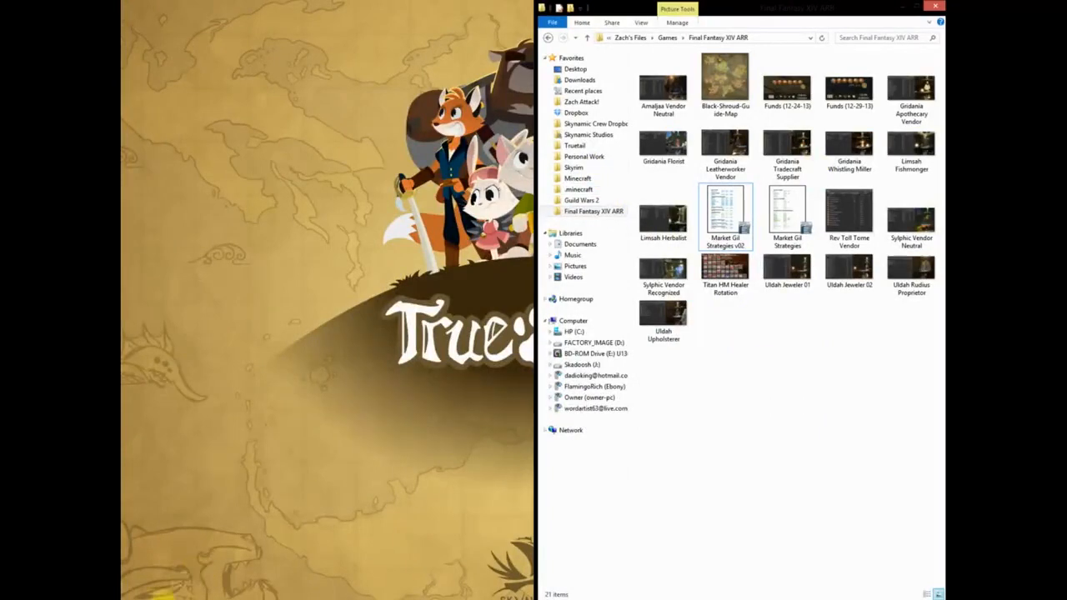
mouse_move(162, 594)
left_click(185, 560)
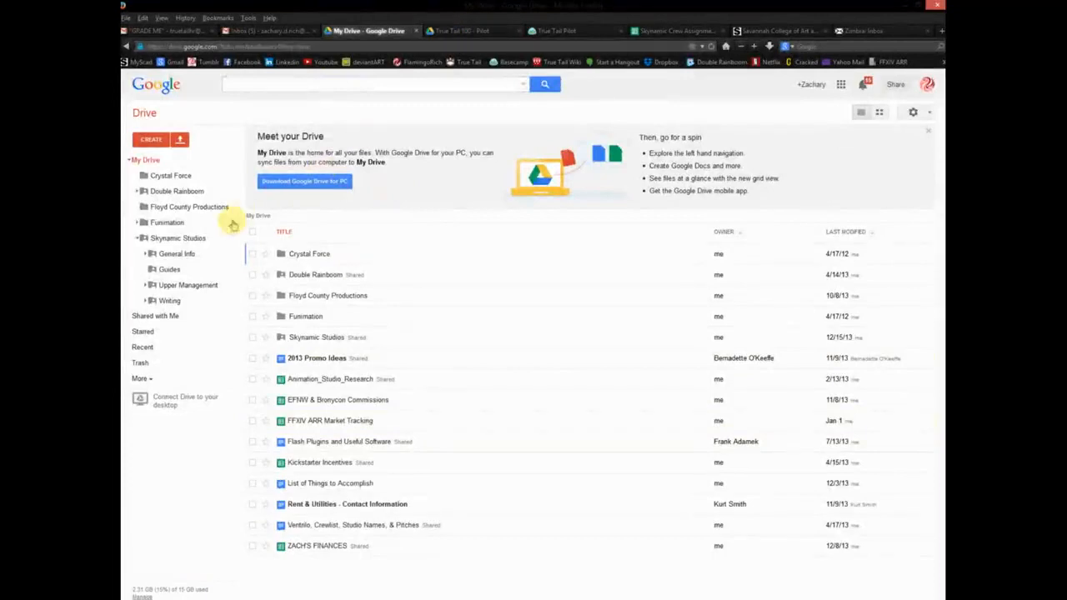
Open the Production Duties document from the Upper Management folder of Skynamic Studios, and place the cursor after its last Voice Director duty.
left_click(189, 254)
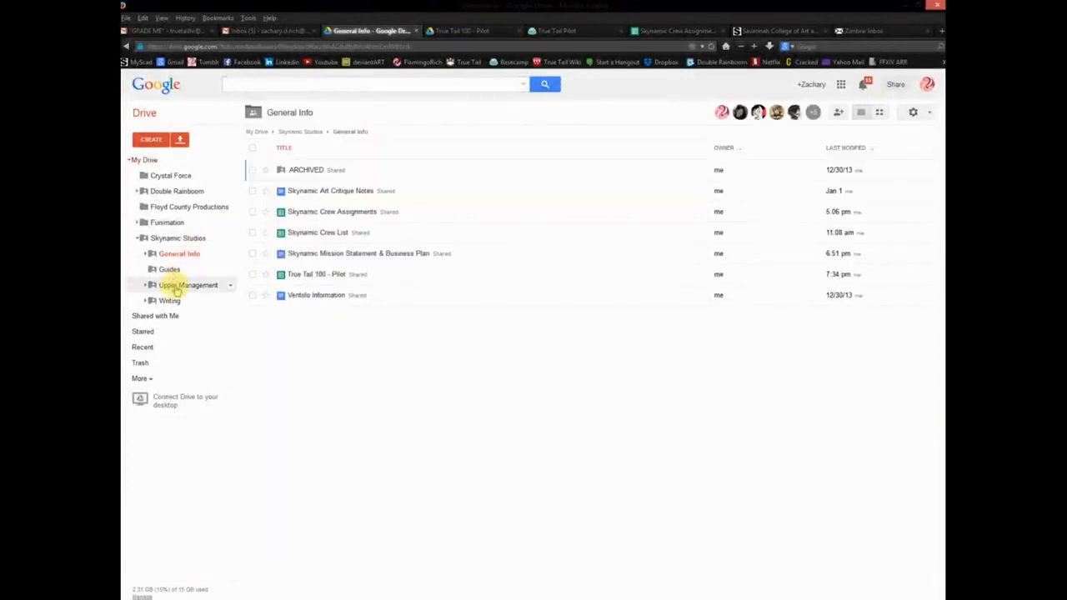
left_click(188, 284)
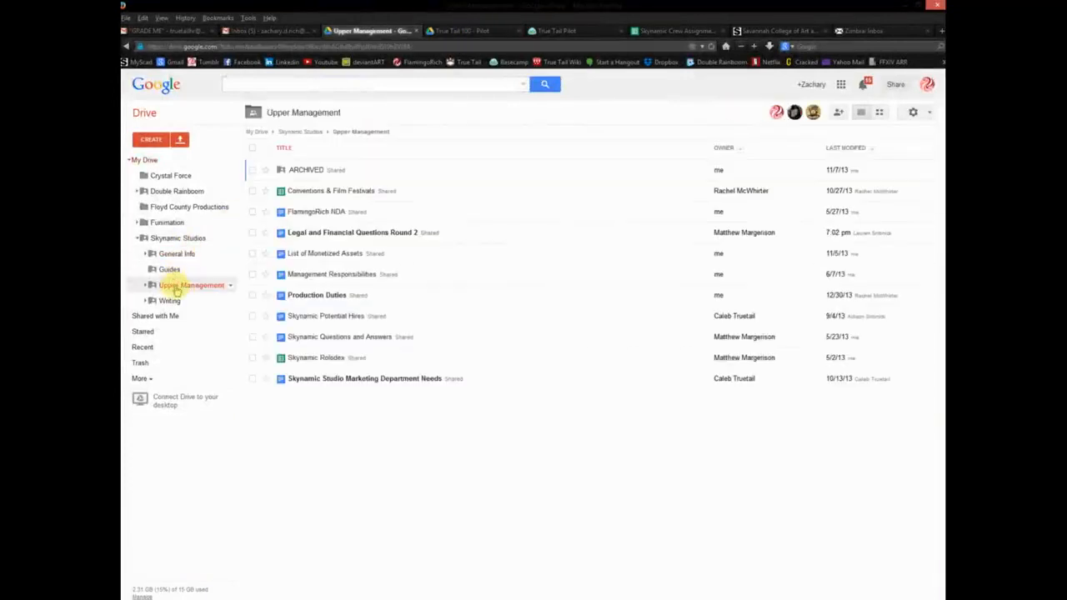
left_click(317, 296)
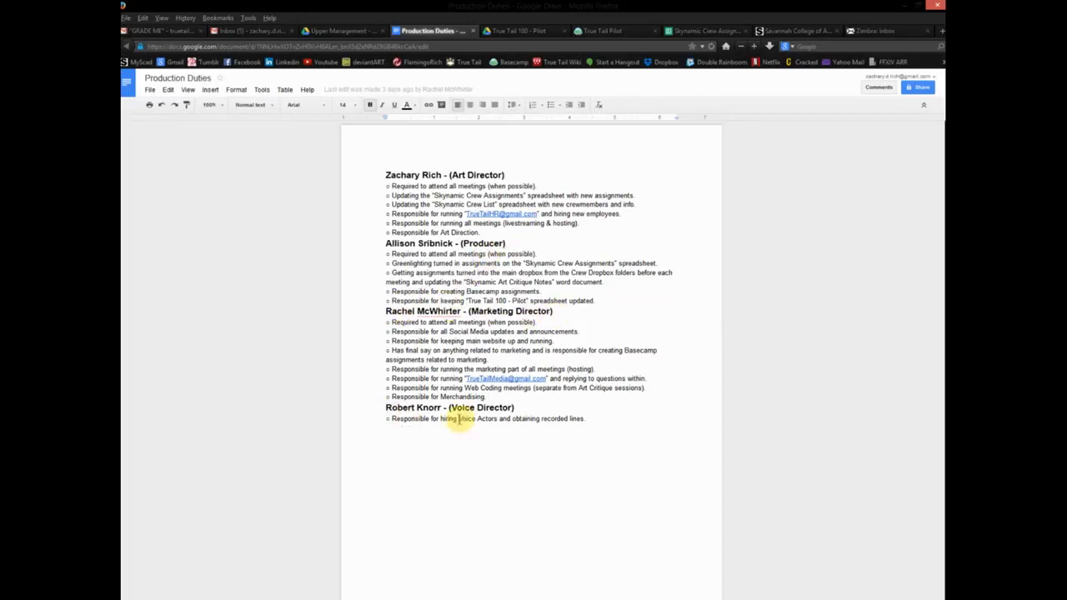
left_click(605, 419)
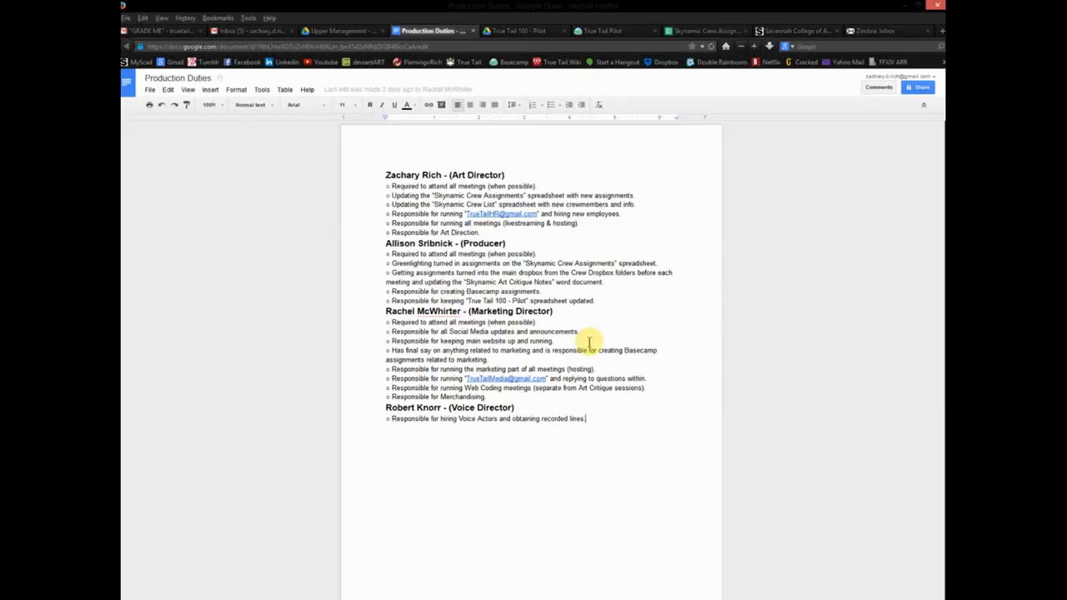
Show where Drive is found in the Google apps list of the Gmail inbox, and return to My Drive in Google Drive.
left_click(341, 32)
left_click(240, 30)
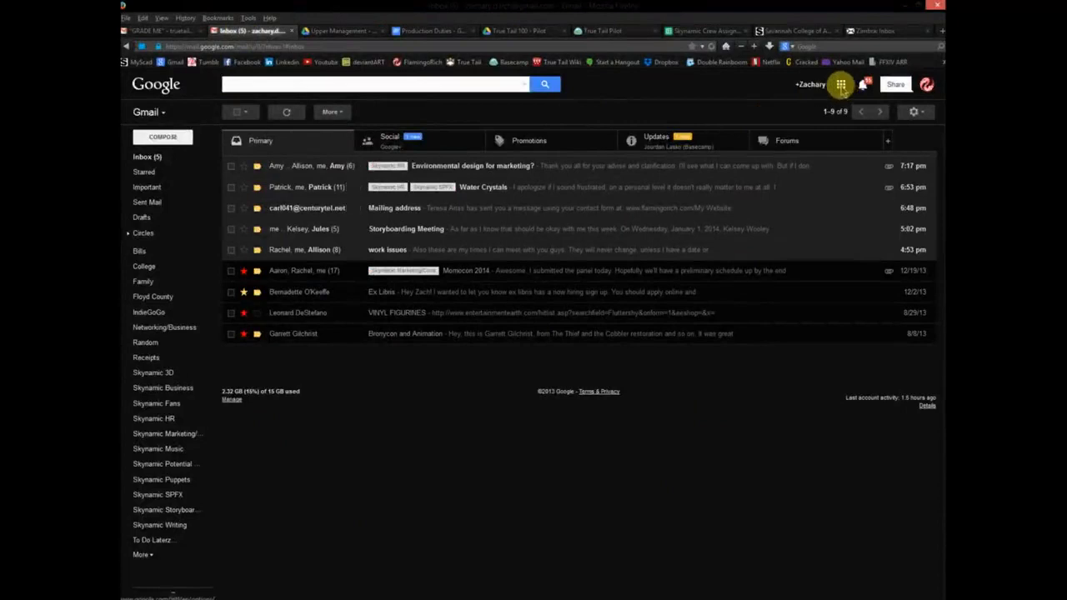
left_click(841, 85)
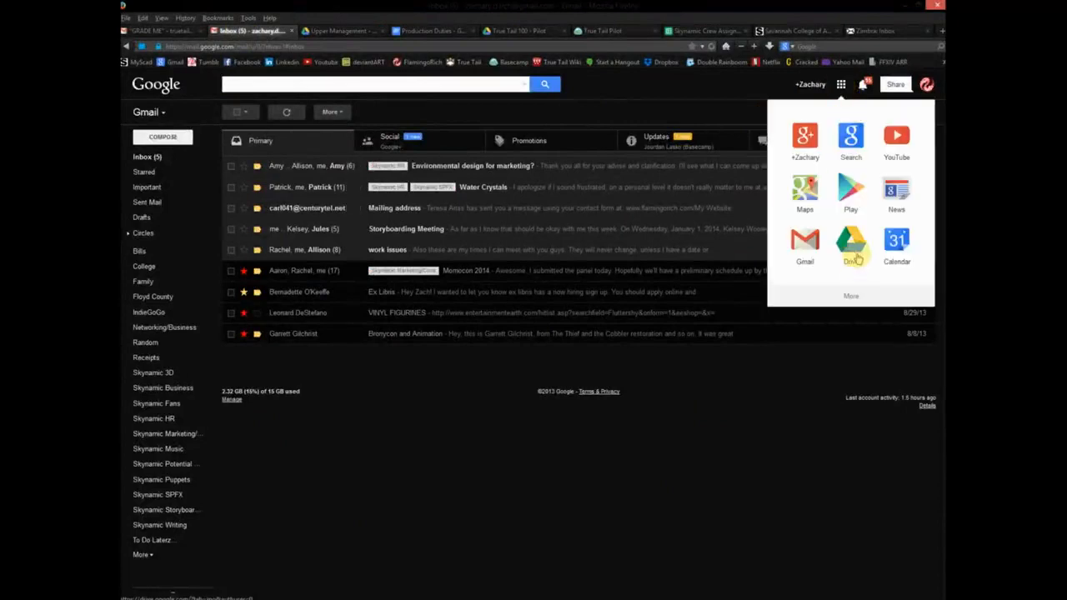
left_click(767, 405)
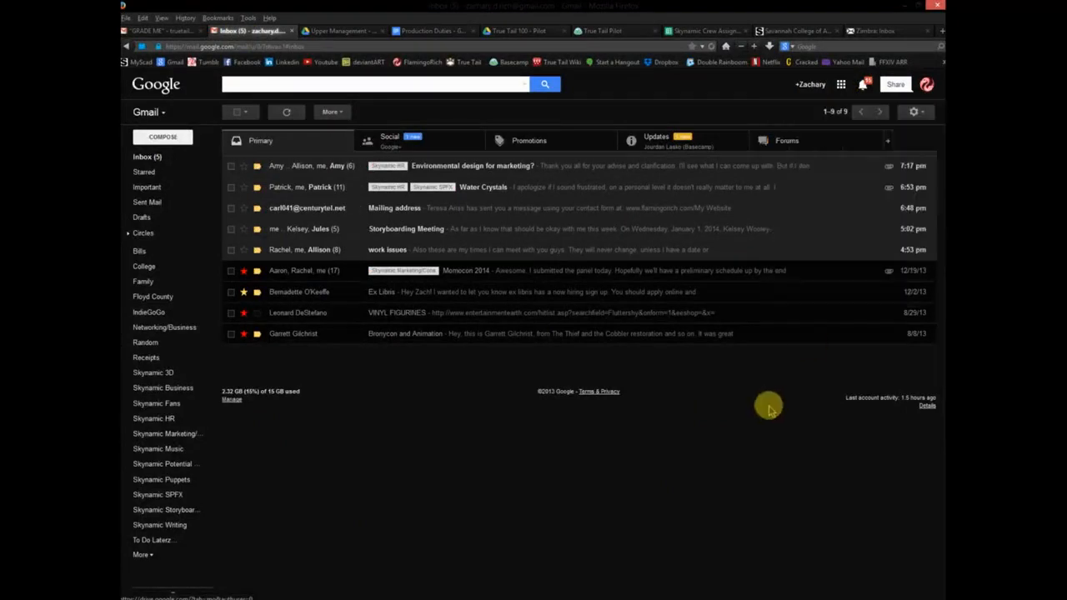
left_click(330, 31)
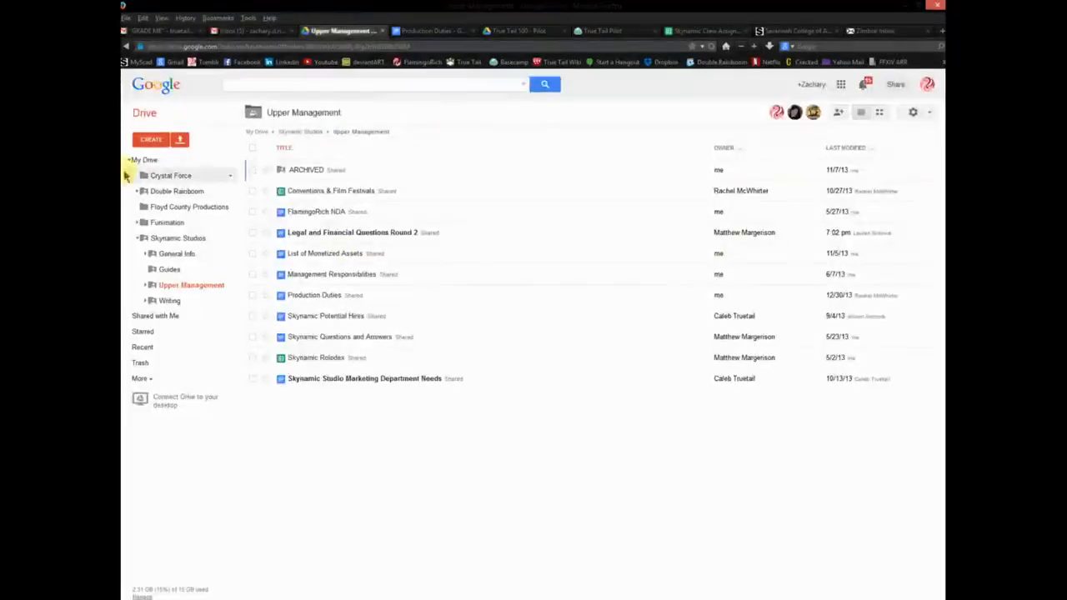
left_click(142, 159)
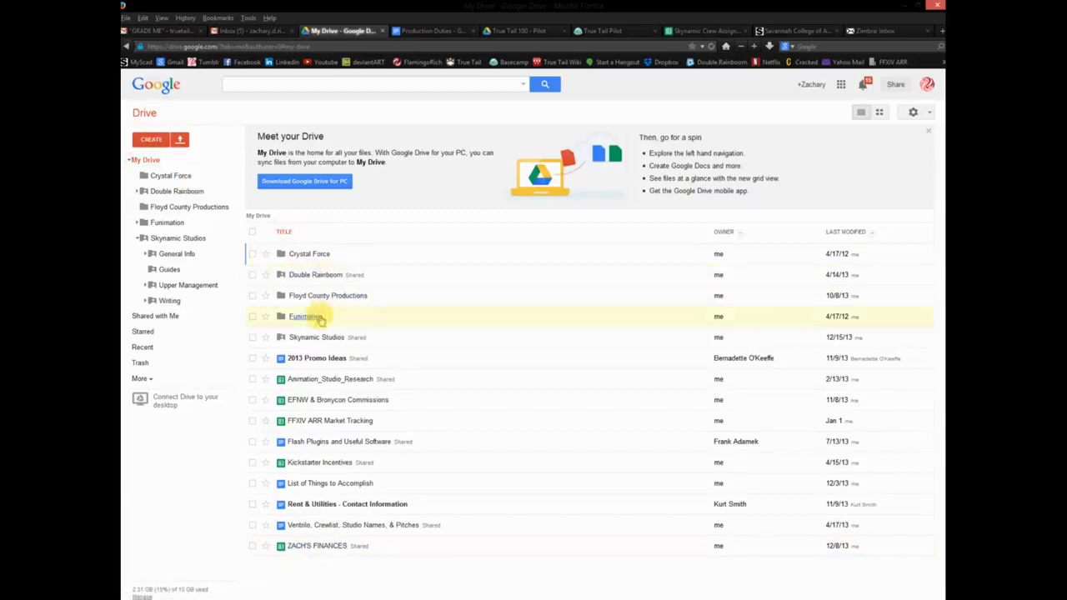
Look through the Double Rainboom folder and the General Info, Guides, Upper Management and Writing folders of Skynamic Studios.
left_click(311, 274)
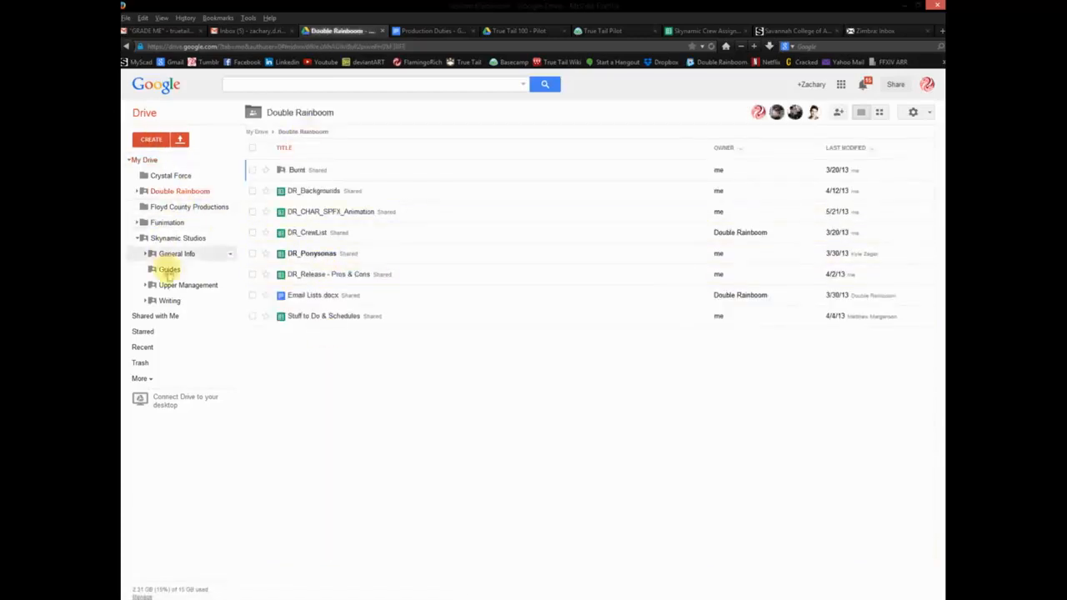
left_click(173, 240)
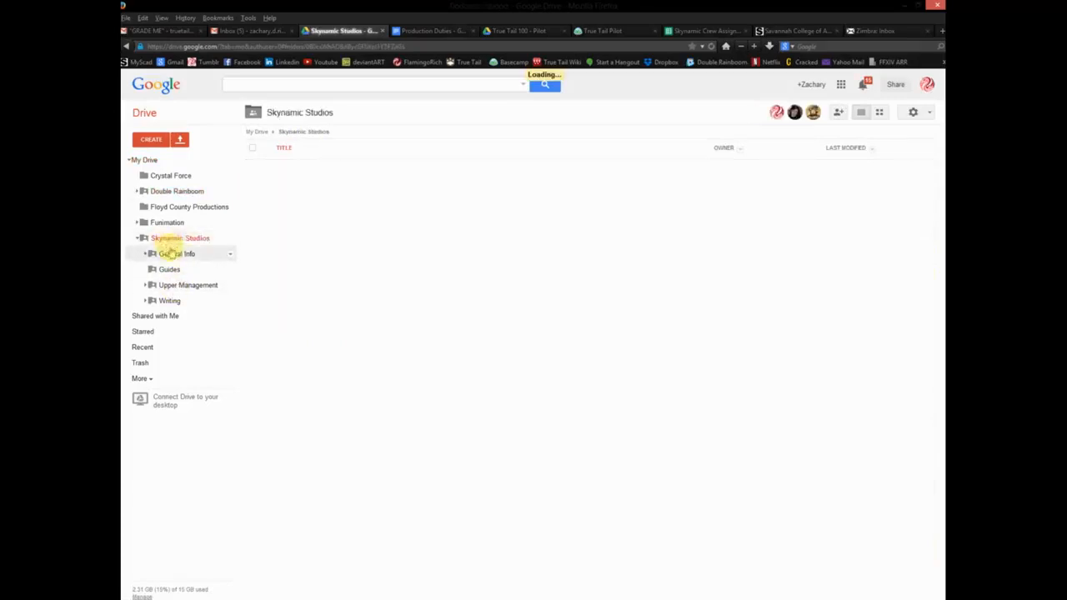
left_click(171, 254)
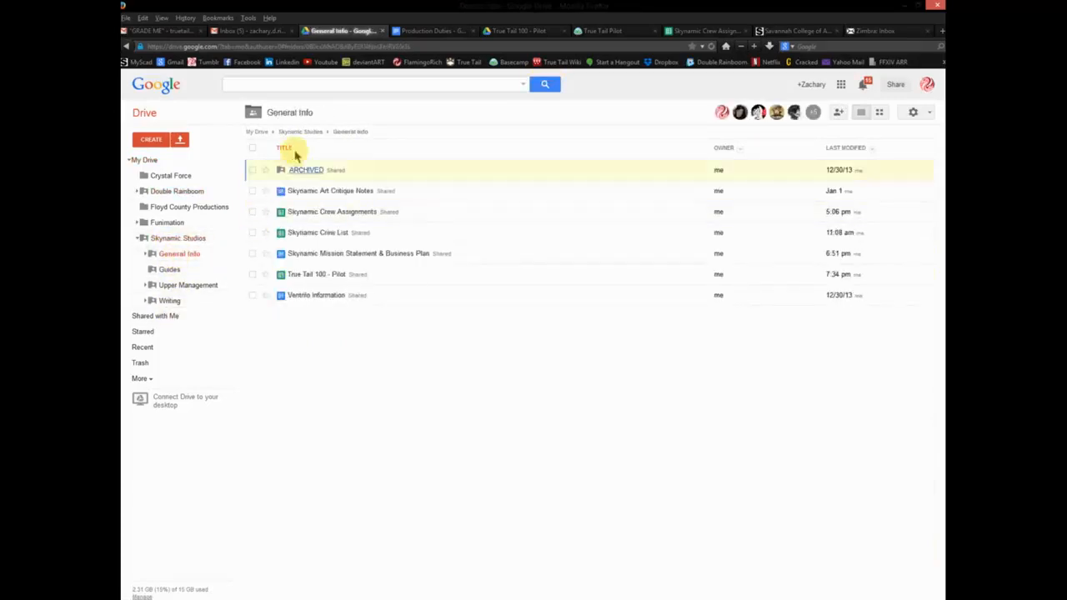
left_click(171, 269)
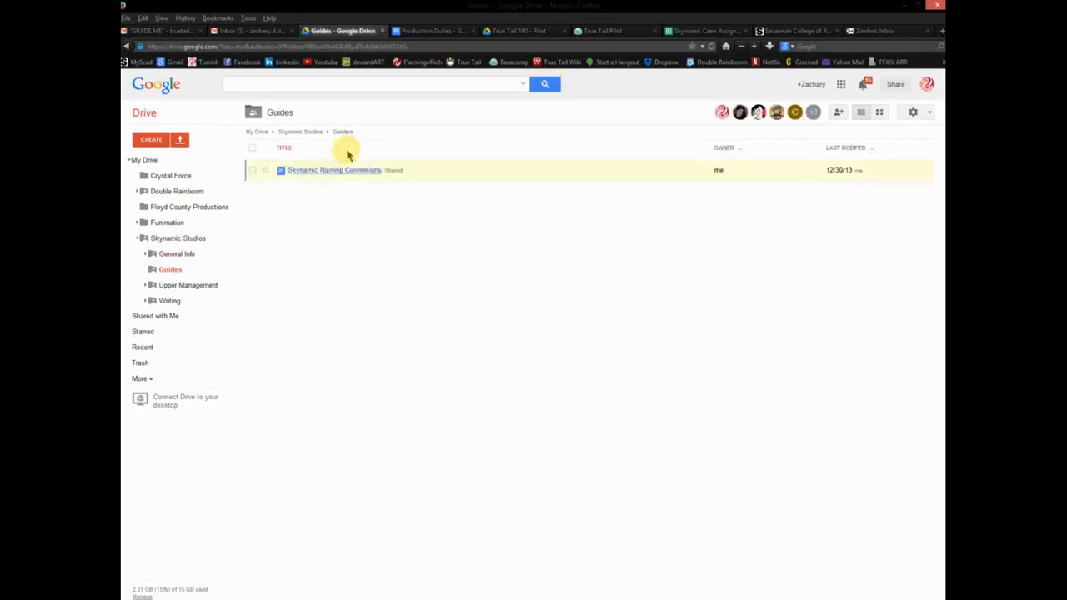
left_click(191, 287)
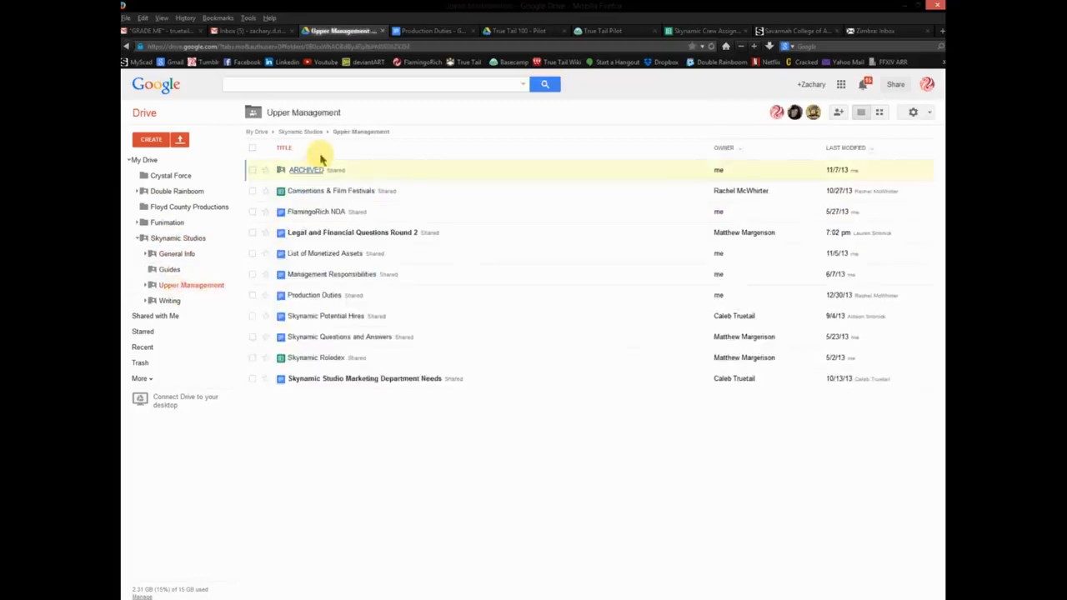
left_click(171, 300)
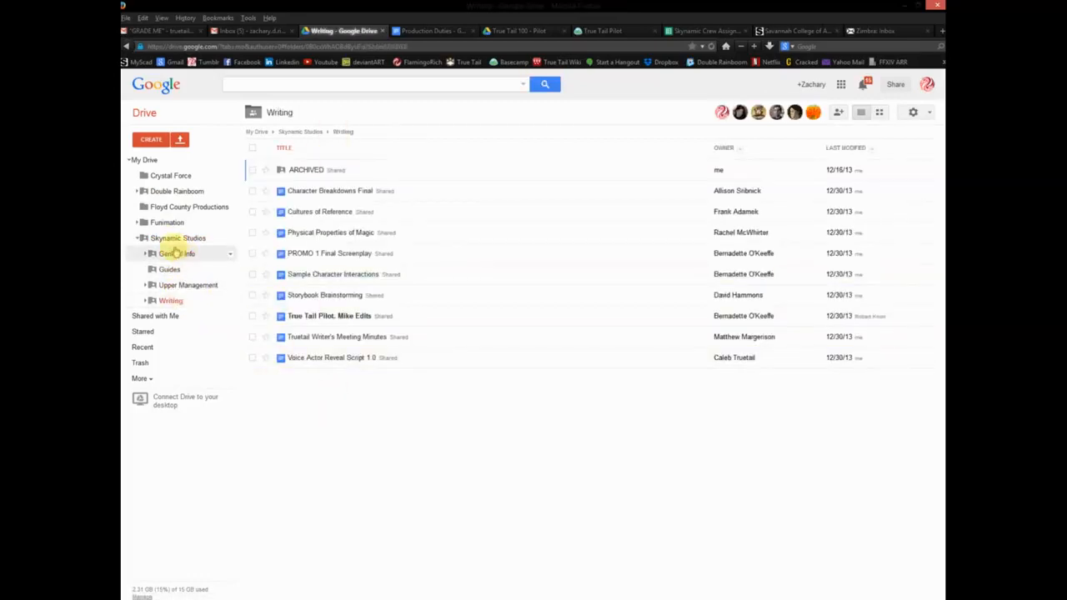
left_click(173, 239)
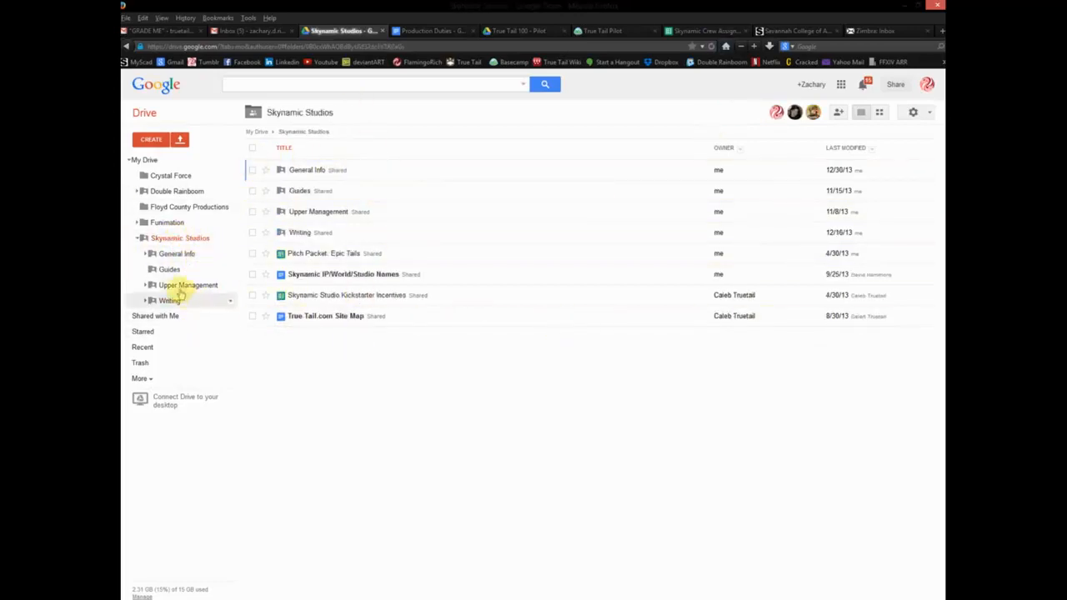
Create a spreadsheet in the shared Upper Management folder and name it Management Duties.
left_click(179, 287)
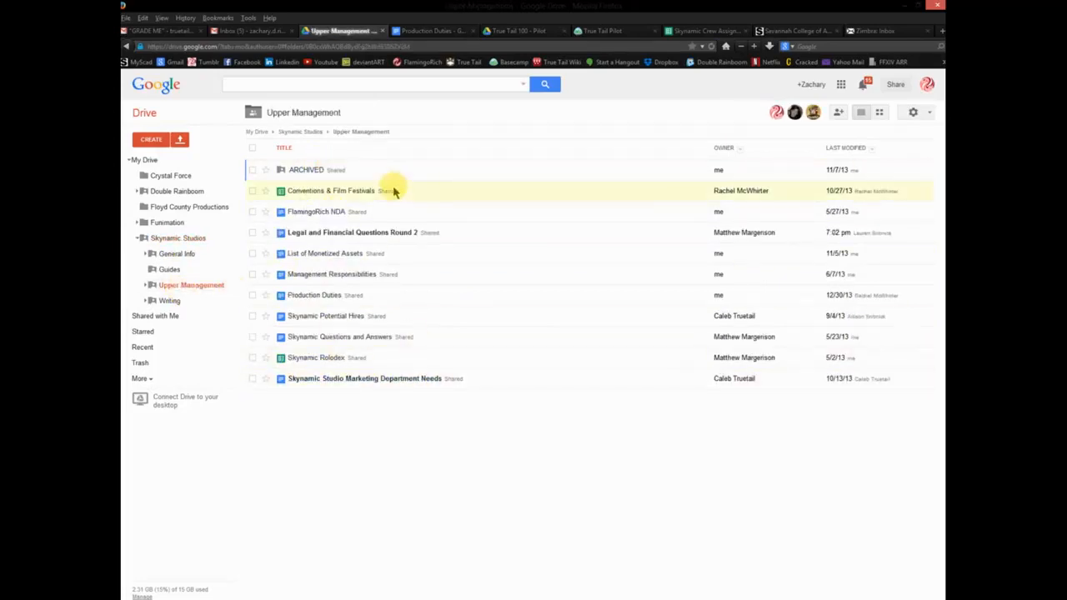
left_click(149, 141)
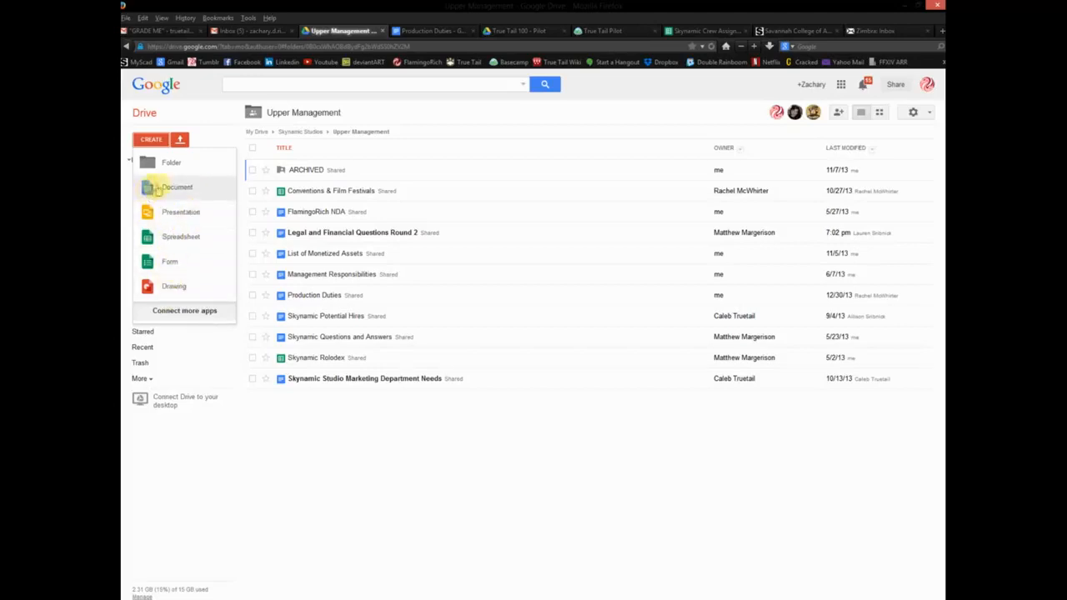
left_click(166, 239)
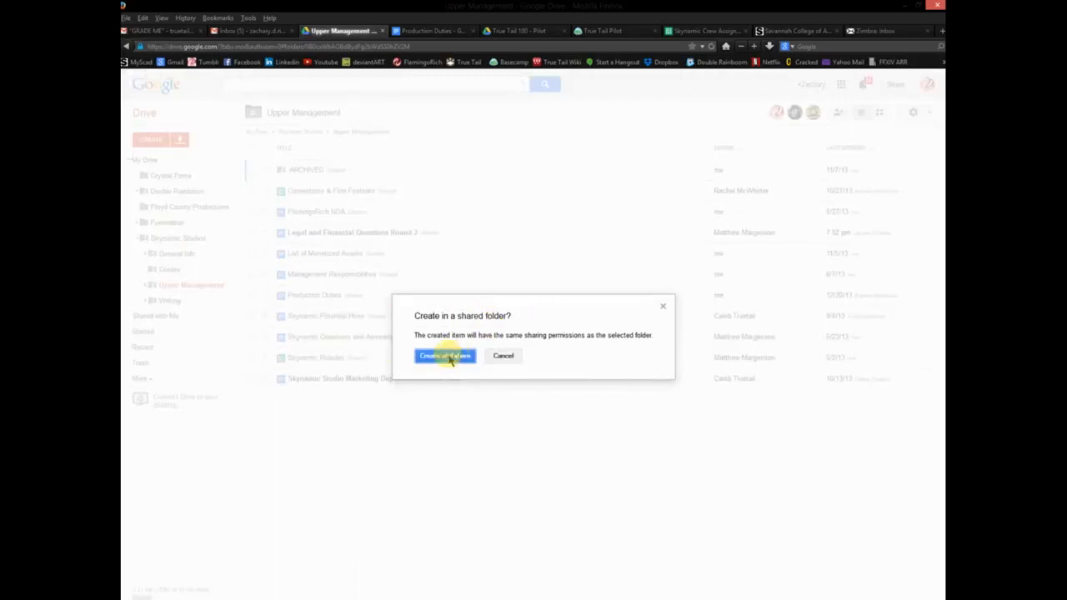
left_click(445, 357)
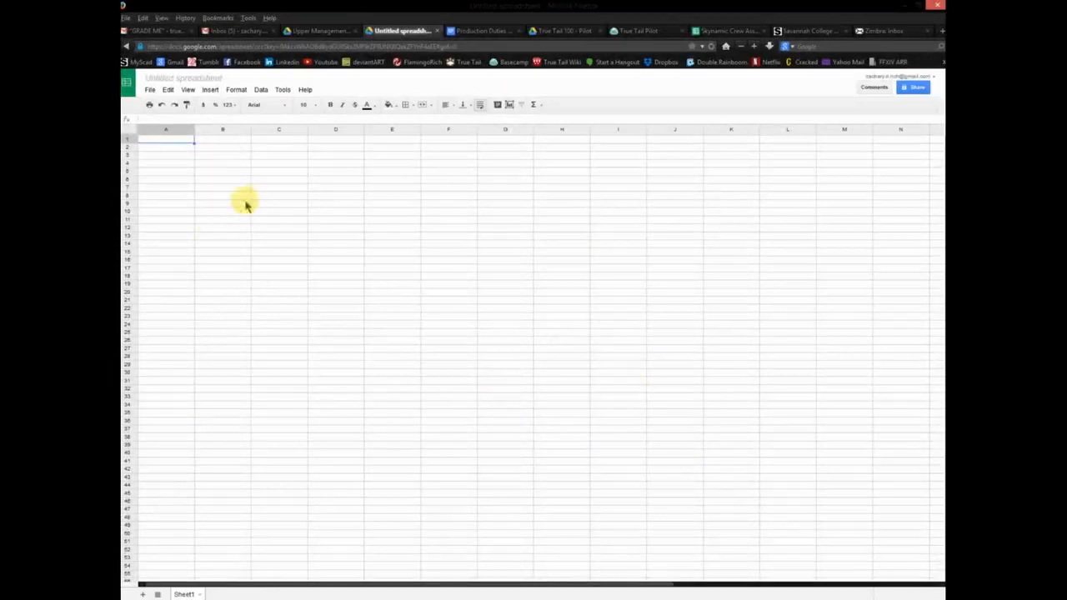
left_click(191, 78)
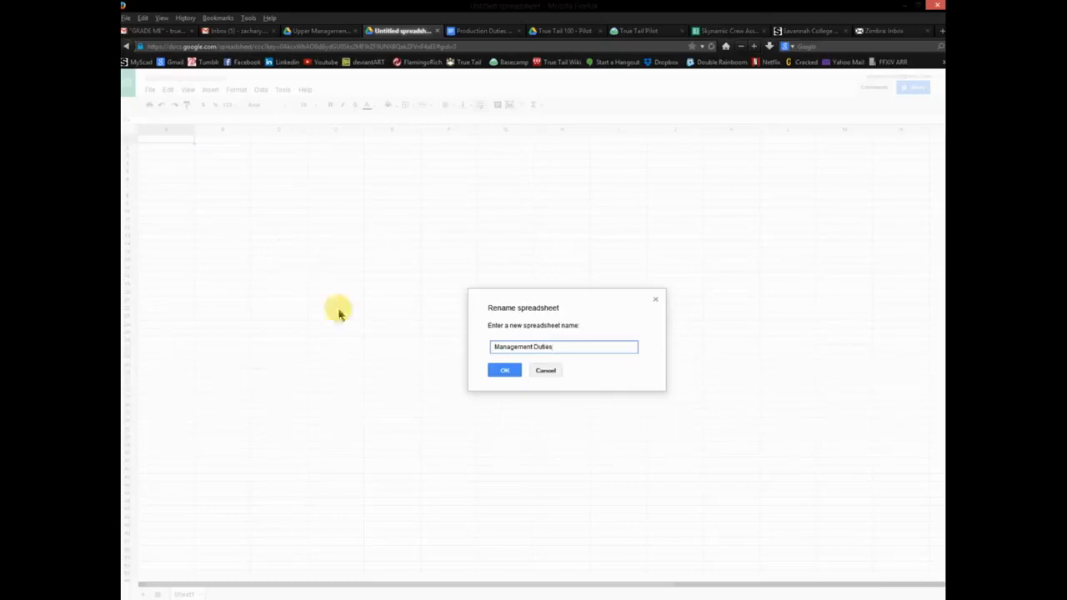
left_click(499, 371)
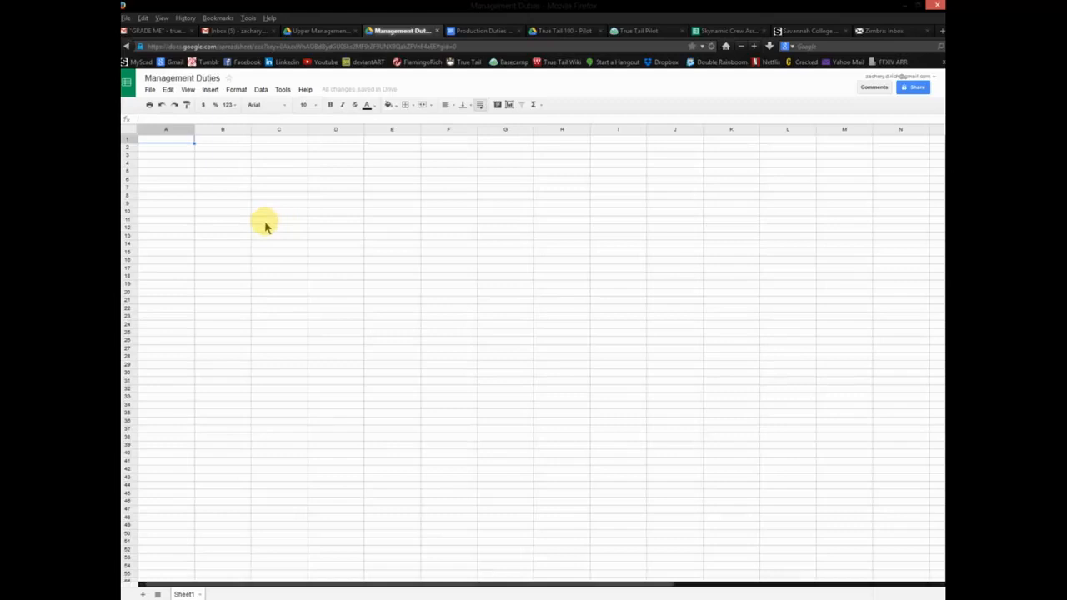
left_click(449, 239)
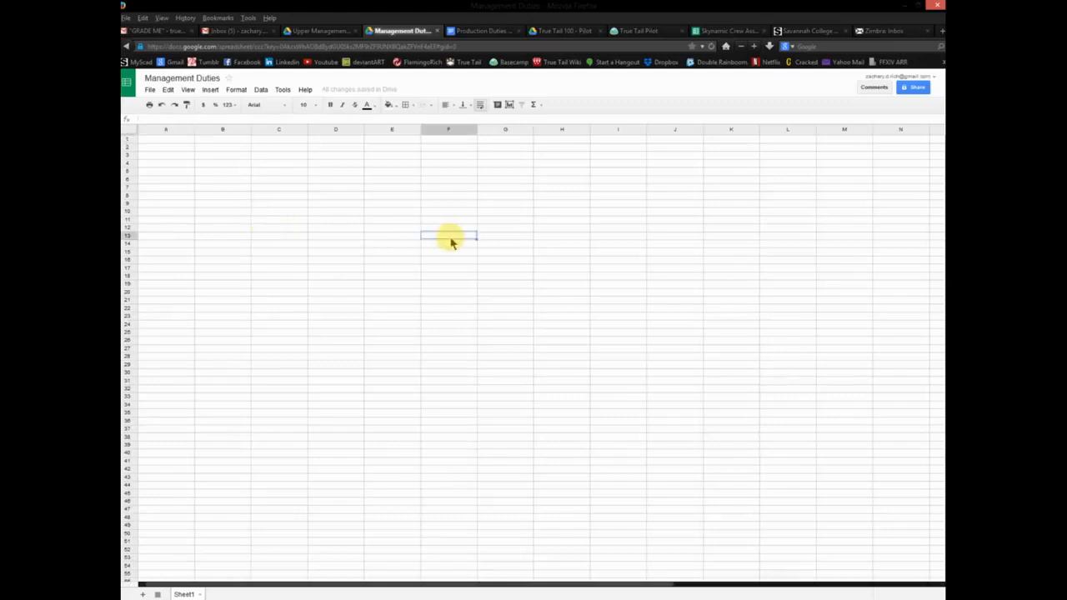
left_click(279, 197)
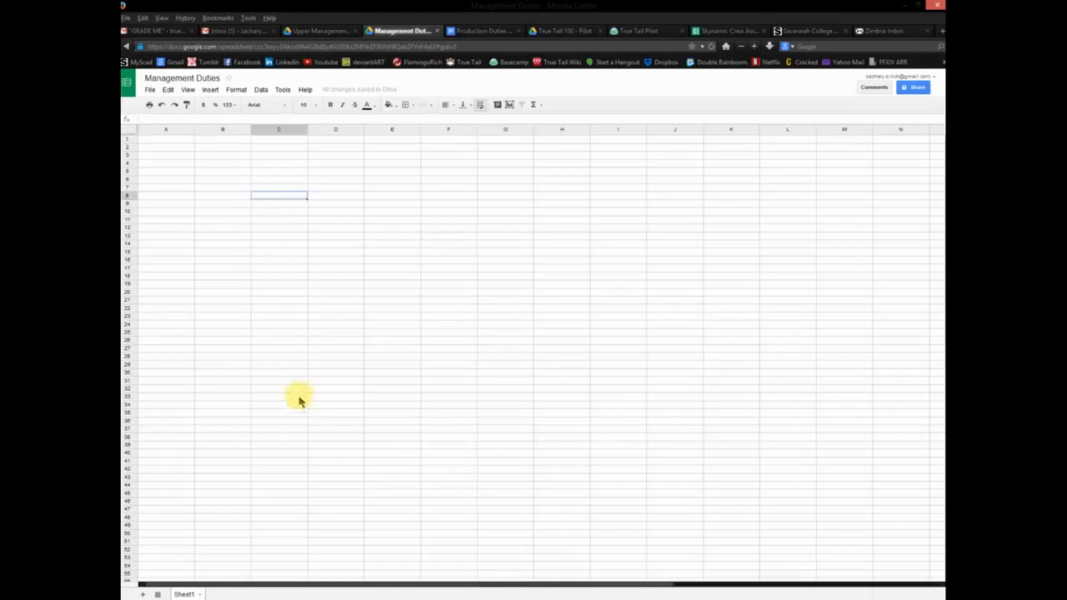
left_click(292, 407)
left_click(462, 380)
left_click(448, 237)
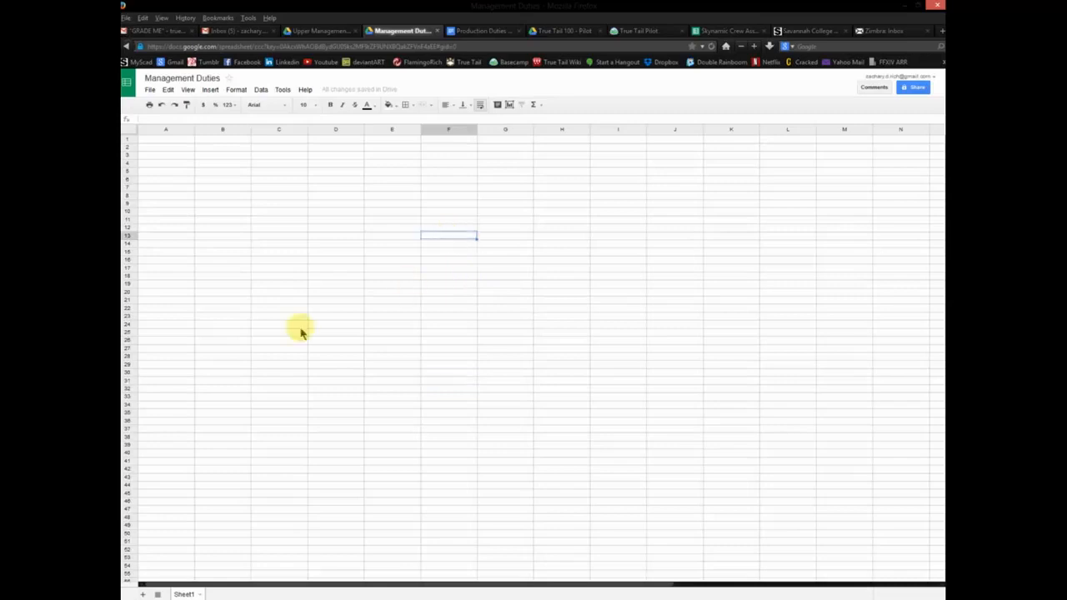
left_click(278, 277)
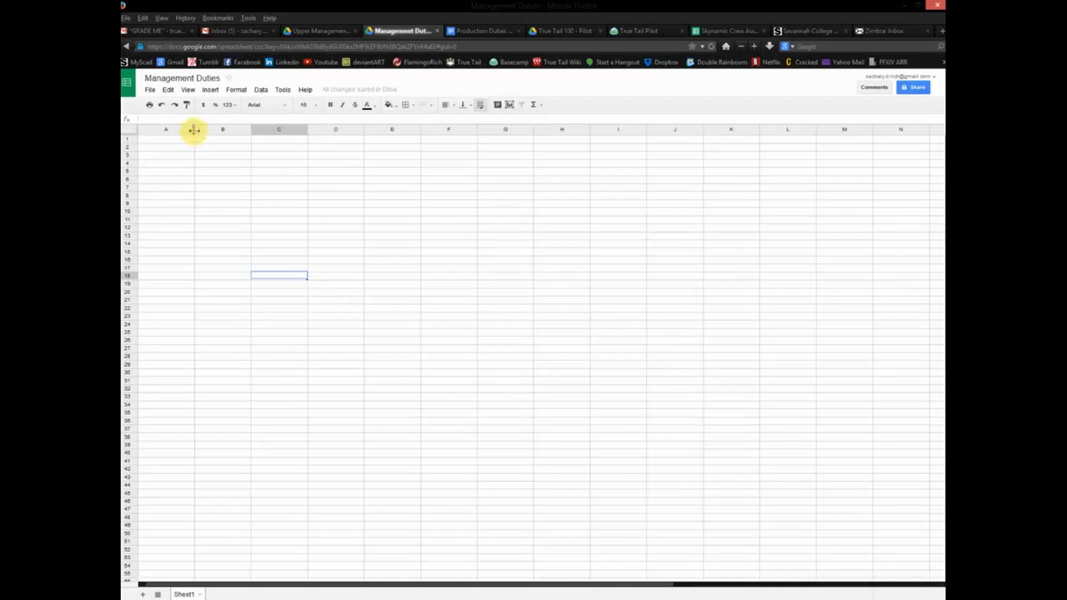
Try resizing column A and one of the rows in the blank sheet, and undo the size changes.
mouse_move(193, 130)
left_mouse_down()
mouse_move(261, 131)
mouse_move(193, 130)
left_mouse_up()
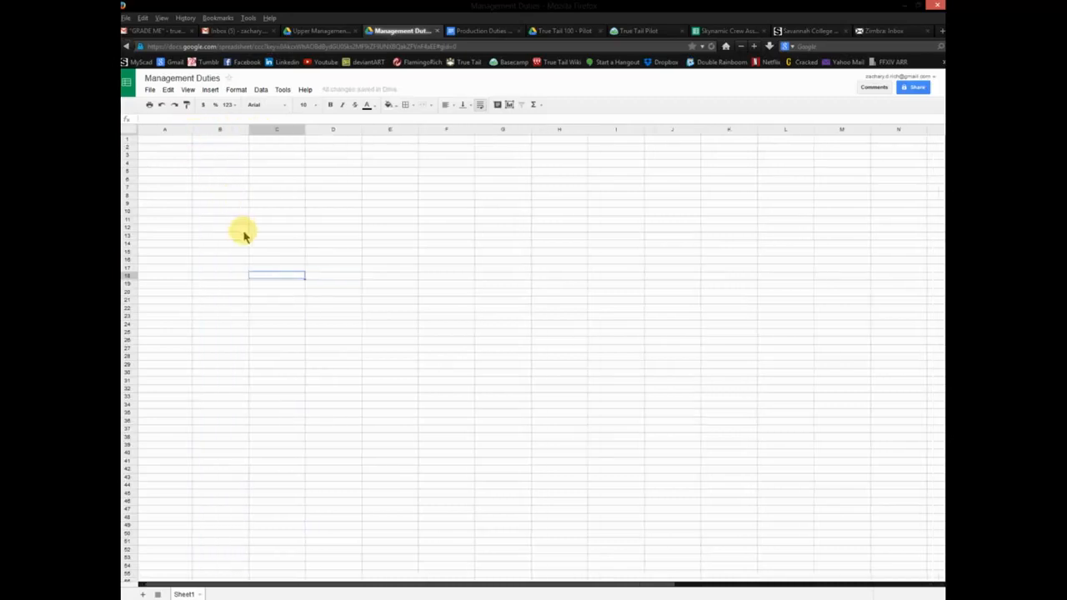
key("ctrl+z")
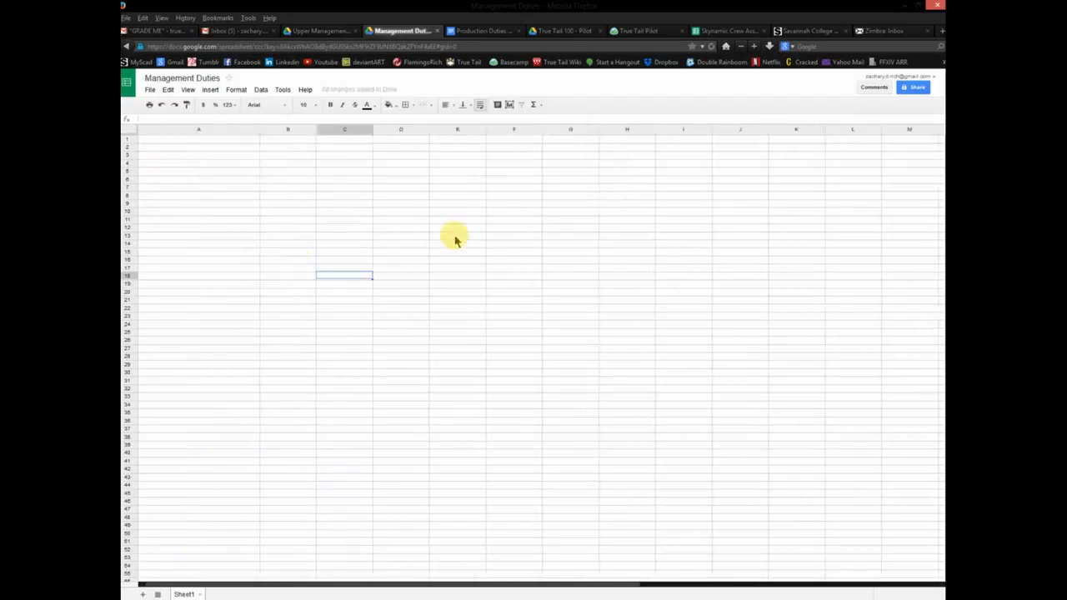
key("ctrl+y")
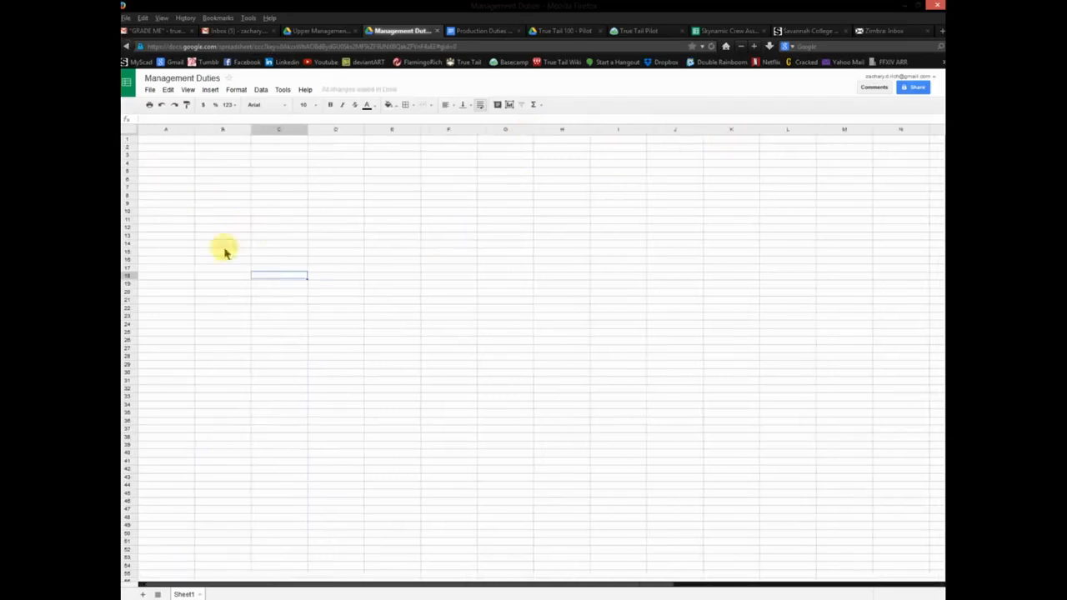
left_click_drag(130, 214, 133, 316)
key("ctrl+z")
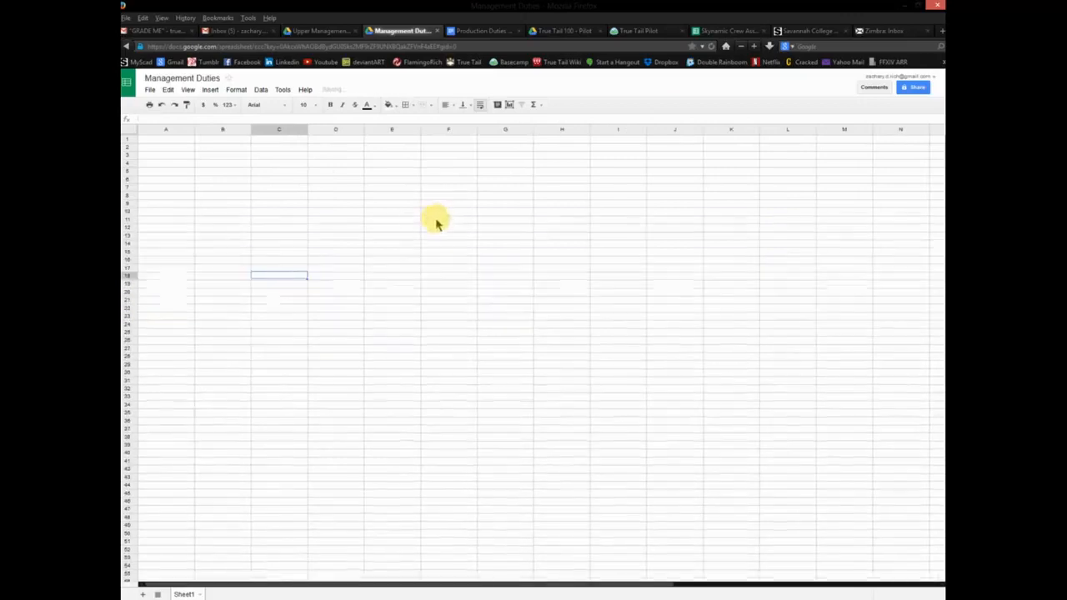
left_click(417, 238)
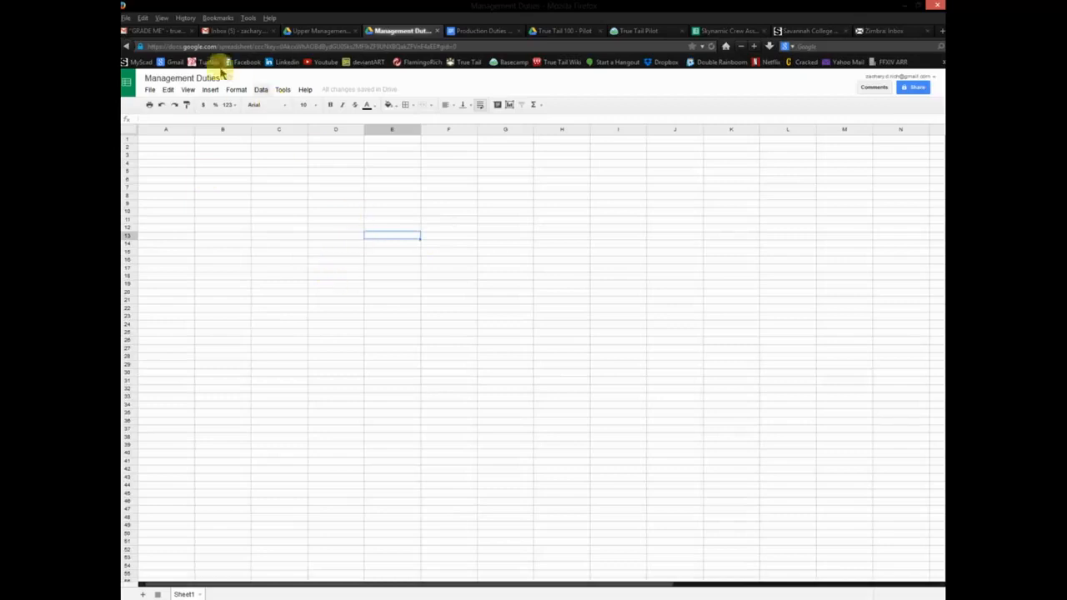
left_click(284, 308)
left_click(409, 306)
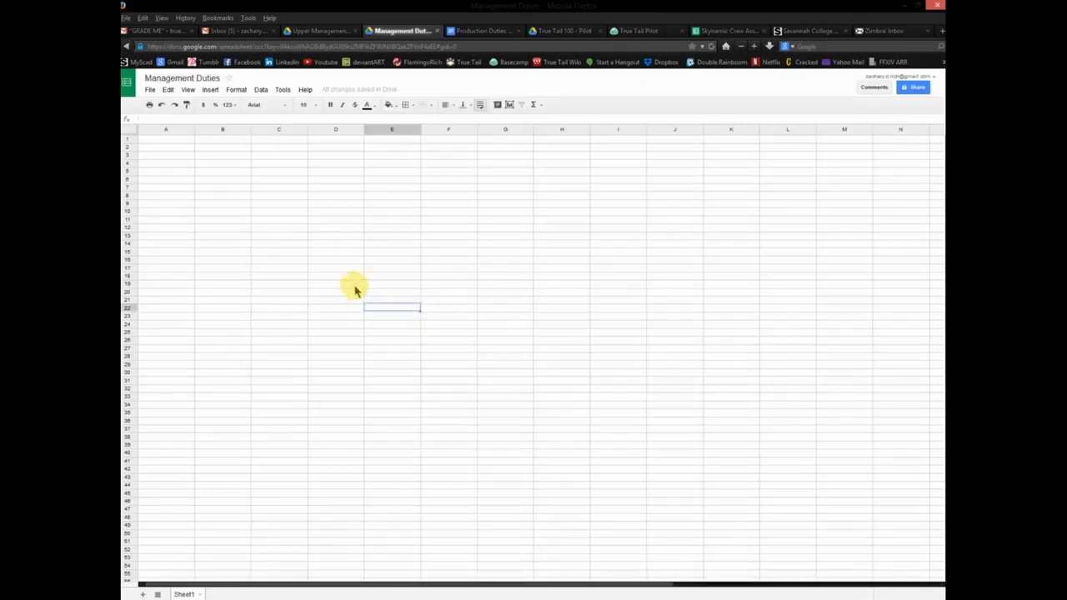
left_click(326, 238)
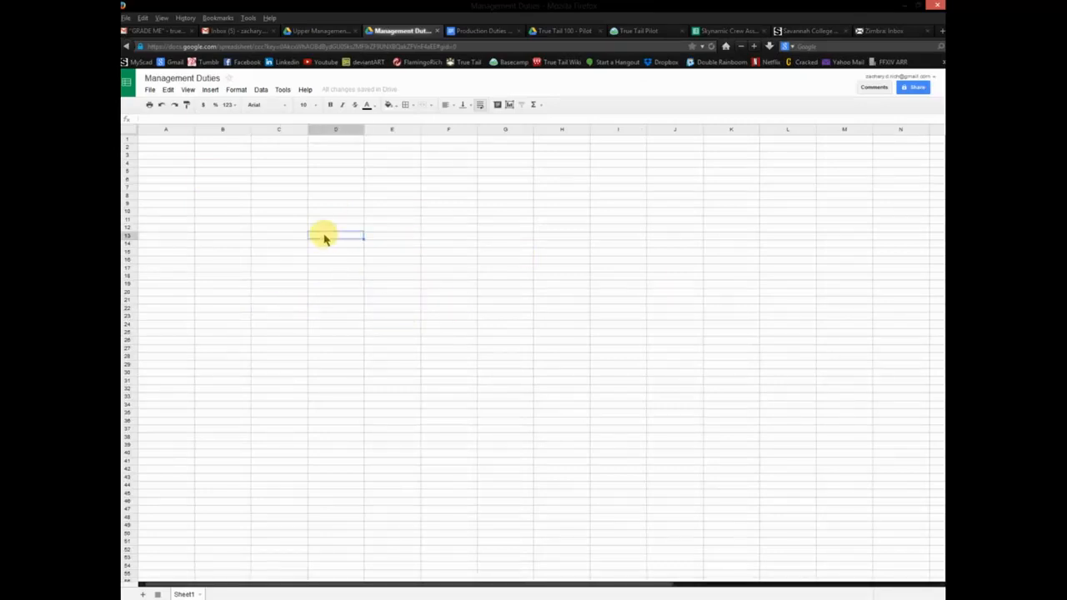
left_click(280, 268)
left_click(410, 259)
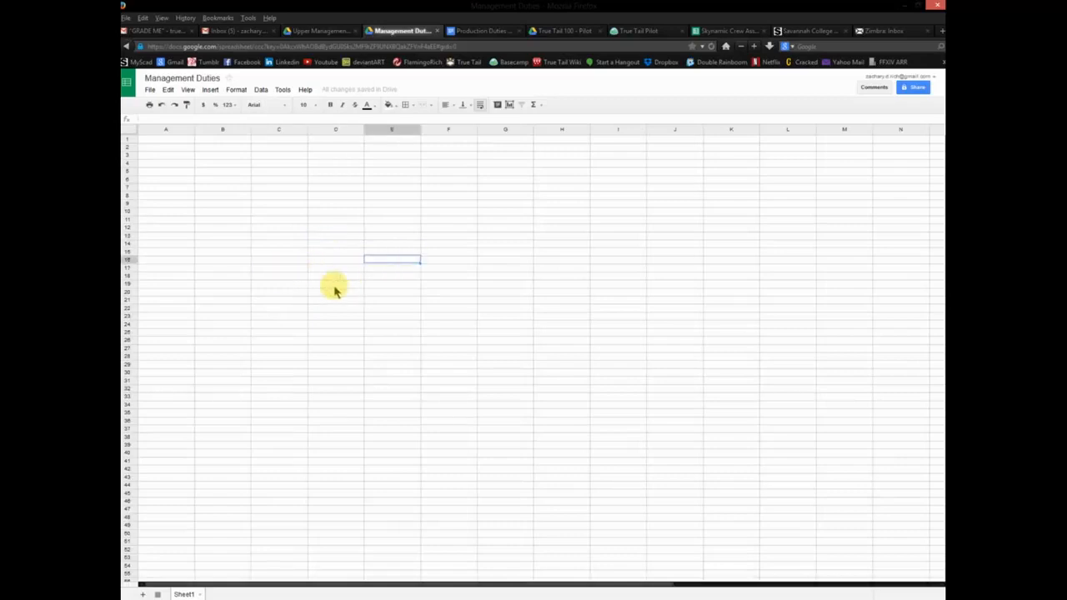
Fill cell D18 with light red and enter the text Blah blah in it.
left_click(330, 276)
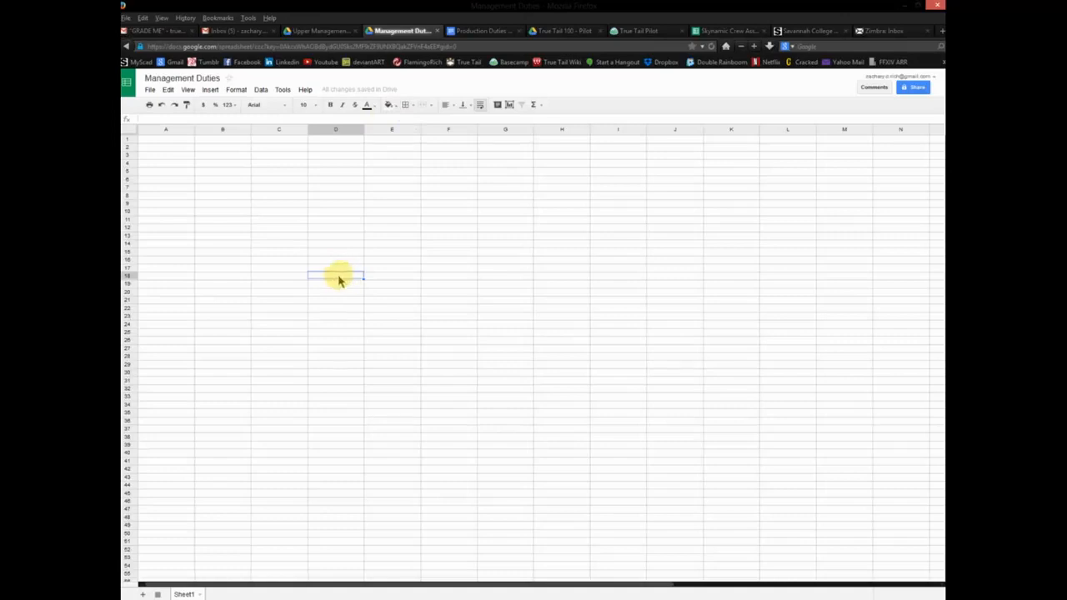
left_click(389, 106)
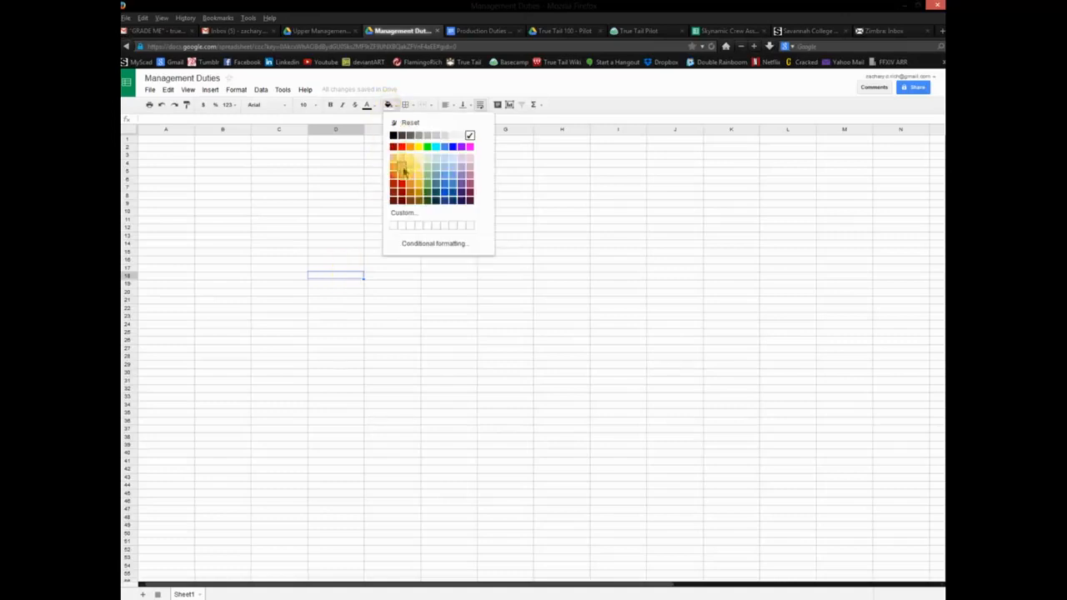
left_click(404, 172)
left_click(561, 283)
left_click(352, 278)
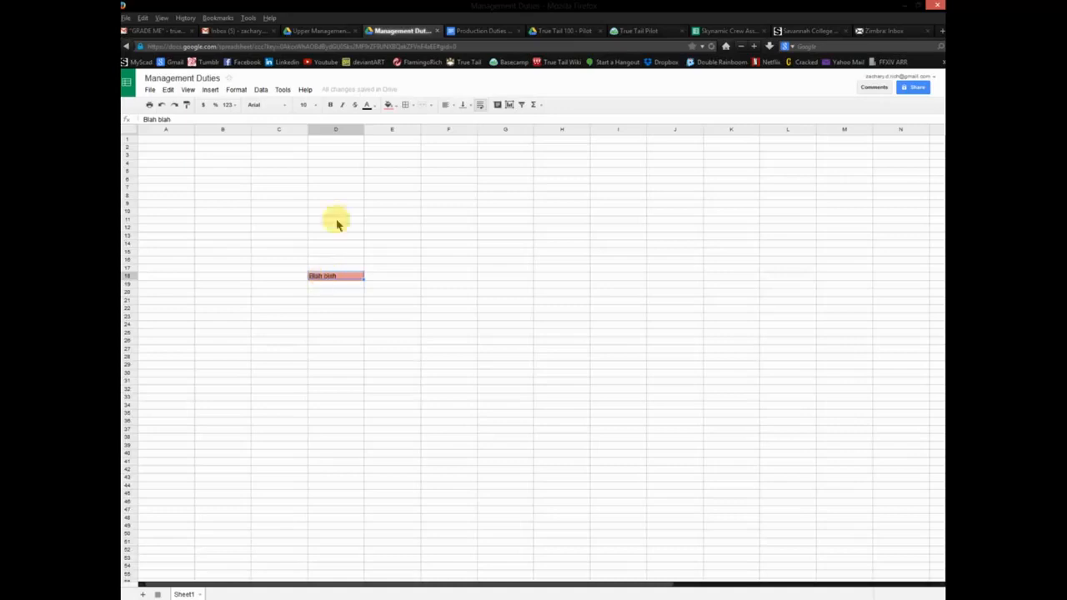
Change the text color of cell D18 to dark red.
left_click(368, 105)
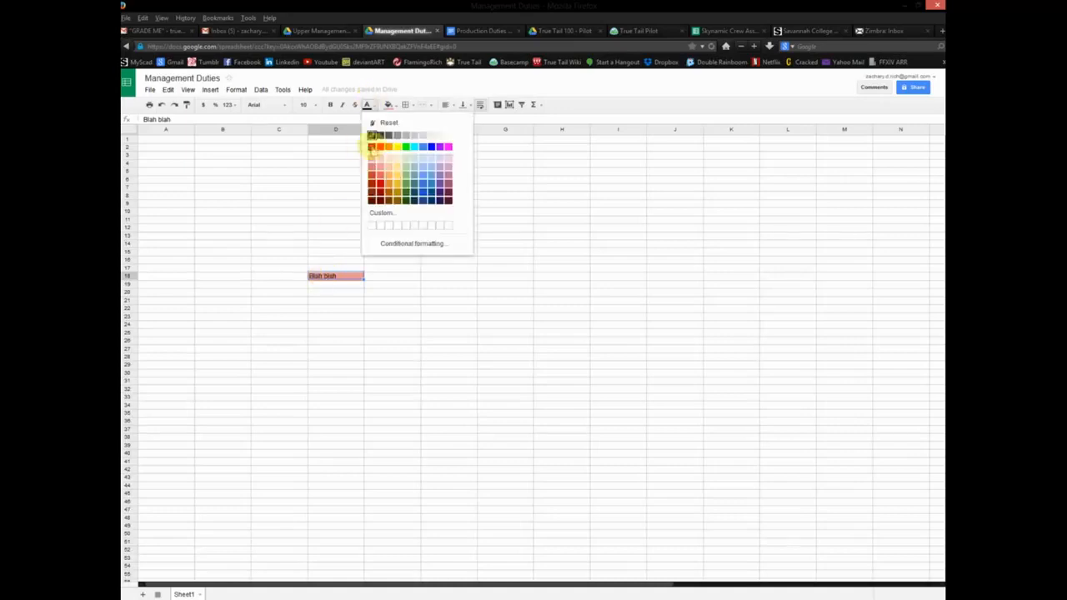
left_click(375, 187)
left_click(573, 195)
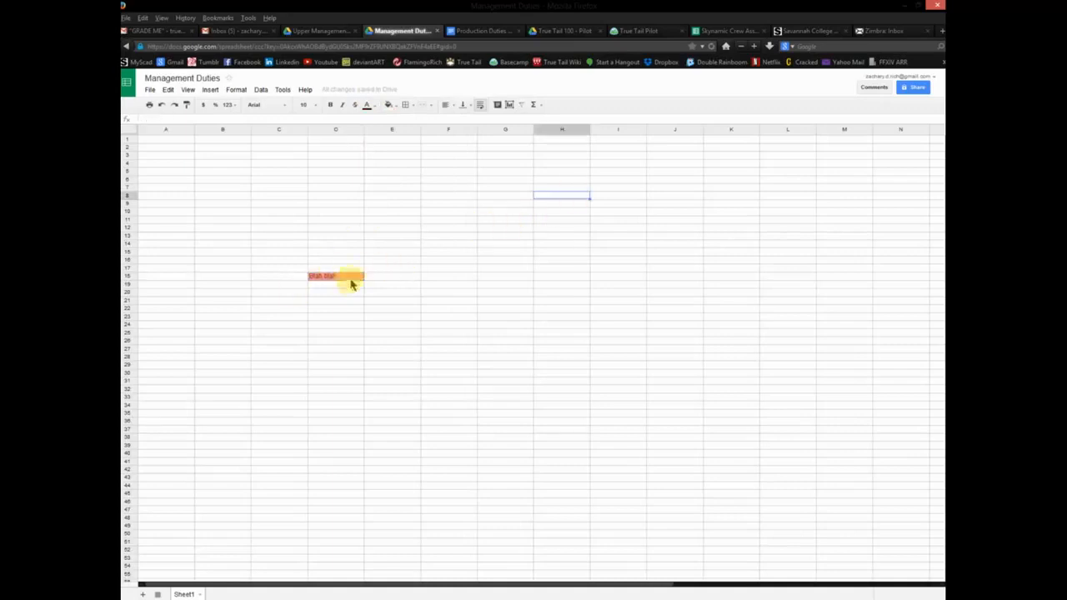
Enter the text Blah blah in cell G24.
left_click(503, 325)
key("Return")
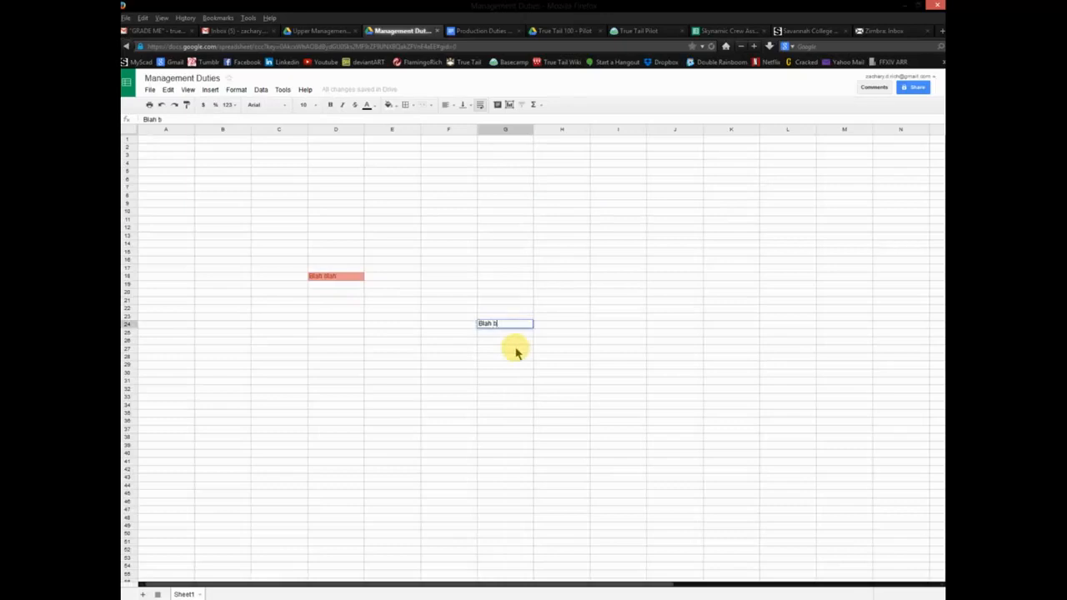
type("Blah blah")
key("Return")
left_click(573, 284)
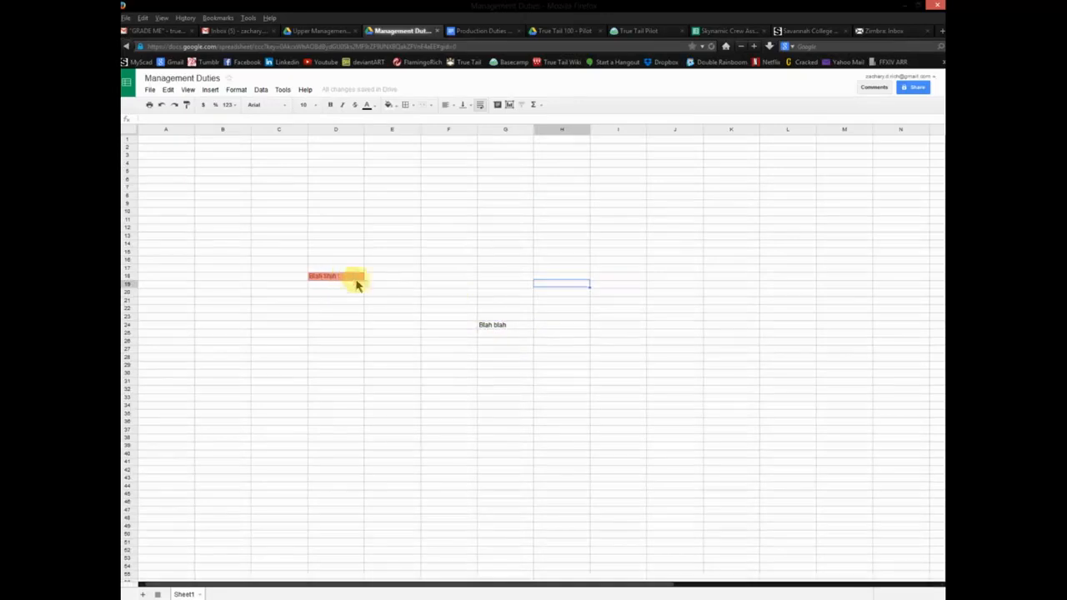
left_click(492, 323)
left_click(387, 104)
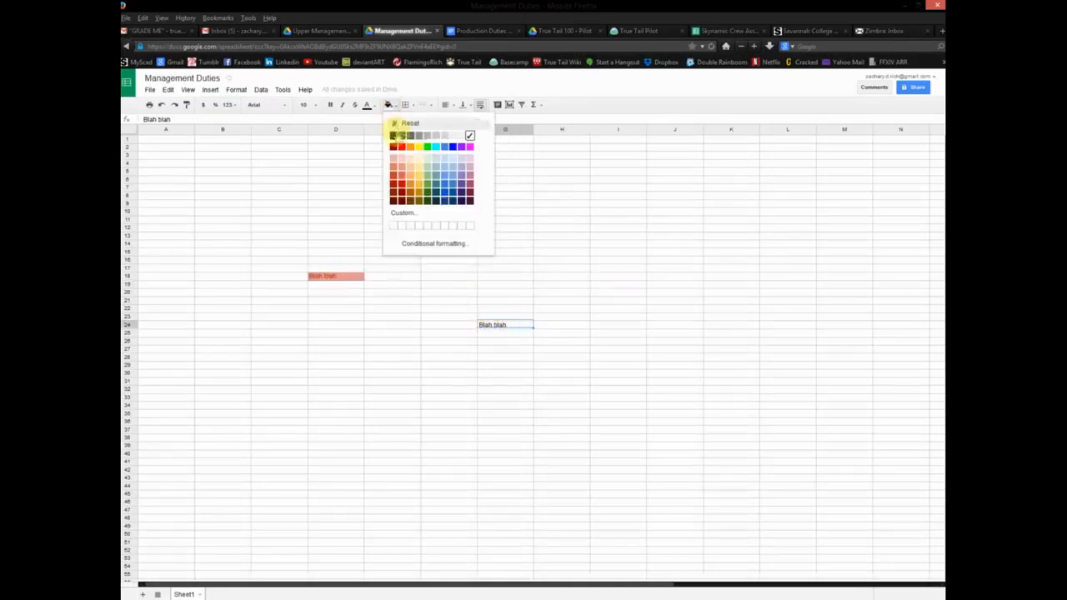
left_click(355, 186)
Copy the fill and text color of cell D18 onto cell G24 with Paint format.
left_click(330, 277)
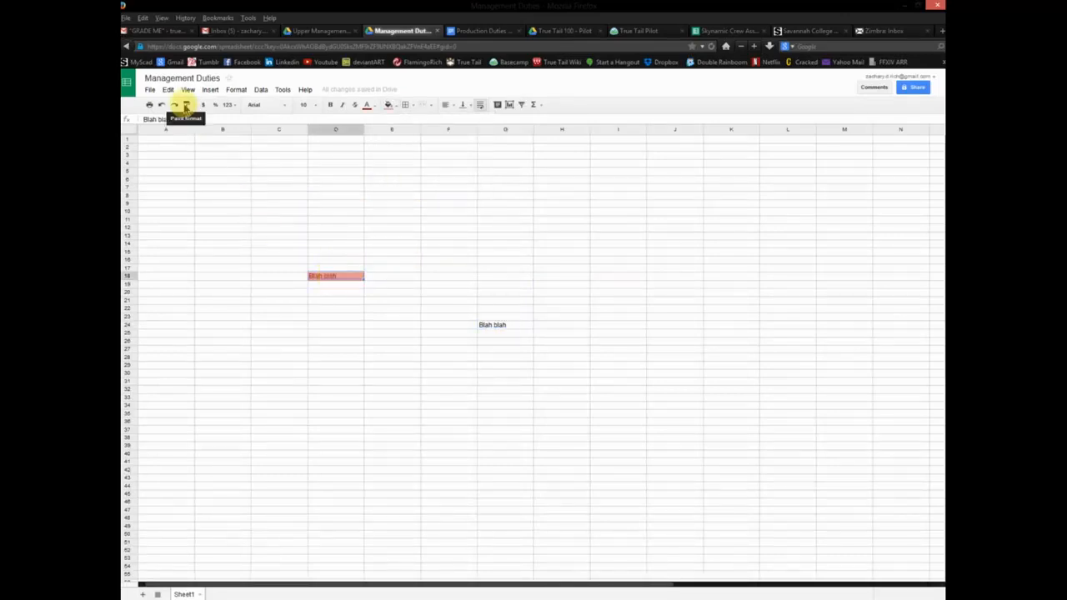
left_click(187, 105)
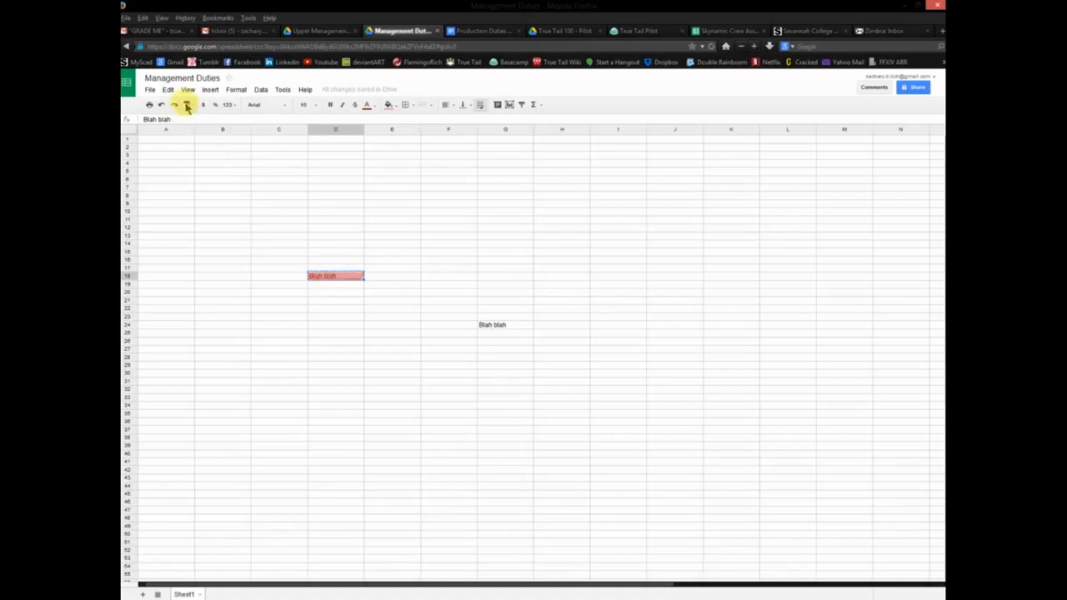
left_click(498, 328)
left_click(594, 341)
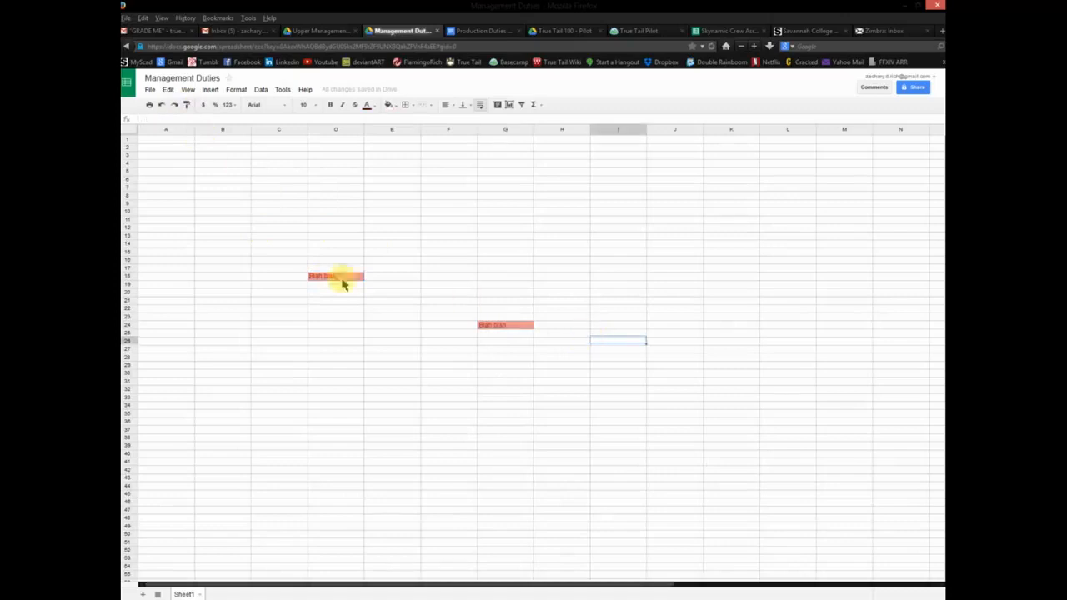
left_click(504, 326)
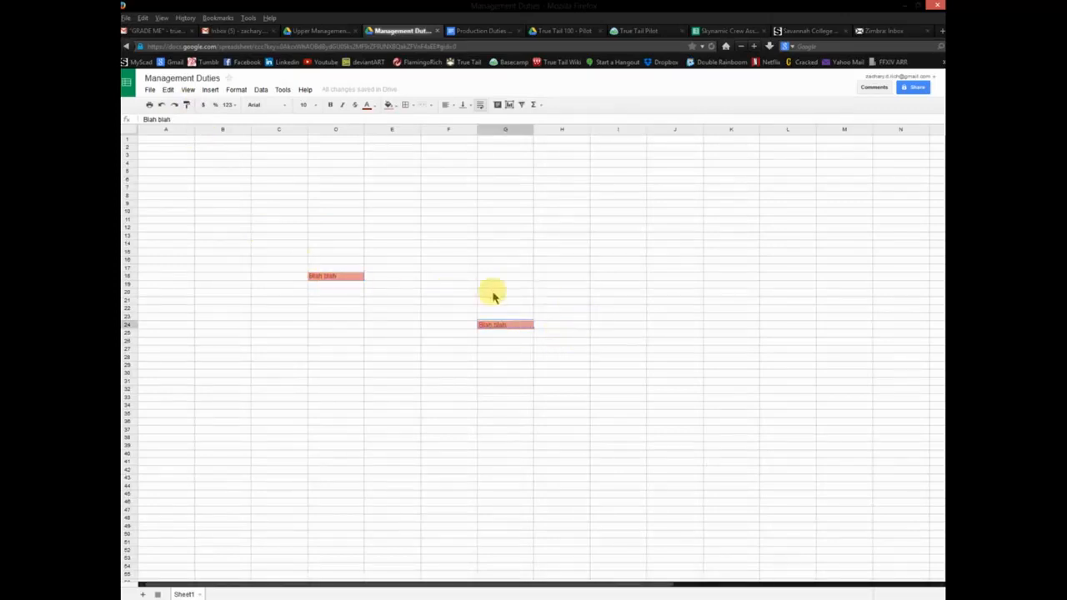
left_click(620, 358)
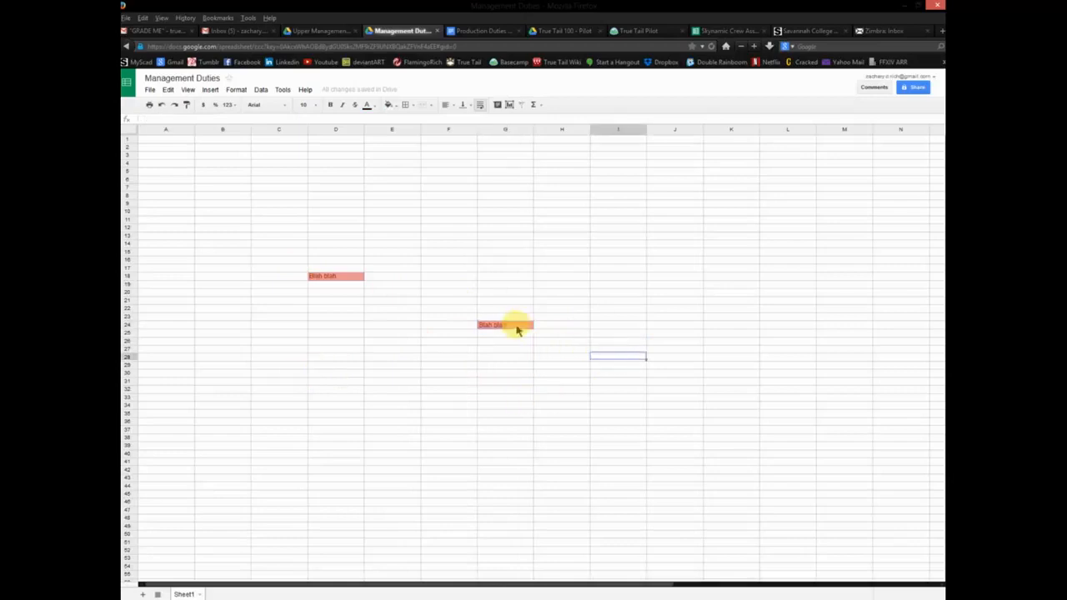
left_click(512, 327)
left_click(518, 371)
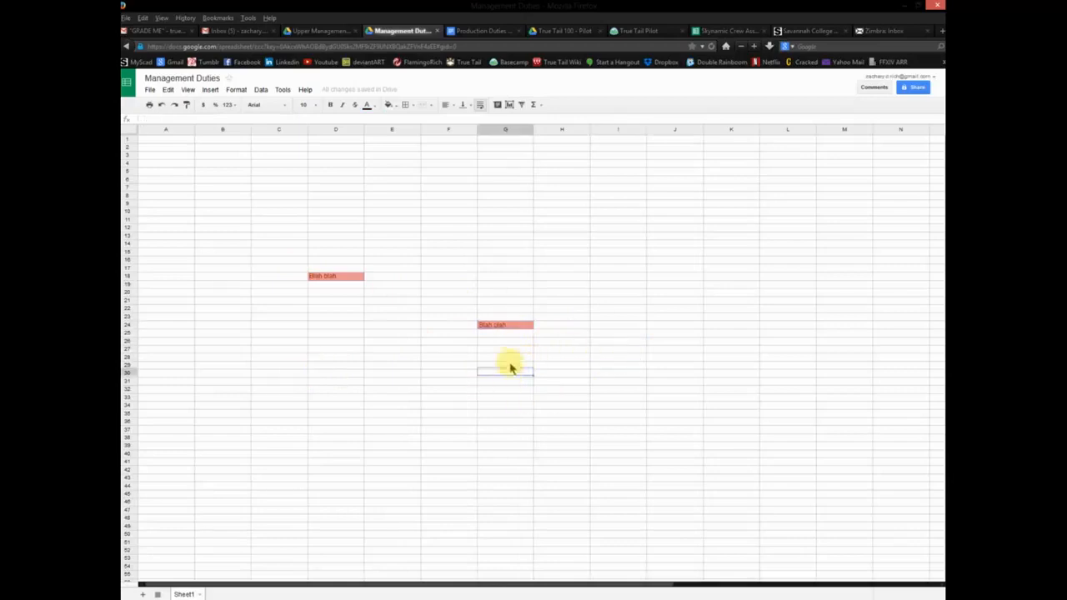
Extend the text in cell G24 to Blah blah blah blah blah.
left_click(509, 328)
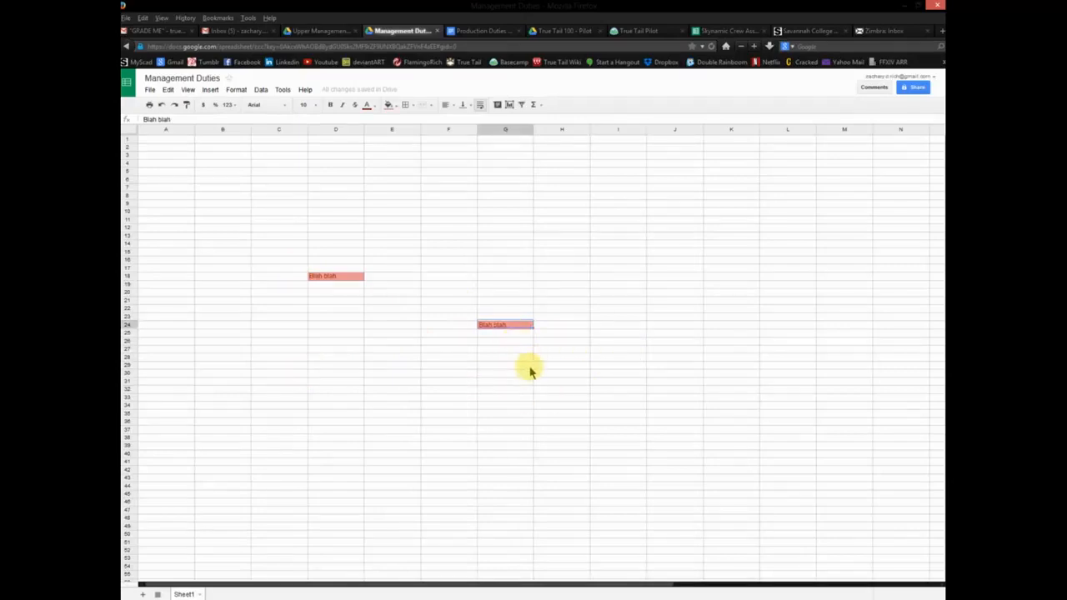
double_click(506, 325)
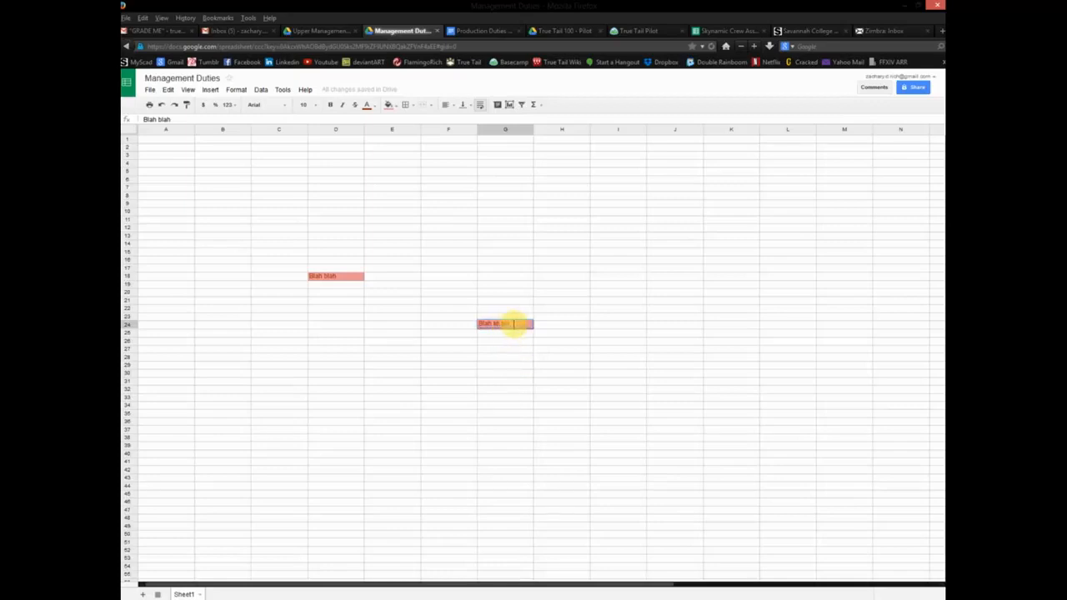
key("Escape")
double_click(514, 328)
key("Return")
left_click(513, 325)
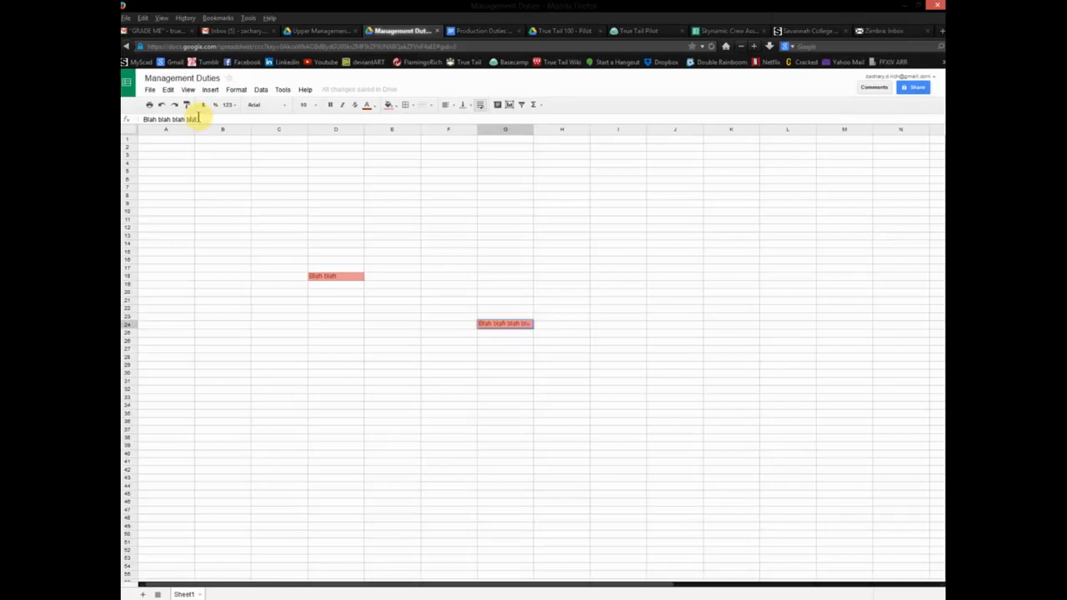
key("Return")
left_click(579, 267)
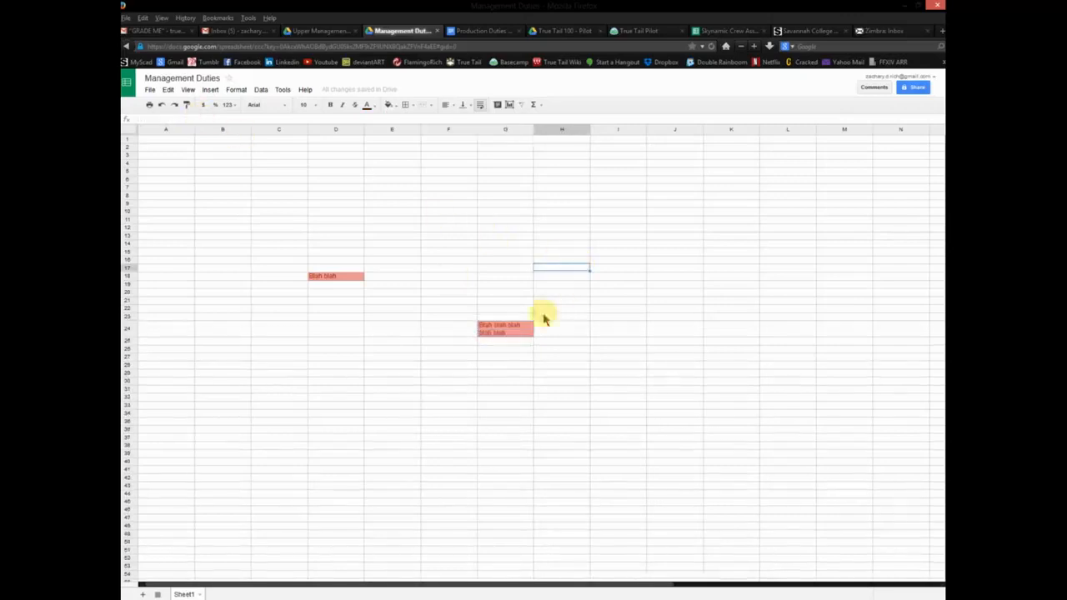
Try center and right horizontal alignment on the text in cell G24, and leave it centered.
left_click(518, 332)
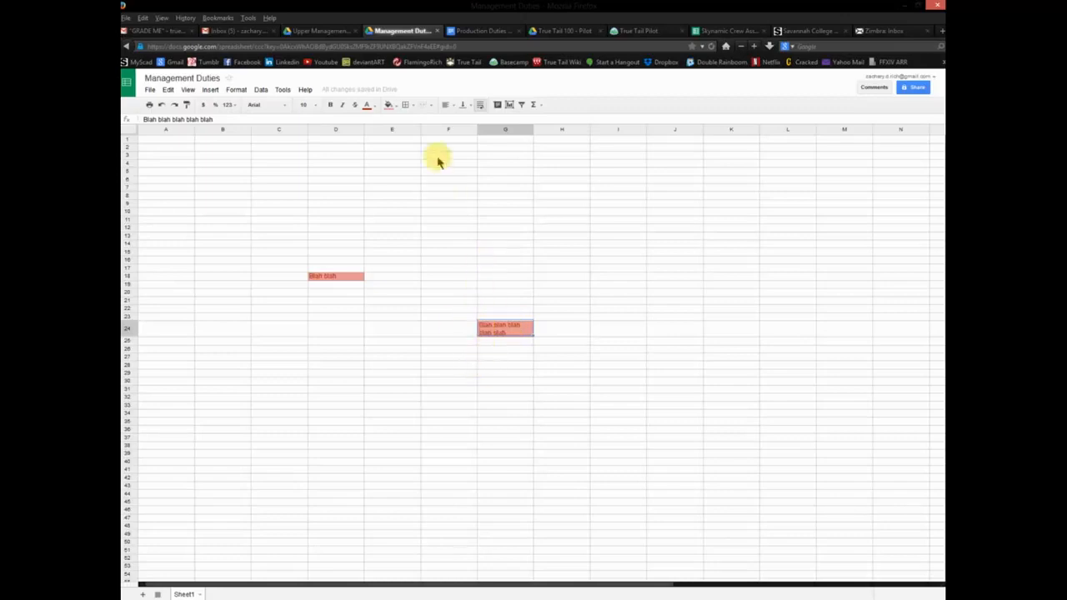
left_click(448, 106)
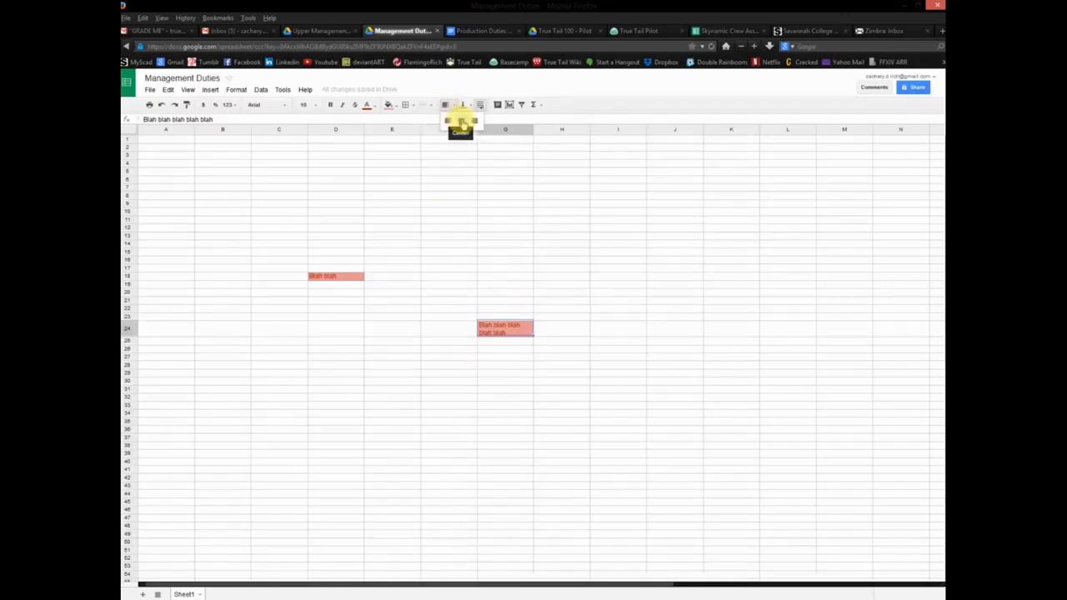
left_click(461, 123)
left_click(448, 106)
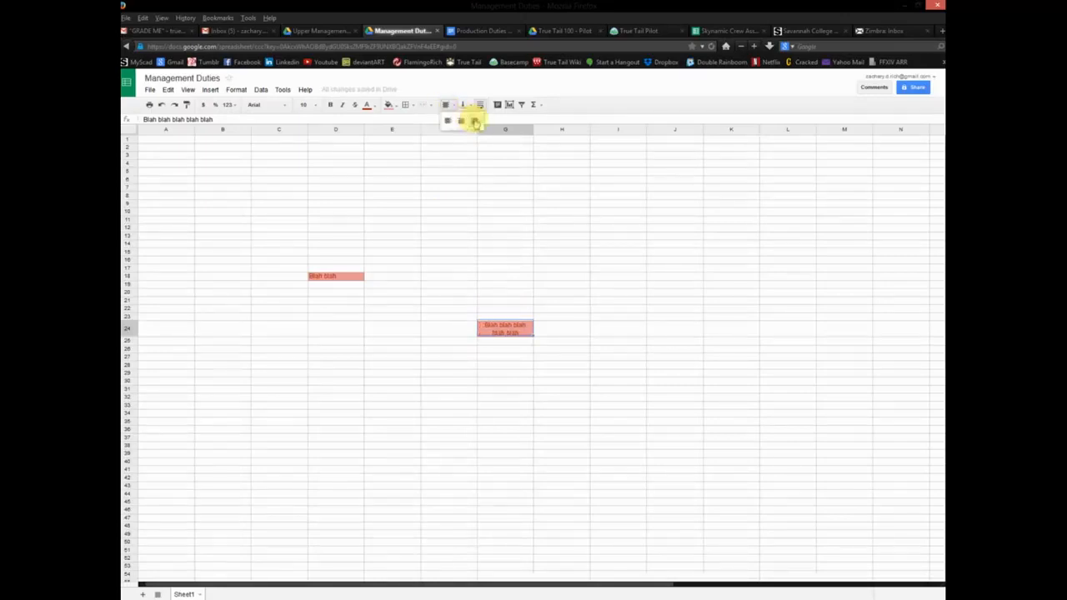
left_click(476, 122)
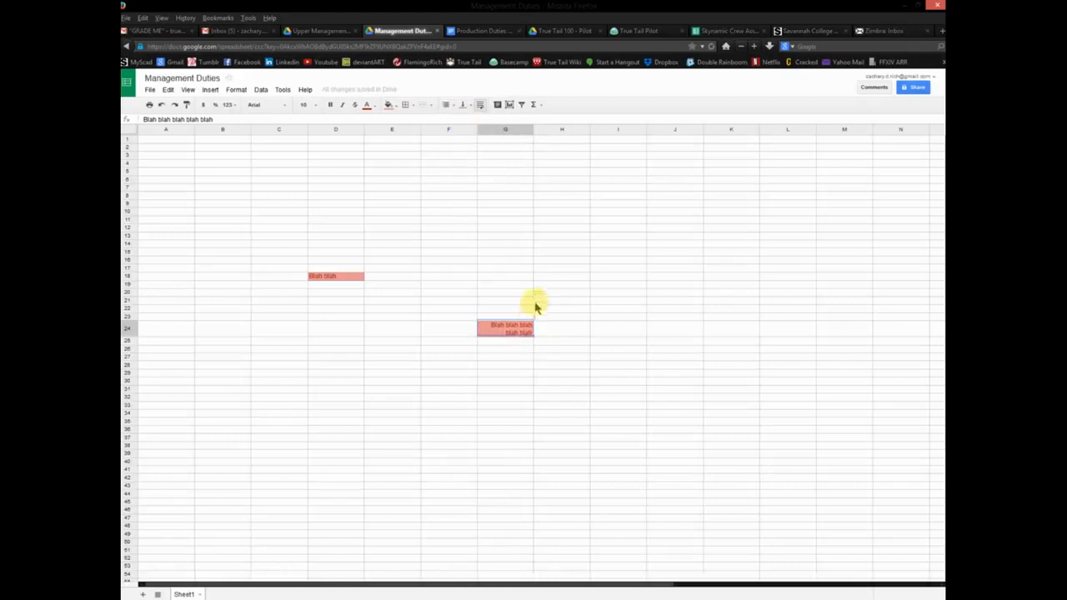
left_click(446, 106)
left_click(460, 121)
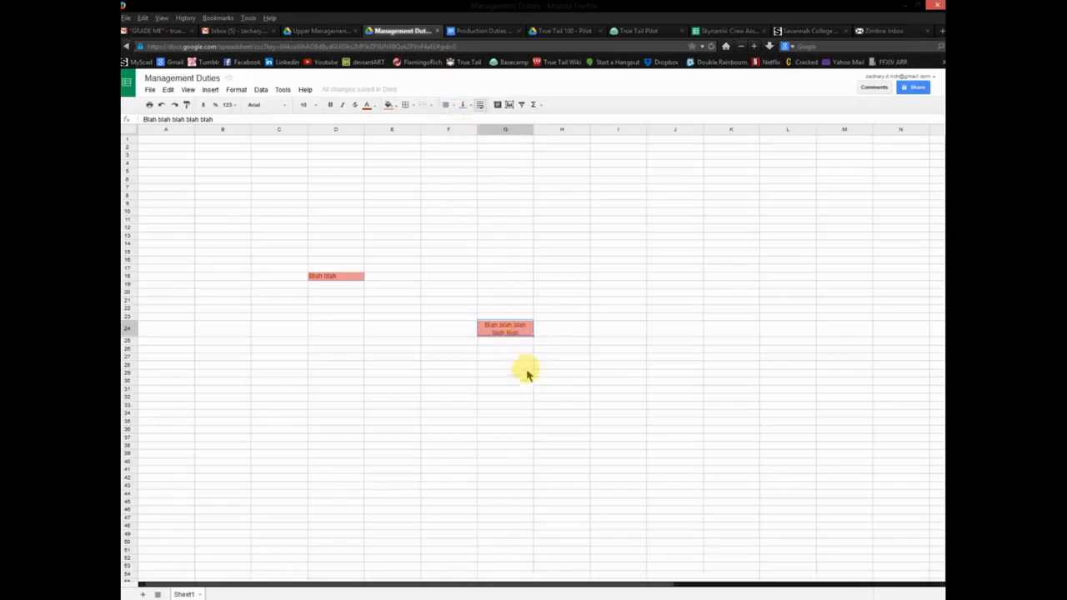
Replace the text in cell G24 with the single word blah.
double_click(513, 336)
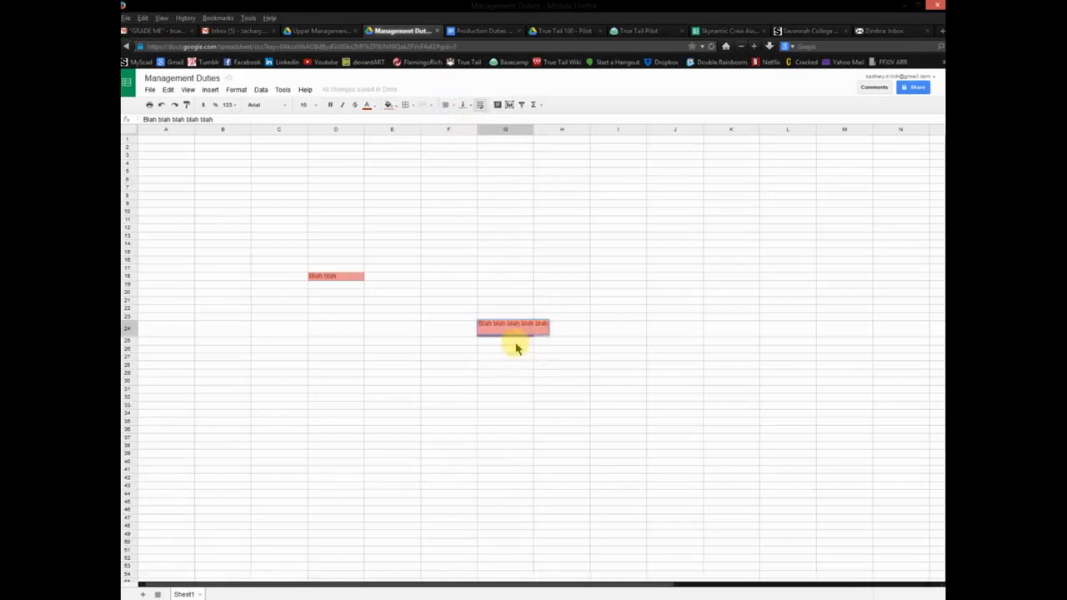
key("ctrl+a")
key("BackSpace")
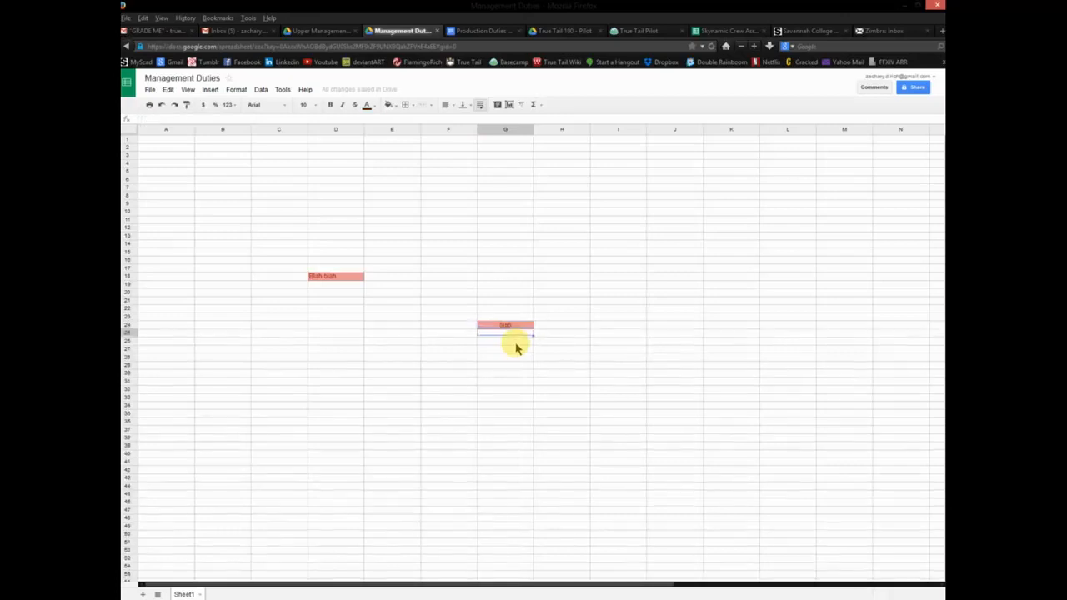
left_click(521, 395)
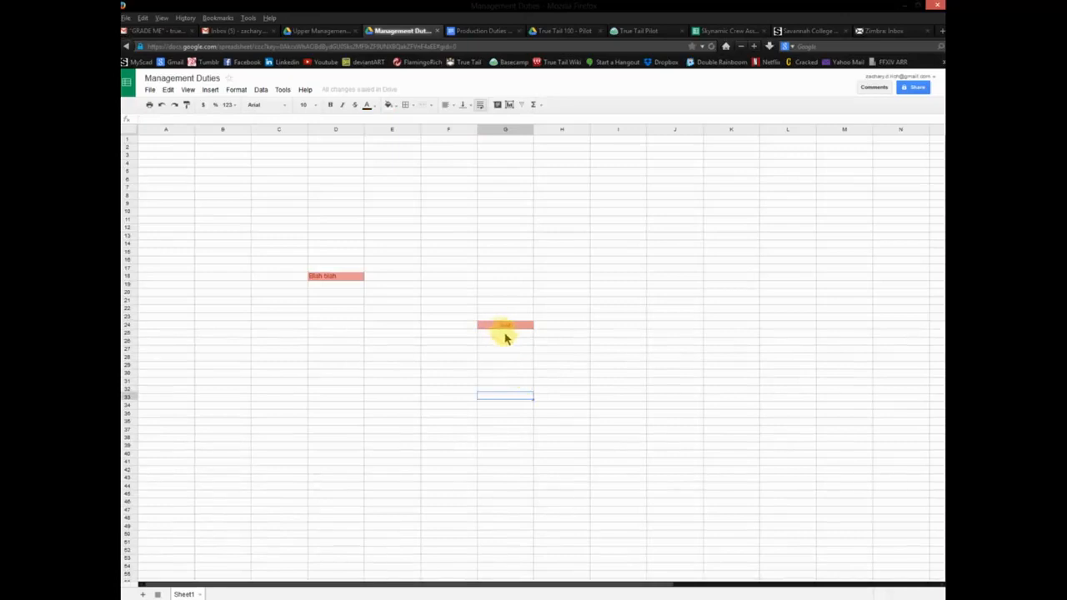
Make row 24 several times taller and select cell G24.
left_click_drag(130, 332, 131, 393)
left_click(598, 350)
left_click(491, 358)
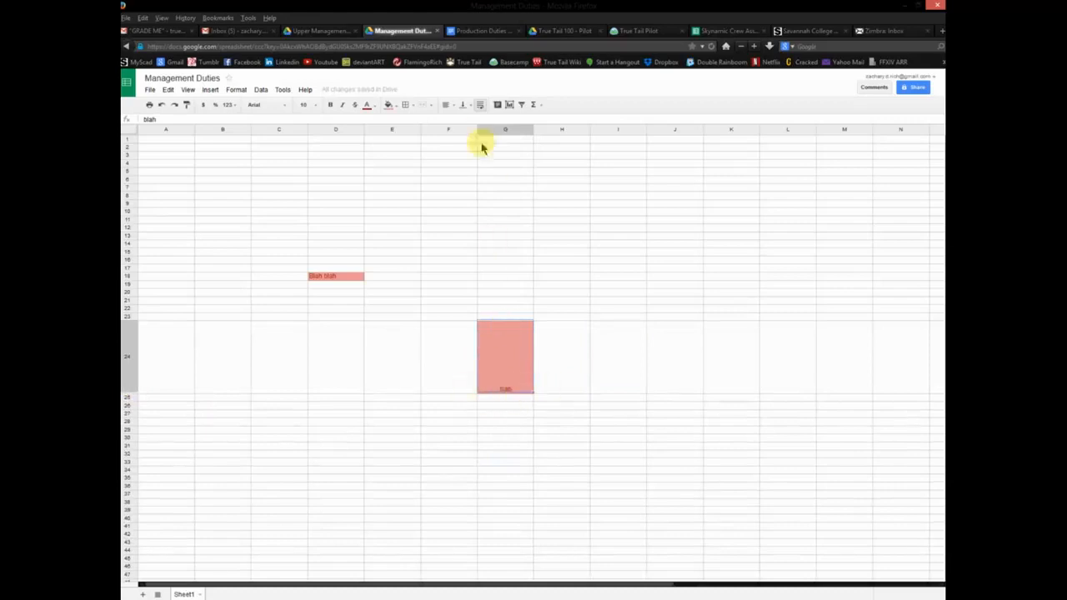
Try middle and top vertical alignment on the text in cell G24, and leave it aligned to the middle.
left_click(465, 104)
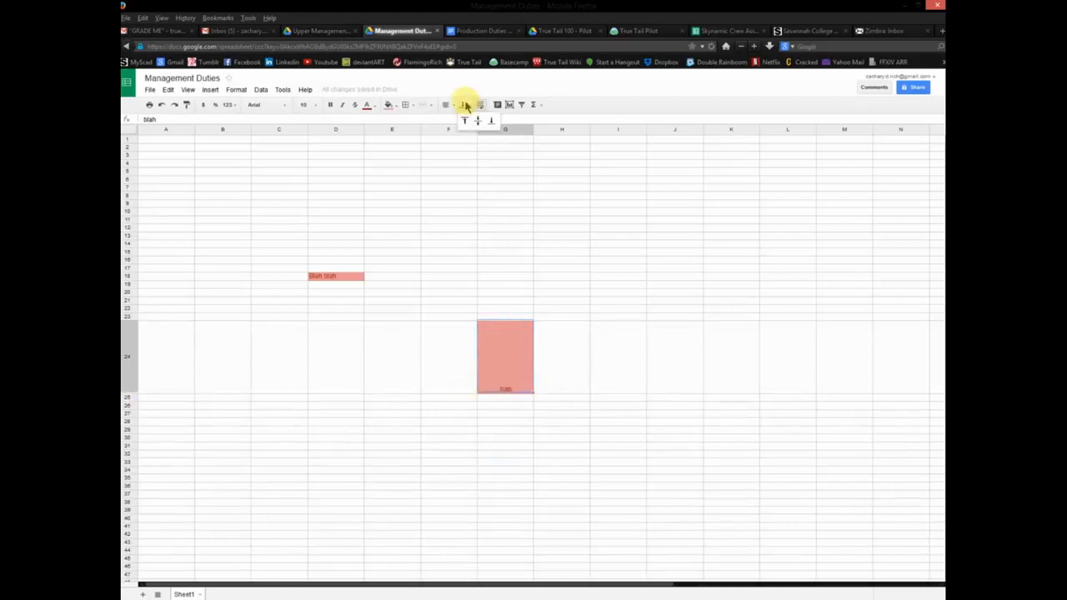
left_click(478, 120)
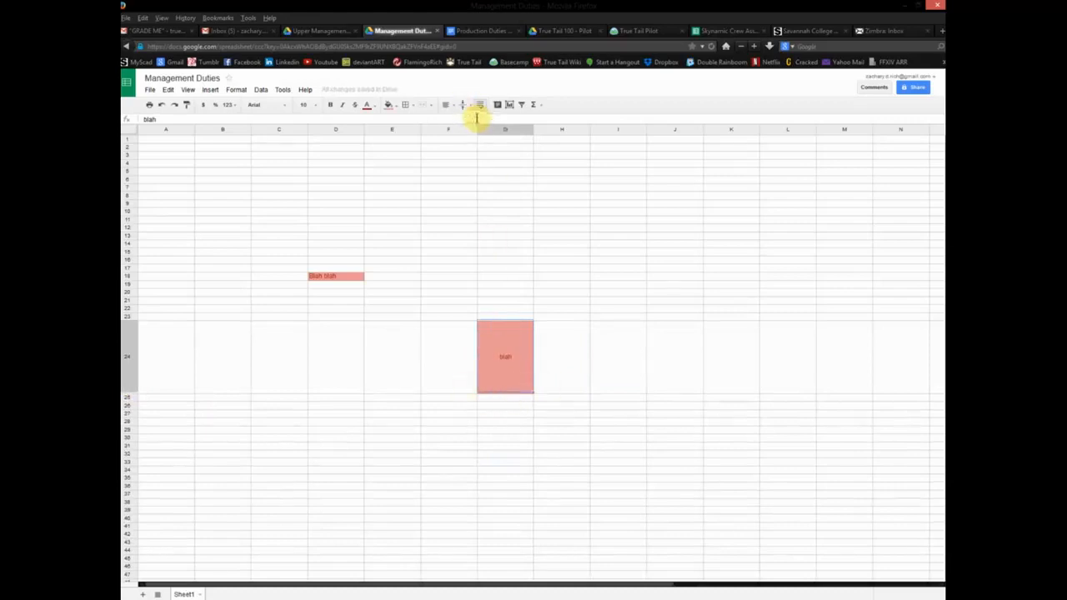
left_click(465, 104)
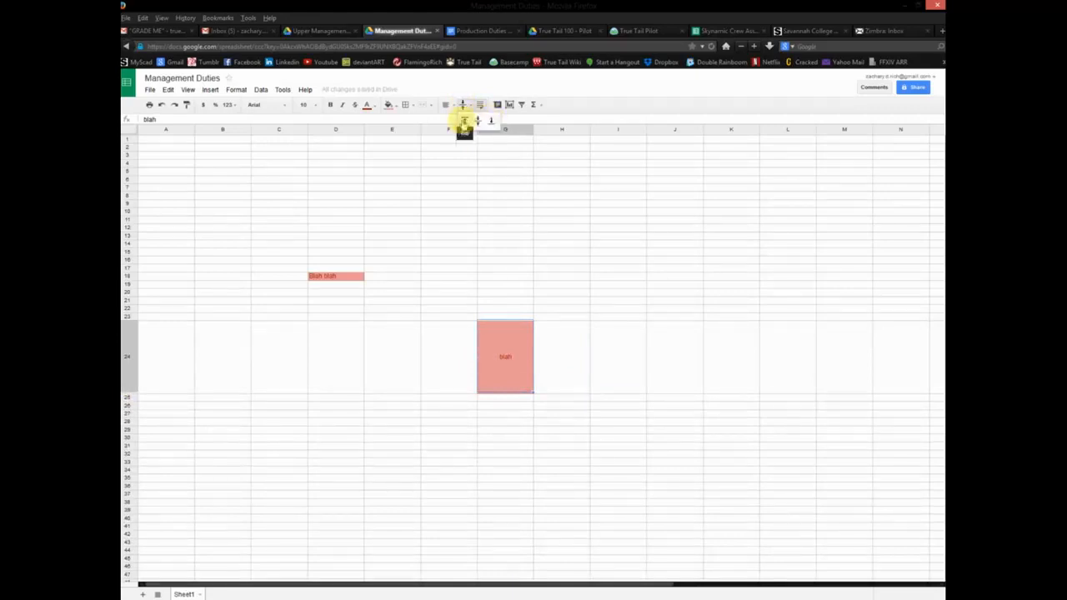
left_click(465, 121)
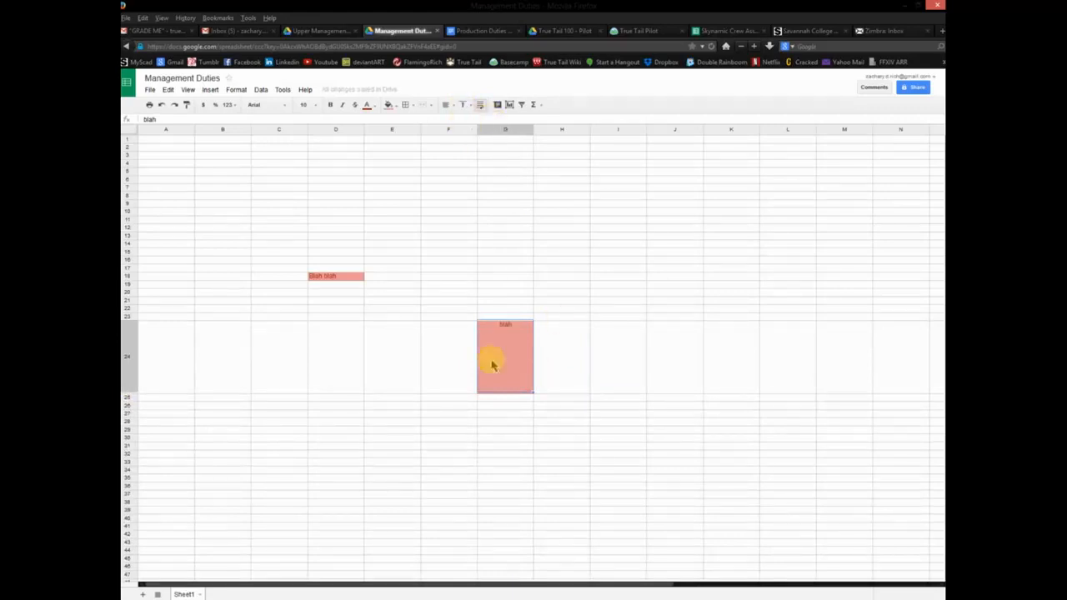
left_click(463, 105)
left_click(477, 121)
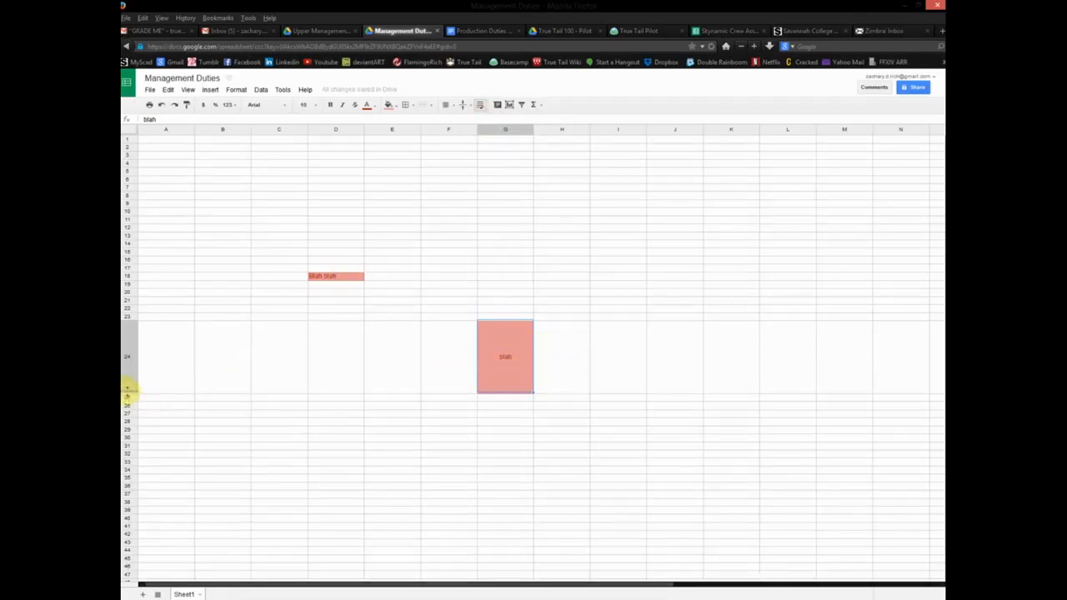
Shrink row 24 back to about the same height as the other rows.
left_click_drag(128, 393, 128, 327)
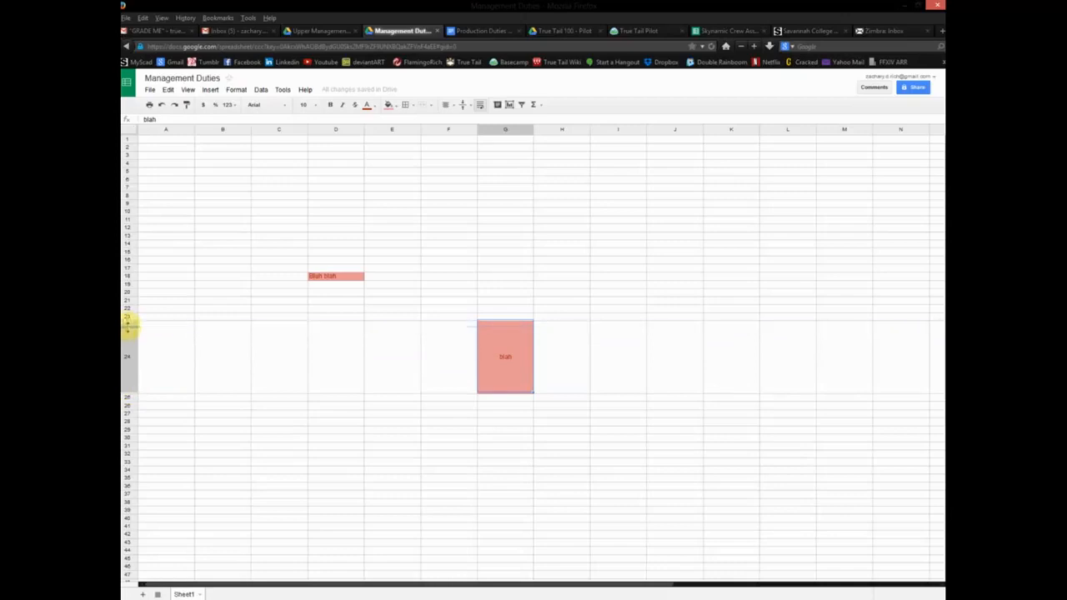
left_click(558, 267)
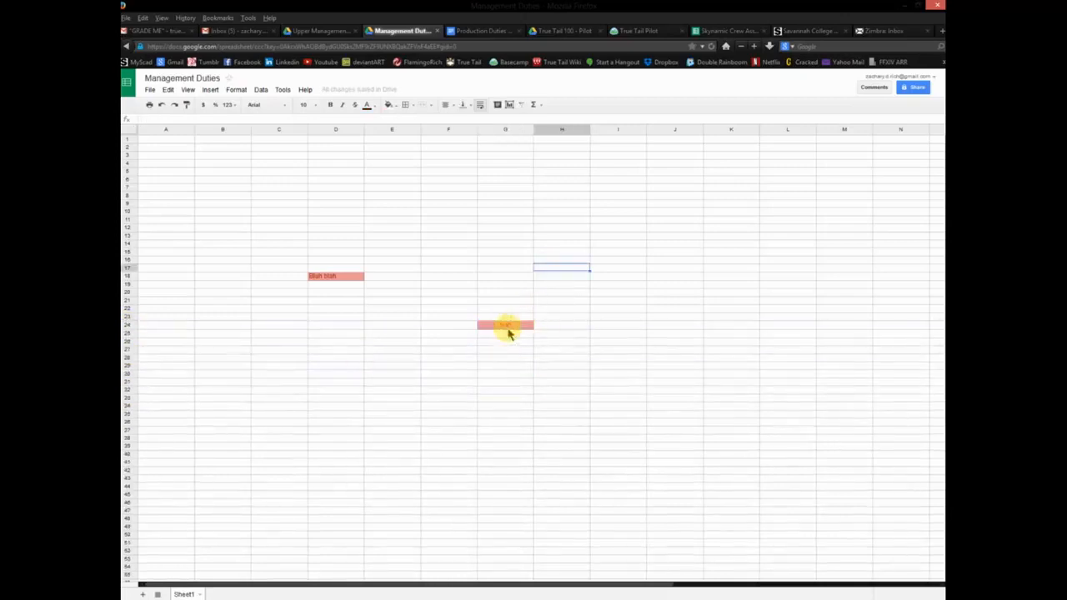
Clear the text and the red fill from cells G24 and D18 so the sheet is blank.
left_click(507, 331)
left_click(338, 275)
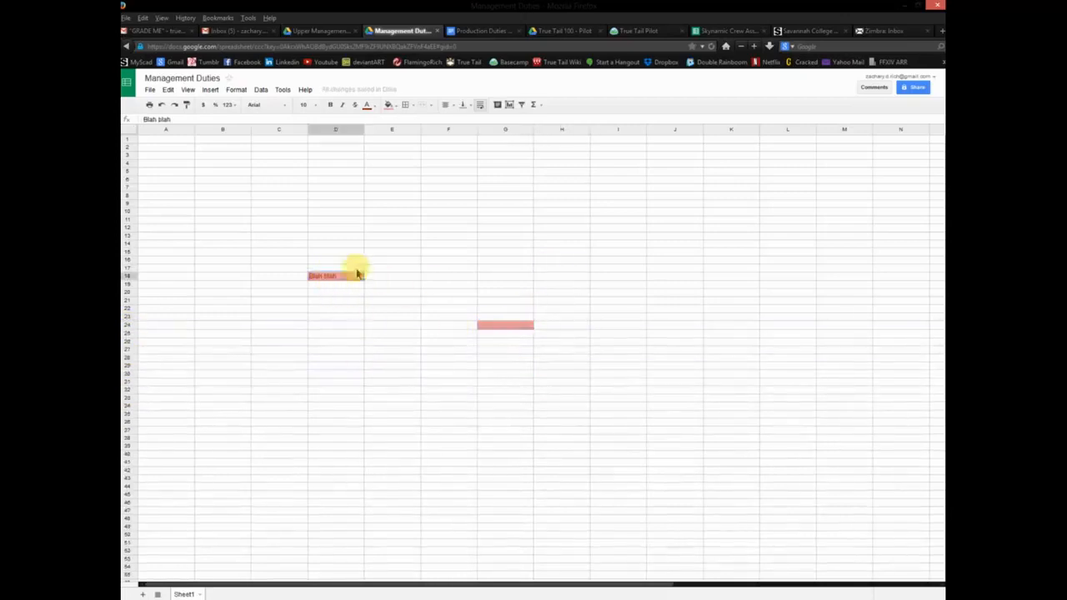
key("Delete")
left_click(331, 252)
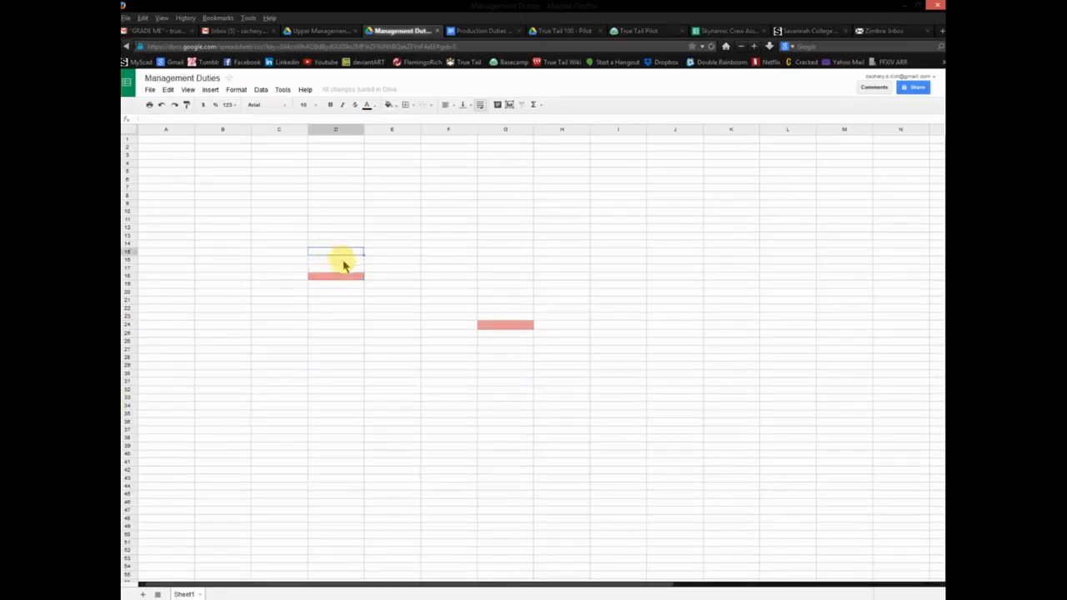
left_click(495, 325)
left_click(432, 237)
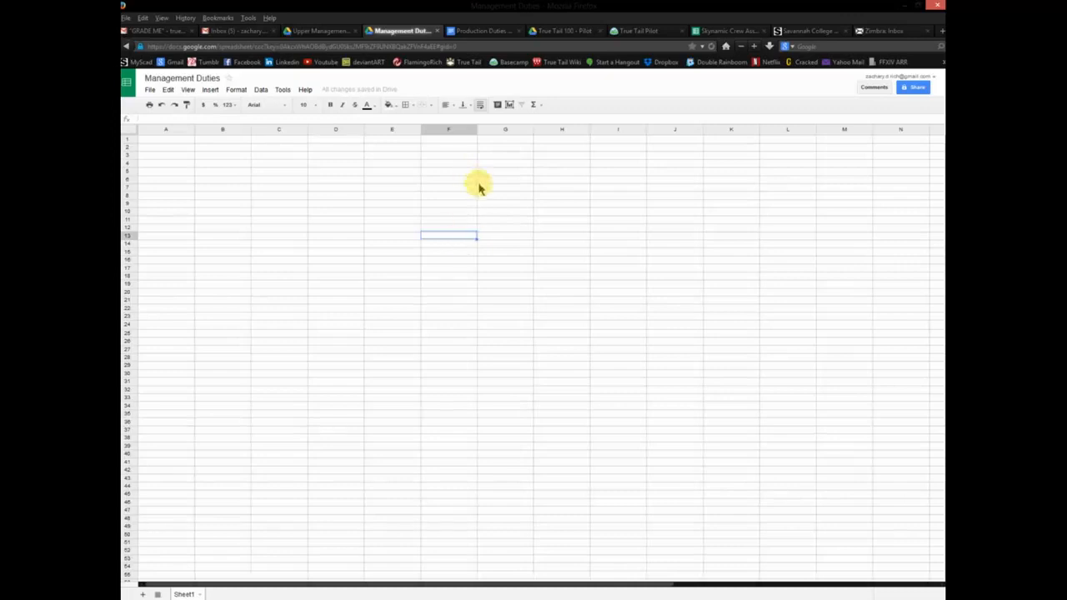
left_click(321, 31)
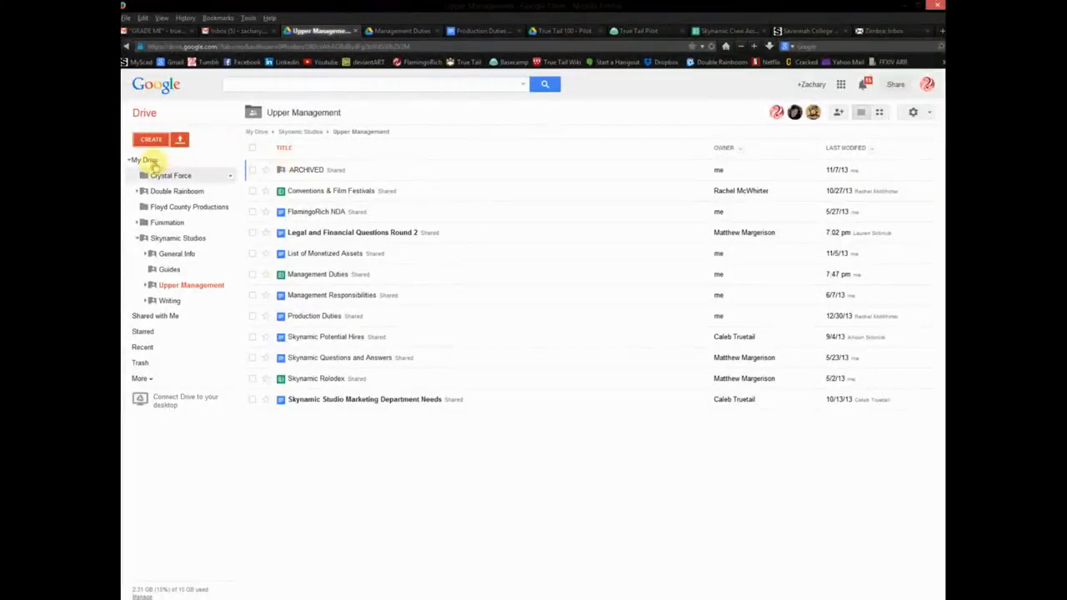
left_click(402, 31)
left_click(394, 315)
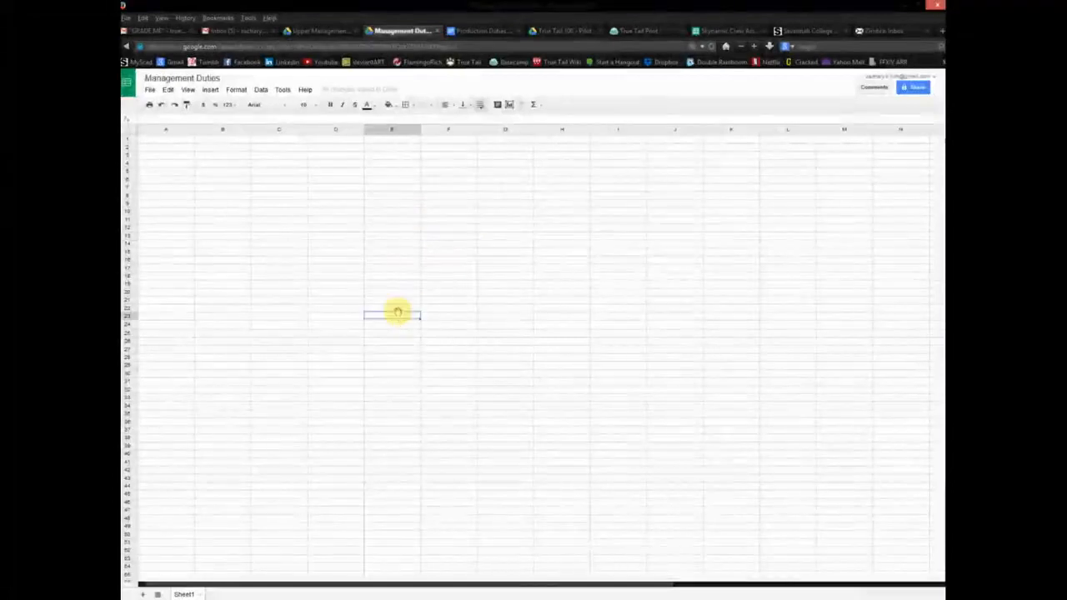
left_click(396, 222)
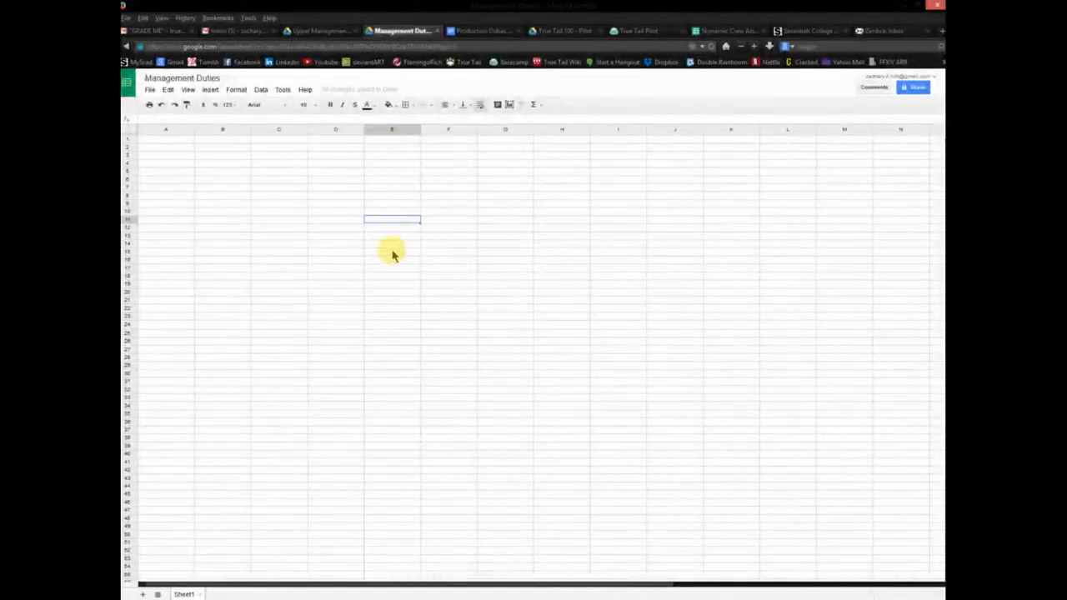
left_click(394, 254)
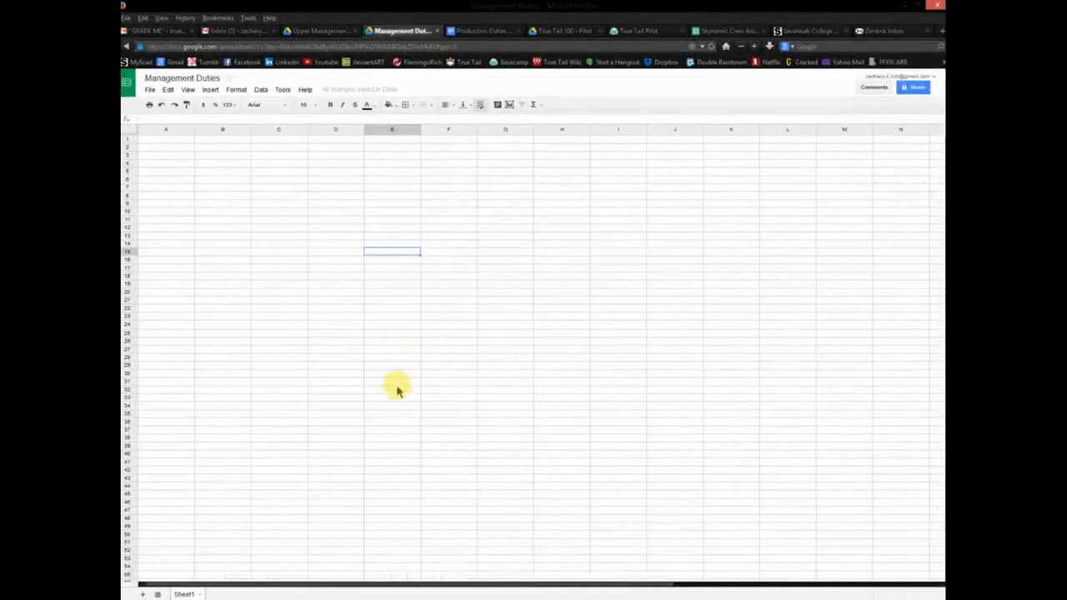
left_click(393, 407)
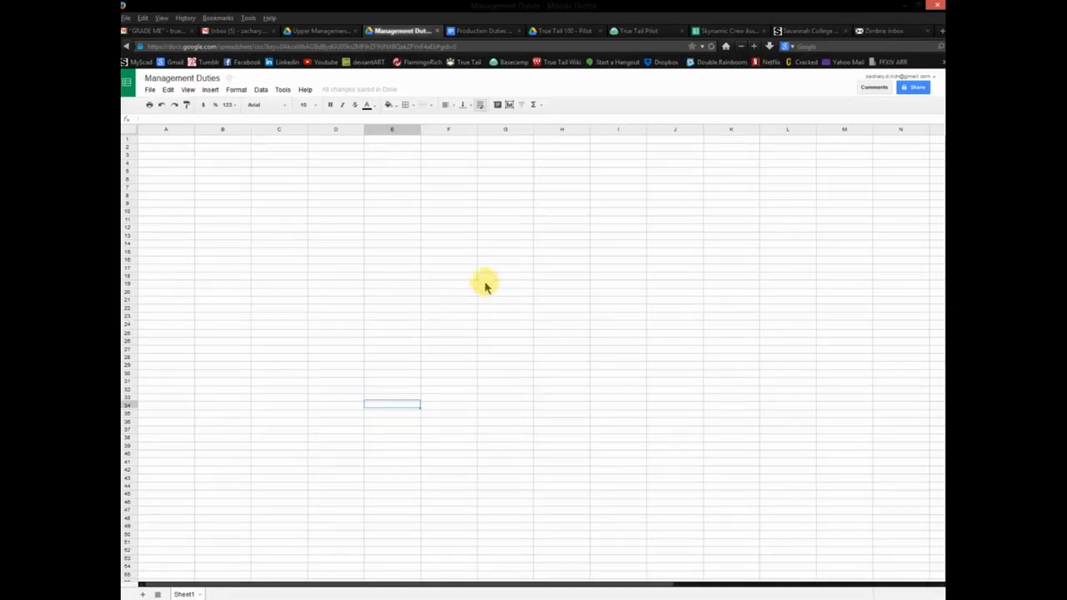
left_click(443, 215)
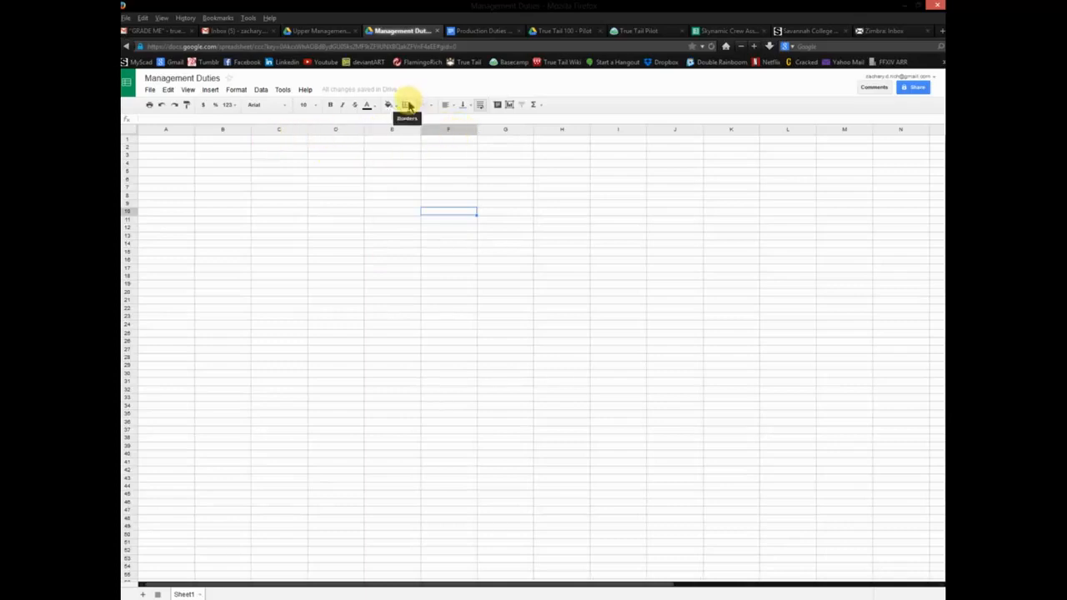
left_click(448, 252)
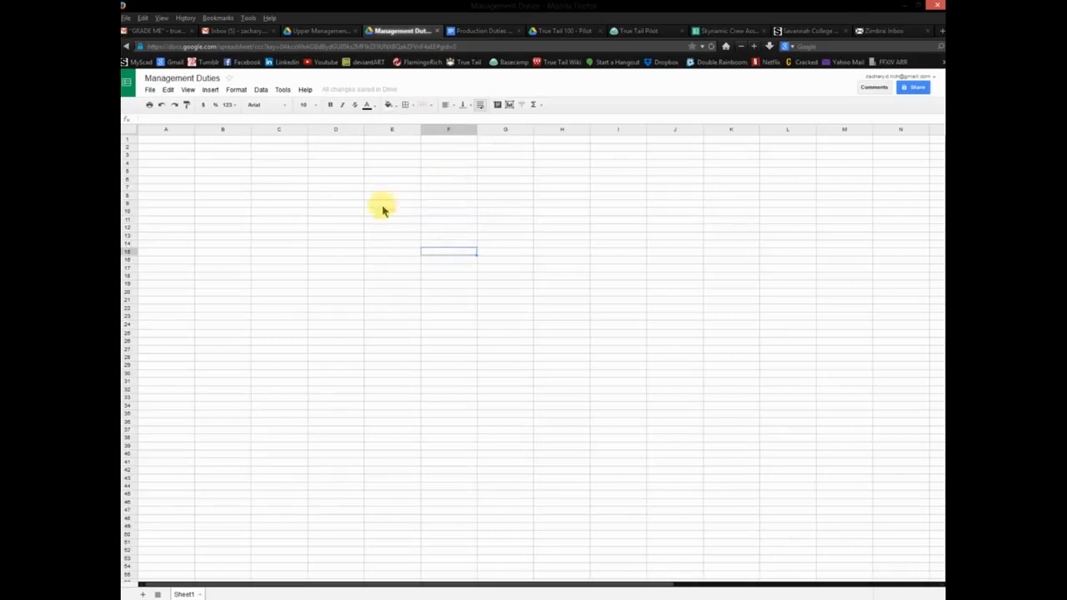
Apply a red outer border to cell F18.
left_click(445, 275)
left_click(407, 106)
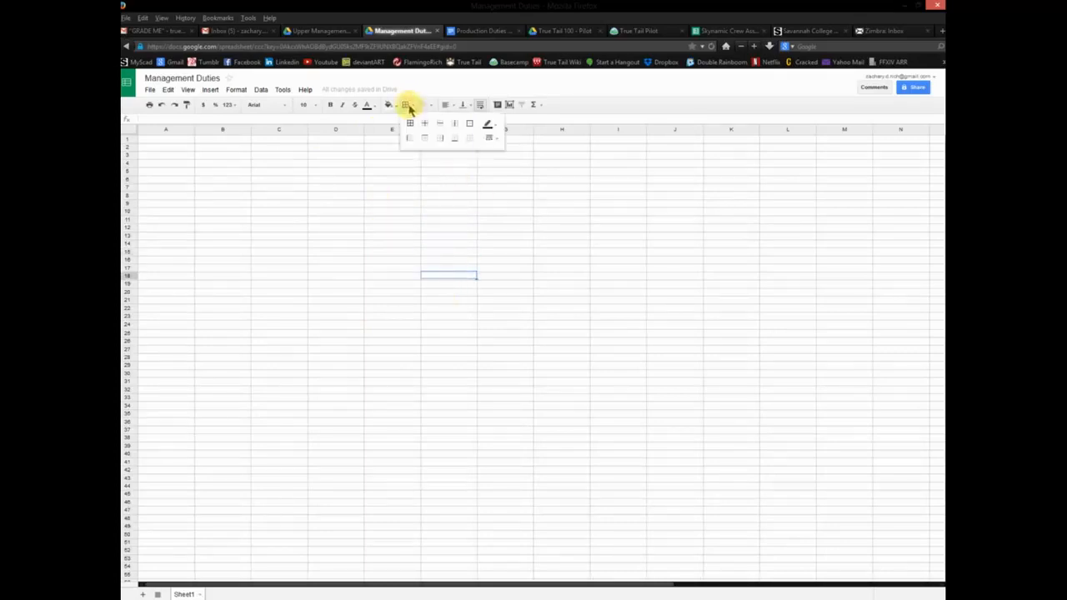
left_click(488, 125)
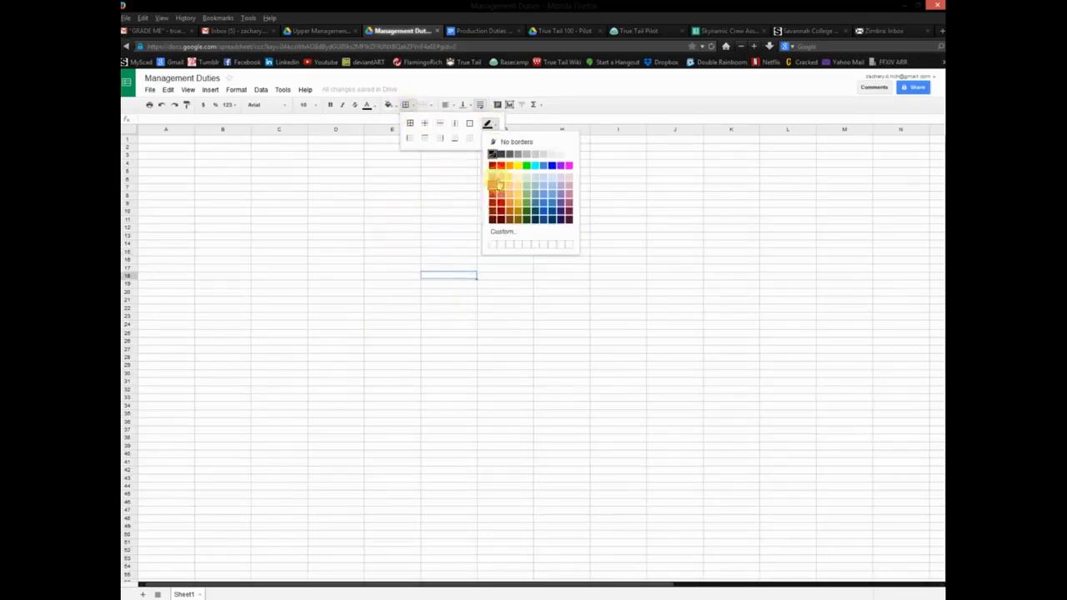
left_click(501, 167)
left_click(468, 124)
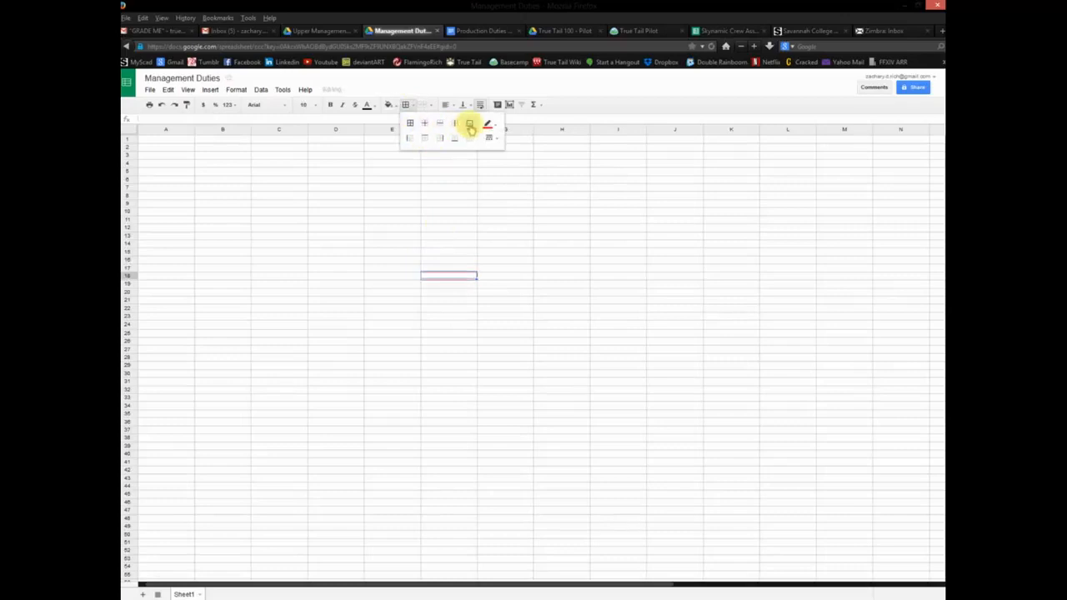
left_click(622, 251)
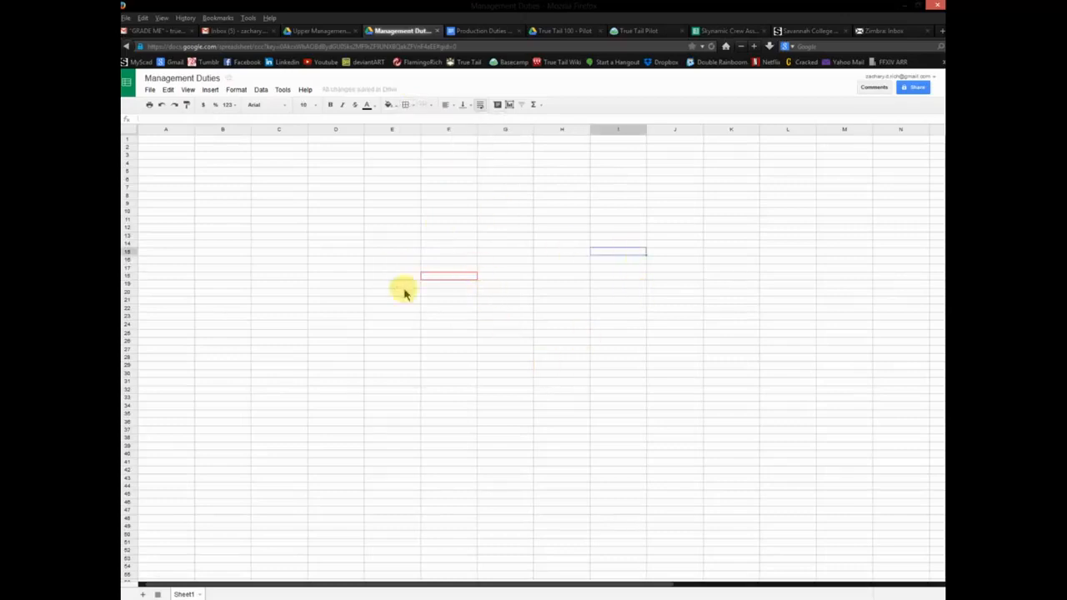
left_click(695, 375)
left_click(355, 457)
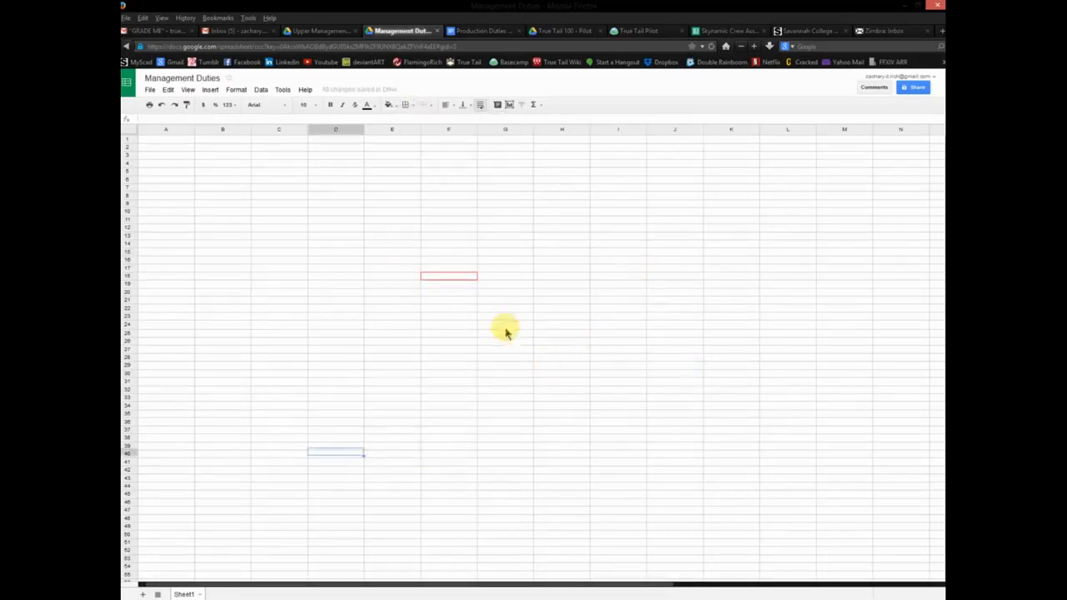
left_click(506, 327)
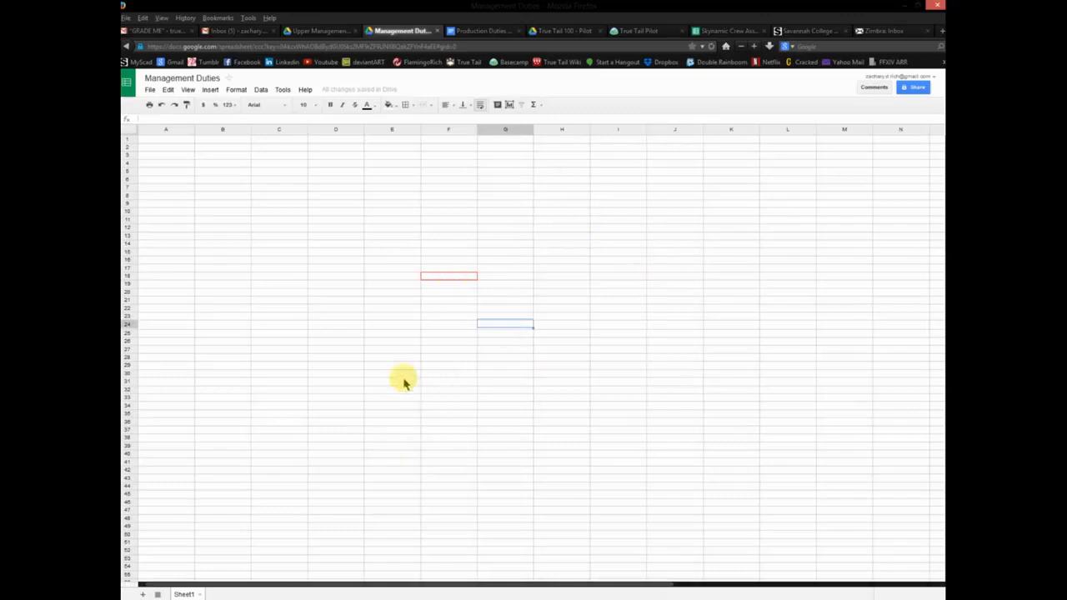
left_click(456, 388)
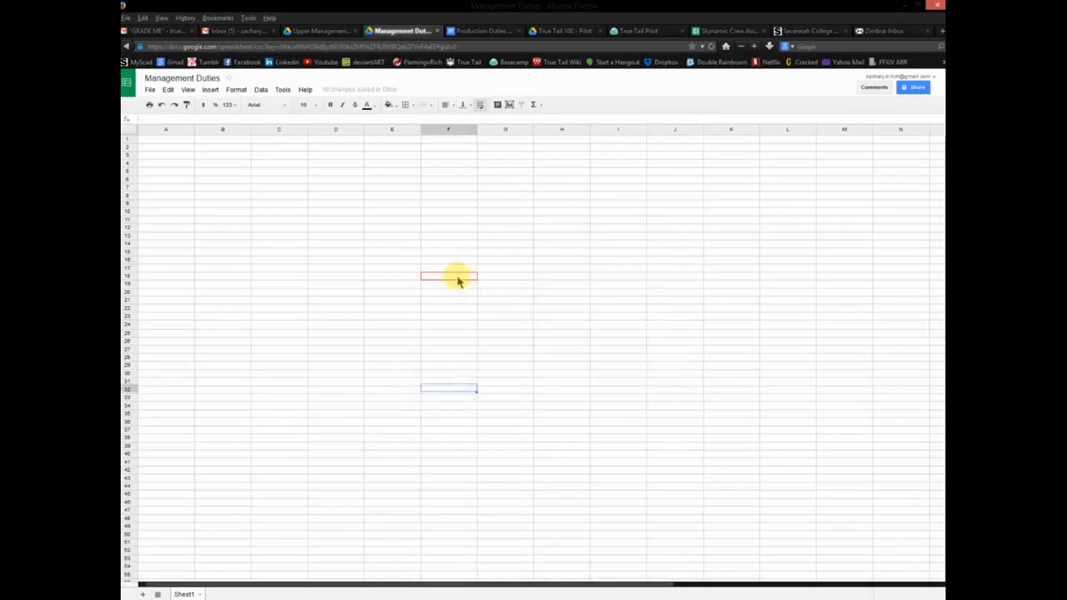
Remove the red border from cell F18.
left_click(457, 279)
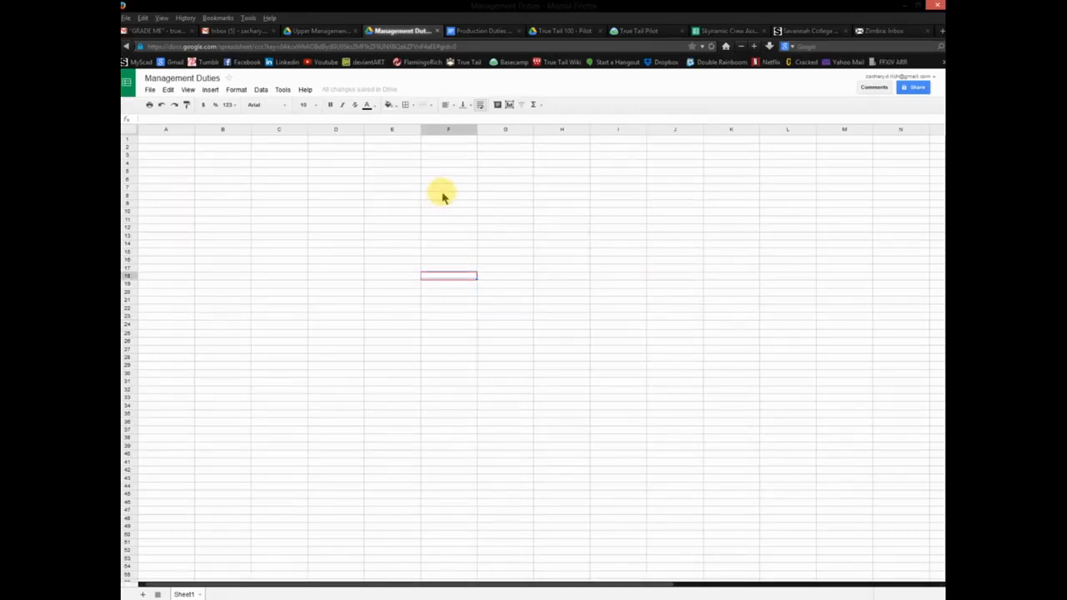
left_click(405, 105)
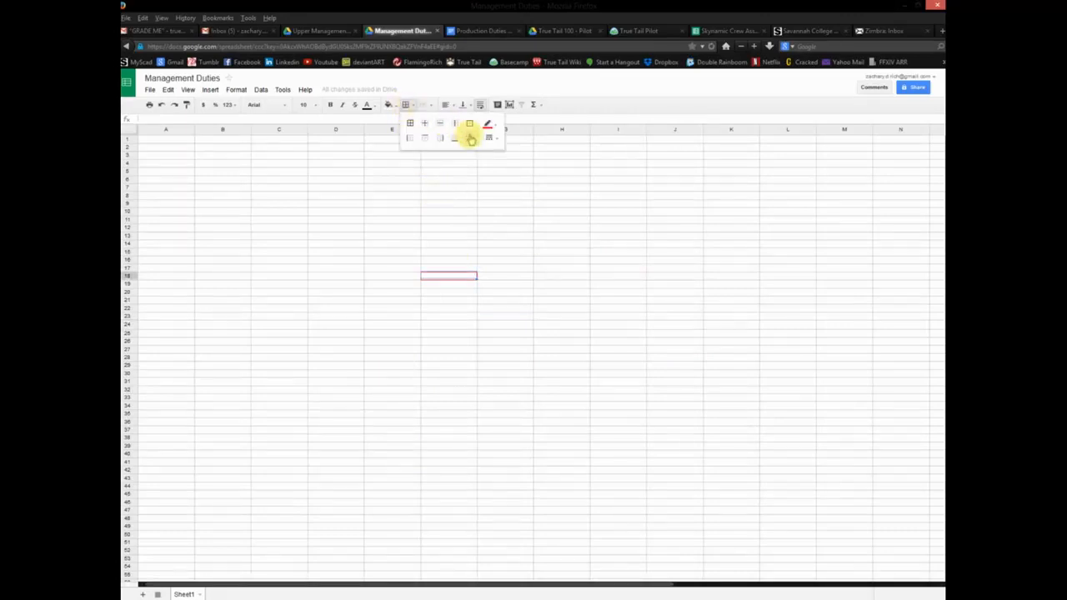
left_click(674, 278)
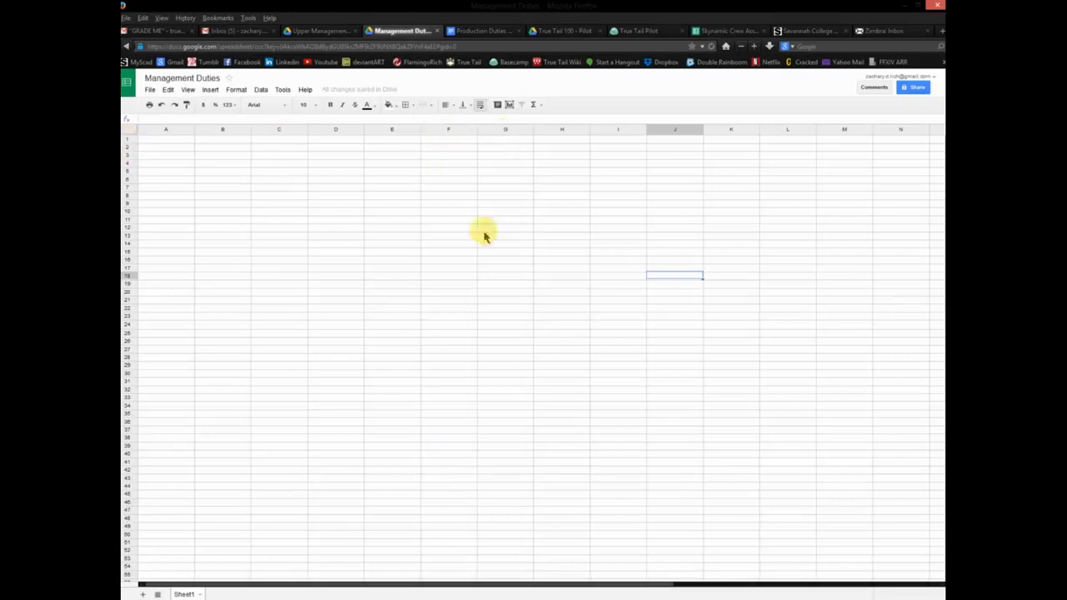
Switch to the Skynamic Crew Assignments spreadsheet and examine the narrow divider column C and divider row 12 around its schedule.
left_click(661, 33)
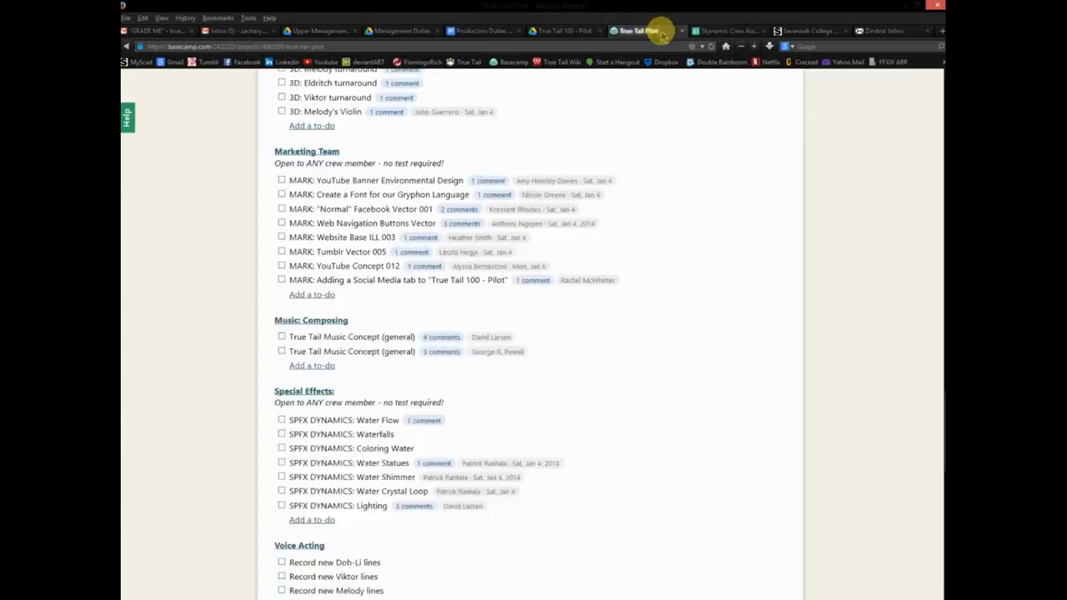
left_click(716, 31)
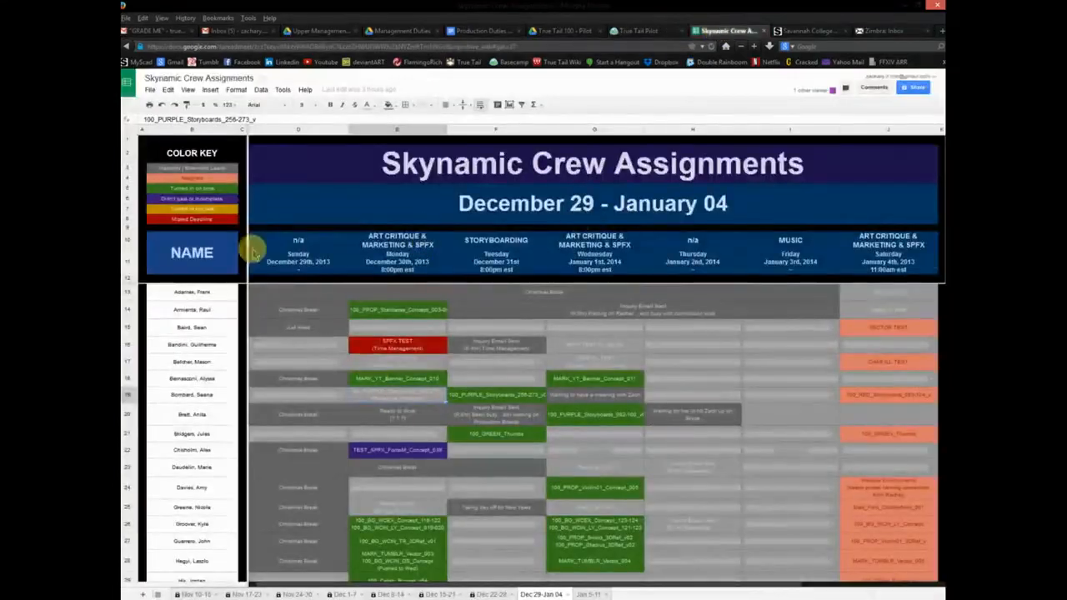
left_click(490, 376)
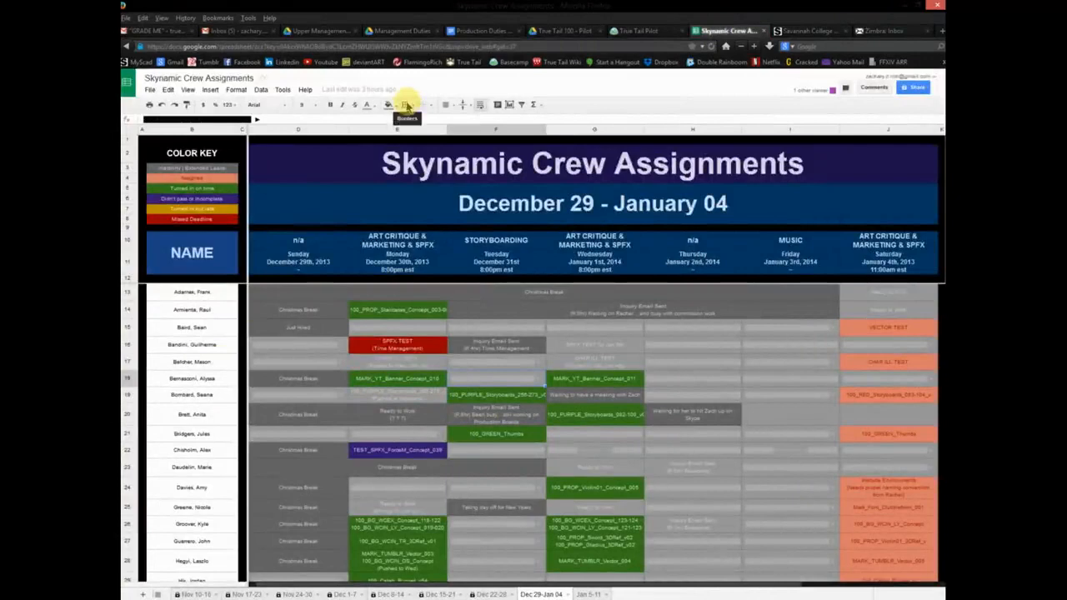
left_click_drag(241, 129, 238, 121)
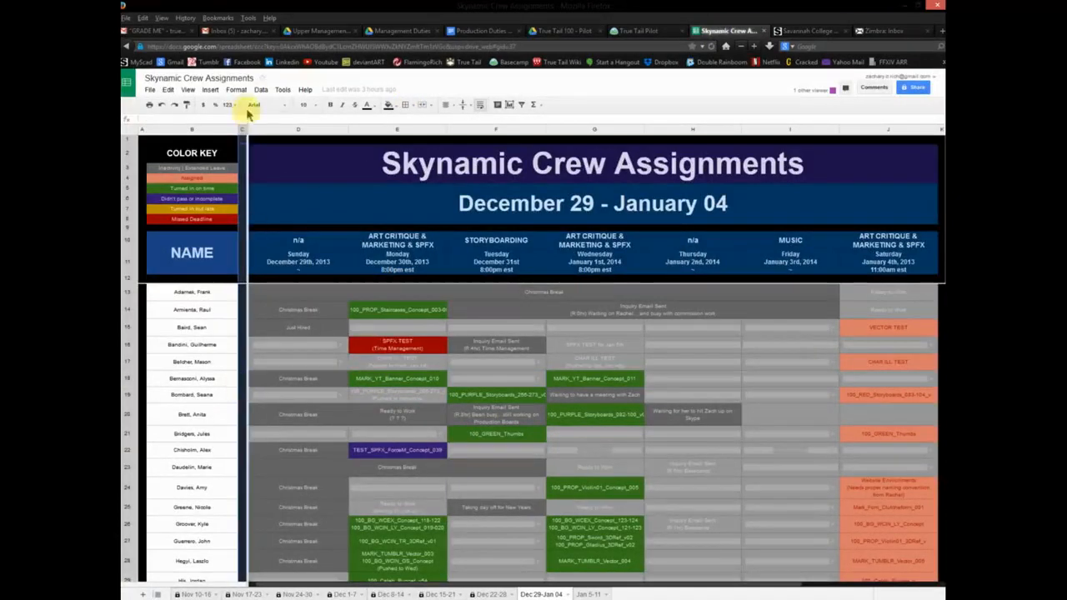
left_click(129, 281)
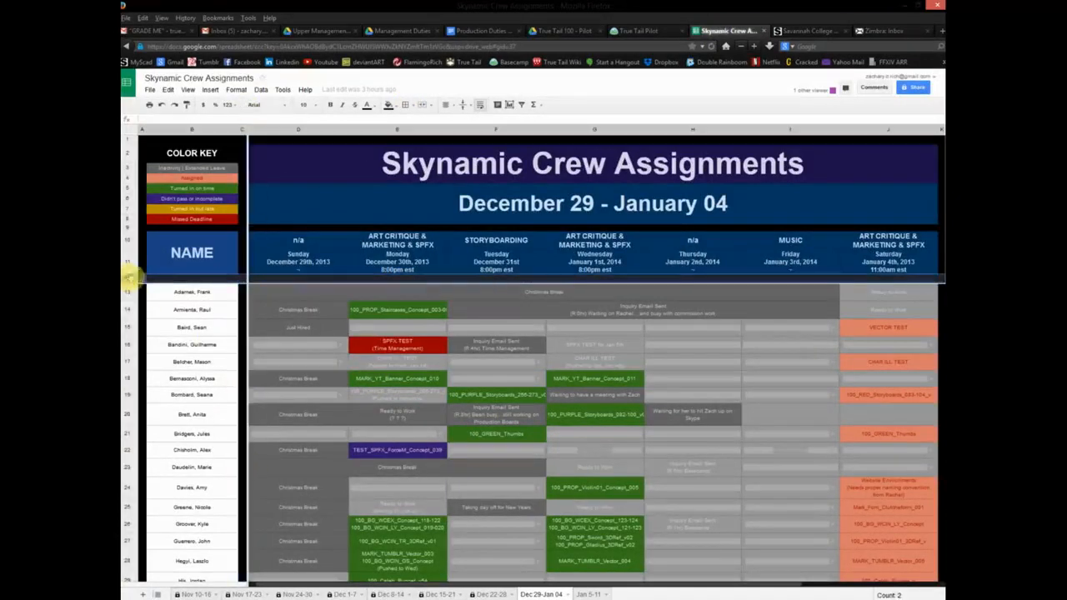
left_click(510, 331)
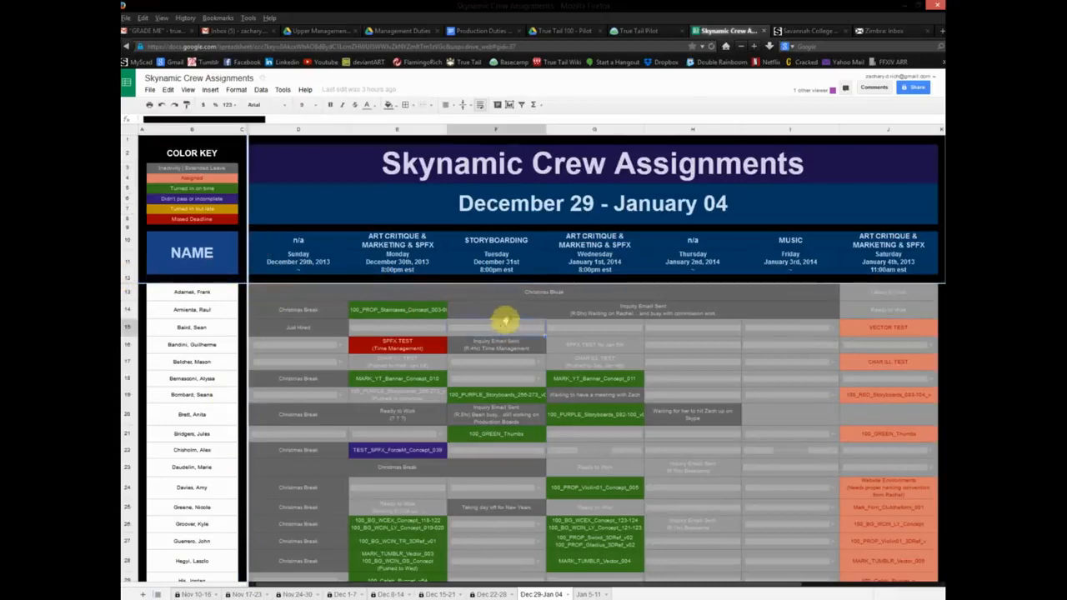
View the Production Duties document and return to the Skynamic Crew Assignments spreadsheet to compare their layouts.
left_click(484, 31)
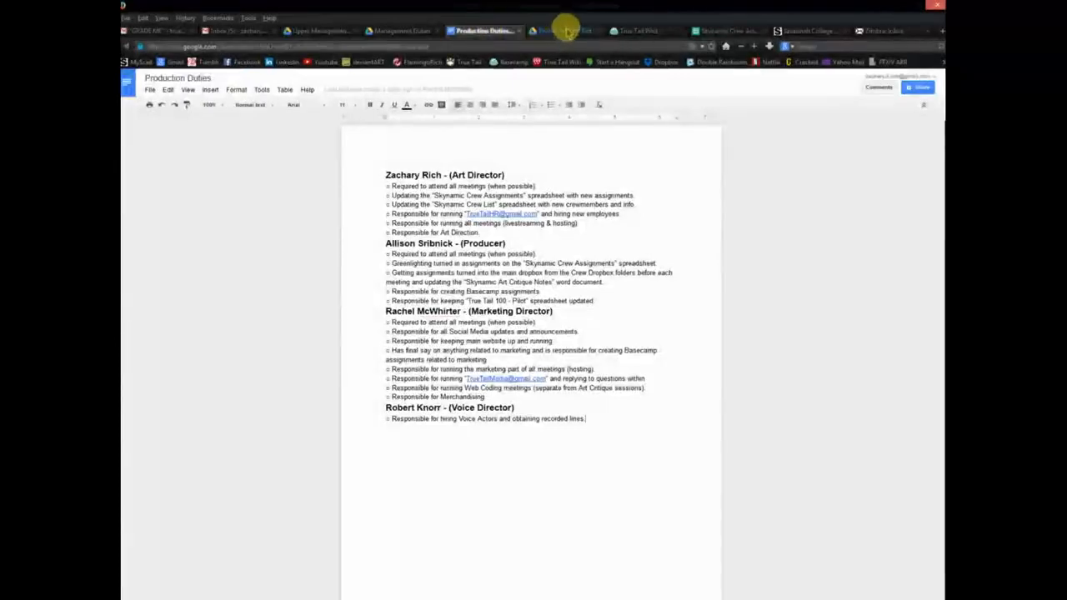
left_click(727, 31)
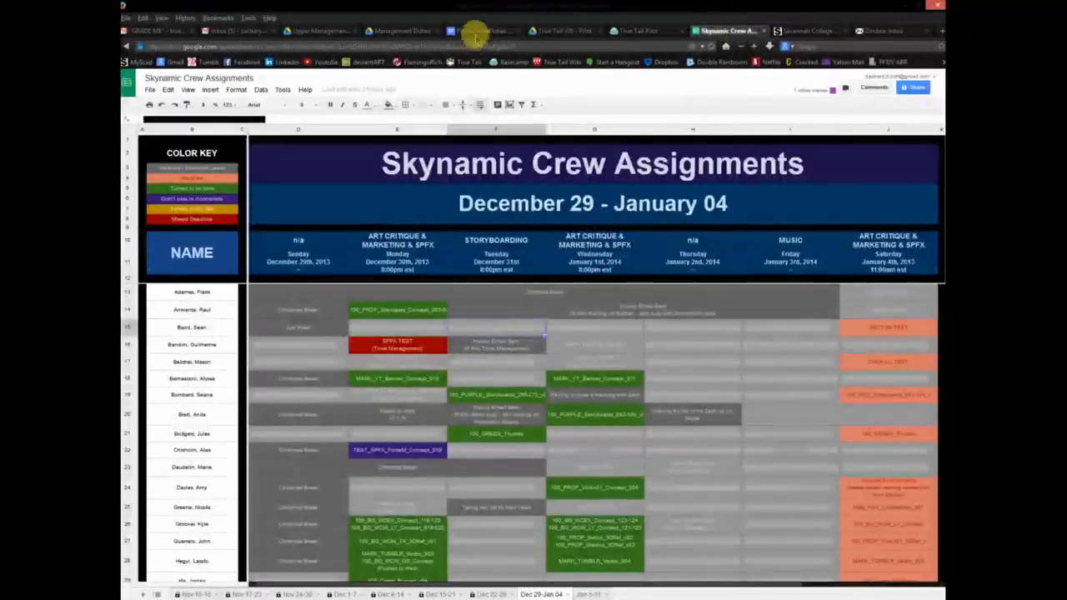
Switch to the Management Duties spreadsheet and enter a string of filler text in cell A1 longer than its column.
left_click(405, 30)
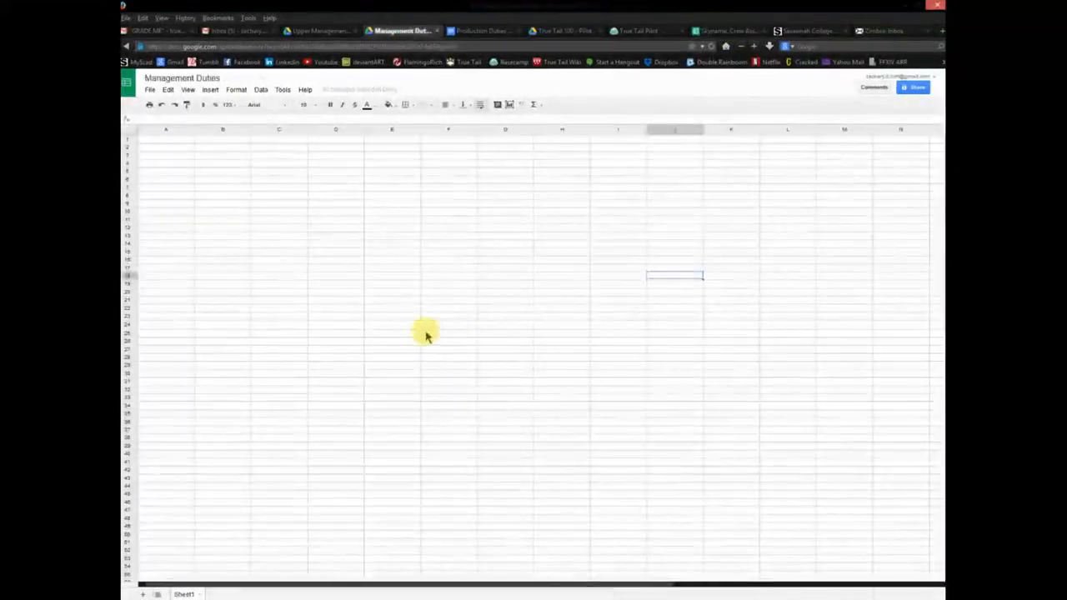
left_click(164, 142)
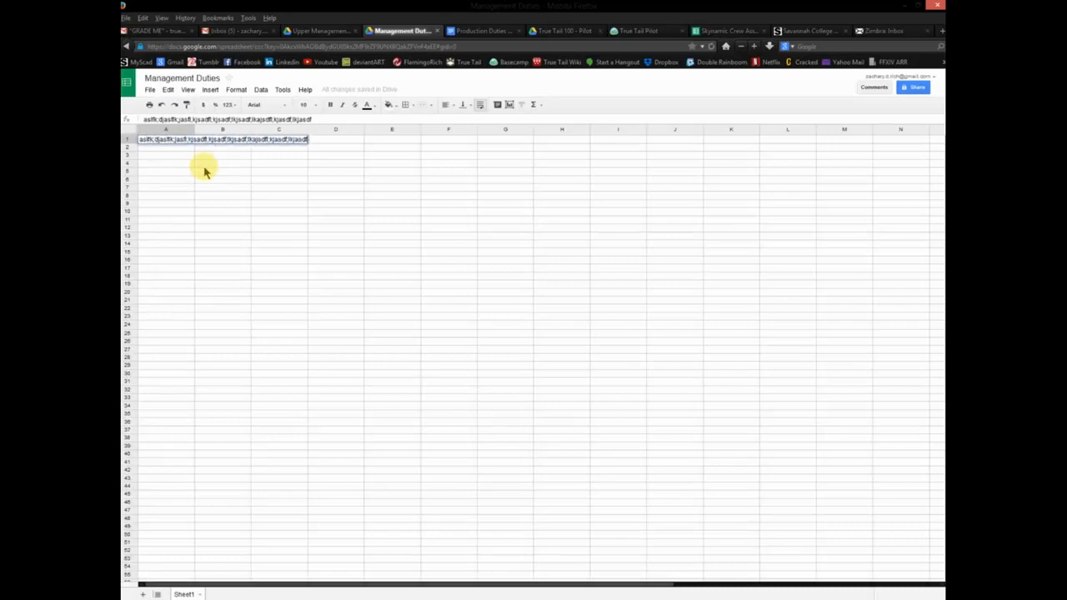
type("lkjasdf;lkjsadf")
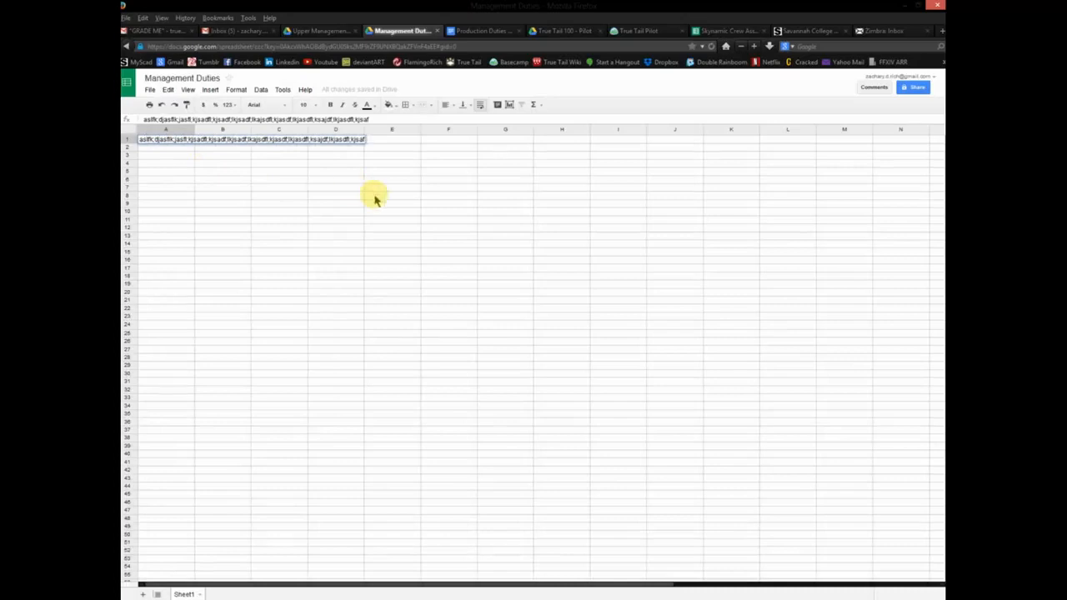
left_click(375, 196)
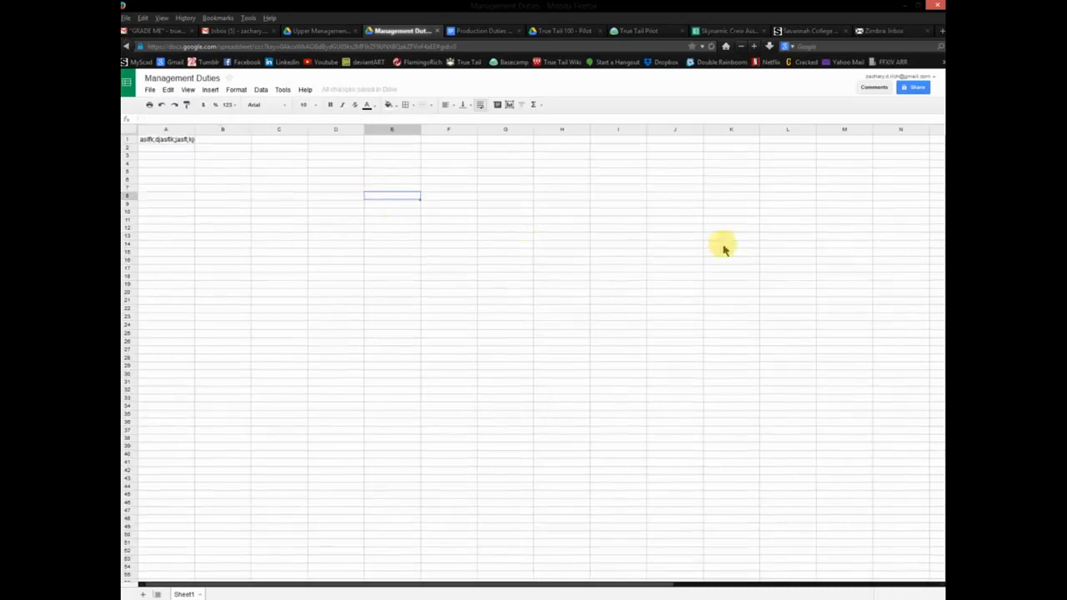
Clear the filler text from cell A1.
left_click(185, 142)
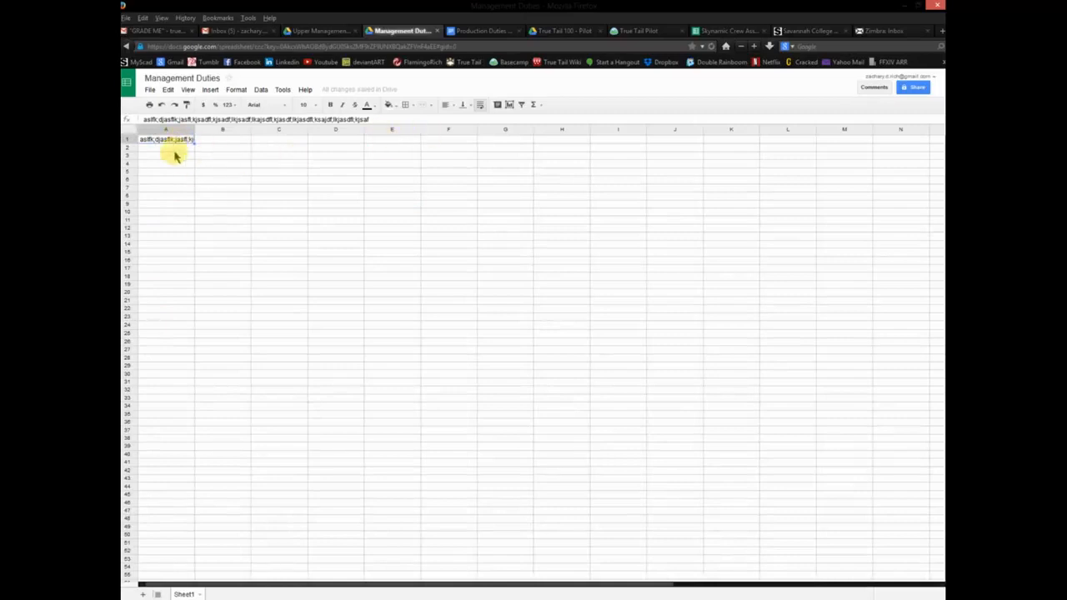
key("Delete")
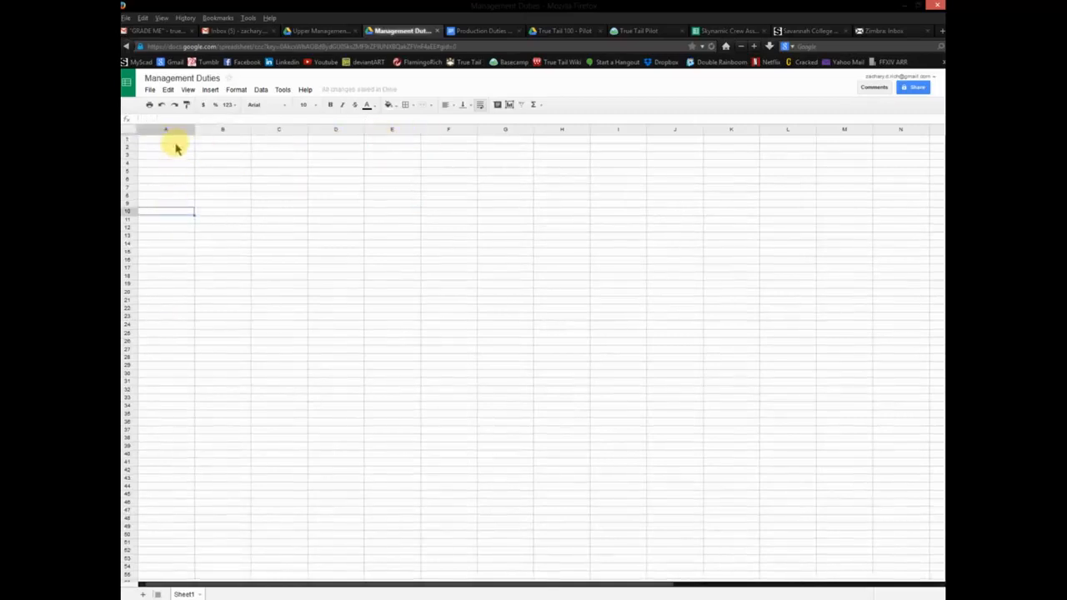
Merge the cell range A1:L9 into one large header cell.
left_click(796, 206, "shift")
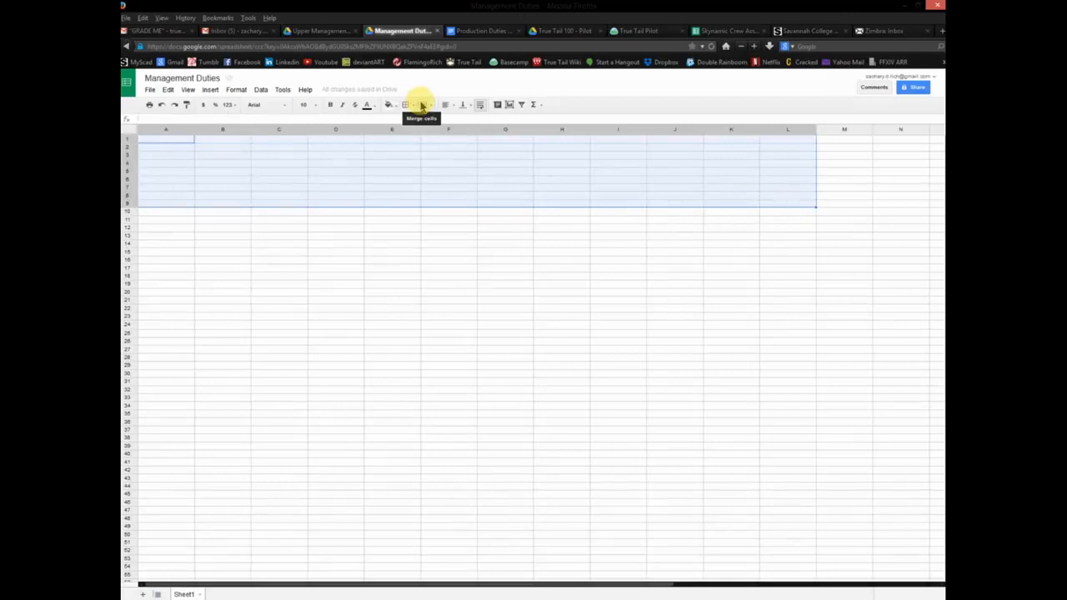
left_click(422, 106)
left_click(555, 283)
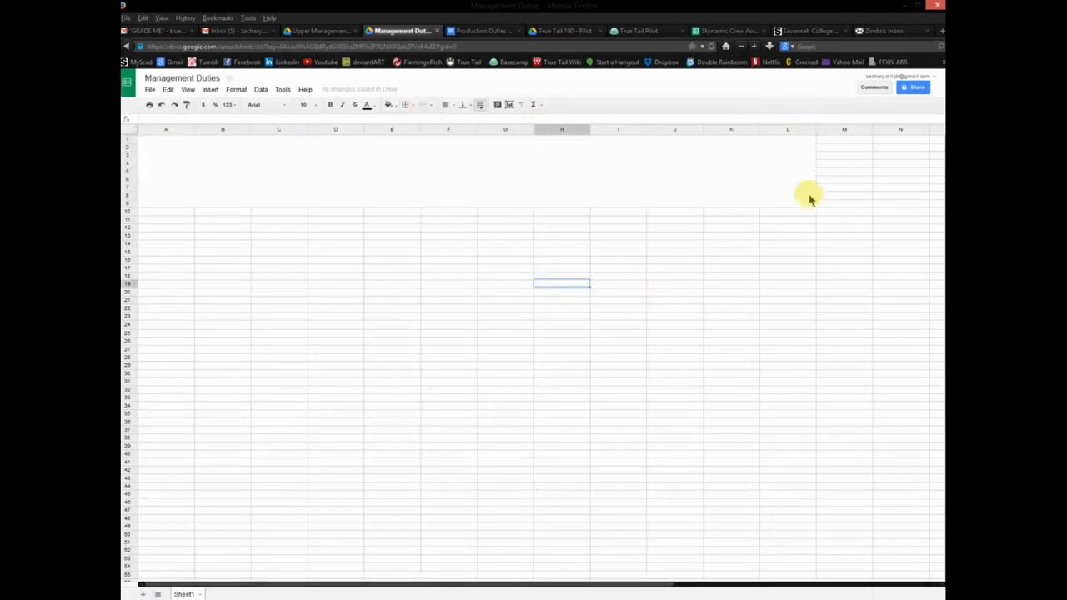
Format the merged header cell with 36-point Verdana text and middle vertical alignment.
left_click(453, 188)
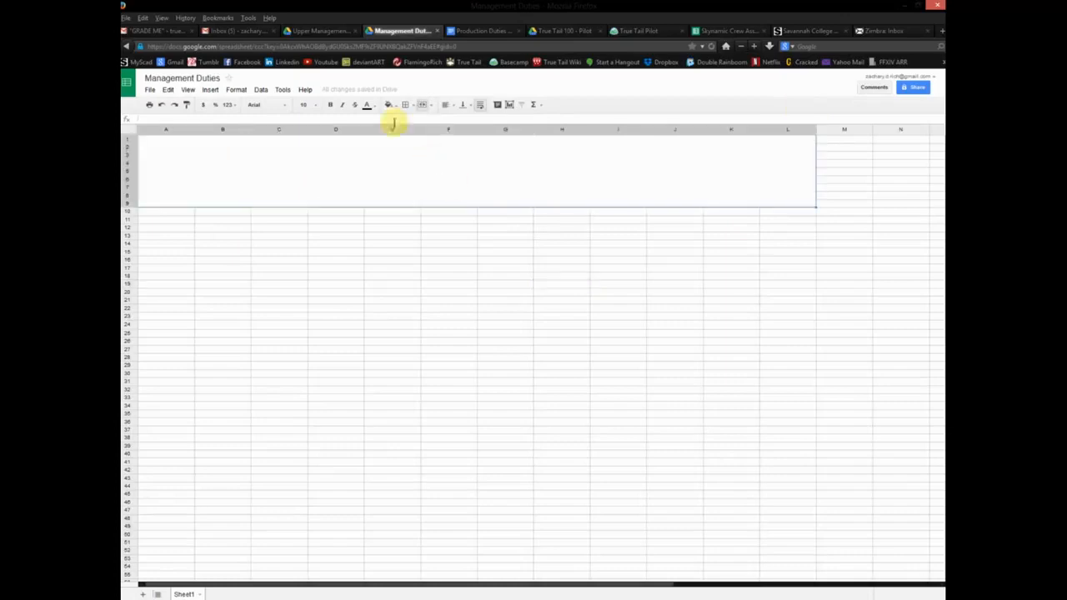
left_click(308, 104)
left_click(305, 259)
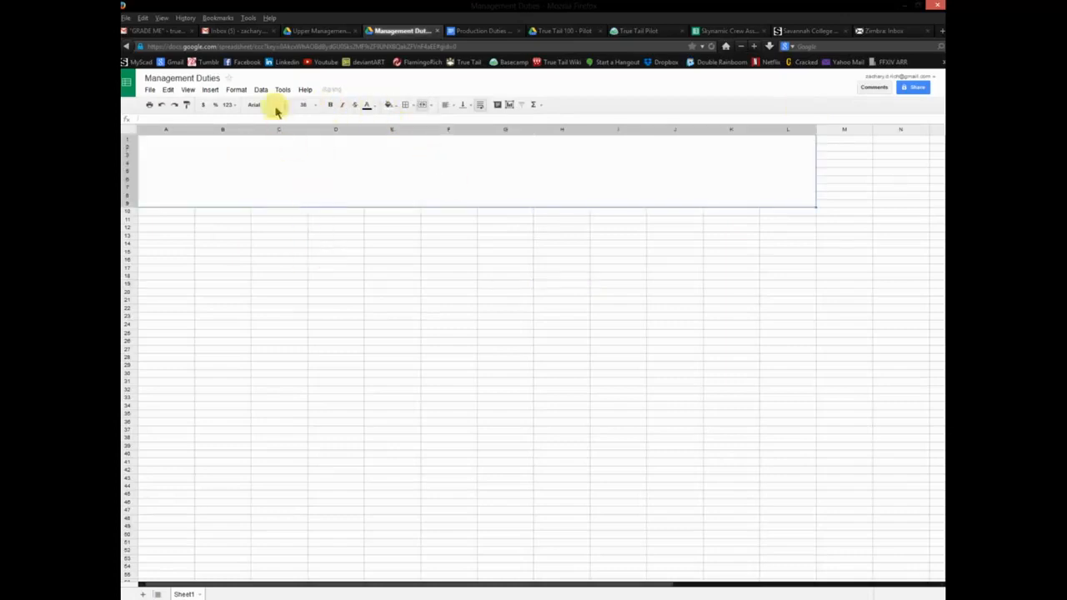
left_click(271, 106)
left_click(271, 190)
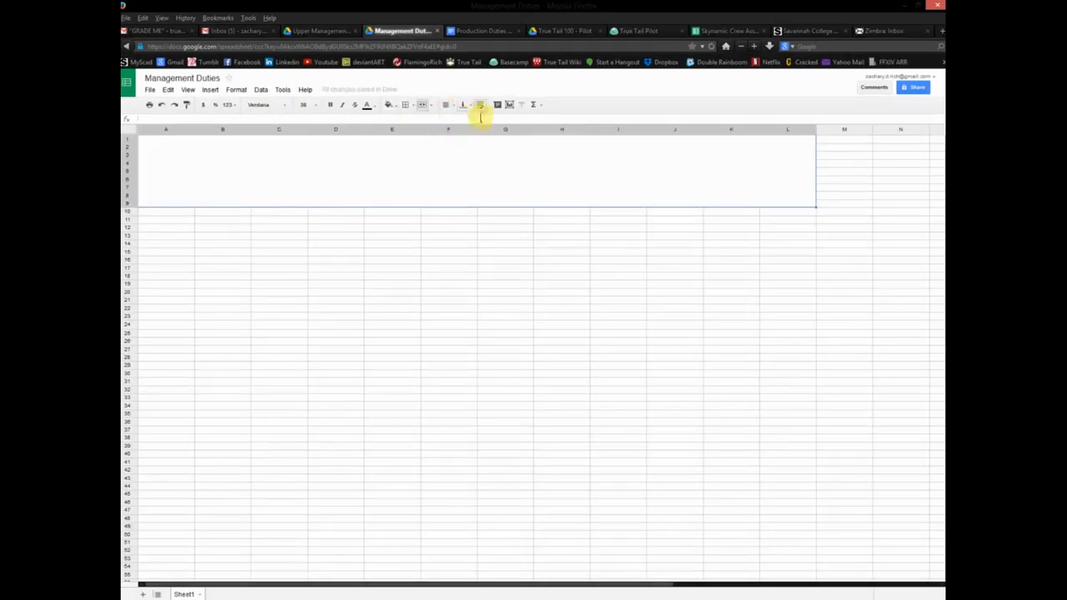
left_click(464, 105)
left_click(476, 121)
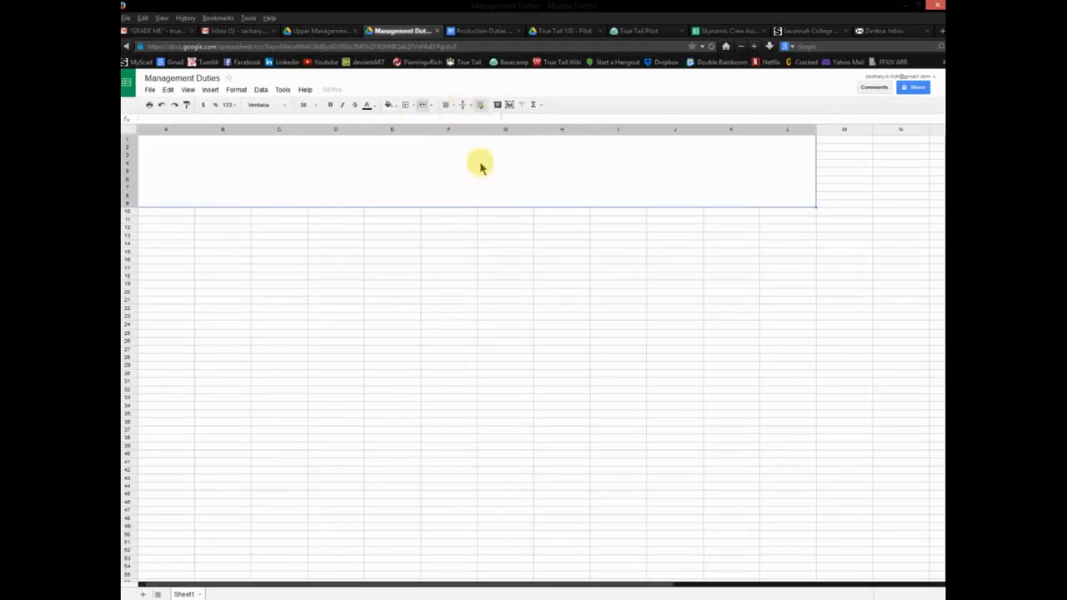
Enter the text "Omgah!" in the merged header cell.
double_click(508, 204)
type("O")
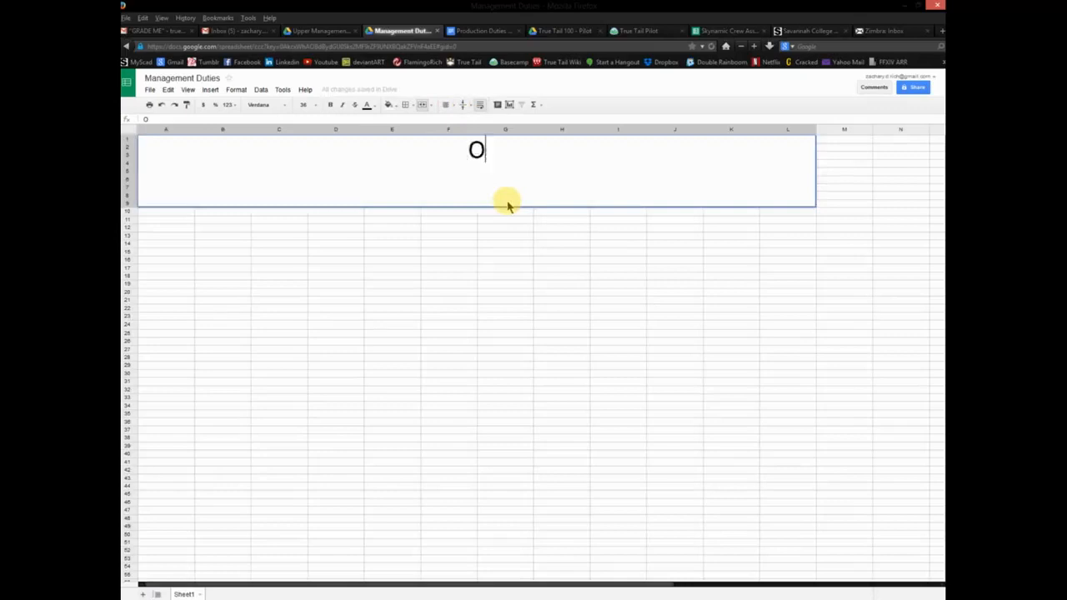
type("mgah!")
key("Return")
left_click(510, 307)
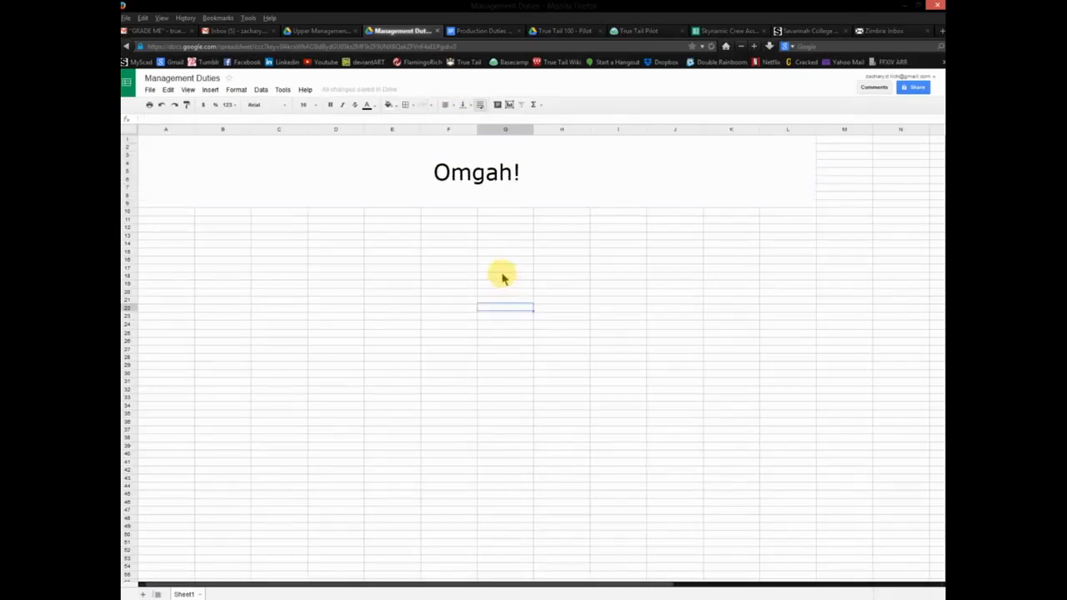
Delete the header text and undo the merge and formatting of A1:L9.
left_click(490, 198)
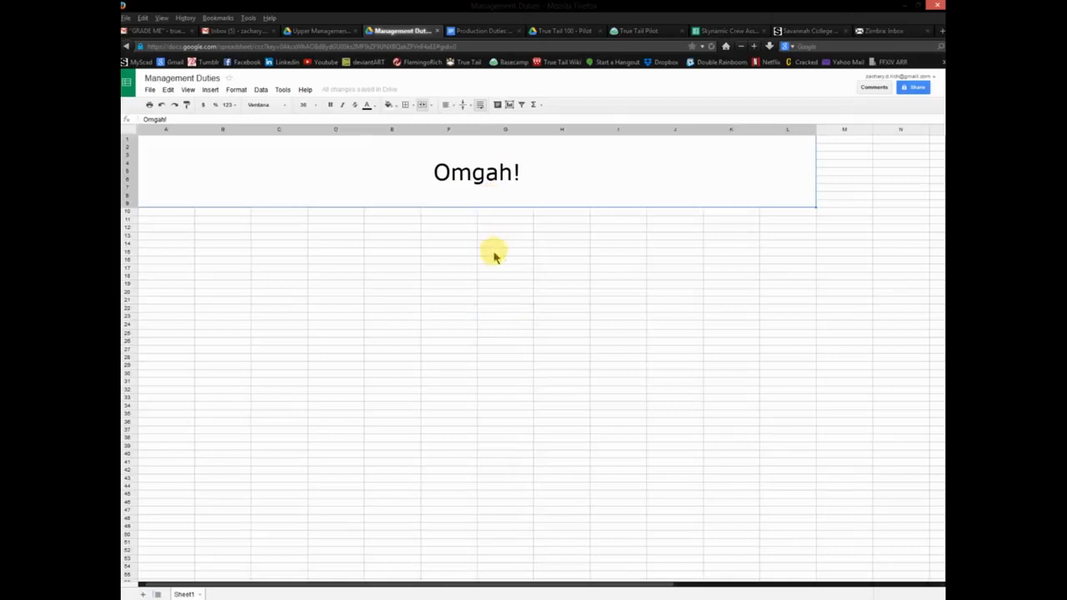
key("Delete")
key("ctrl+z")
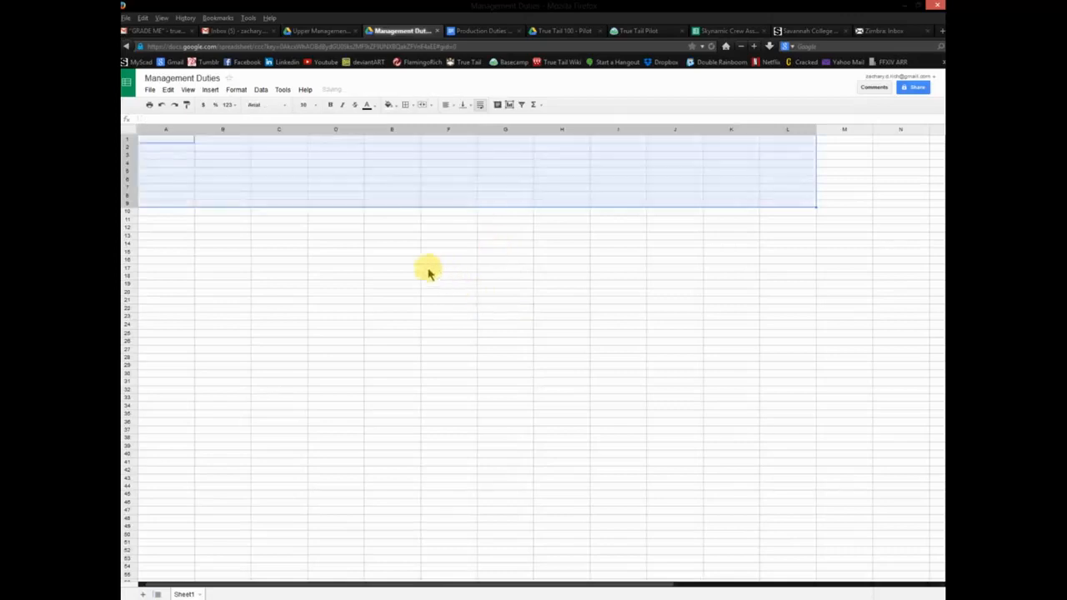
left_click(416, 264)
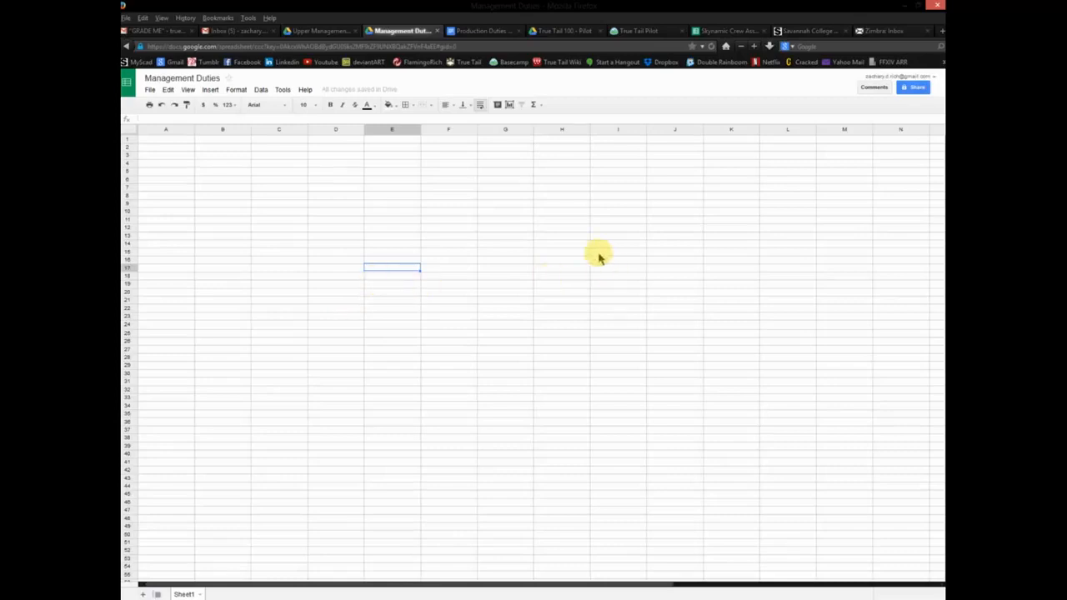
Demonstrate selecting whole rows and columns with row 1, column A and the column range A to H.
left_click(127, 140)
left_click(215, 210)
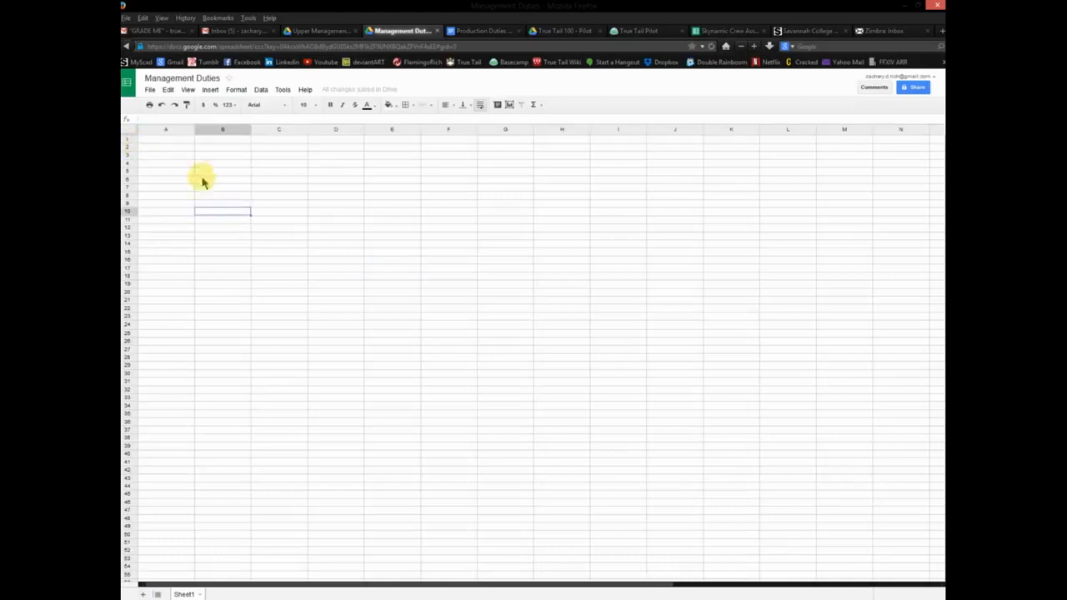
left_click(129, 142)
left_click(172, 129)
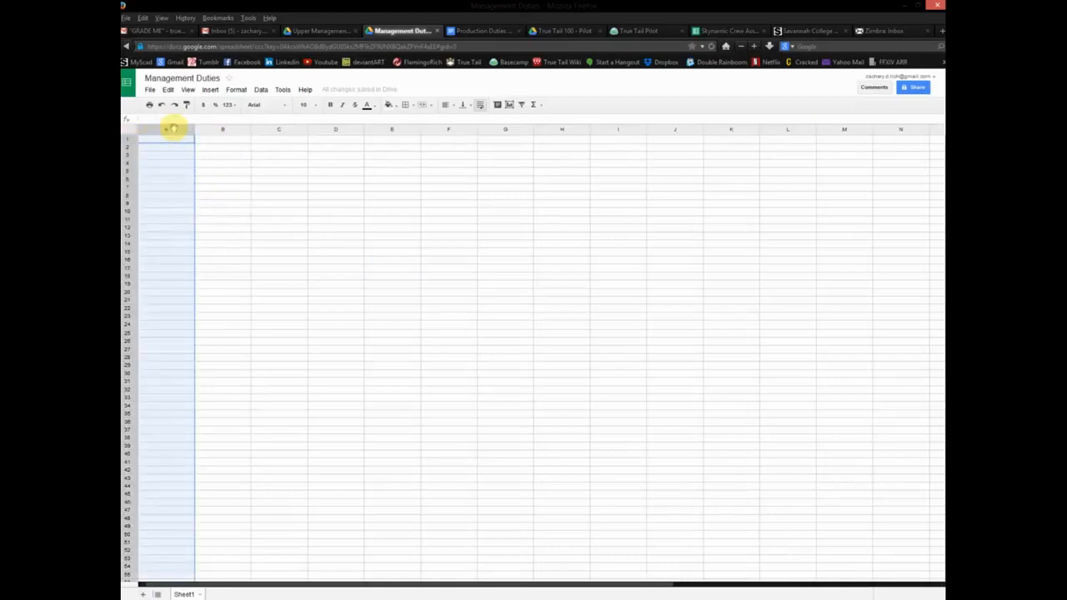
left_click(278, 227)
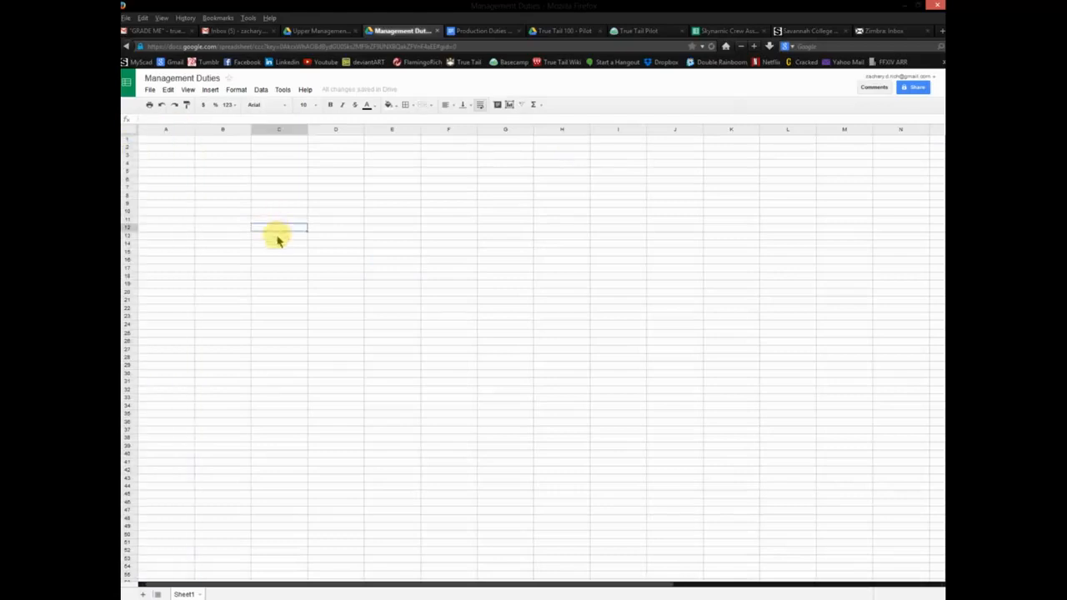
left_click(824, 234, "shift")
left_click(129, 138)
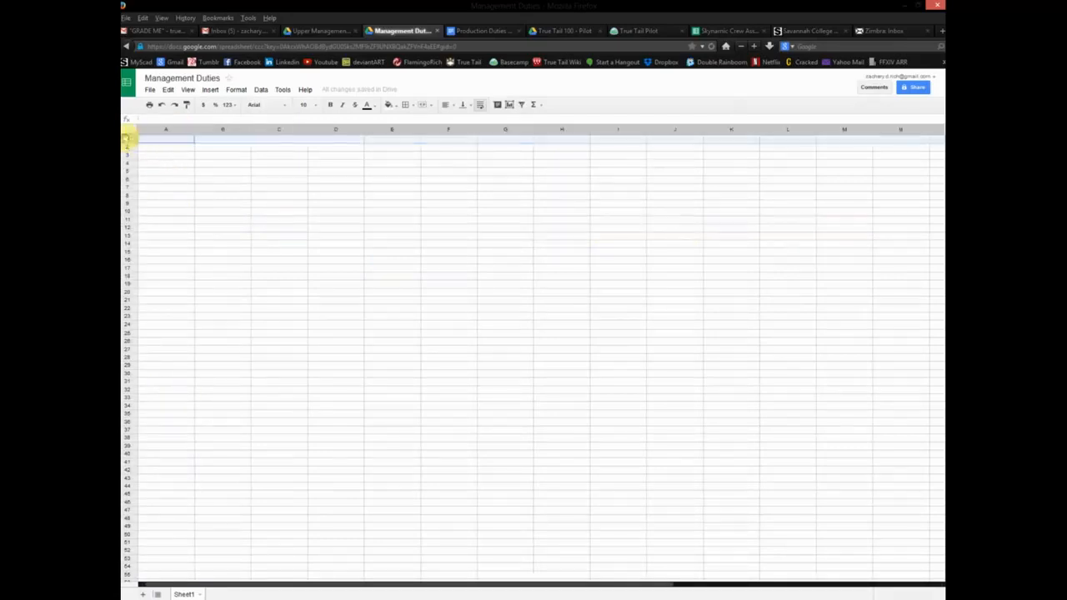
left_click(152, 131)
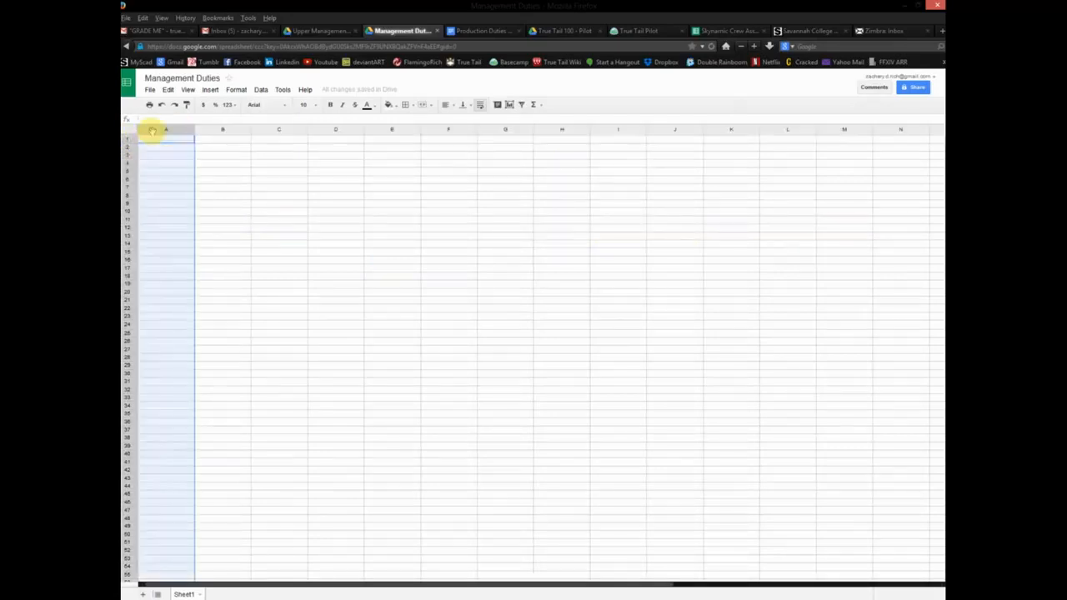
left_click(566, 129, "shift")
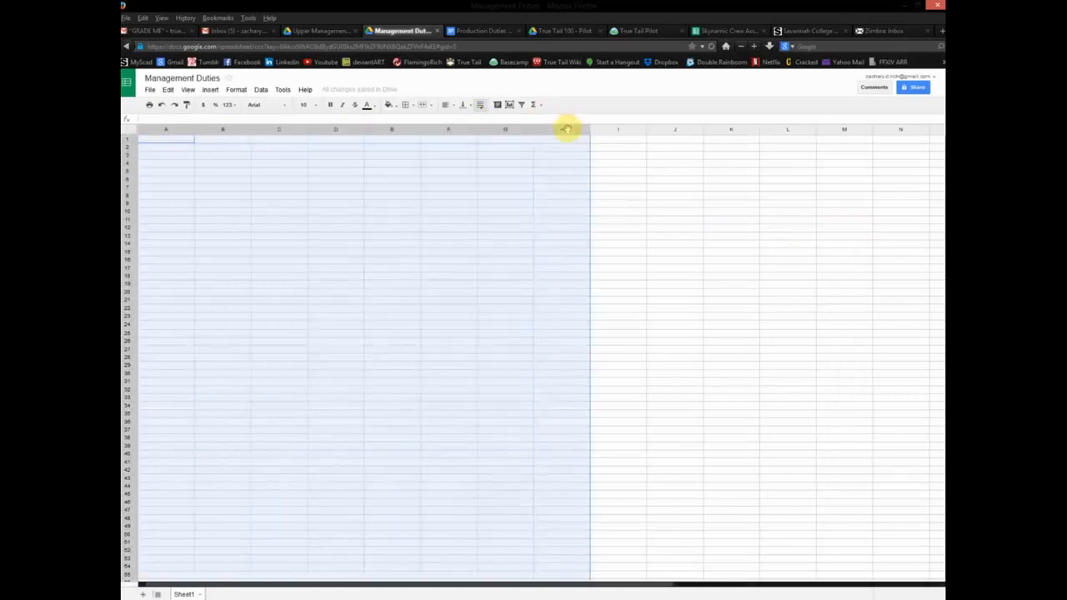
left_click(627, 157)
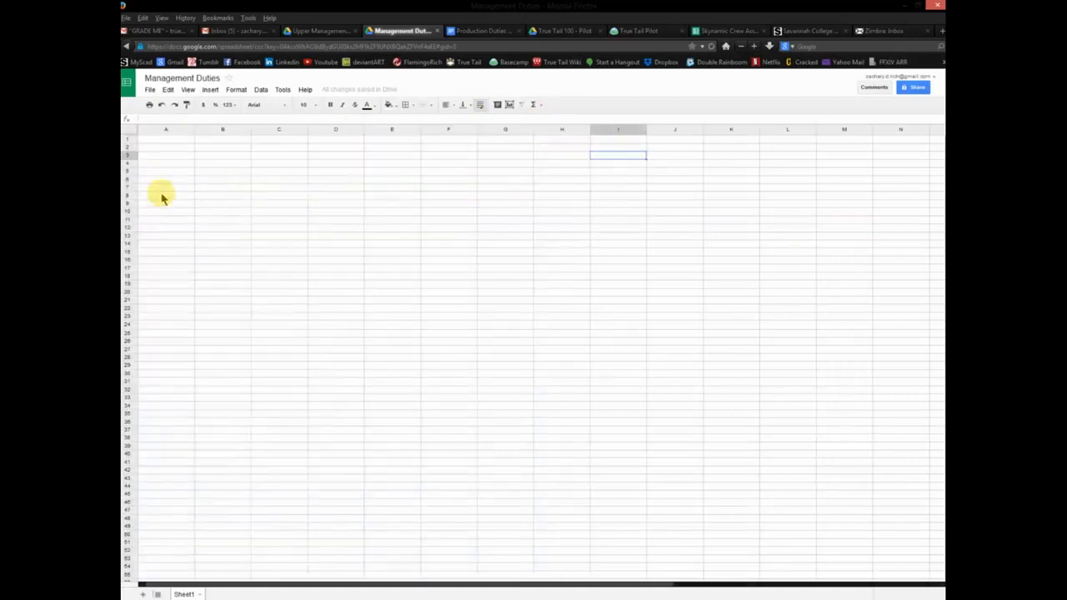
Delete rows 51 to 100 from the sheet.
left_click(247, 220)
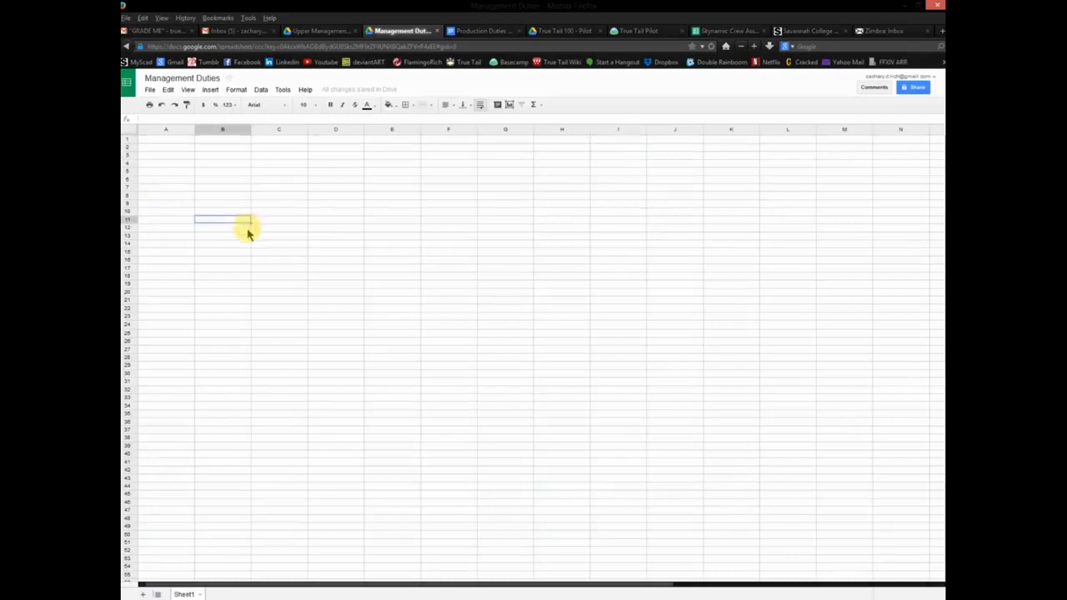
scroll(247, 233, "down", 10)
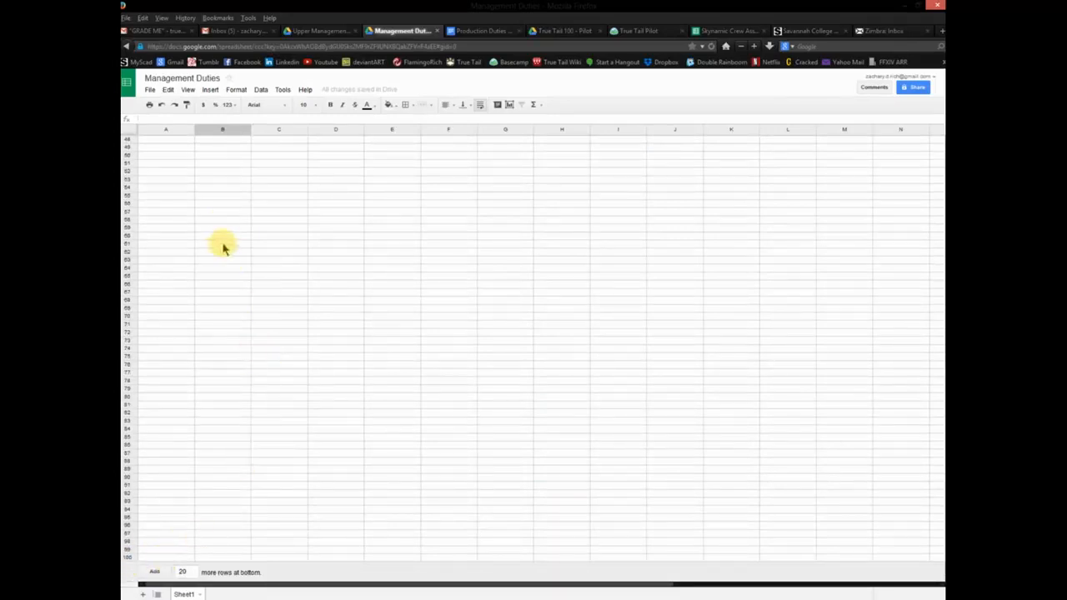
scroll(164, 155, "up", 9)
scroll(172, 242, "down", 9)
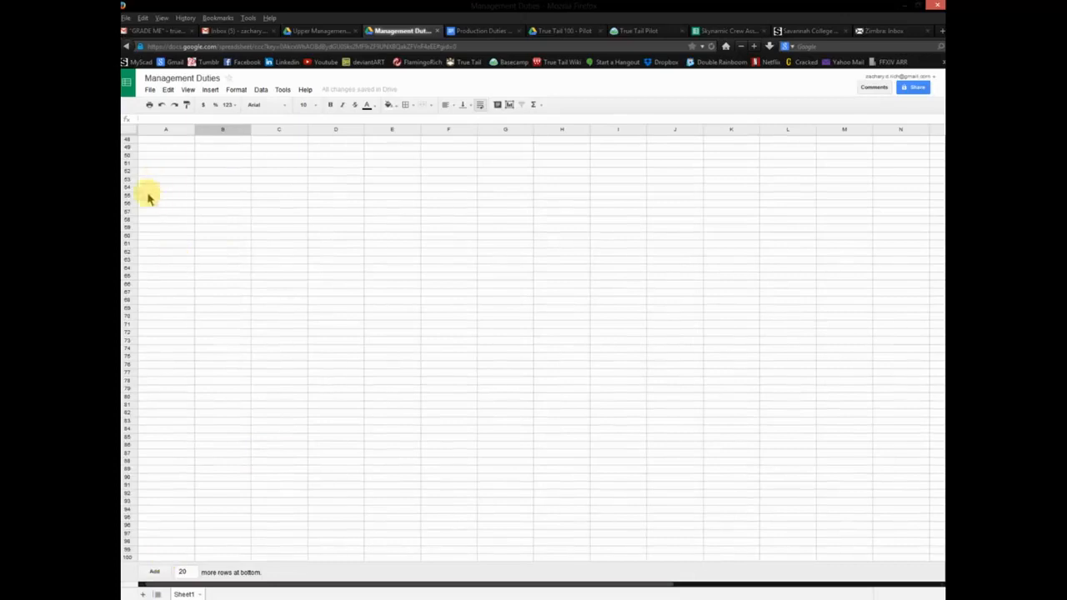
left_click(128, 161)
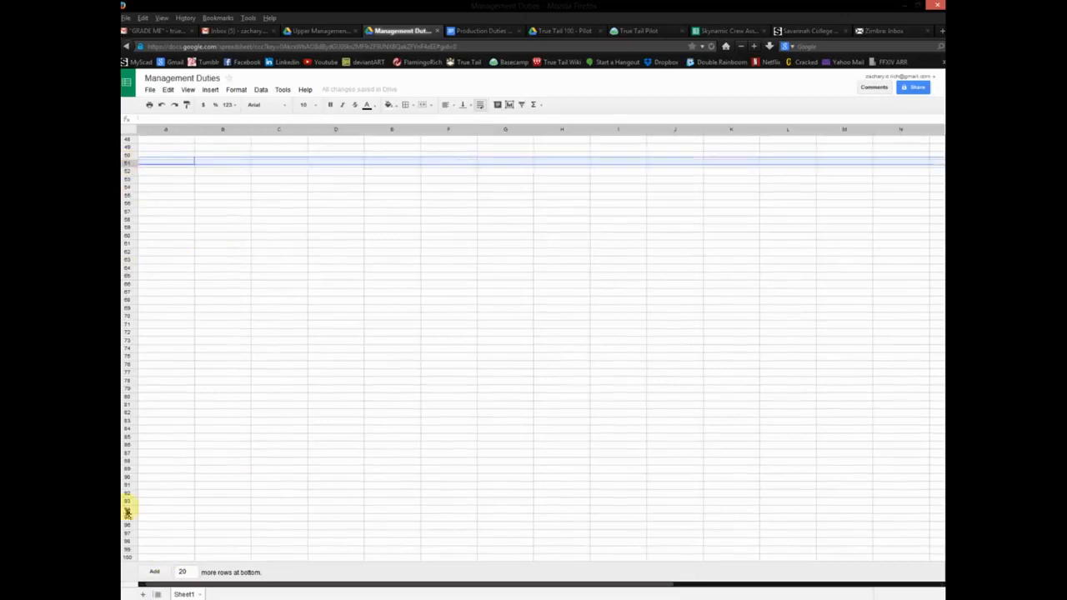
left_click(130, 557, "shift")
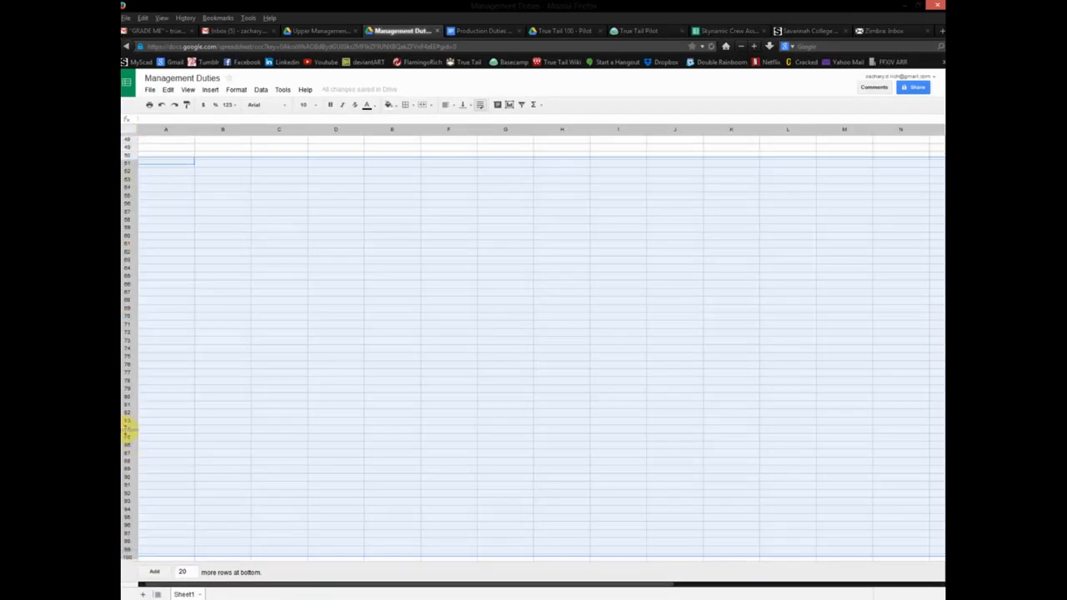
right_click(128, 432)
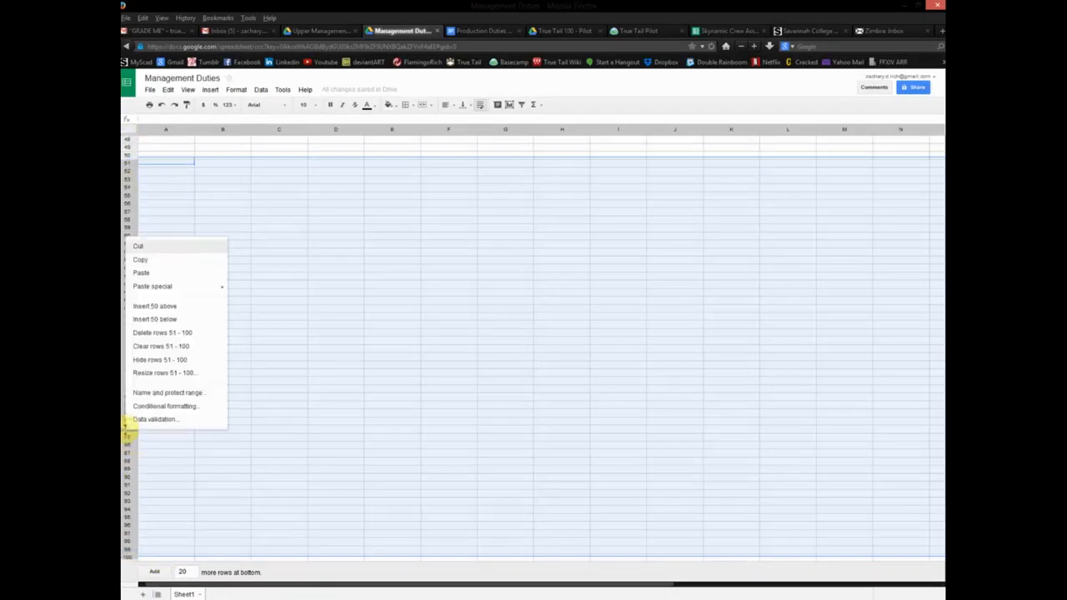
left_click(172, 335)
left_click(223, 275)
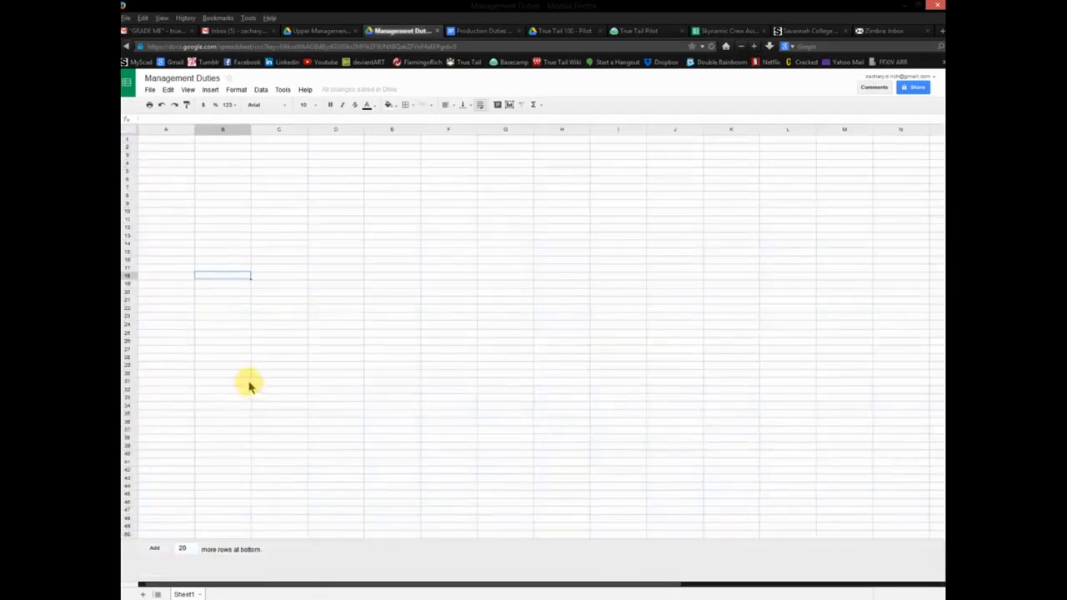
Fill the whole of row 1 with black.
left_click(310, 187)
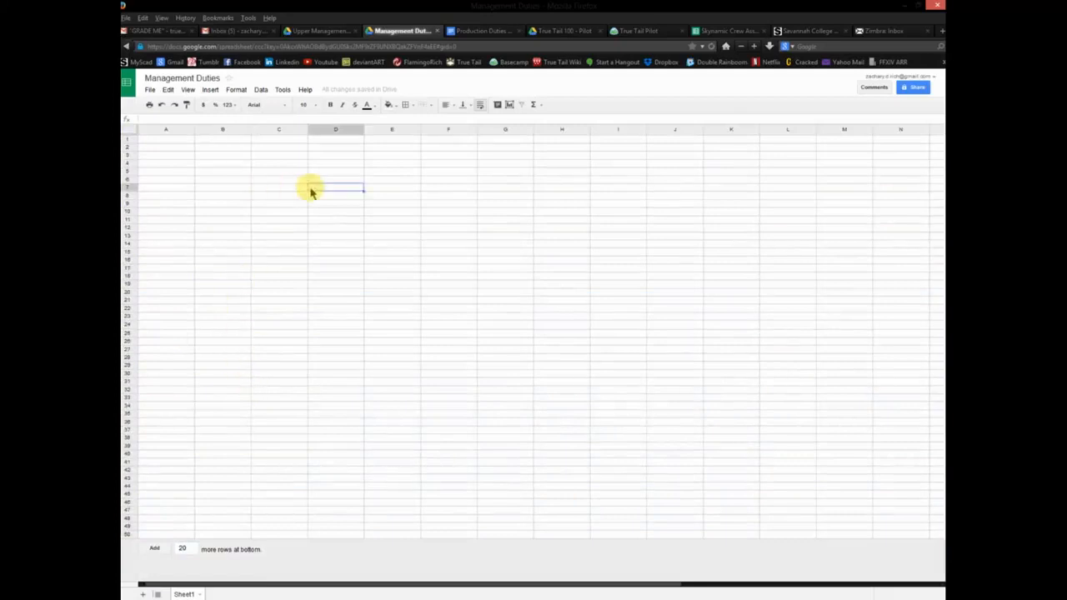
left_click(128, 140)
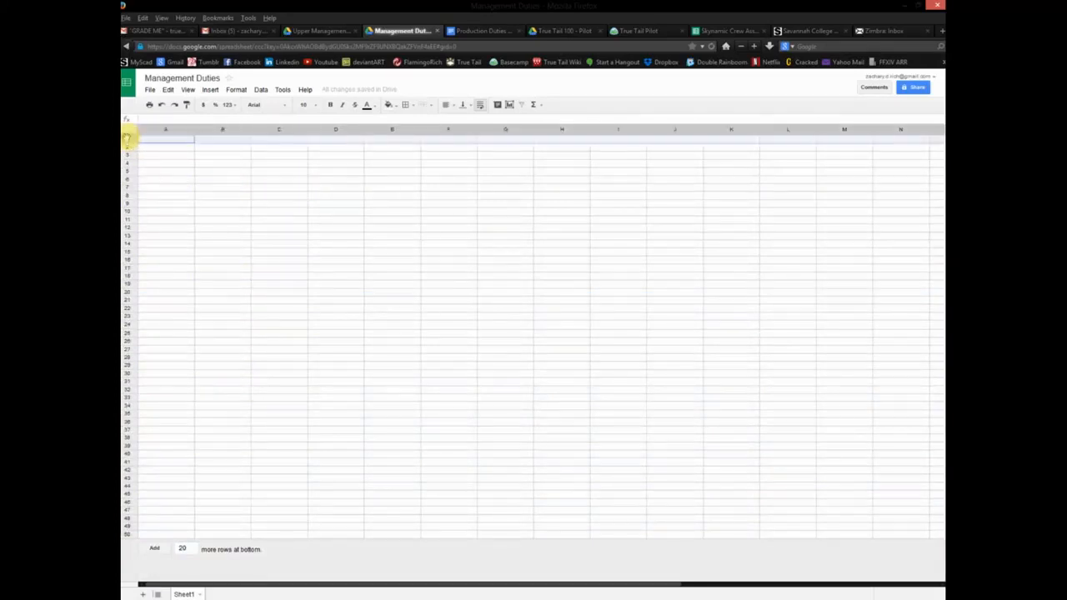
left_click(396, 109)
left_click(394, 135)
left_click(412, 246)
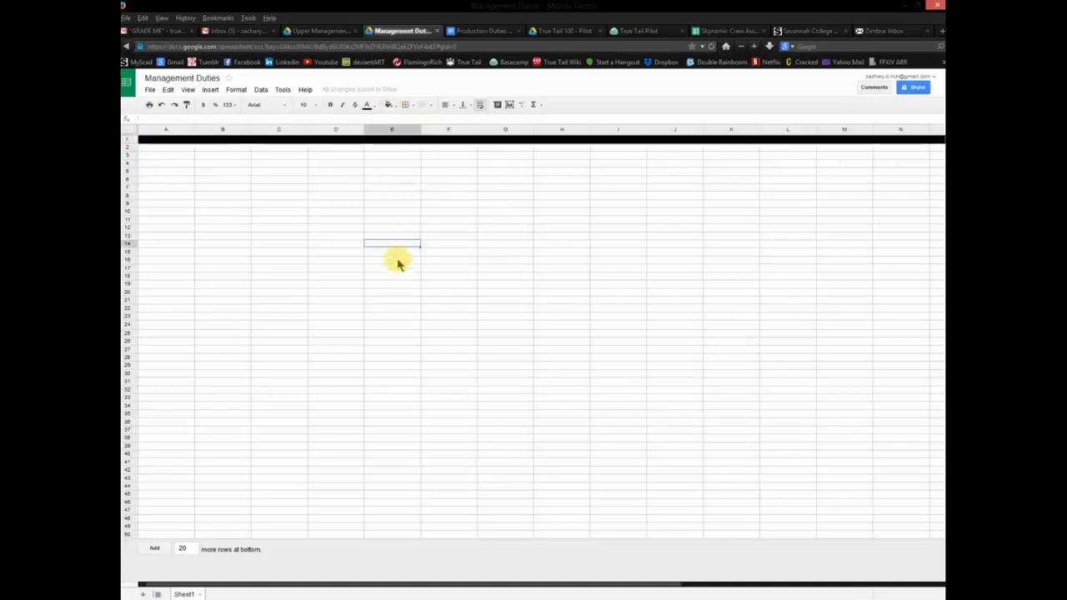
Narrow column A to a slim divider strip.
left_click_drag(194, 129, 146, 129)
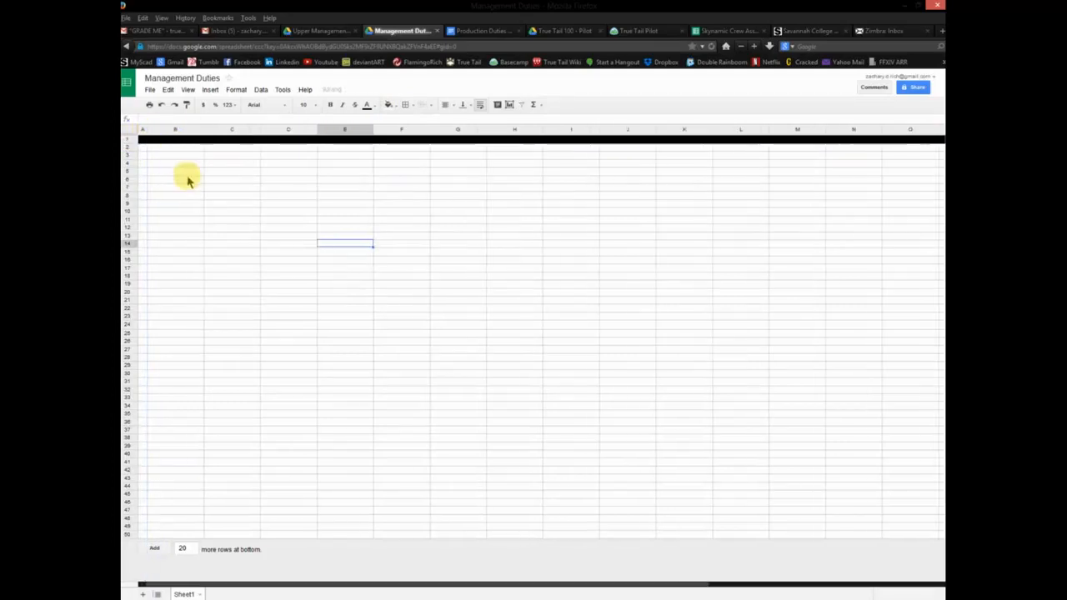
Fill the whole of column A with black.
left_click(189, 180)
left_click(143, 129)
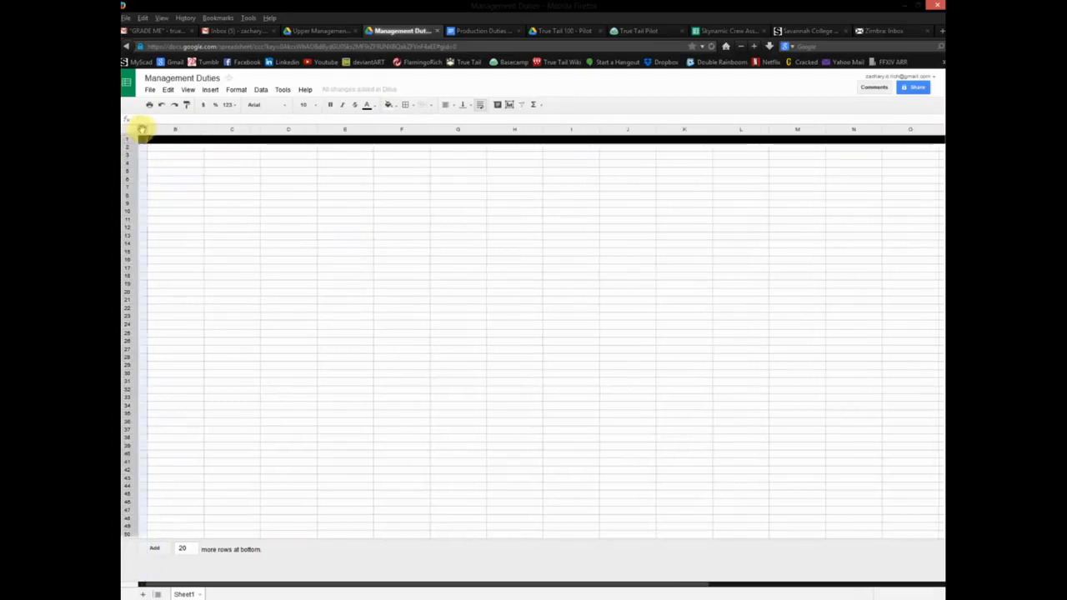
left_click(387, 105)
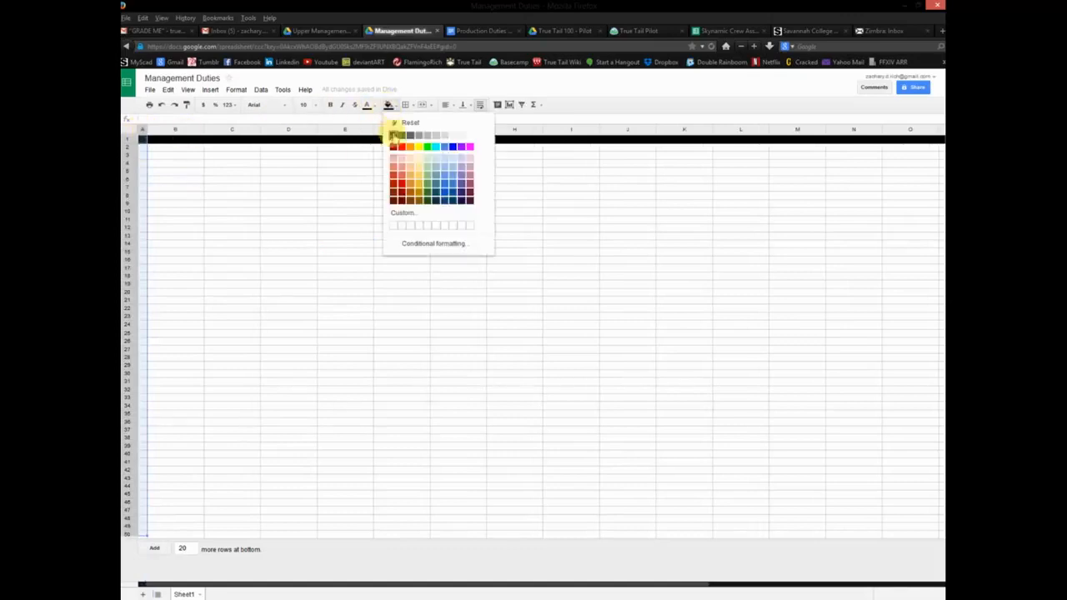
left_click(393, 135)
left_click(408, 220)
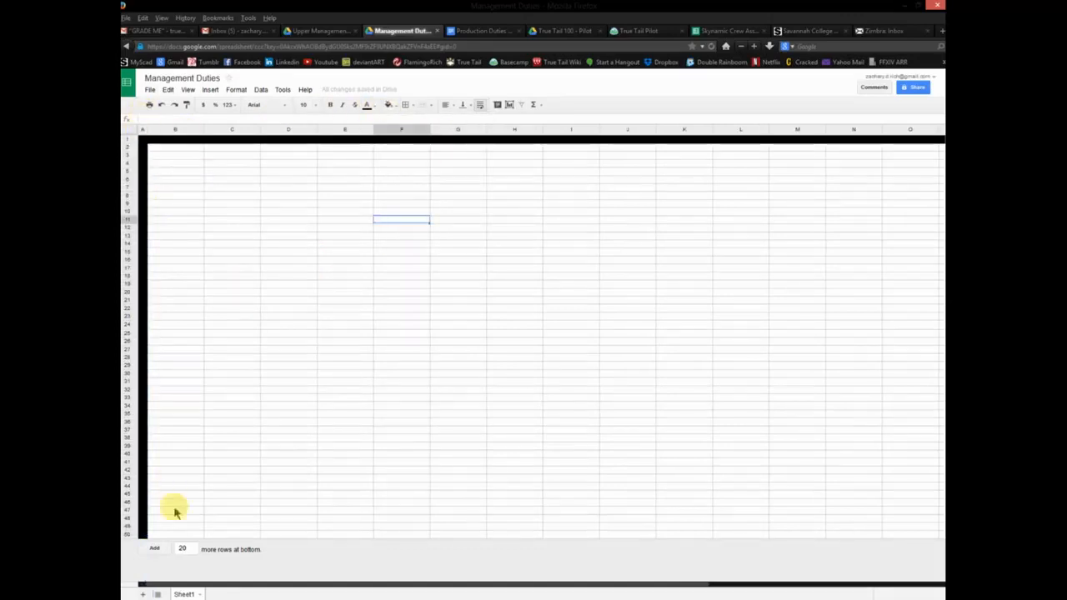
left_click(467, 266)
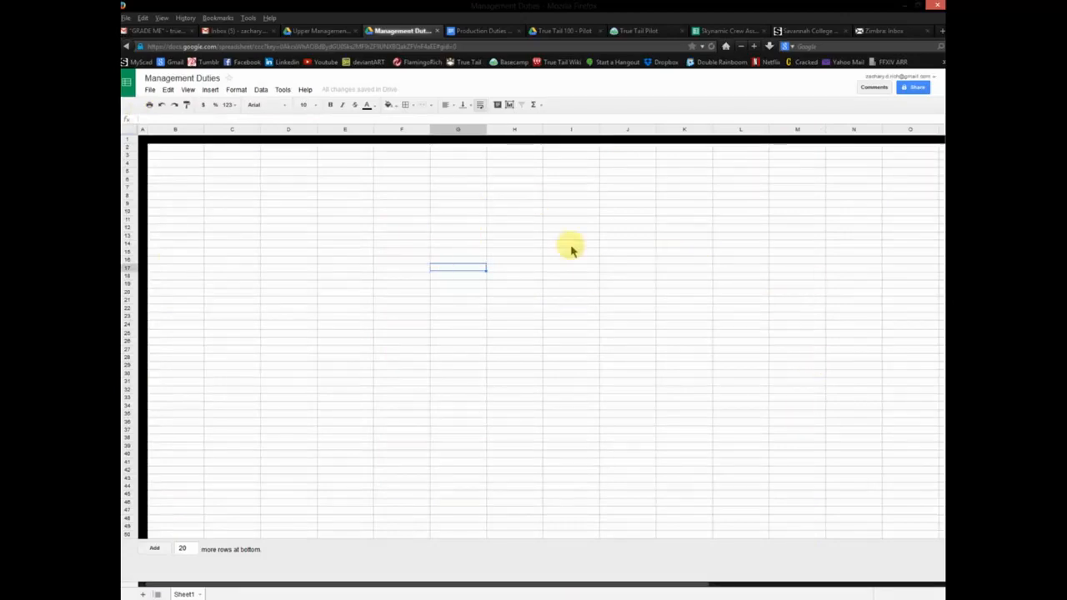
Review the director roles and their duties in the Production Duties document, going back and forth with the Management Duties spreadsheet.
left_click(484, 29)
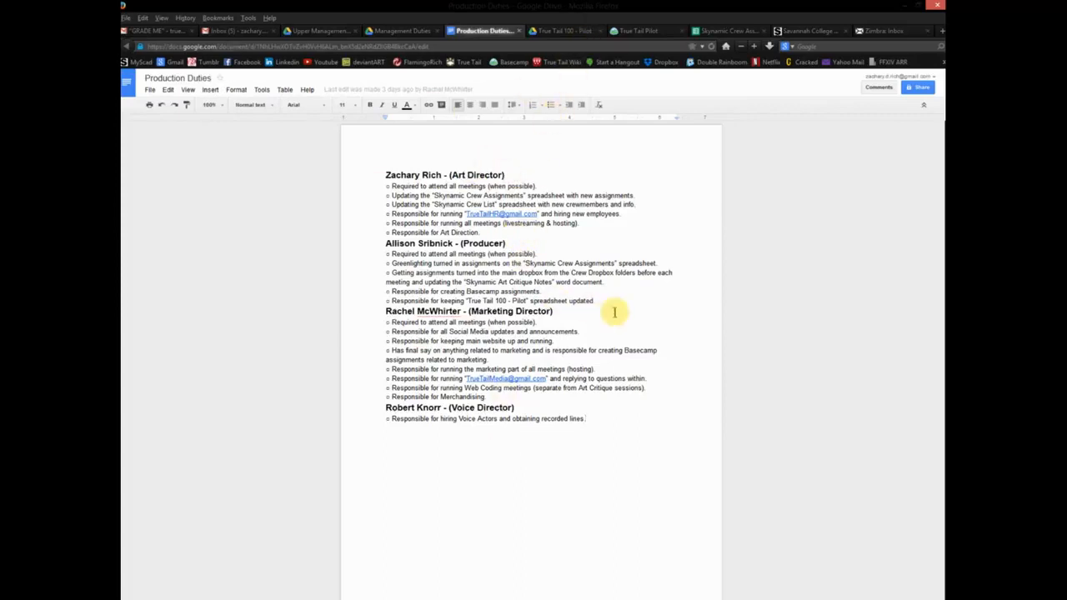
left_click(404, 32)
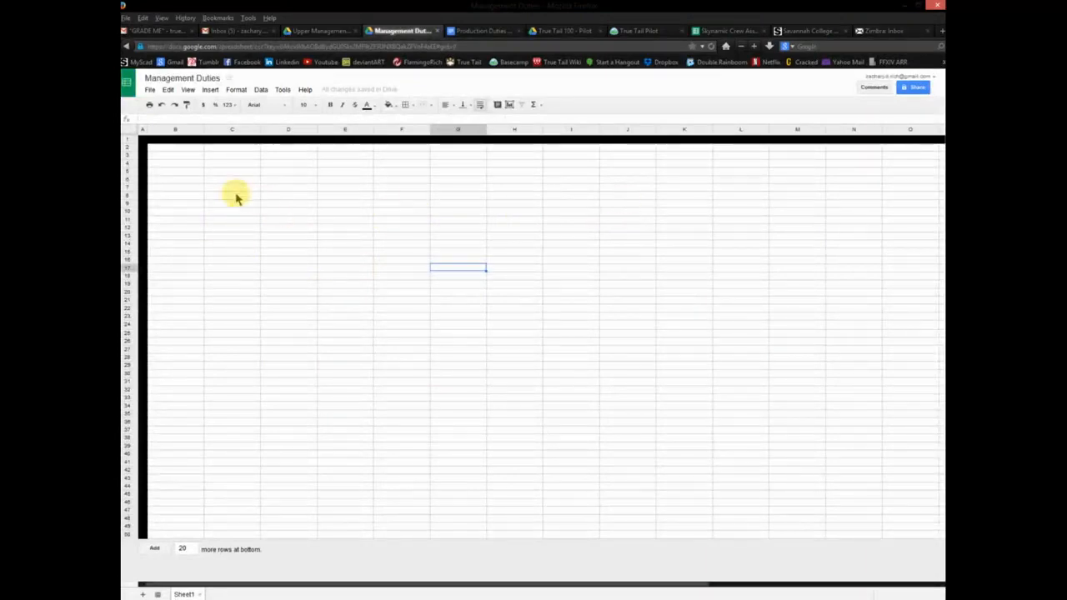
left_click(487, 32)
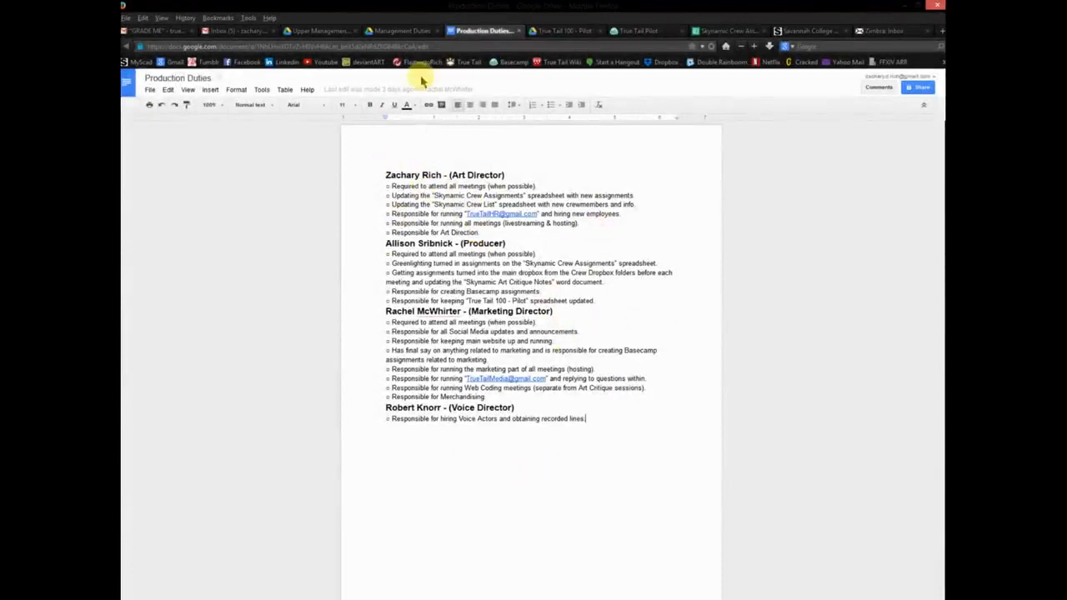
left_click(401, 31)
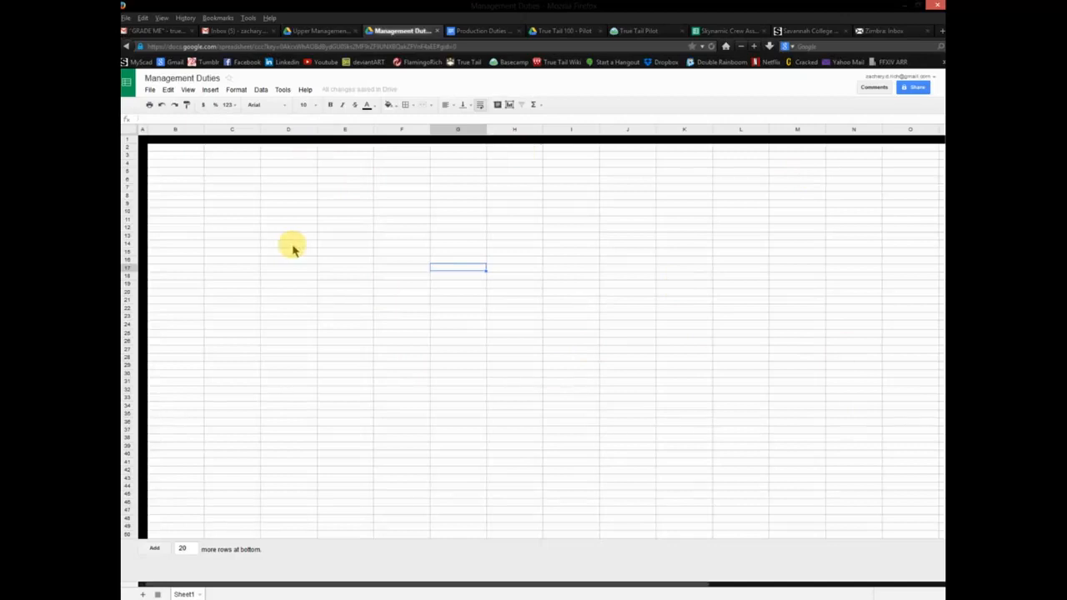
Count across the columns from B to F to work out how many the layout needs.
left_click(177, 130)
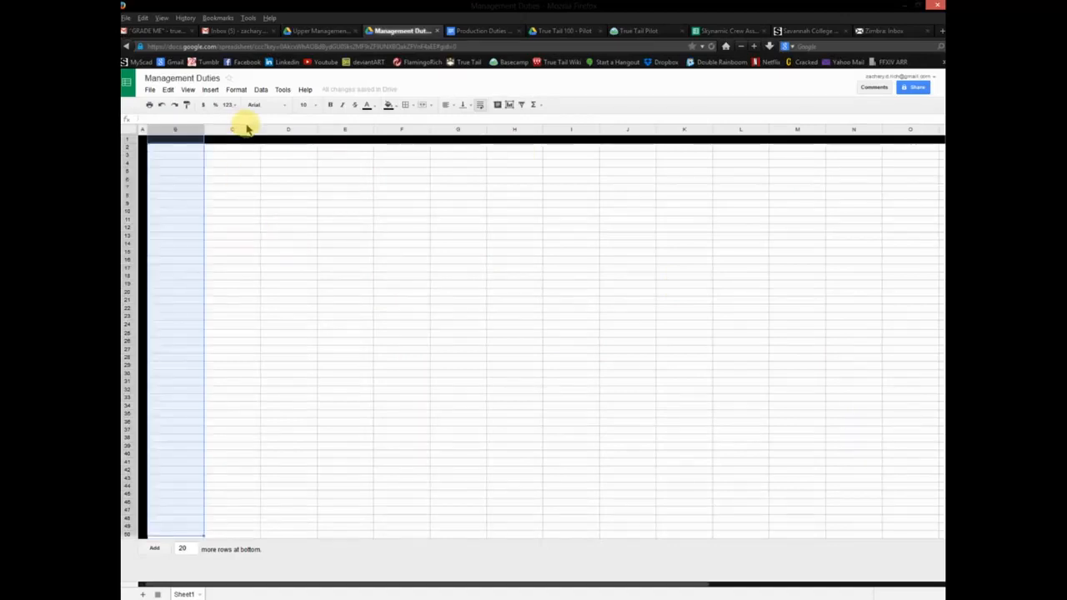
left_click(247, 128)
left_click(291, 130)
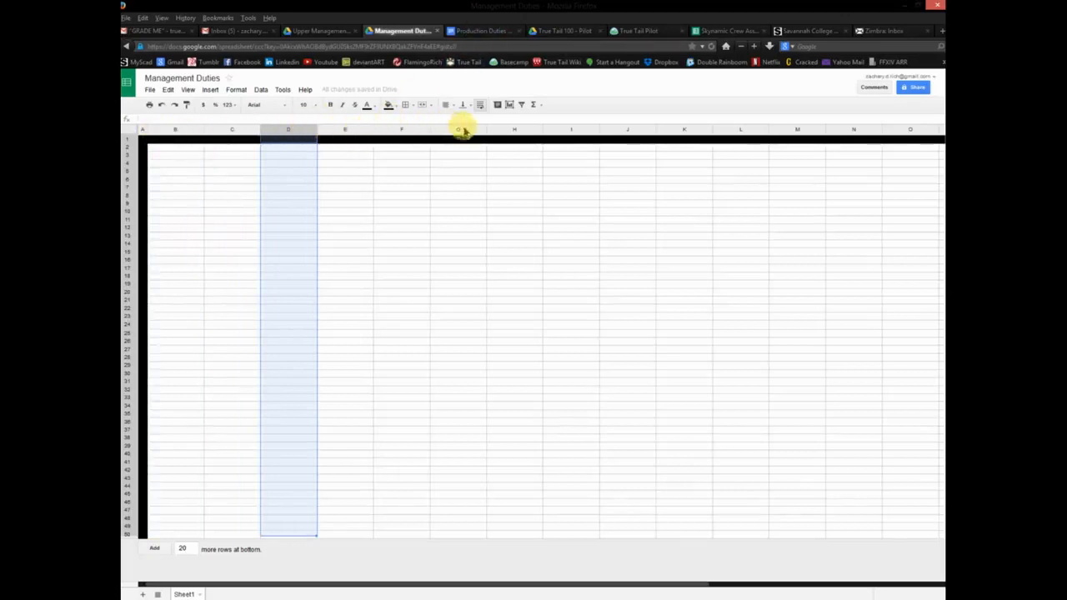
left_click(796, 131)
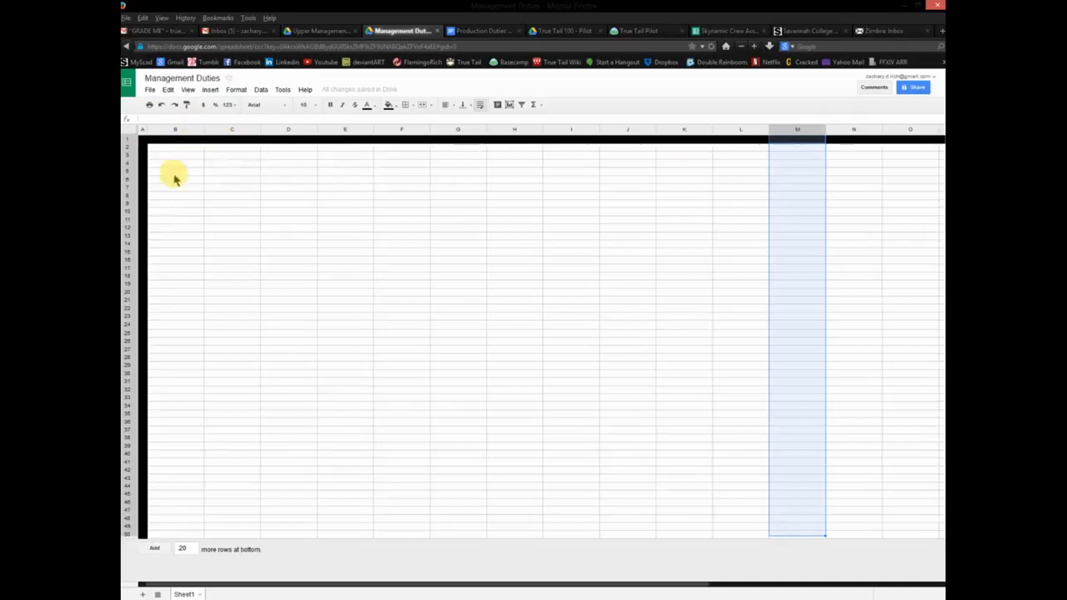
left_click(230, 173)
left_click(287, 173)
left_click(362, 175)
left_click(417, 170)
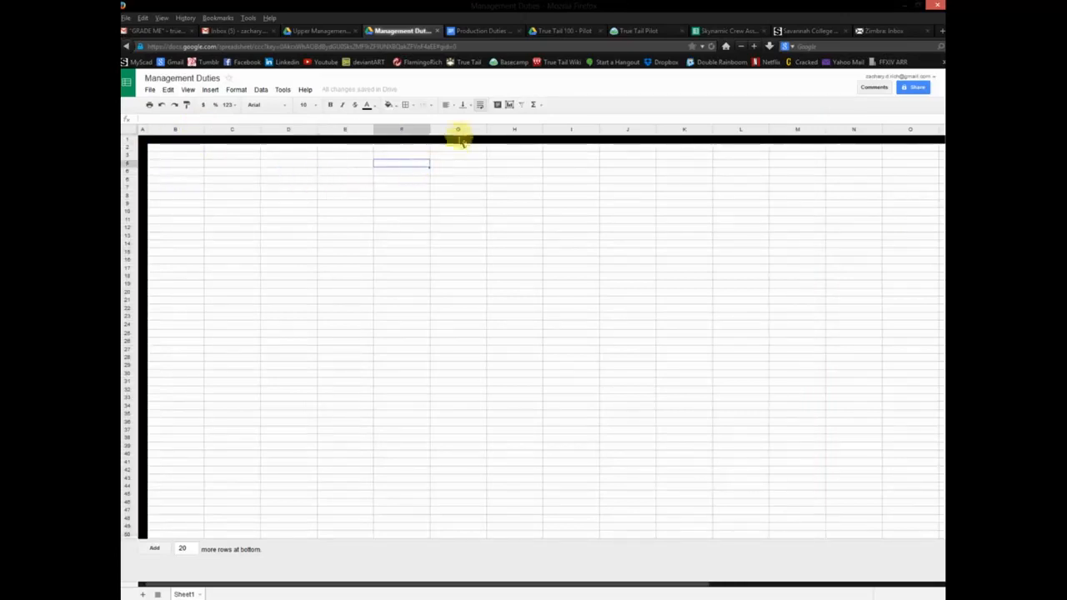
Delete columns G to T from the sheet.
left_click(460, 132)
scroll(529, 150, "right", 5)
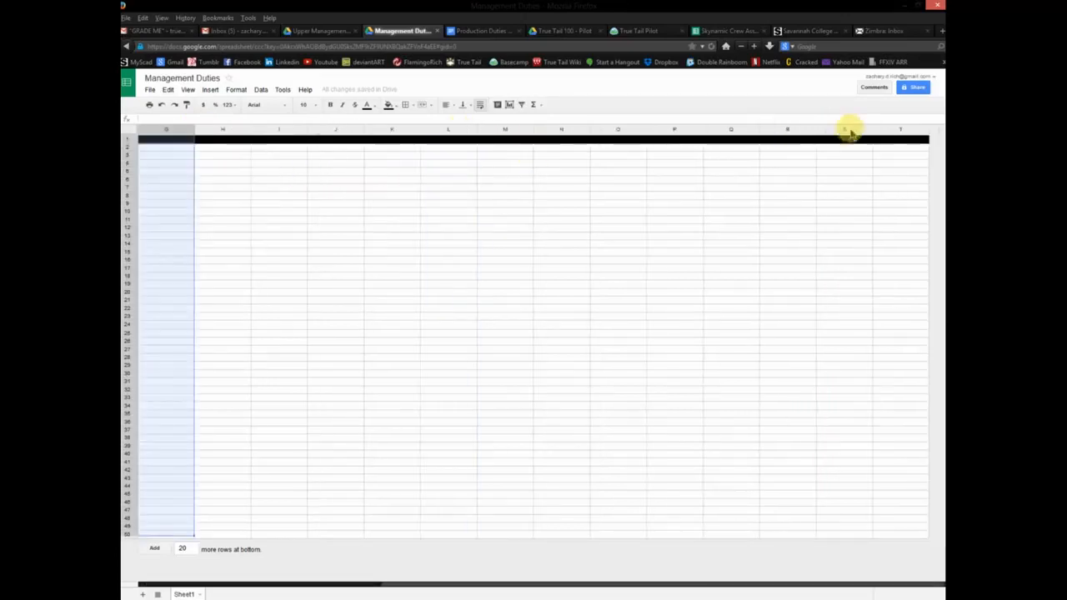
left_click(898, 129, "shift")
right_click(401, 130)
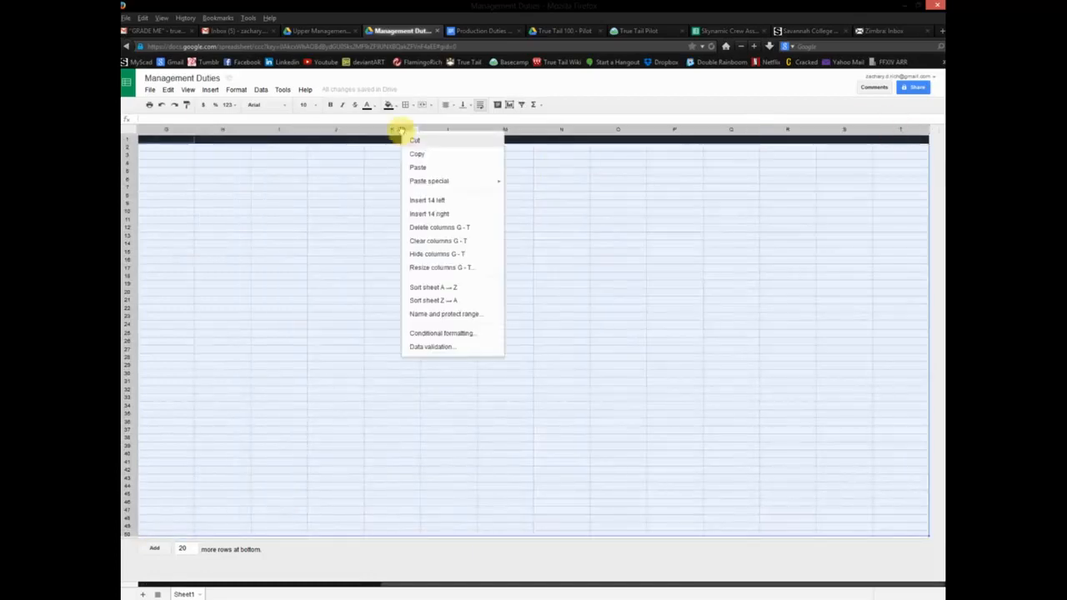
left_click(433, 230)
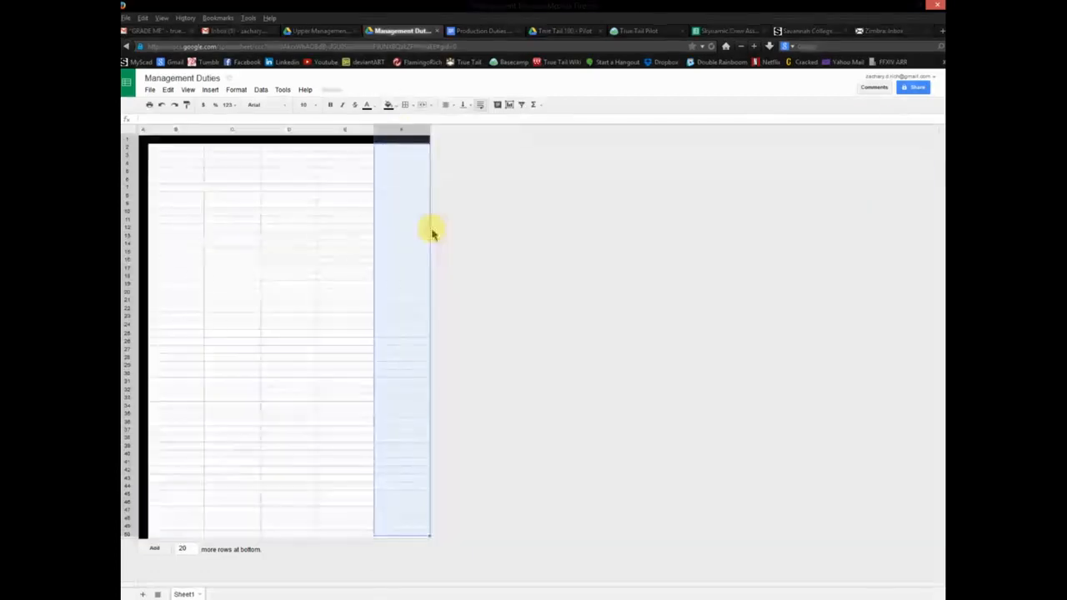
left_click(250, 220)
Narrow column F to a slim strip like column A and fill it with black.
left_click(401, 129)
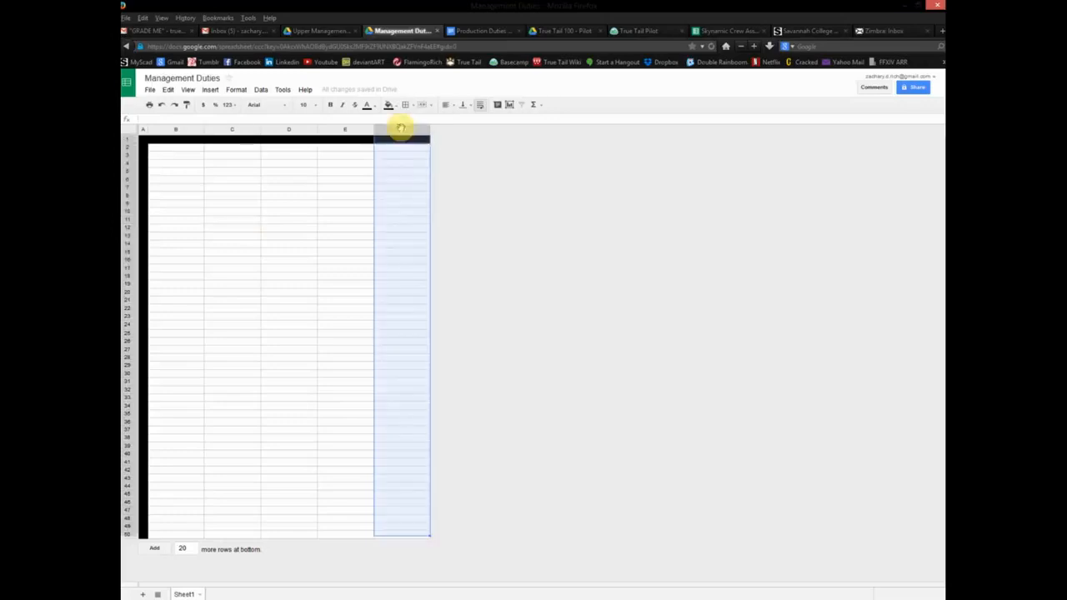
left_click_drag(429, 129, 383, 131)
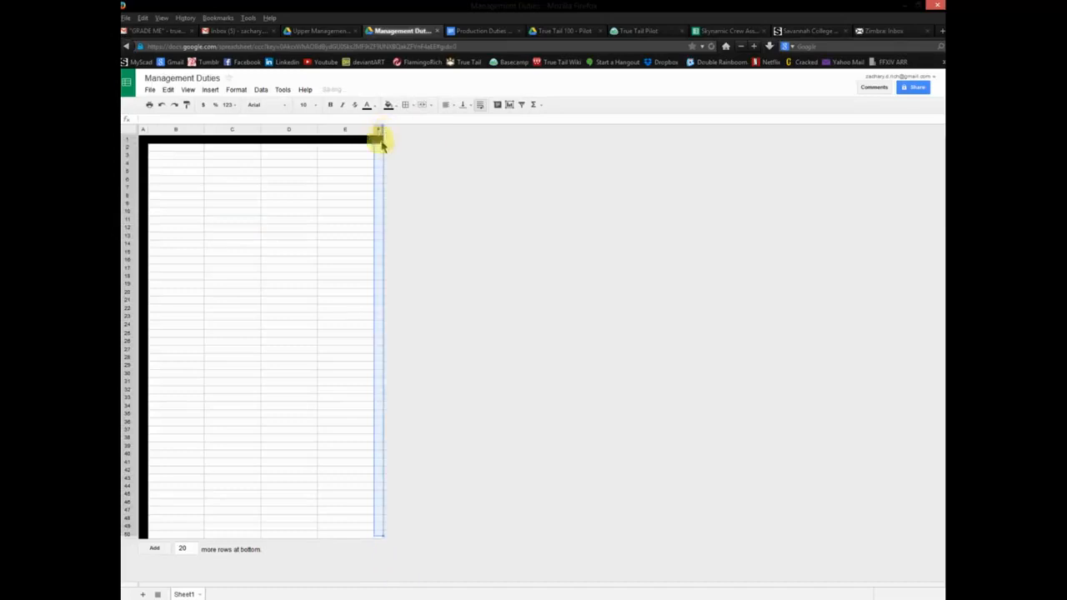
left_click(389, 105)
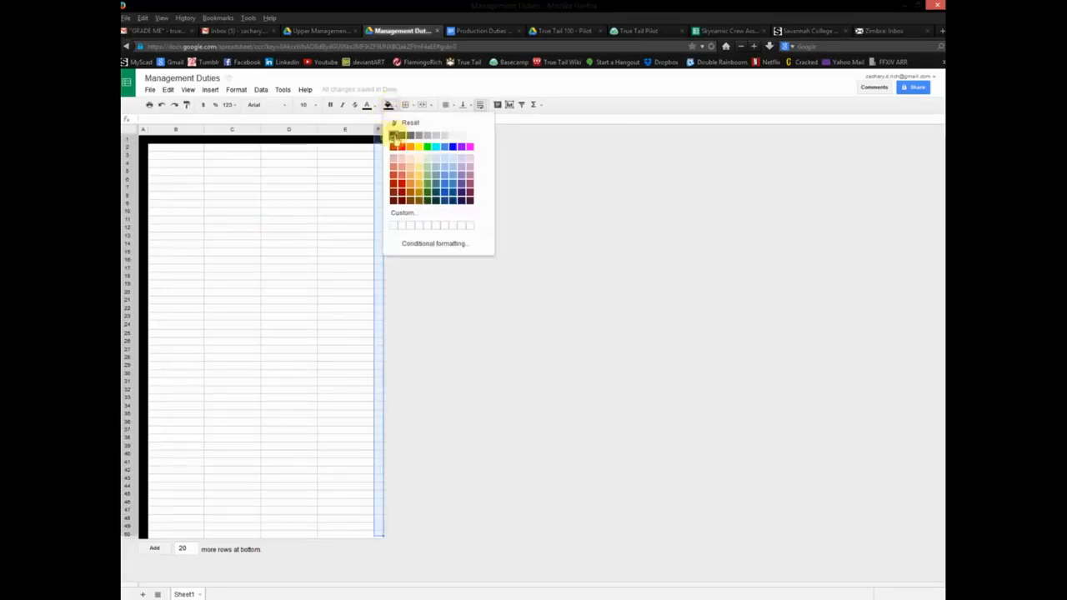
left_click(395, 137)
left_click(319, 205)
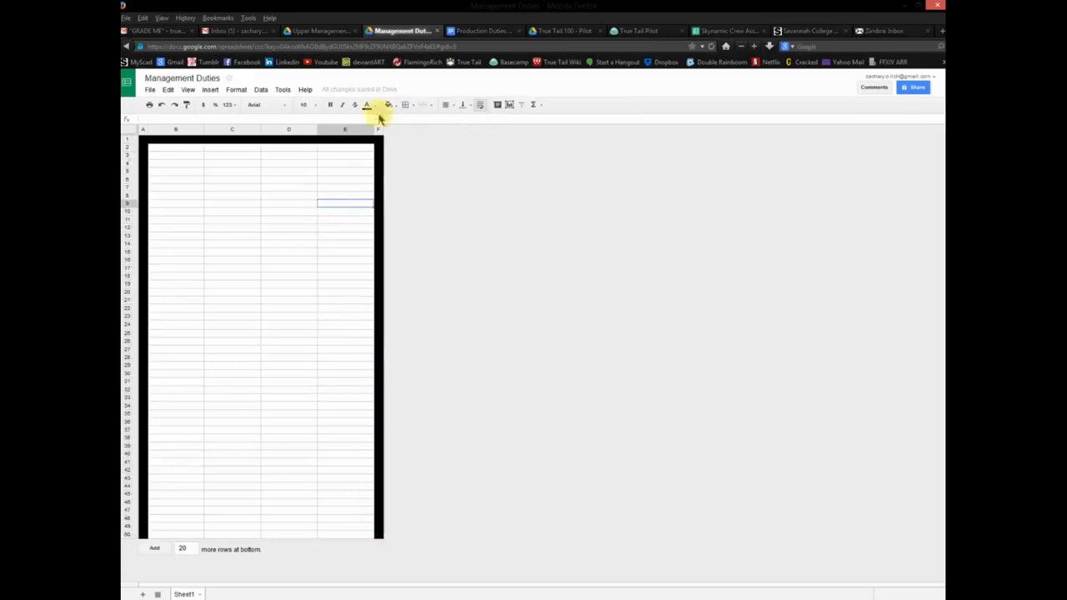
Check the list of roles in the Production Duties document again and return to the Management Duties spreadsheet.
left_click(484, 31)
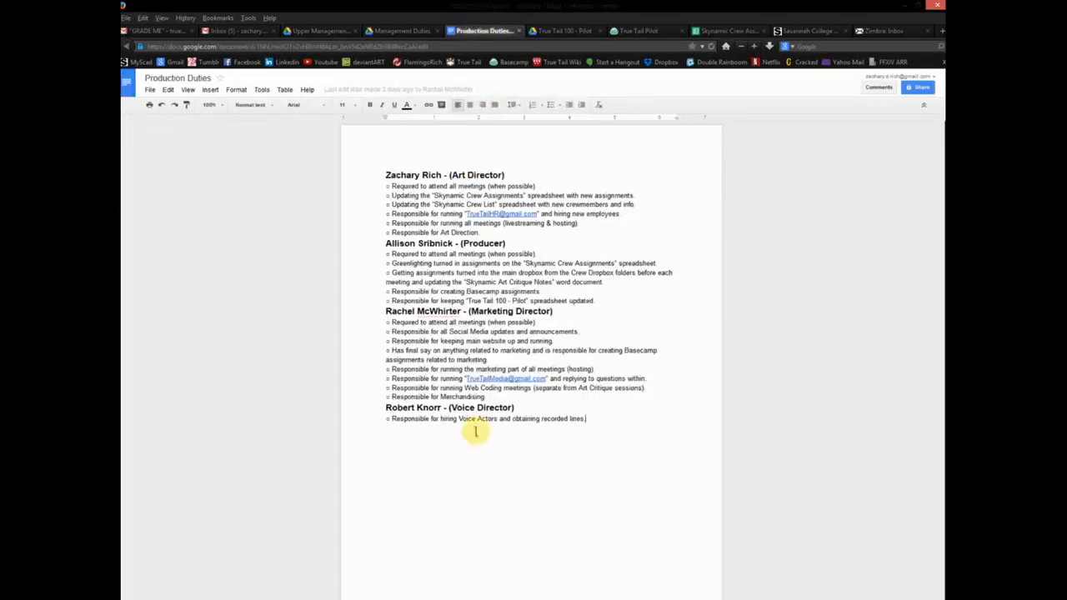
left_click(399, 31)
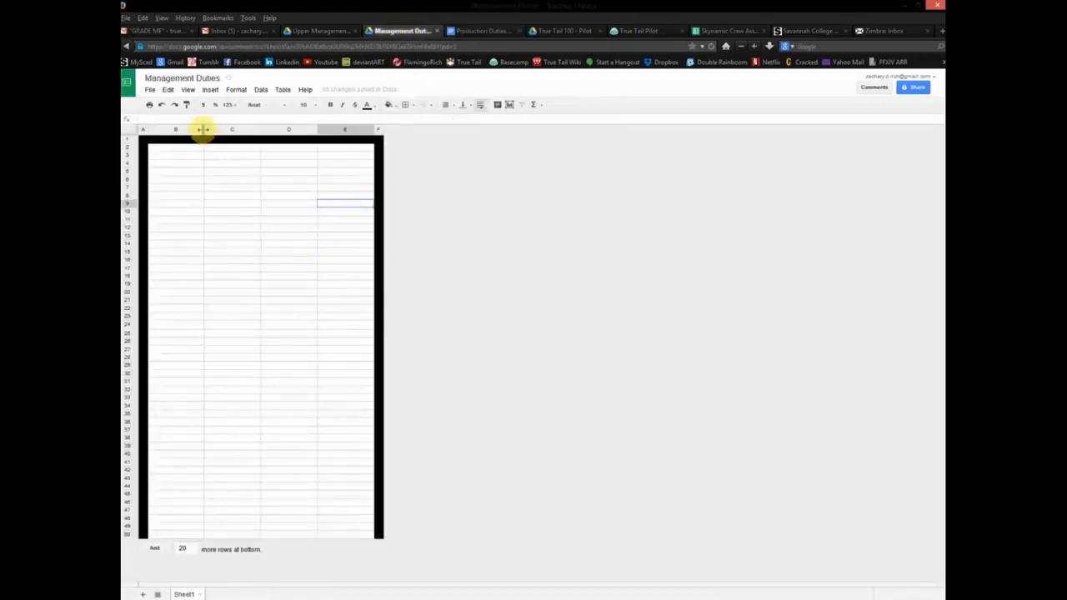
left_click(270, 229)
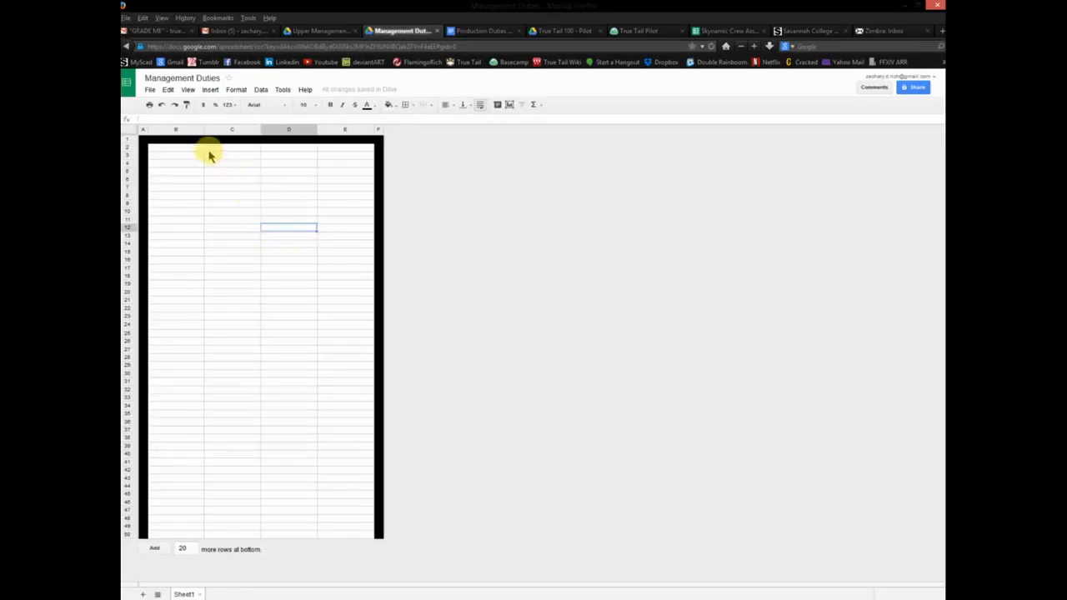
Widen column B to about three times the default column width and insert one column to the right of column D.
left_click_drag(204, 128, 317, 127)
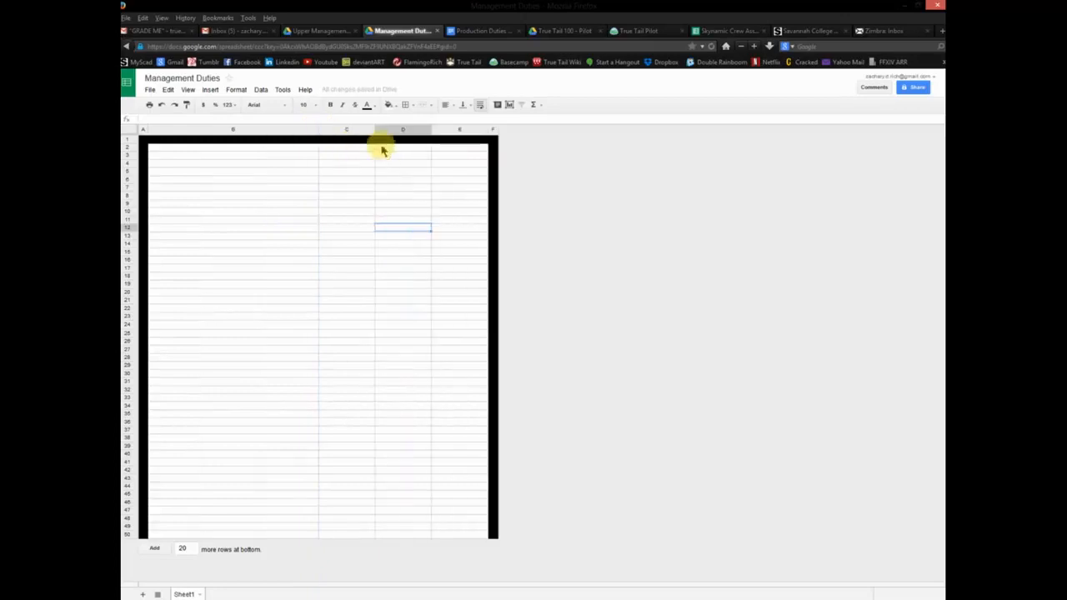
left_click(404, 129)
right_click(400, 129)
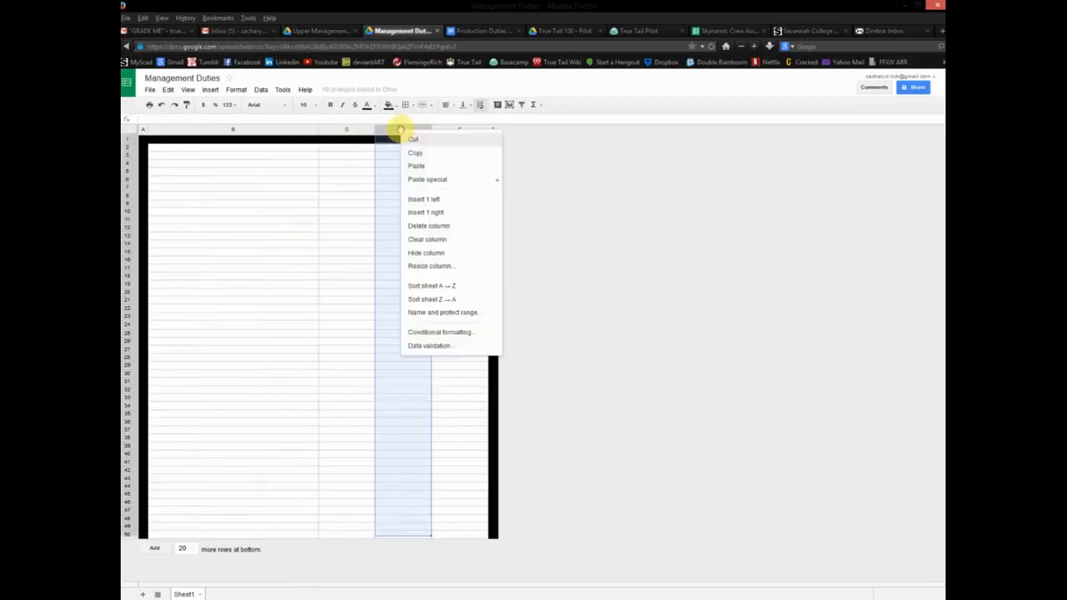
left_click(442, 213)
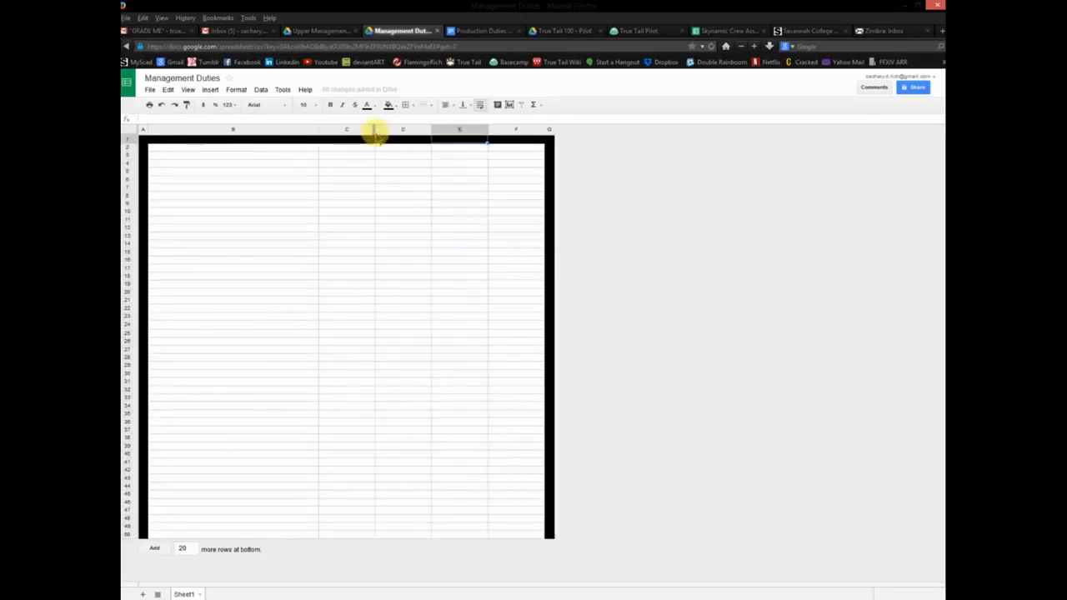
Widen column C to about four times the default column width and insert one column to the right of column F.
left_click_drag(374, 129, 546, 125)
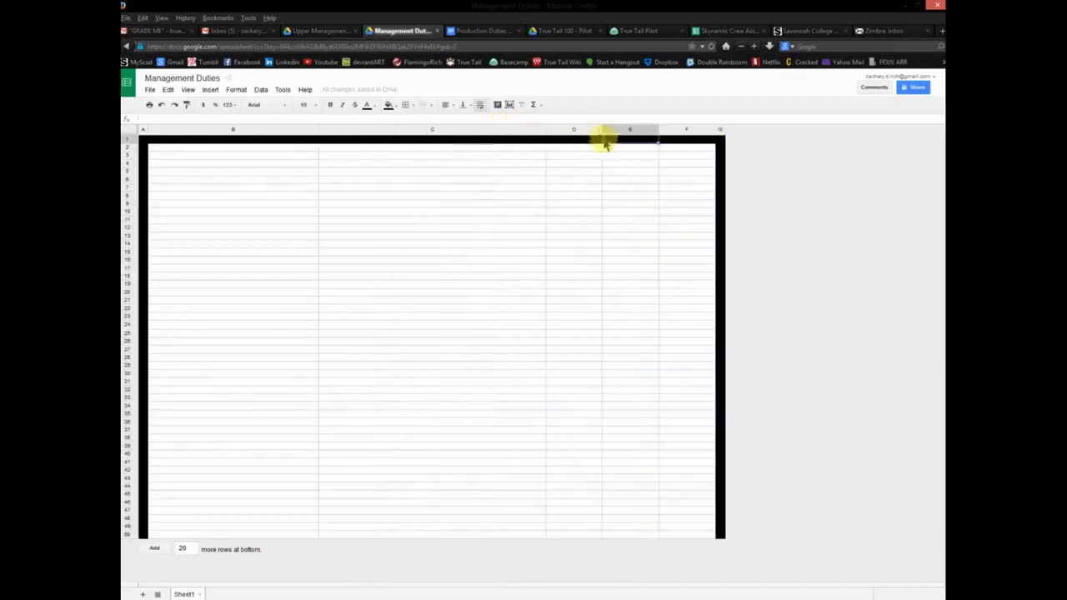
left_click(681, 128)
right_click(681, 129)
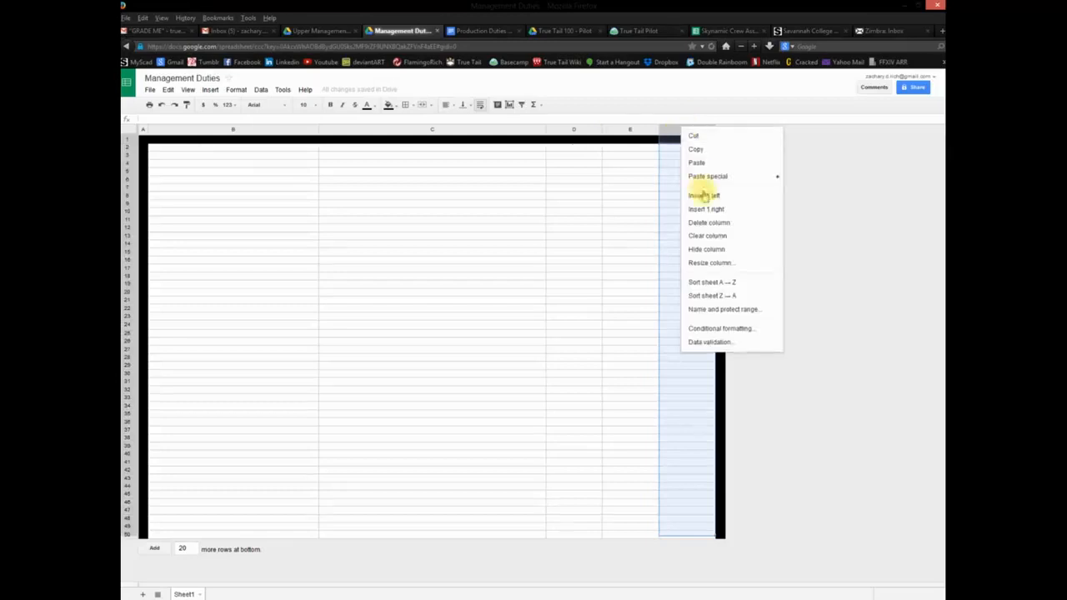
left_click(710, 209)
Widen column D to match the width of column C.
left_click(581, 131)
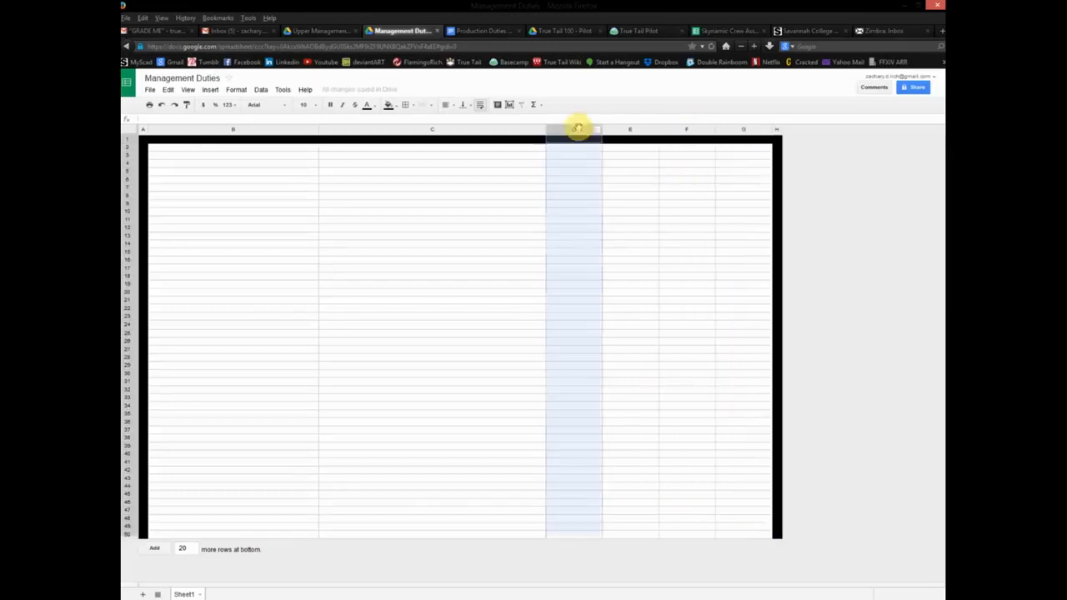
left_click_drag(600, 131, 770, 129)
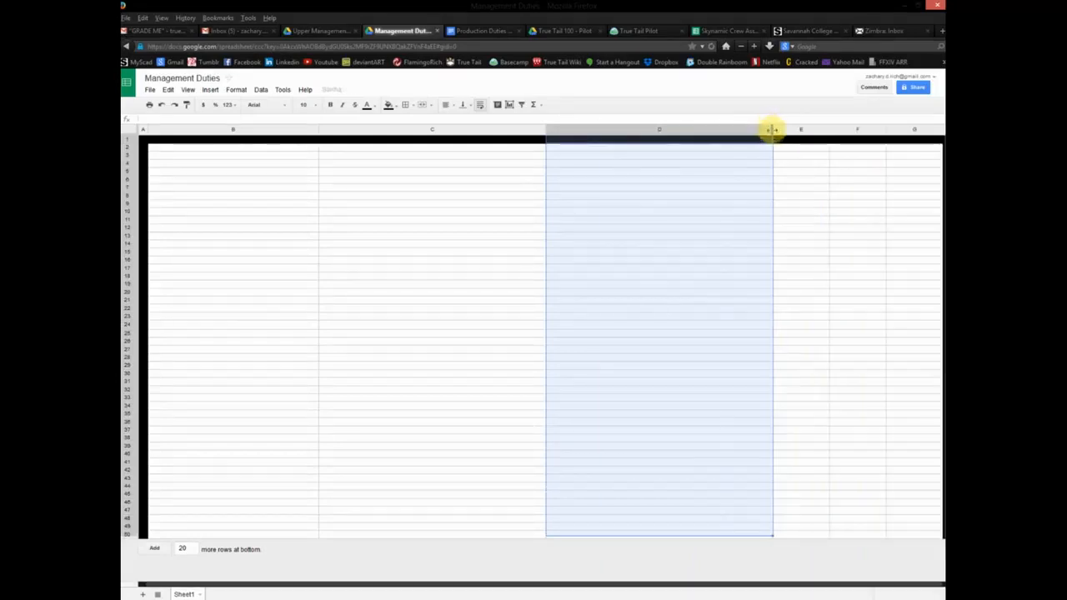
left_click(858, 240)
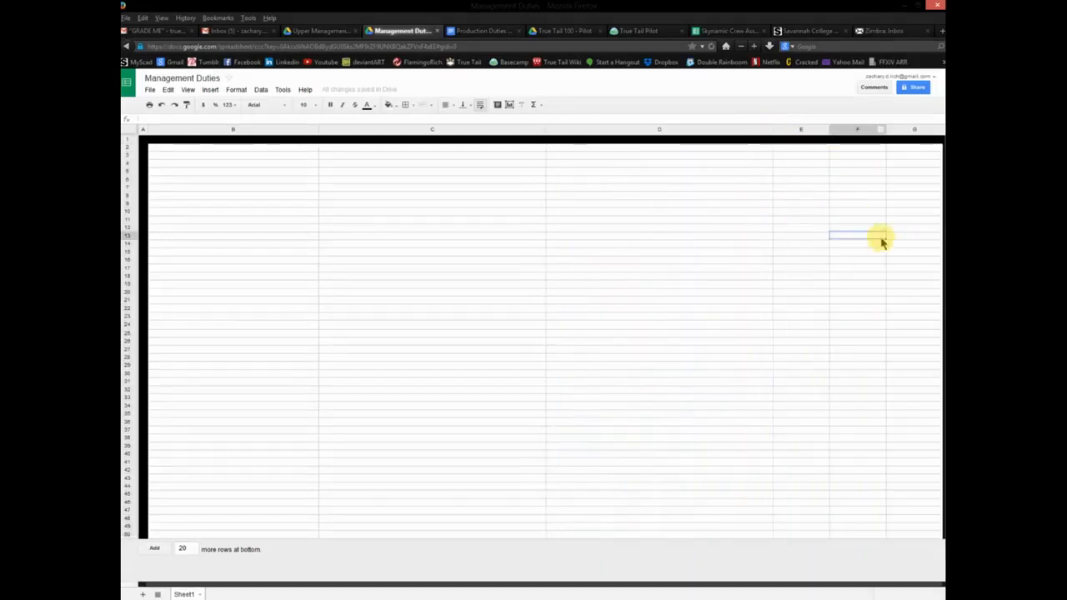
Insert one column to the right of column G and widen column E to match column D.
left_click(851, 173)
scroll(853, 176, "right", 1)
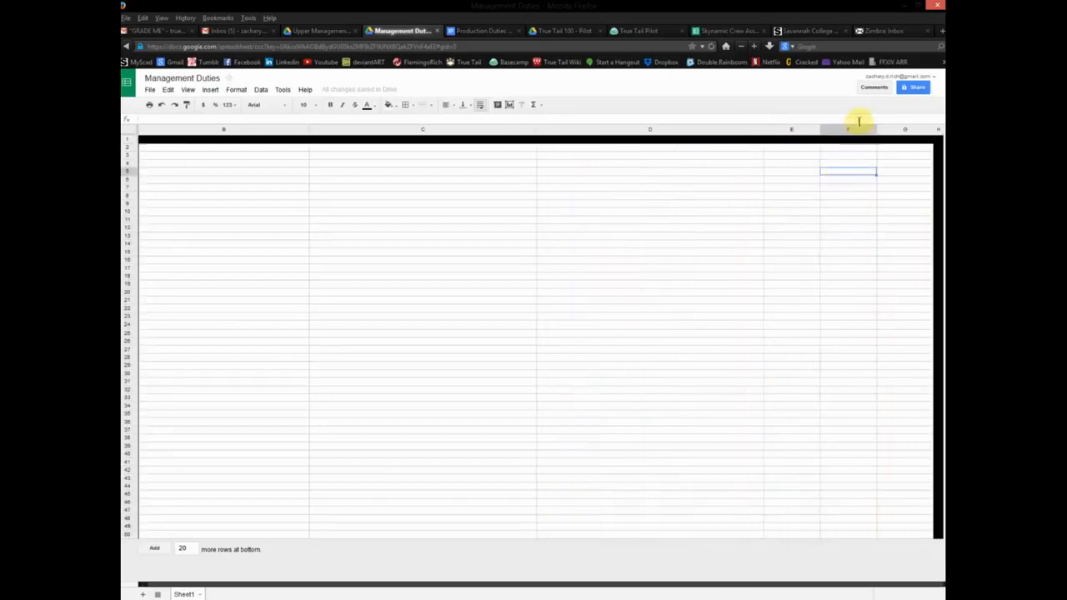
left_click(901, 130)
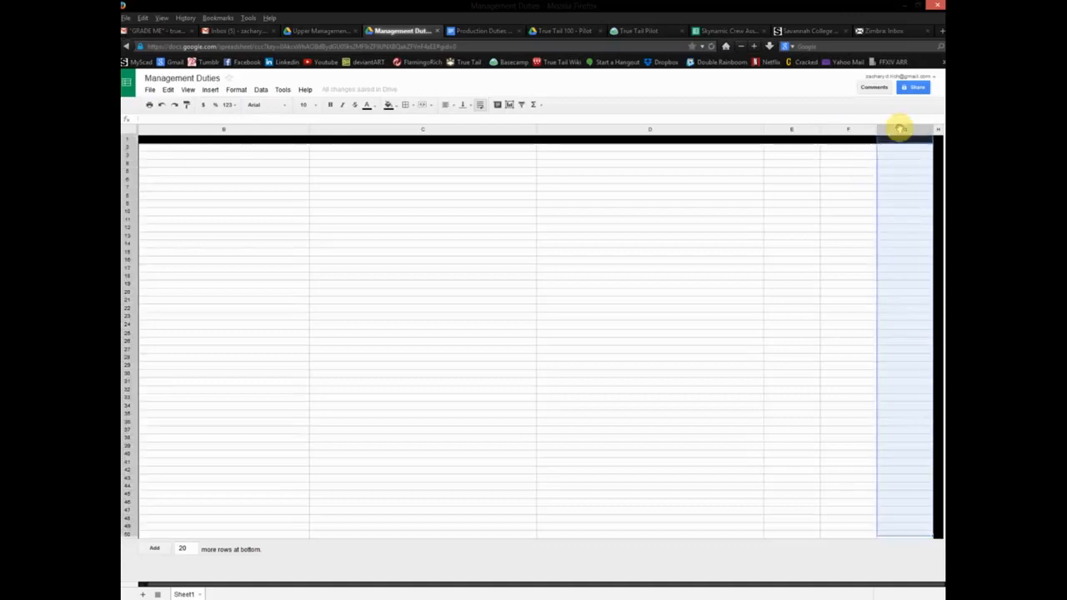
right_click(900, 129)
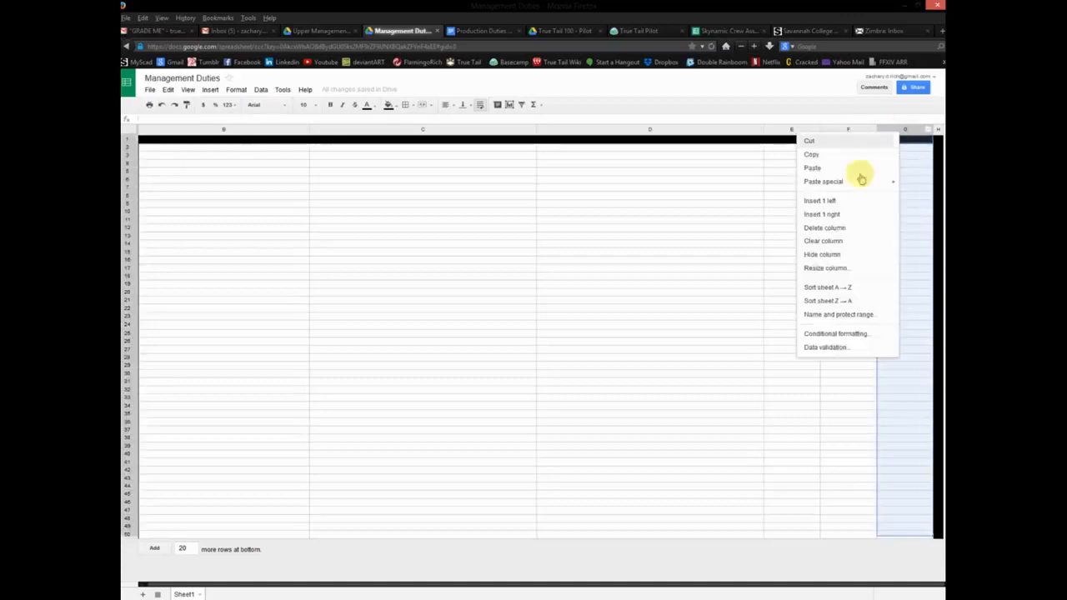
left_click(835, 219)
left_click_drag(648, 131, 820, 128)
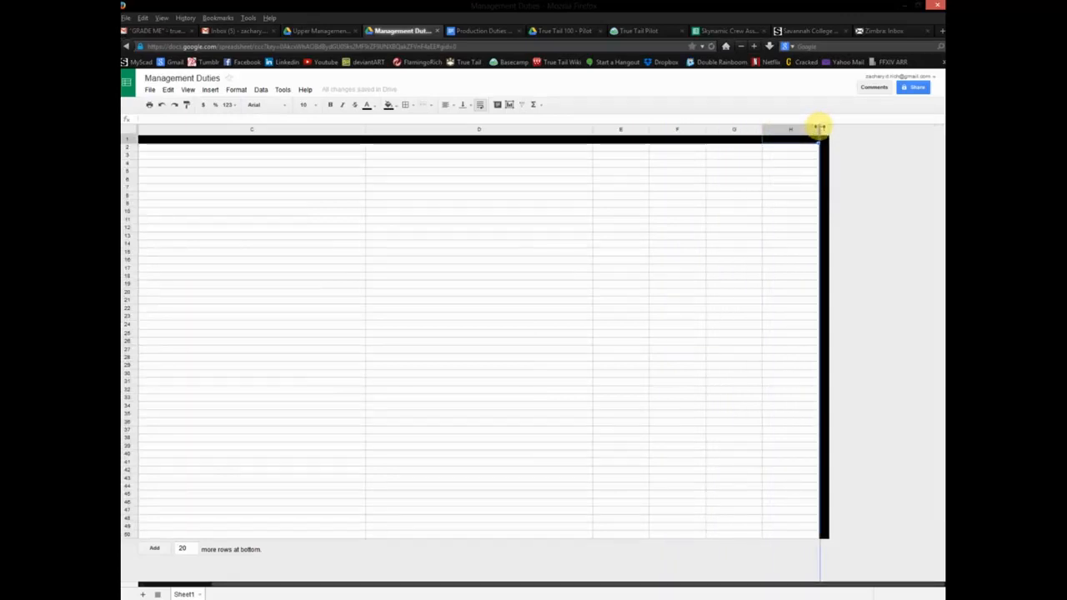
left_click_drag(819, 128, 817, 126)
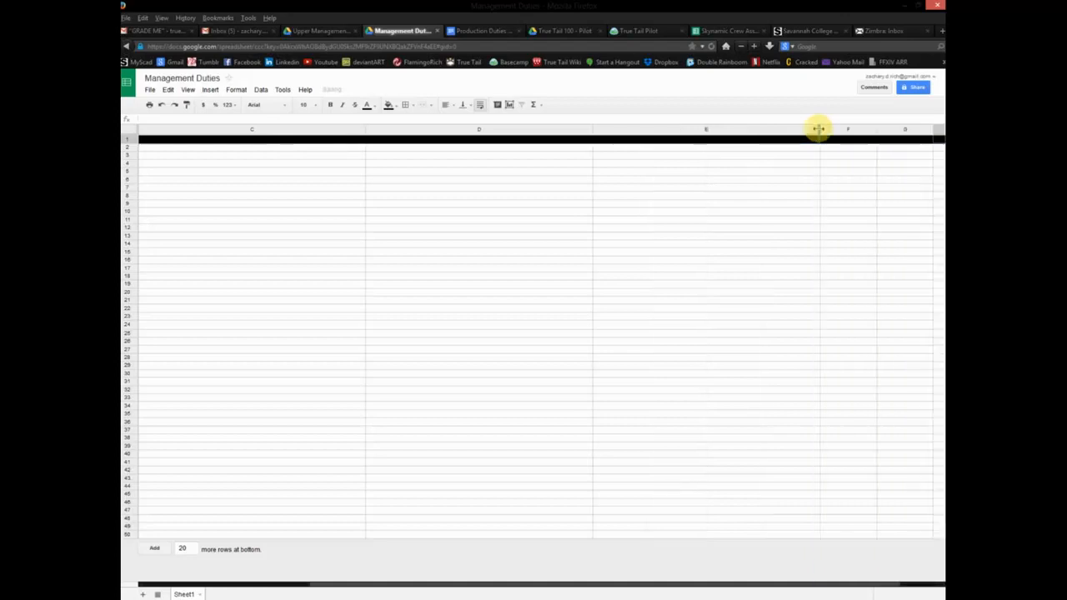
Delete columns F through H just inside the sheet's black end column.
left_click(734, 232)
scroll(723, 200, "right", 3)
left_click(631, 131)
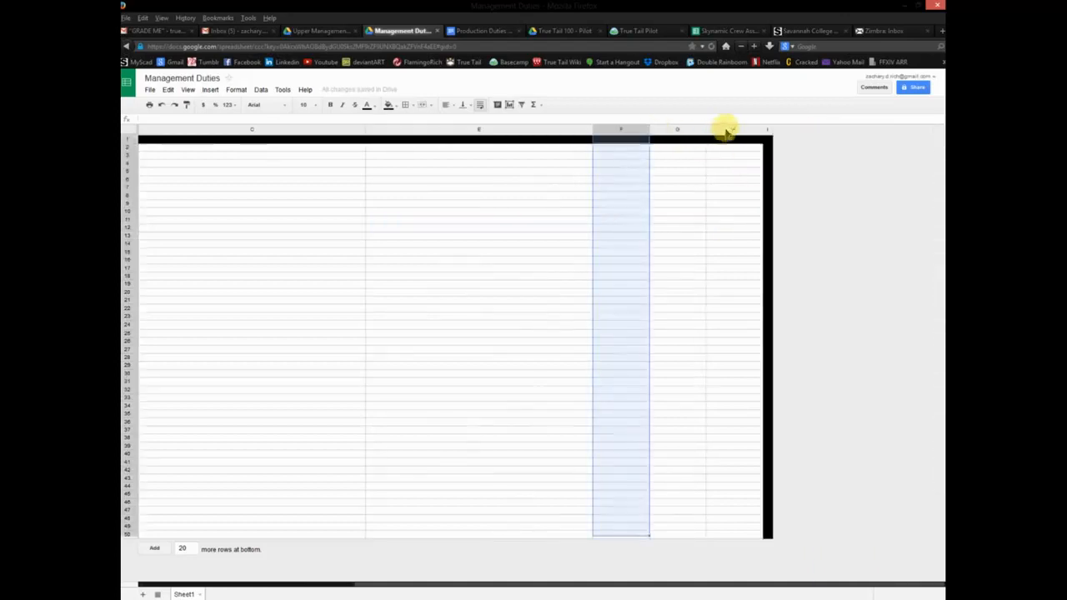
left_click(725, 130, "shift")
right_click(725, 129)
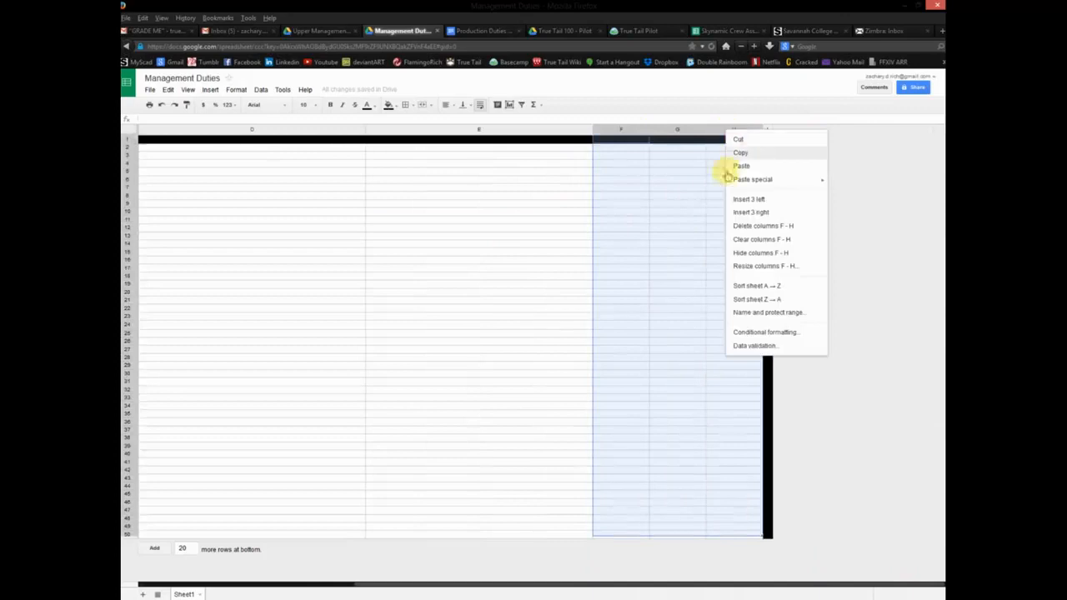
left_click(753, 226)
left_click(639, 244)
scroll(639, 250, "left", 3)
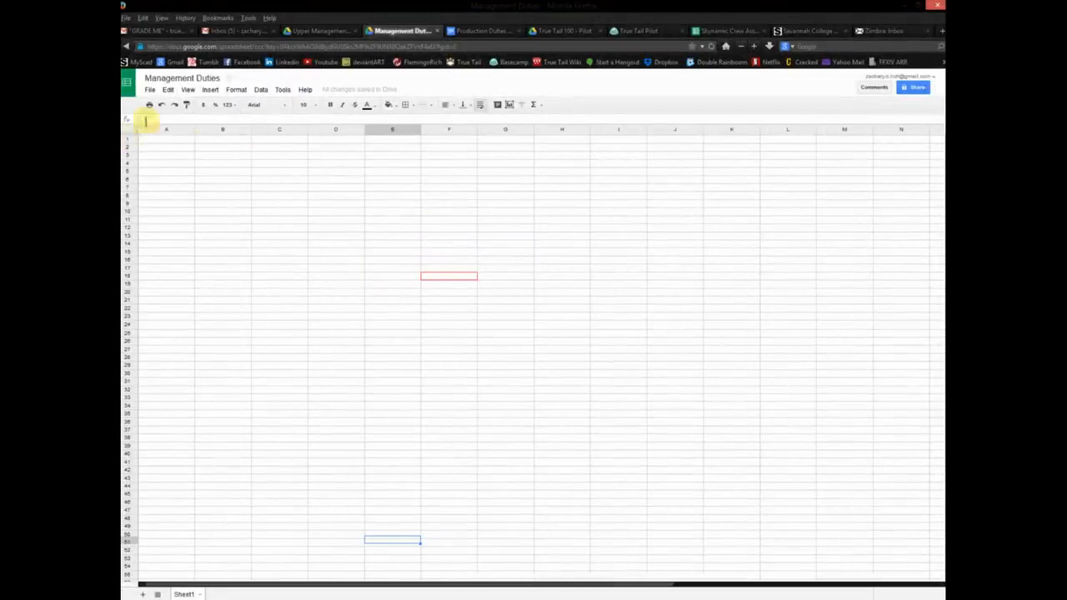
Redo the deletion of the rows below row 50 and the black fill on row 1.
left_click(168, 90)
left_click(169, 91)
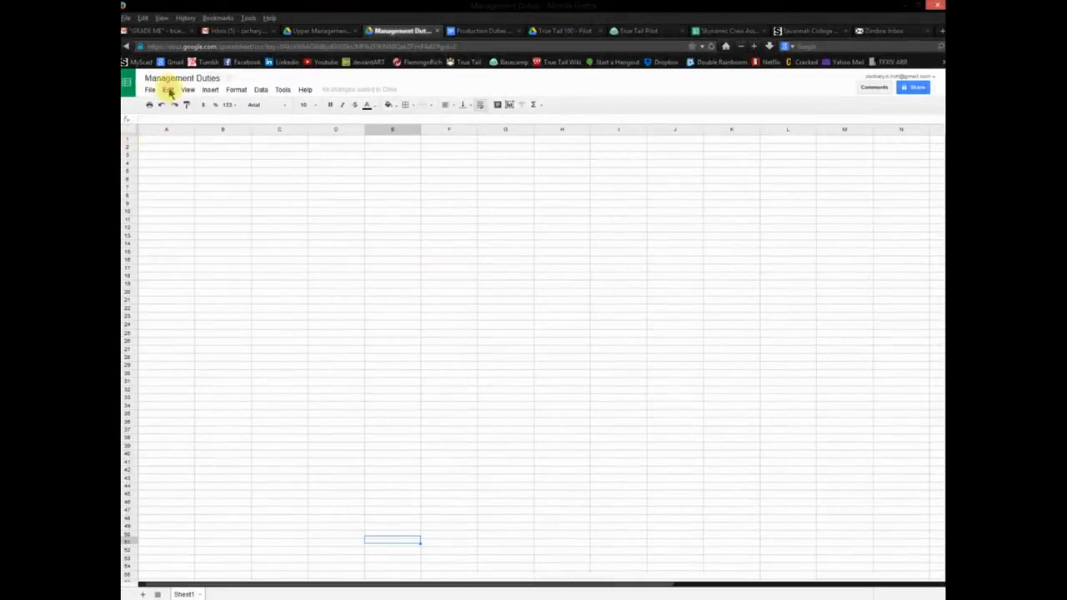
left_click(169, 92)
left_click(176, 114)
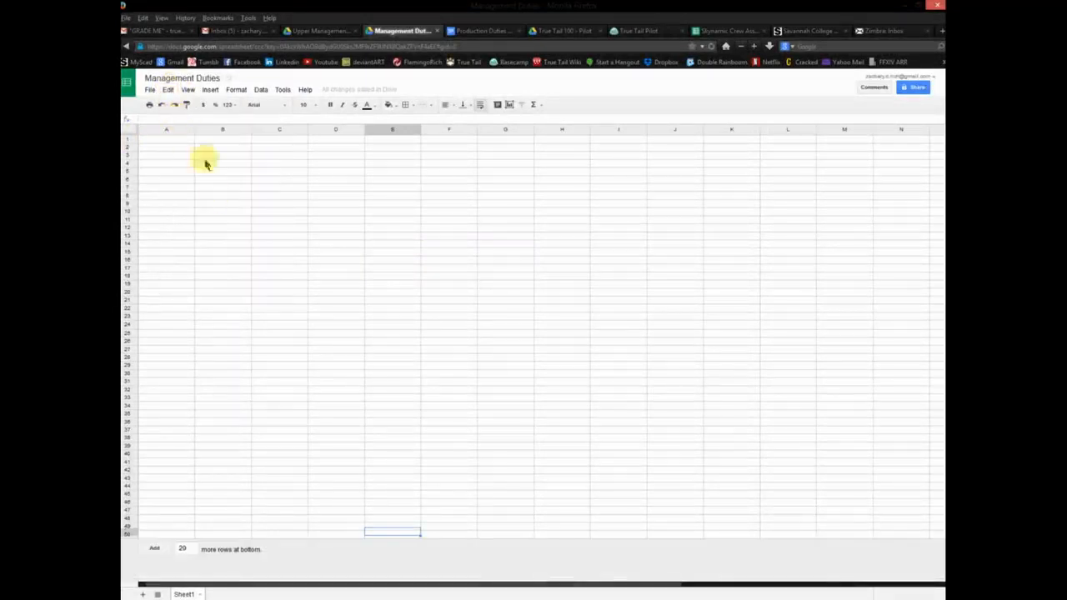
left_click(169, 89)
left_click(174, 113)
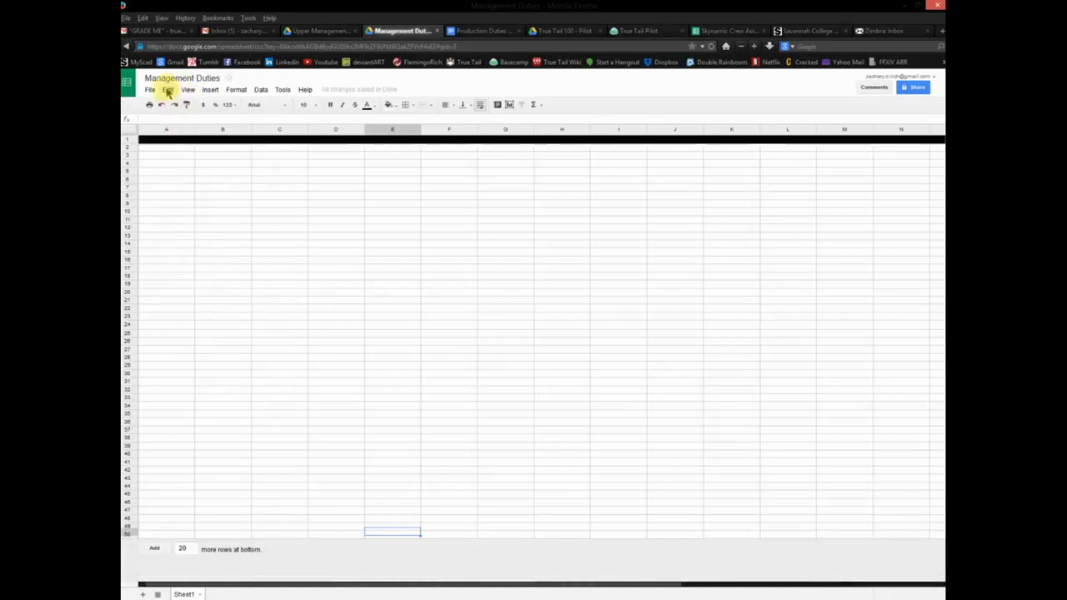
Redo the narrowing of column A and its black fill.
left_click(167, 91)
left_click(174, 117)
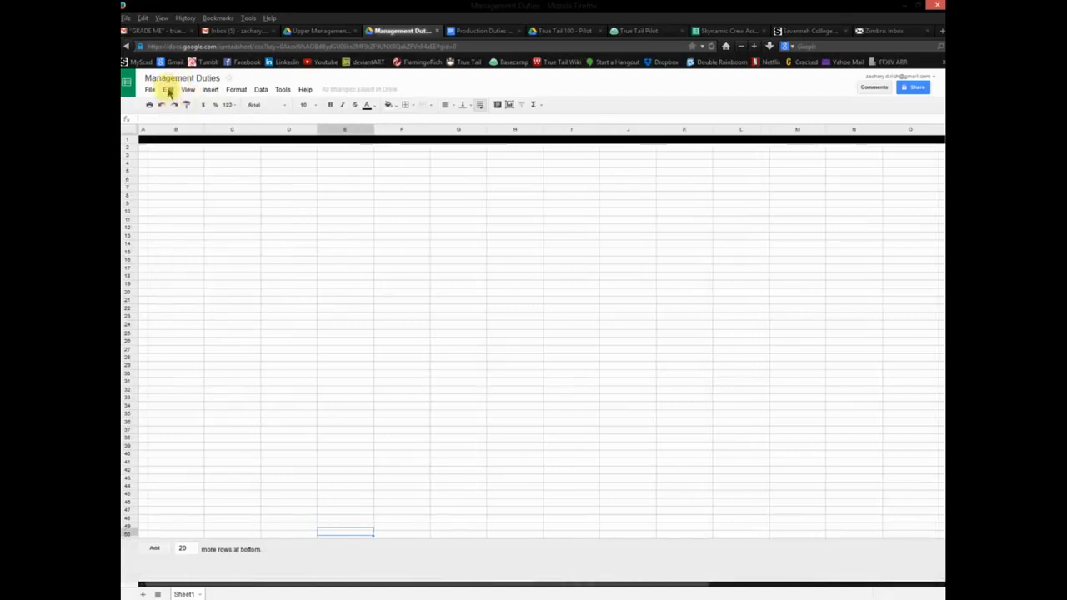
left_click(167, 90)
left_click(177, 122)
Redo the deletion of the columns beyond column F and revert that deletion.
left_click(167, 90)
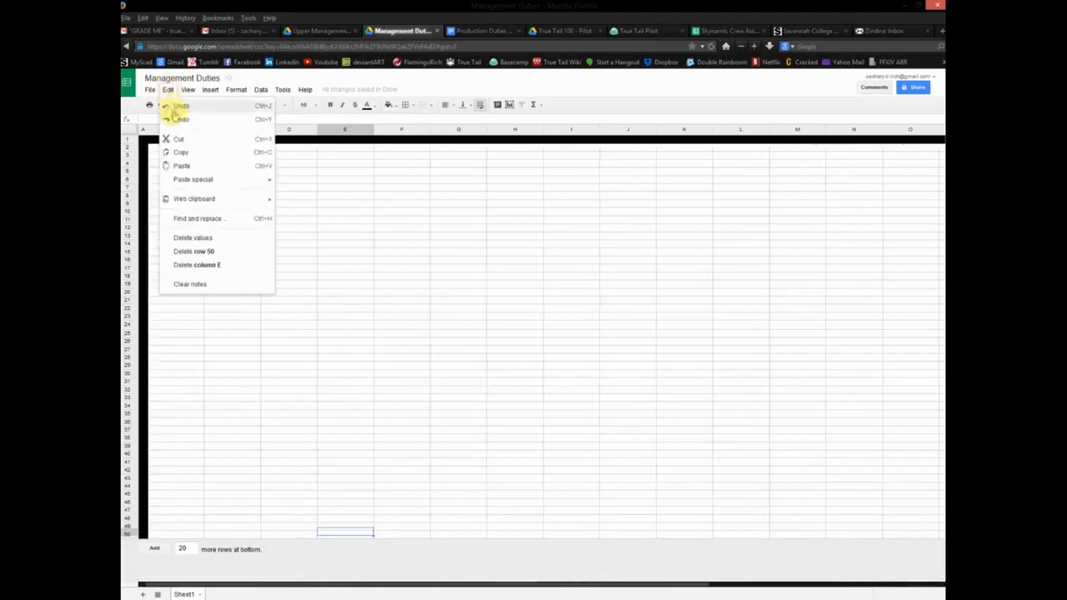
left_click(175, 119)
left_click(168, 90)
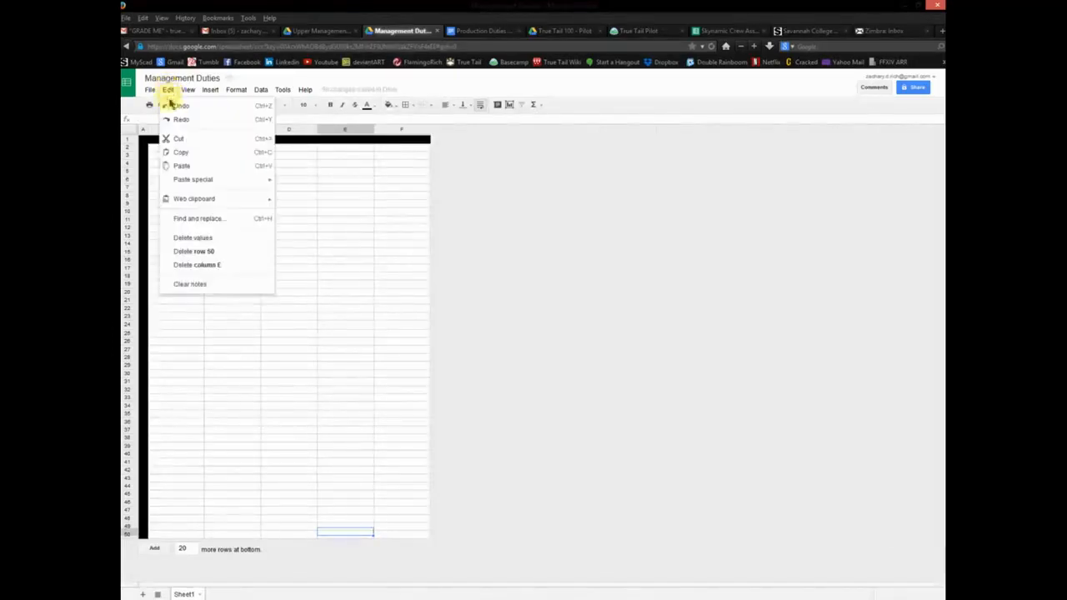
left_click(174, 119)
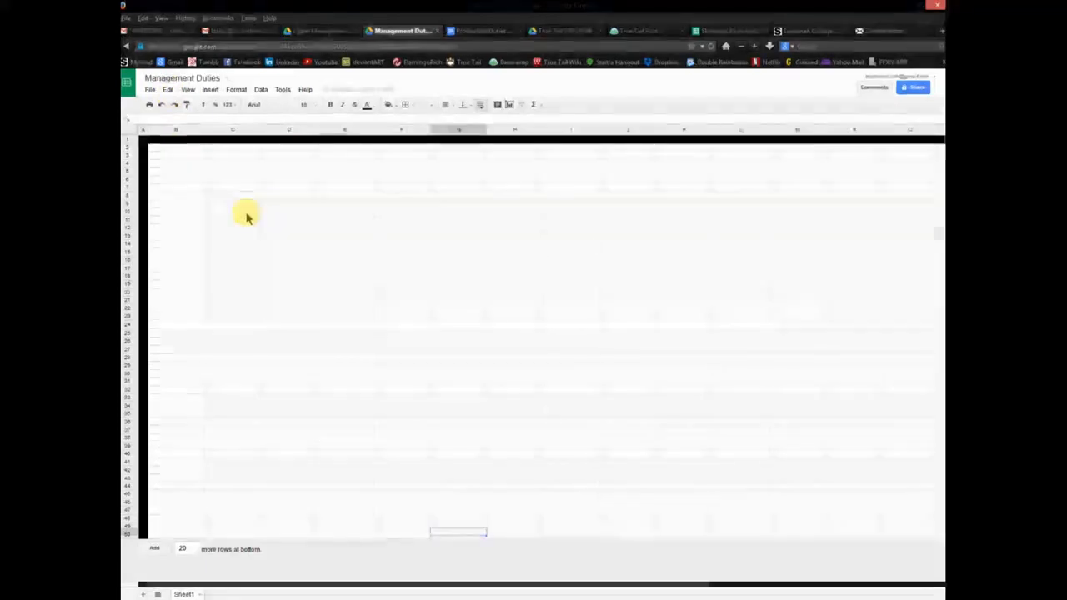
left_click(593, 255)
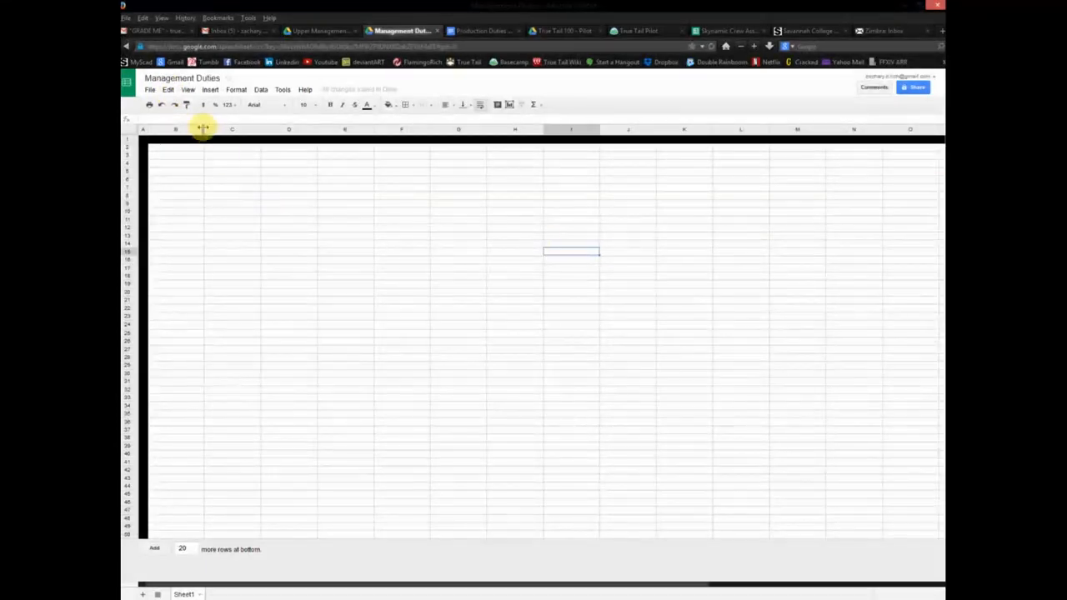
Widen columns B through E equally to about three times the default column width and narrow column F to a thin strip.
left_click_drag(204, 130, 659, 128)
left_click(353, 156)
left_click_drag(659, 127, 839, 130)
Fill column F black and fine-tune its width to match the thin border column A.
left_click(838, 129)
left_click(388, 104)
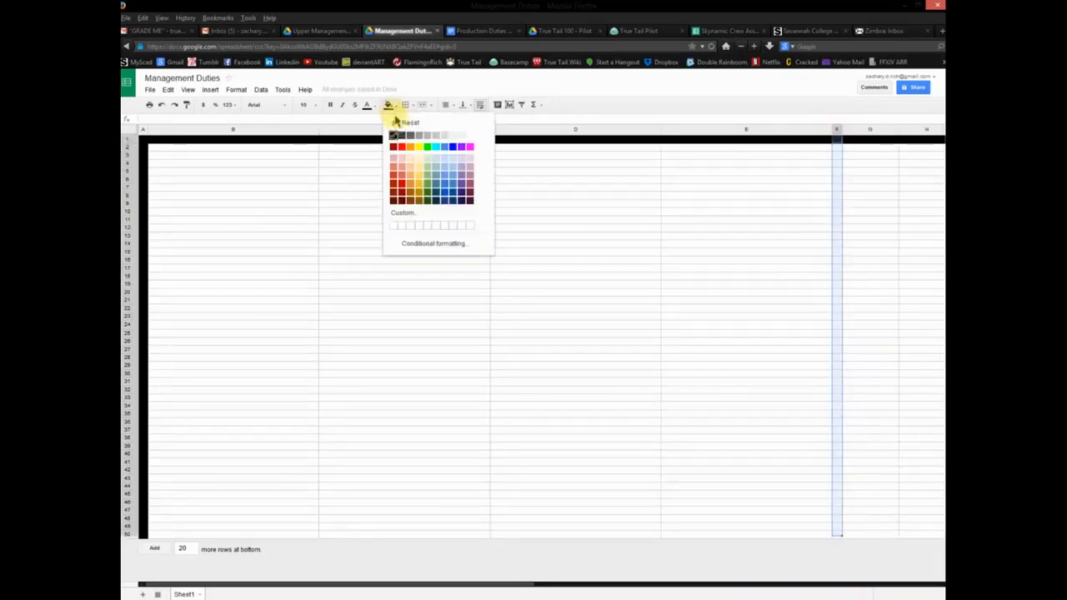
left_click(392, 135)
left_click(864, 180)
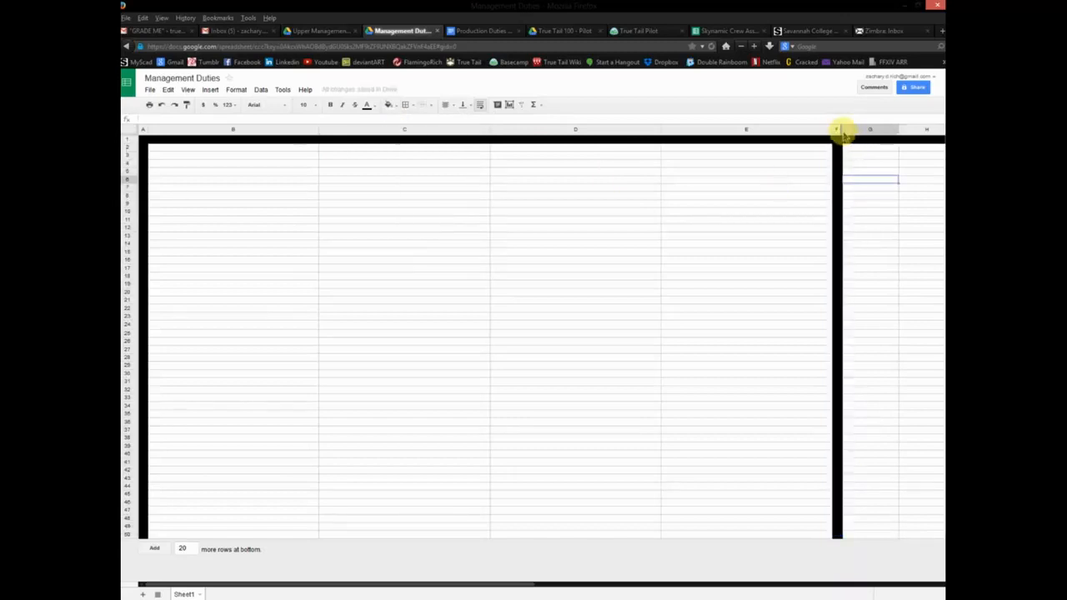
left_click_drag(842, 128, 841, 129)
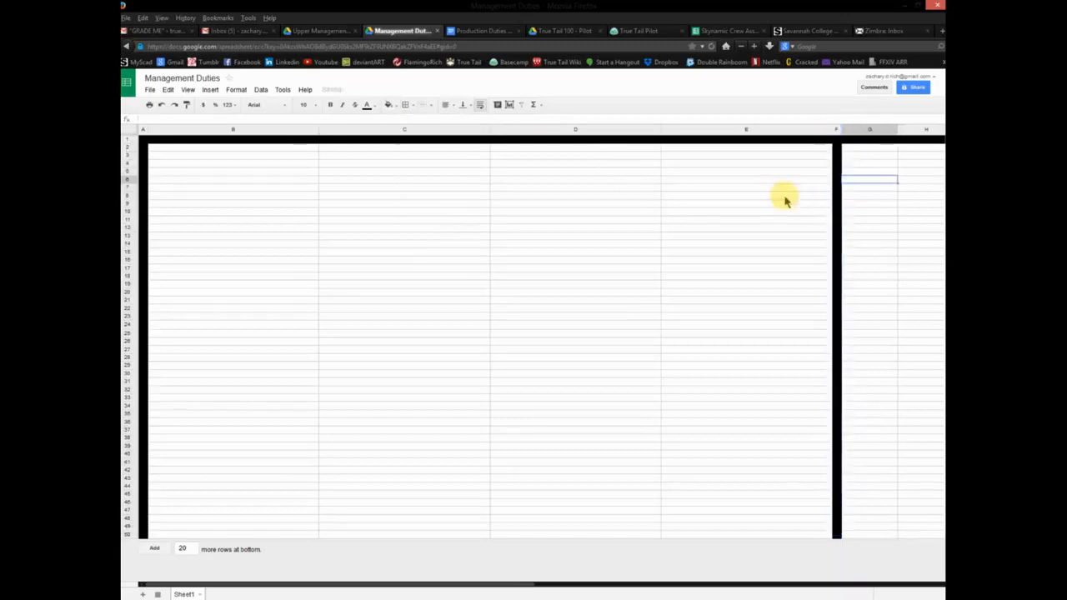
left_click(787, 195)
left_click(211, 199)
left_click(614, 212)
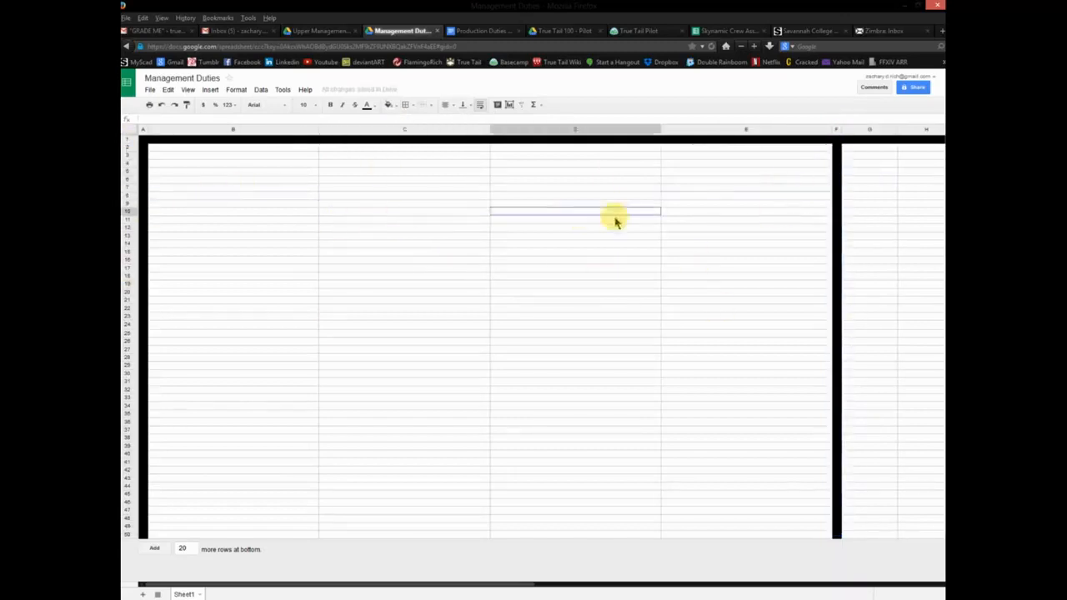
left_click(700, 211)
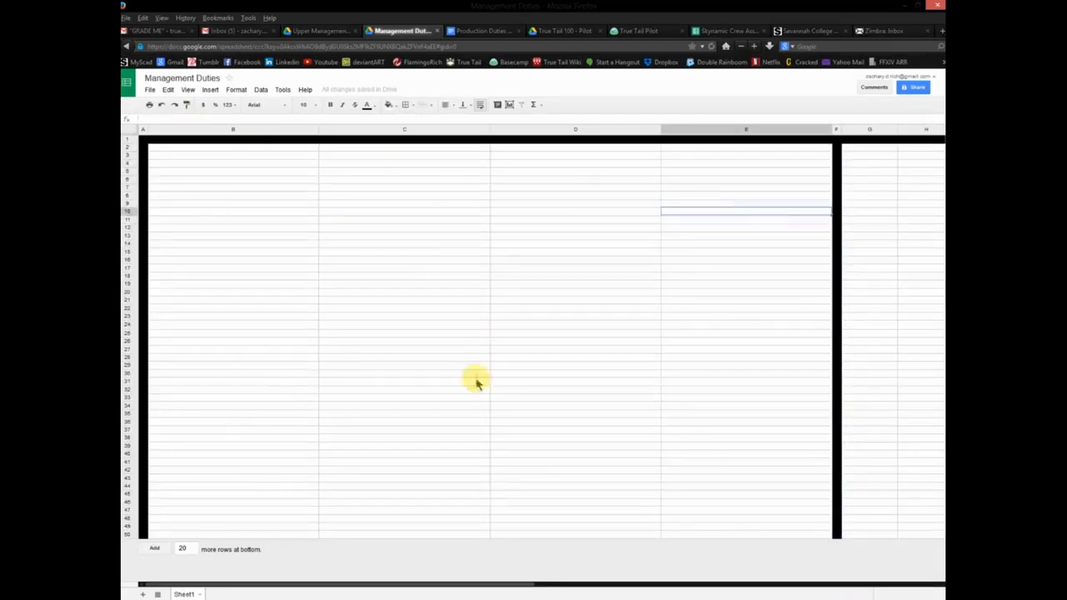
left_click(238, 291)
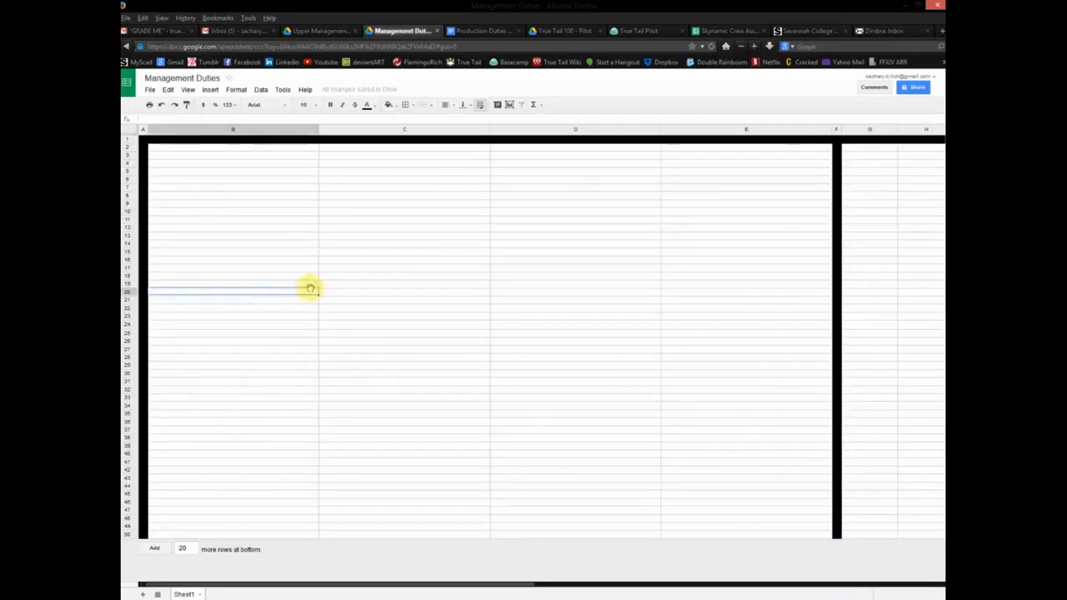
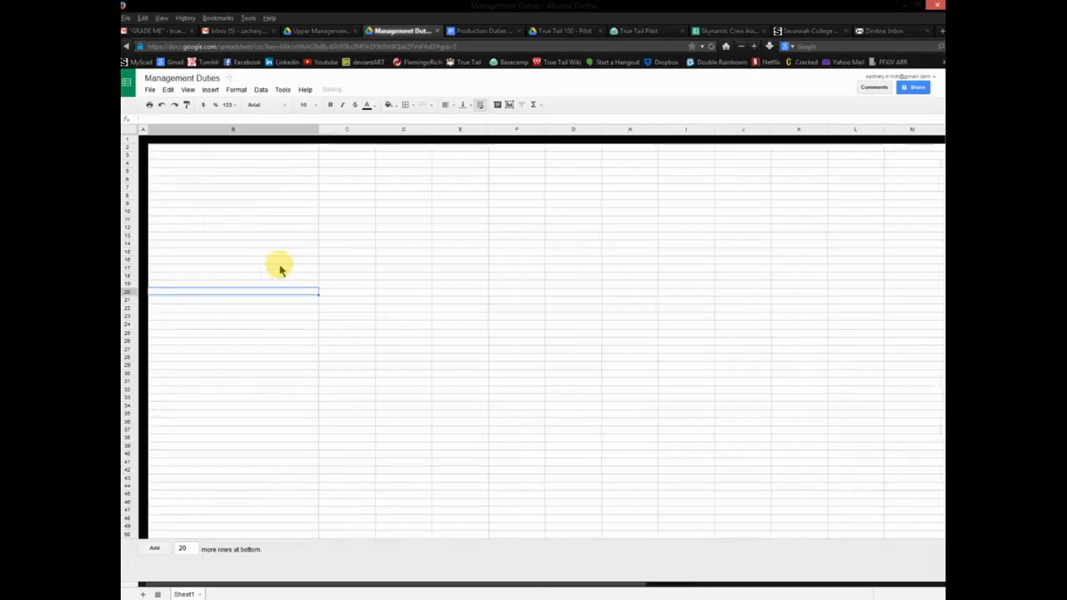
left_click(395, 250)
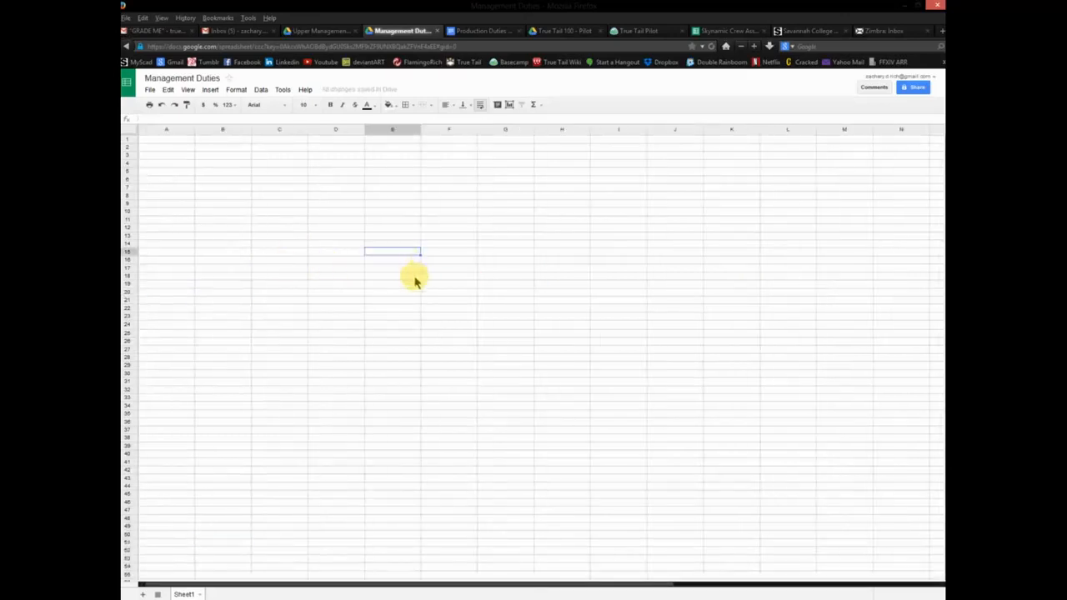
Fill row 1 of the blank sheet black.
left_click(128, 140)
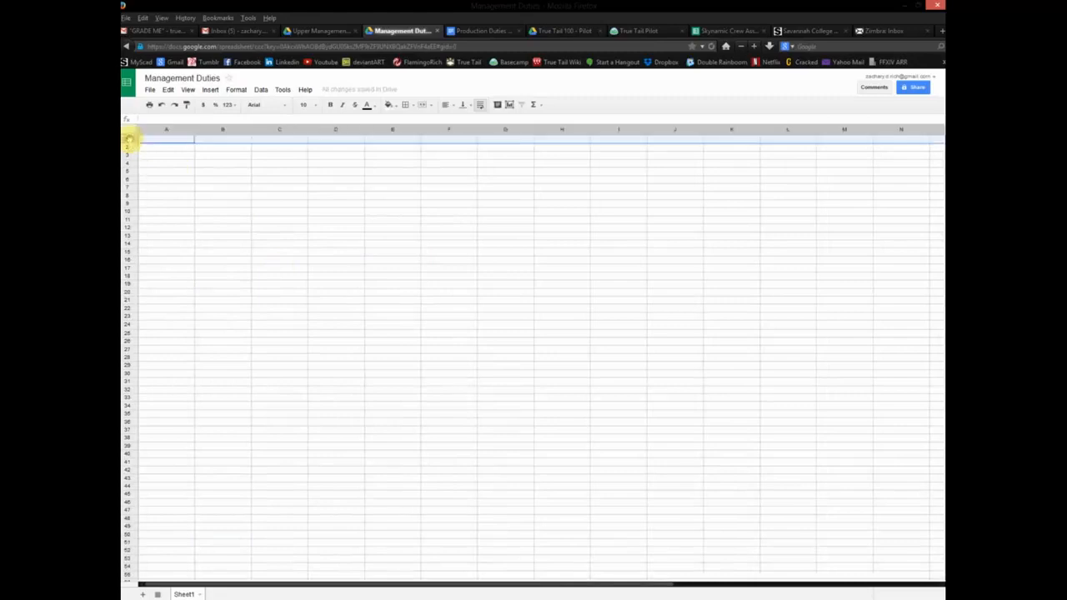
left_click(388, 105)
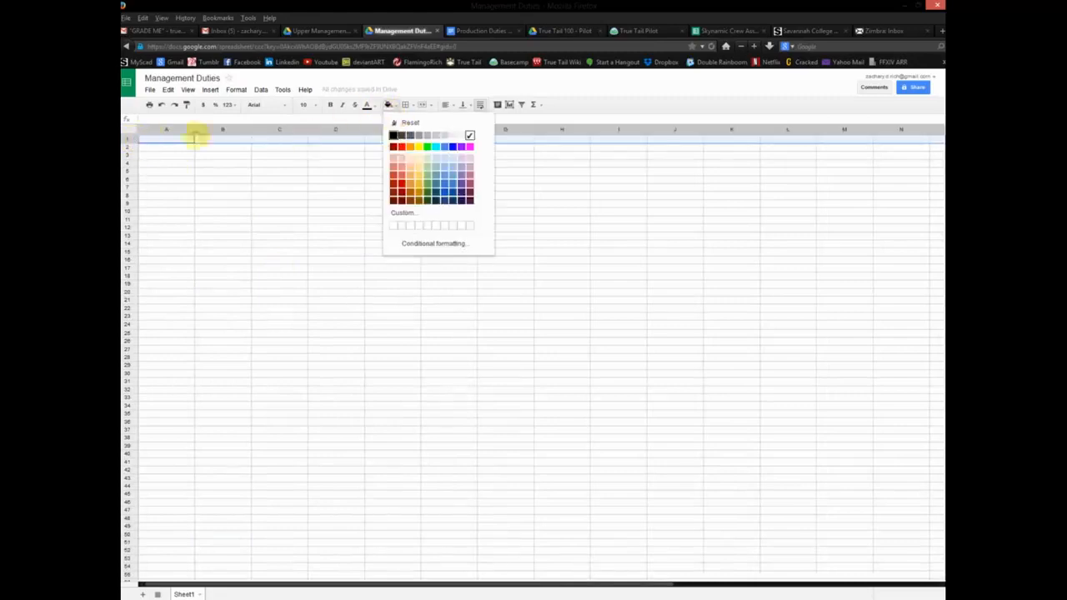
Narrow column A to a thin strip and fill it black.
left_click(174, 130)
left_click_drag(194, 130, 147, 129)
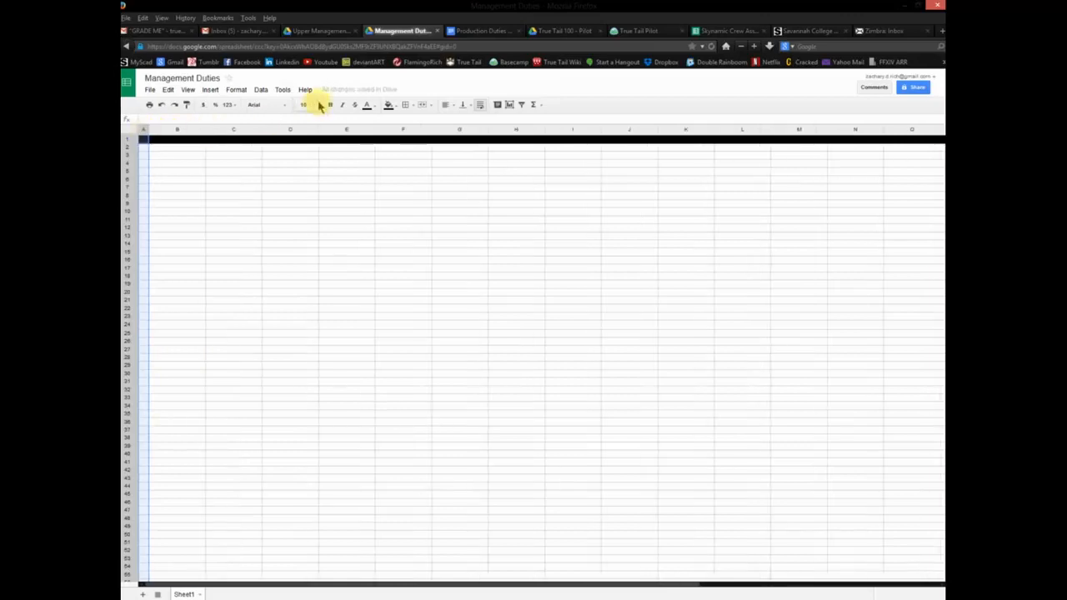
left_click(388, 104)
left_click(393, 136)
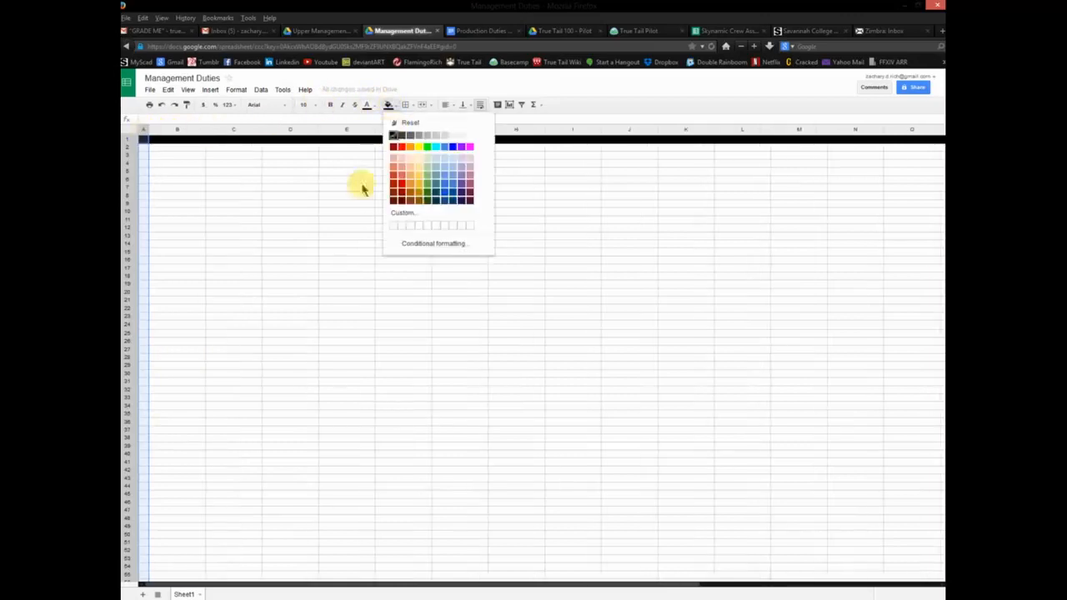
left_click(296, 234)
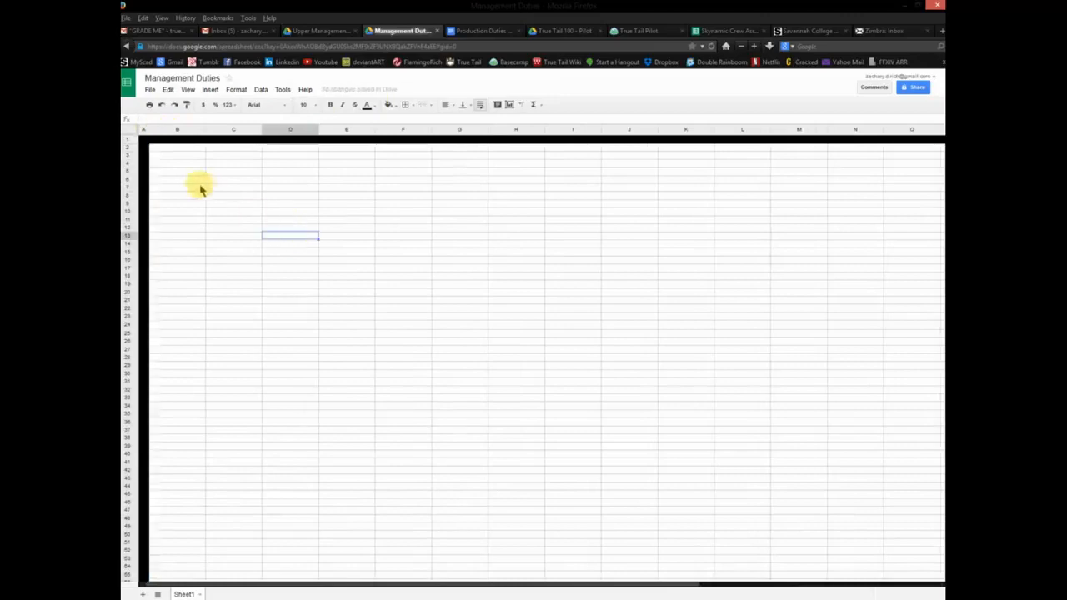
Check the roles in the Production Duties document and enlarge row 2 of the Management Duties sheet to about six times the default height.
left_click(472, 32)
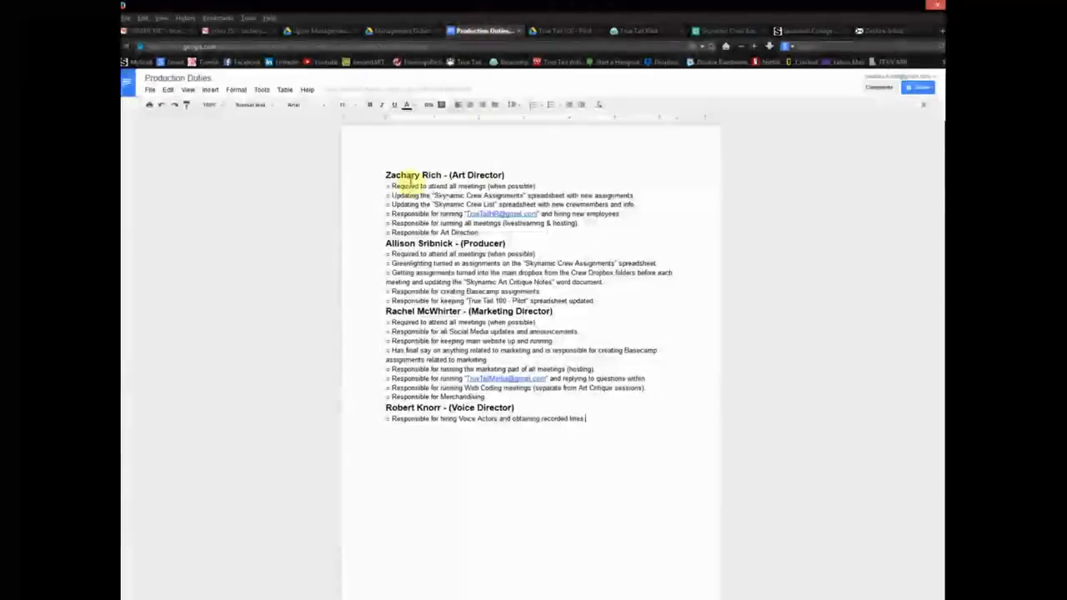
left_click(394, 30)
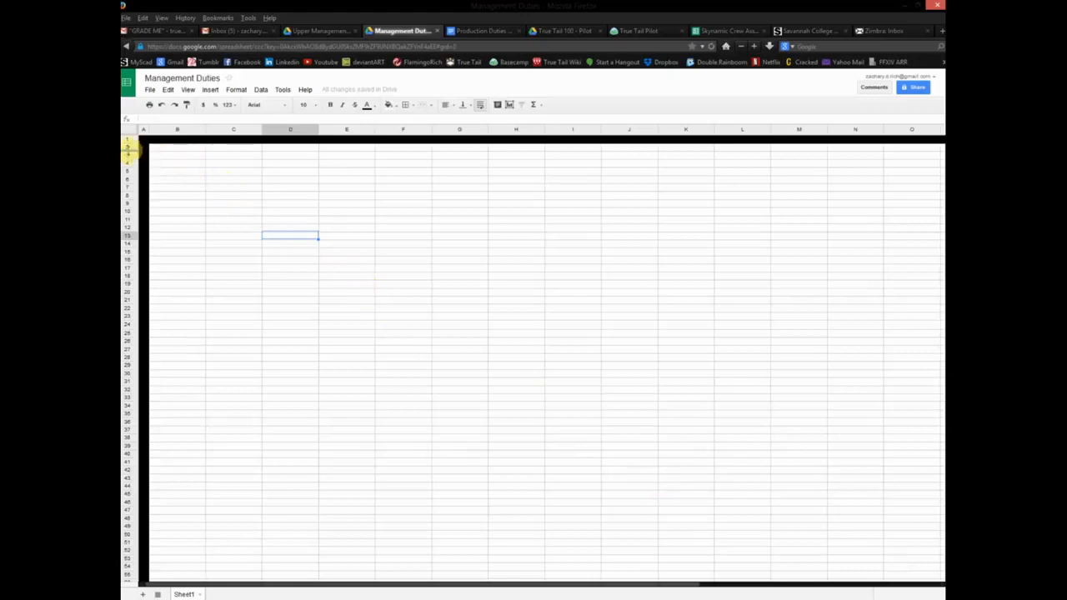
left_click_drag(130, 148, 126, 164)
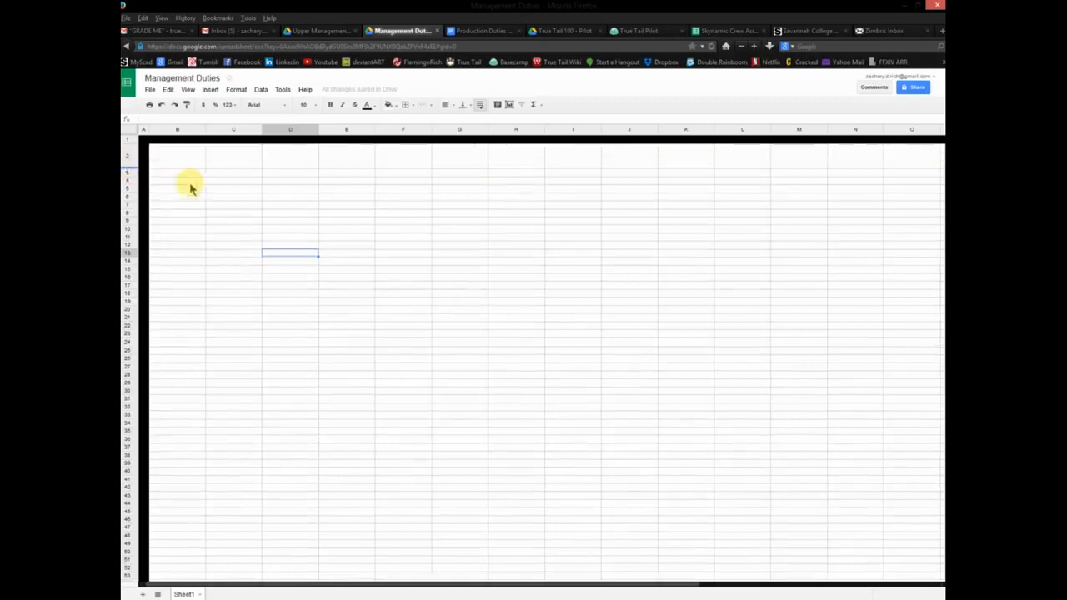
left_click(182, 158)
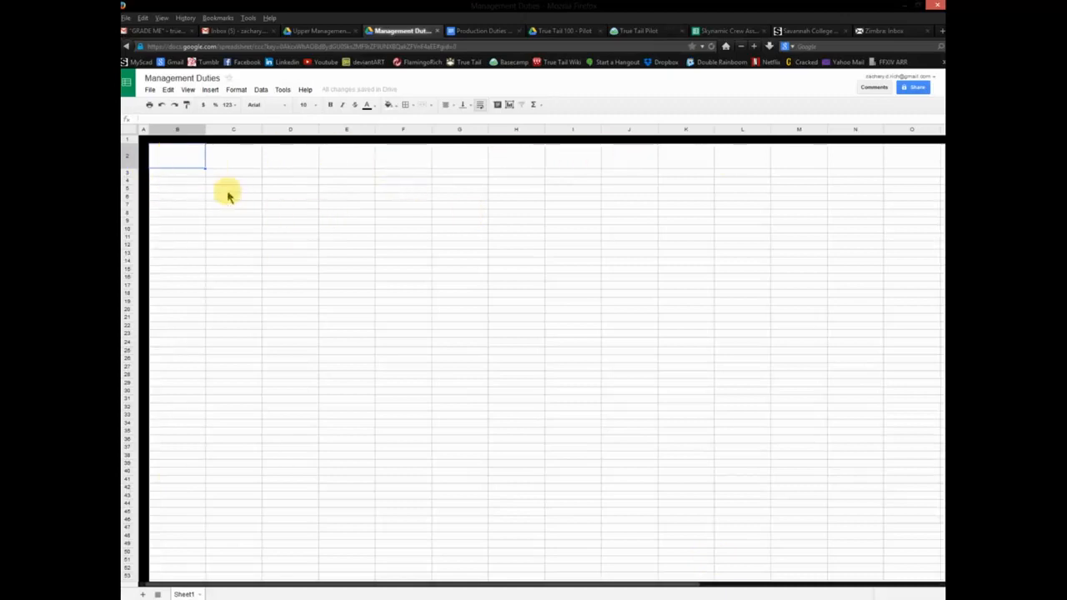
left_click(186, 229)
left_click(186, 158)
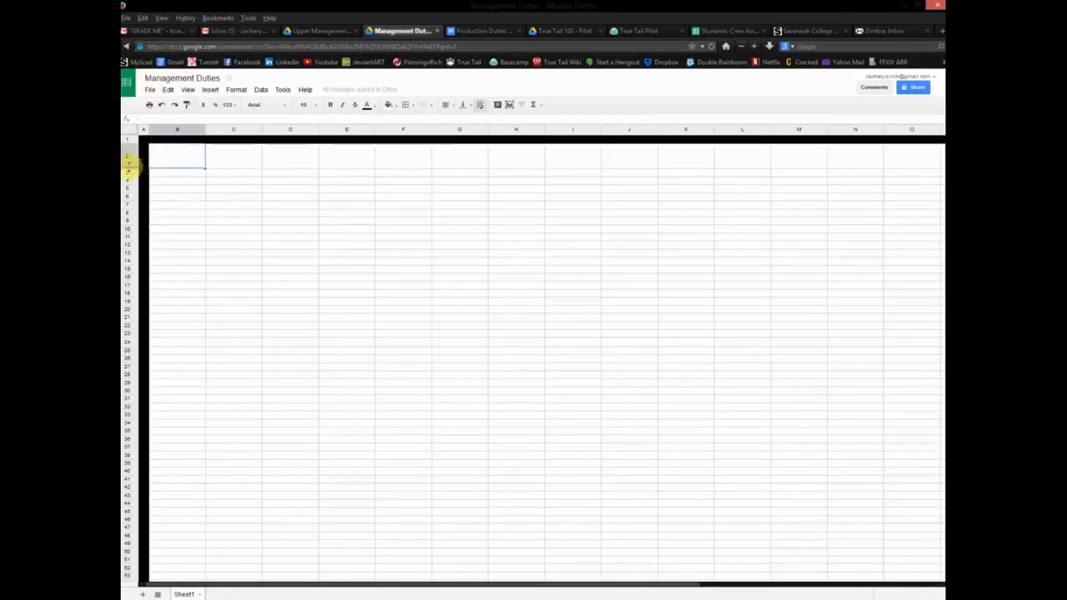
left_click_drag(131, 165, 131, 193)
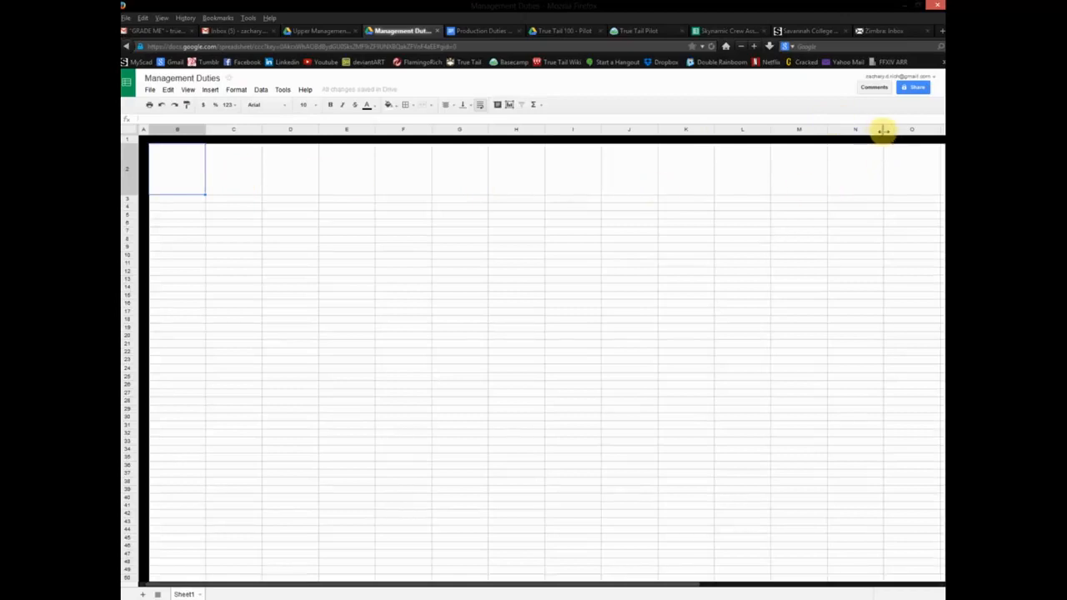
Narrow column N to a thin strip matching column A and fill it black.
left_click_drag(883, 129, 836, 130)
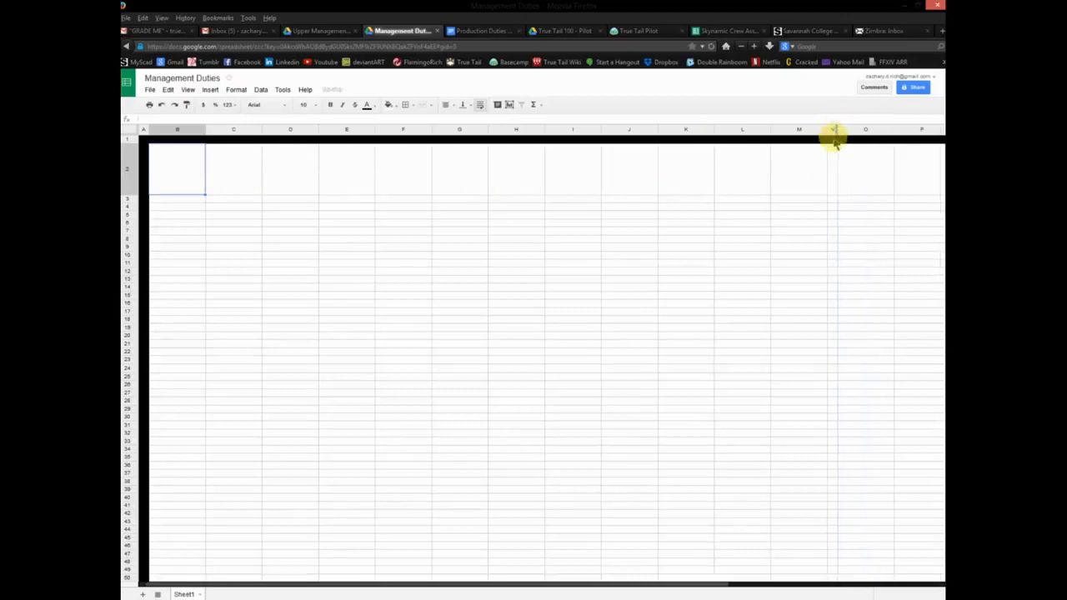
left_click(832, 129)
left_click(389, 105)
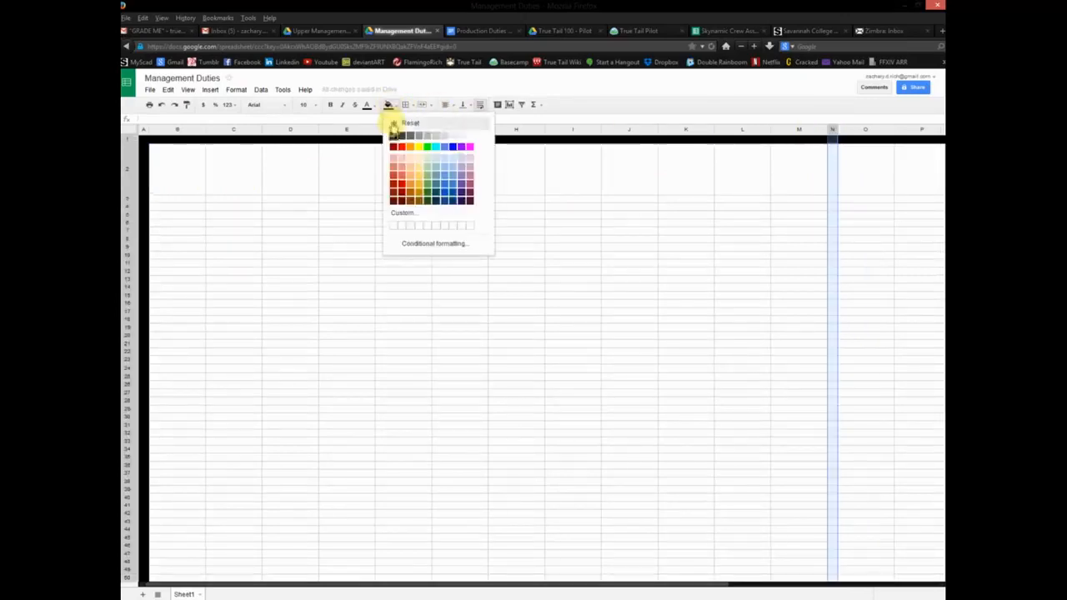
left_click(393, 136)
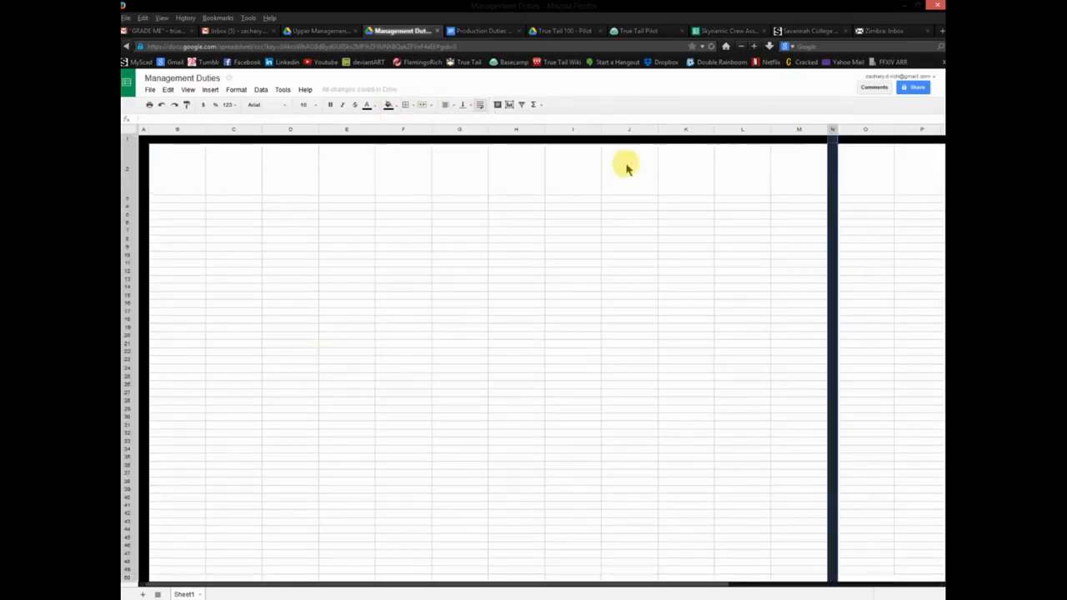
left_click(604, 179)
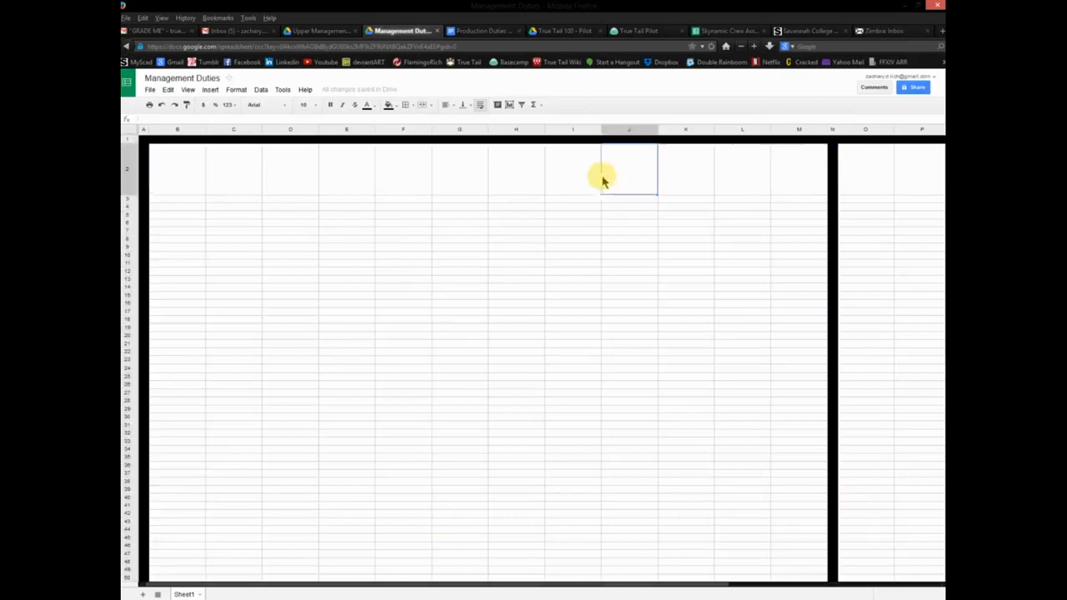
Fill row 3 of the Management Duties sheet black.
left_click(127, 199)
left_click(388, 105)
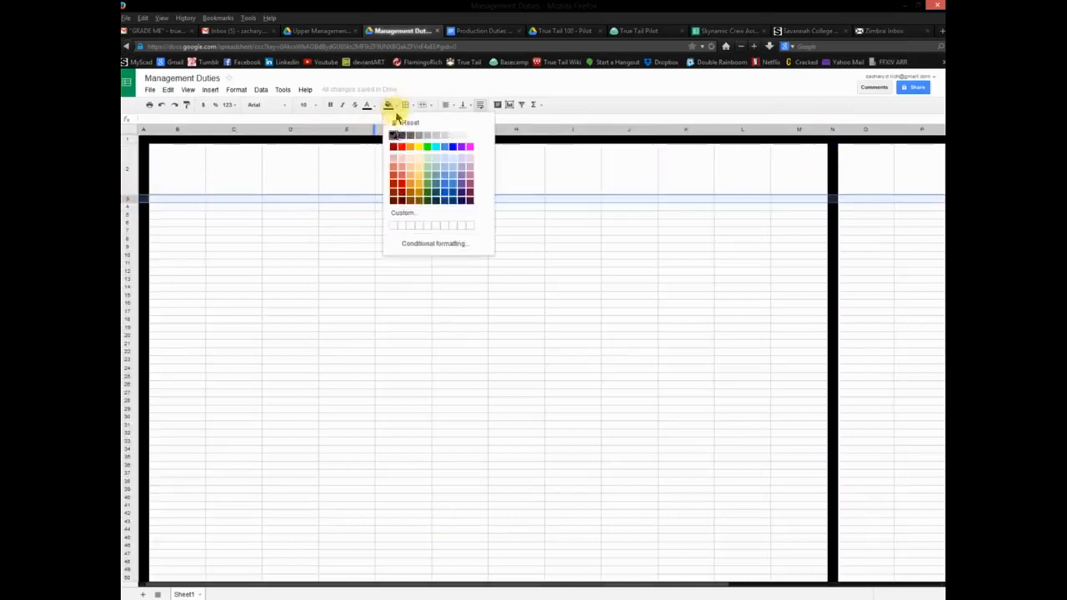
left_click(395, 136)
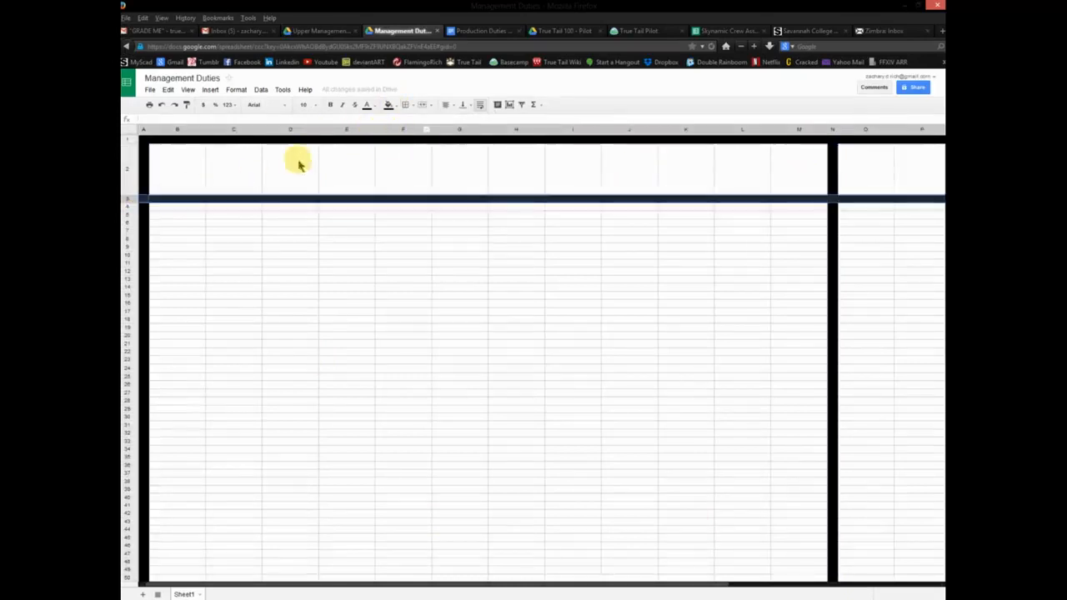
Enlarge row 4 to about three times the default height and row 5 to about twice the default height.
left_click(178, 210)
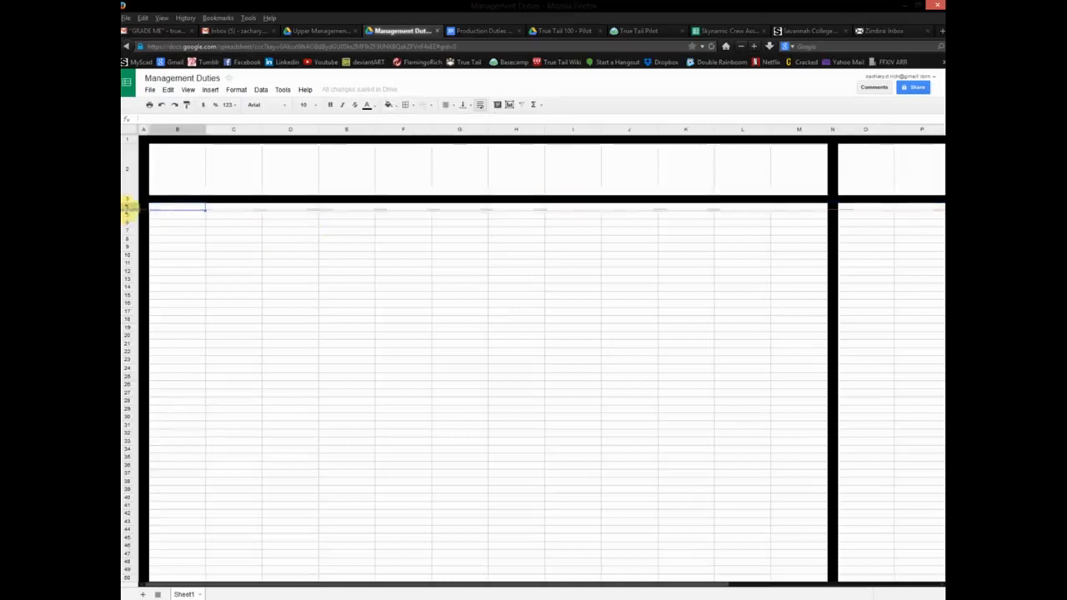
left_click_drag(128, 208, 130, 222)
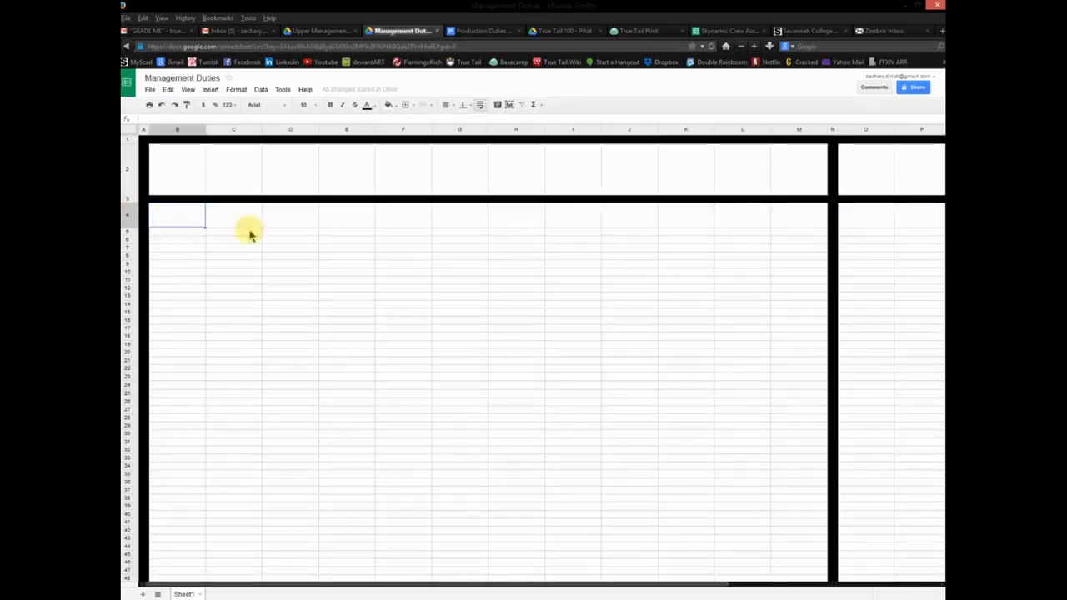
left_click(220, 232)
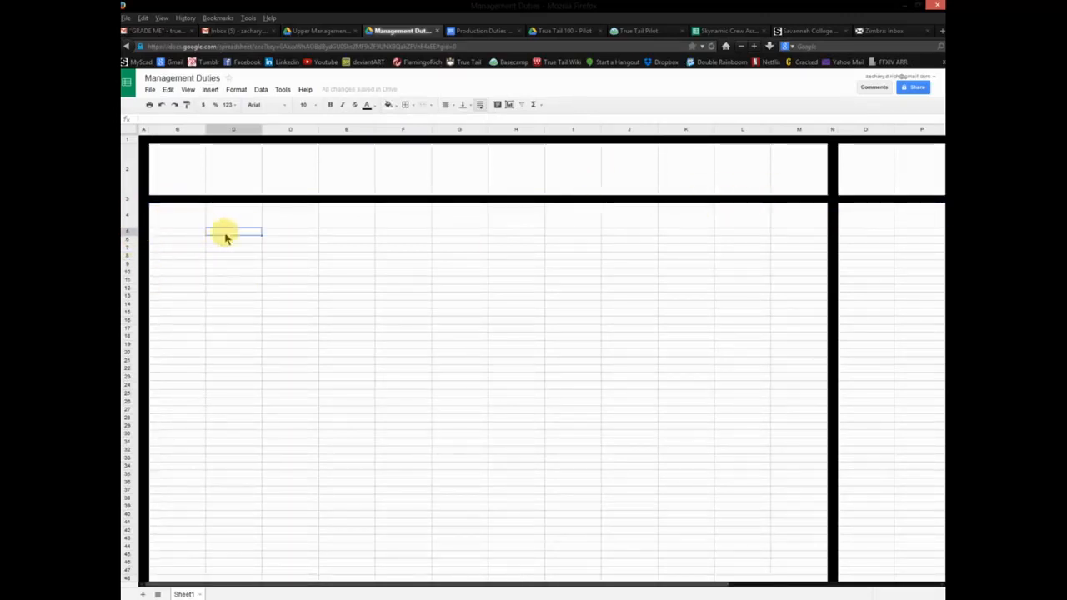
left_click_drag(129, 235, 129, 244)
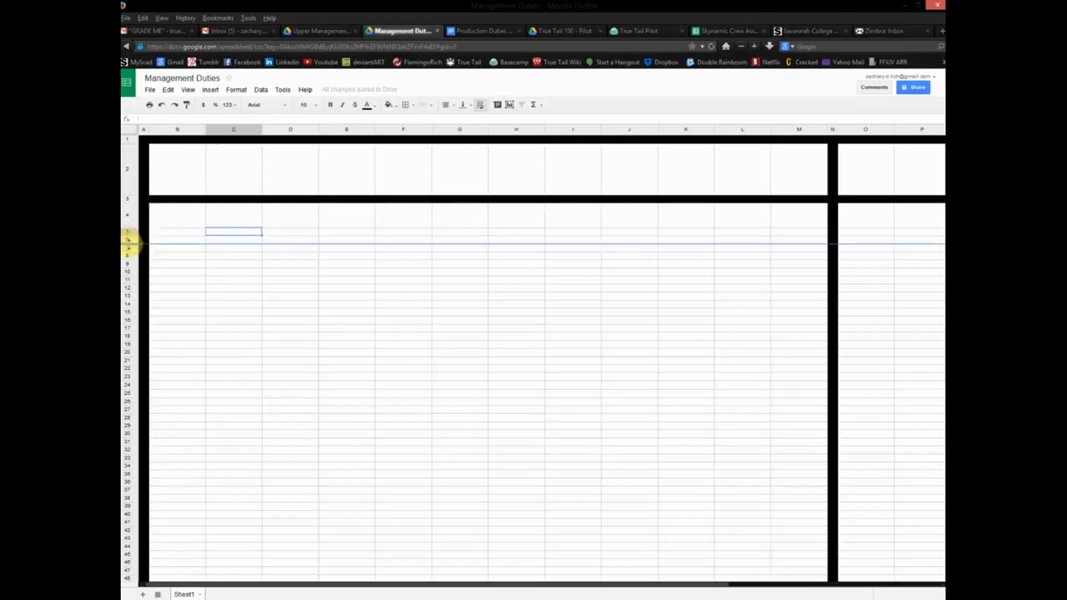
left_click_drag(129, 242, 130, 244)
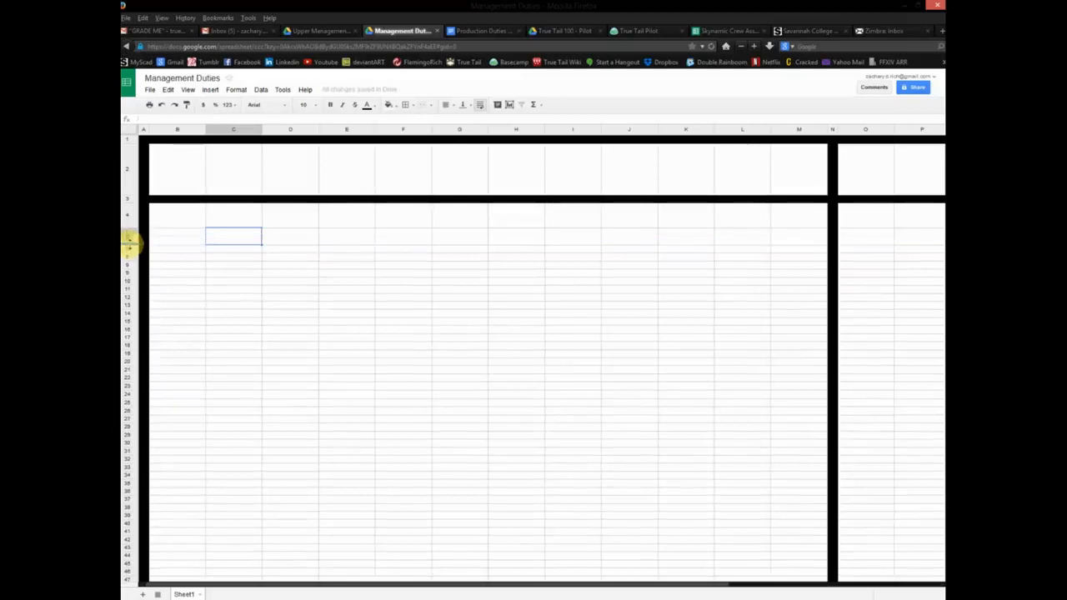
left_click(408, 236)
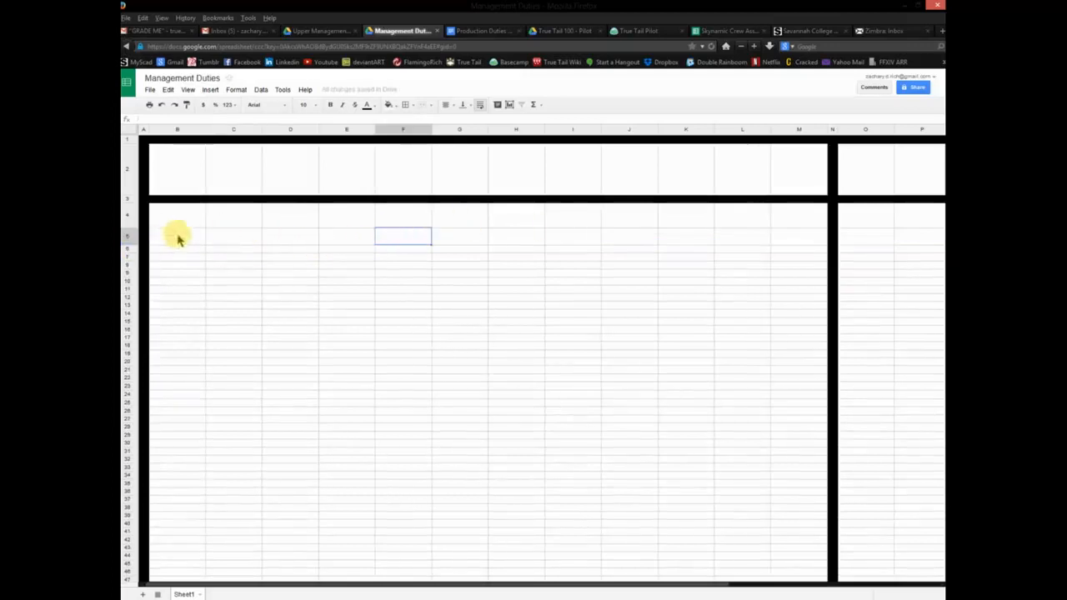
Insert one row below row 5 with the same enlarged height.
left_click(128, 236)
right_click(127, 236)
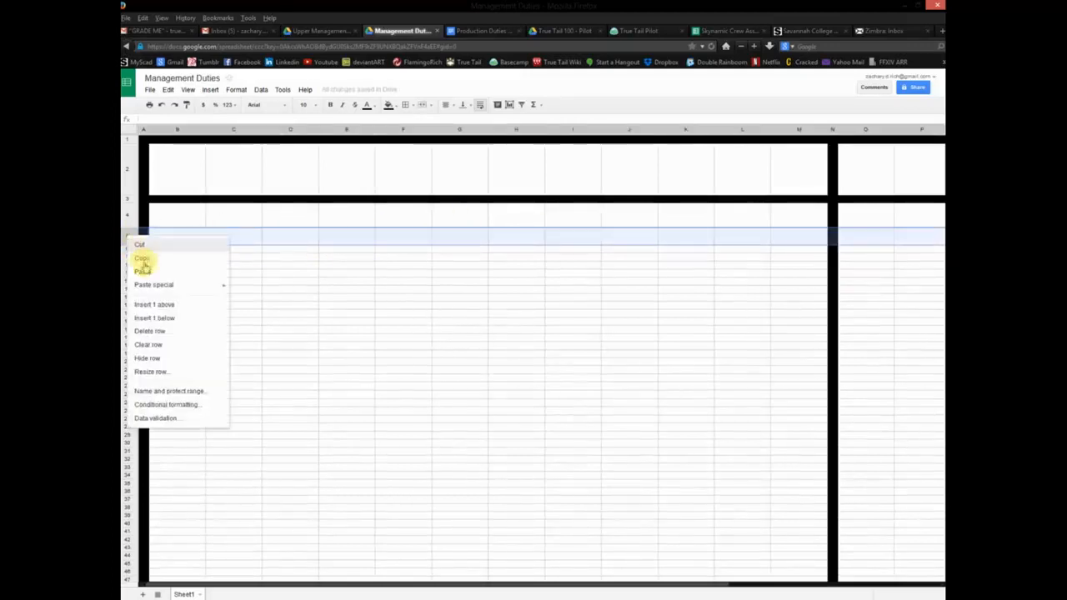
left_click(156, 319)
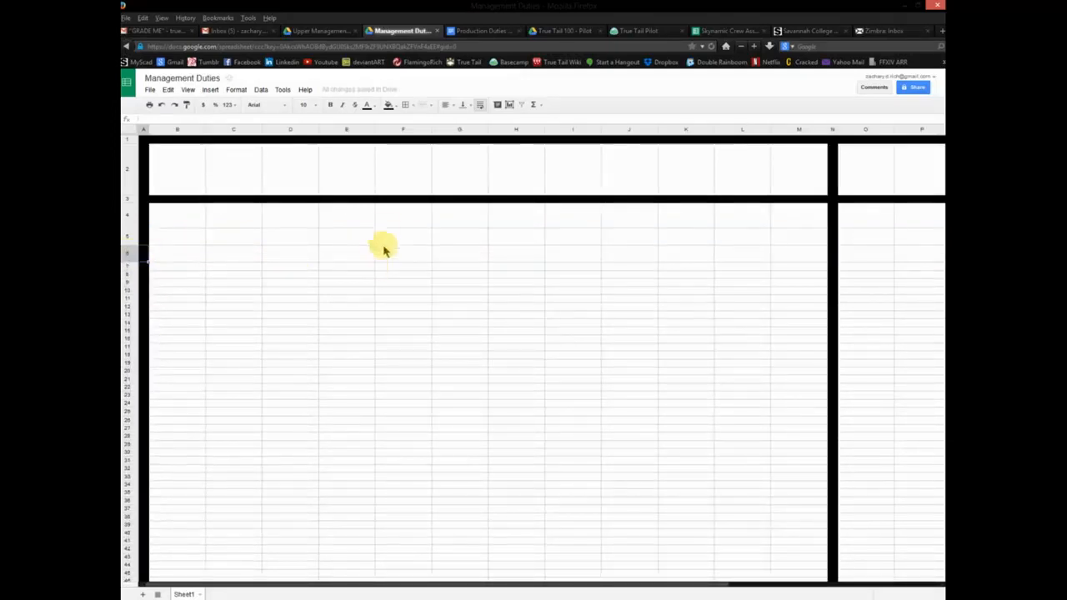
Delete rows 7 to 101 from the sheet.
left_click(128, 265)
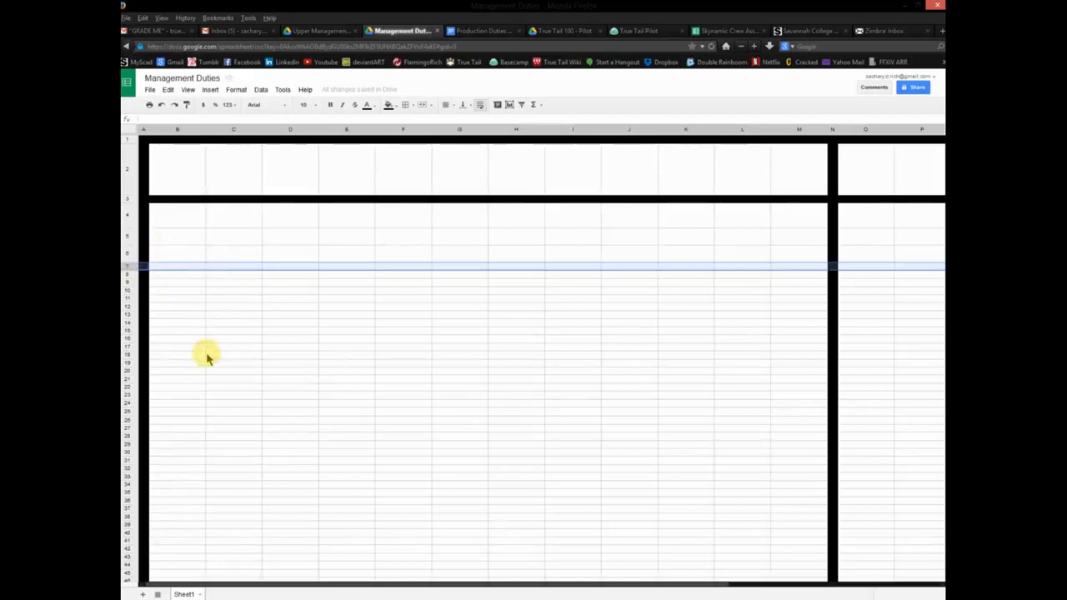
scroll(208, 358, "down", 10)
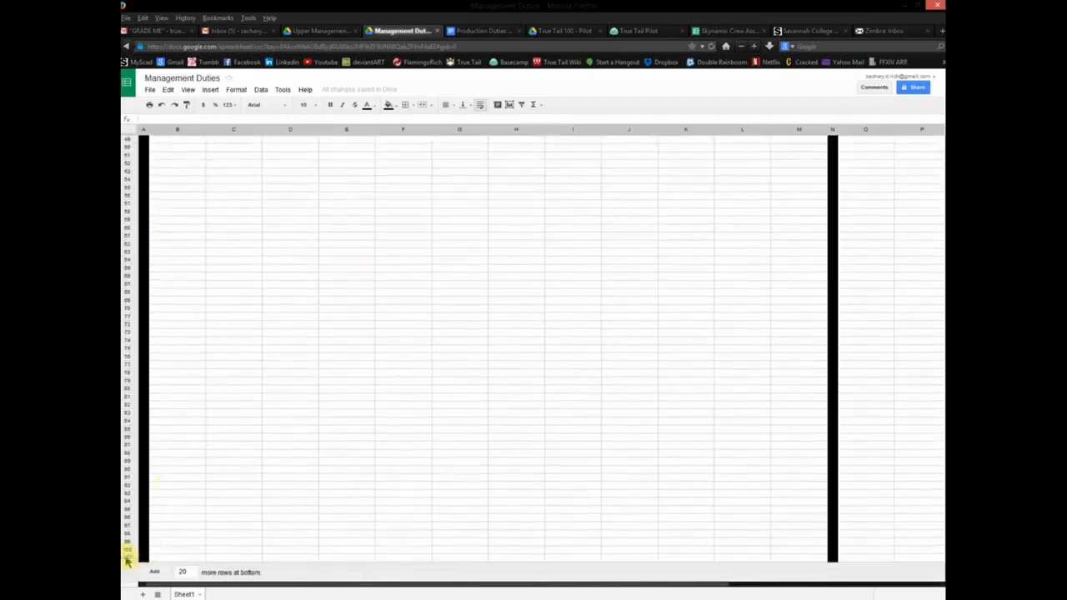
left_click(127, 557, "shift")
right_click(127, 557)
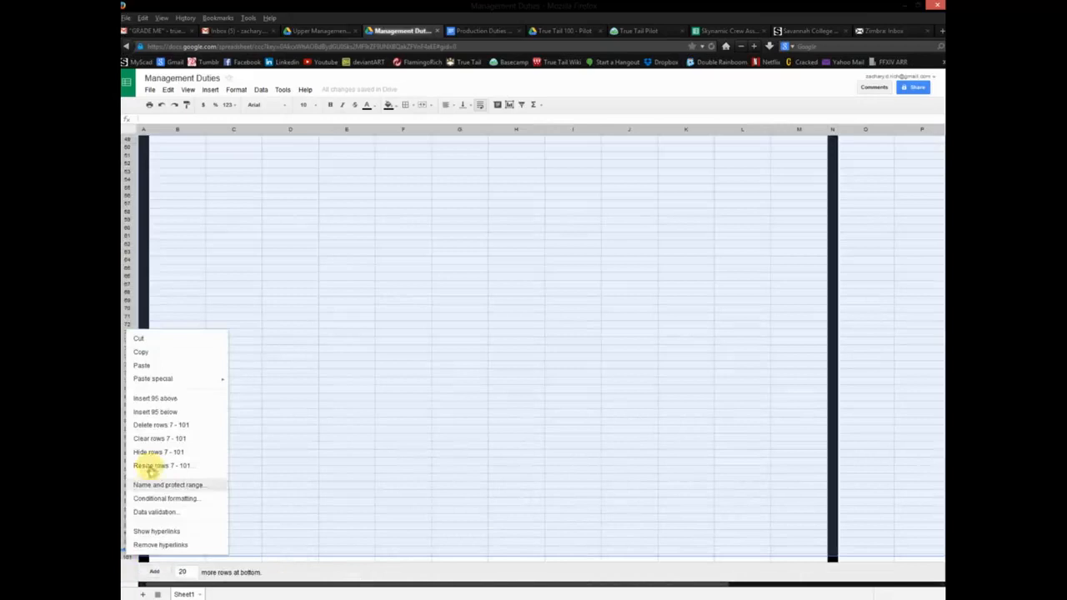
left_click(156, 427)
left_click(237, 211)
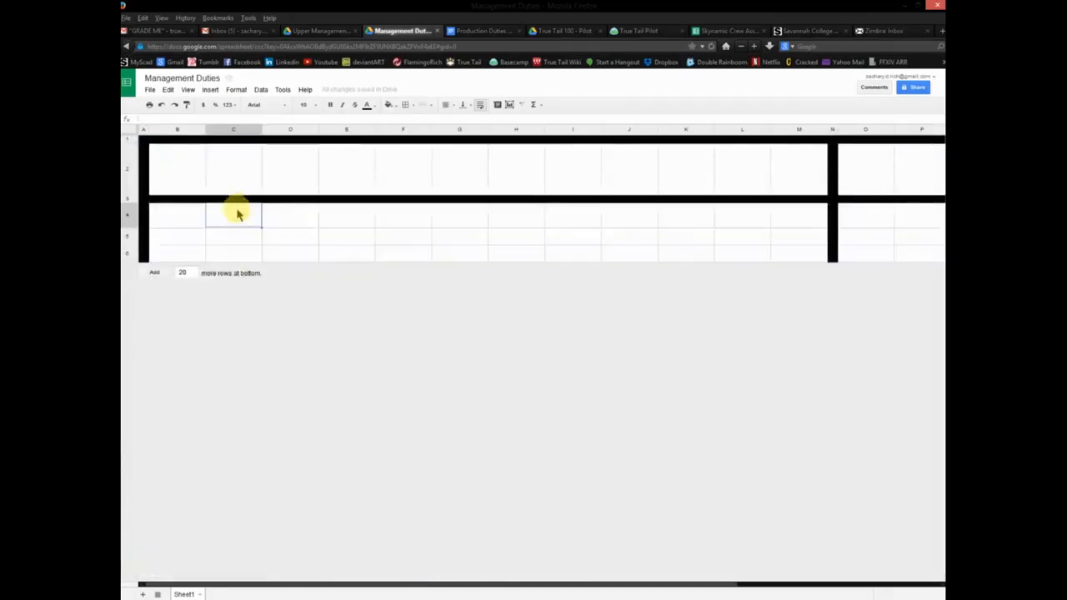
Insert one row below row 6, and add 20 more rows at the end of the sheet.
left_click(129, 254)
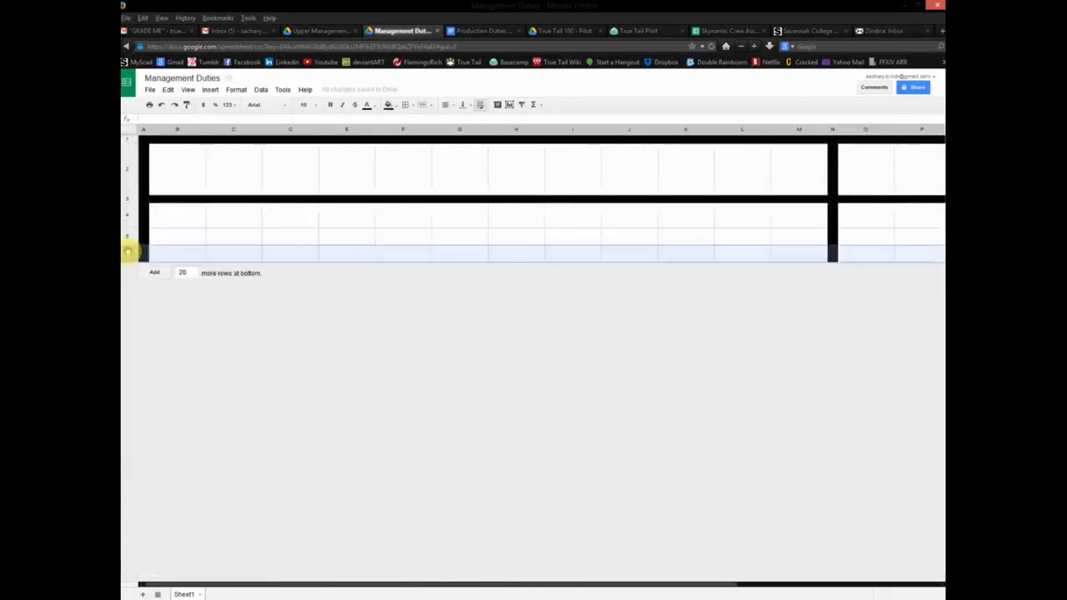
left_click(181, 213)
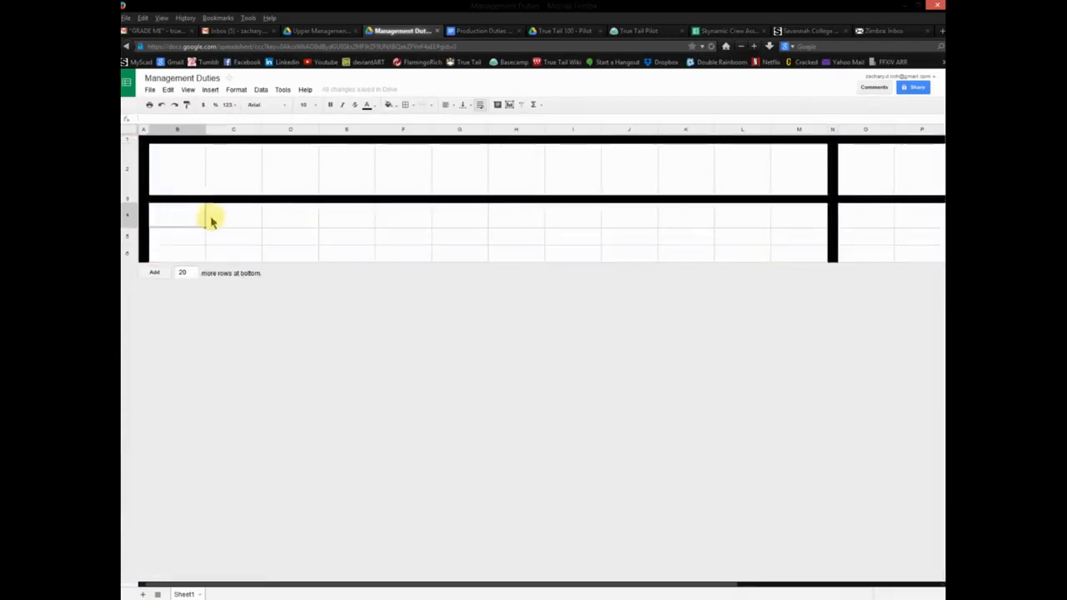
left_click(130, 254)
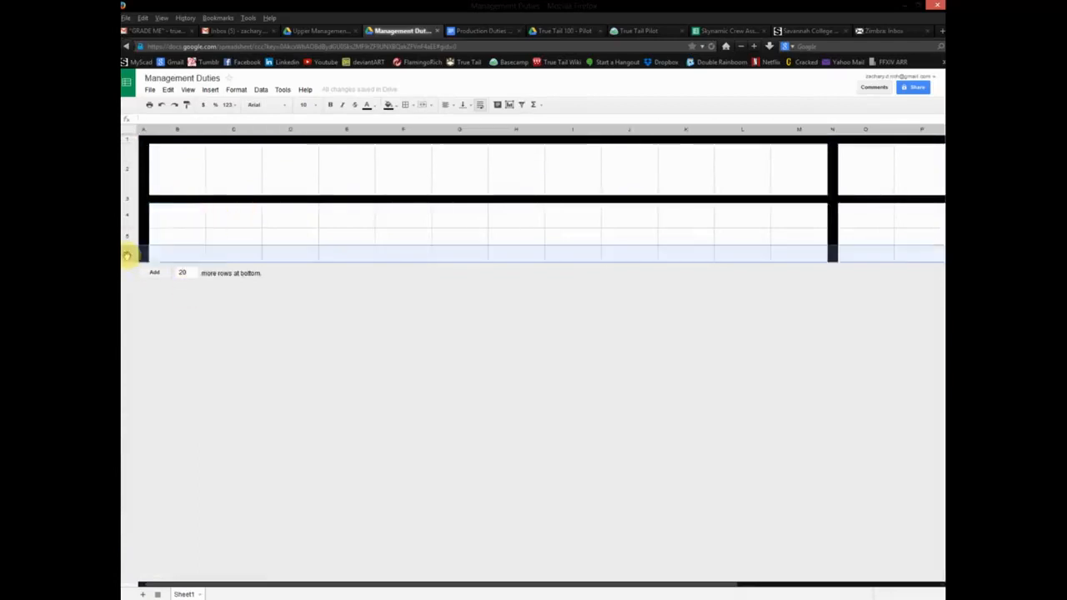
right_click(130, 254)
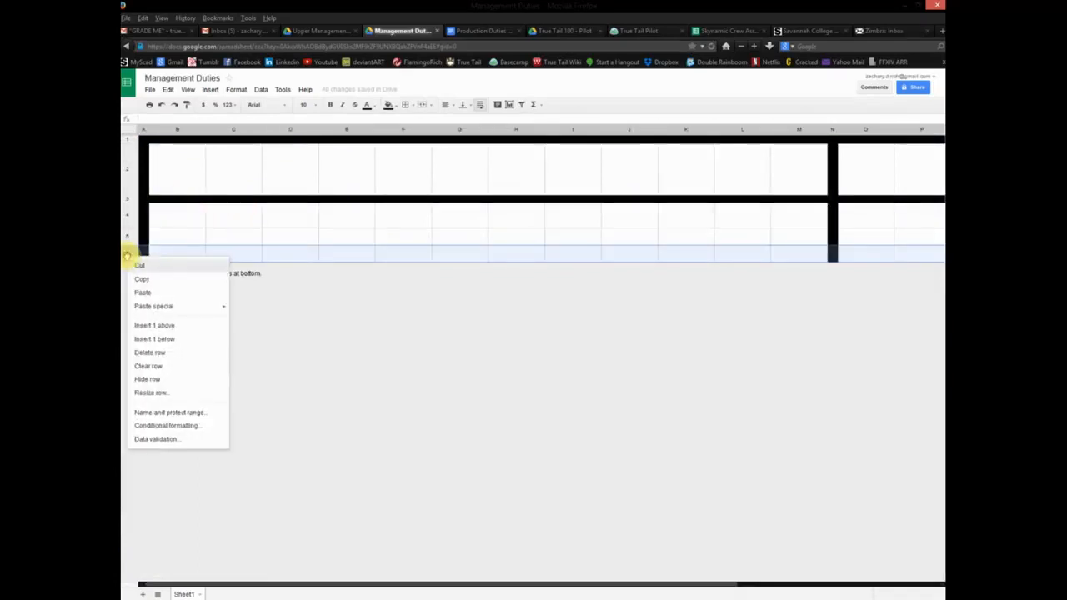
left_click(158, 340)
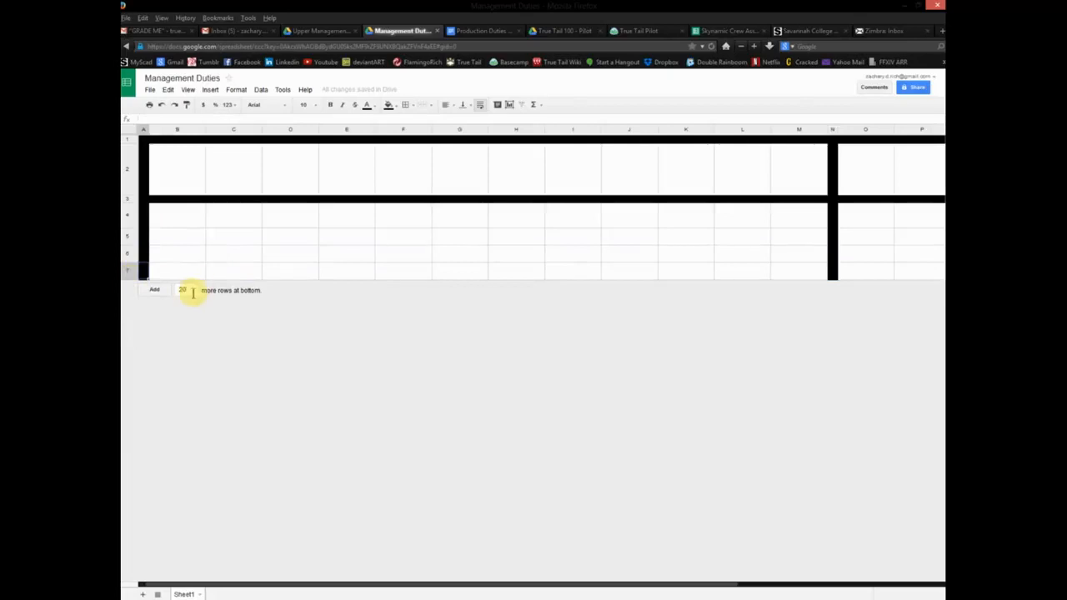
left_click(153, 290)
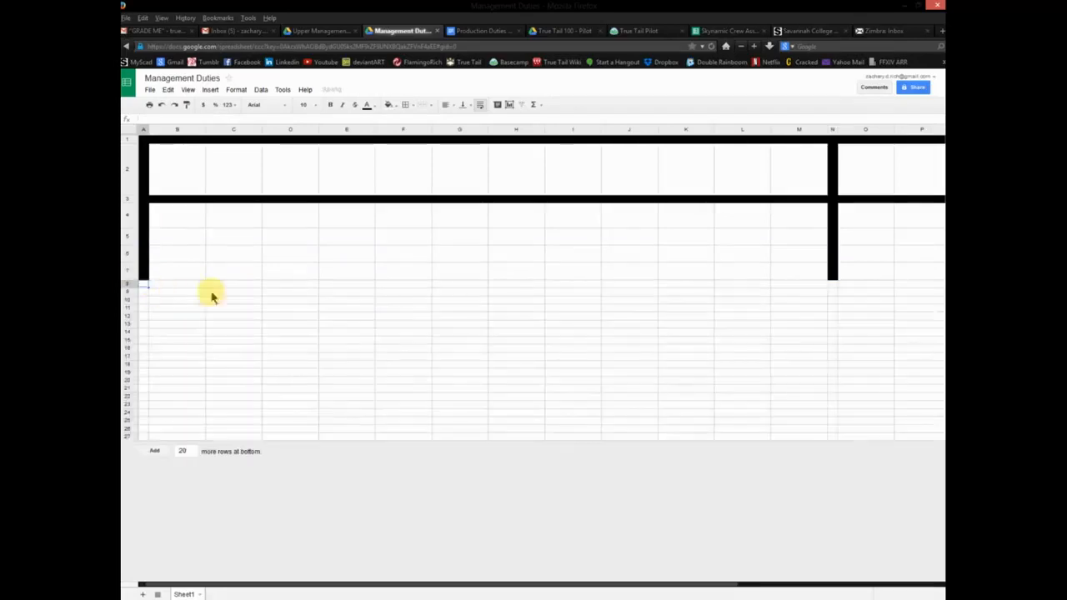
left_click(233, 307)
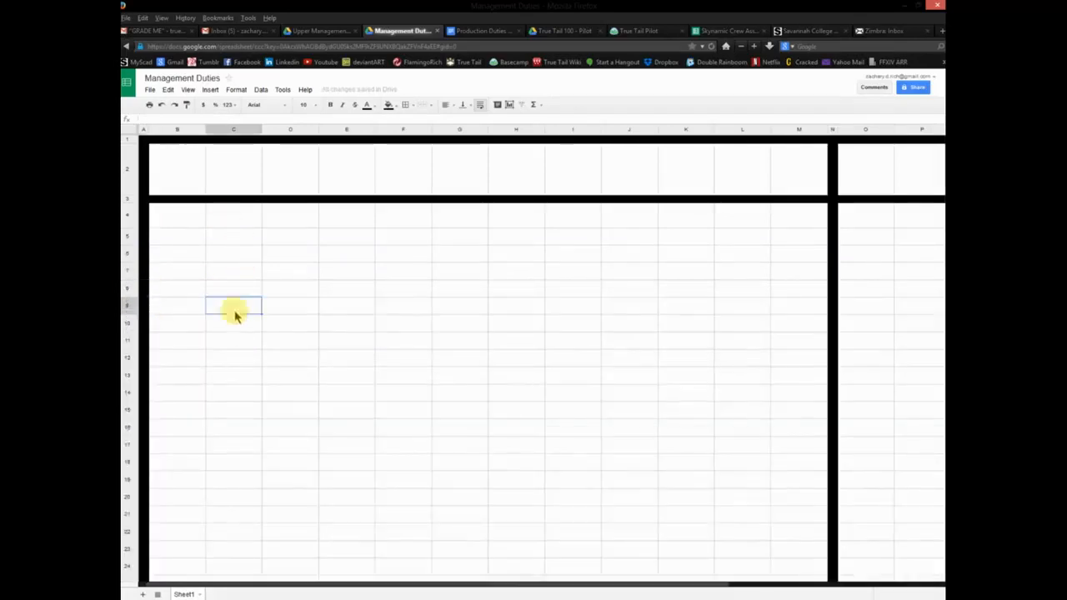
scroll(267, 358, "down", 2)
scroll(250, 366, "up", 2)
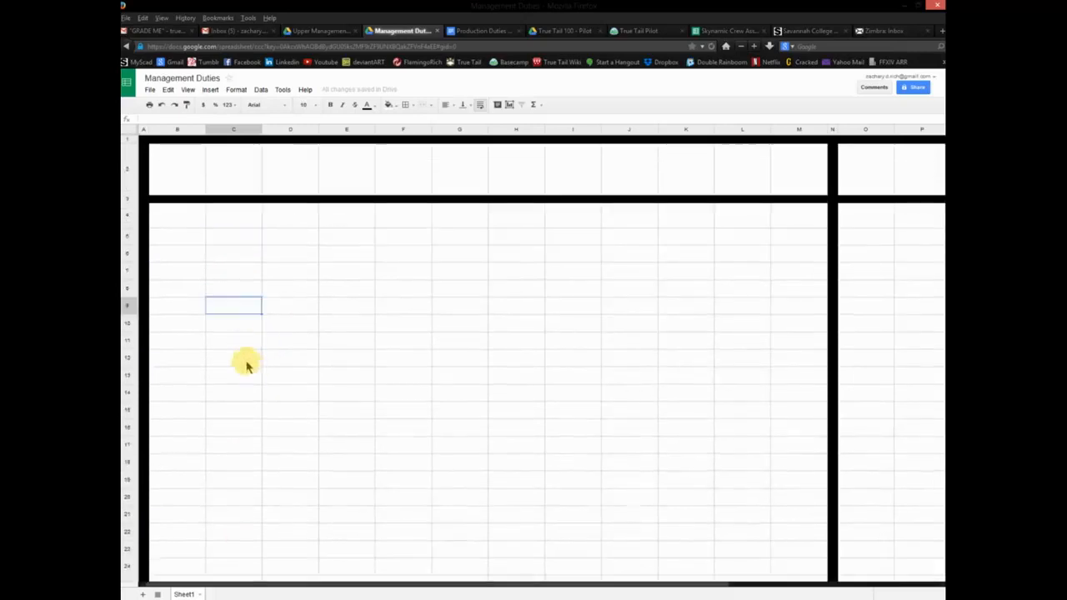
Enlarge row 7 to about one and a half times the height of its neighbouring rows.
left_click(171, 217)
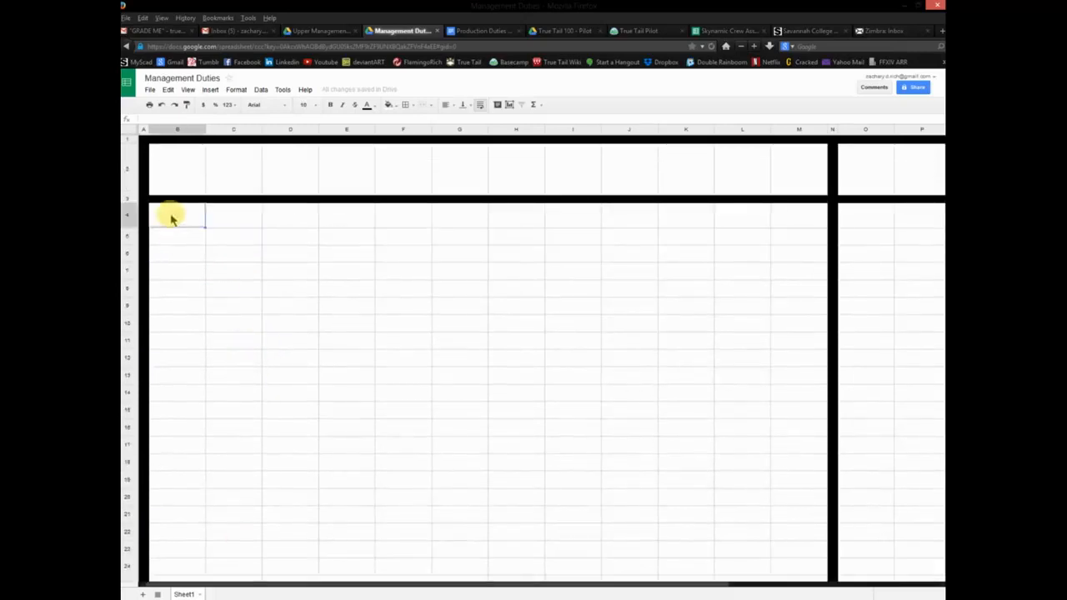
left_click(128, 216)
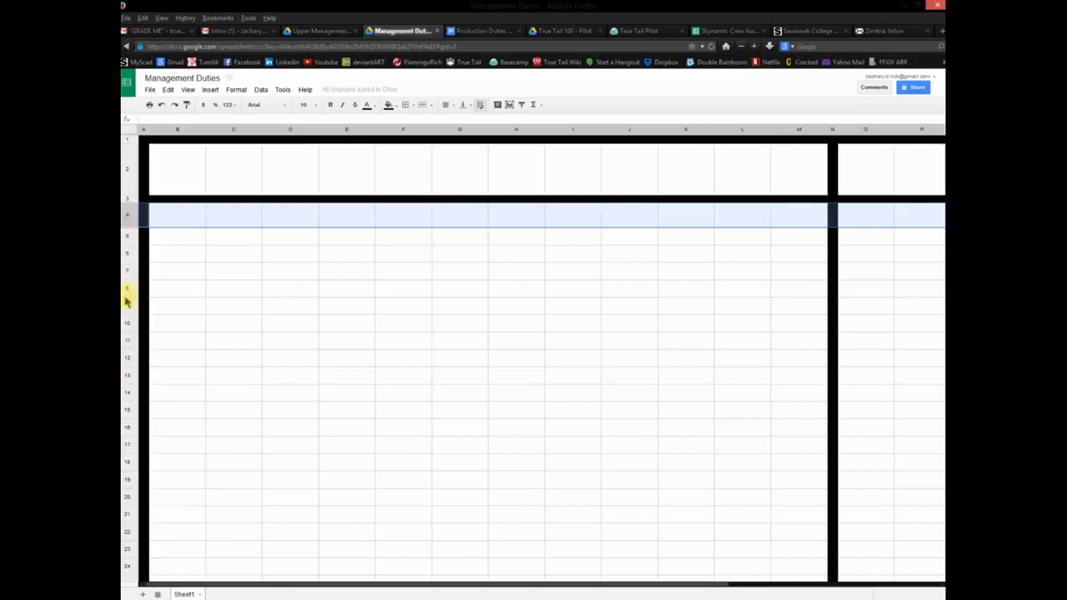
left_click(177, 258)
left_click_drag(129, 283, 130, 290)
left_click(302, 274)
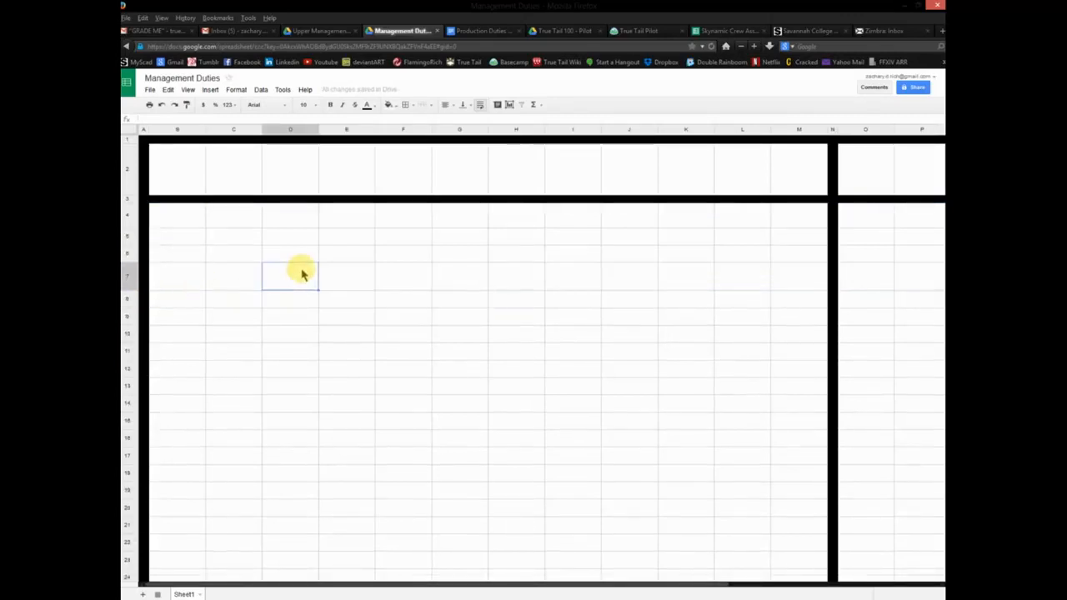
Delete row 4, directly below the black divider row.
left_click(128, 216)
right_click(125, 218)
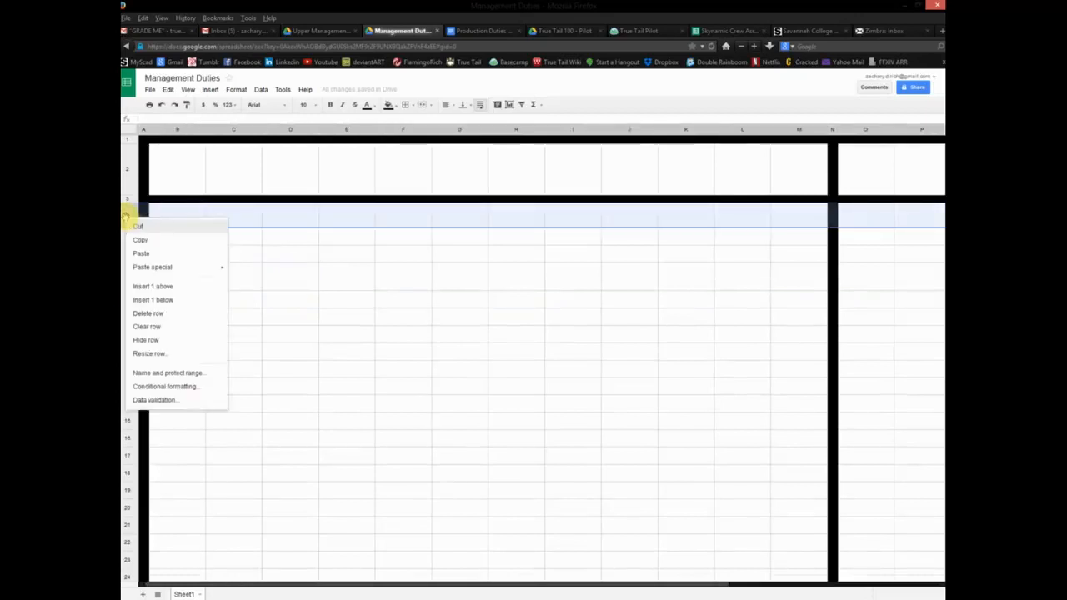
left_click(150, 313)
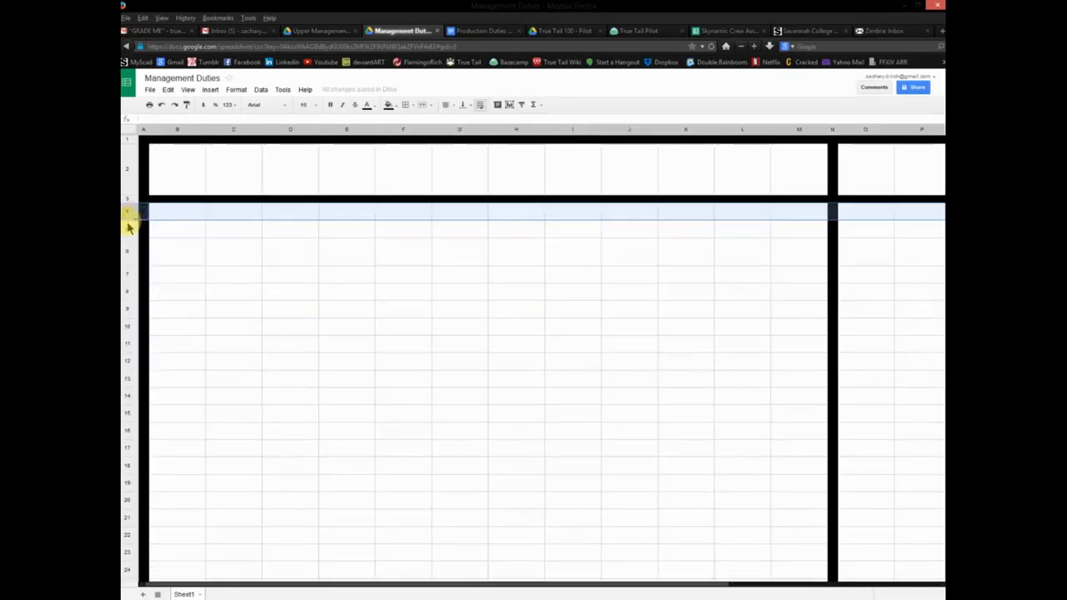
Enlarge rows 4, 8 and 10 to match the taller row 6, alternating taller and shorter rows.
left_click_drag(128, 219, 129, 232)
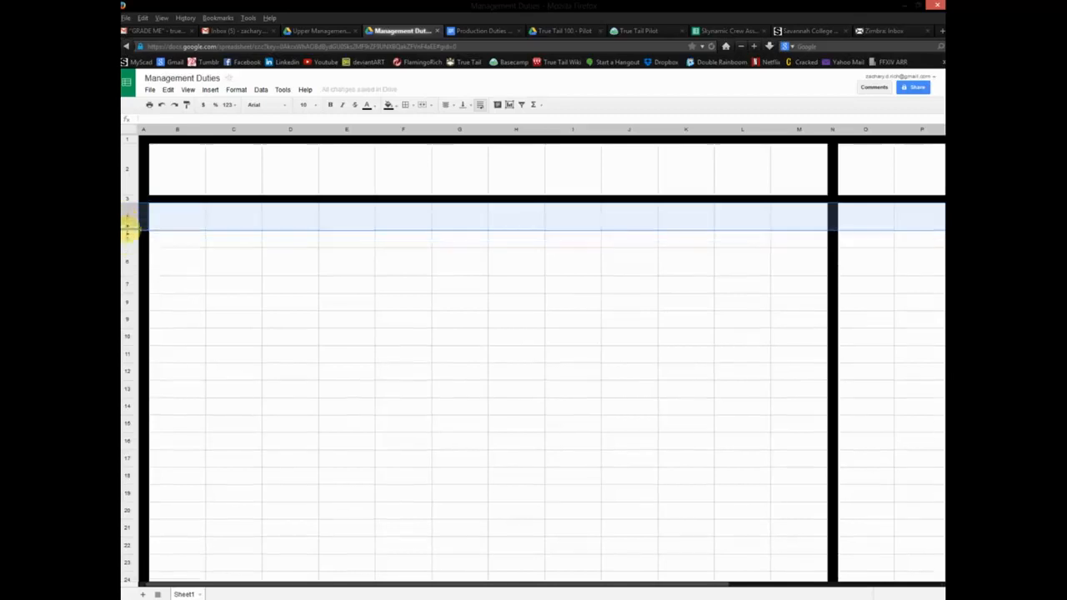
left_click(310, 217)
left_click(178, 240)
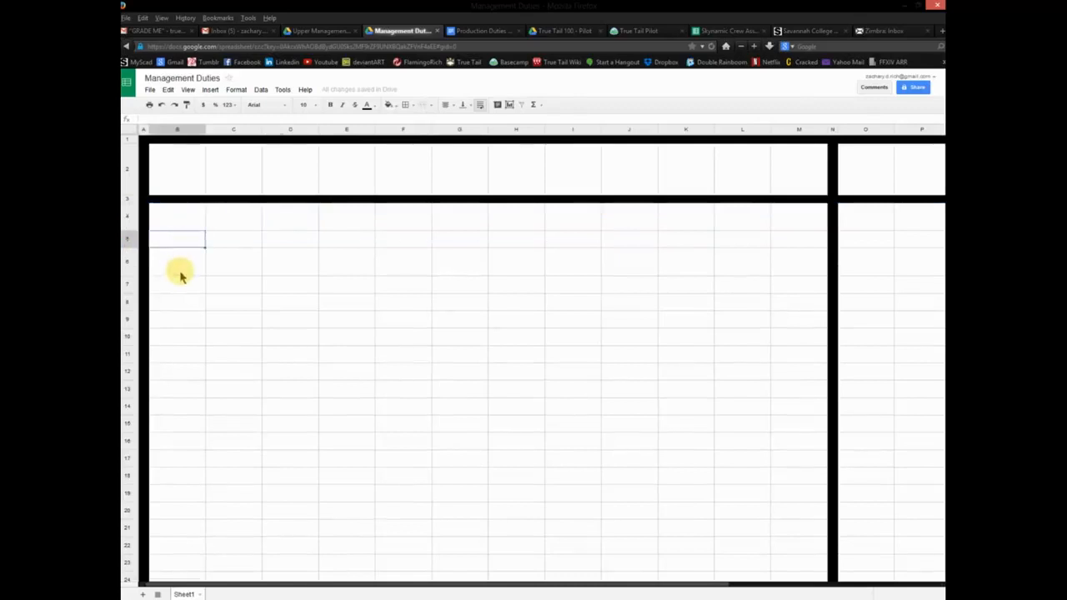
left_click(179, 272)
left_click(171, 287)
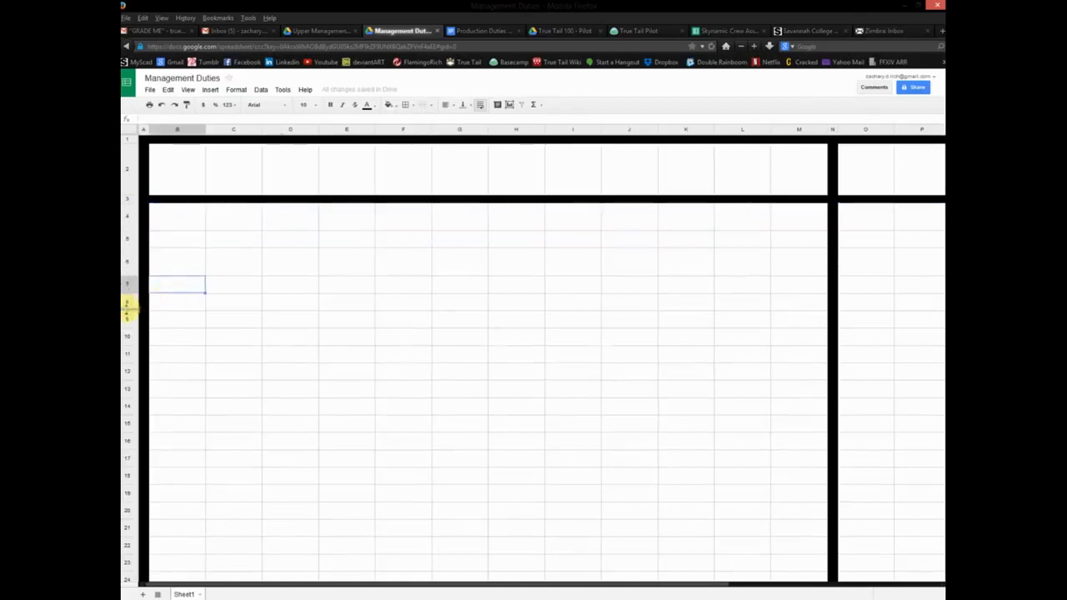
left_click_drag(127, 308, 126, 318)
left_click(194, 311)
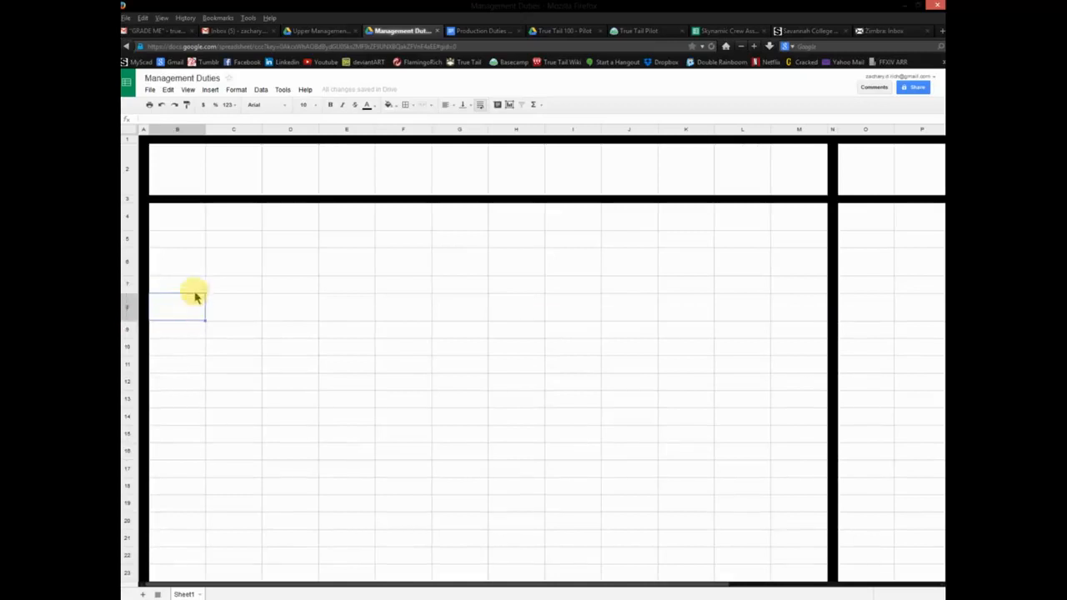
left_click(127, 348)
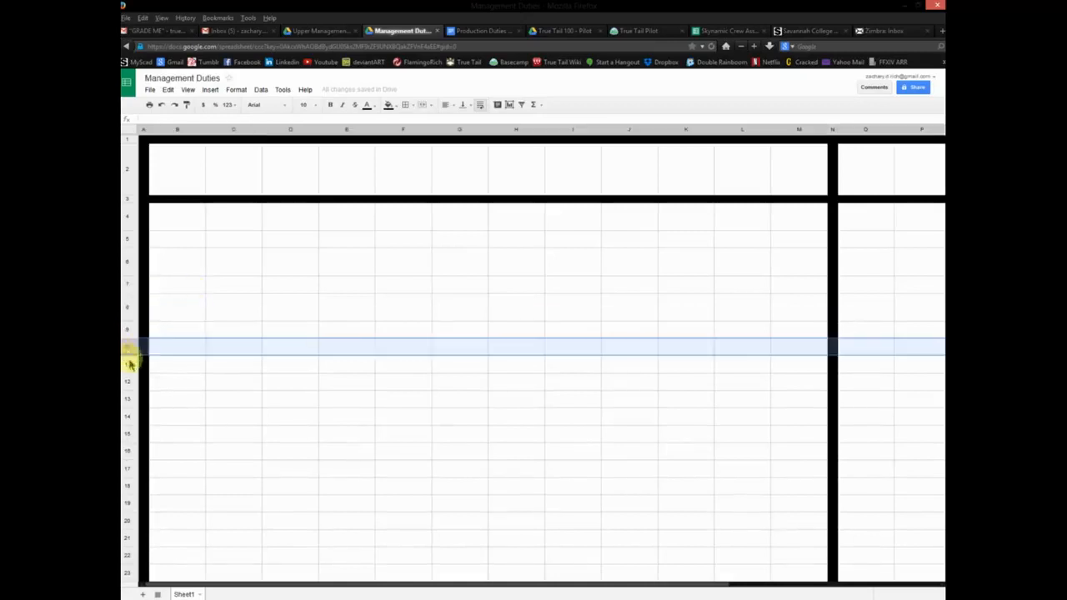
left_click_drag(127, 355, 127, 364)
Shrink row 12 to a thin strip about as tall as the black divider row 3.
left_click(130, 394)
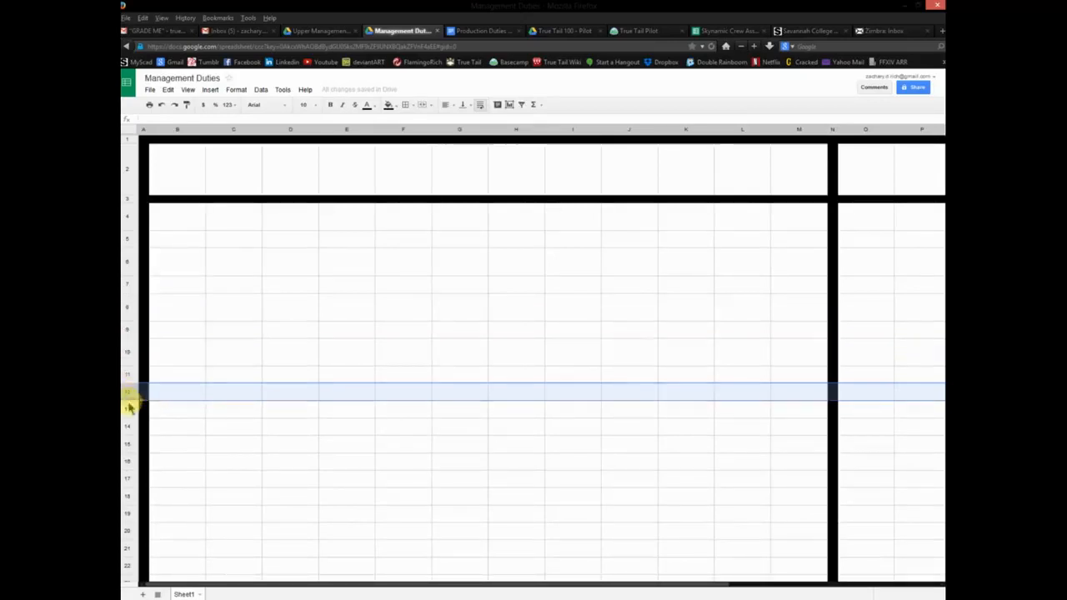
left_click_drag(127, 399, 131, 391)
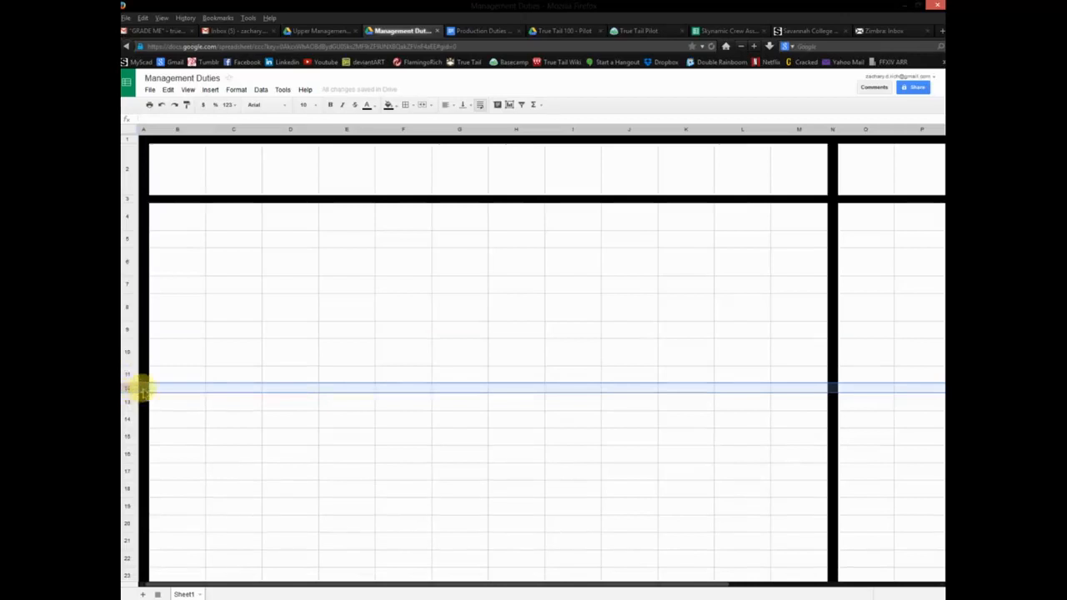
right_click(142, 389)
left_click(138, 389)
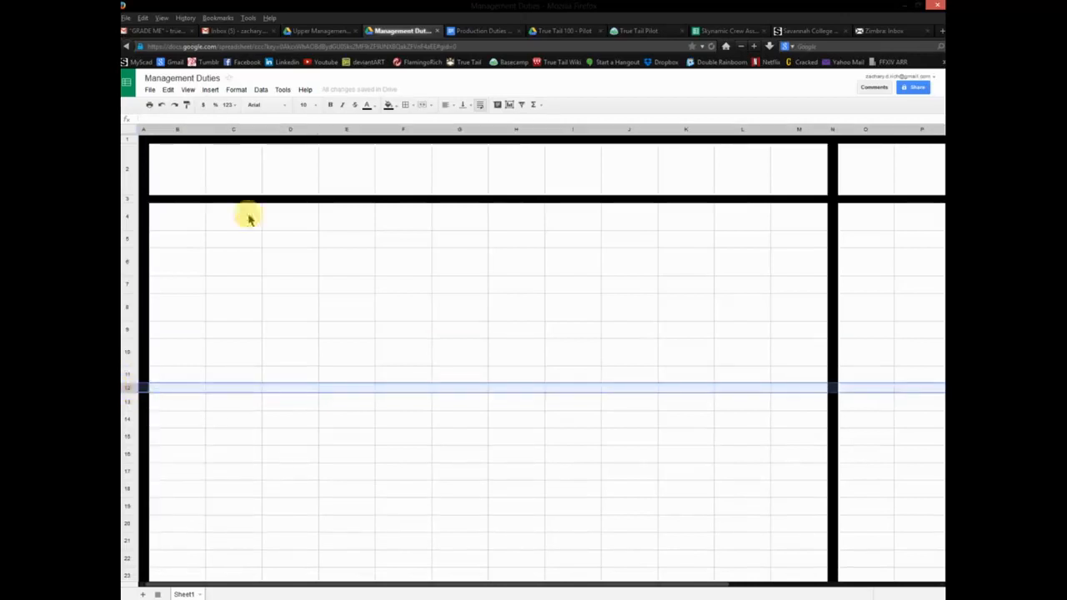
Fill the thin row 12 with black and delete every row below it.
left_click(388, 106)
left_click(394, 136)
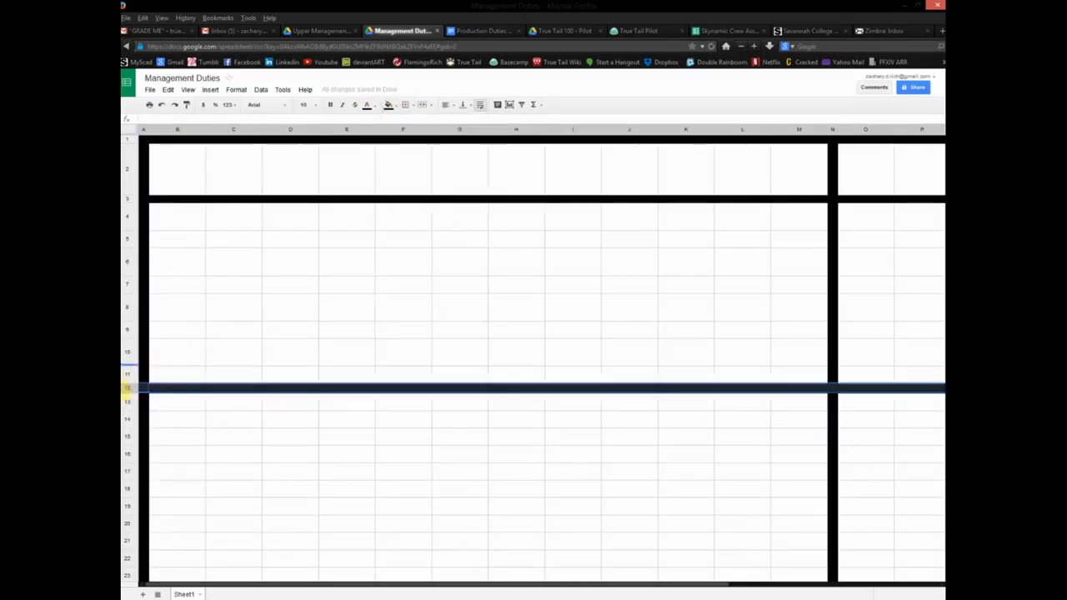
left_click(128, 403)
scroll(131, 467, "down", 2)
left_click(131, 538, "shift")
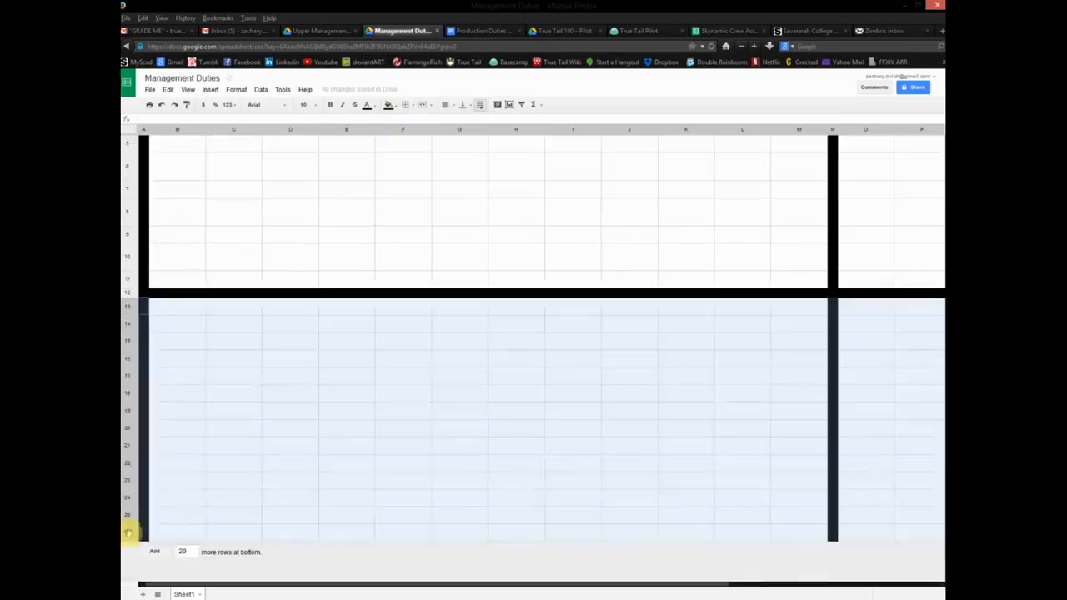
right_click(136, 525)
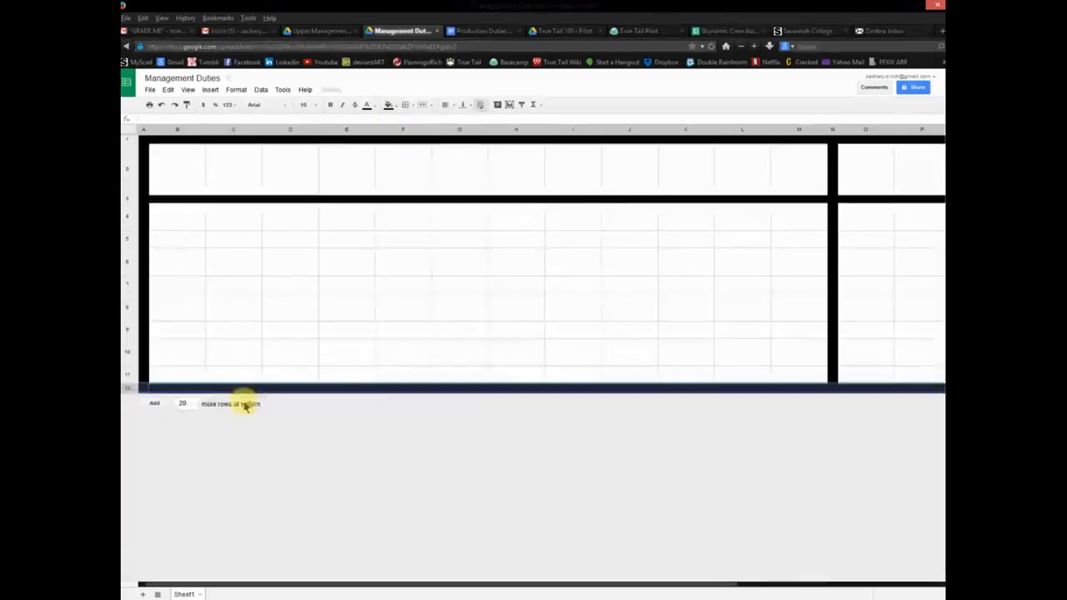
left_click(164, 439)
Delete columns O through T so that the sheet ends at the black column N.
left_click(859, 131)
scroll(859, 148, "right", 2)
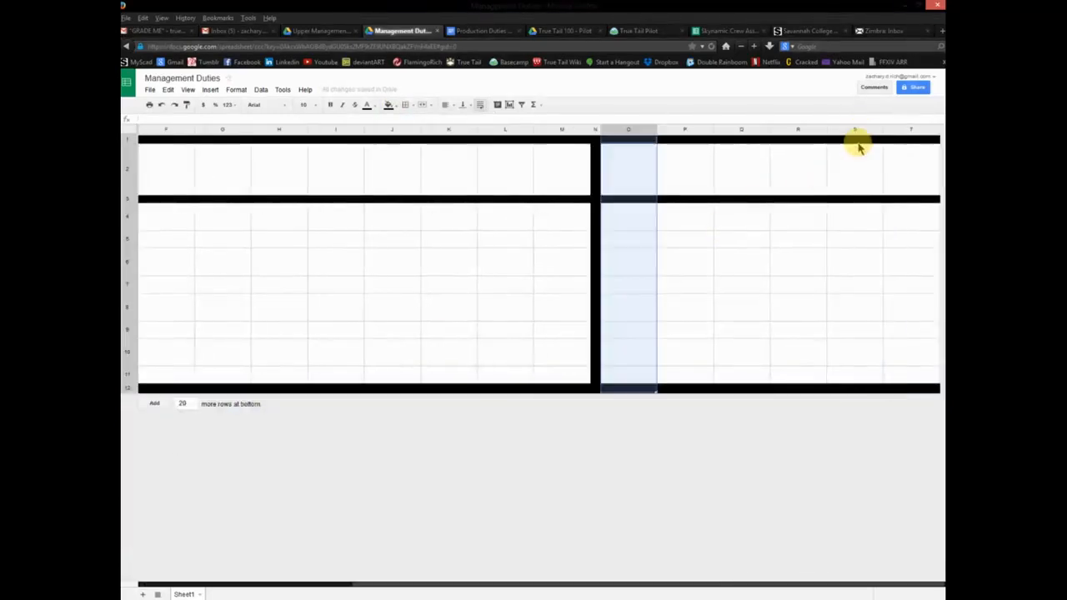
left_click(893, 132, "shift")
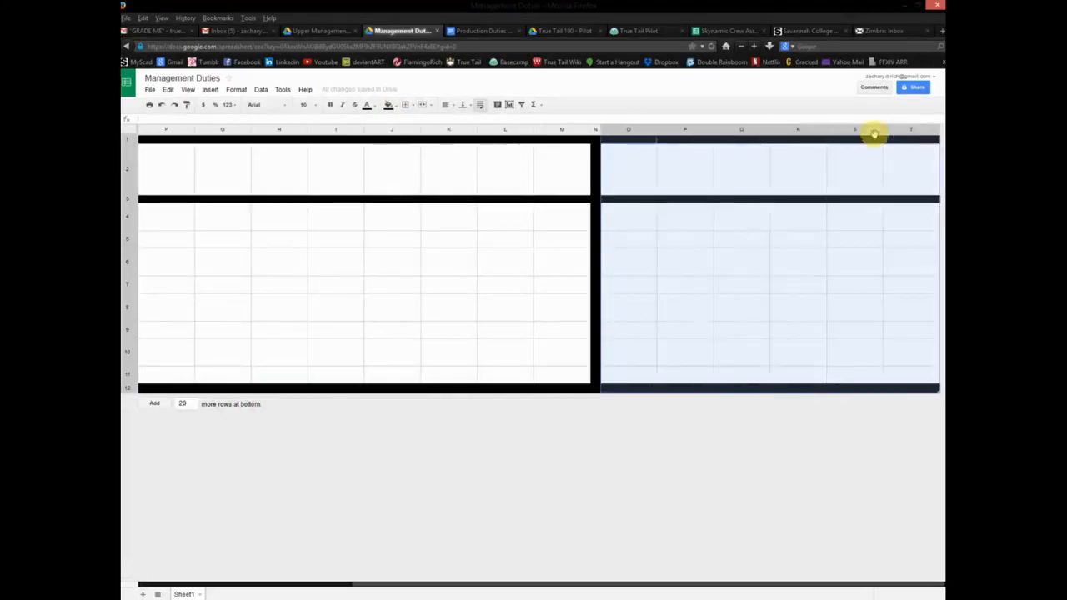
right_click(759, 130)
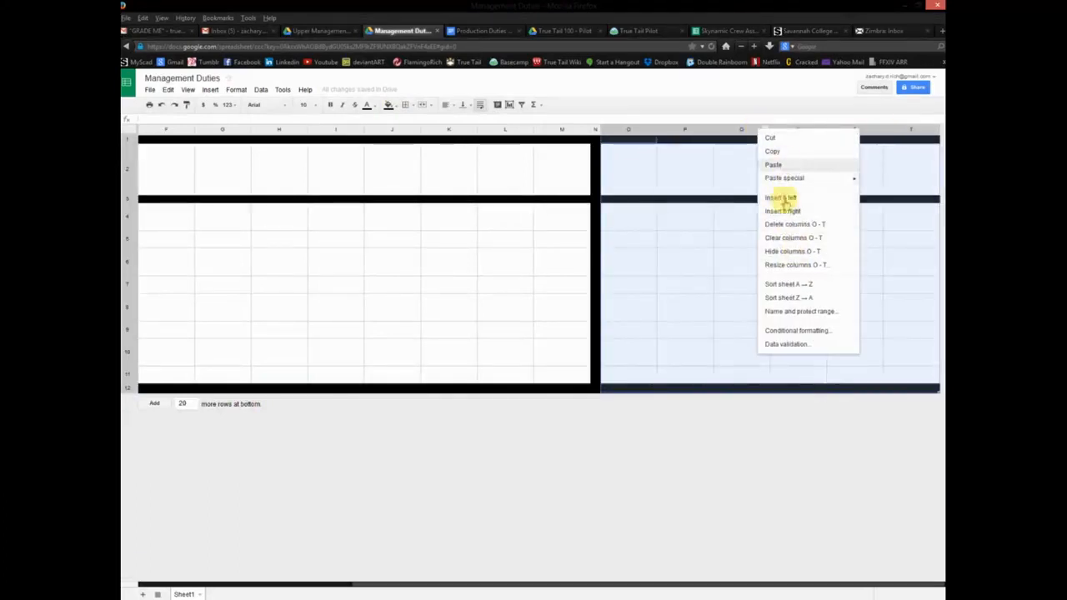
left_click(771, 224)
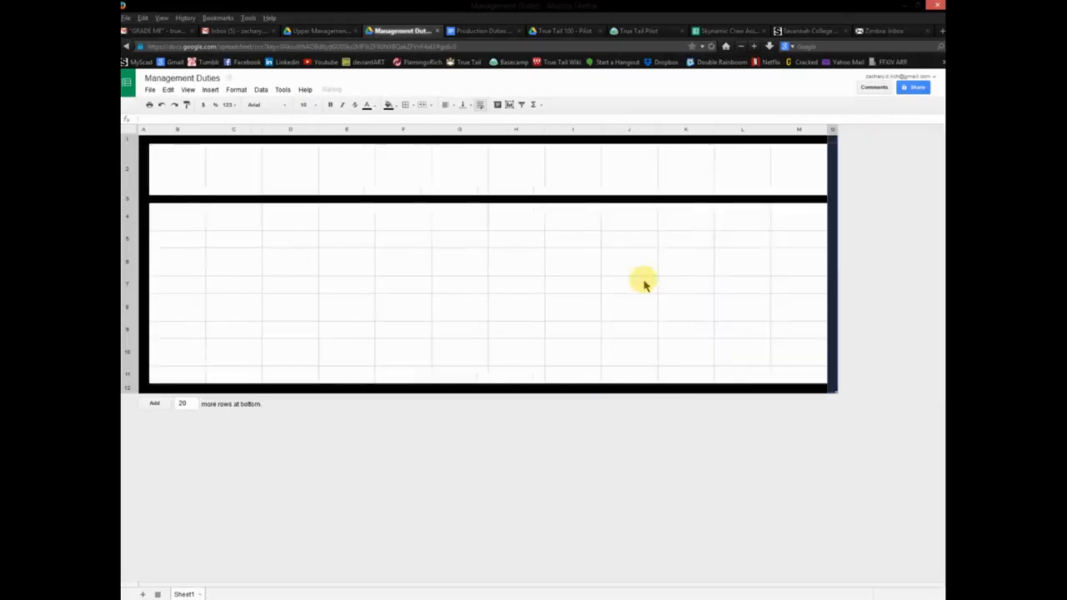
left_click(594, 271)
Fill cells B4 to M4 with dark purple and cells B5 to M5 with a lighter purple.
left_click(192, 220)
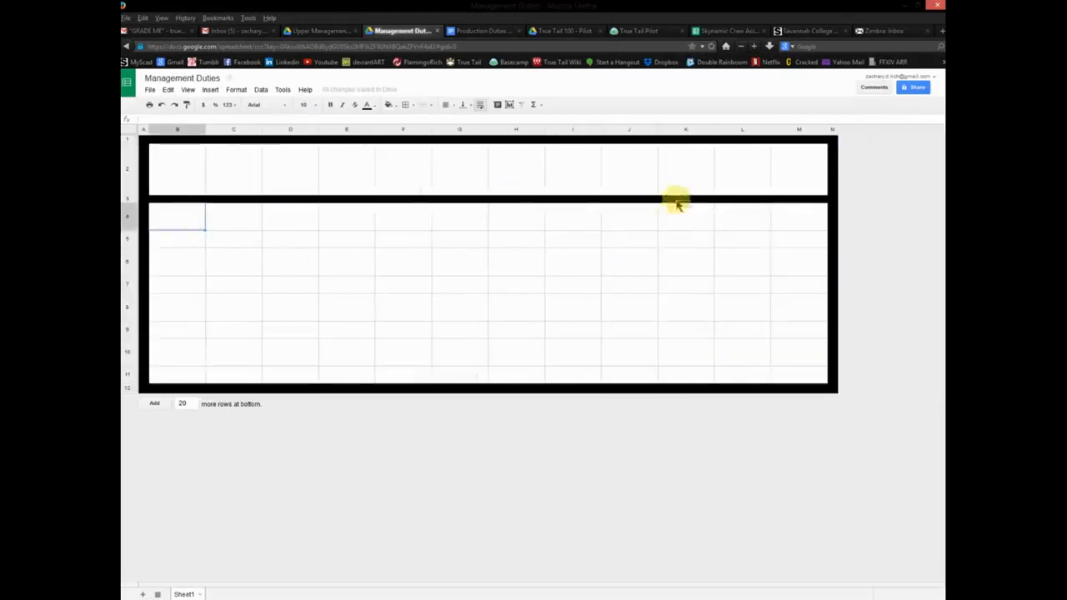
left_click(797, 221, "shift")
left_click(388, 105)
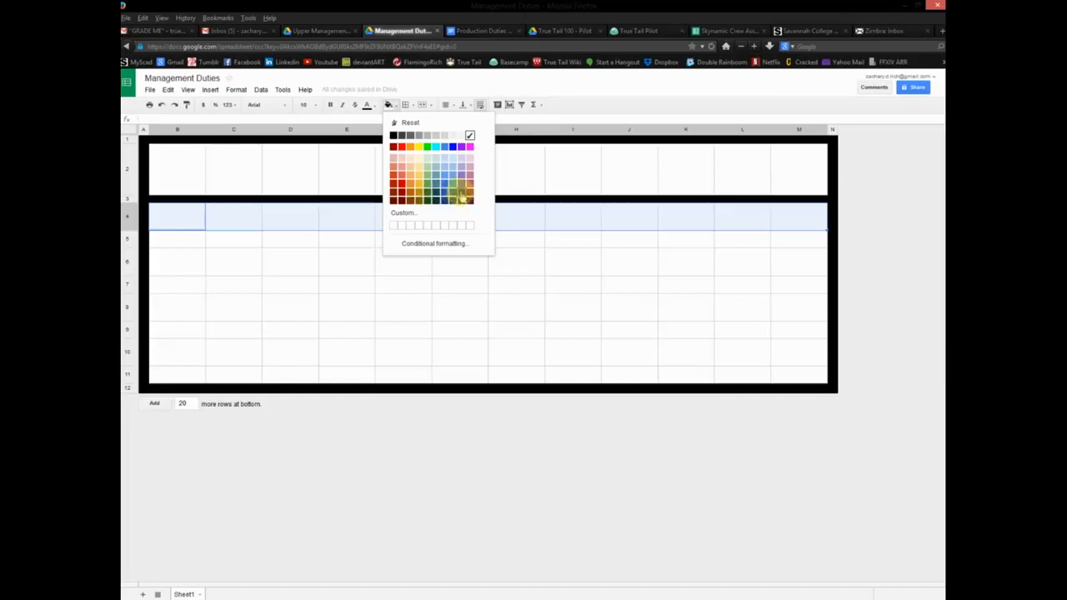
left_click(461, 192)
left_click(310, 263)
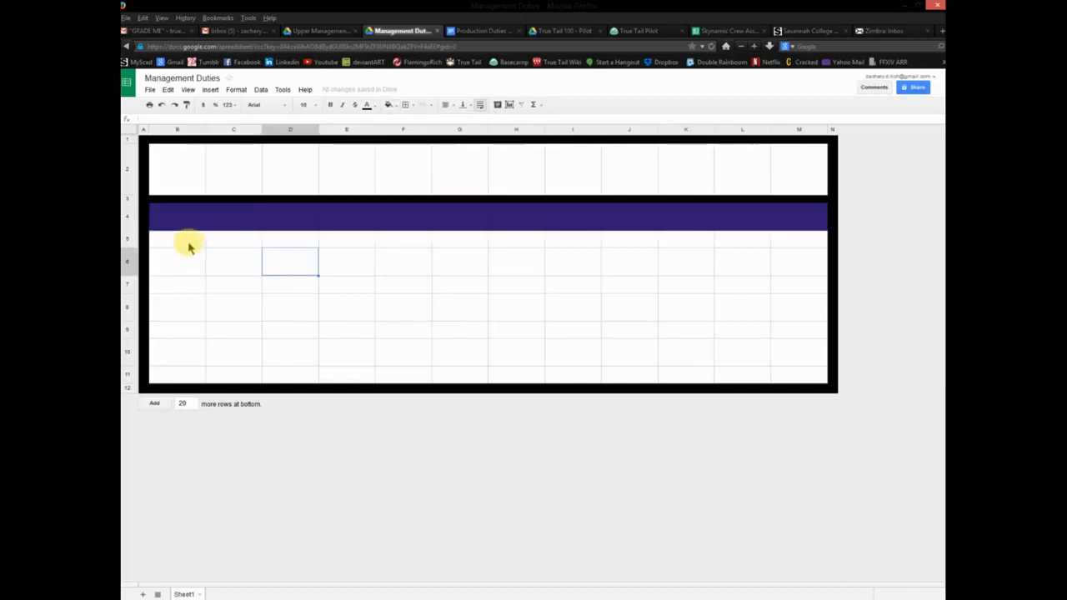
left_click_drag(186, 244, 783, 243)
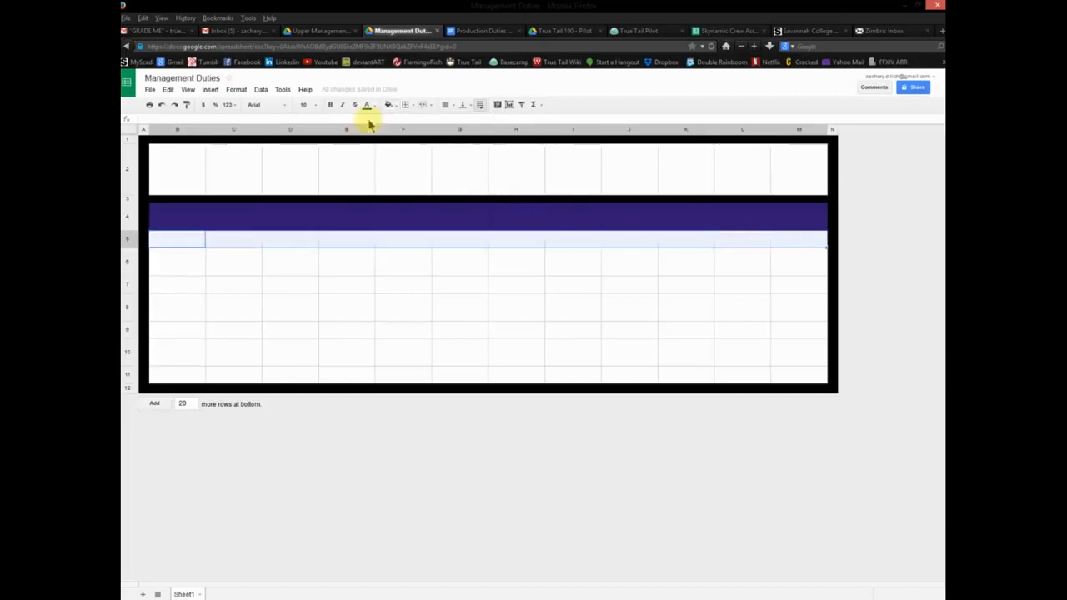
left_click(389, 106)
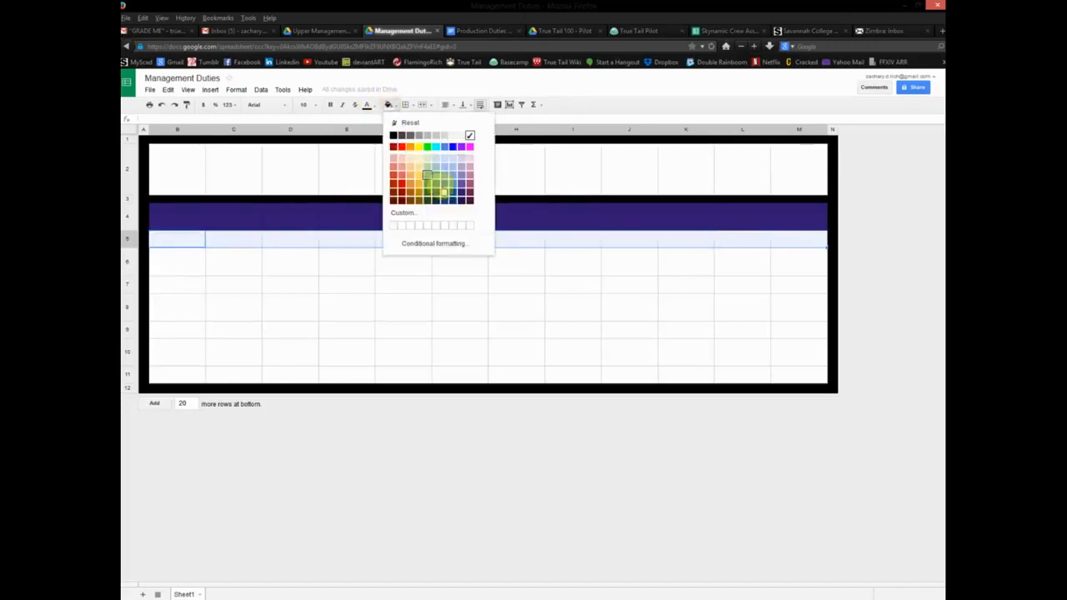
left_click(461, 175)
left_click(357, 317)
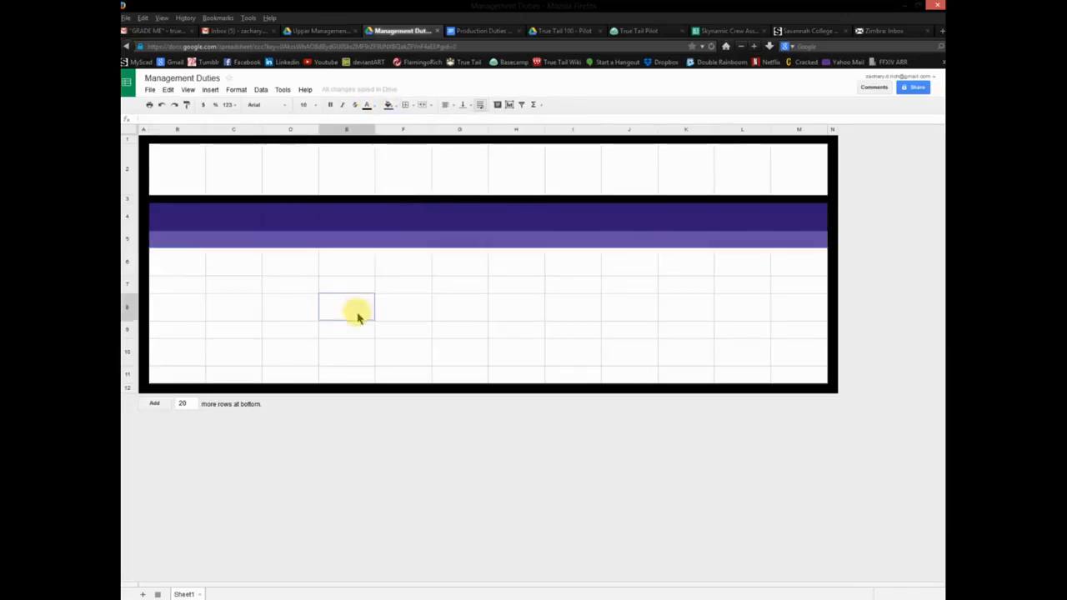
left_click(178, 259)
left_click(203, 219)
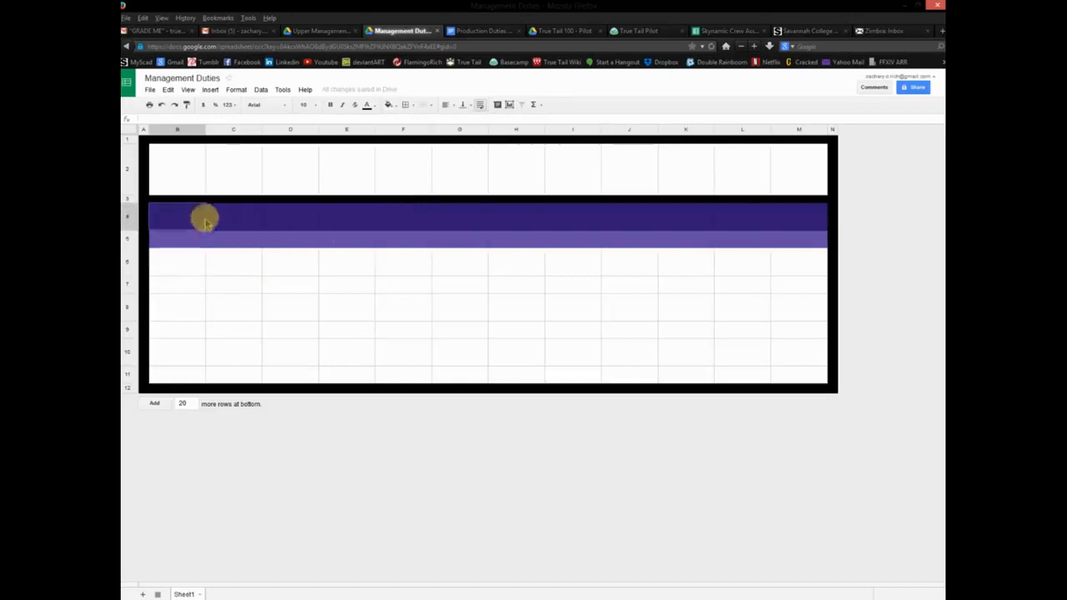
left_click(769, 216, "shift")
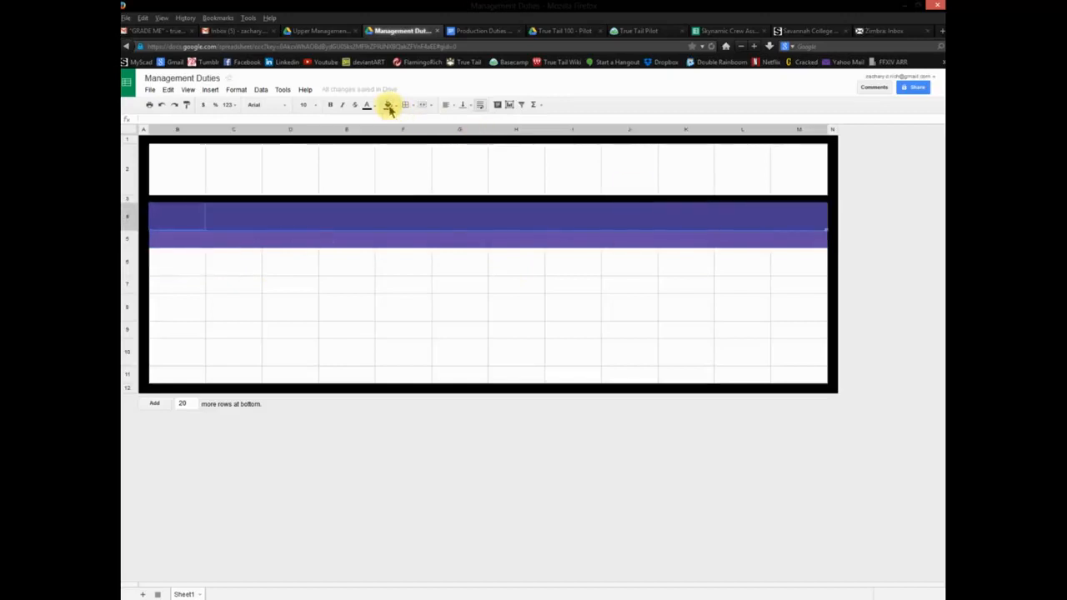
left_click(389, 107)
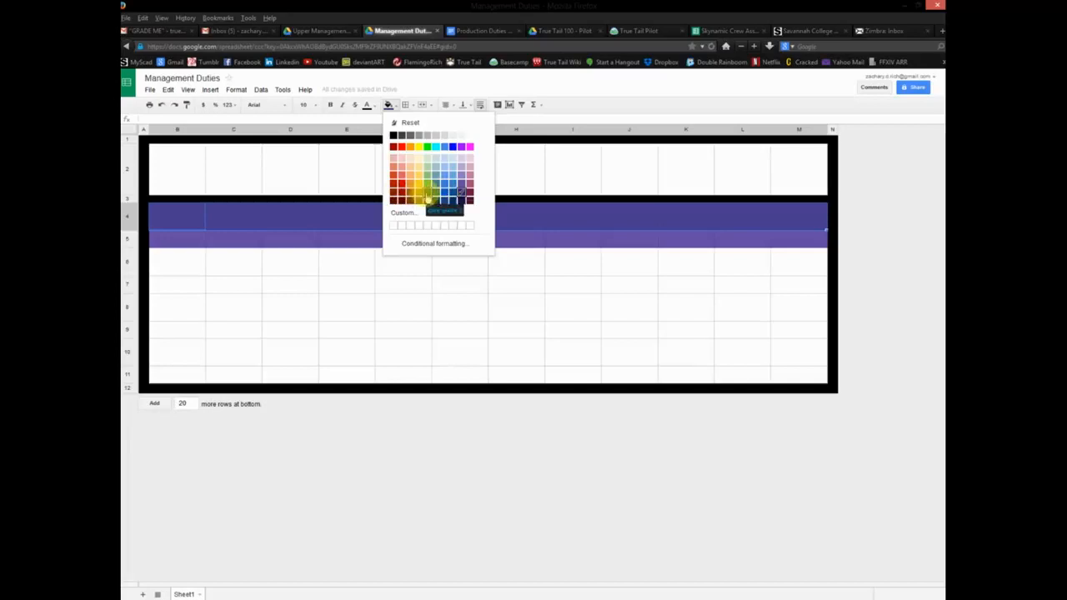
left_click(334, 308)
Fill cells B6 to M6 with dark blue and cells B7 to M7 with a lighter blue.
left_click(197, 269)
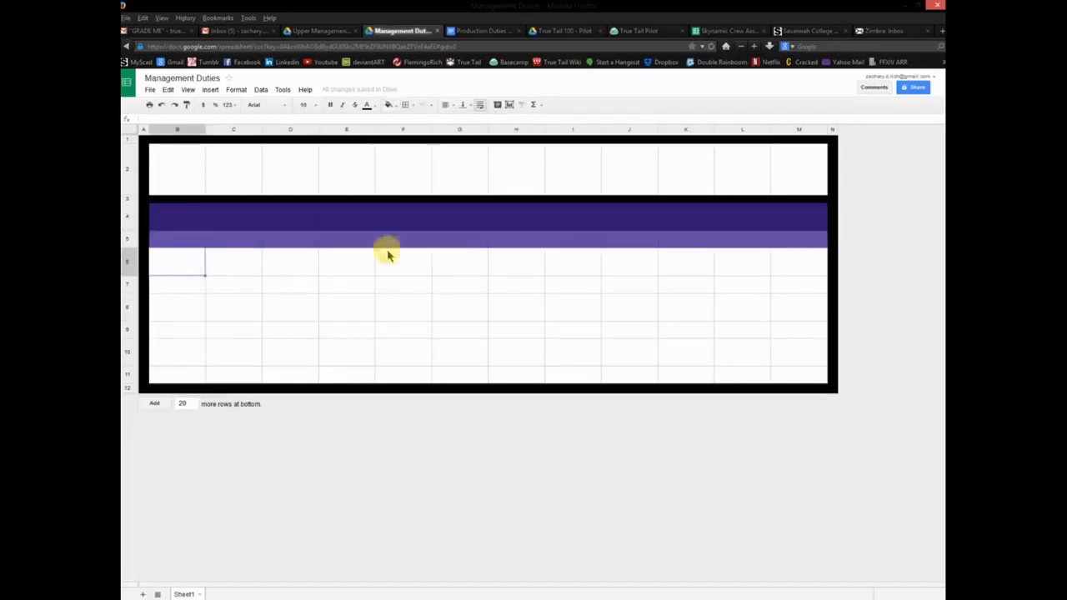
left_click(792, 265, "shift")
left_click(389, 104)
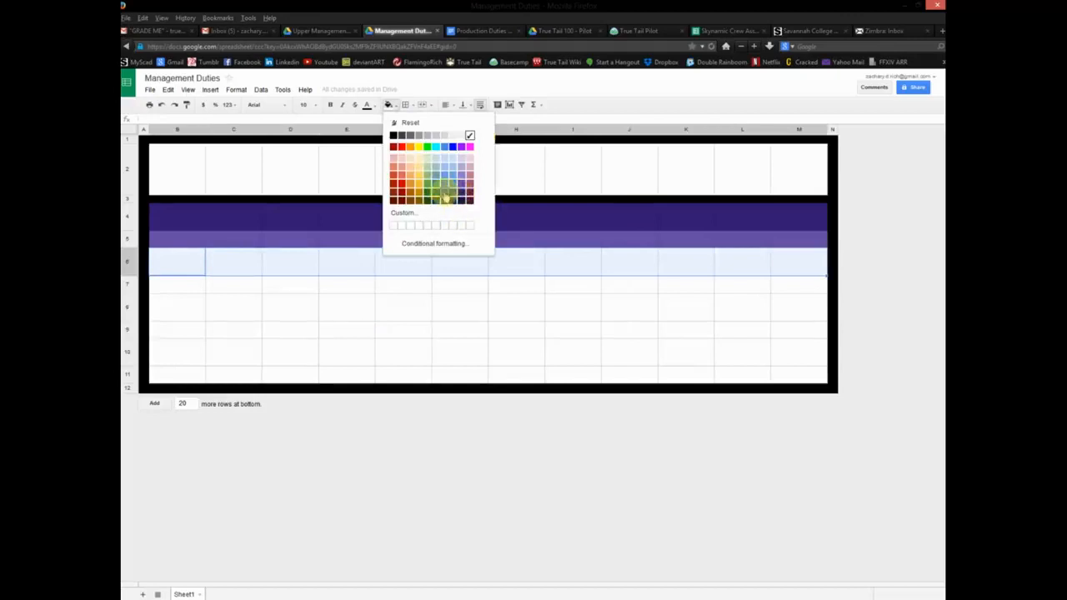
left_click(446, 198)
left_click(191, 286)
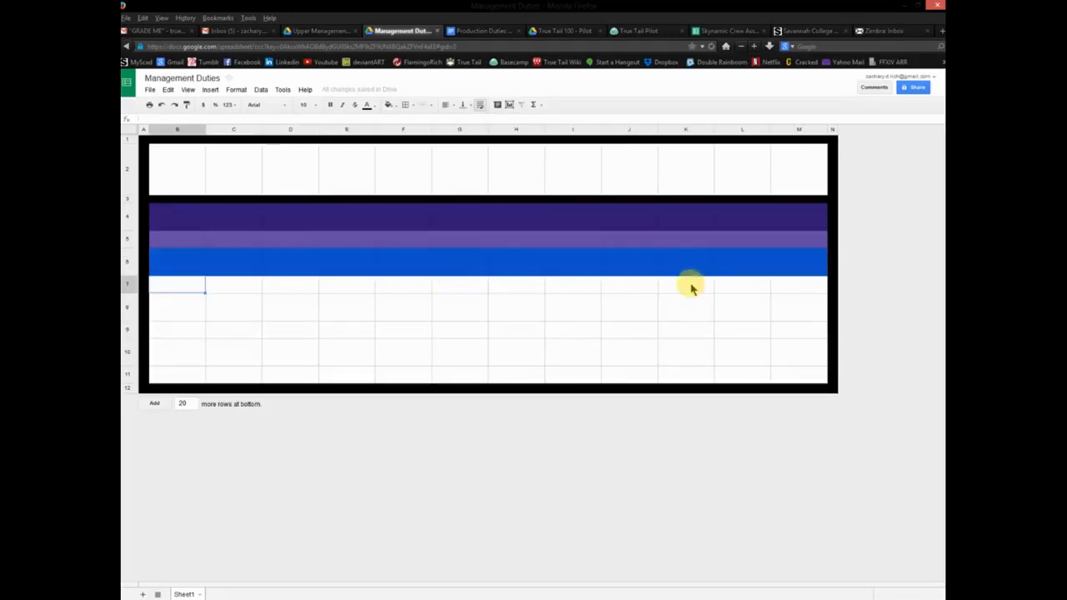
left_click(789, 287, "shift")
left_click(389, 105)
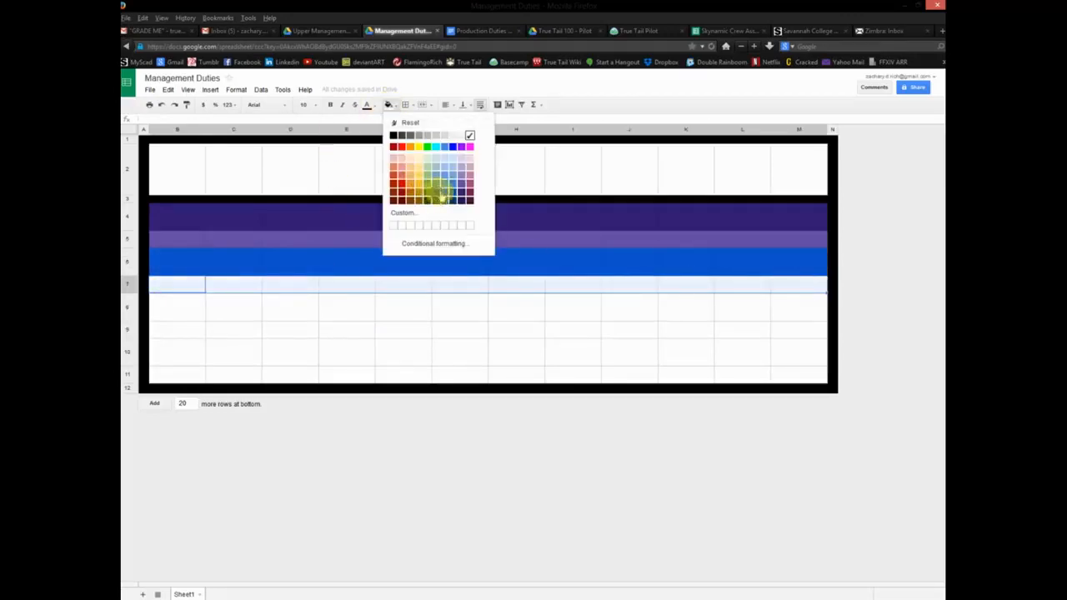
left_click(446, 191)
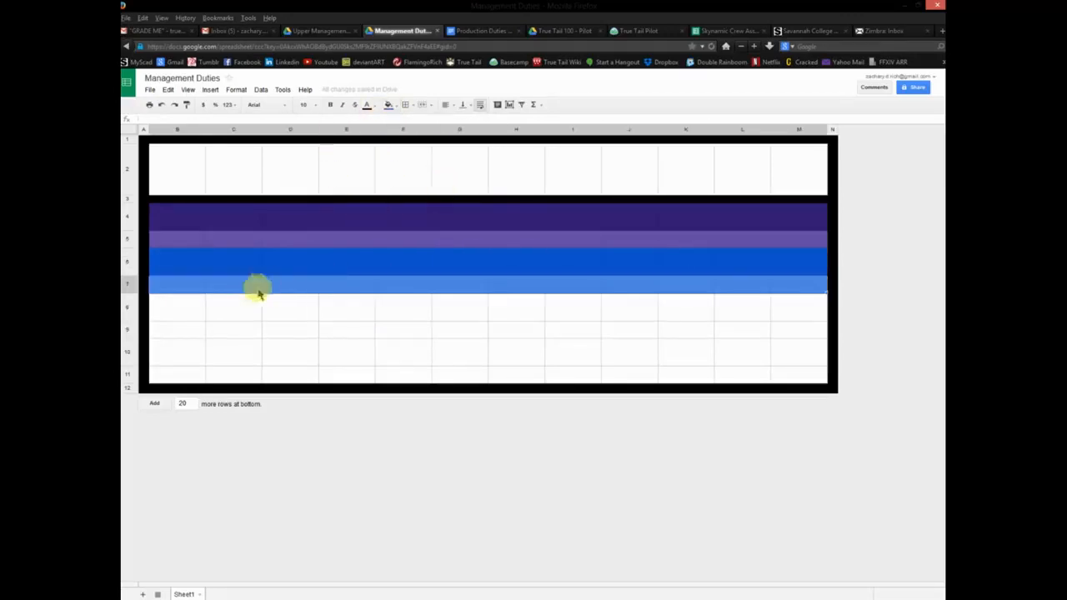
Fill cells B8 to M8 with dark green and cells B9 to M9 with a lighter green.
left_click(197, 308)
left_click(791, 311, "shift")
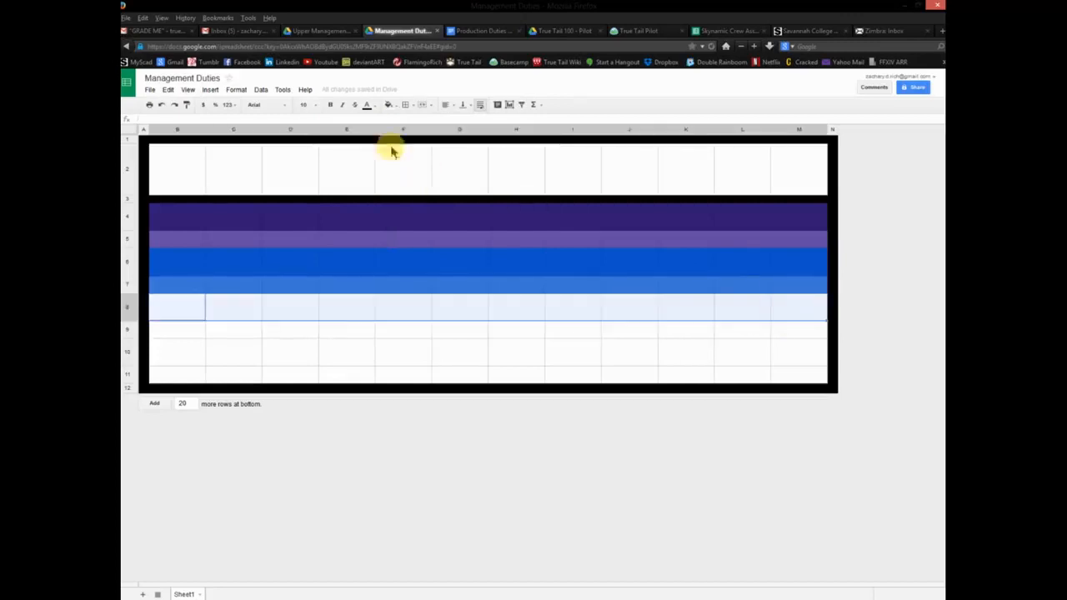
left_click(388, 104)
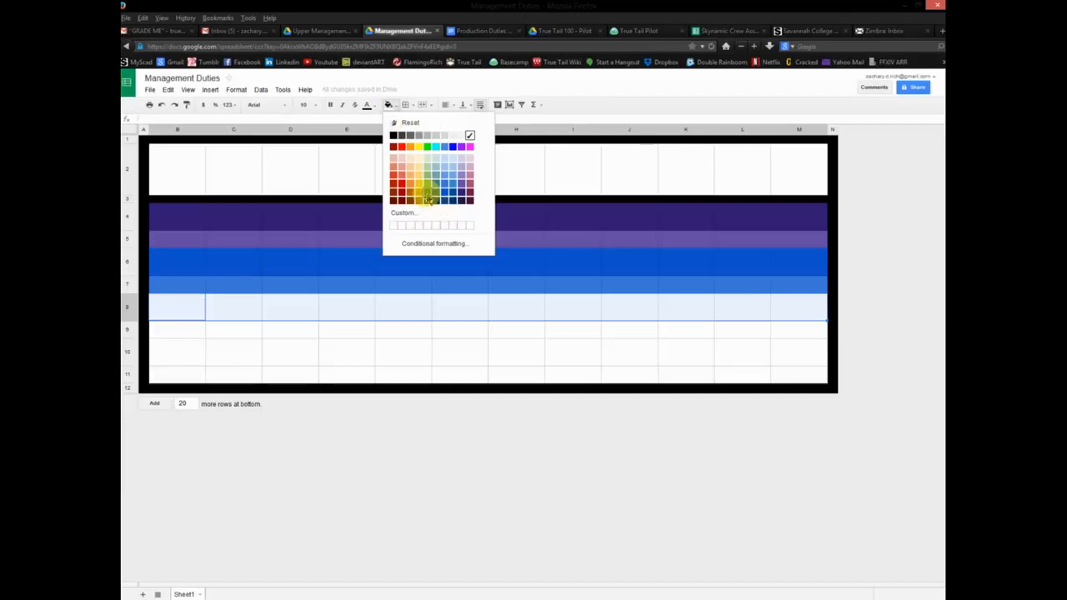
left_click(427, 198)
left_click(198, 329)
left_click(798, 331, "shift")
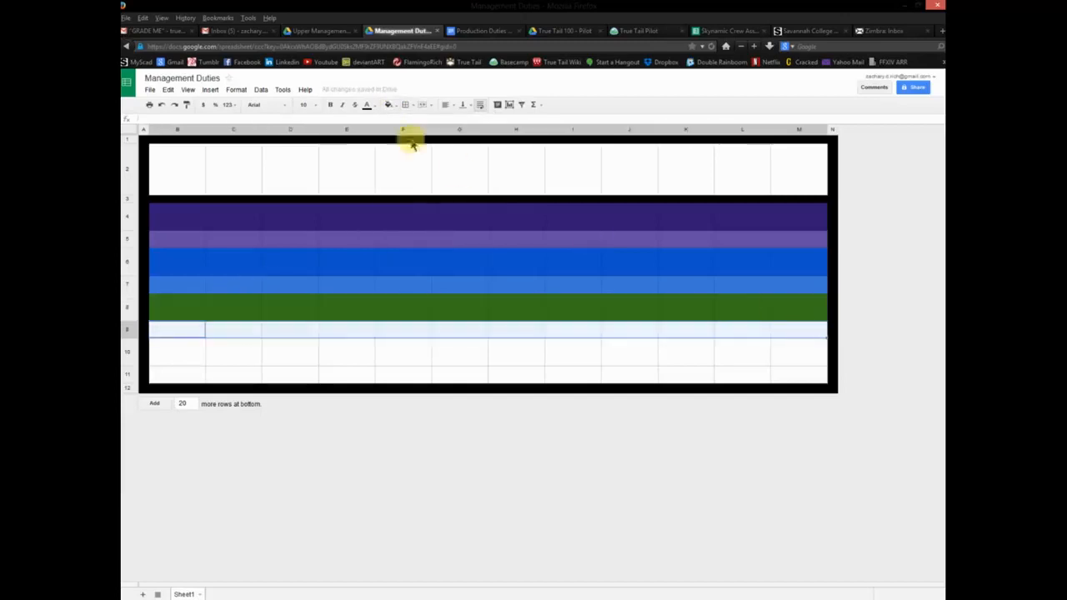
left_click(389, 104)
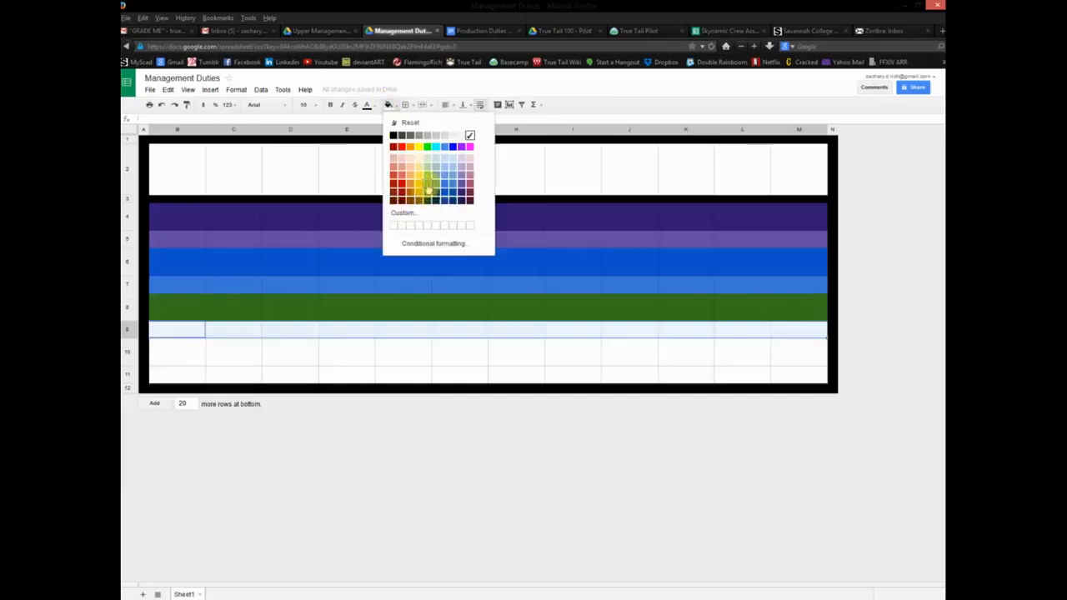
left_click(428, 190)
Fill cells B10 to M10 with dark orange.
left_click(192, 350)
left_click(806, 353, "shift")
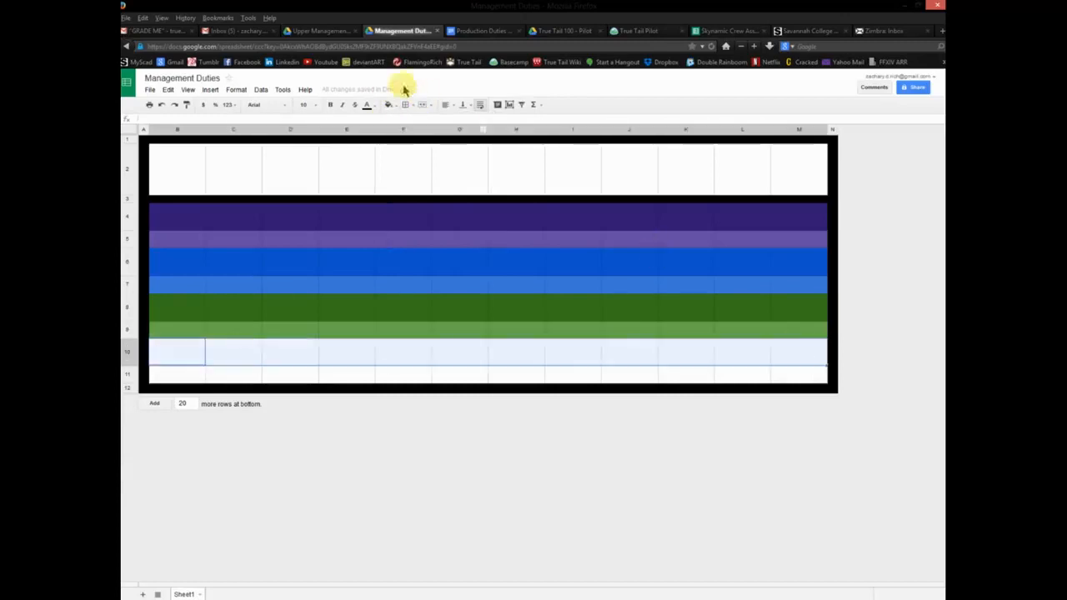
left_click(389, 104)
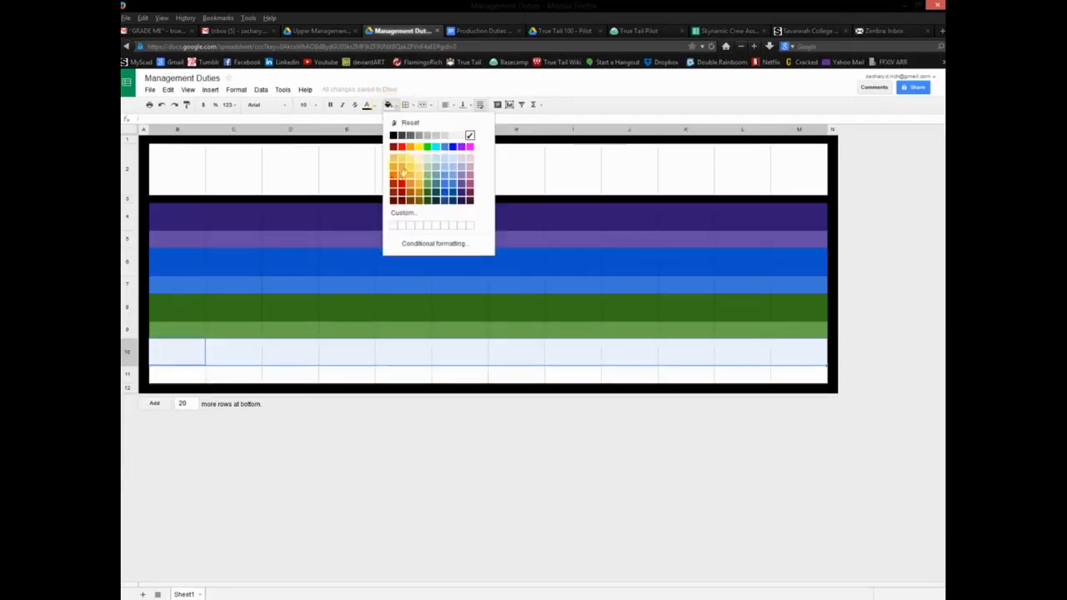
left_click(410, 197)
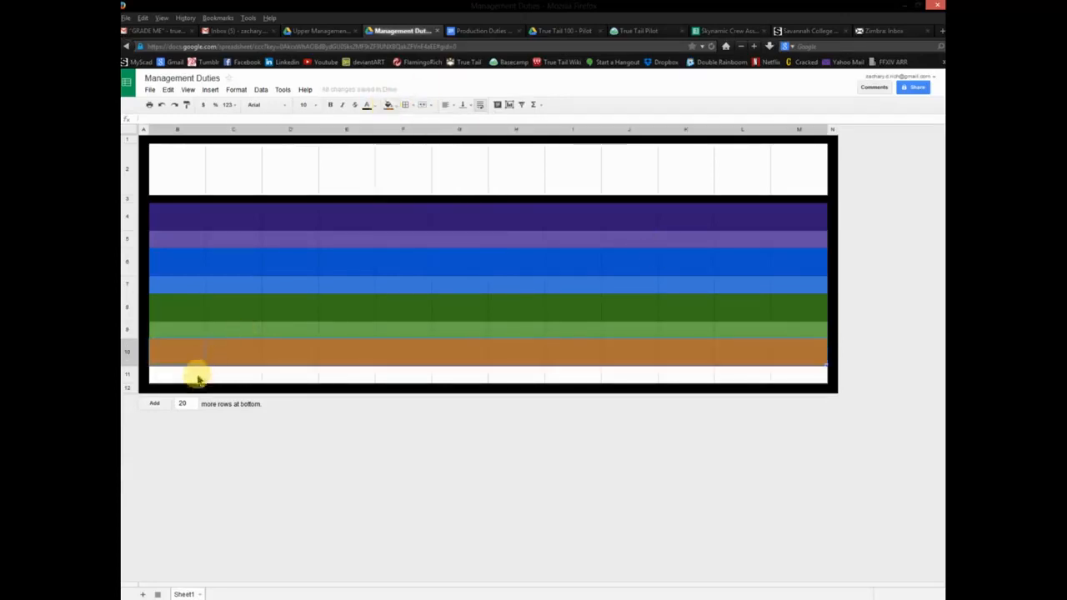
Set the text color of cells B11 to M11 to dark yellow.
left_click(194, 375)
left_click(783, 375, "shift")
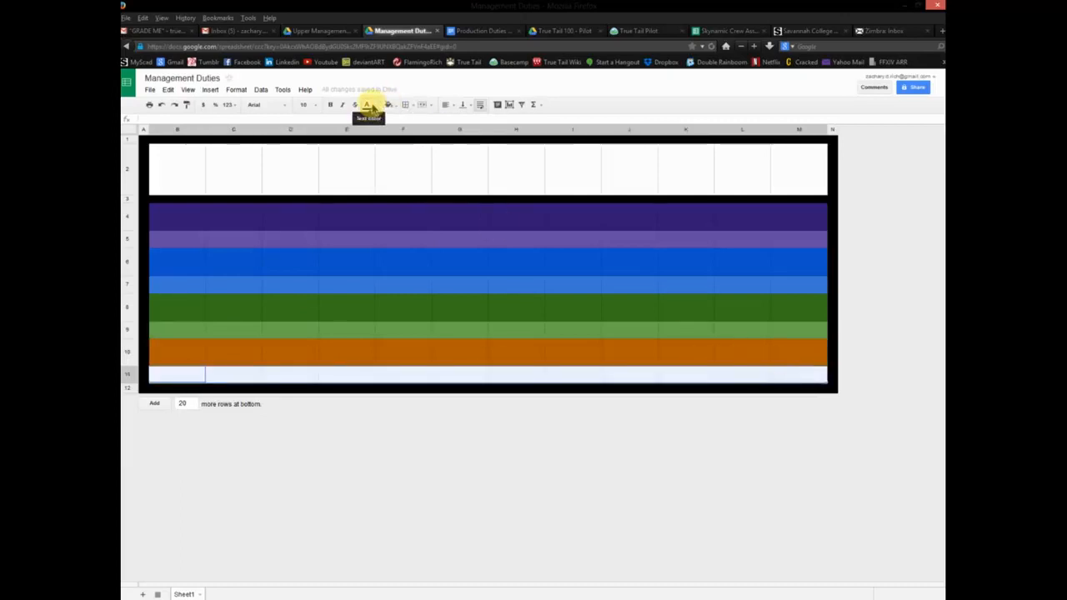
left_click(368, 106)
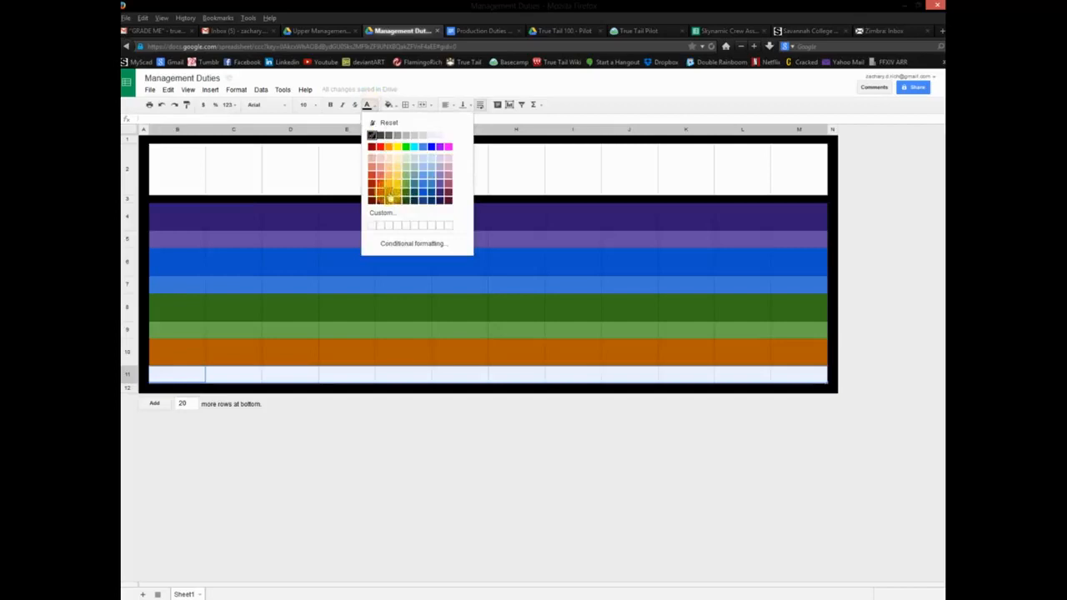
left_click(399, 197)
Change the fill of cells B10 to M10 to dark yellow.
left_click(200, 350)
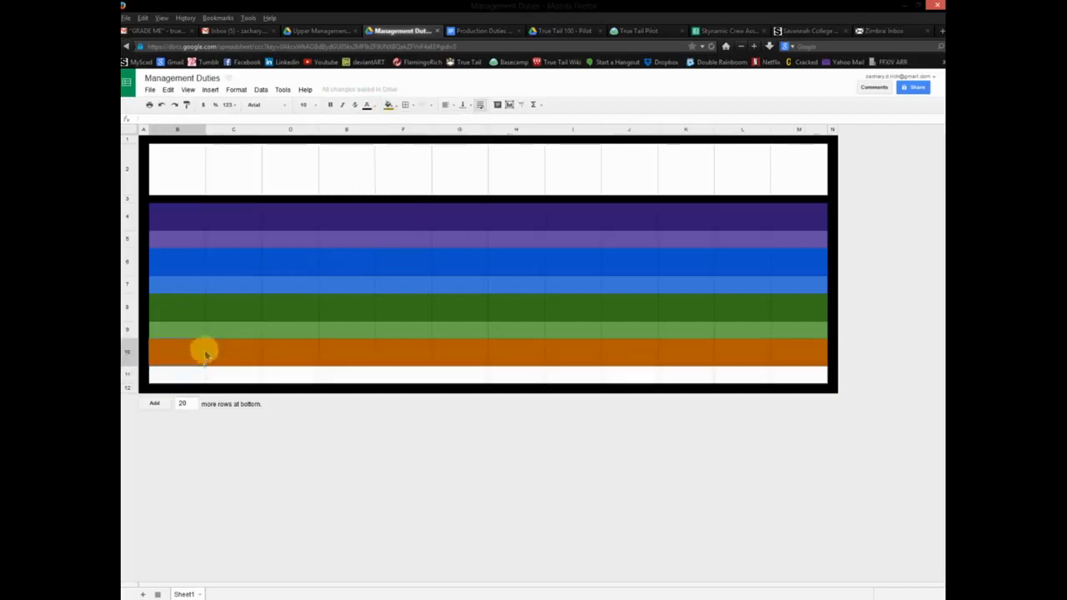
left_click(781, 351, "shift")
left_click(388, 105)
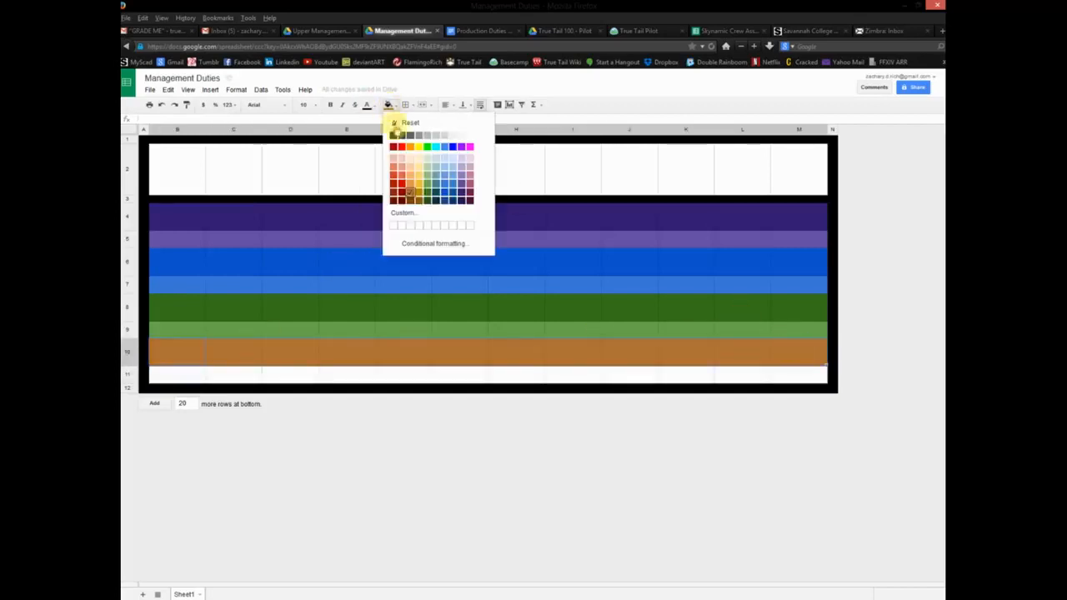
left_click(419, 195)
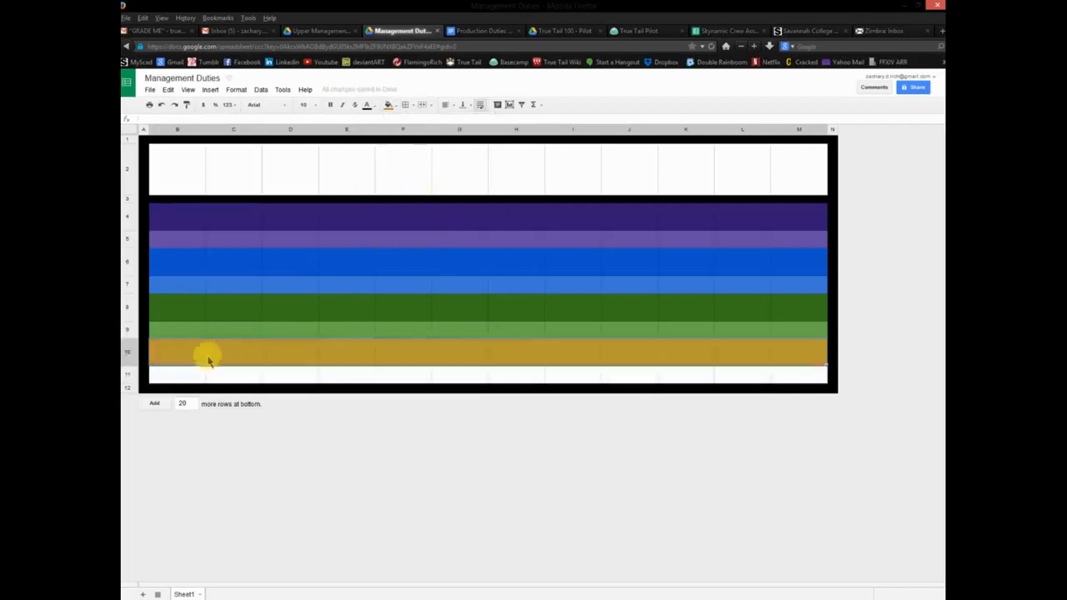
Fill cells B11 to M11 with a lighter yellow than the row above.
left_click(198, 374)
left_click(801, 374, "shift")
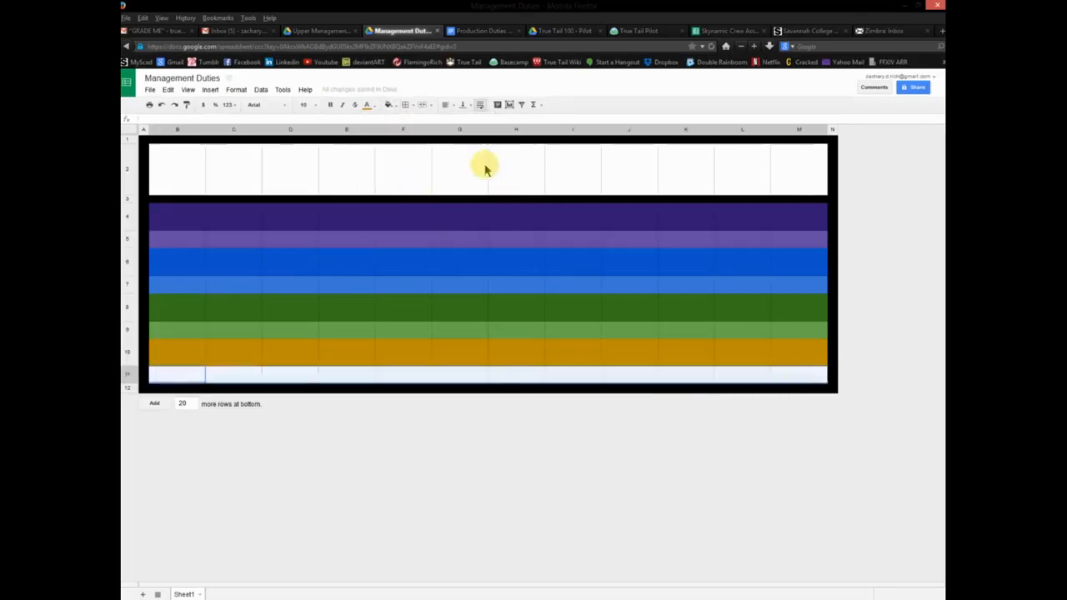
left_click(373, 106)
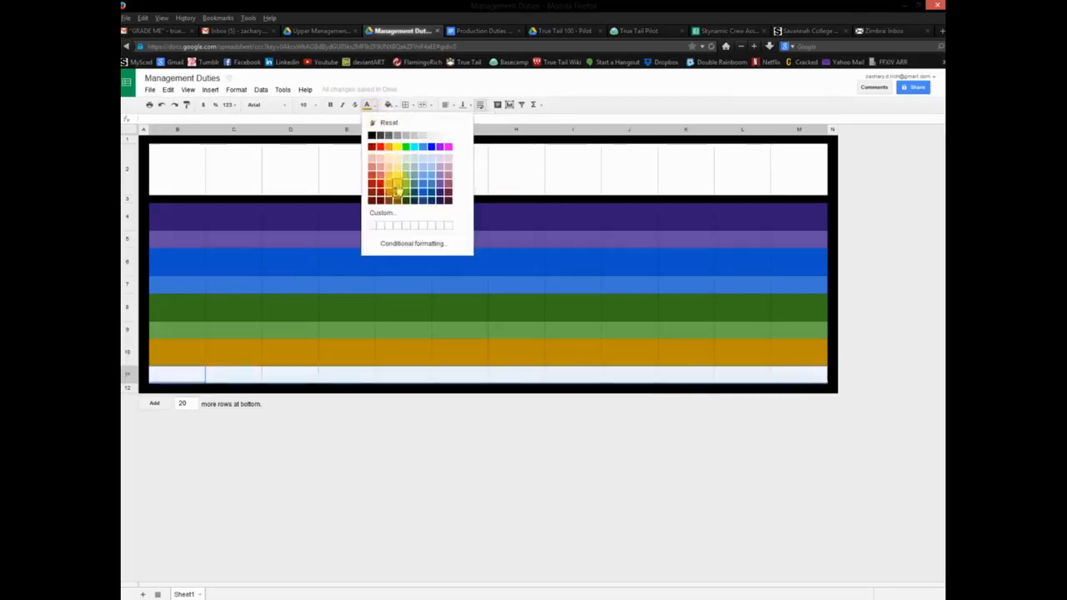
left_click(398, 192)
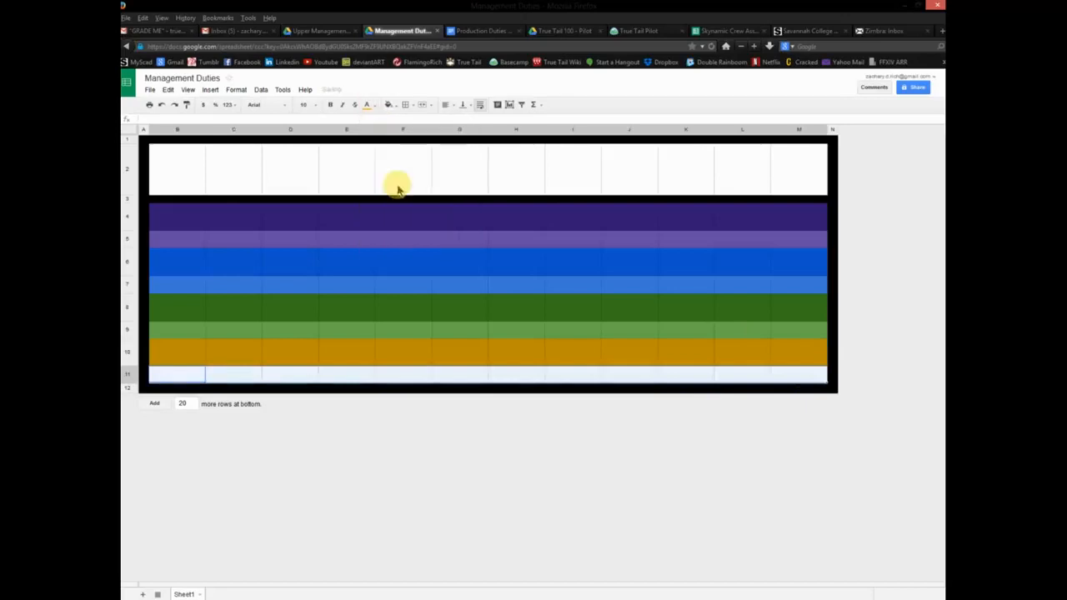
left_click(388, 105)
left_click(419, 190)
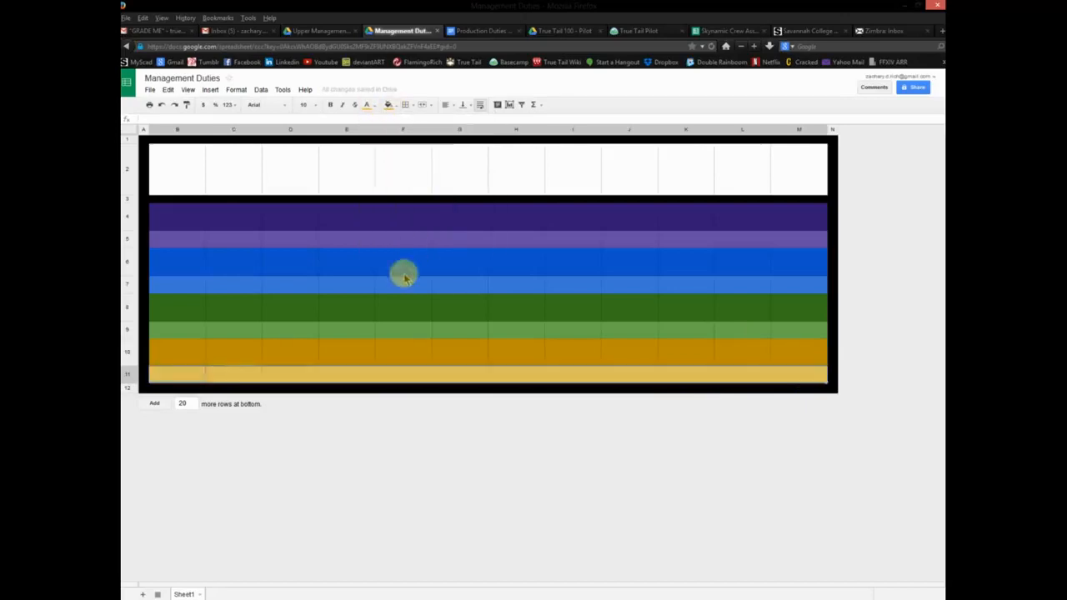
left_click(406, 272)
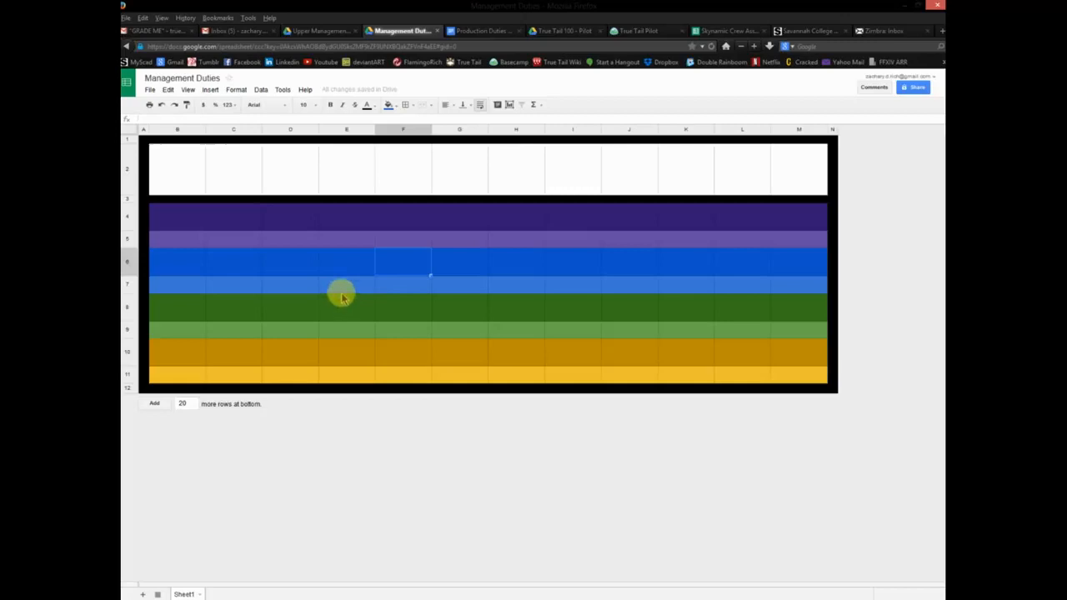
Fill the header cells B2 to M2 with dark red.
left_click_drag(179, 169, 795, 179)
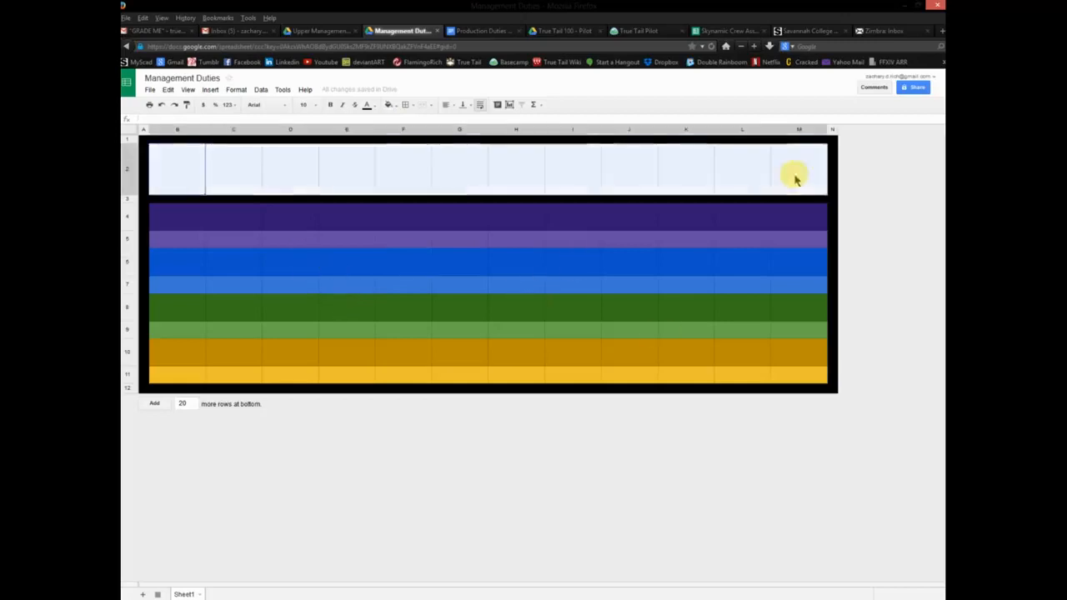
left_click(388, 105)
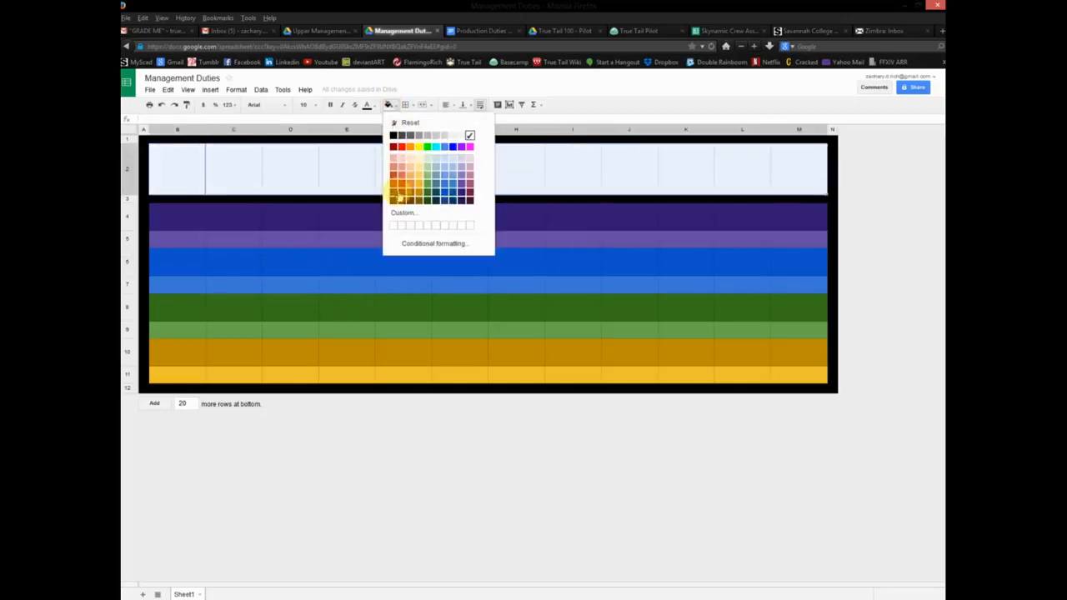
left_click(395, 193)
left_click(446, 309)
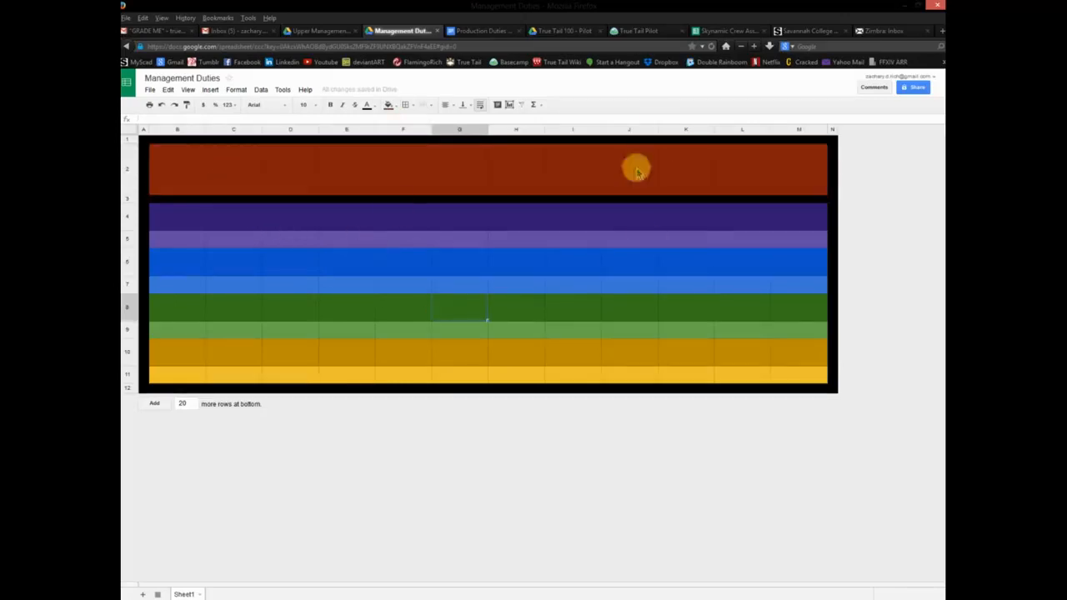
Move the two blue rows, 6 and 7, above the purple pair so they become rows 4 and 5.
left_click_drag(126, 258, 130, 286)
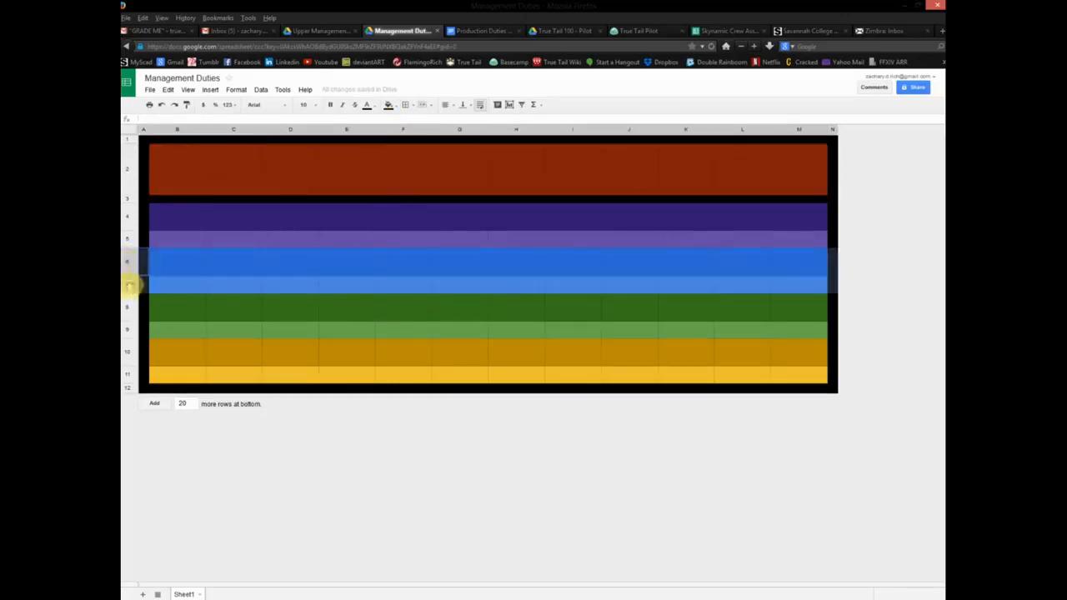
left_click(271, 219)
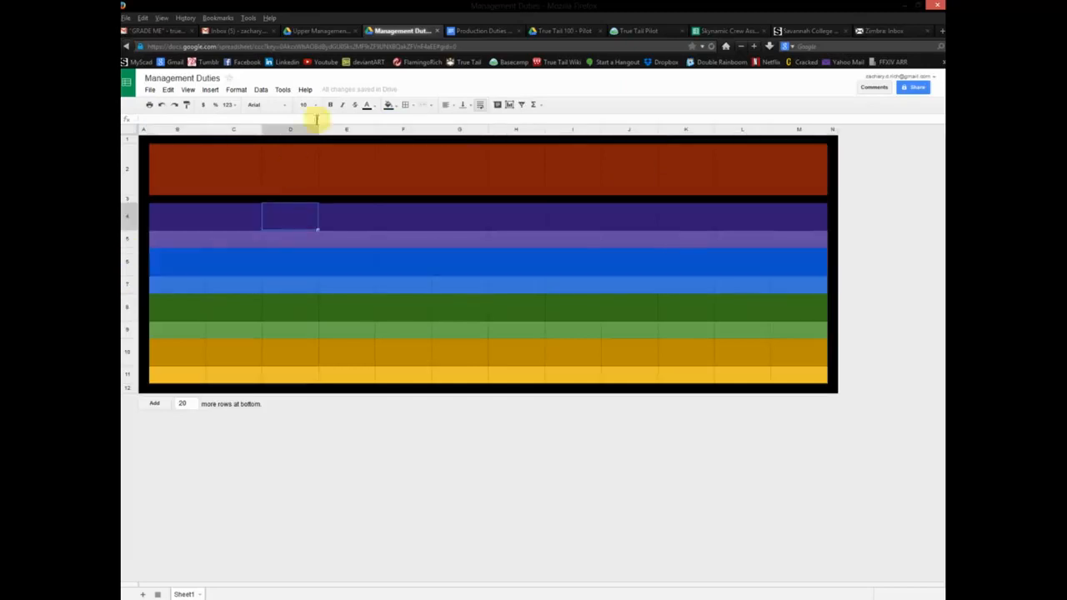
left_click_drag(130, 259, 132, 209)
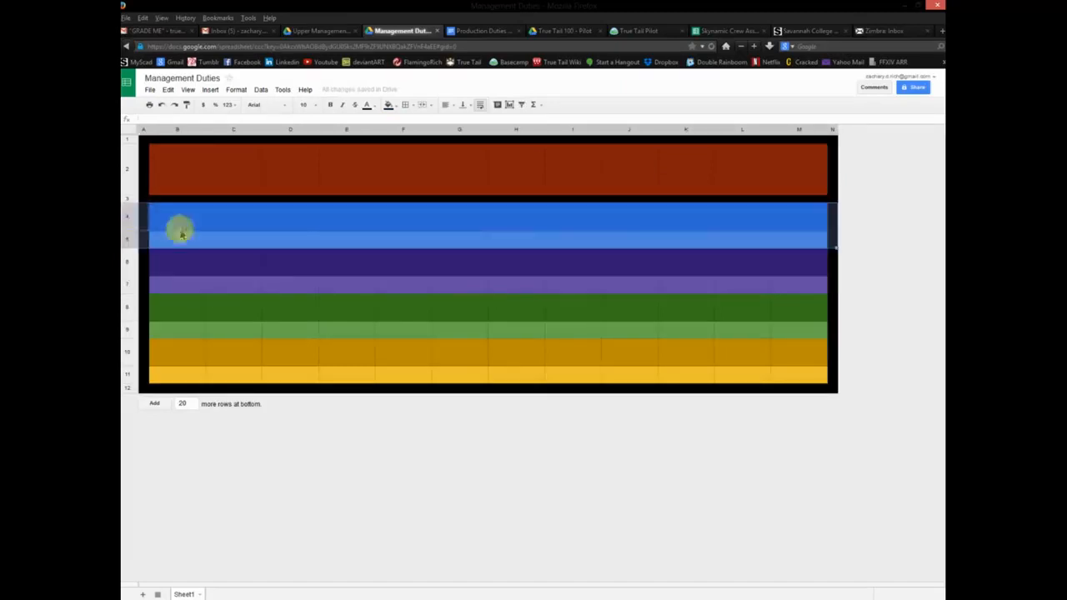
Move the two green rows, 8 and 9, below the two yellow rows.
left_click(288, 285)
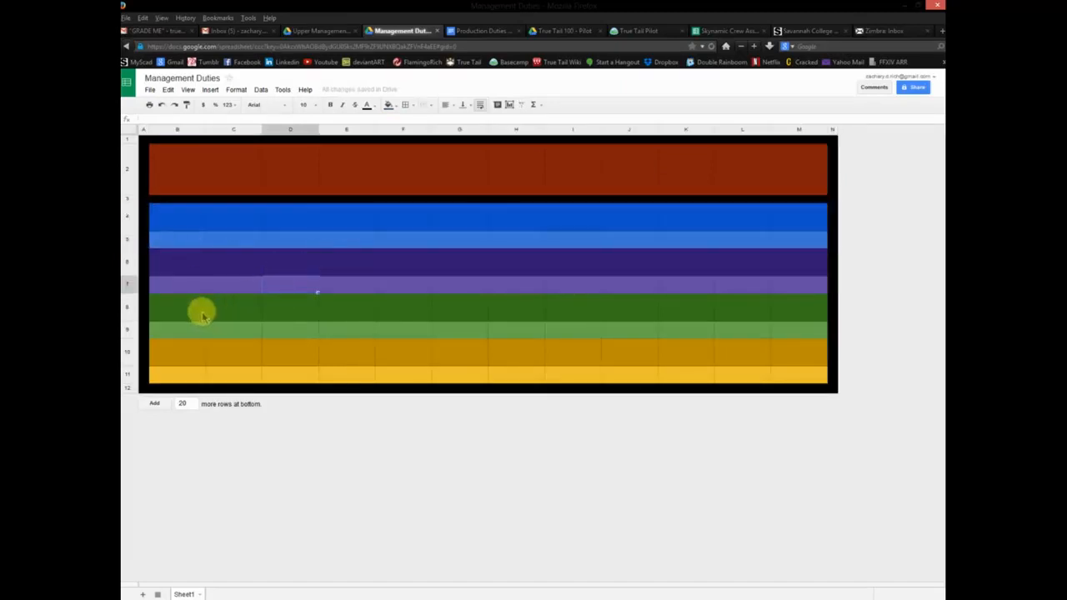
left_click_drag(126, 306, 129, 355)
left_click(177, 313)
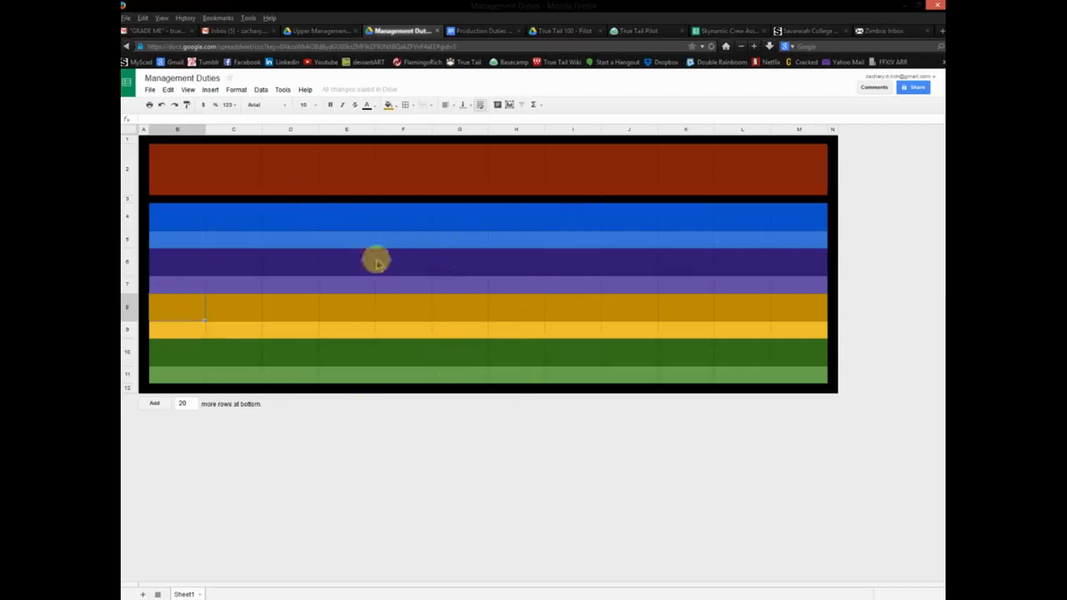
left_click(192, 216)
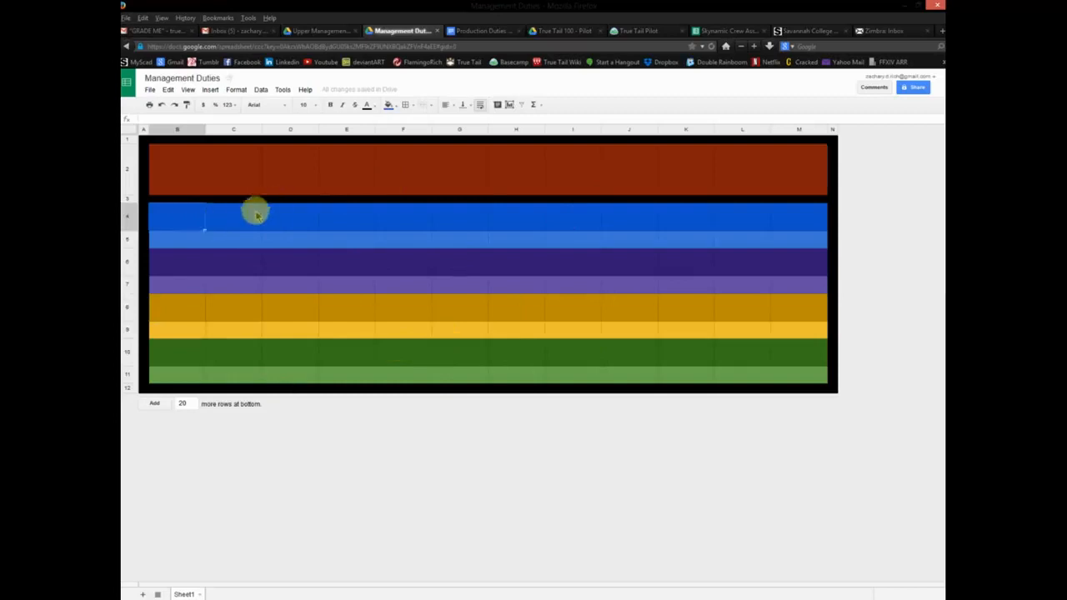
Merge the red cells B2 to M2 and enter the title "Management Duties".
left_click_drag(177, 163, 785, 160)
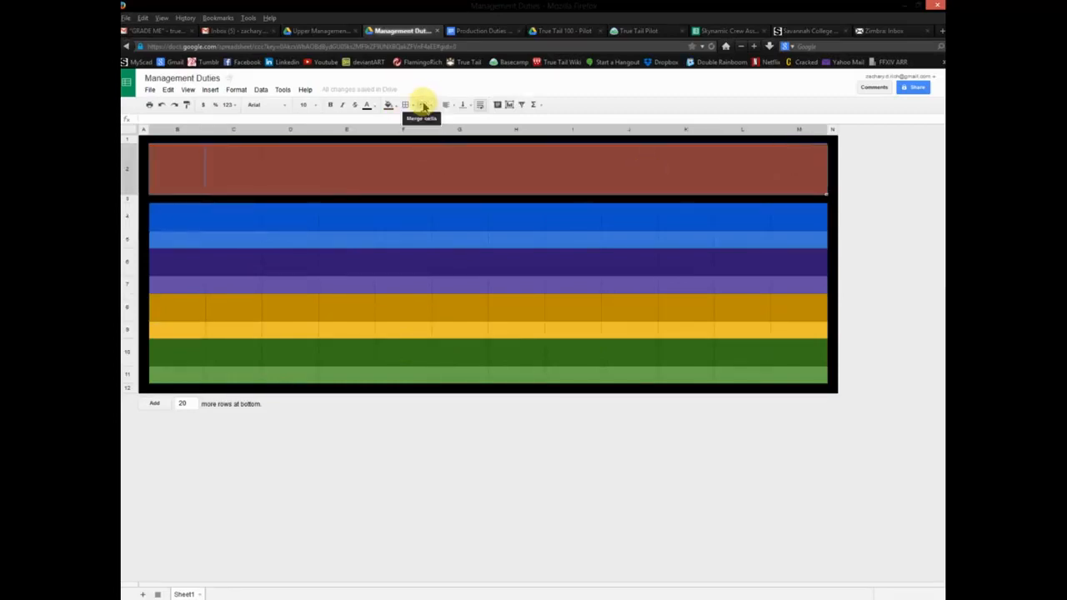
left_click(422, 107)
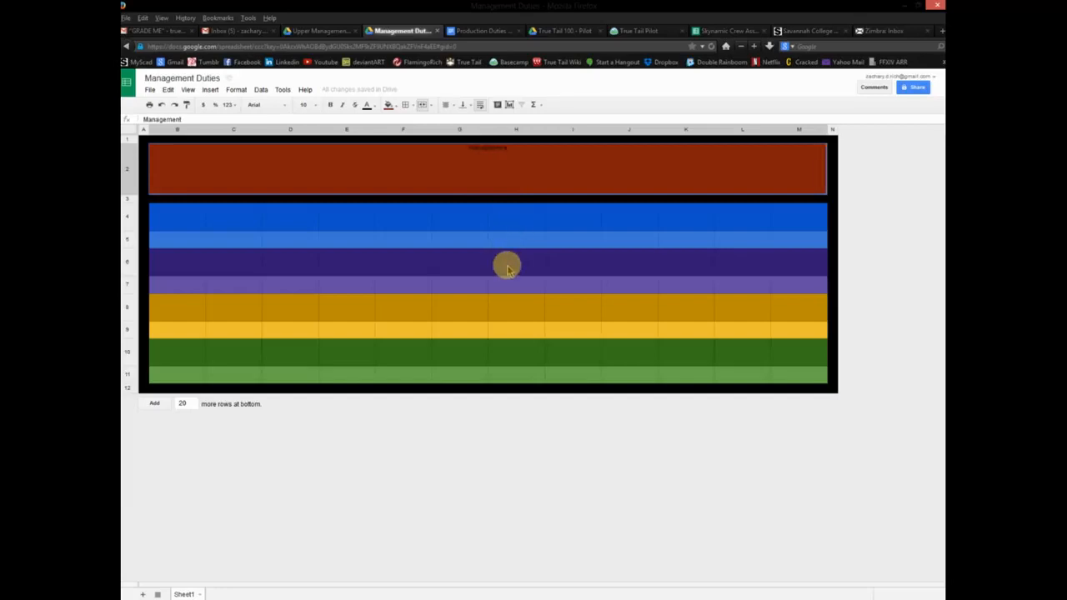
key("Return")
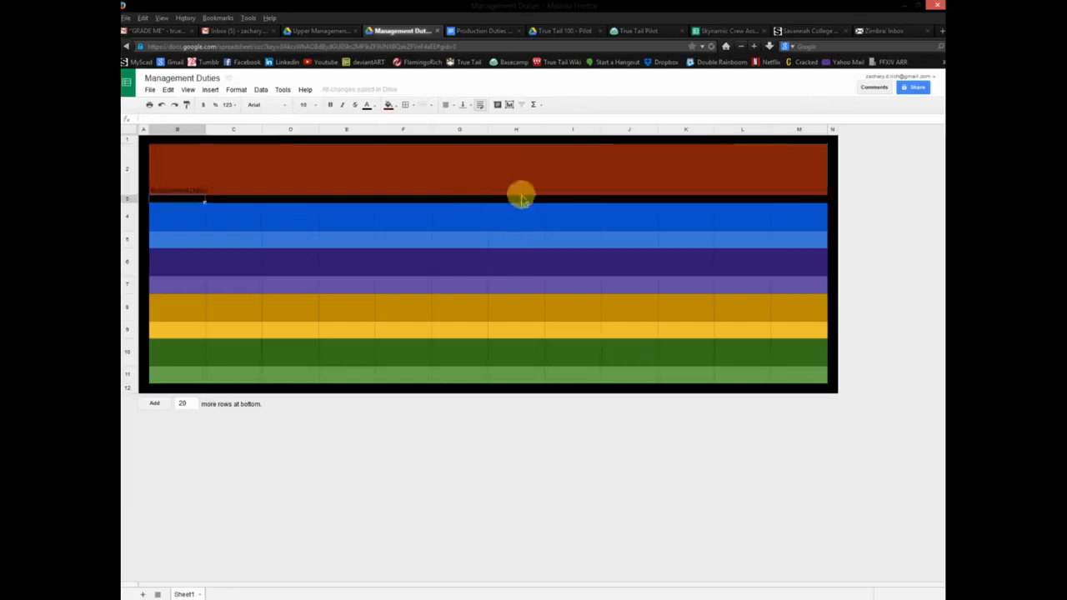
Center the title horizontally and vertically in its merged red cell.
left_click(208, 181)
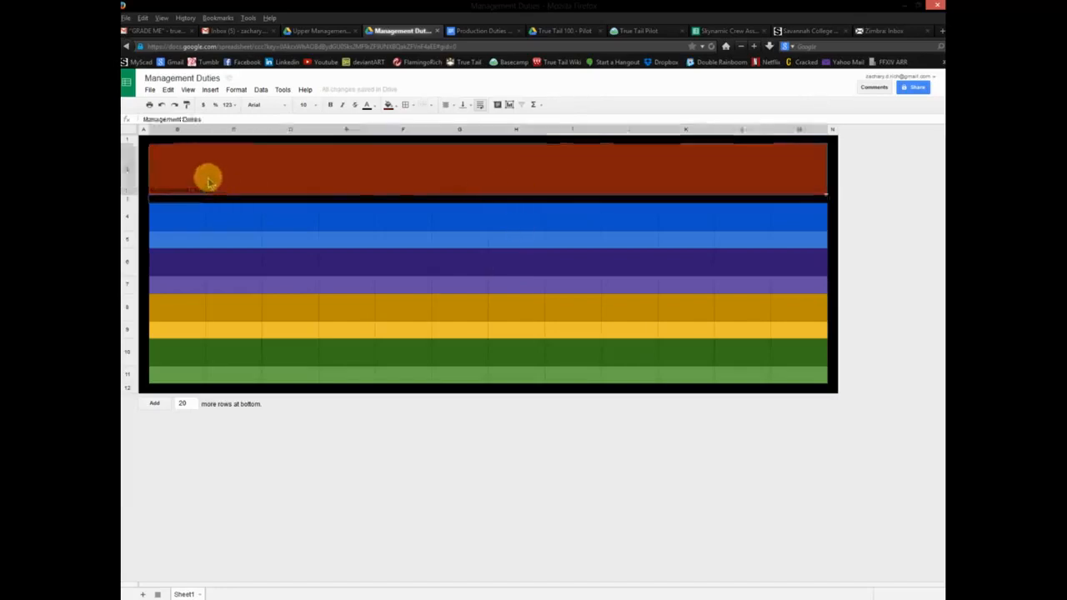
left_click(445, 104)
left_click(459, 119)
left_click(472, 119)
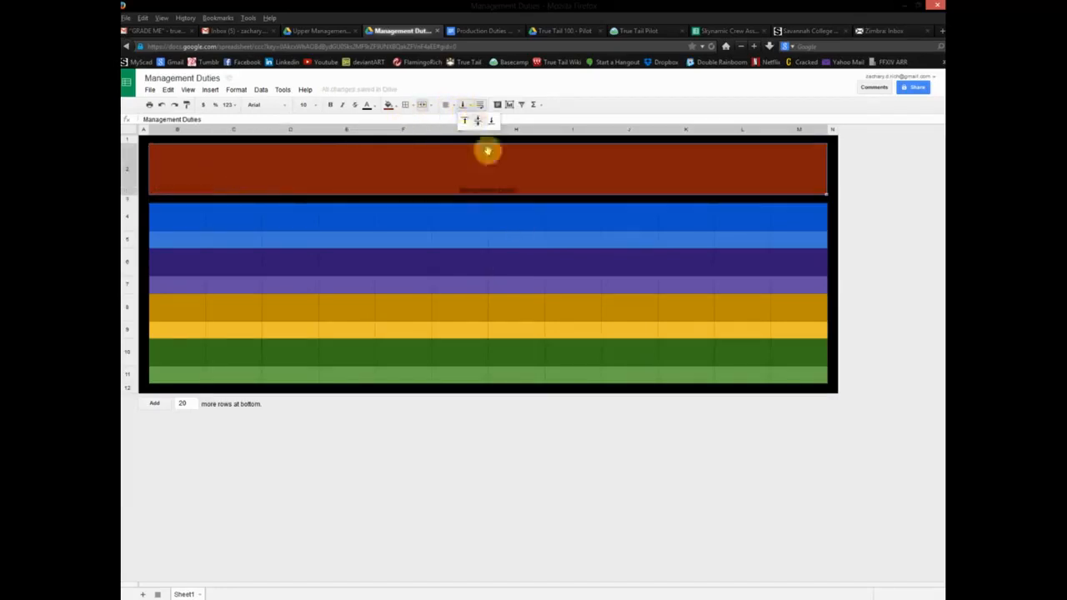
Enlarge the "Management Duties" title, trying size 36 and settling on font size 50.
left_click(317, 106)
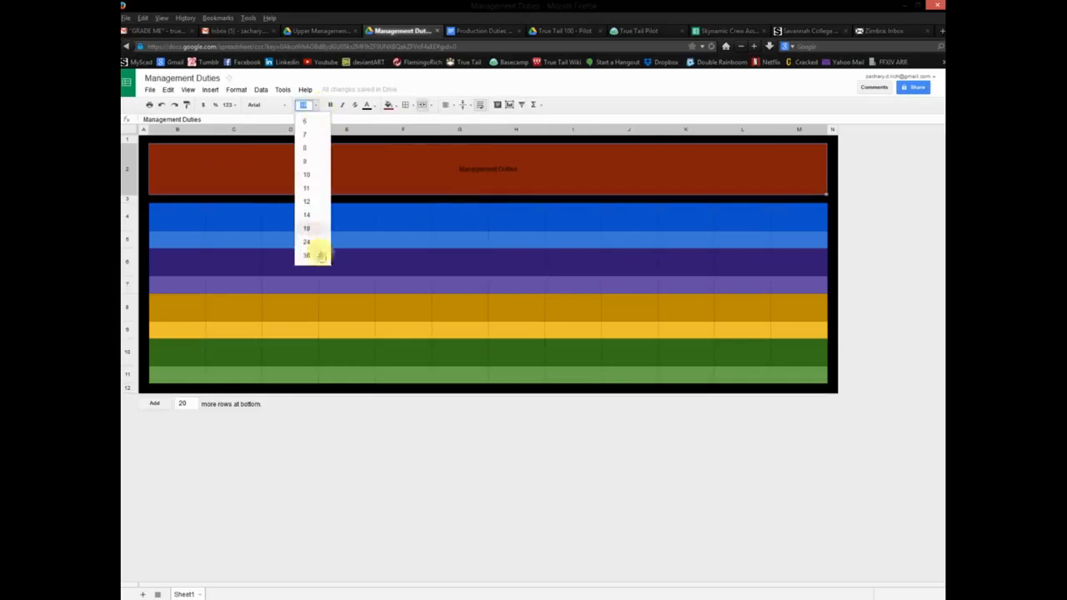
left_click(312, 249)
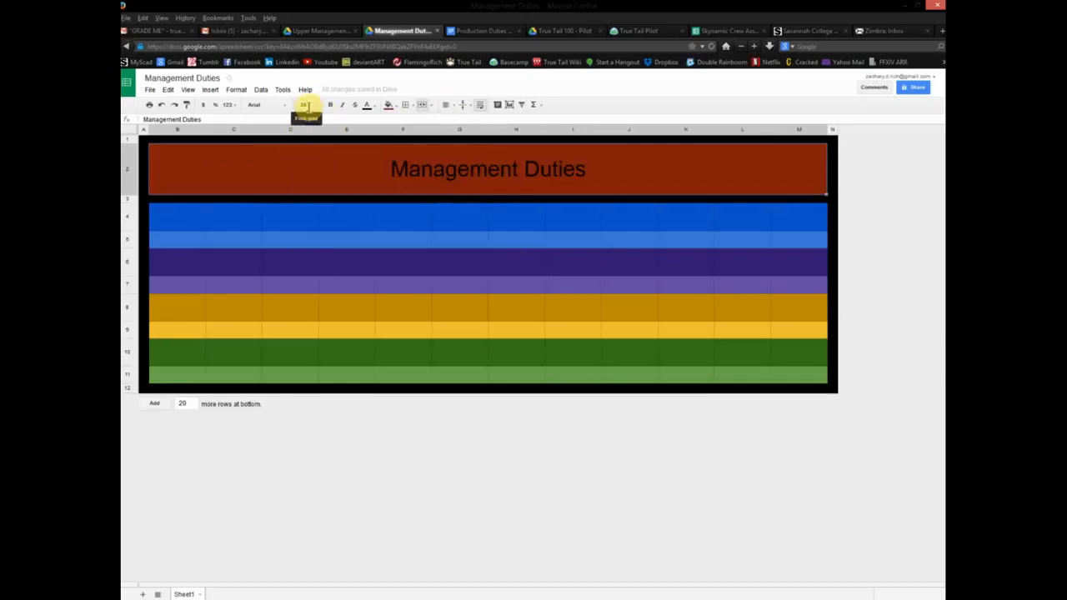
left_click(305, 106)
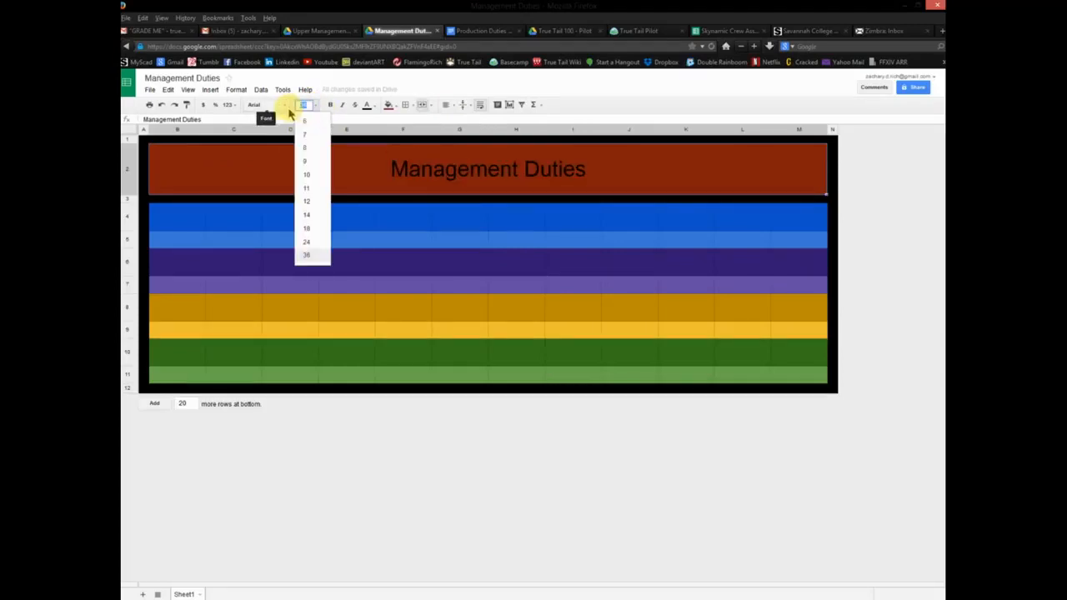
type("30")
key("Return")
Change the title's font to Verdana and make it bold.
left_click(265, 105)
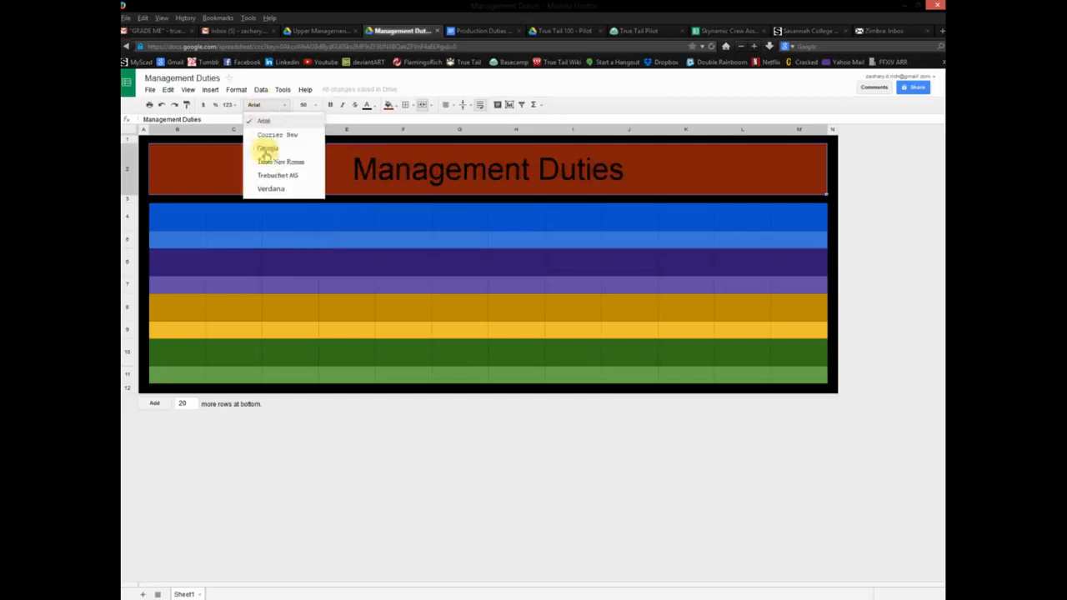
left_click(275, 194)
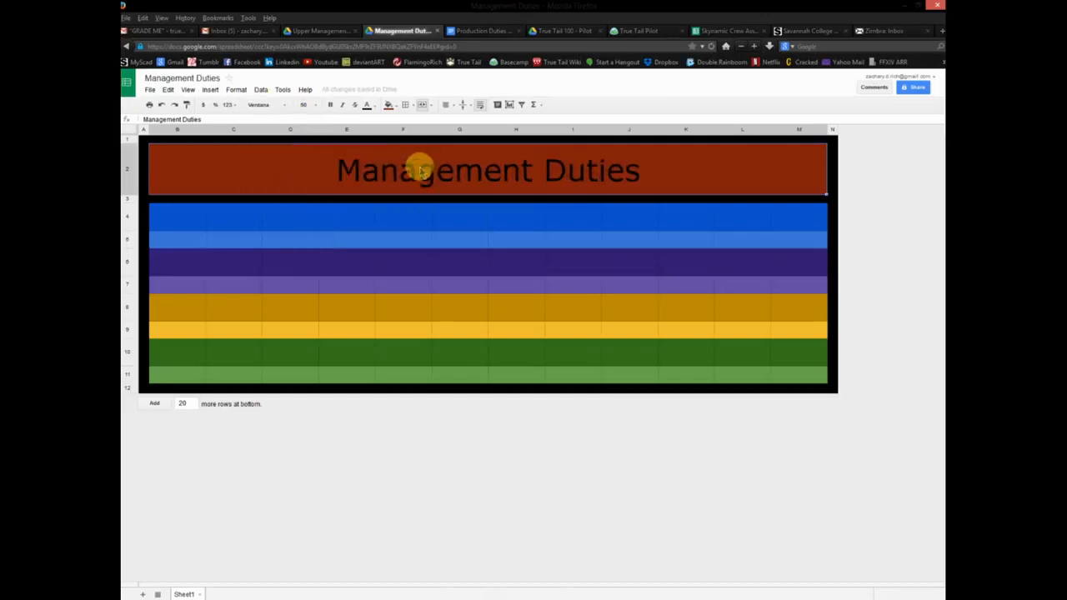
key("ctrl+b")
left_click(479, 257)
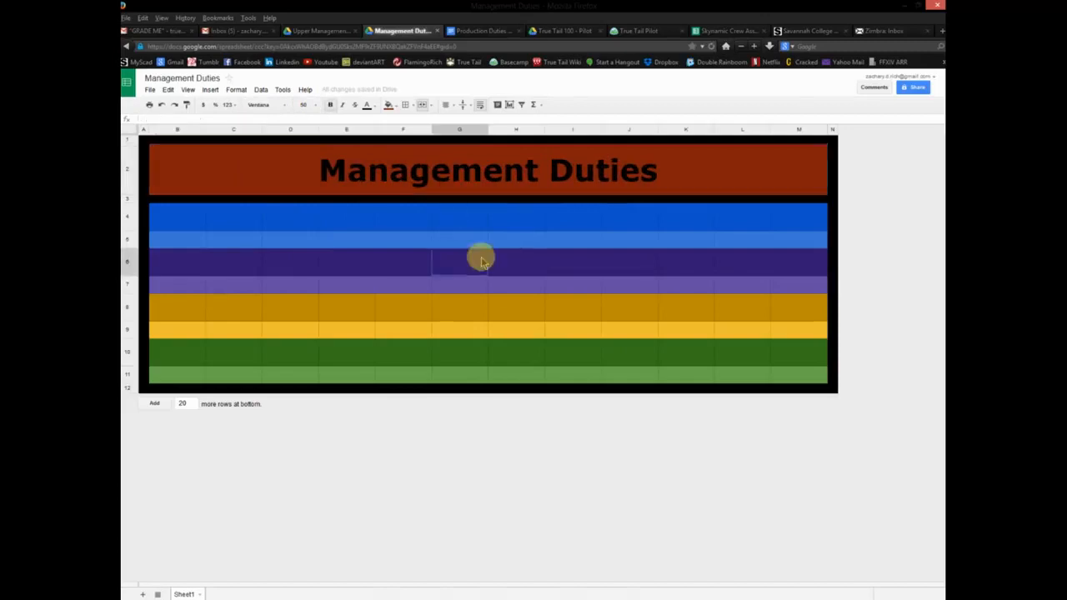
Compare the title's styling with the Skynamic Crew Assignments, True Tail 100 - Pilot and Production Duties documents, returning to Management Duties.
left_click(528, 172)
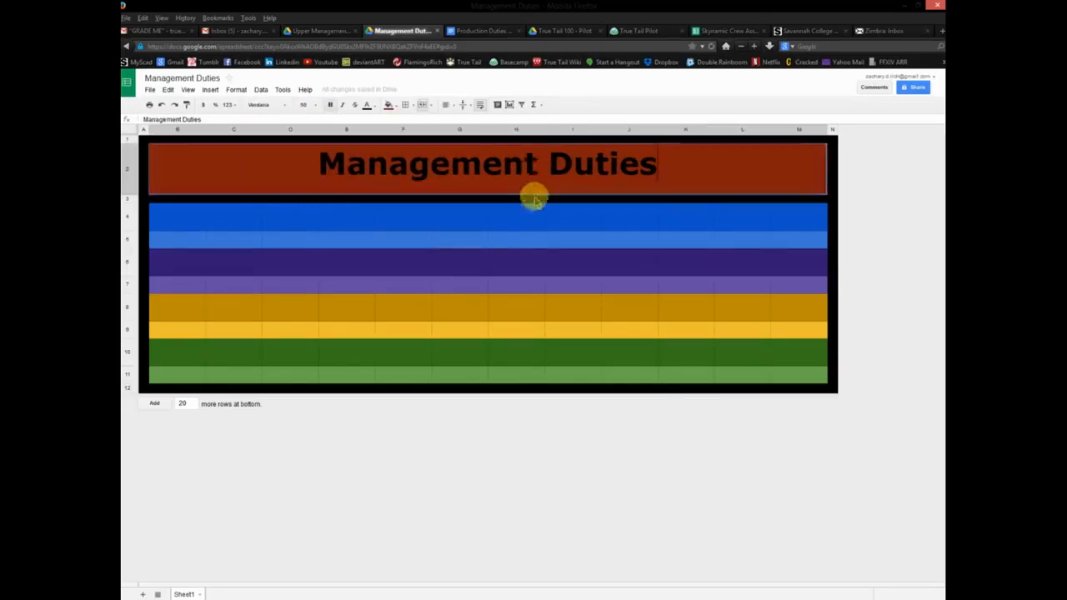
left_click(717, 31)
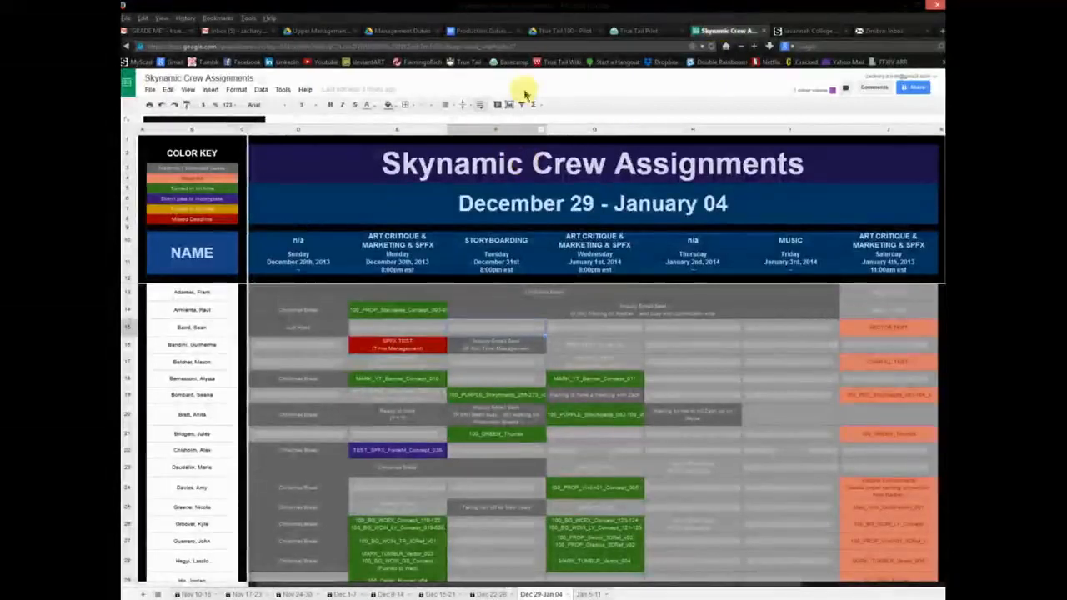
left_click(392, 33)
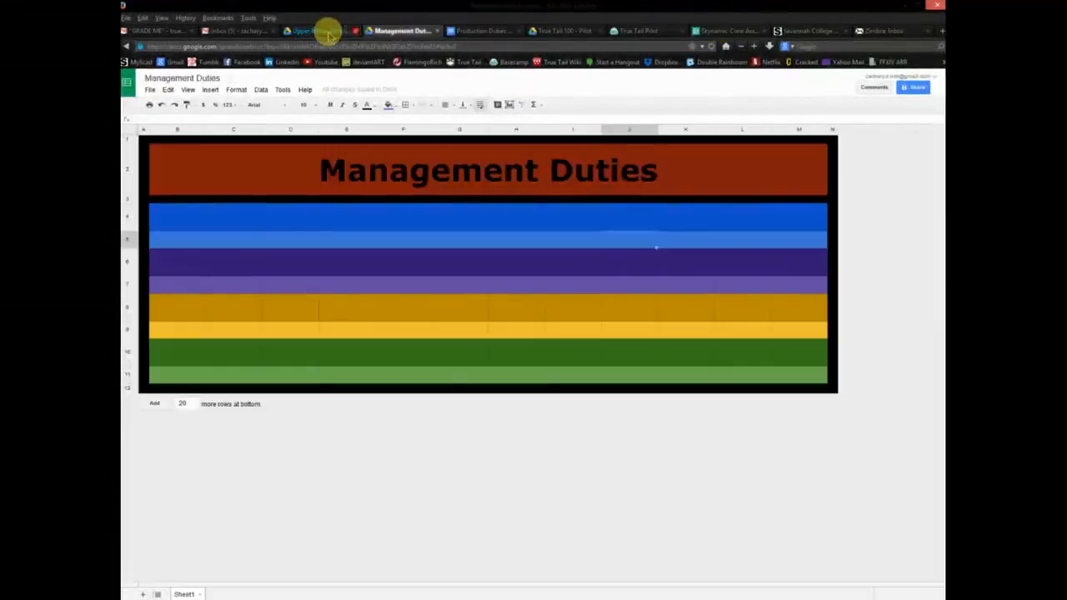
left_click(560, 31)
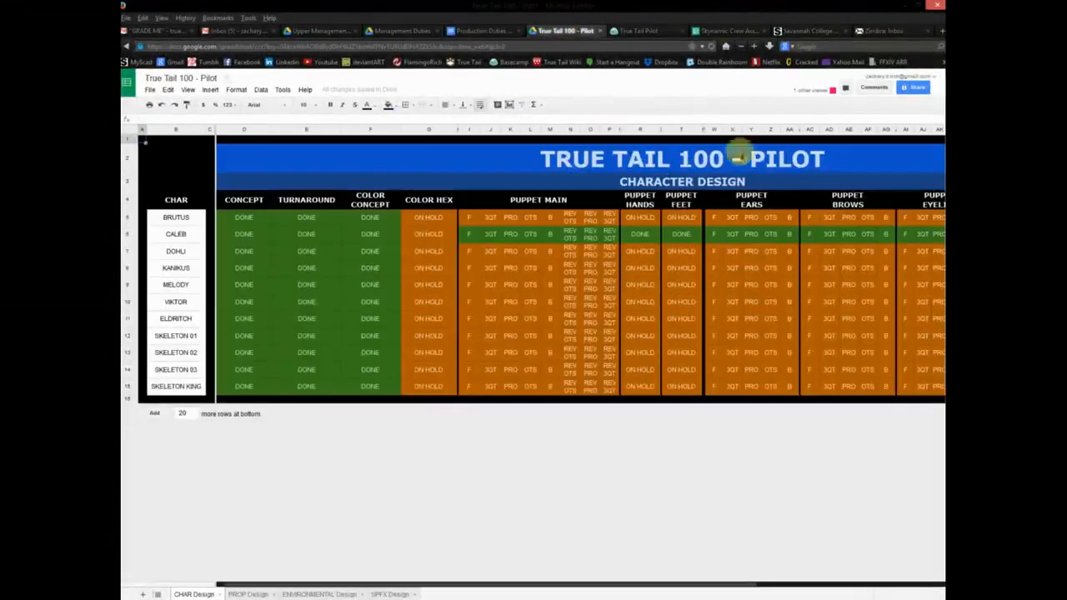
left_click(469, 31)
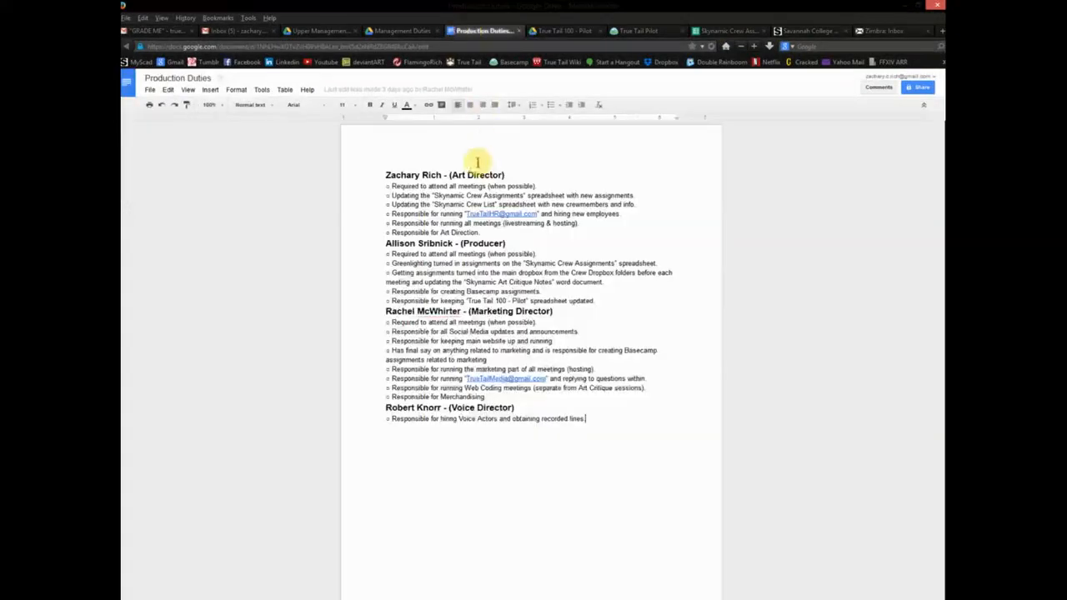
left_click(404, 31)
left_click(409, 161)
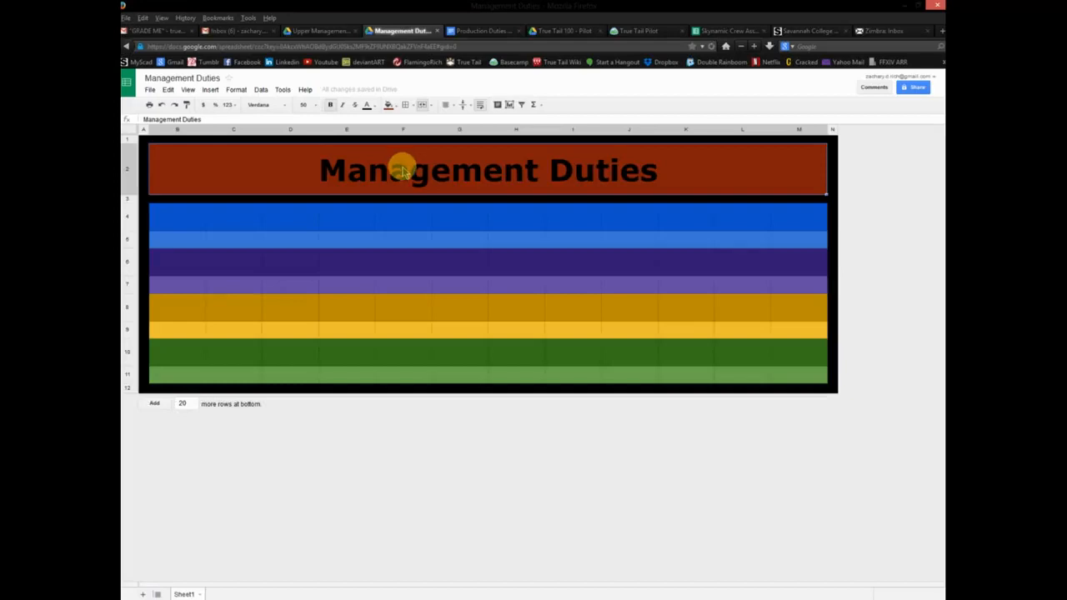
left_click(451, 292)
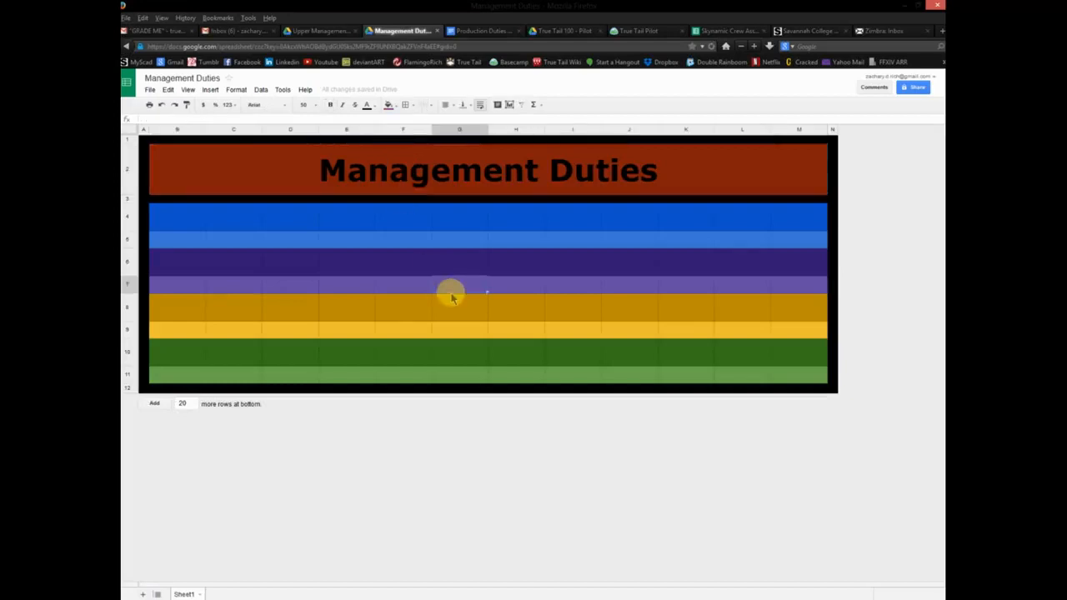
Recolor the "Management Duties" title text to the lightest red berry shade.
left_click(412, 174)
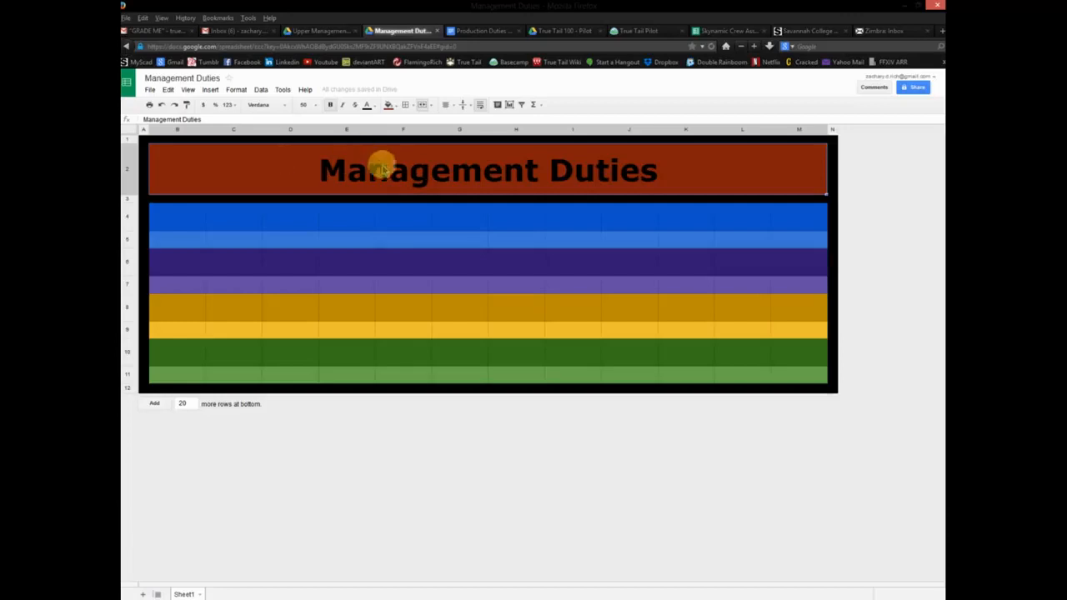
left_click(367, 106)
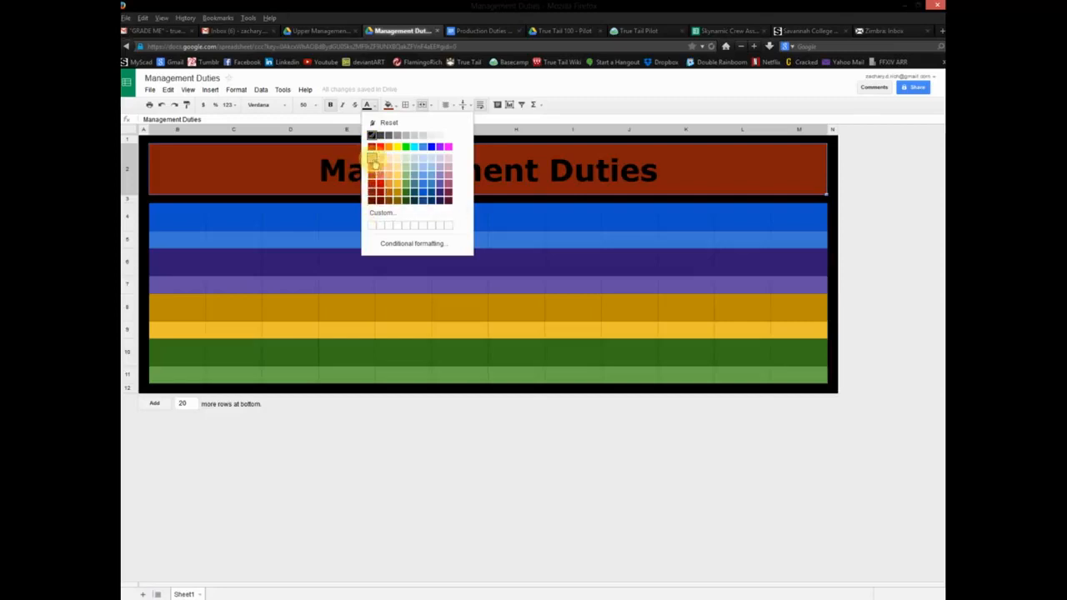
left_click(372, 159)
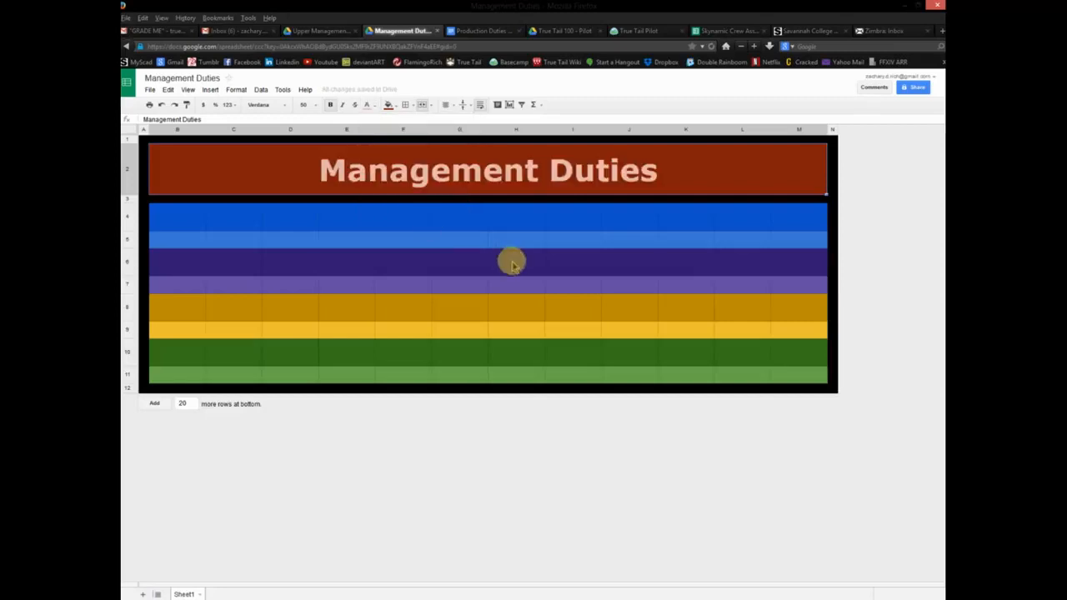
left_click(511, 260)
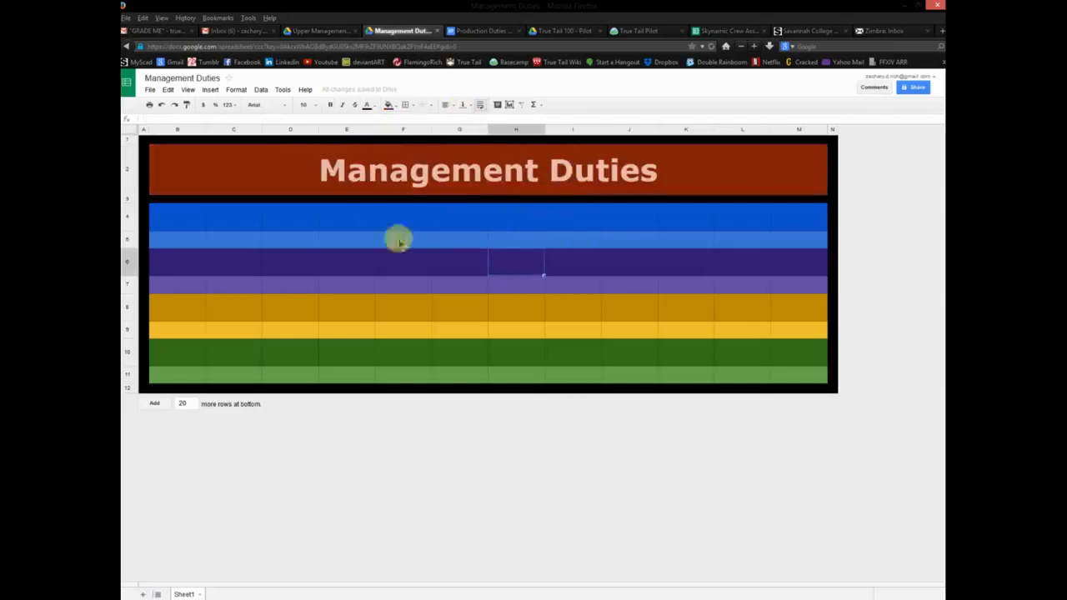
Examine the heading and date row layout in the Skynamic Crew Assignments spreadsheet, then return to Management Duties.
left_click(722, 34)
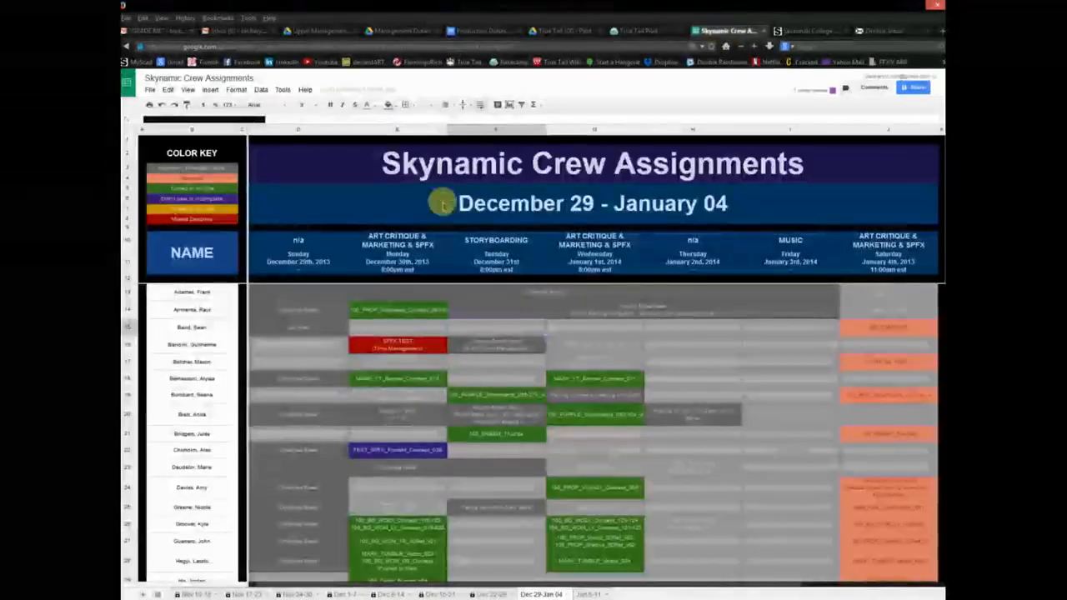
left_click(521, 202)
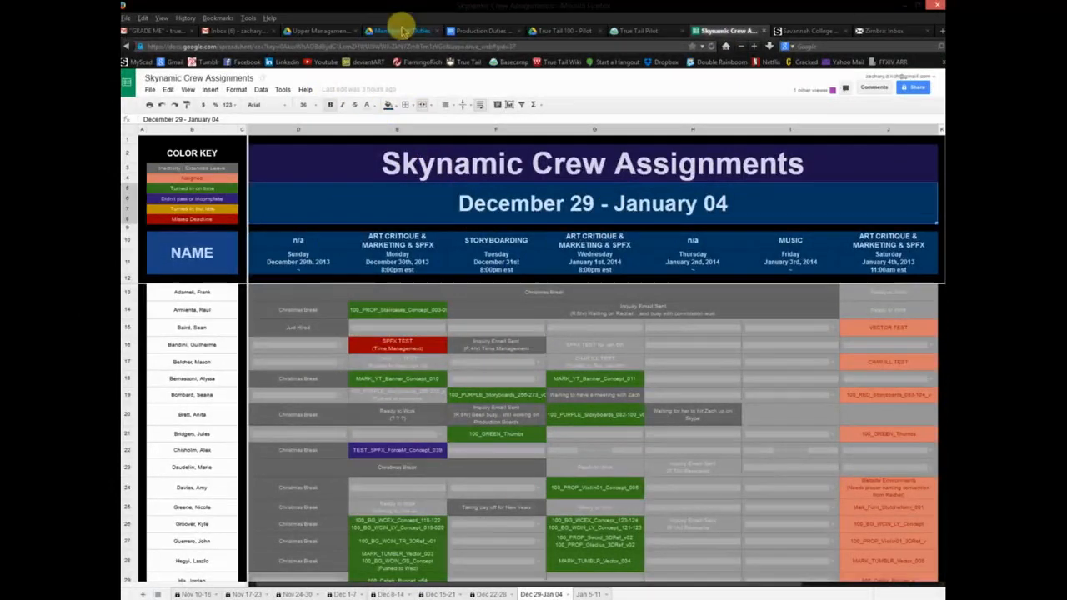
left_click(400, 30)
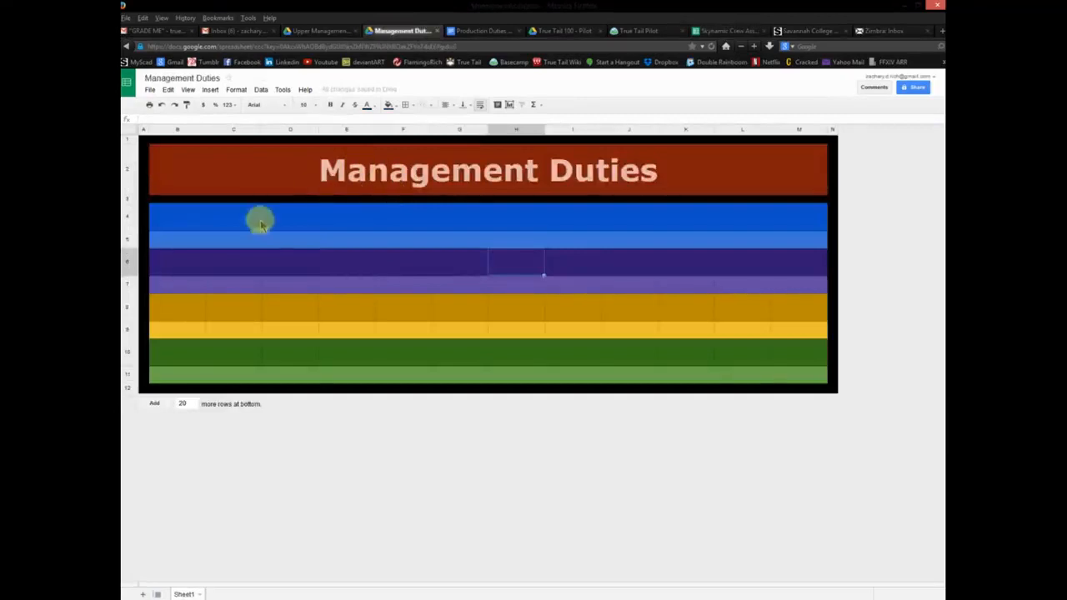
left_click(179, 222)
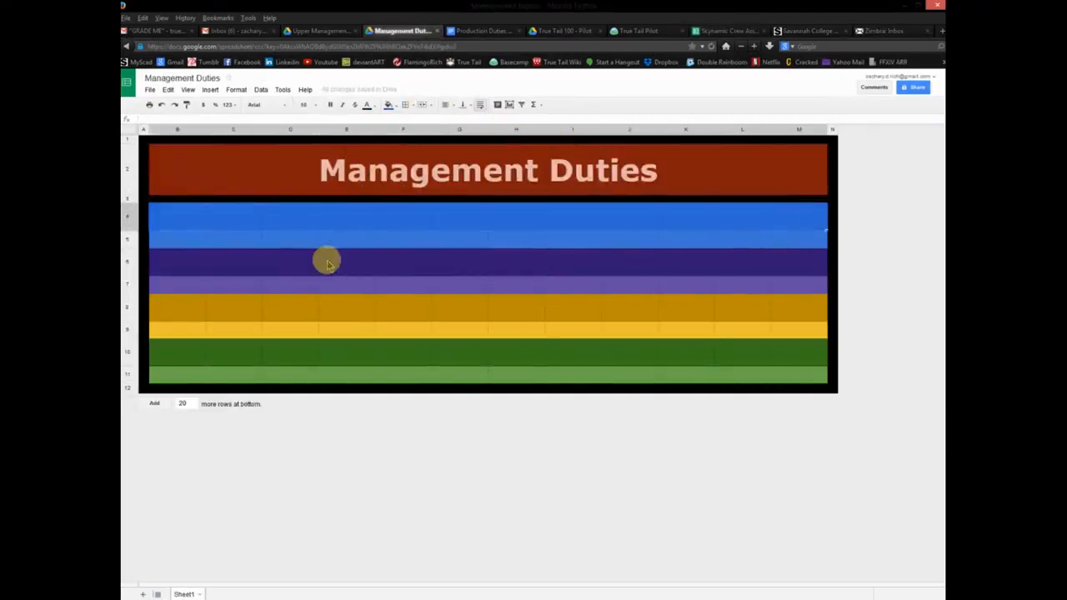
left_click(338, 306)
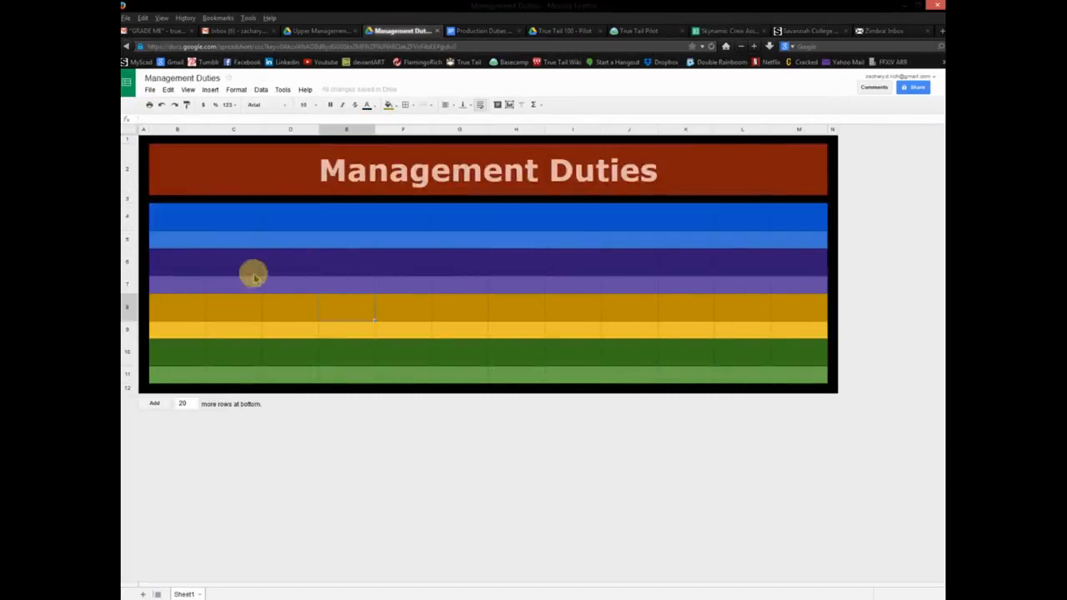
Fill cells B4 to B11 with black.
left_click(172, 212)
left_click(179, 369, "shift")
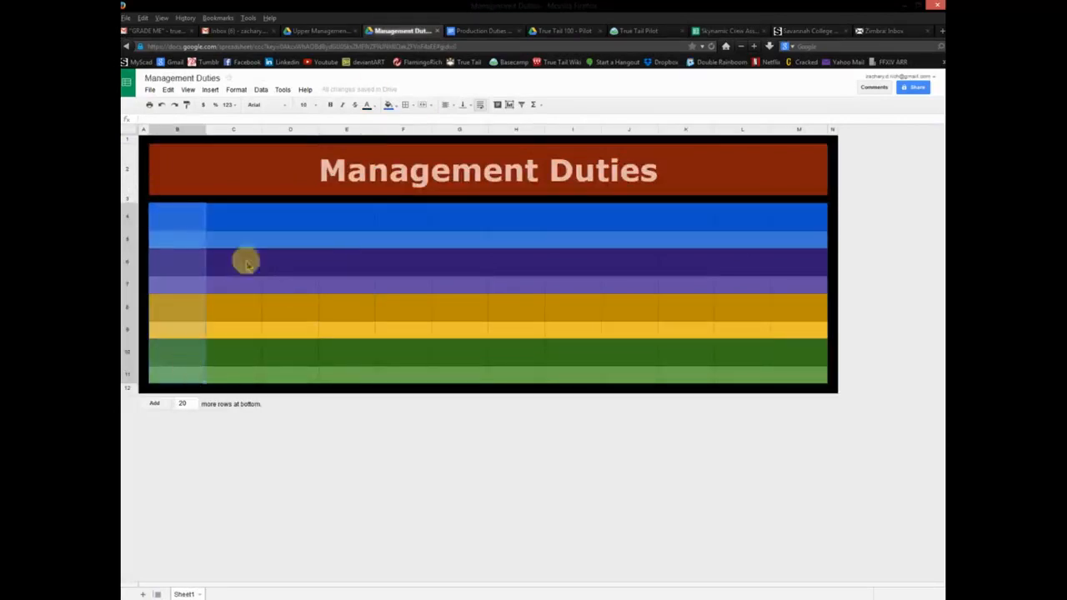
left_click(398, 105)
left_click(396, 137)
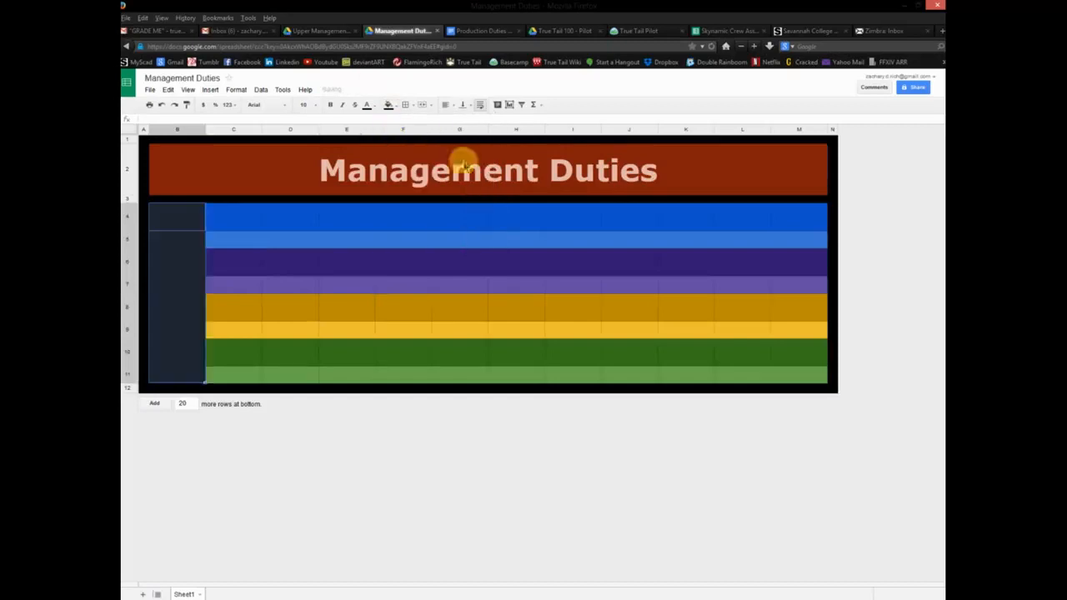
Fill cells M4 to M11 with black to match the opposite border column.
left_click_drag(818, 220, 798, 377)
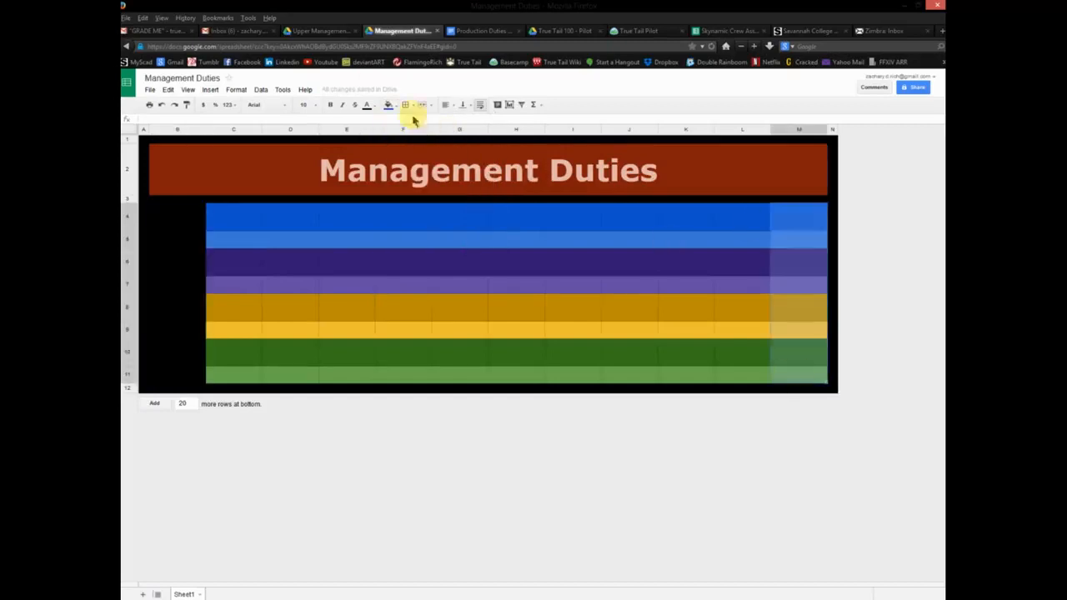
left_click(387, 104)
left_click(395, 138)
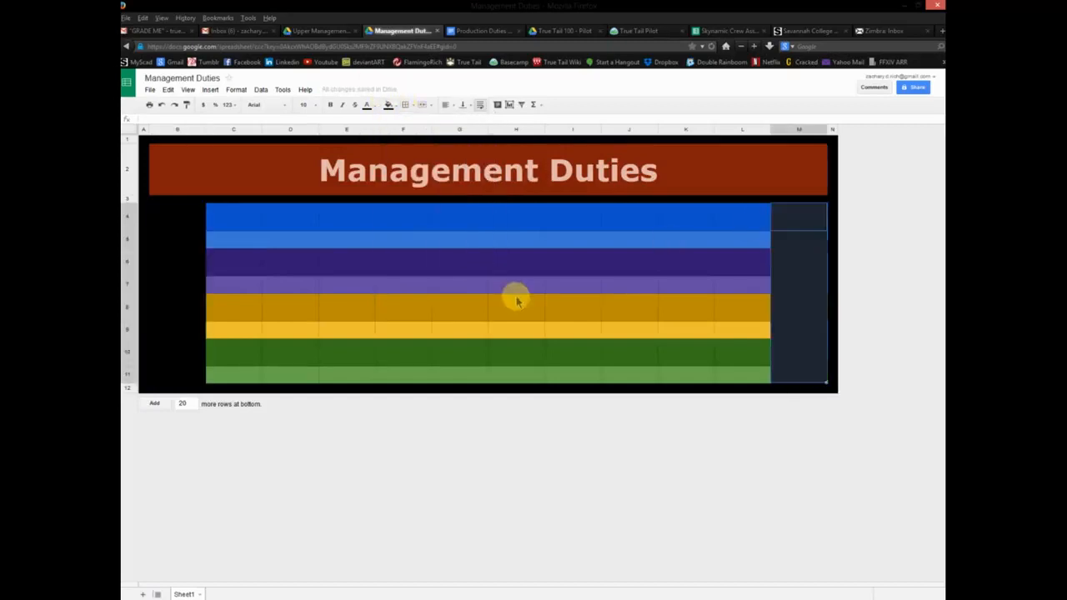
left_click(514, 298)
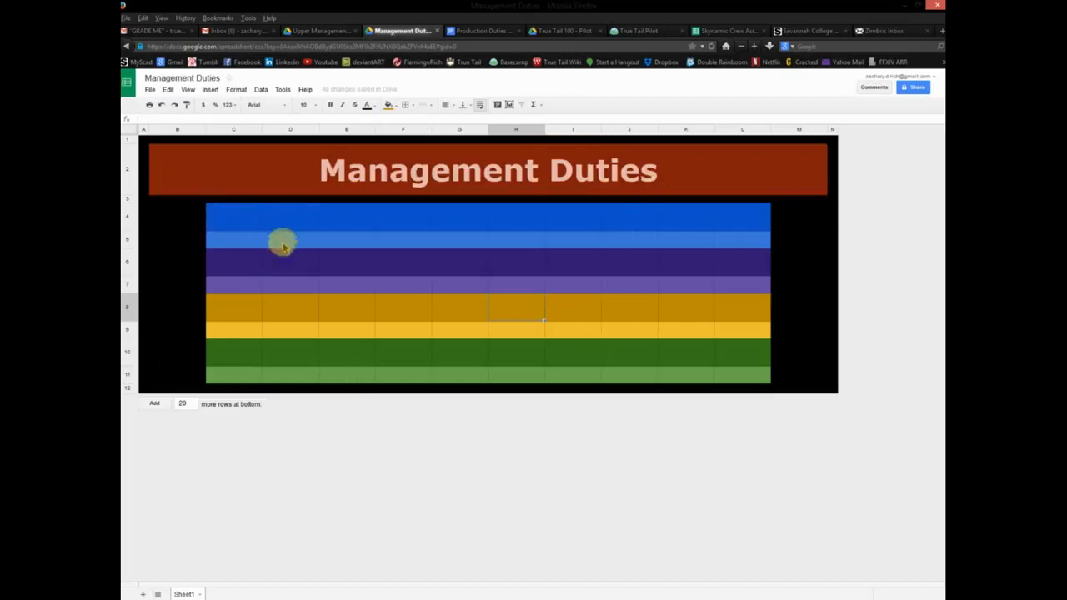
Merge cells C4 to L4 and cells C5 to L5 into one wide cell per blue row.
left_click(243, 218)
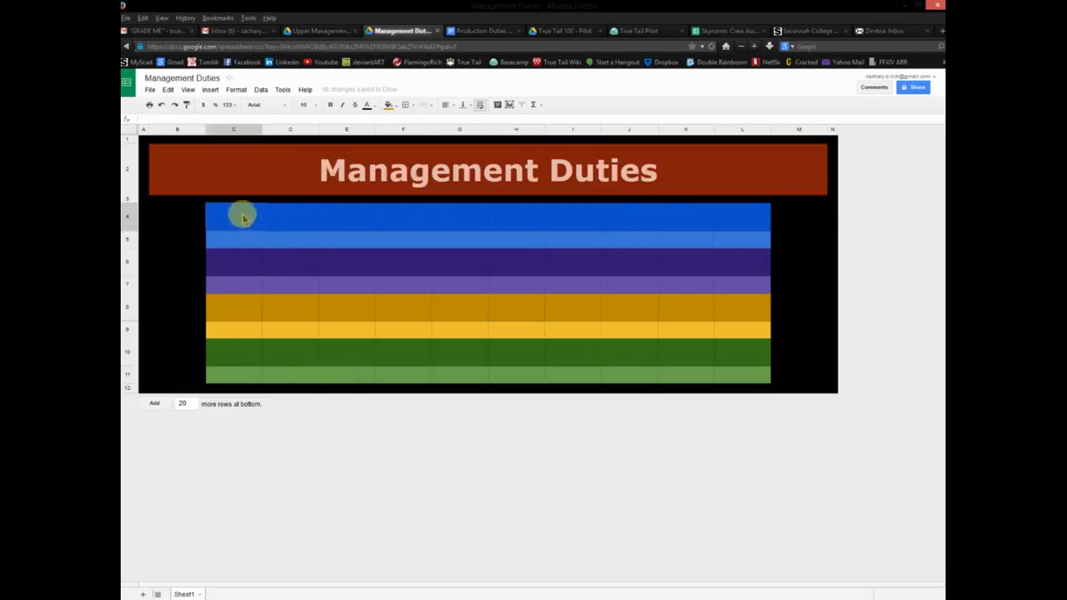
left_click(733, 211, "shift")
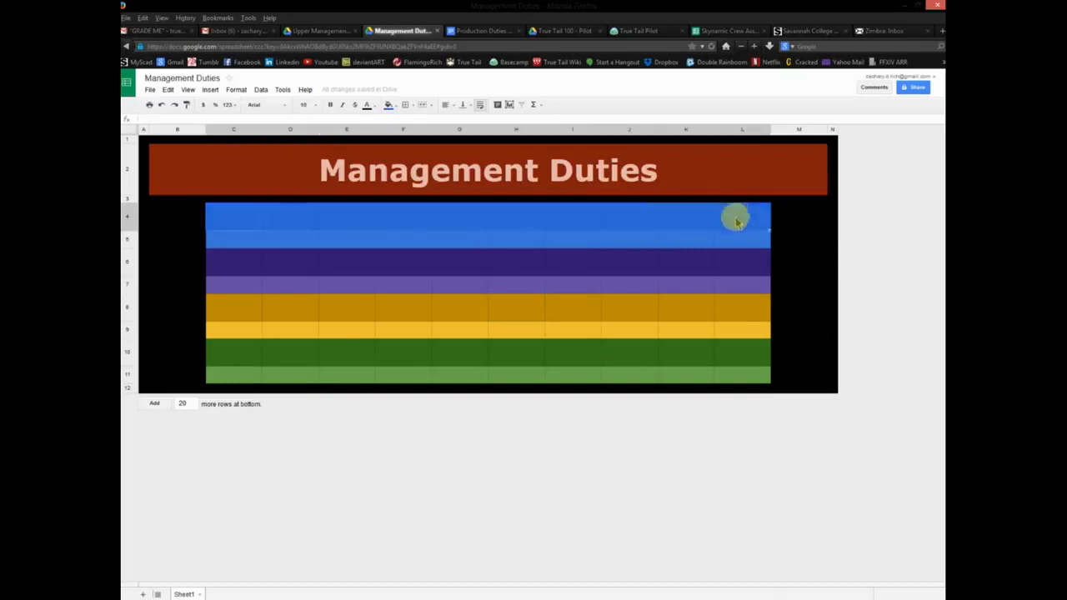
left_click(422, 108)
left_click(250, 244)
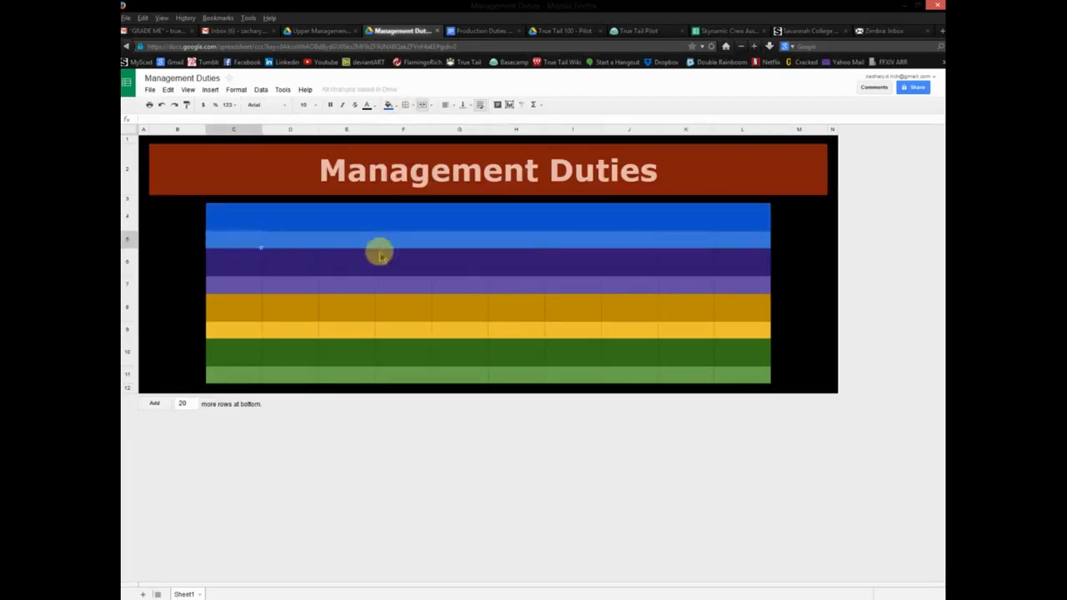
left_click(731, 242, "shift")
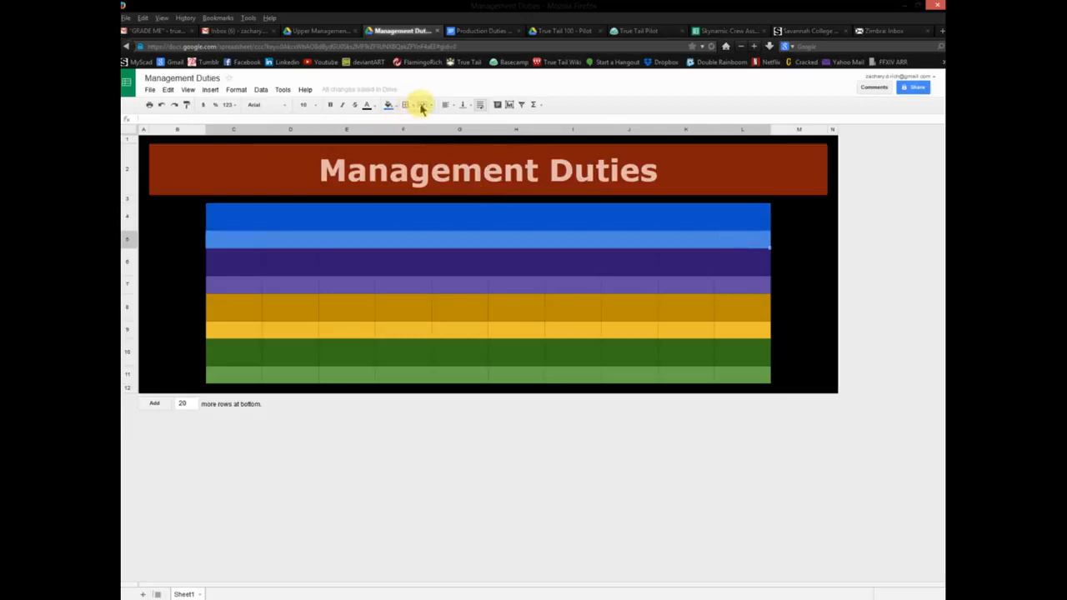
left_click(422, 108)
Merge cells C6 to L6 and cells C7 to L7 into one wide cell per purple row.
left_click(236, 266)
left_click(757, 266, "shift")
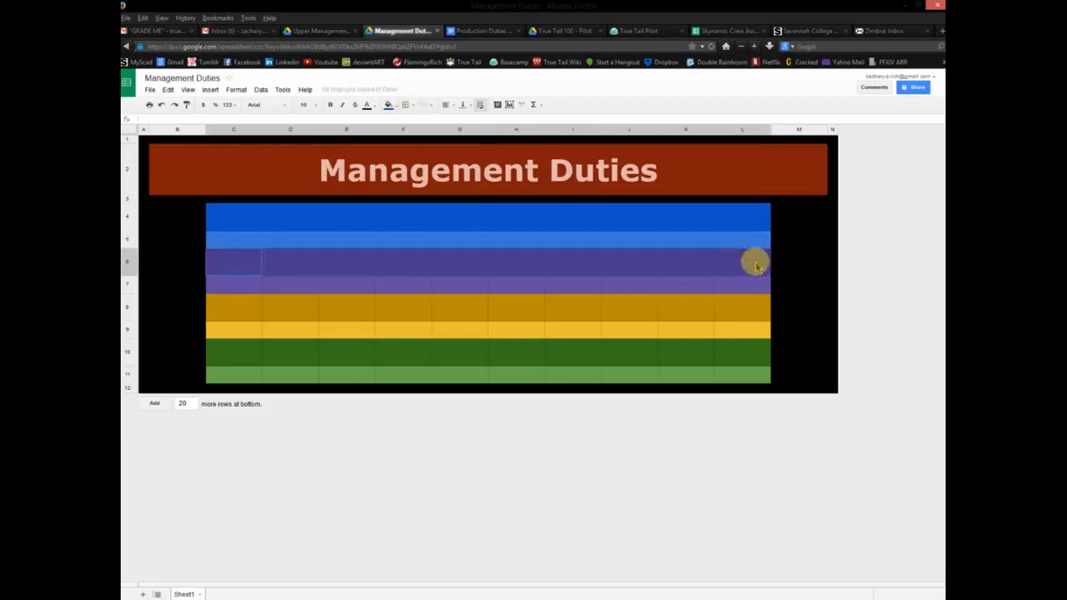
left_click(423, 106)
left_click(234, 286)
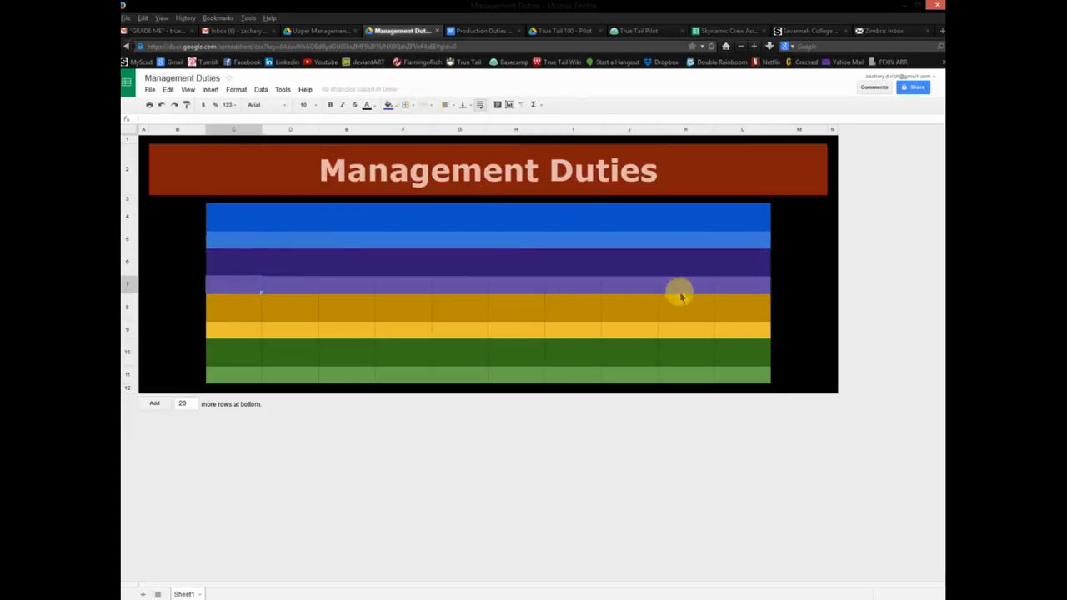
left_click(736, 286, "shift")
Merge cells C8 to L8 and cells C9 to L9 into one wide cell per yellow row, and select cell C10.
left_click(258, 303)
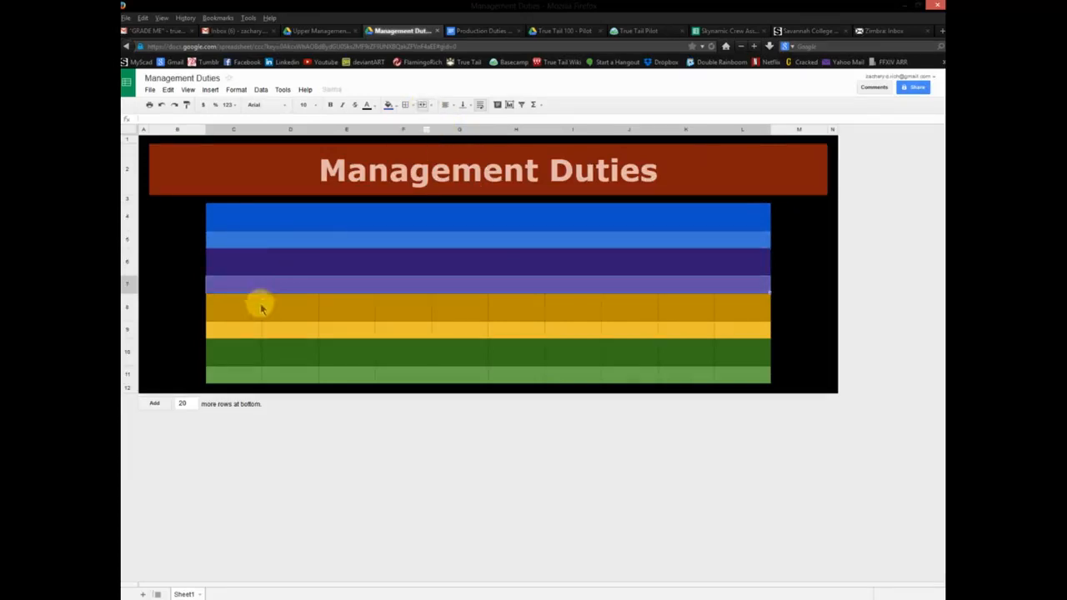
left_click(731, 305, "shift")
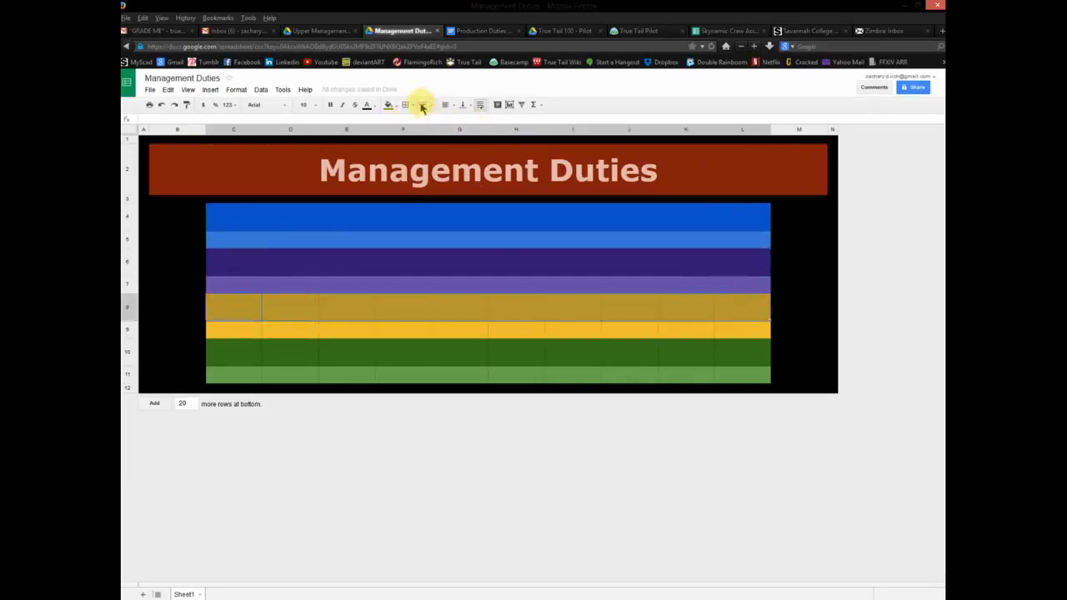
left_click(423, 107)
left_click(258, 335)
left_click(751, 328, "shift")
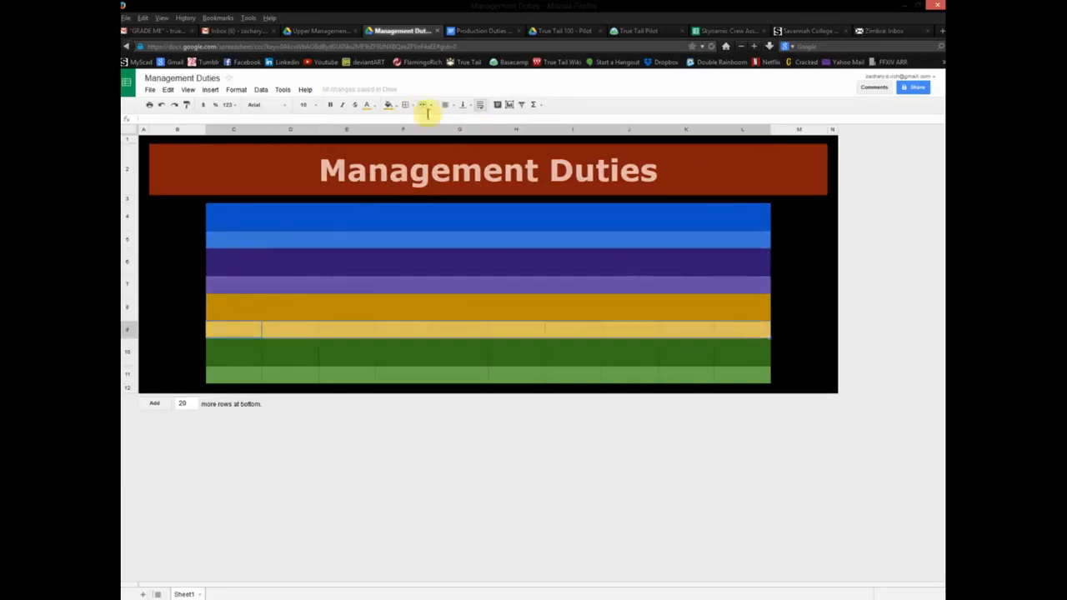
left_click(423, 106)
left_click(248, 346)
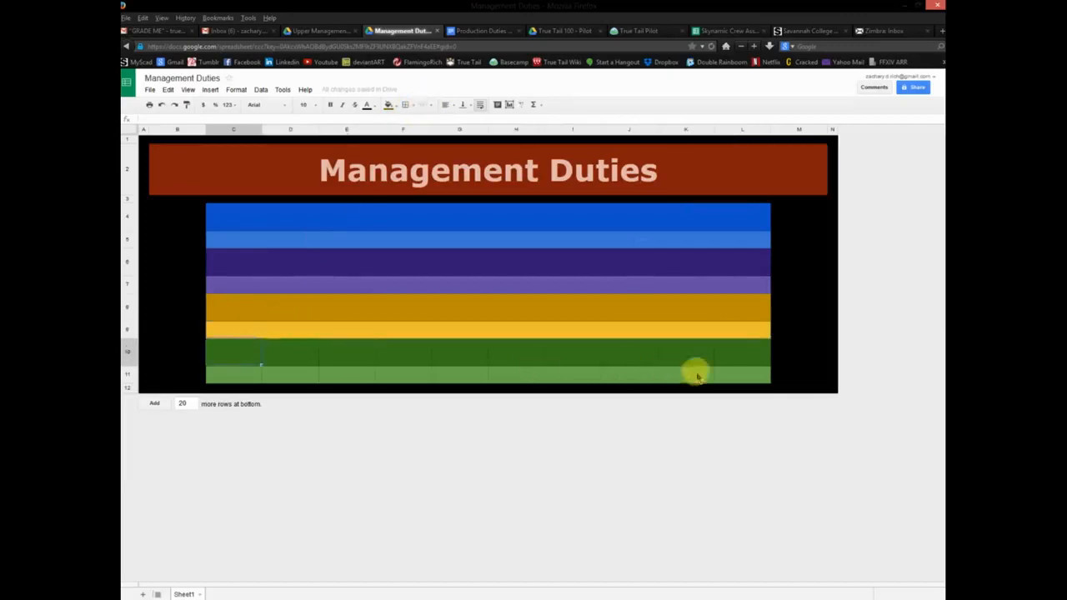
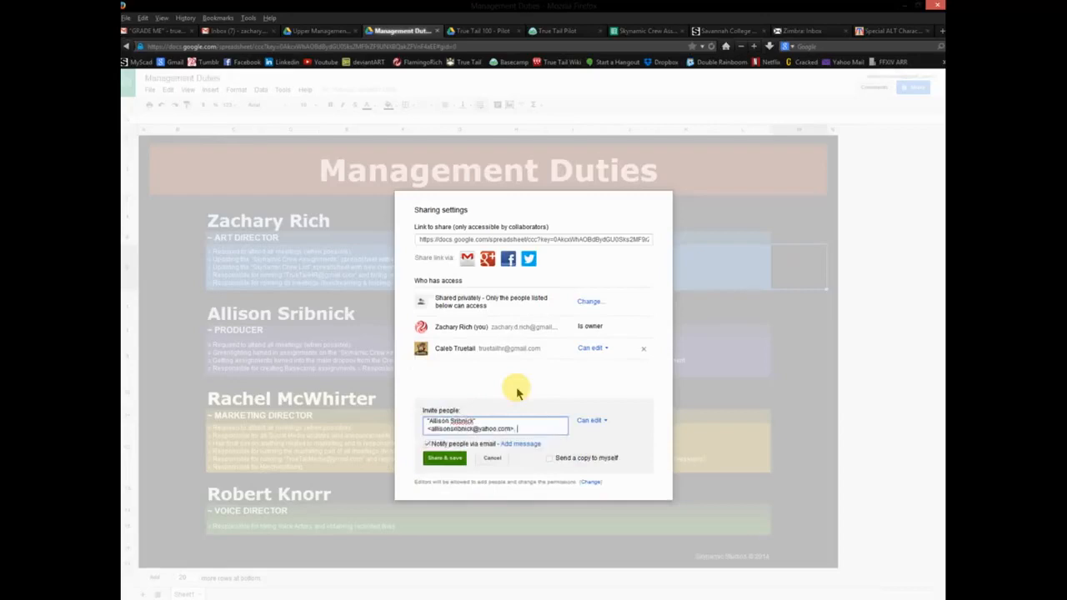
Add the marketing director and the voice director to the invited people and share the Management Duties spreadsheet with all invitees.
type("RAC")
key("Return")
type("Rob")
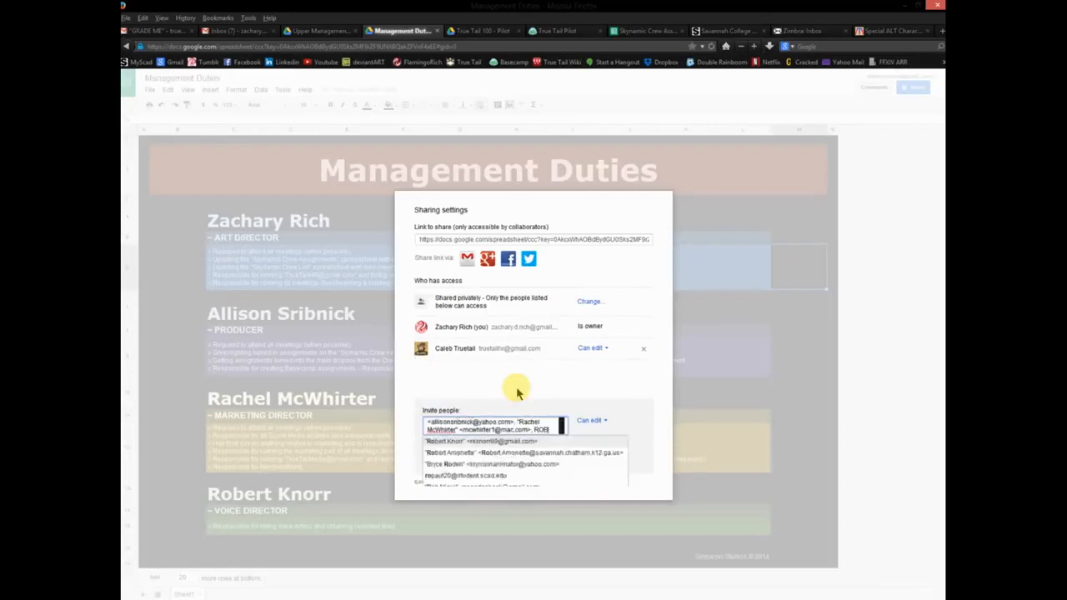
key("Return")
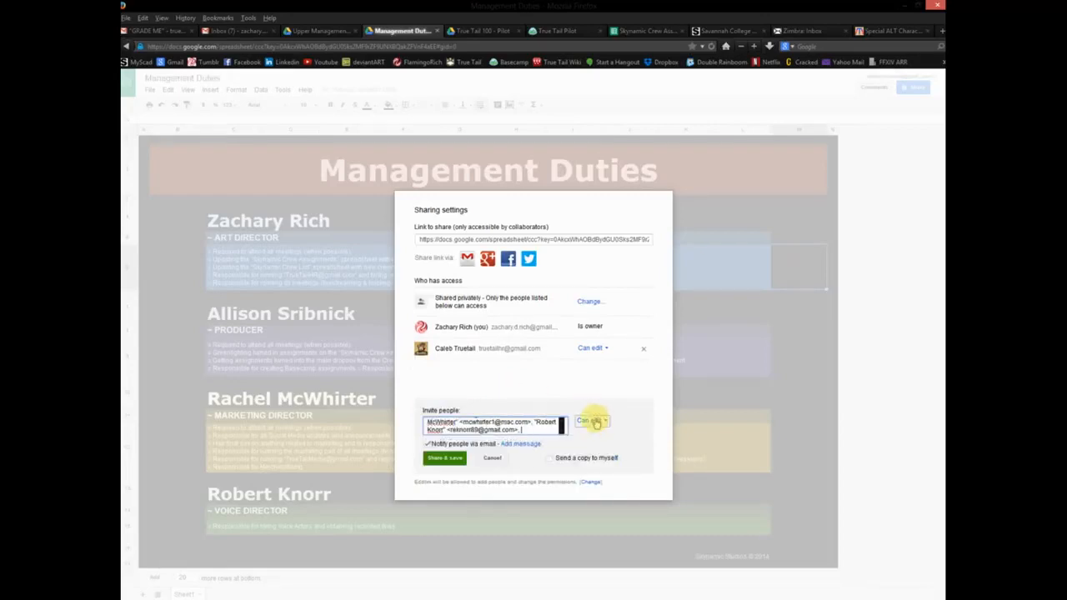
left_click(444, 458)
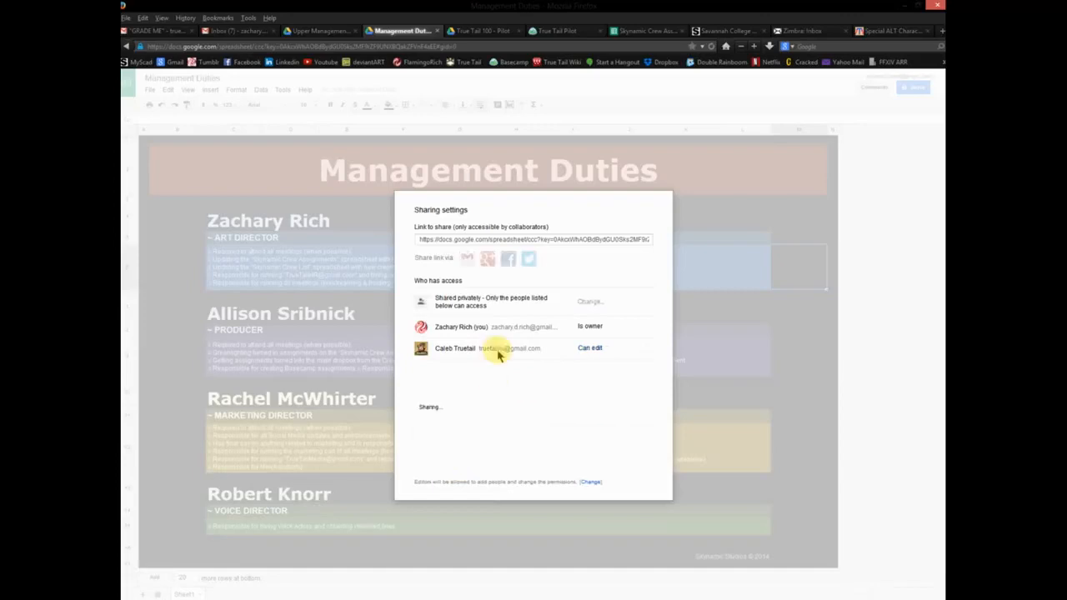
left_click(436, 460)
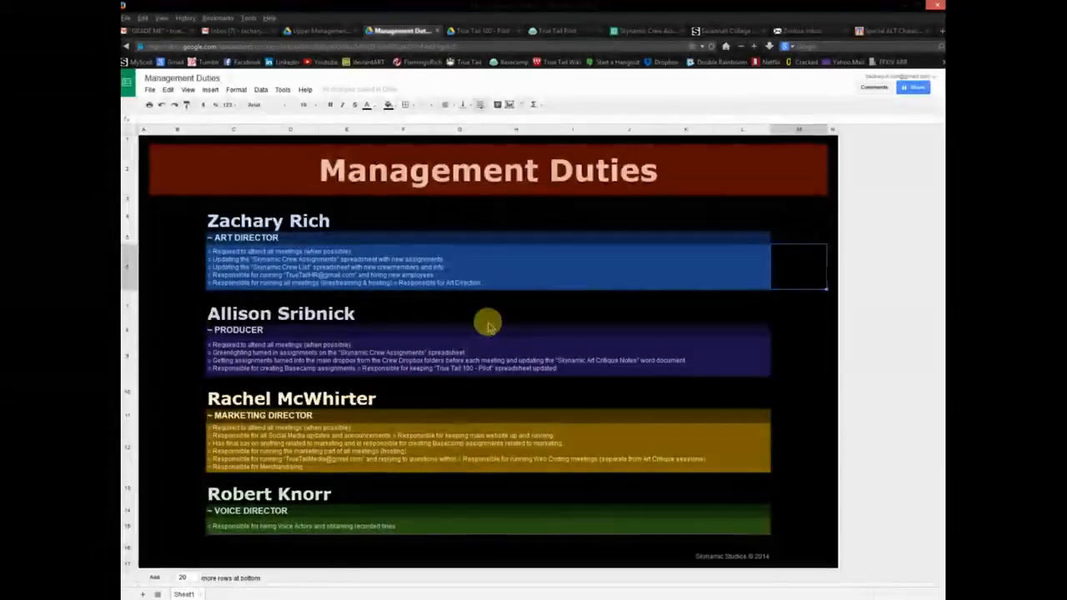
left_click(610, 176)
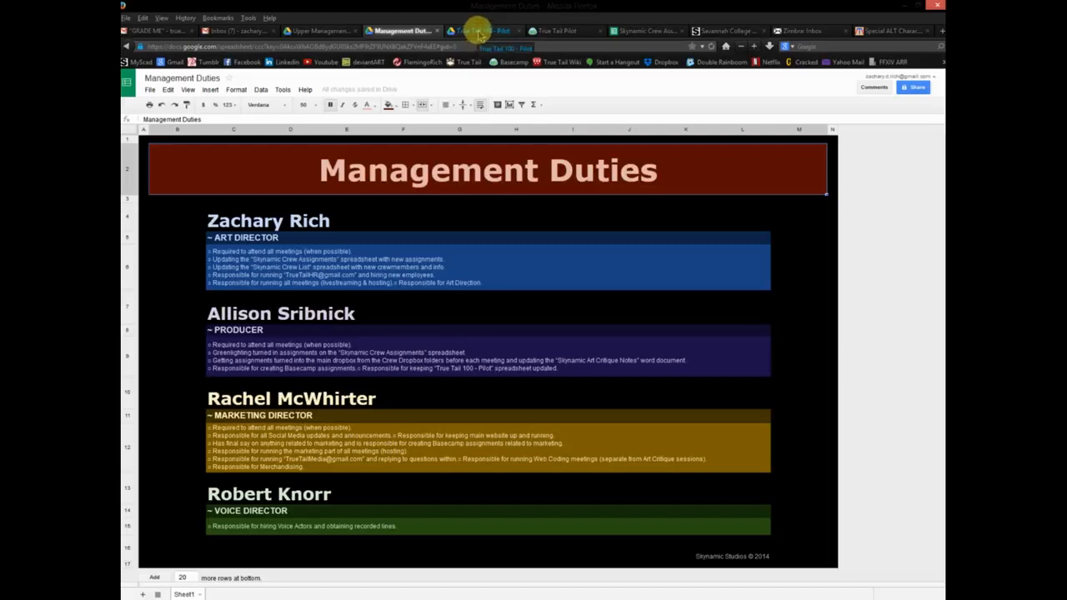
Switch to the True Tail 100 - Pilot spreadsheet and examine the layout of its character, prop, environmental and SPFX design sheets.
left_click(480, 33)
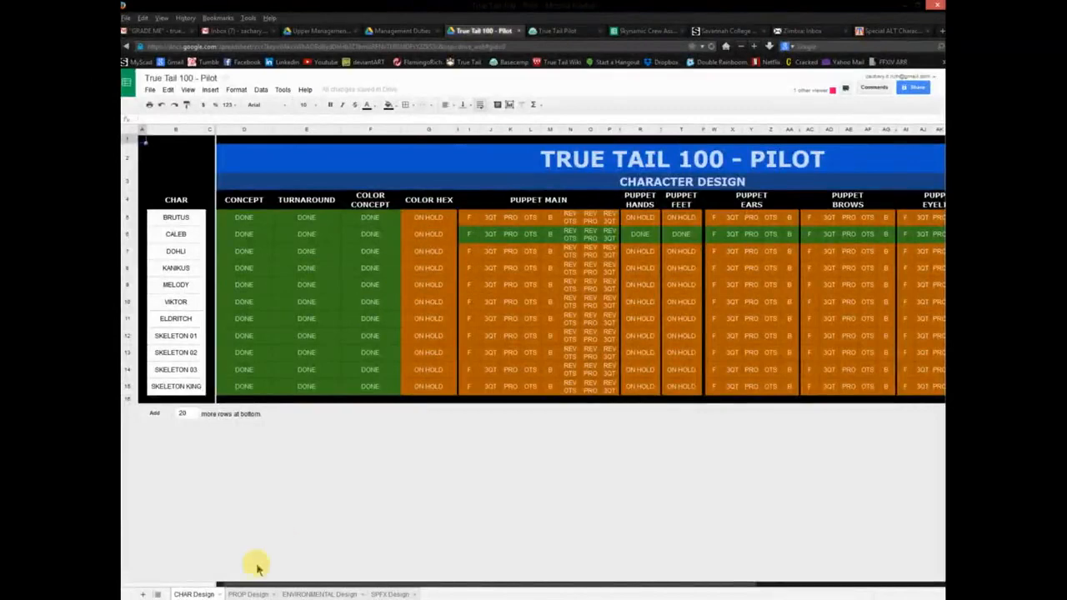
left_click(246, 594)
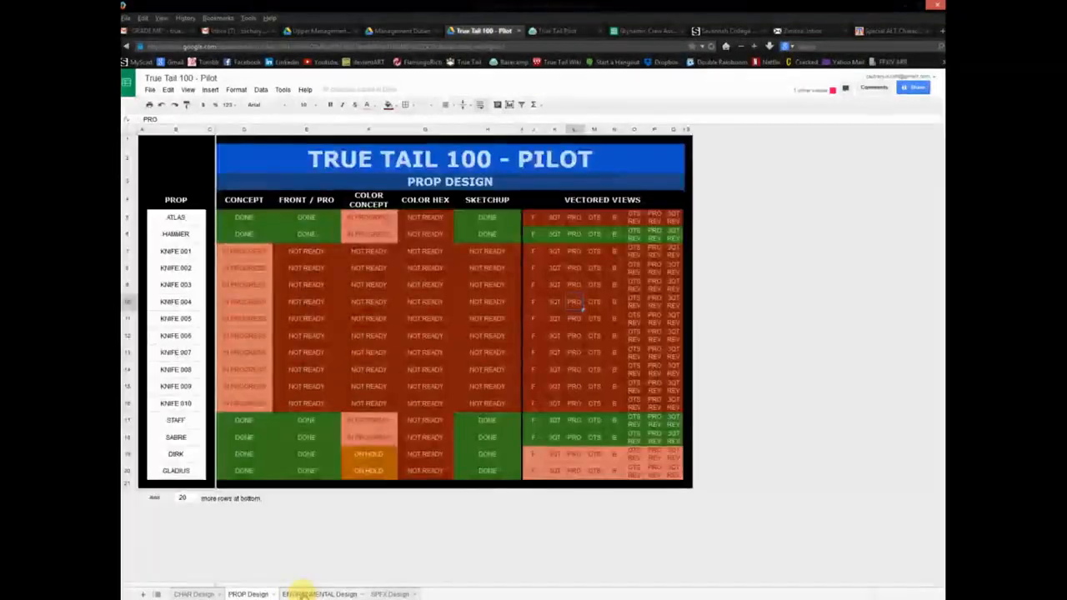
left_click(304, 594)
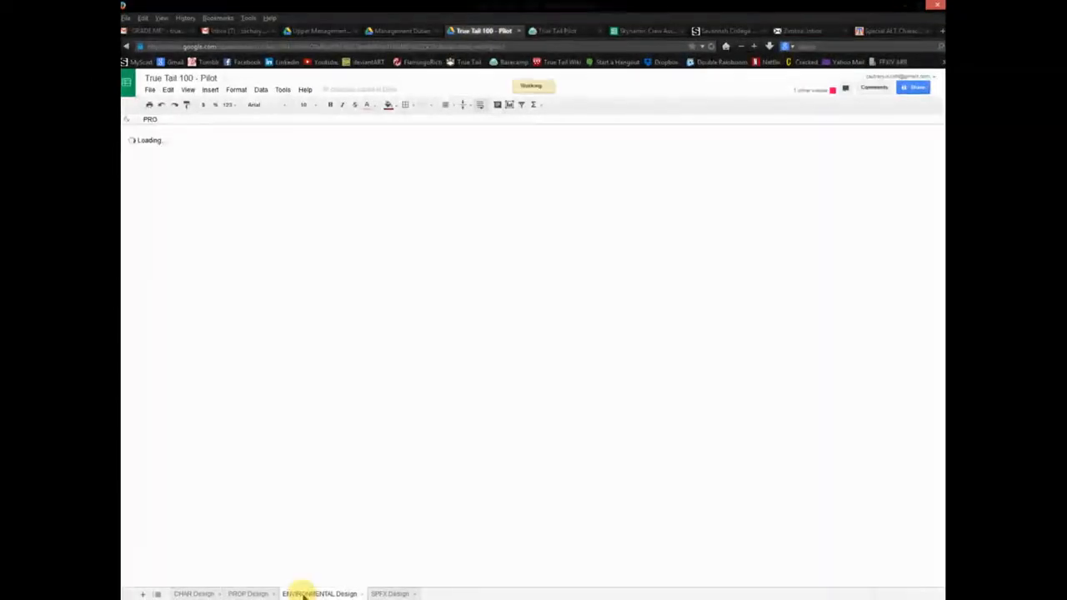
left_click(389, 594)
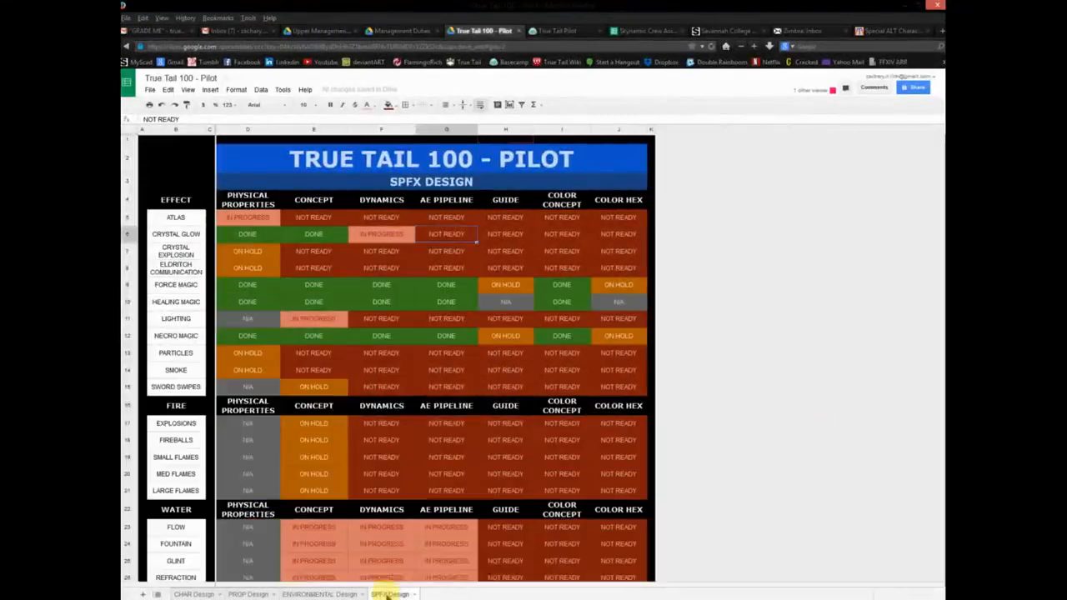
left_click(307, 594)
left_click(242, 594)
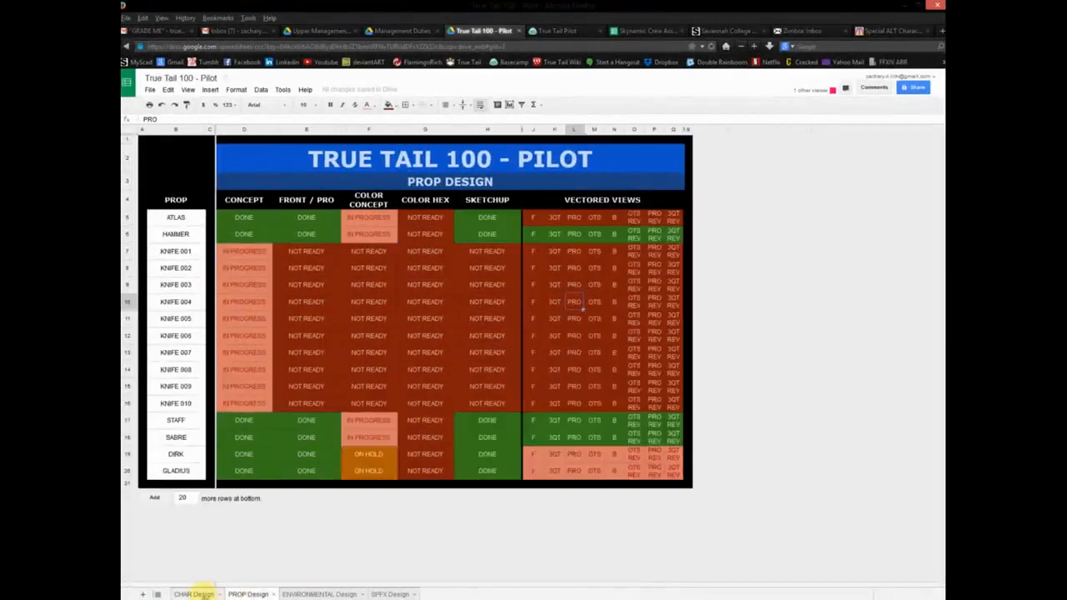
left_click(192, 594)
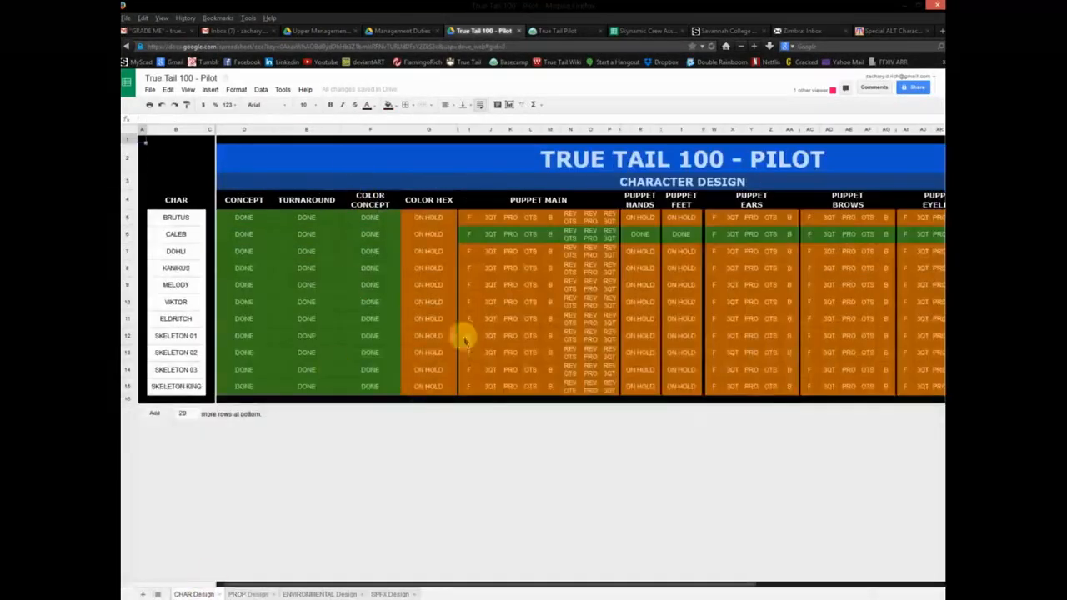
left_click(250, 594)
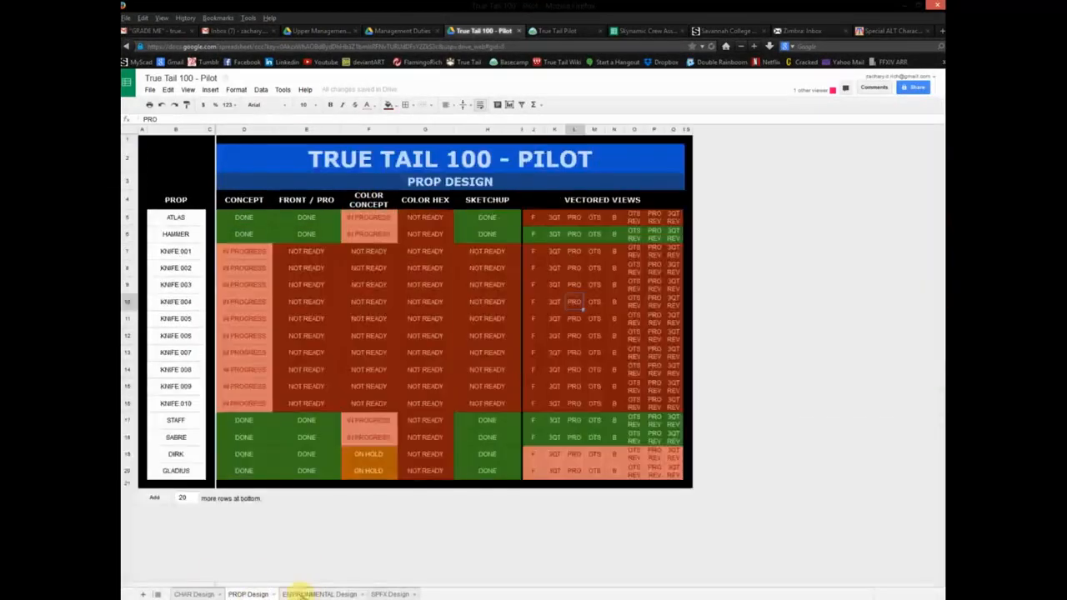
left_click(307, 594)
left_click(389, 595)
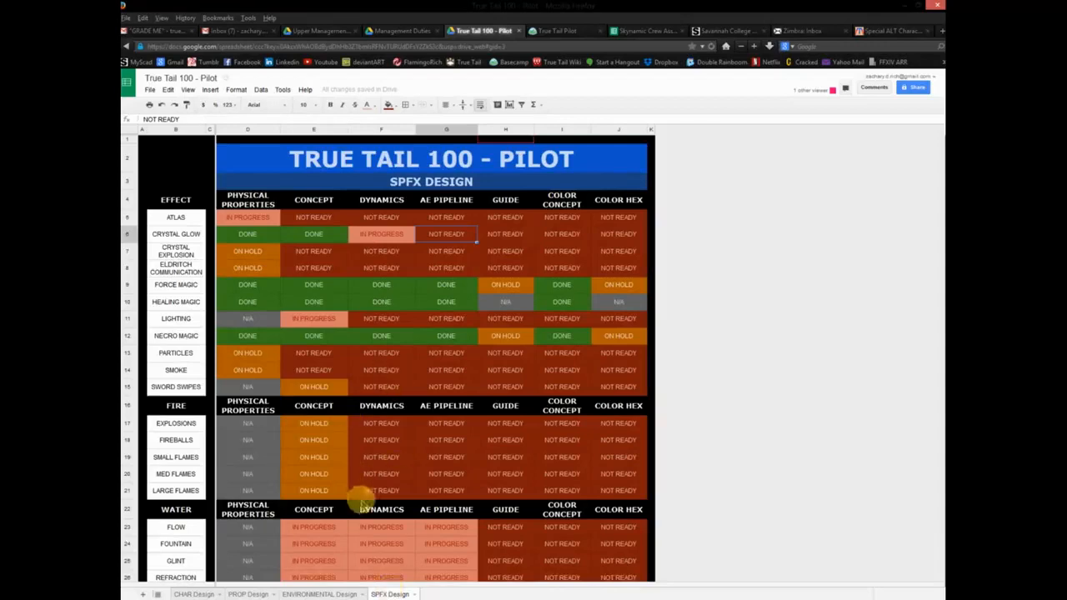
left_click(331, 594)
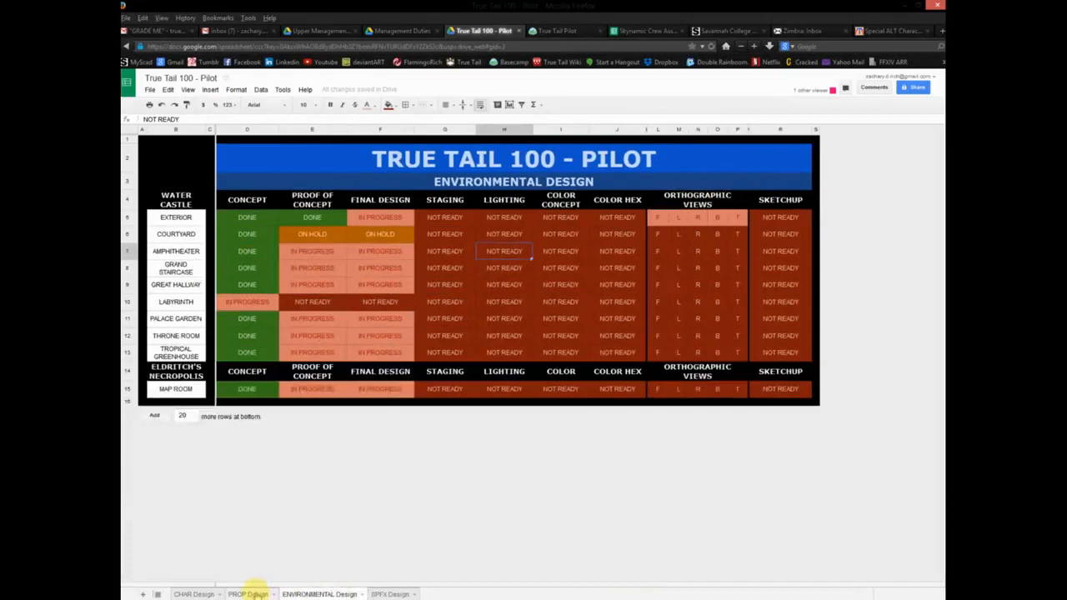
left_click(249, 593)
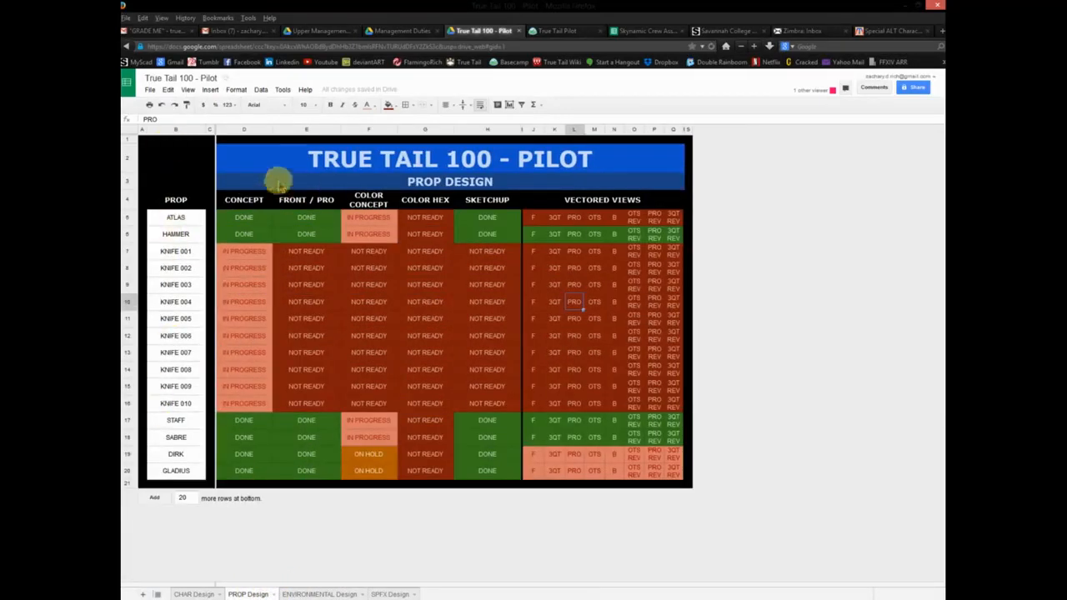
left_click(193, 592)
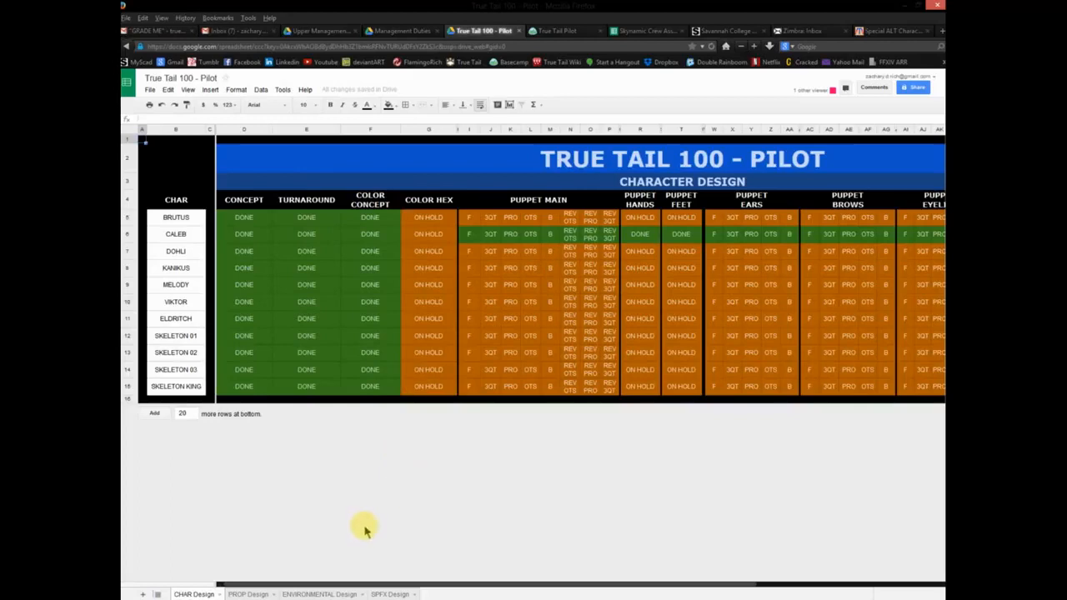
Duplicate the SPFX Design sheet and rename the copy as Storyboards.
left_click(390, 594)
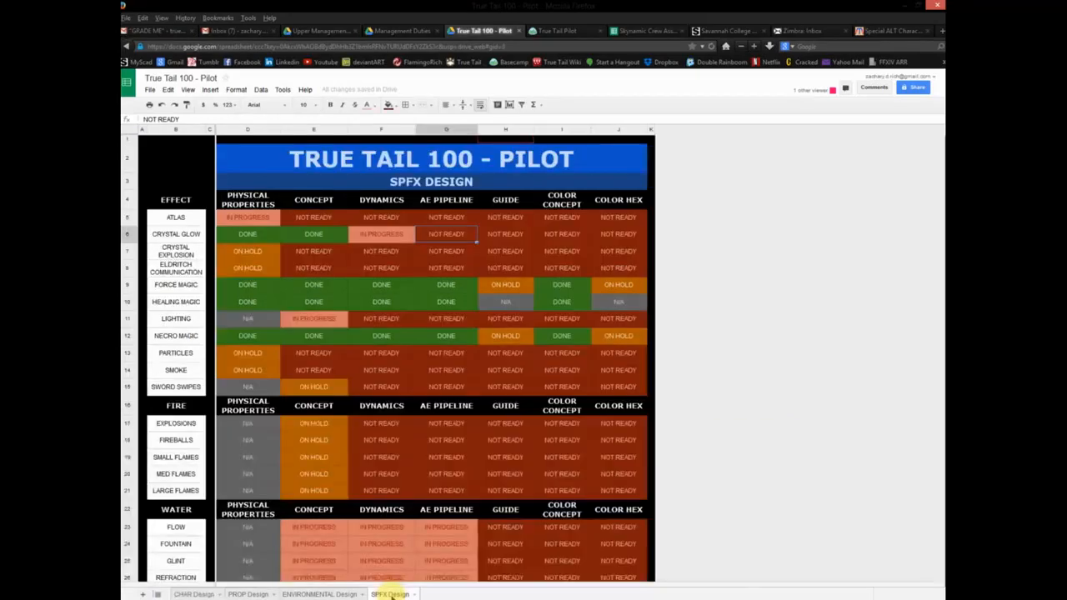
left_click(415, 595)
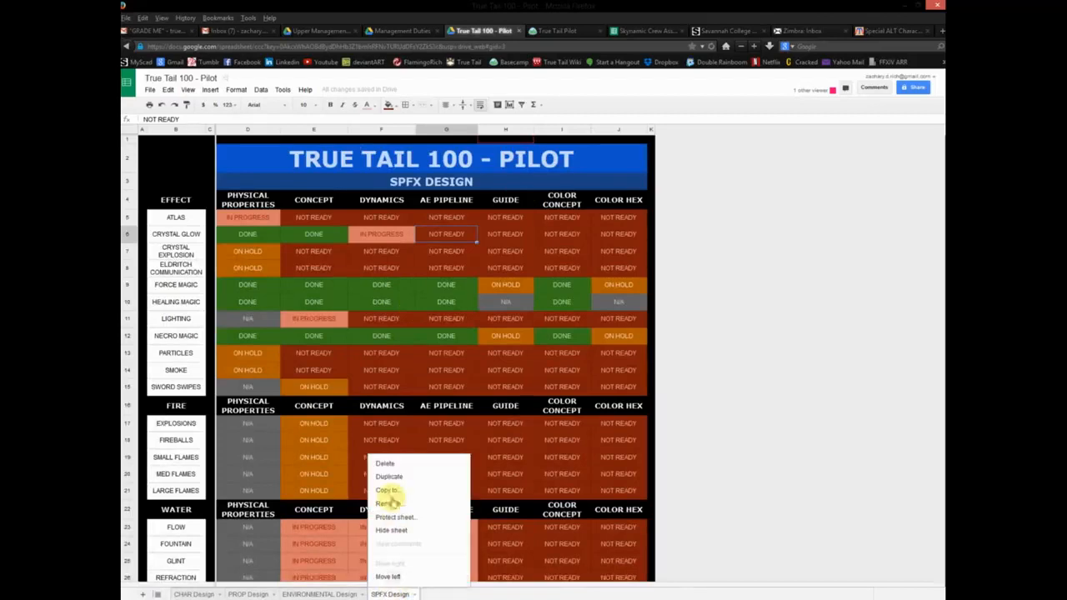
left_click(392, 478)
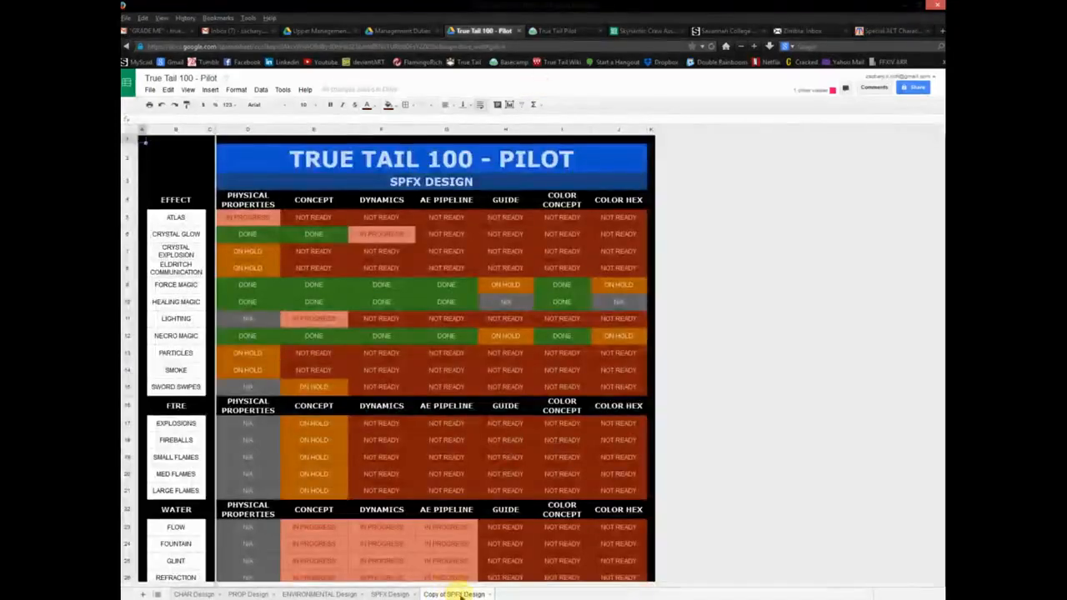
left_click(490, 595)
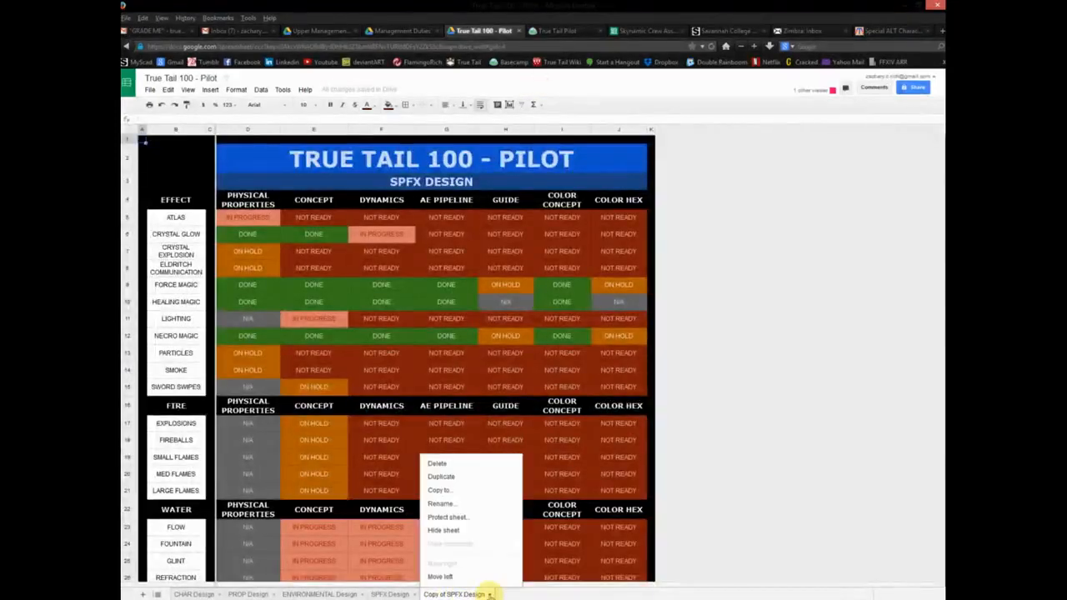
left_click(448, 509)
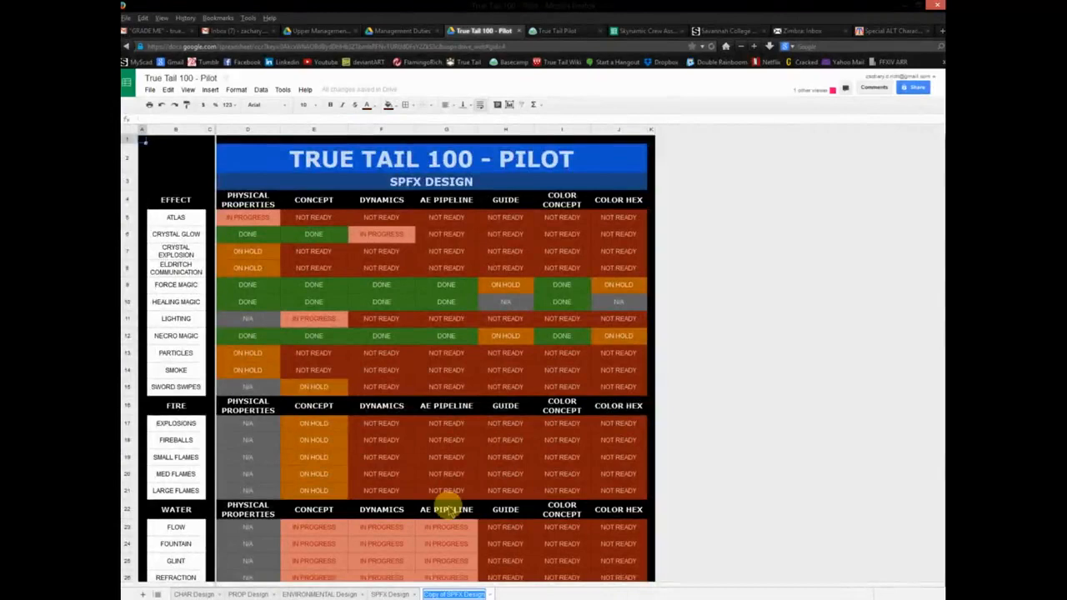
type("B")
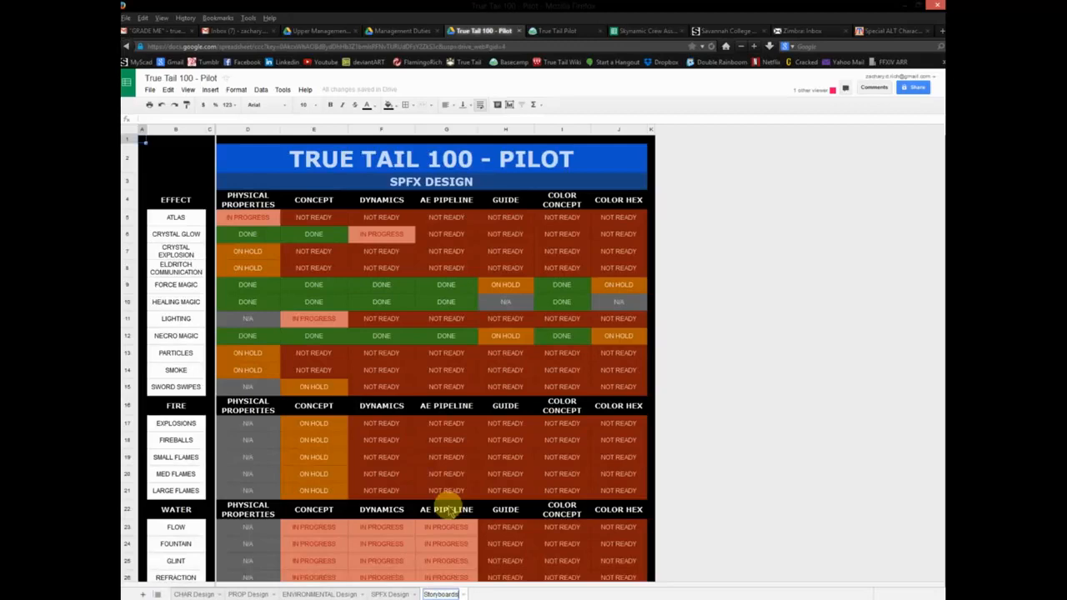
key("Return")
Replace the subtitle below the main title on the Storyboards sheet with "STORYBOARDS".
left_click(431, 181)
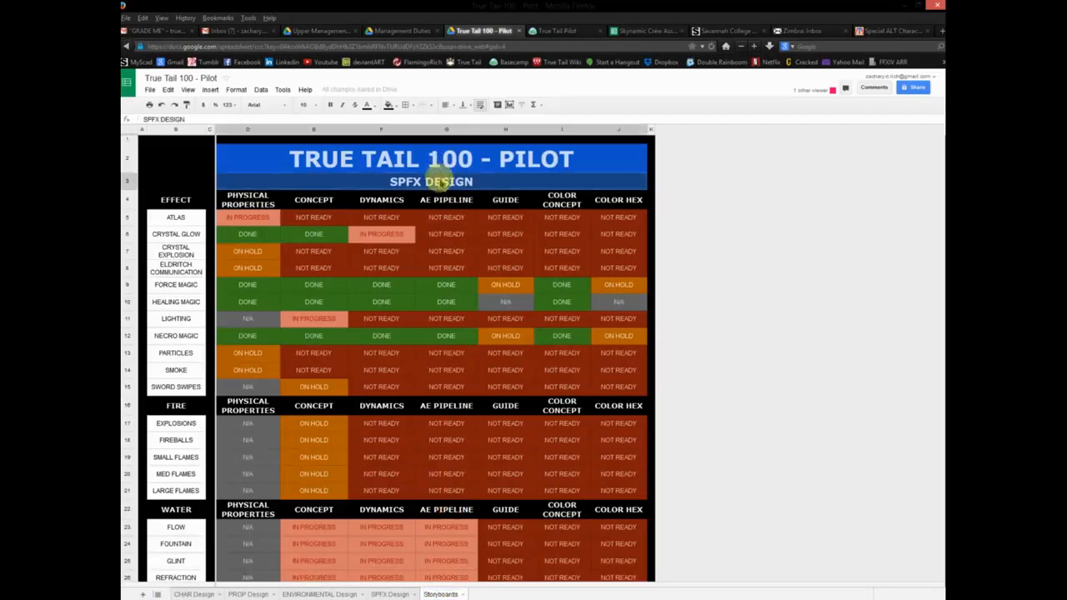
double_click(439, 178)
key("ctrl+a")
type("STORYBOARDS")
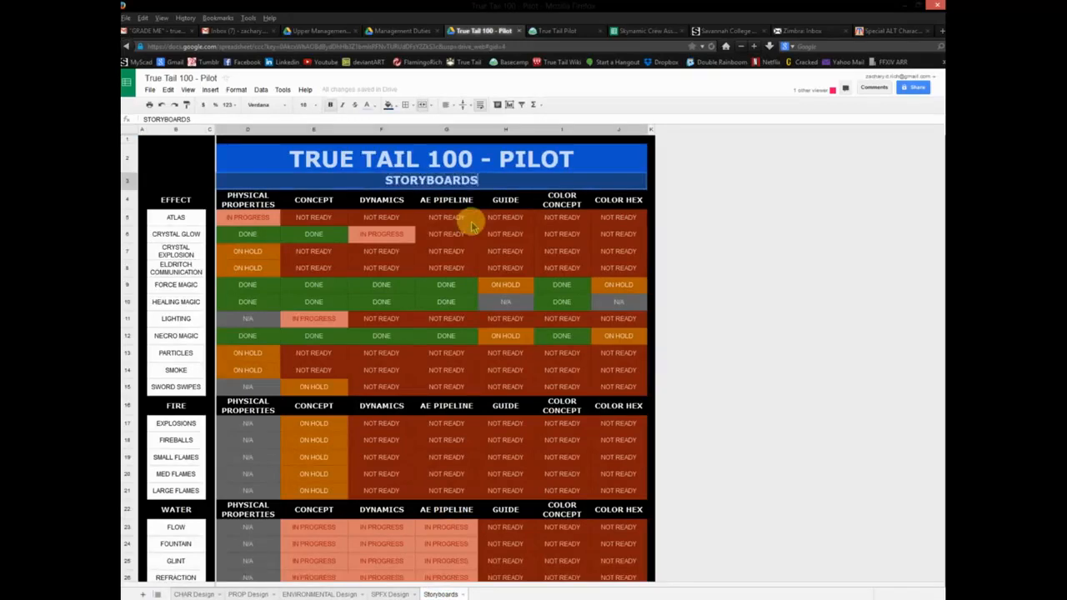
Delete the FIRE and WATER sections, rows 16 to 31, from the Storyboards sheet.
key("Return")
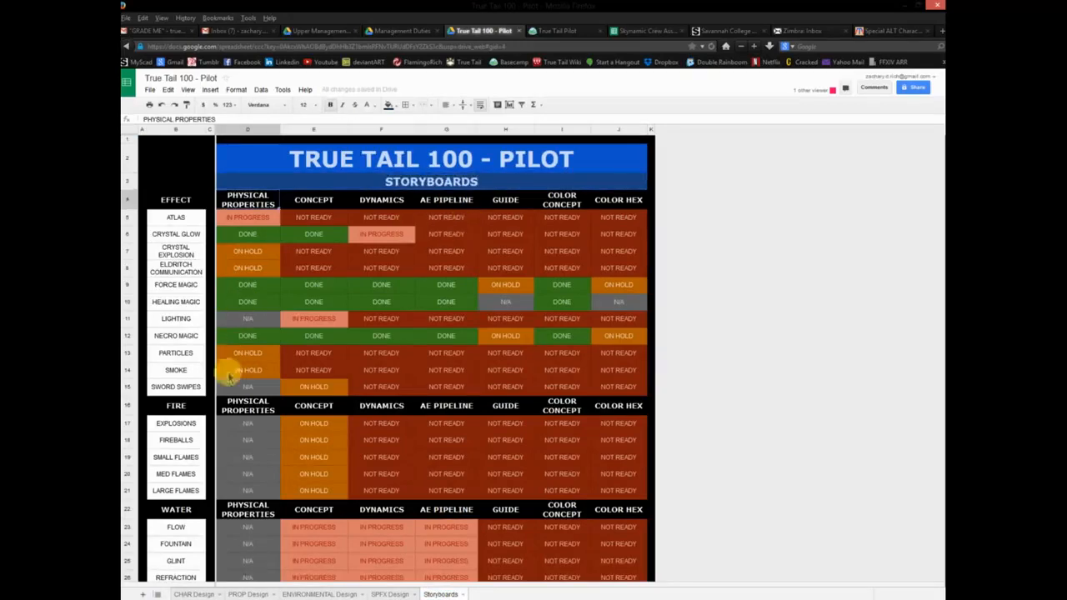
left_click(129, 406)
scroll(133, 412, "down", 3)
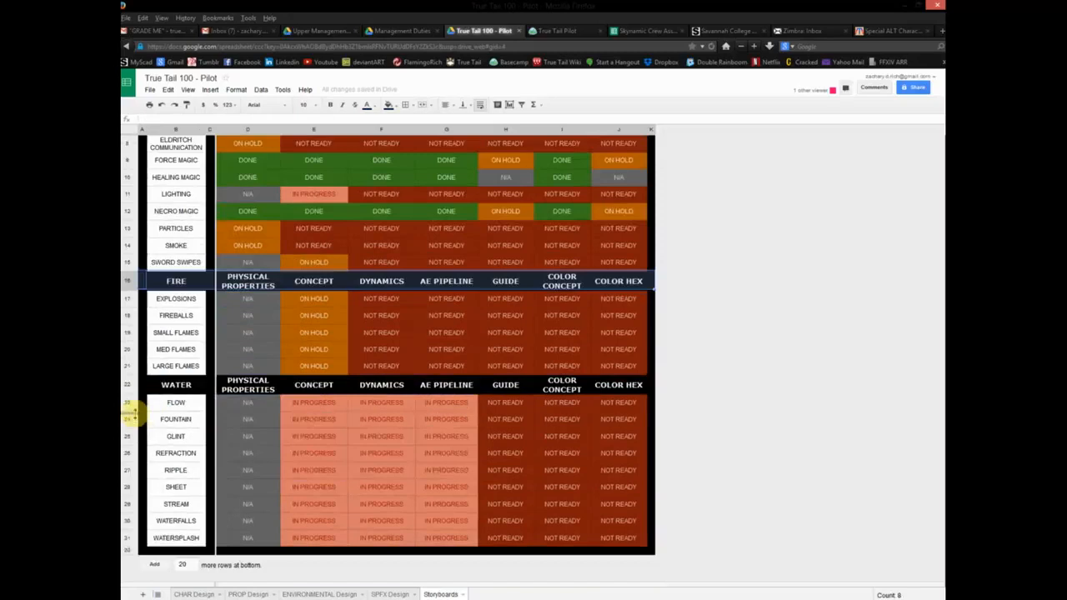
left_click(126, 537, "shift")
right_click(127, 538)
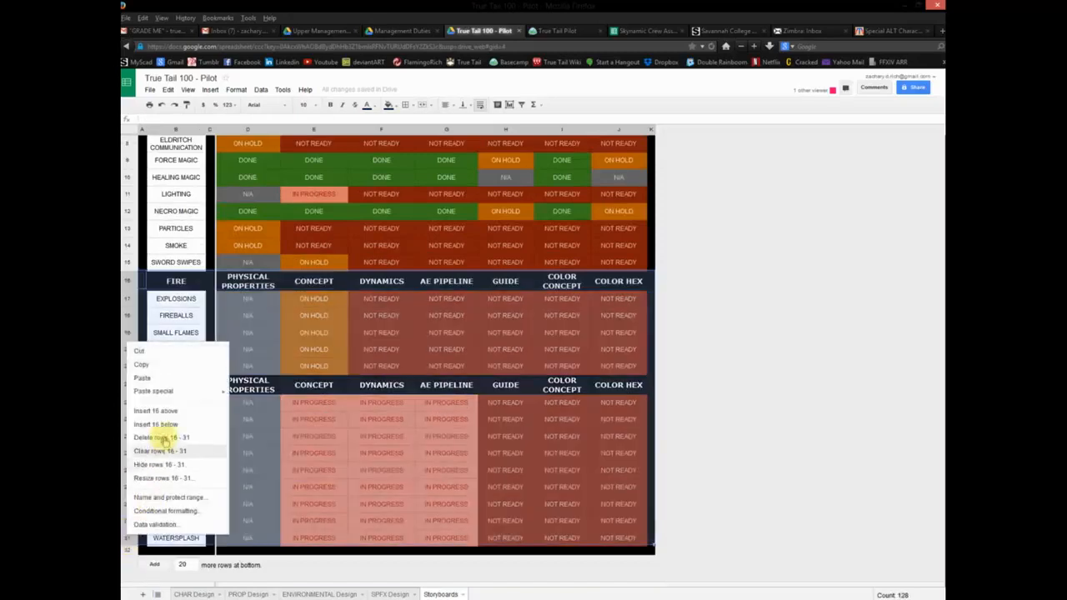
left_click(159, 436)
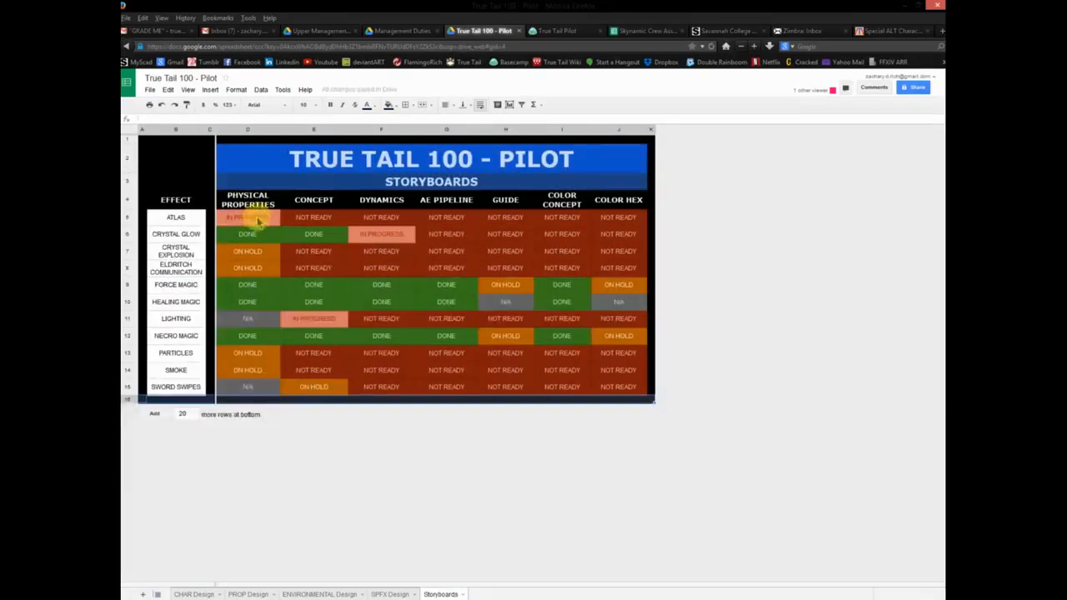
Copy the N/A status from the SWORD SWIPES row's first status cell into every remaining status column of that row.
left_click(254, 388)
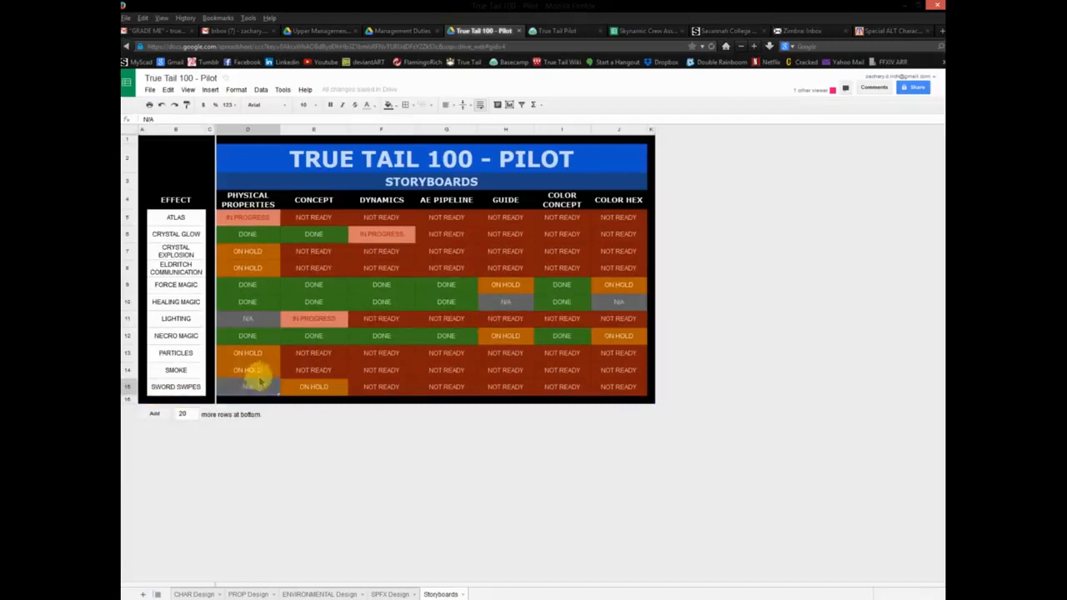
left_click(329, 388)
key("ctrl+v")
left_click(390, 388)
key("ctrl+v")
left_click(449, 387)
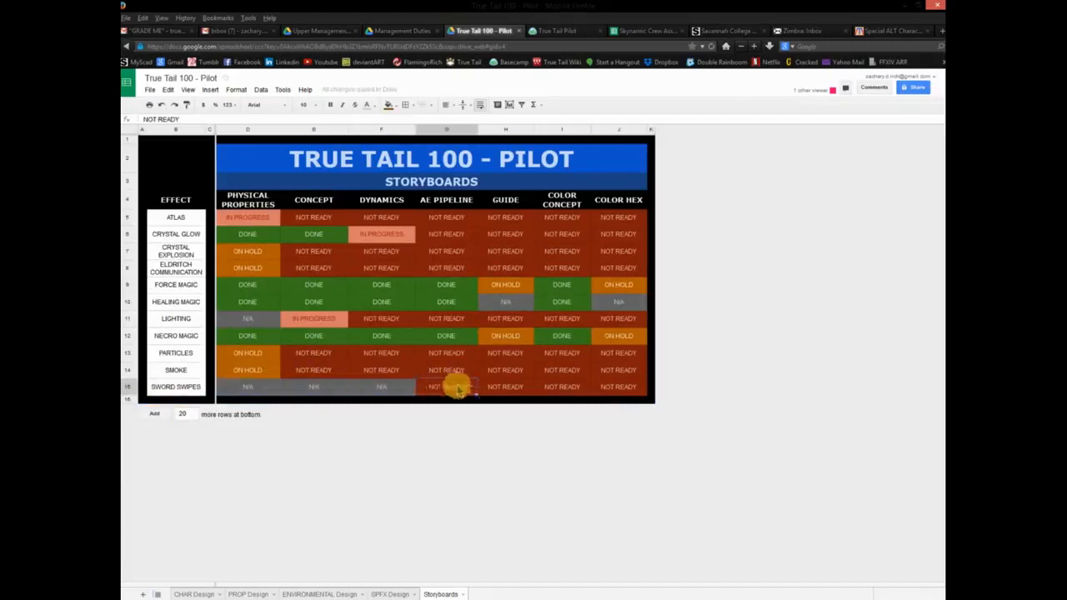
key("ctrl+v")
left_click(510, 388)
key("ctrl+v")
left_click(566, 388)
key("ctrl+v")
left_click(598, 392)
key("ctrl+v")
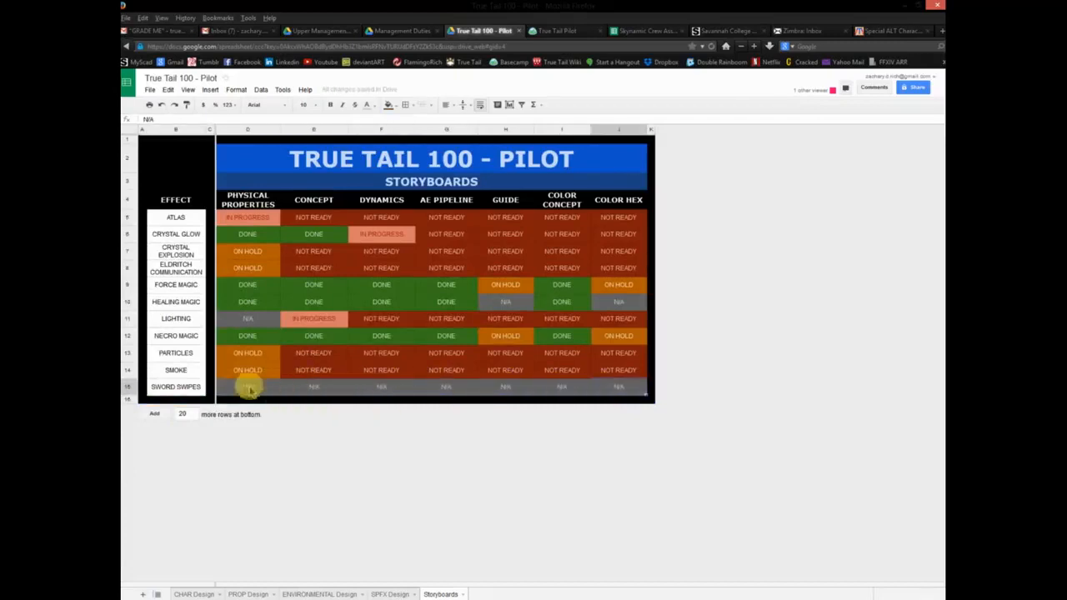
Copy the N/A statuses of the SWORD SWIPES row into all status cells of rows 5 to 14.
left_click(248, 386)
left_click(613, 390, "shift")
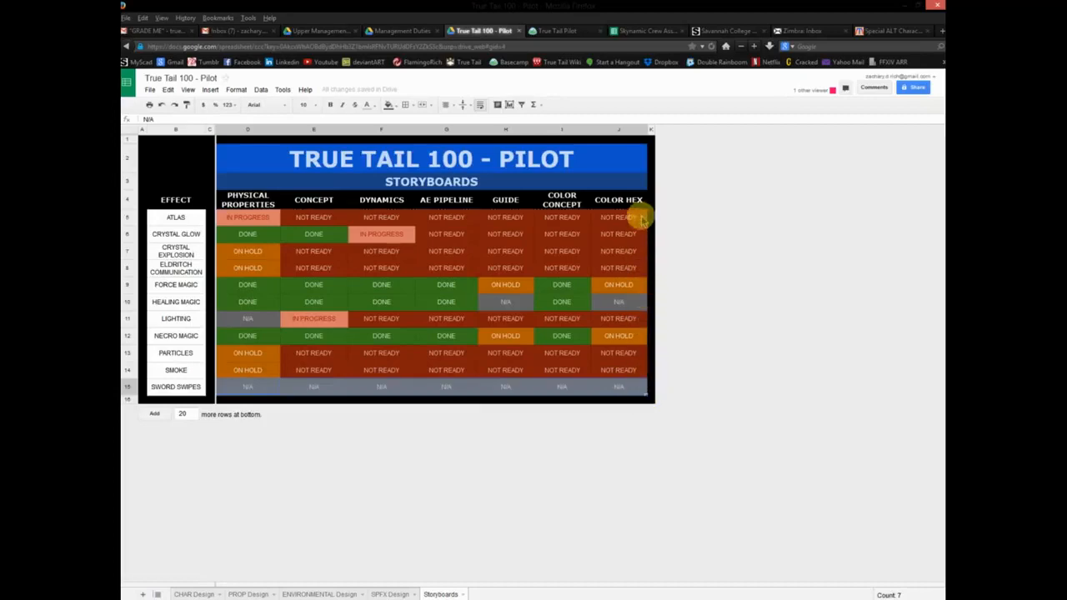
left_click_drag(643, 218, 639, 215)
left_click(620, 298)
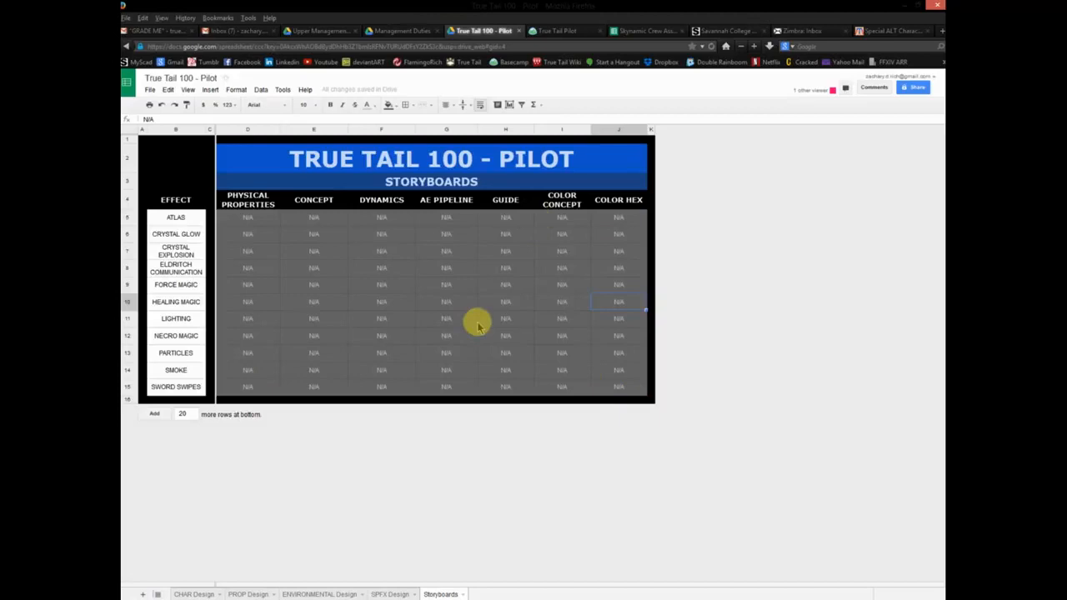
left_click(441, 290)
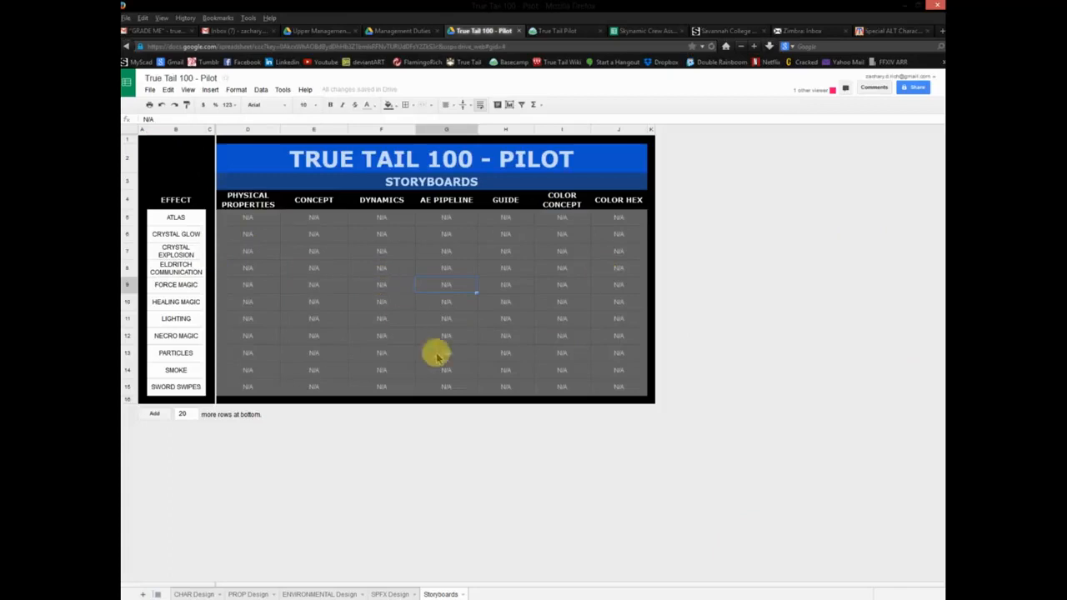
Switch to File Explorer, examine the section folder names in Truetail's STORYBOARDS folder, and return to the Storyboards sheet.
left_click(215, 557)
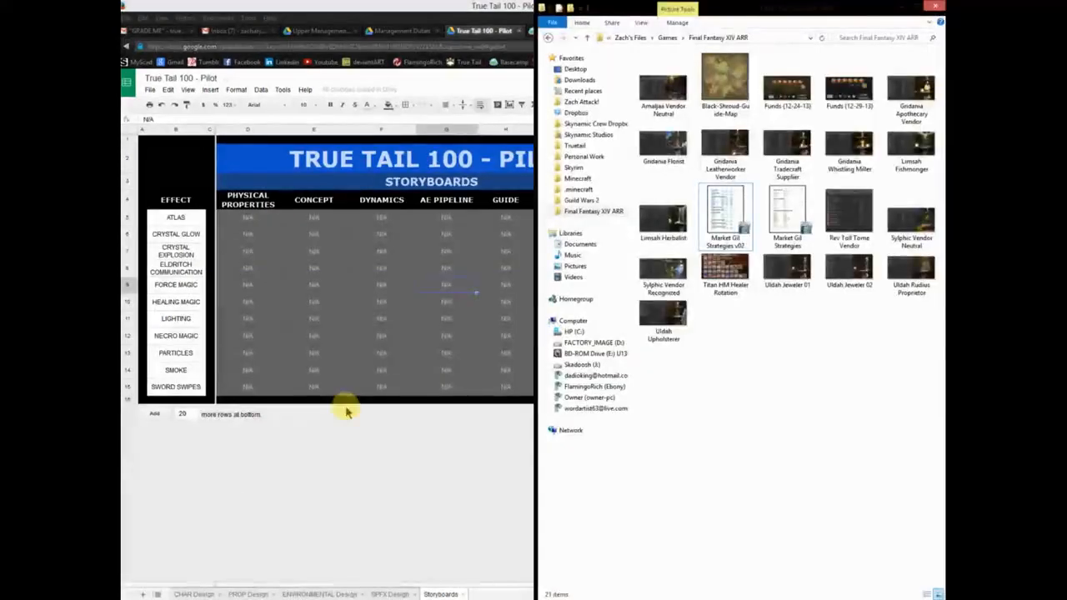
left_click(575, 145)
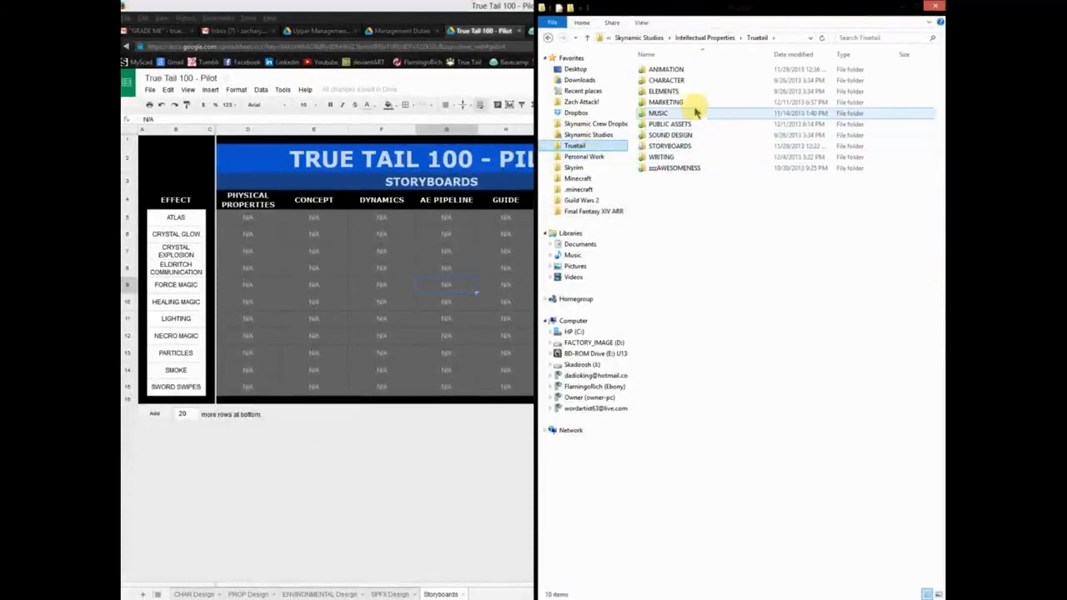
double_click(677, 147)
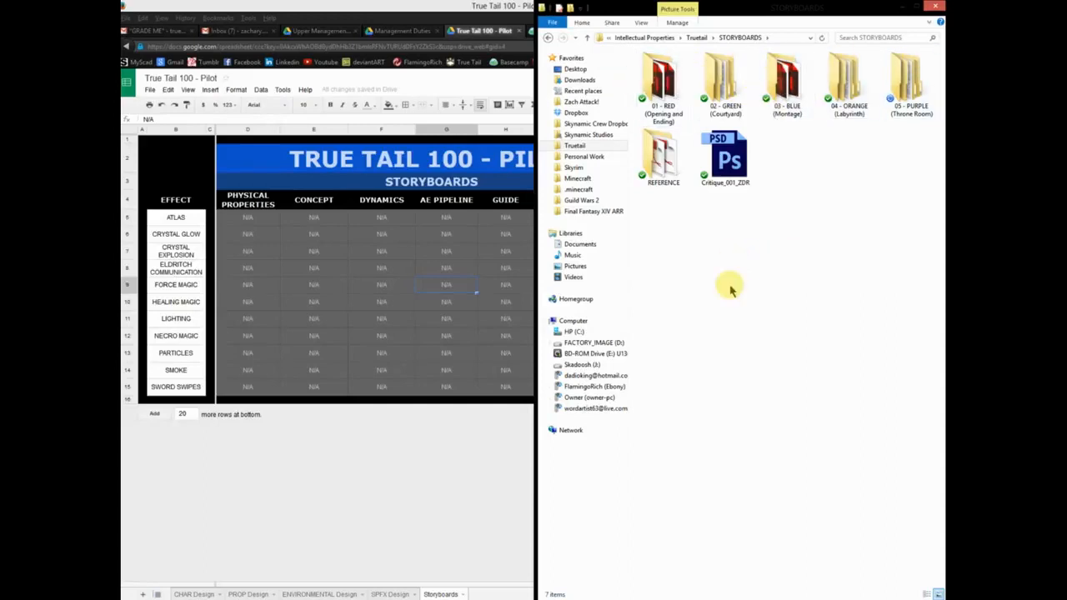
key("alt+Tab")
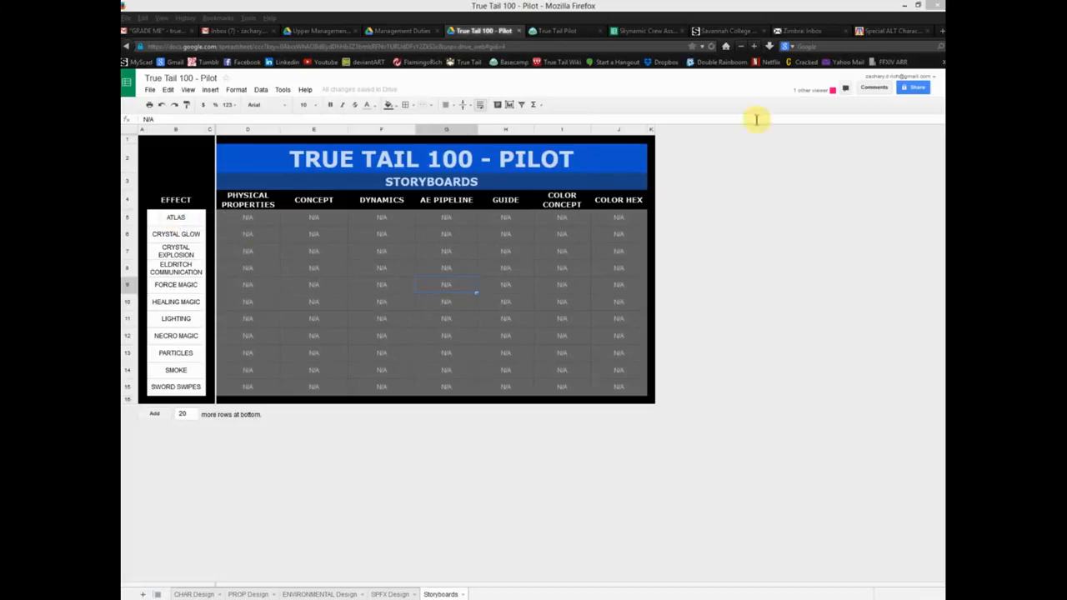
Delete rows 10 to 15, HEALING MAGIC through SWORD SWIPES, from the Storyboards sheet.
left_click(175, 218)
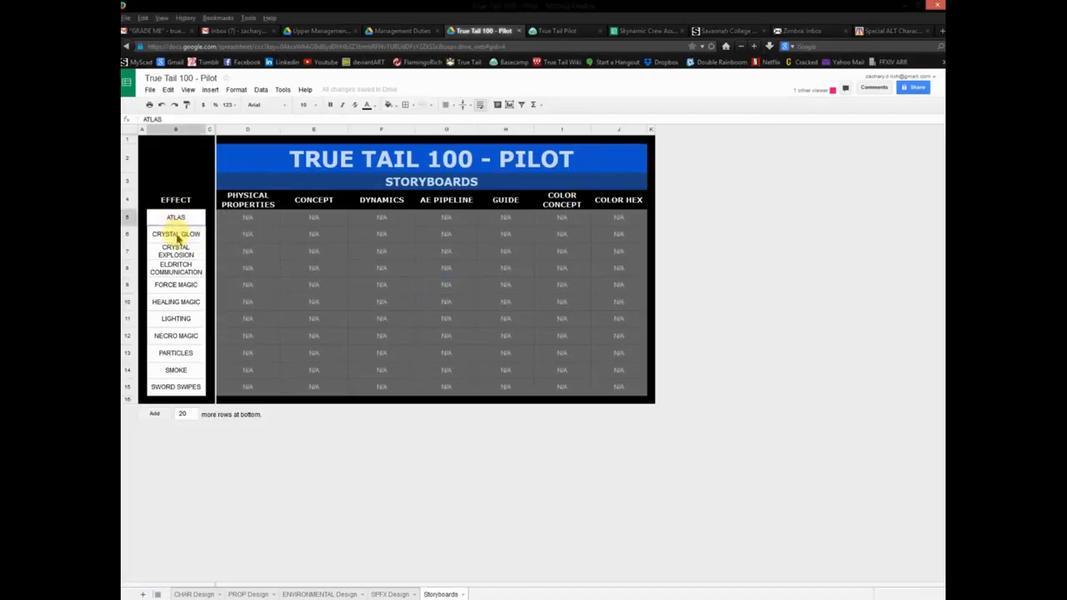
left_click(178, 235)
left_click(177, 270)
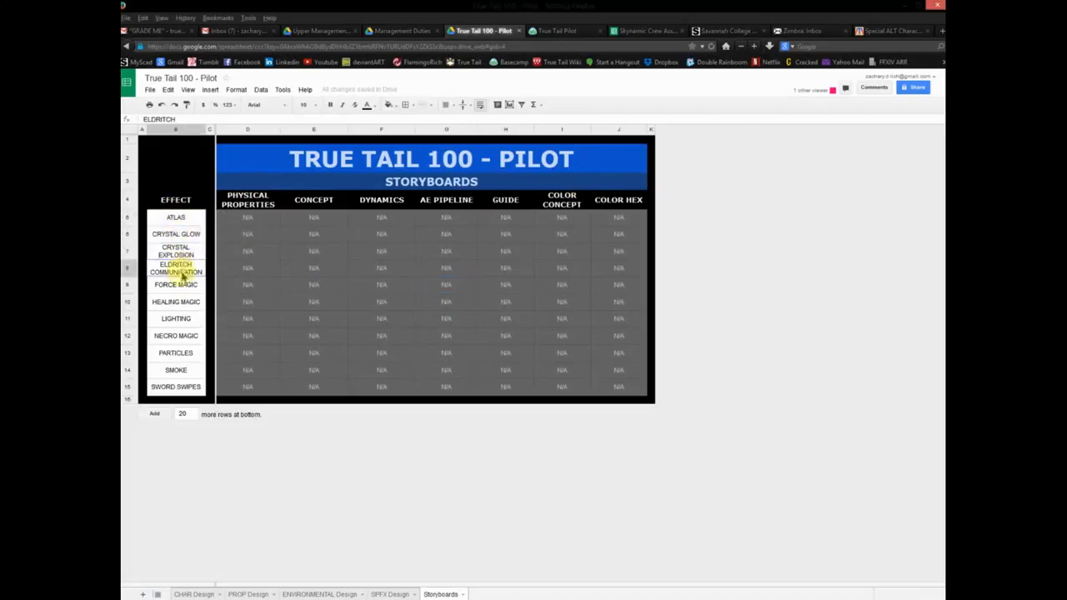
left_click(127, 302)
left_click(128, 389, "shift")
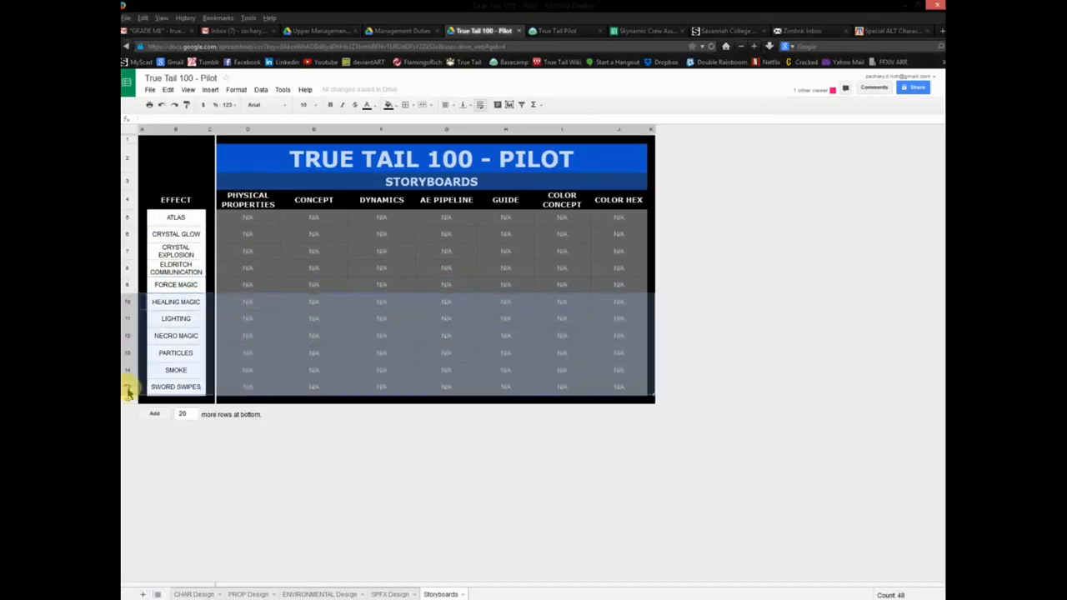
right_click(129, 391)
left_click(164, 486)
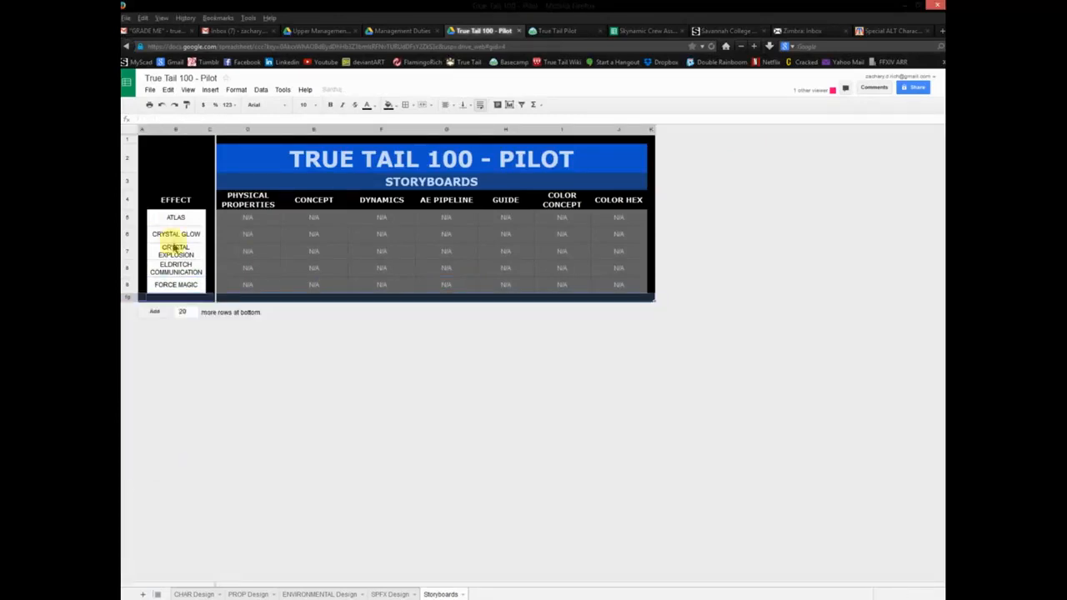
Replace the ATLAS label with "RED (Opening & Ending)" on two lines and widen column B slightly to fit it.
double_click(171, 216)
type("re")
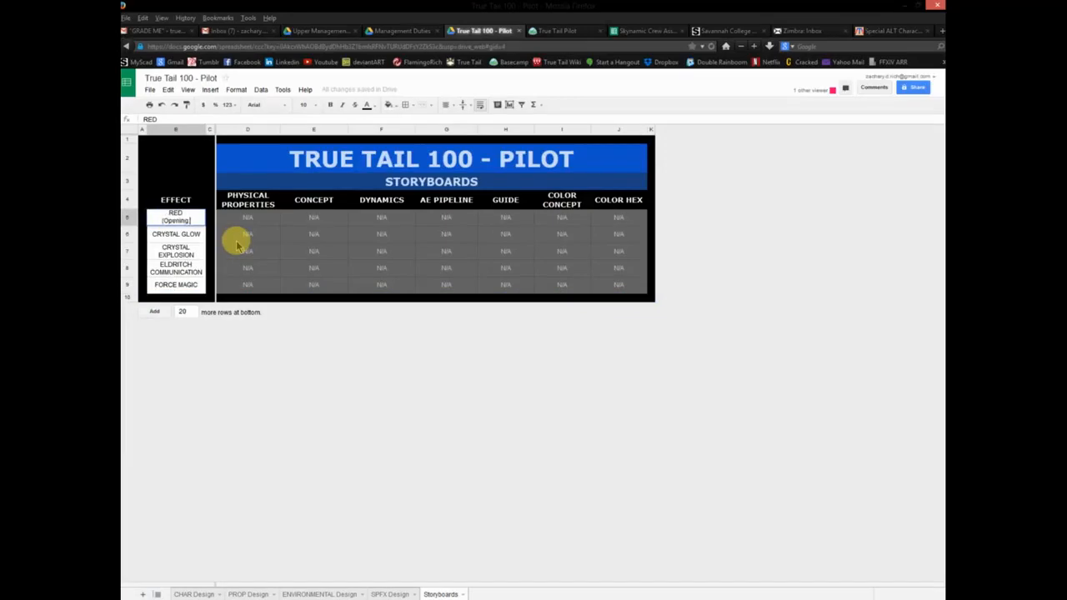
type("& Ending)")
key("Return")
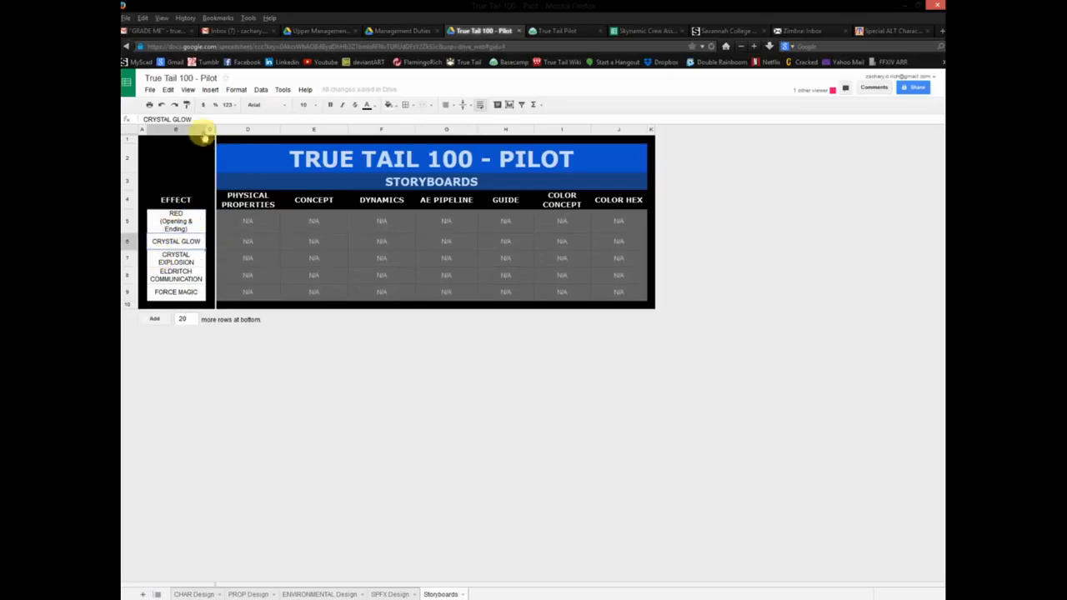
left_click_drag(205, 129, 208, 129)
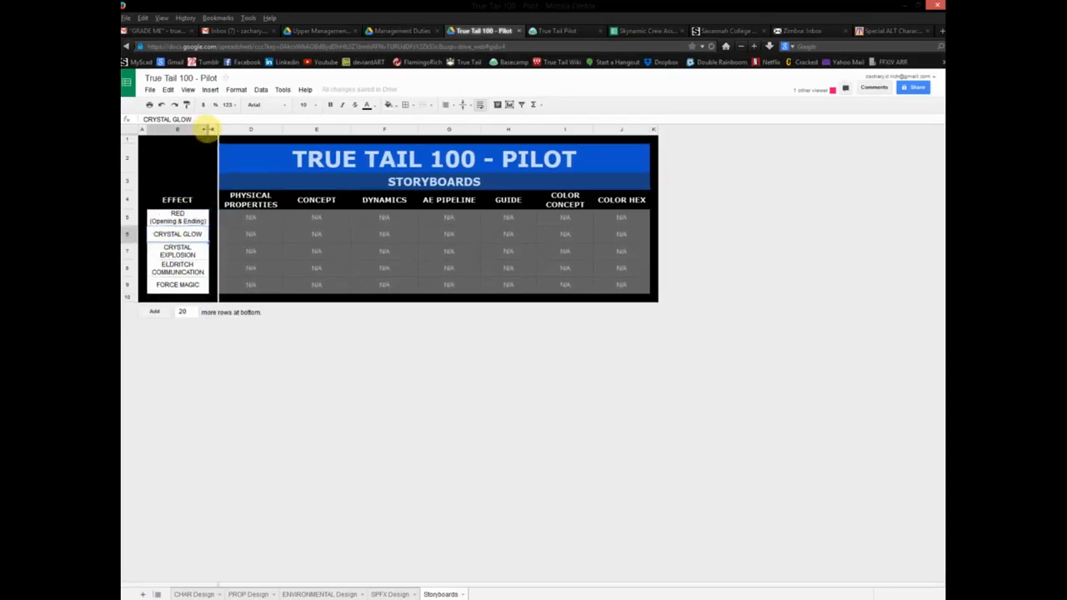
Replace the CRYSTAL GLOW label with "GREEN (Courtyard)" and the CRYSTAL EXPLOSION label with "BLUE (Montage)", each on two lines.
double_click(179, 236)
key("ctrl+a")
type("g")
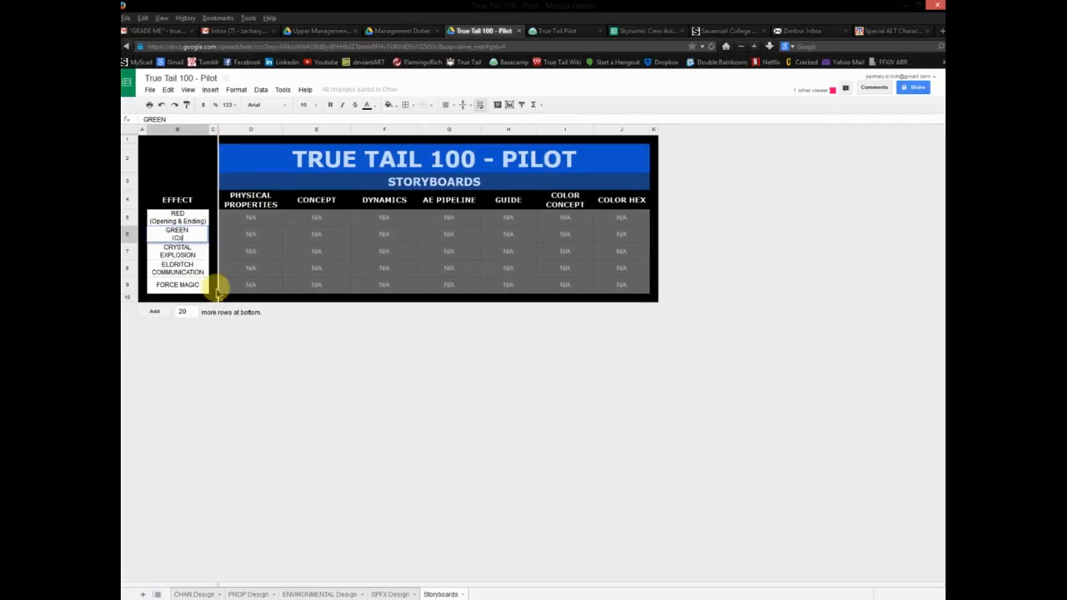
key("Down")
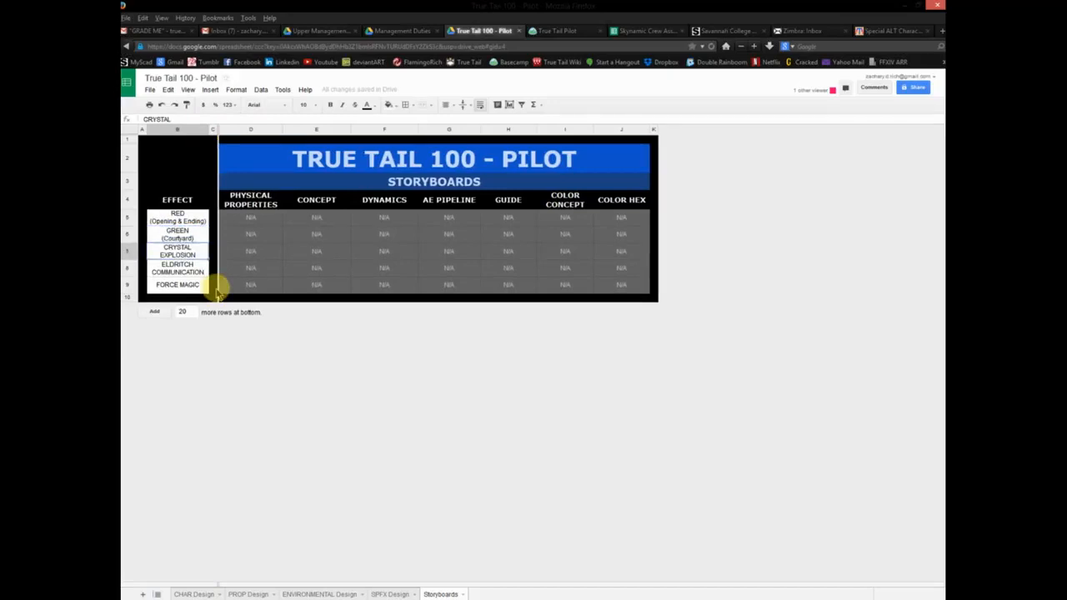
key("ctrl+a")
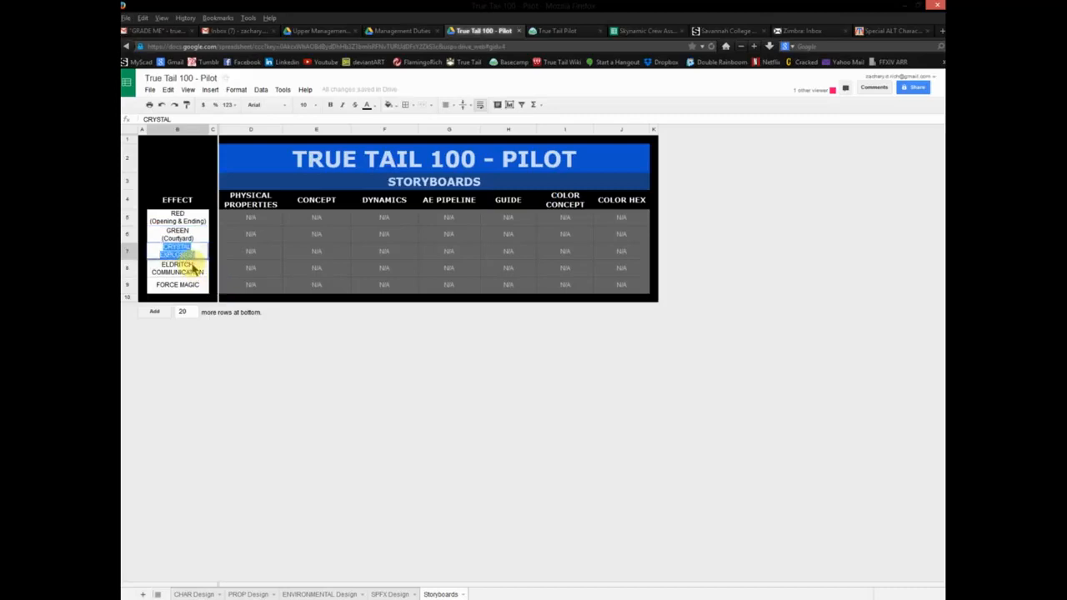
type("BLUE")
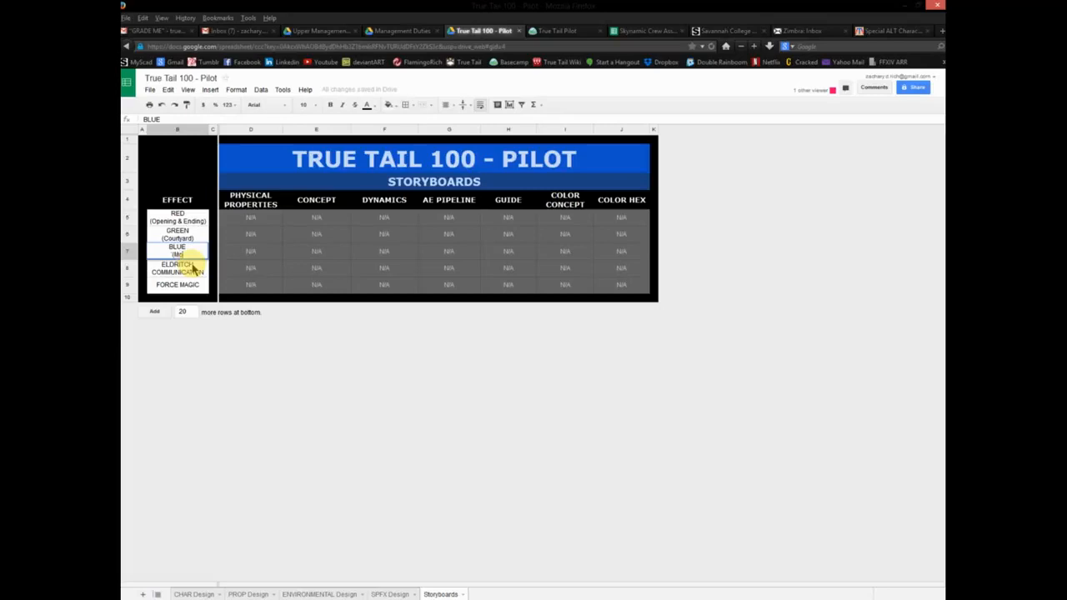
key("Return")
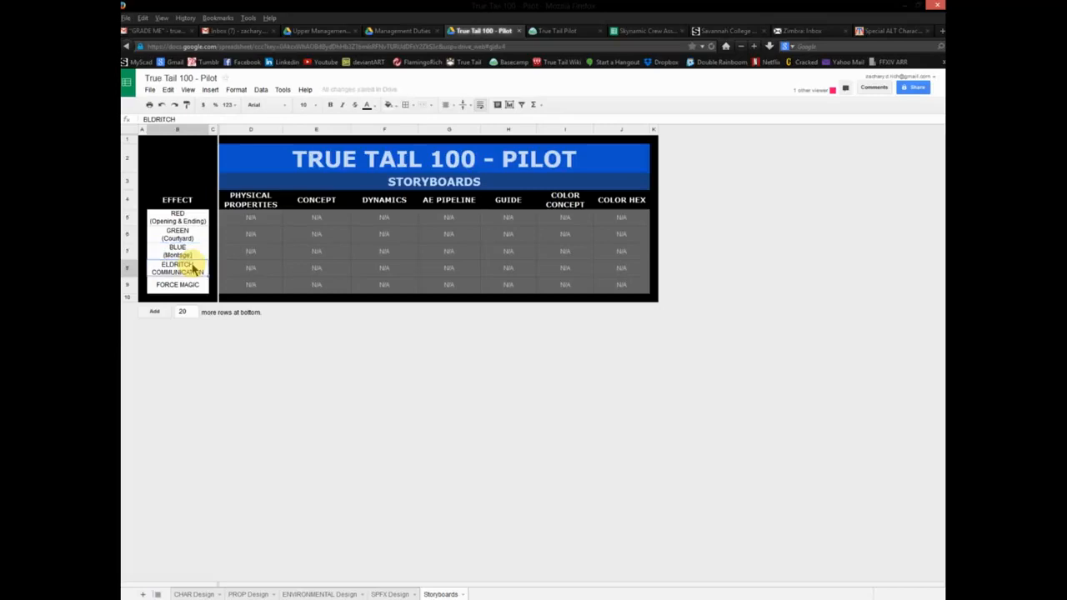
Replace the ELDRITCH COMMUNICATION label with "ORANGE (Labyrinth)" and the FORCE MAGIC label with "PURPLE (Throne Room)", each on two lines.
key("ctrl+a")
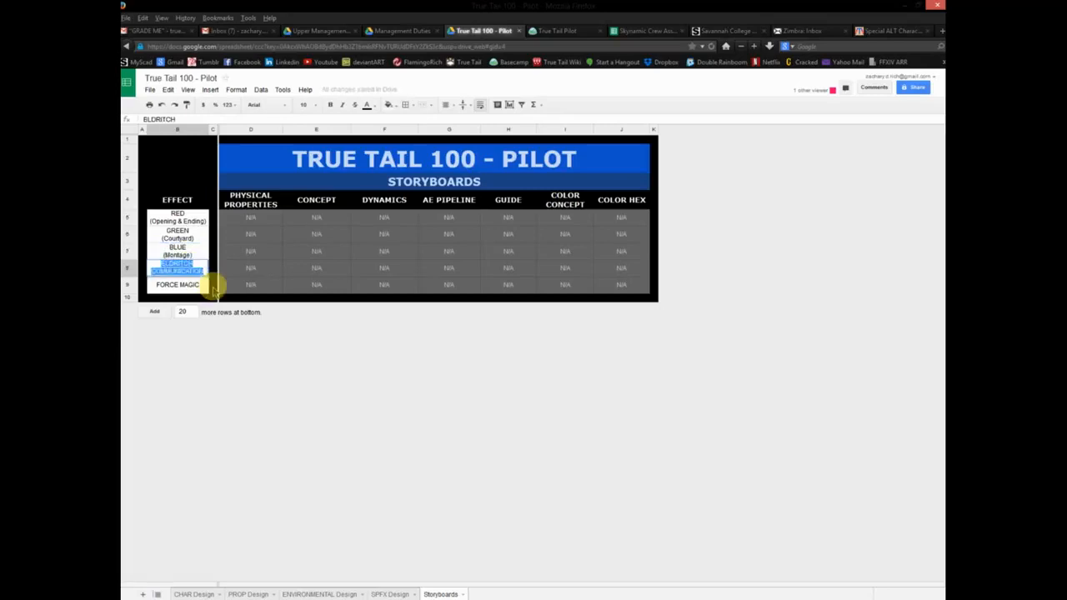
type("ORANGE")
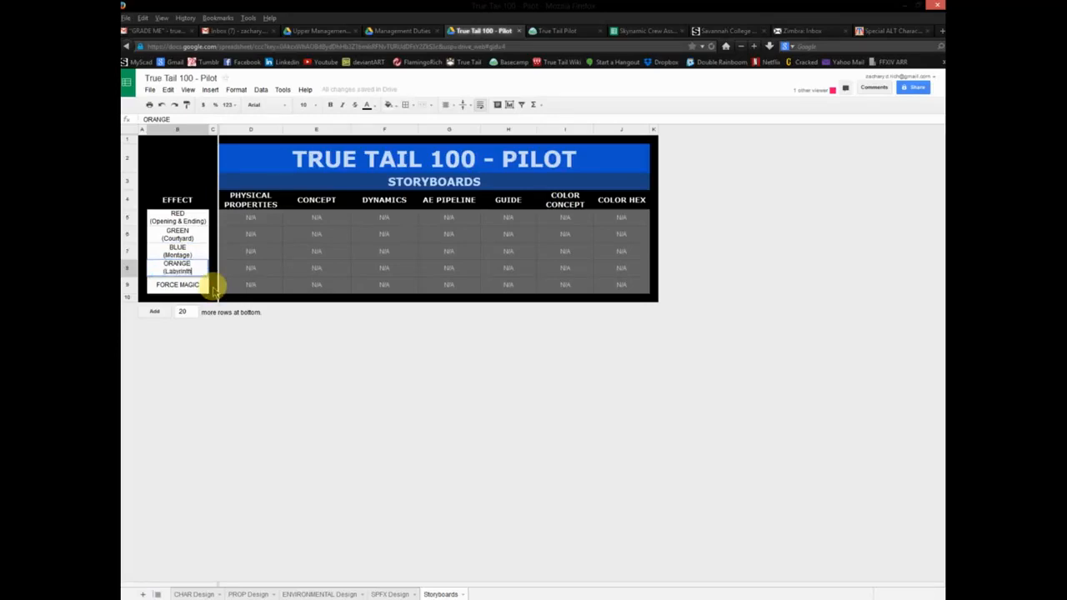
type(")")
key("Return")
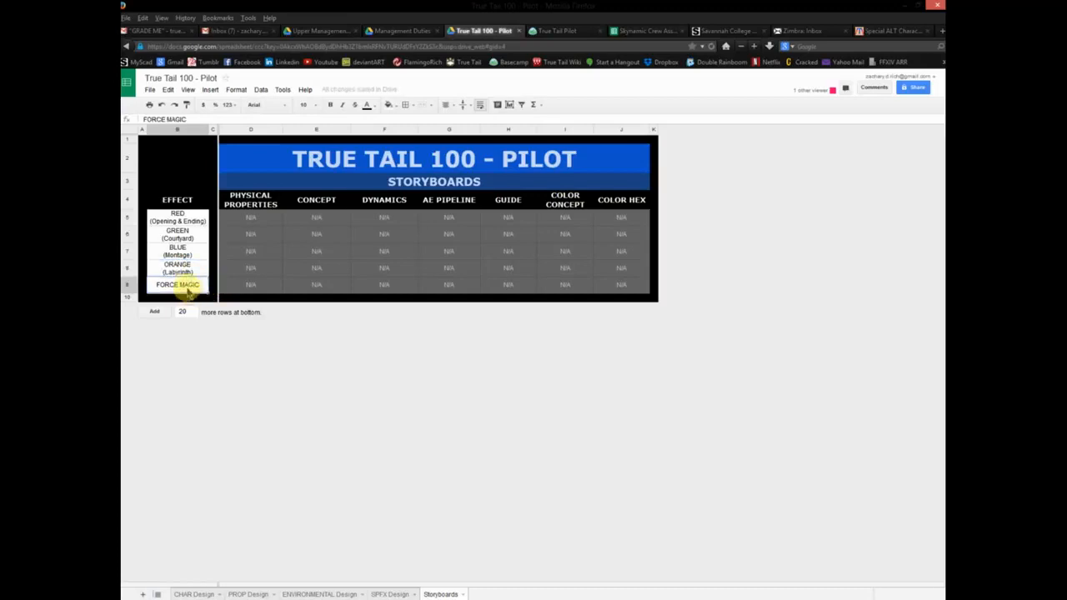
double_click(188, 288)
key("ctrl+a")
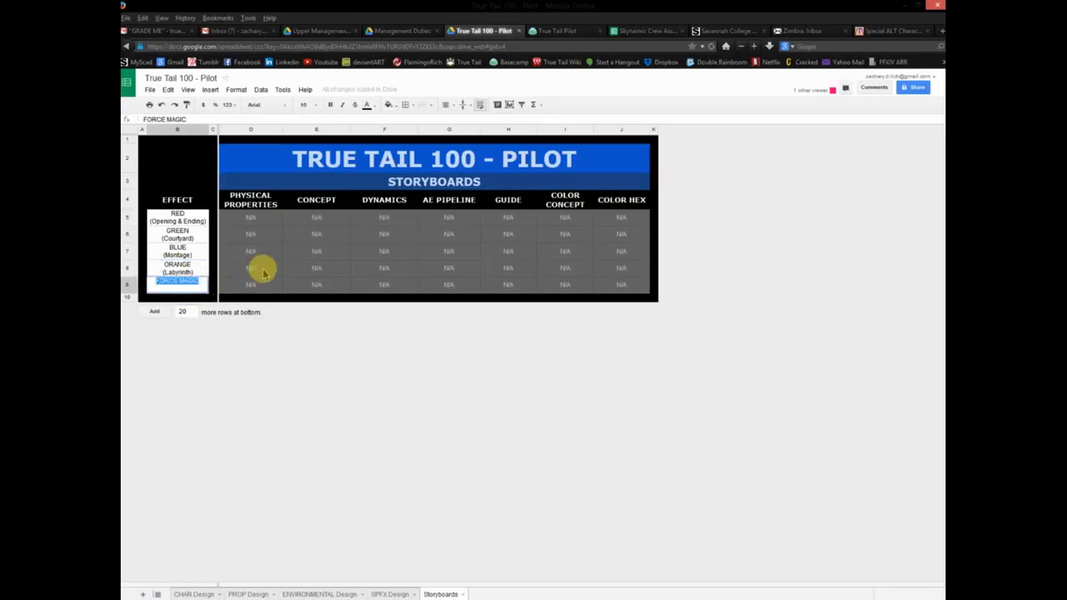
type("PURPLE")
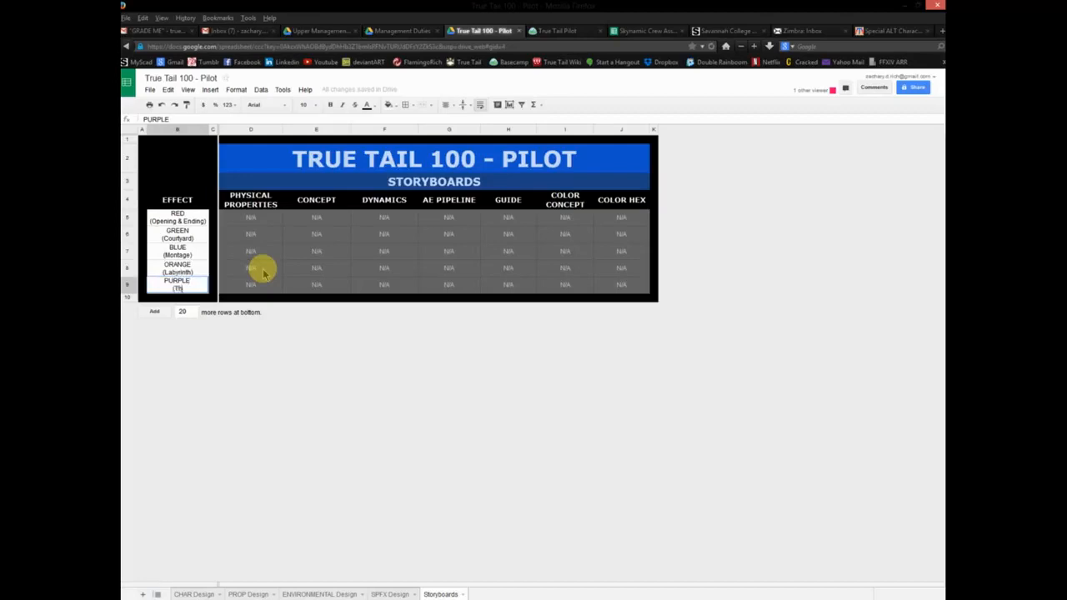
type(" (Throne Room)")
key("Return")
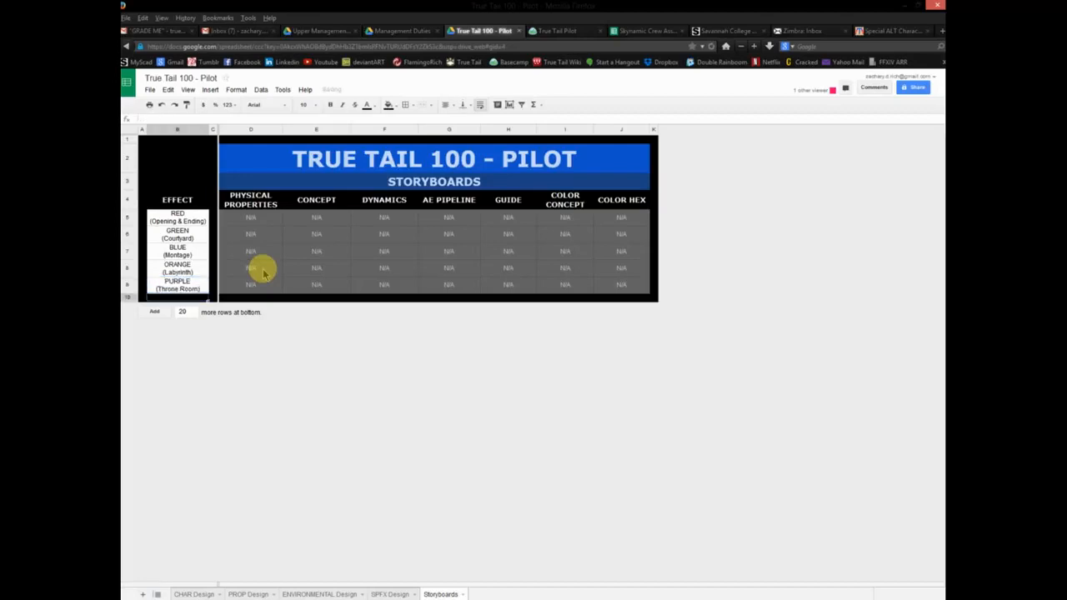
left_click(259, 255)
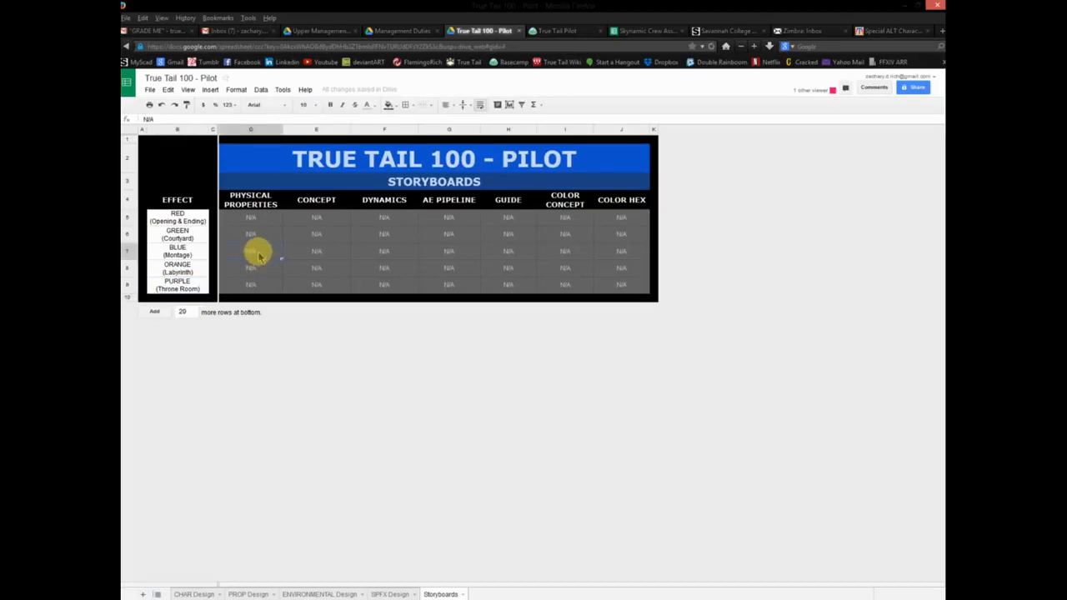
right_click(129, 285)
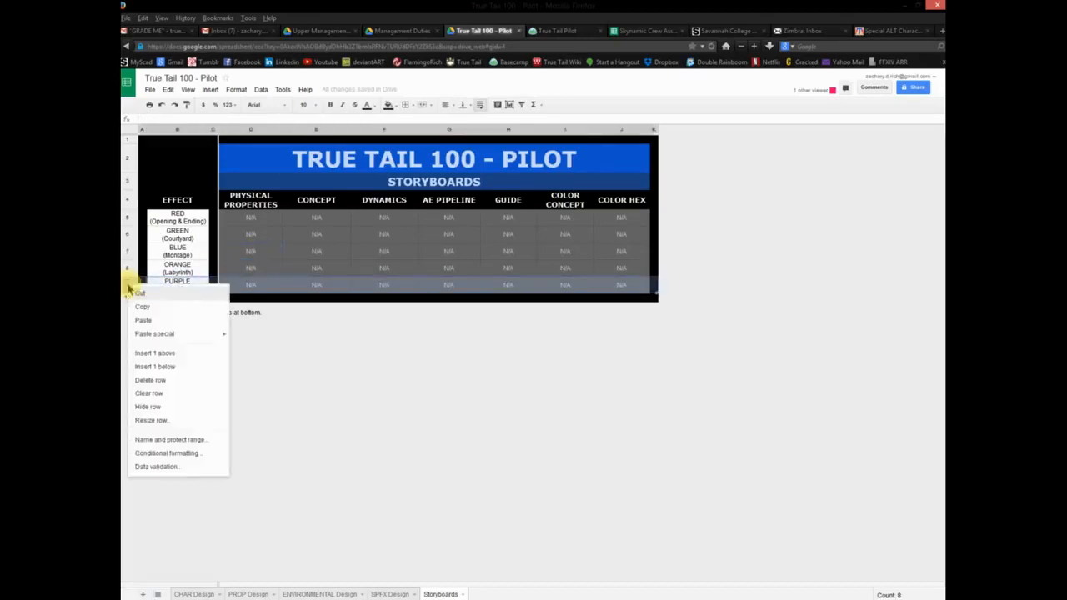
left_click(323, 237)
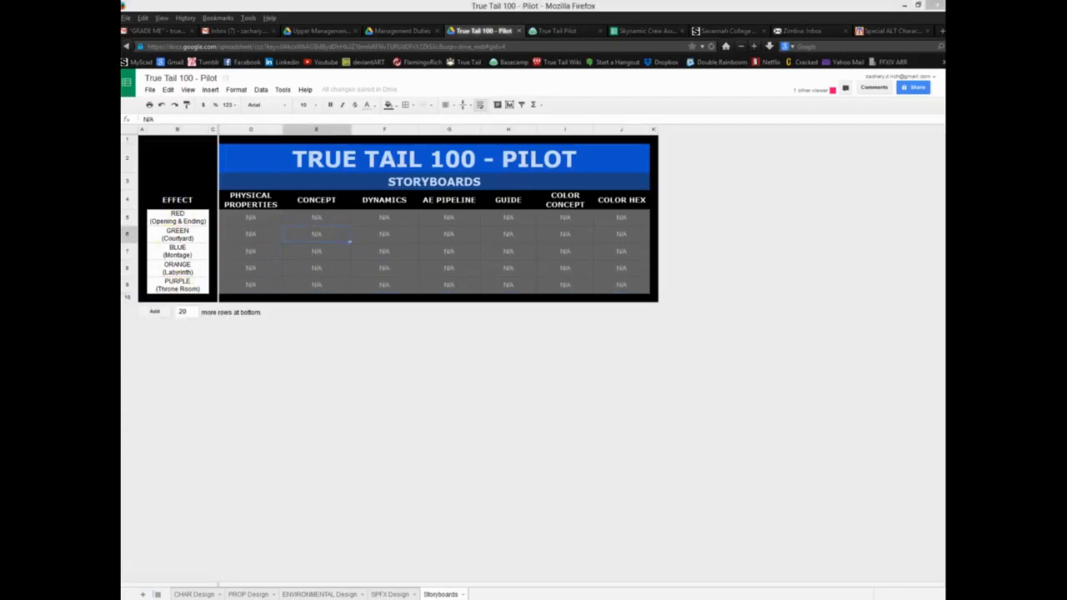
Check the contents of the 01 - RED storyboard folder in File Explorer and return to the spreadsheet.
key("super+Left")
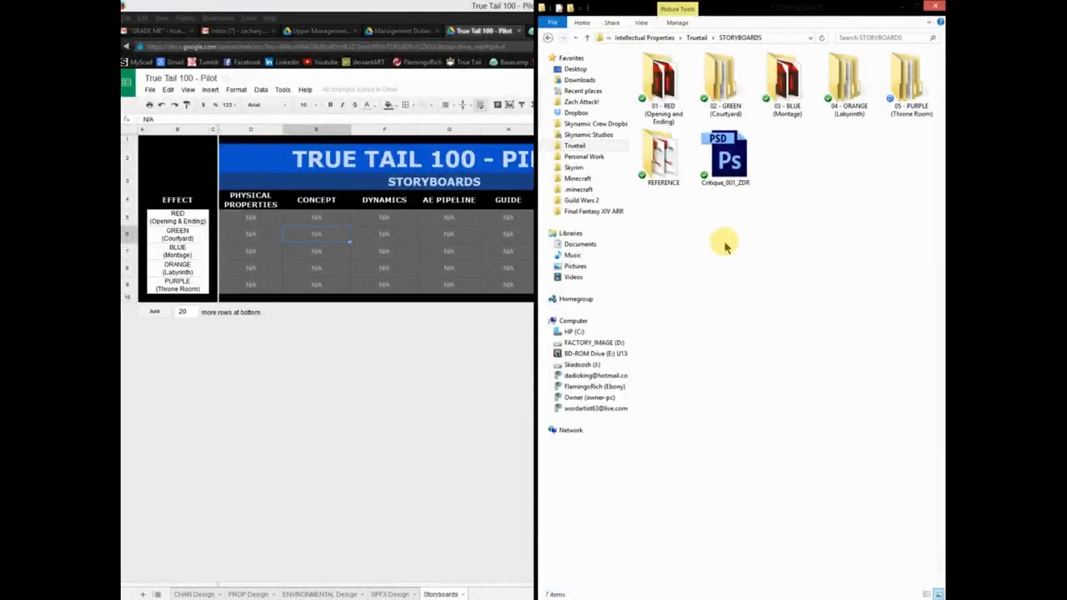
double_click(665, 80)
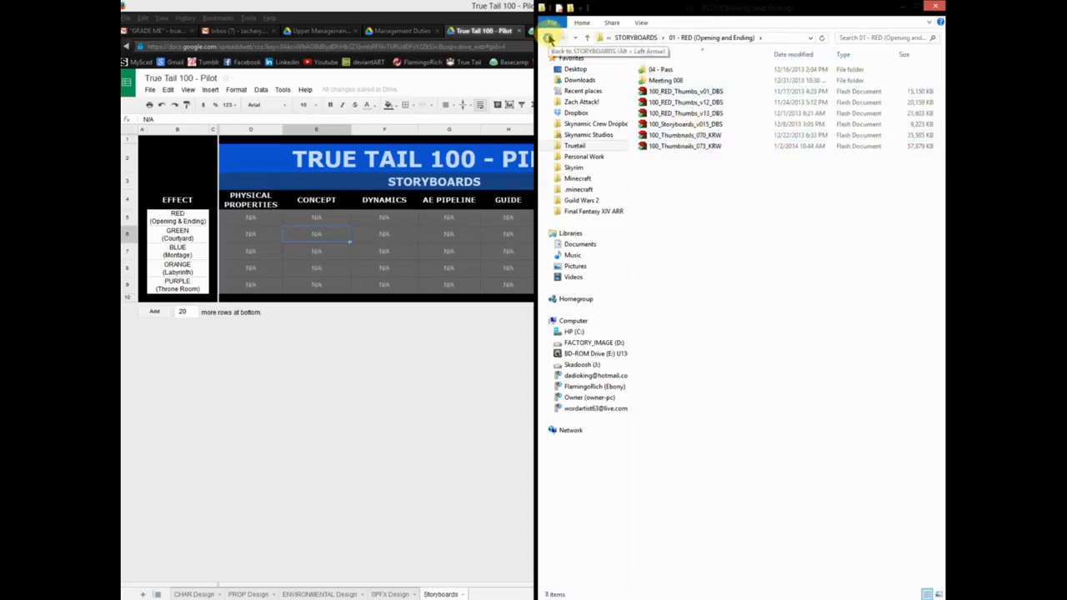
left_click(549, 39)
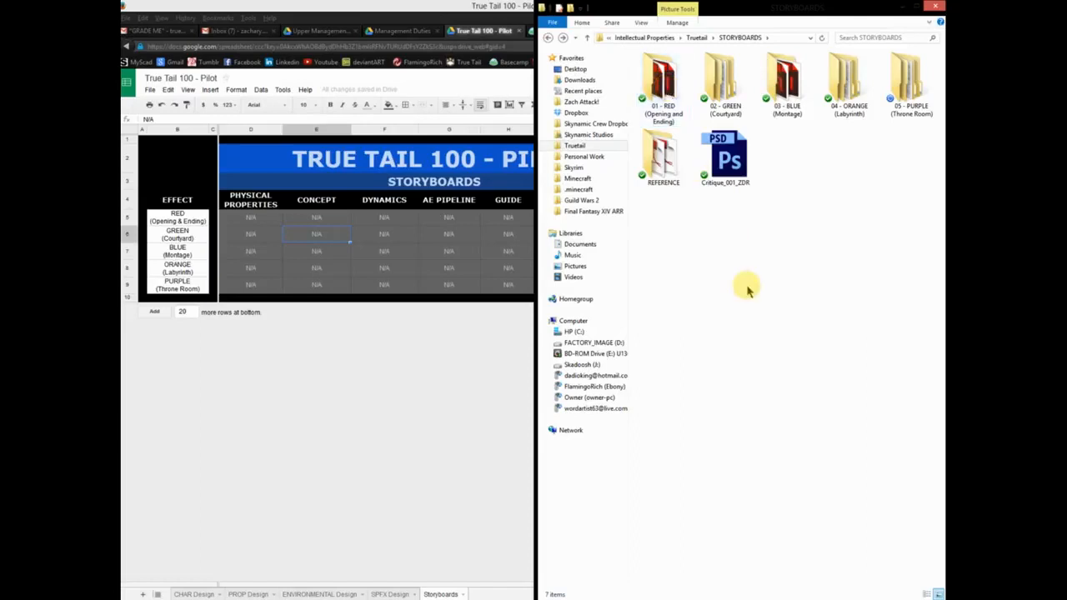
key("alt+Tab")
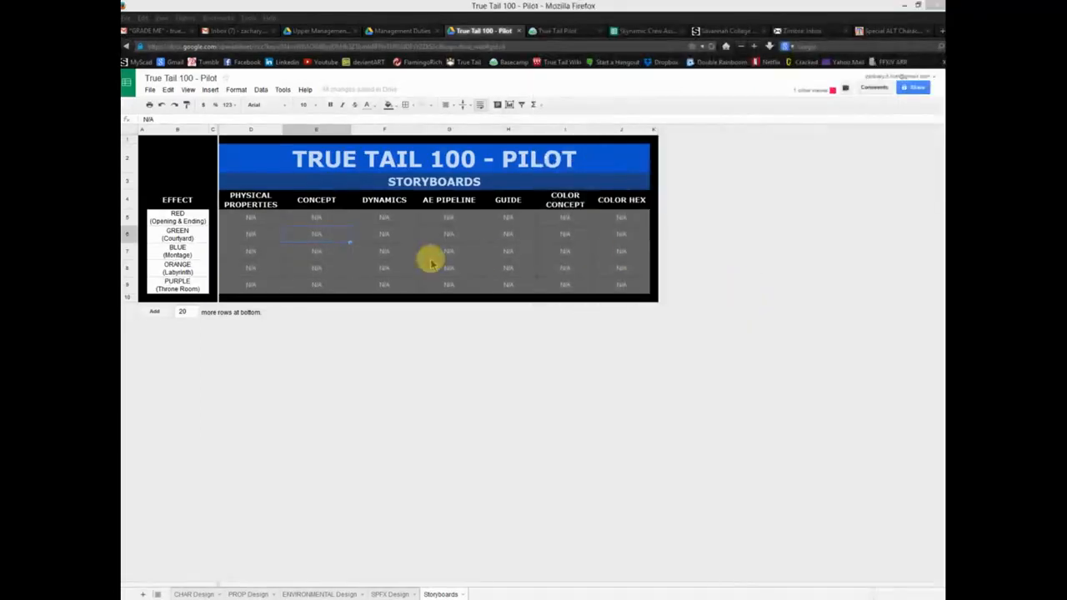
Replace the EFFECT header above the color-named sections with SCENE.
double_click(173, 194)
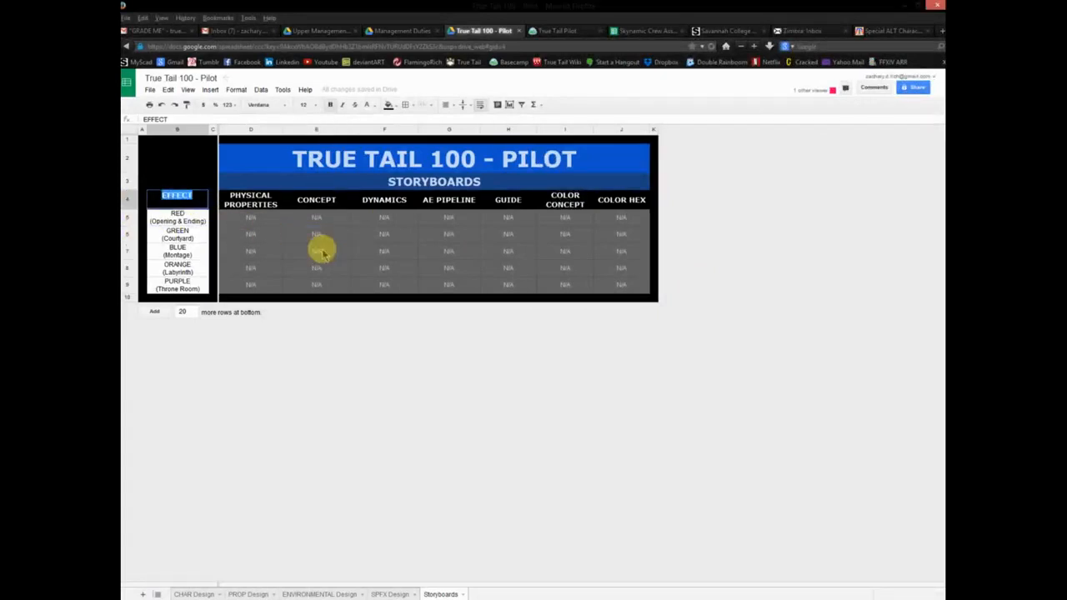
type("sCENE")
key("Return")
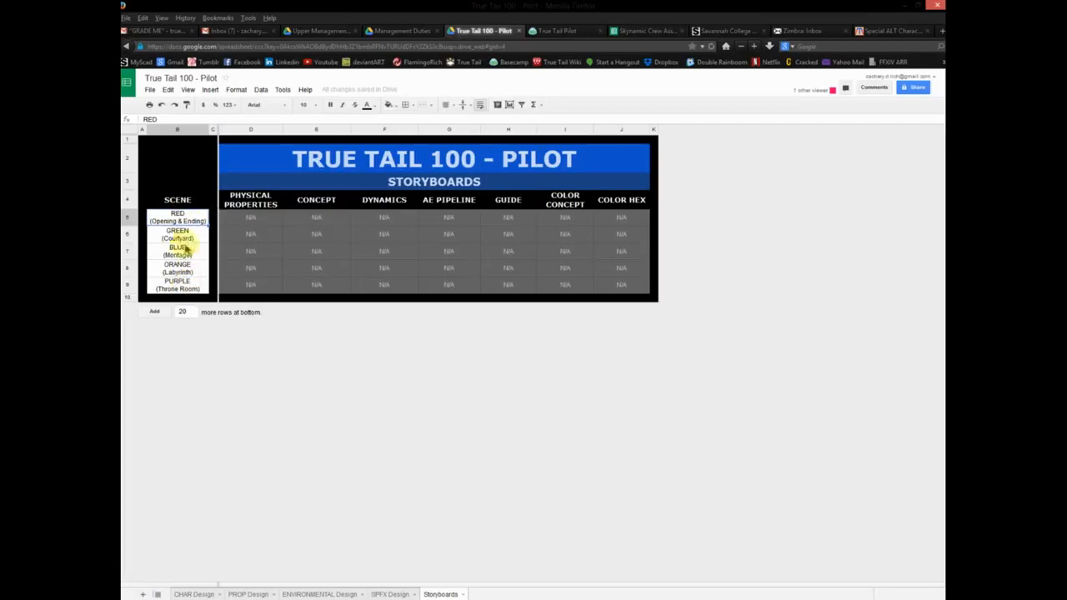
Change the header above the color-named sections in column B to PARTS.
double_click(177, 198)
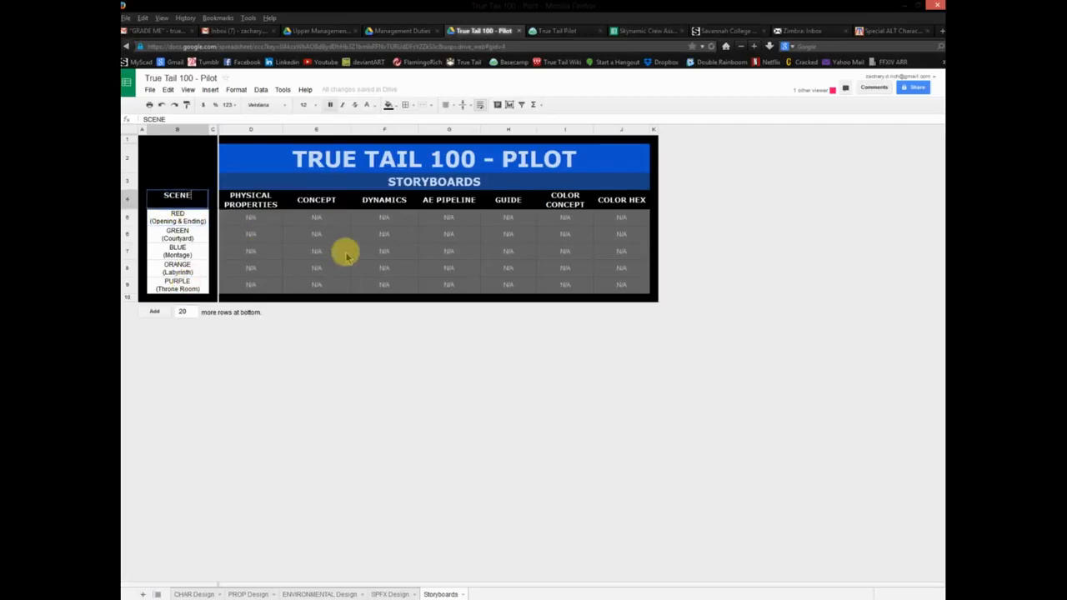
key("ctrl+a")
type("part")
key("BackSpace")
key("BackSpace")
key("BackSpace")
key("BackSpace")
type("PARTS")
key("Return")
left_click(326, 235)
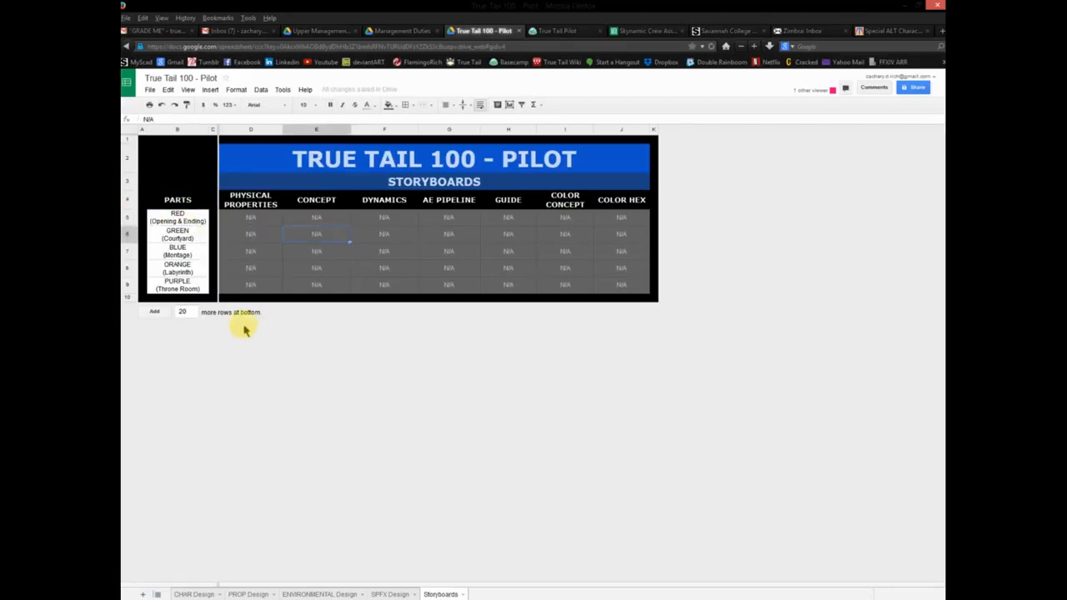
Replace the PHYSICAL PROPERTIES header in column D with THUMBS.
left_click(252, 204)
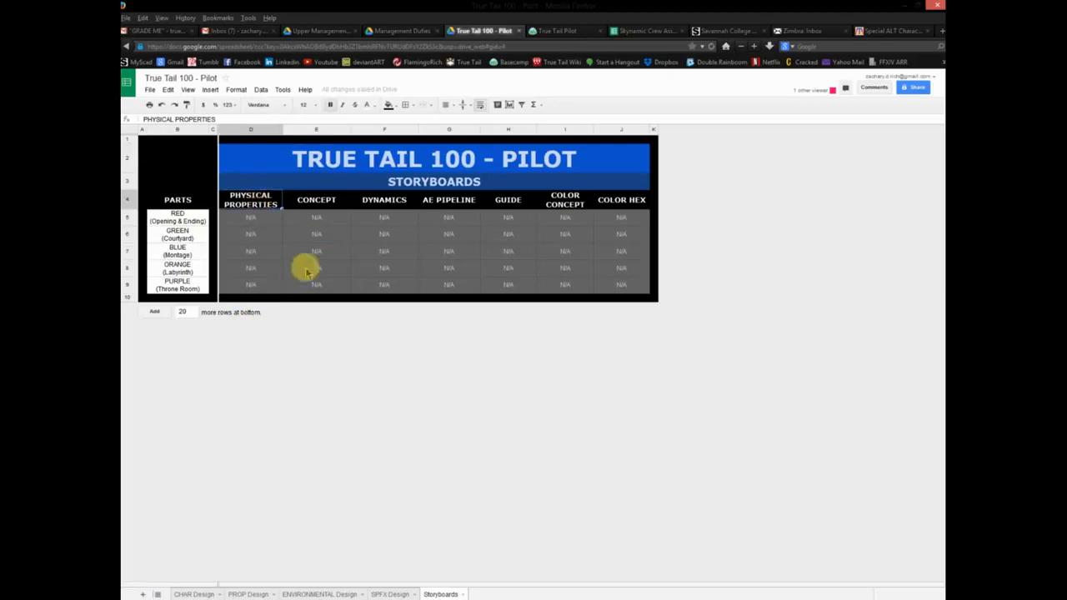
left_click(358, 251)
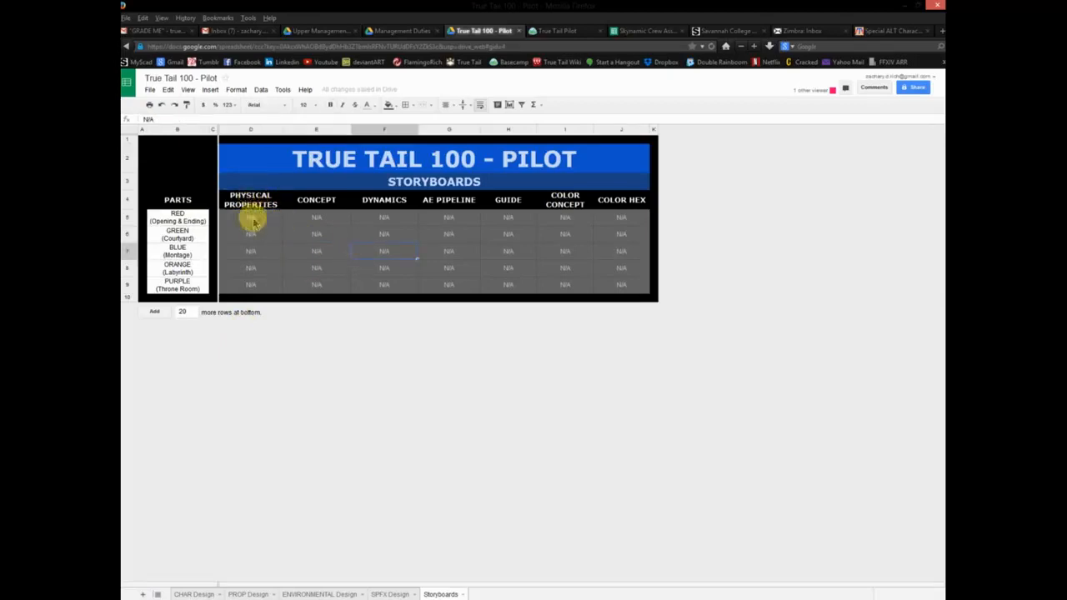
double_click(251, 204)
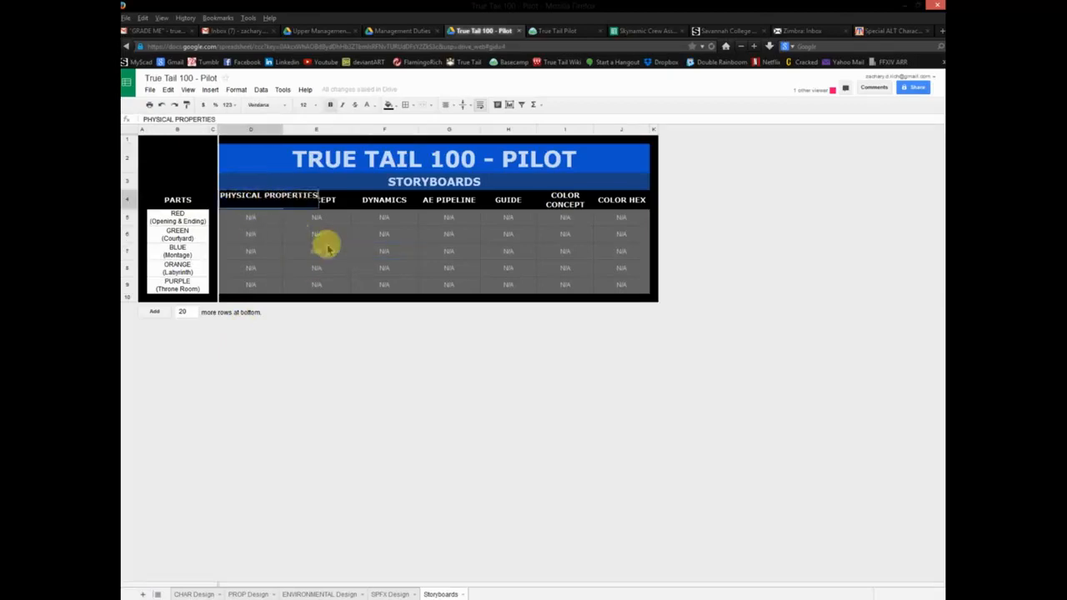
key("ctrl+a")
type("th")
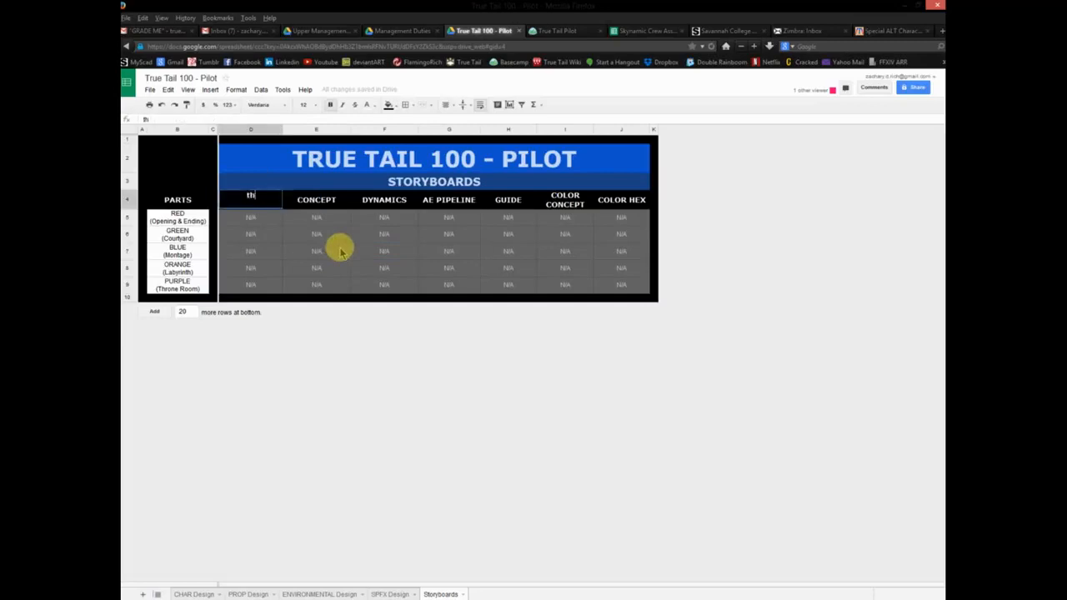
type("UMBS")
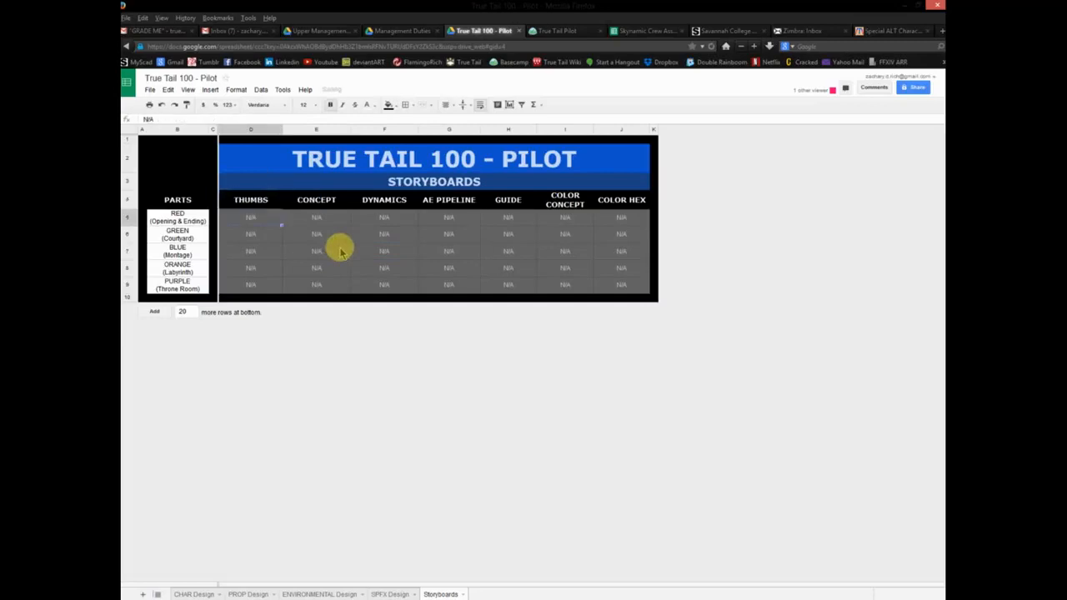
Replace the CONCEPT header in column E with PRODUCTION and extend the THUMBS header to THUMBNAILS.
double_click(317, 199)
key("ctrl+a")
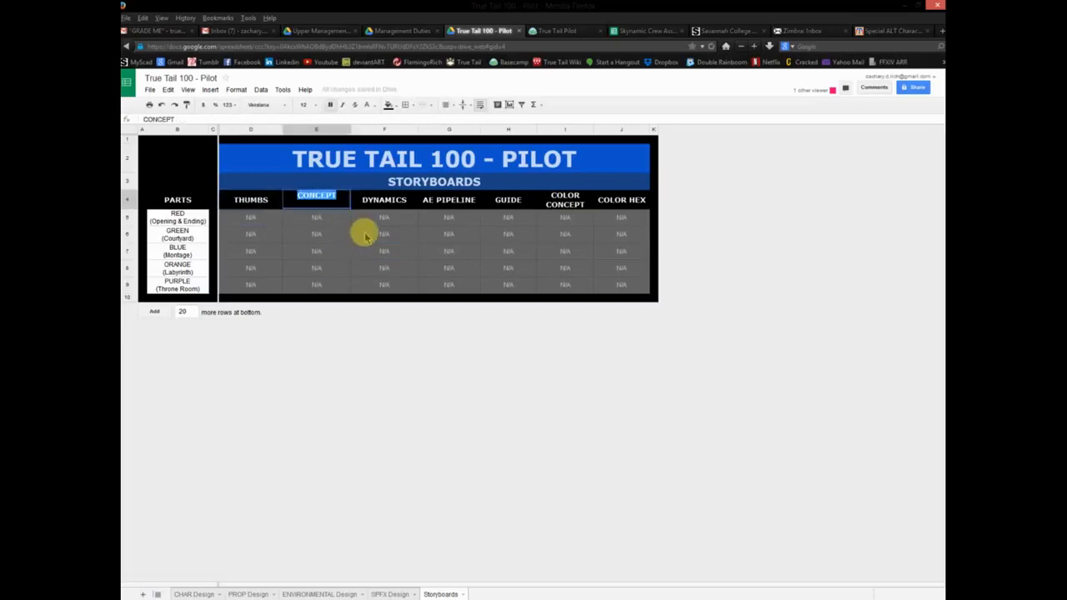
type("PRODUCTION")
key("Return")
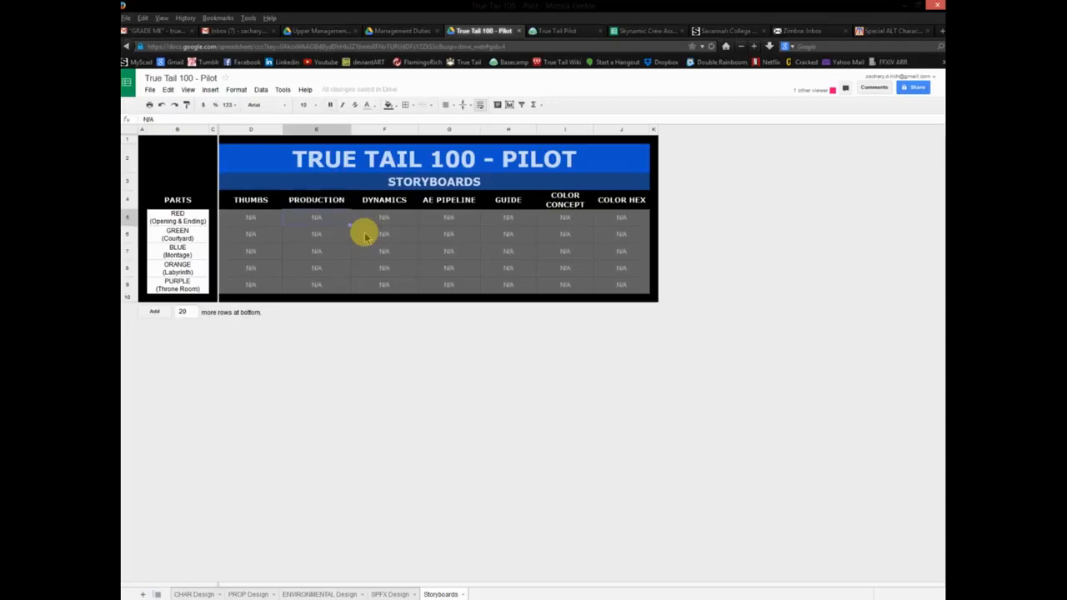
double_click(253, 198)
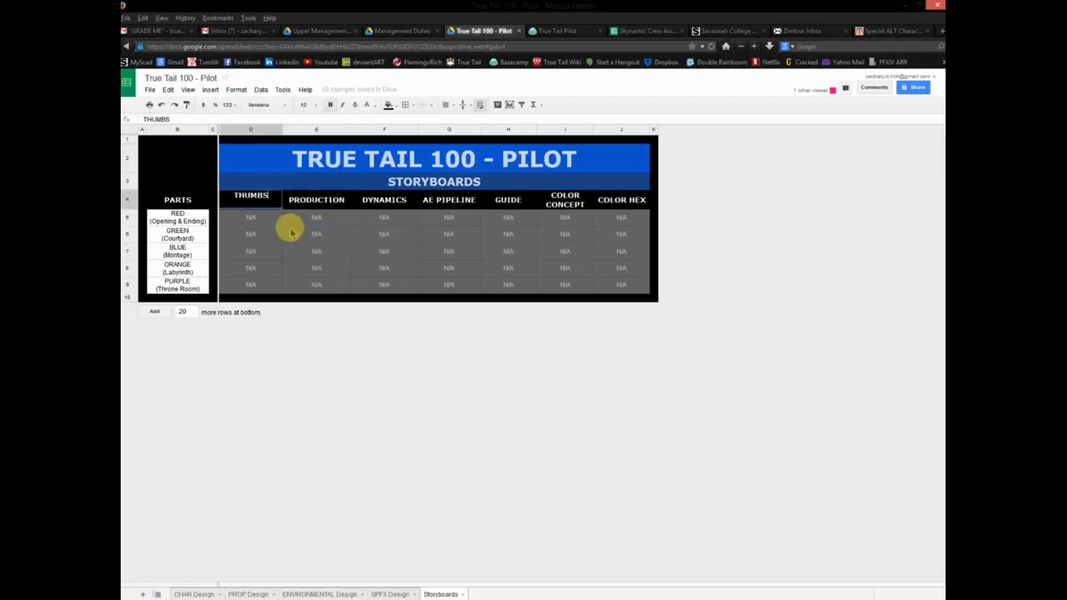
type("NAILS")
key("Return")
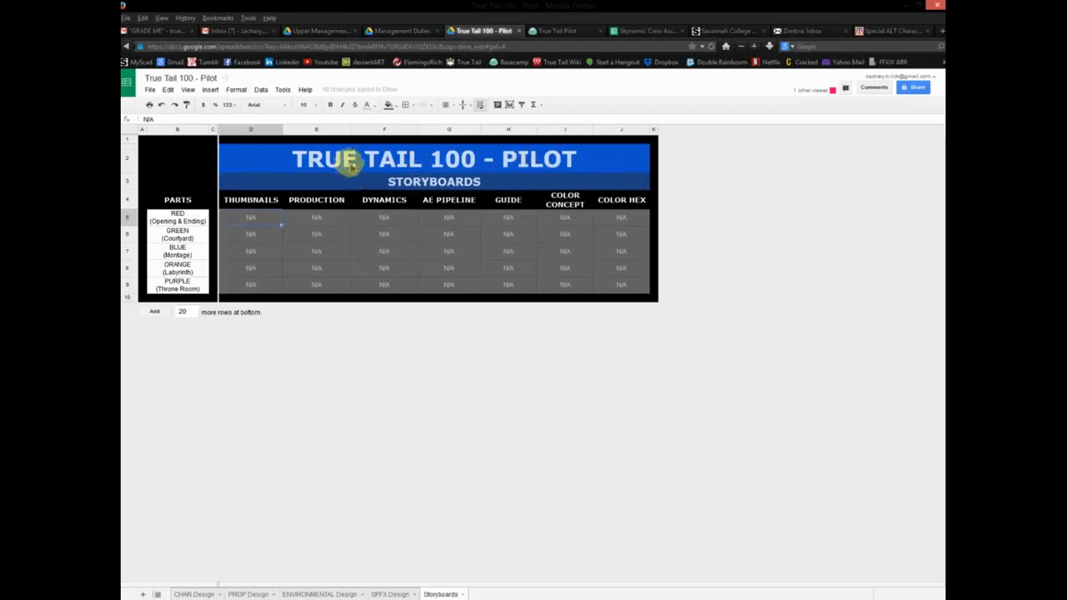
Replace the DYNAMICS header in column F with ANIMATIC and the AE PIPELINE header in column G with SOUND DESIGN.
left_click(384, 200)
type("ANIMAT")
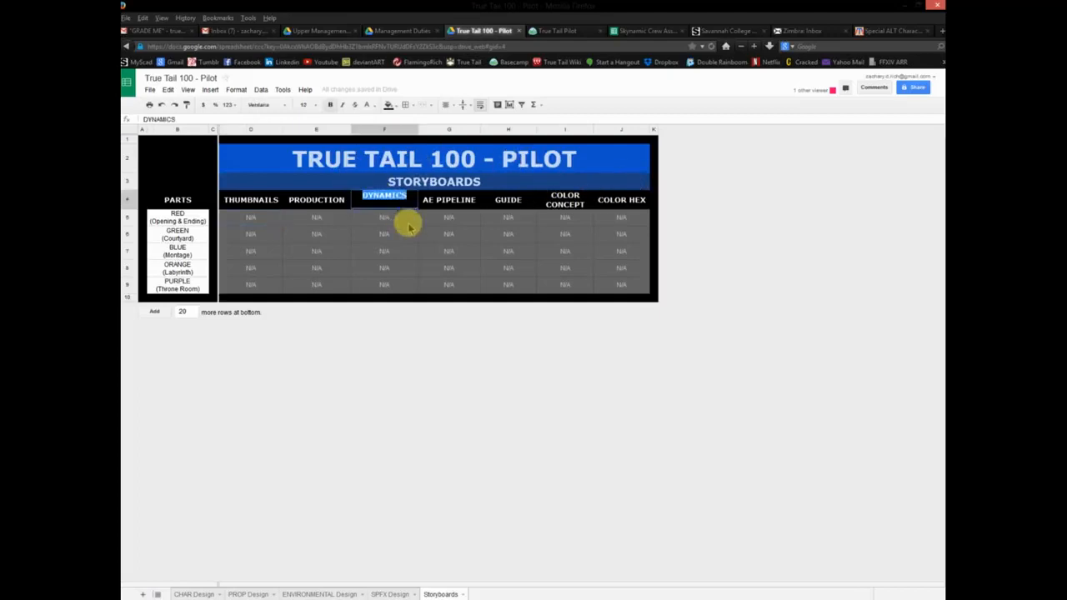
type("IC")
key("Return")
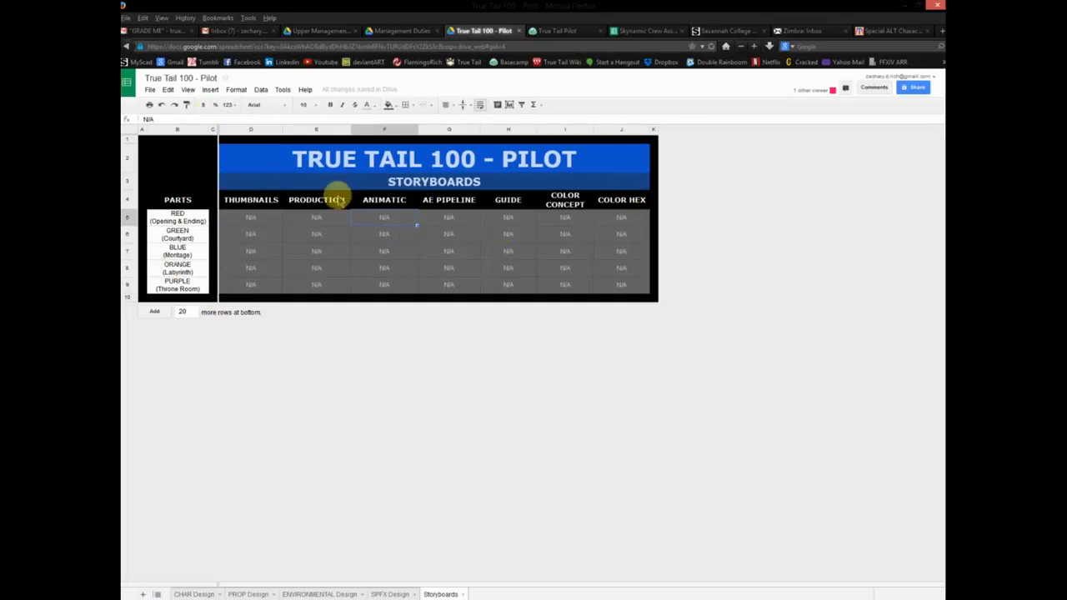
left_click(442, 202)
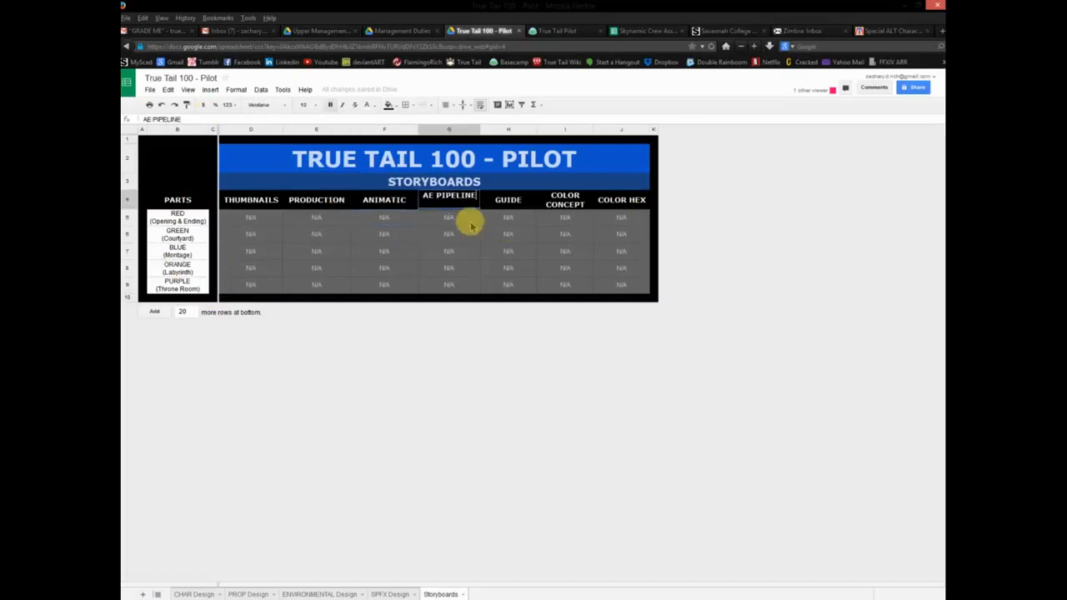
key("ctrl+a")
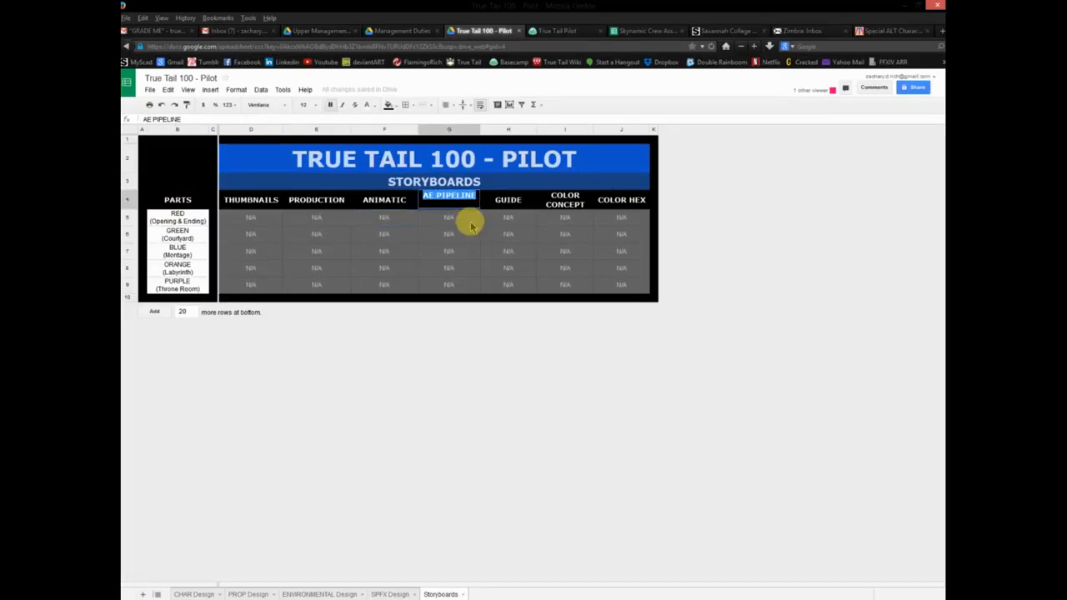
type("SOUND DESIGN")
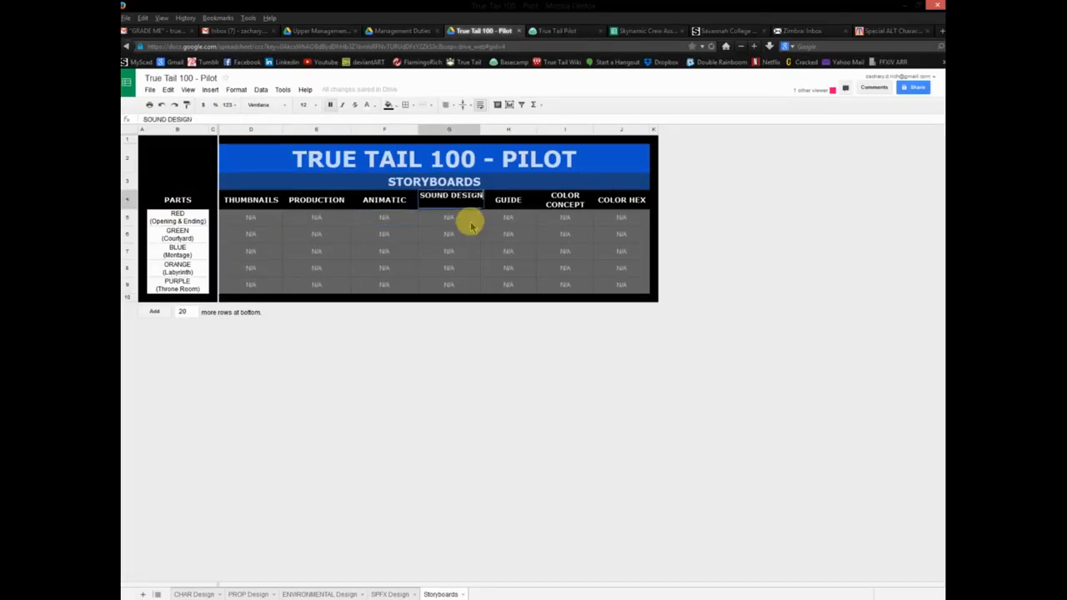
key("Return")
Replace the GUIDE header in column H with MUSIC.
double_click(508, 201)
key("ctrl+a")
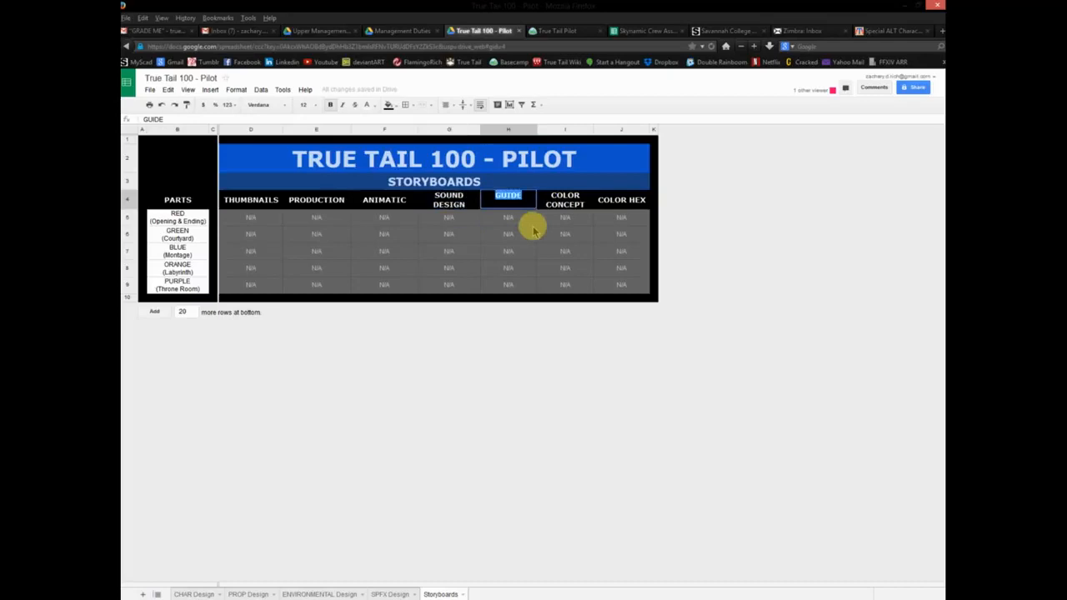
type("OR")
type("USIC")
key("Return")
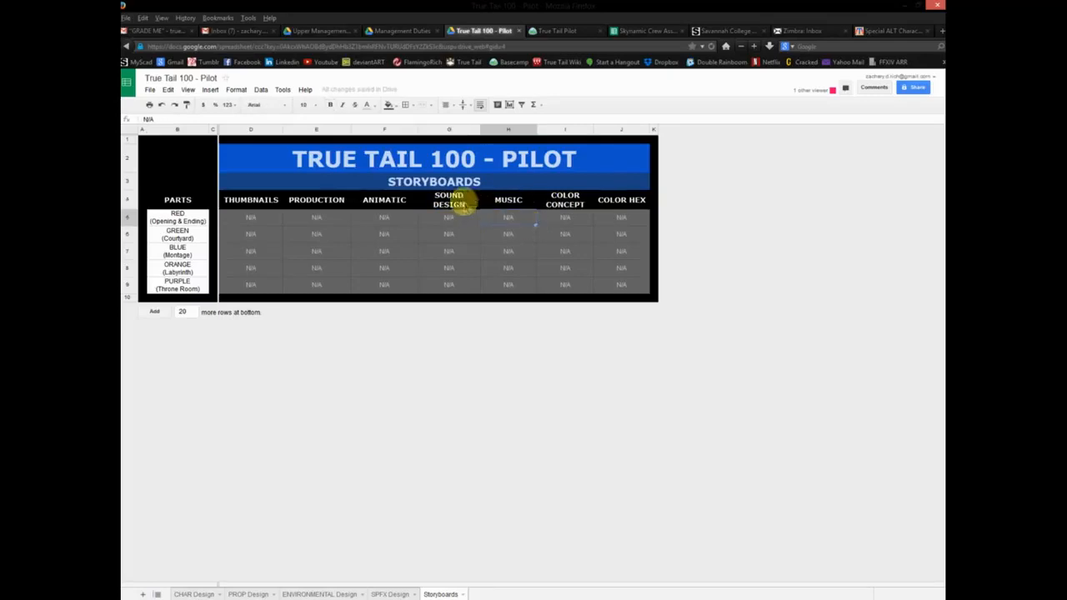
Try to move the ANIMATIC column past the SOUND DESIGN column to the MUSIC column's place.
left_click(379, 130)
left_click_drag(377, 130, 521, 133)
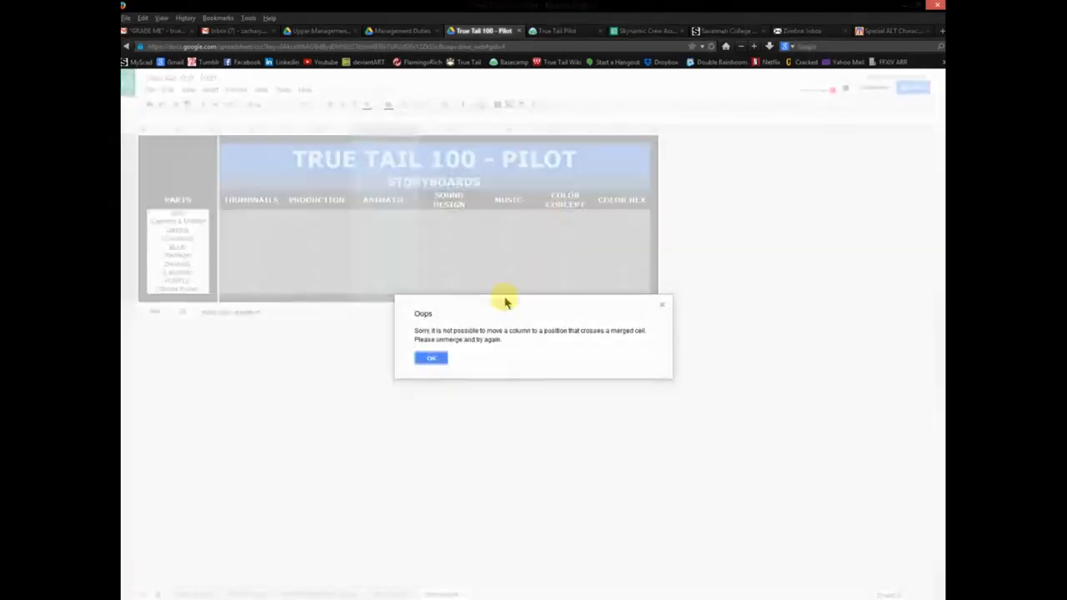
left_click(431, 357)
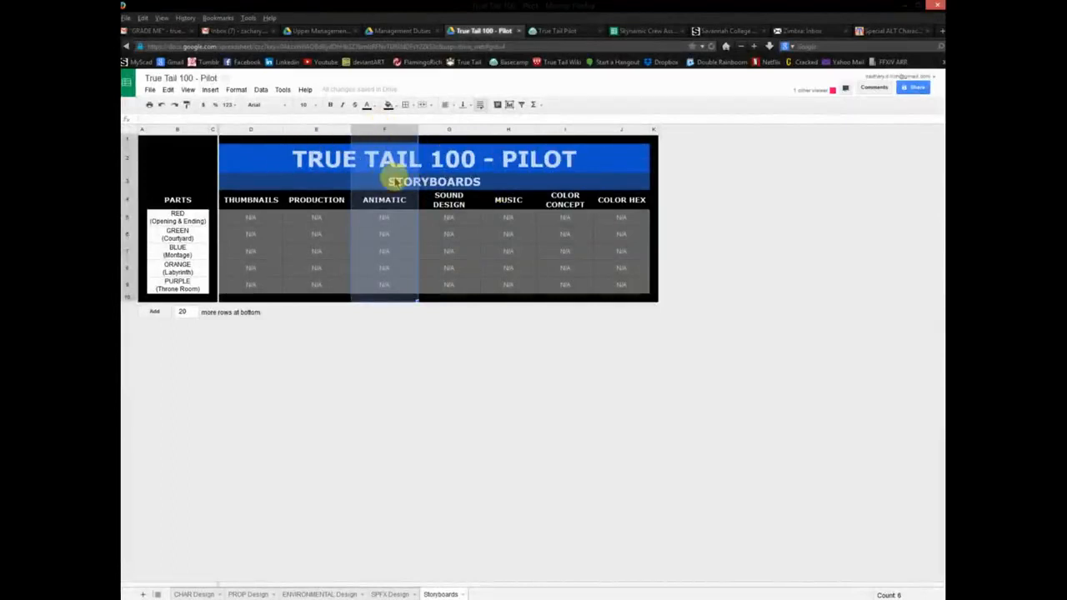
left_click(445, 231)
Change the column F header to SOUND DESIGN and the column G header to MUSIC.
double_click(387, 198)
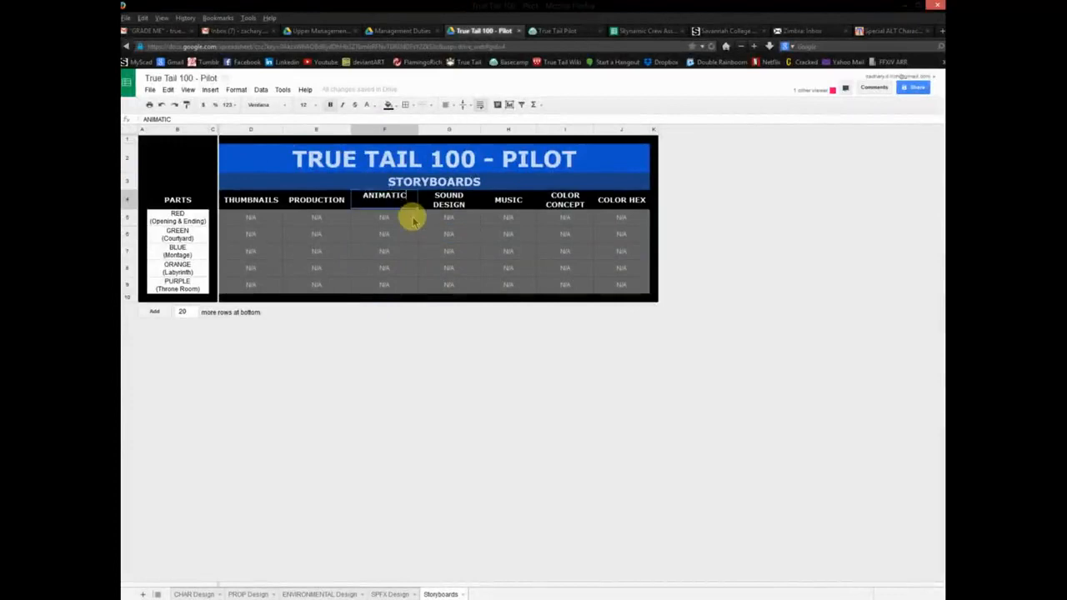
key("ctrl+a")
type("SOUND DES")
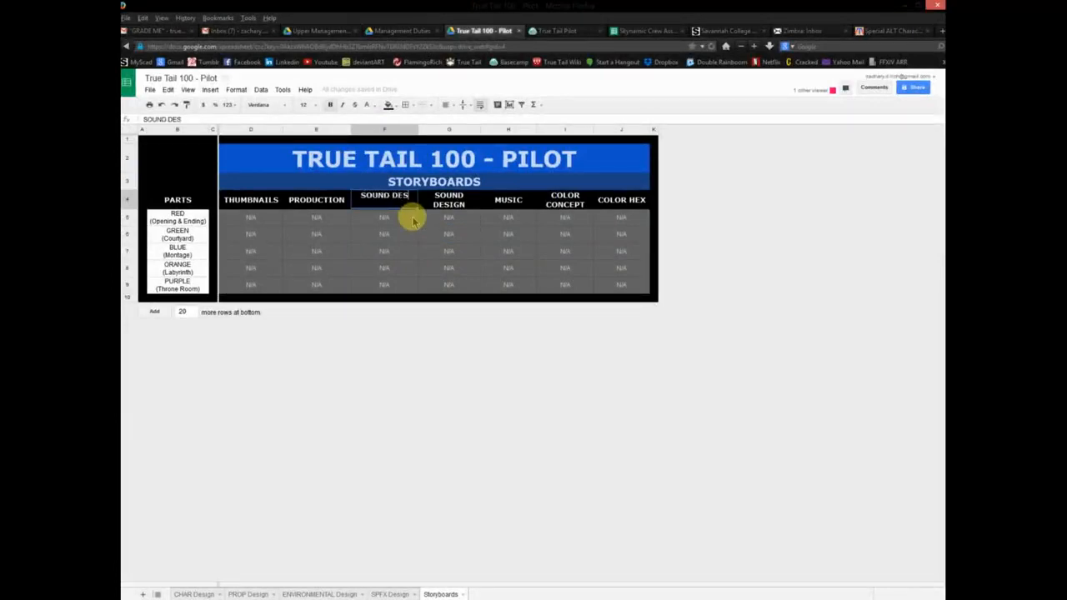
type("IGN")
key("Return")
double_click(455, 208)
key("ctrl+a")
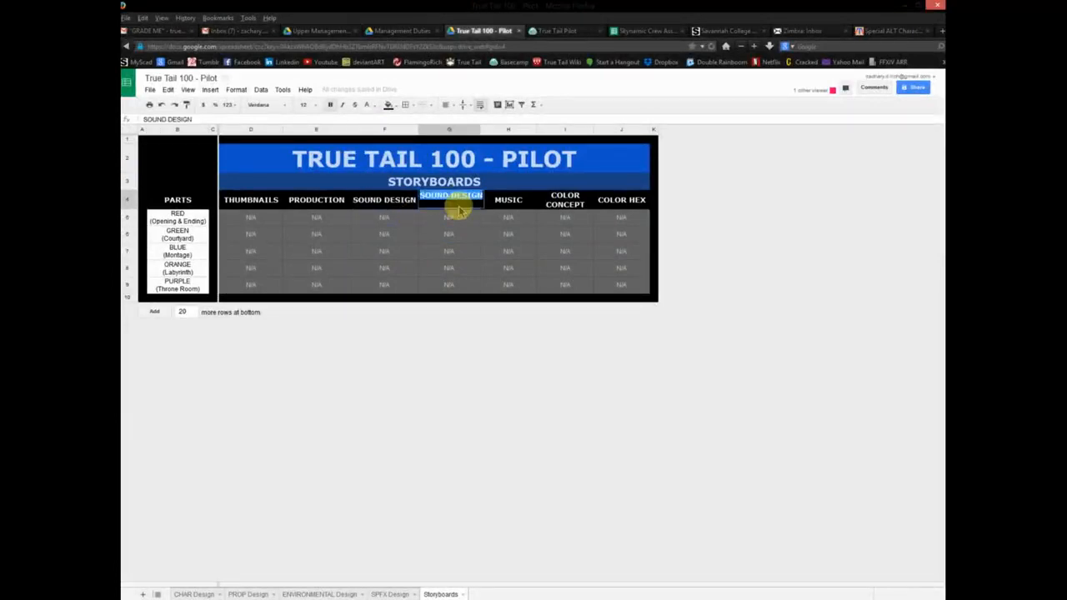
type("MUSIC")
key("Return")
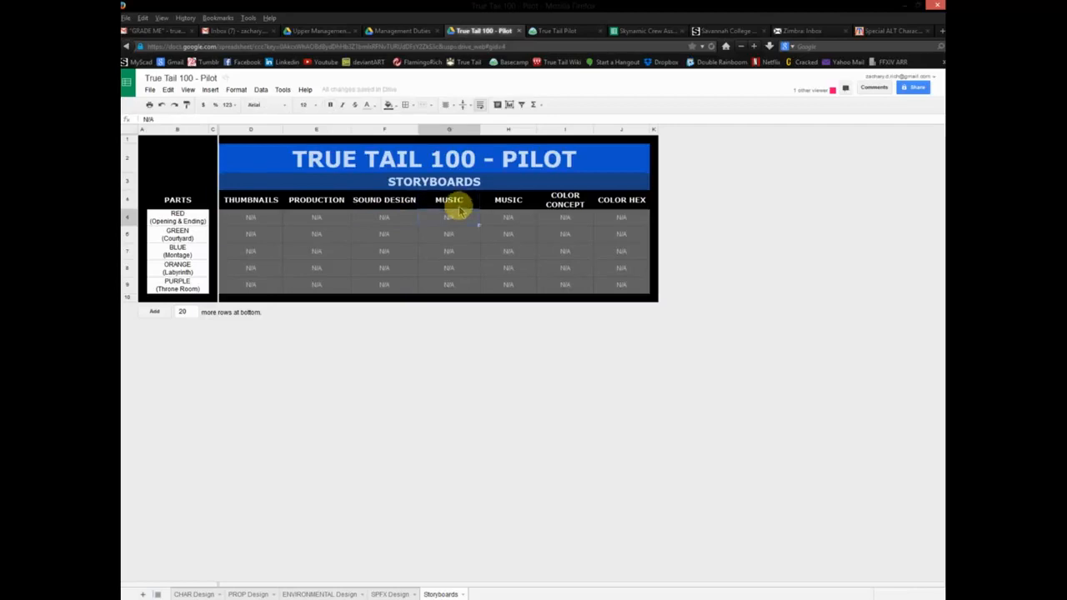
Change the column H header to ANIMATIC.
double_click(497, 203)
key("ctrl+a")
type("ANIMATIC")
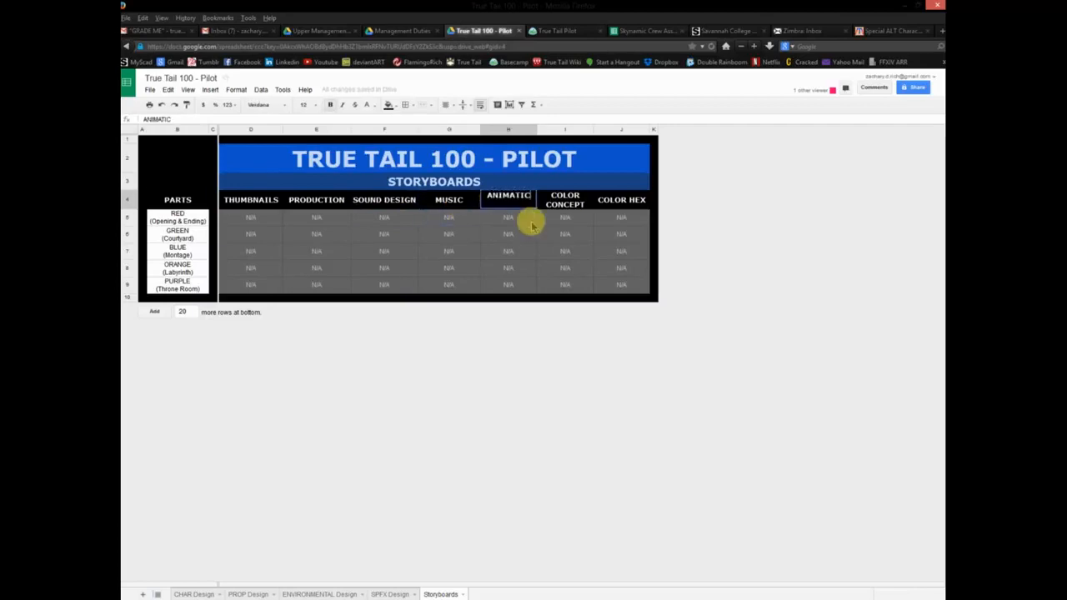
key("Return")
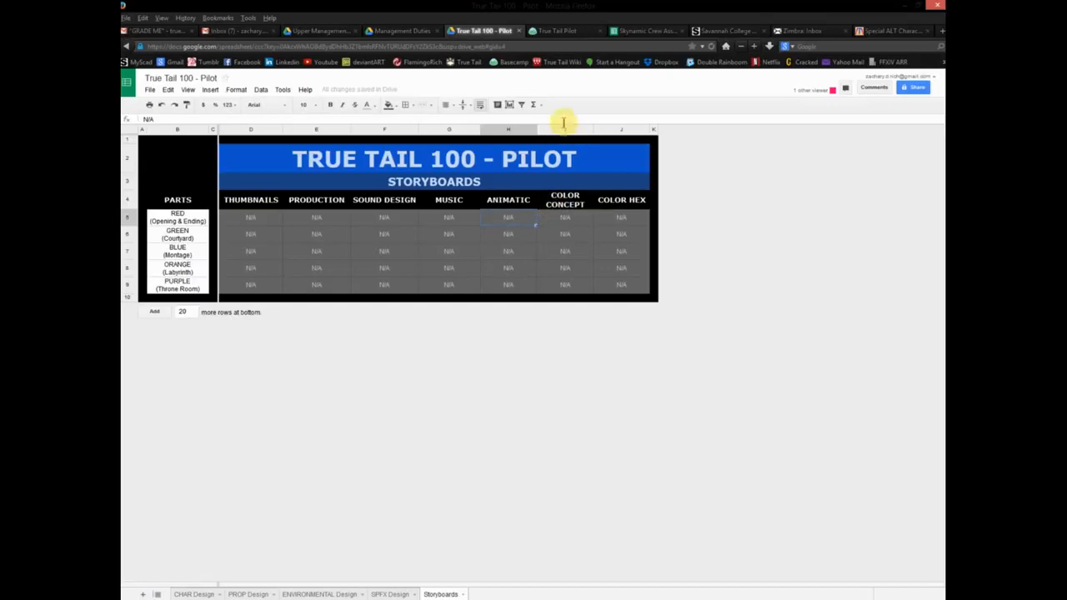
Delete columns I and J, COLOR CONCEPT and COLOR HEX, from the Storyboards sheet.
left_click_drag(565, 129, 614, 129)
right_click(614, 129)
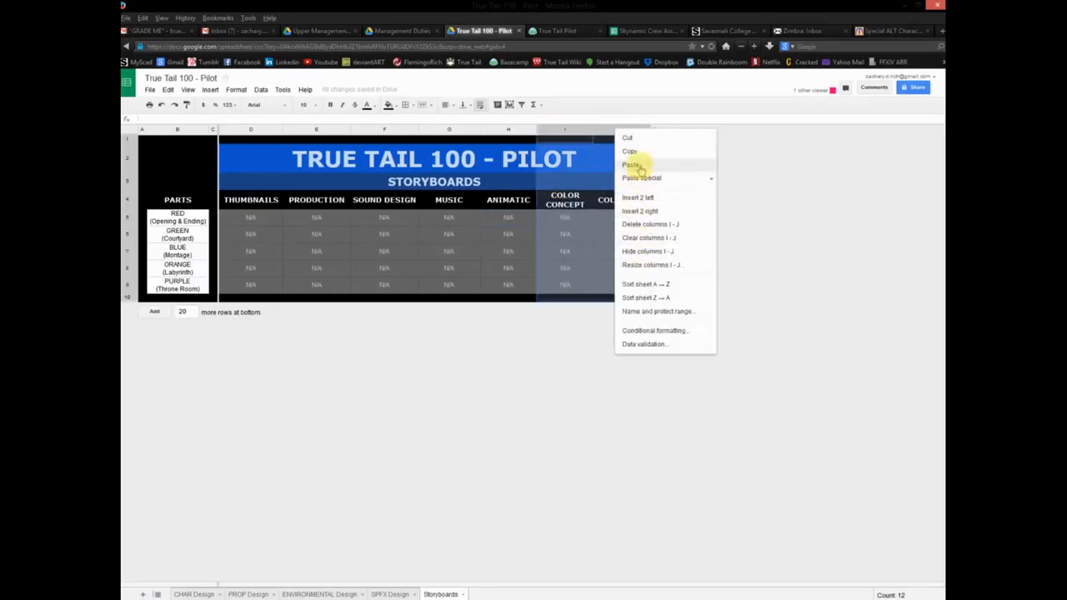
left_click(654, 225)
left_click(367, 253)
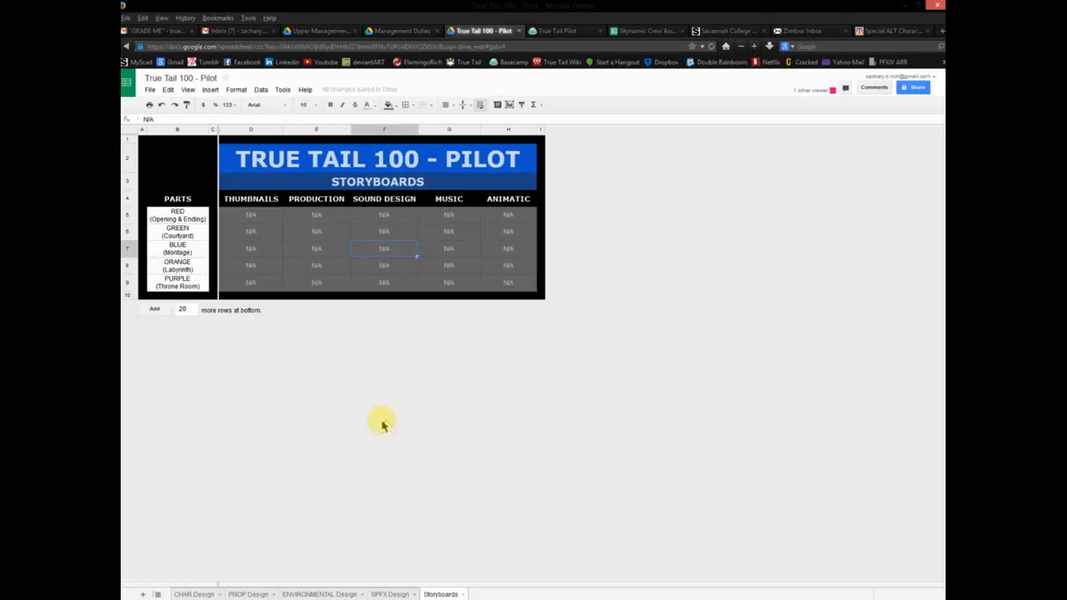
Check the column headings on the ENVIRONMENTAL Design sheet up to SKETCHUP, and return to the Storyboards sheet.
left_click(317, 593)
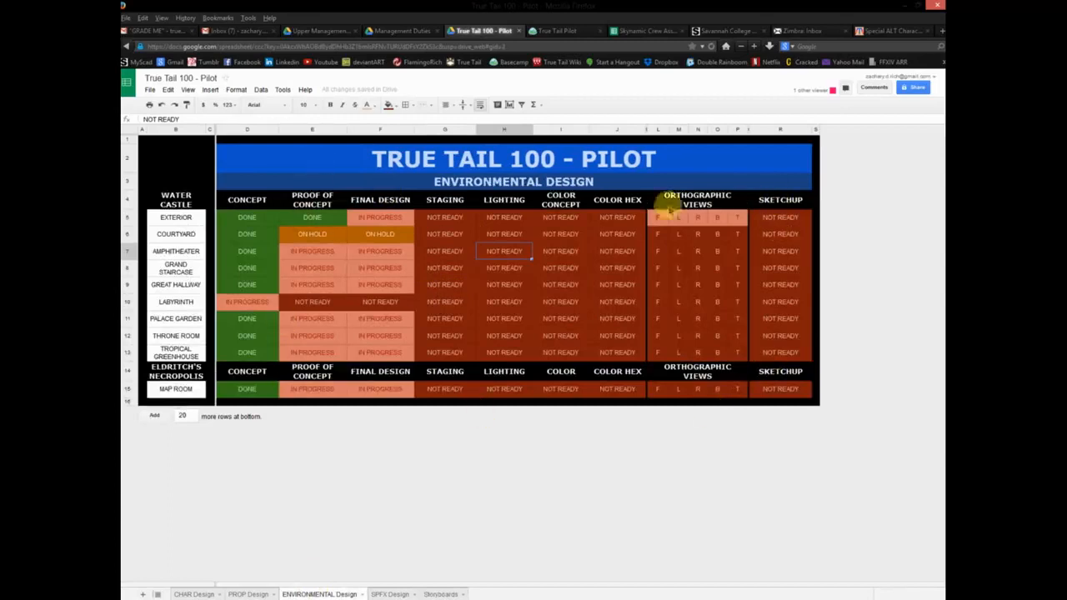
left_click(777, 218)
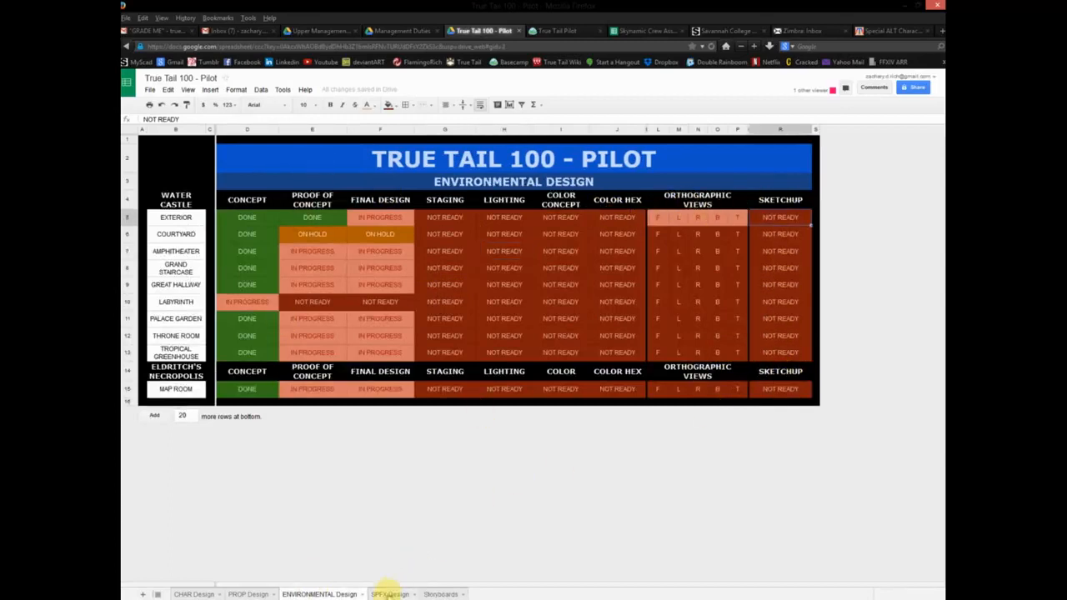
left_click(441, 594)
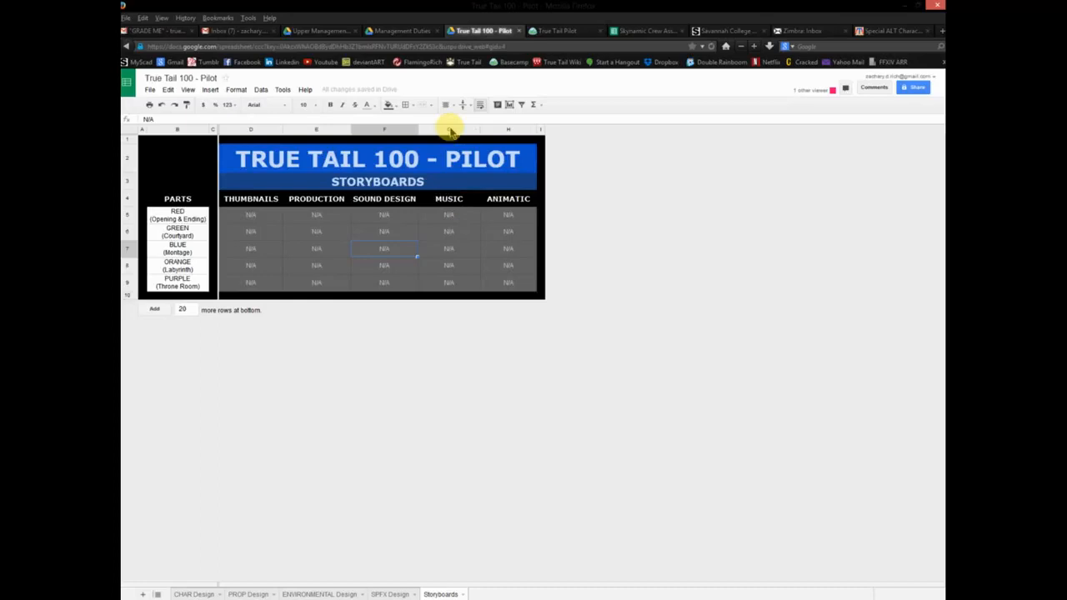
Insert a column to the right of PRODUCTION and try LAYOUT as its header, leaving the header blank.
left_click(319, 129)
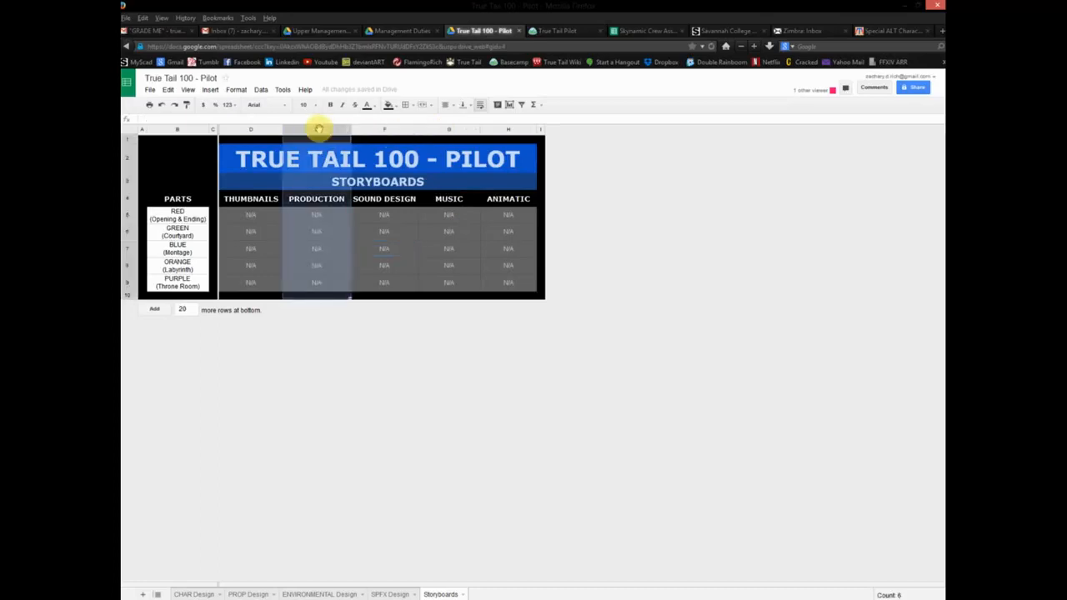
right_click(319, 131)
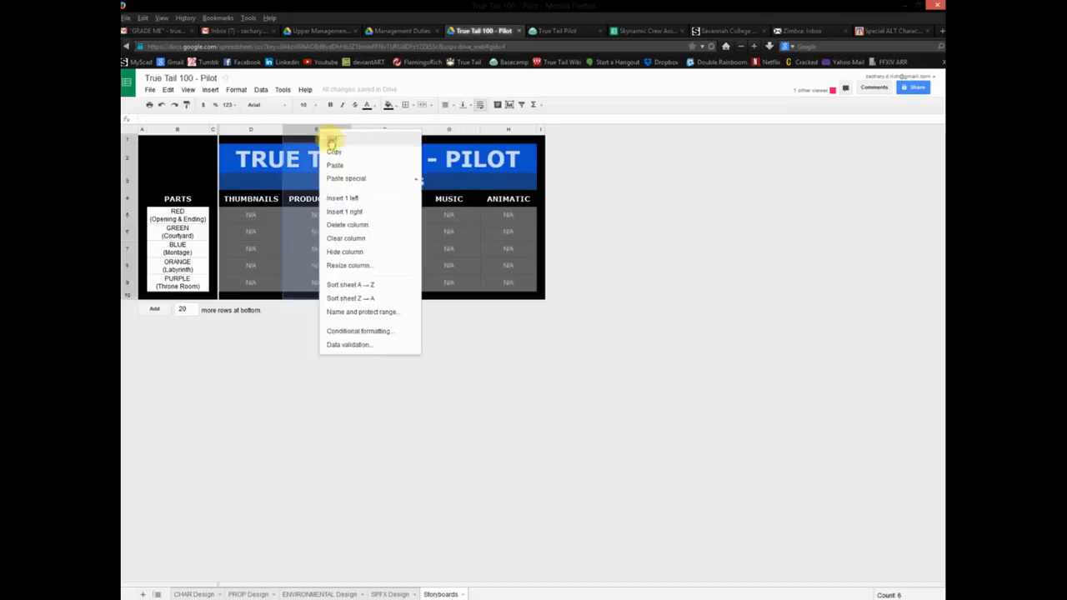
left_click(364, 211)
left_click(377, 201)
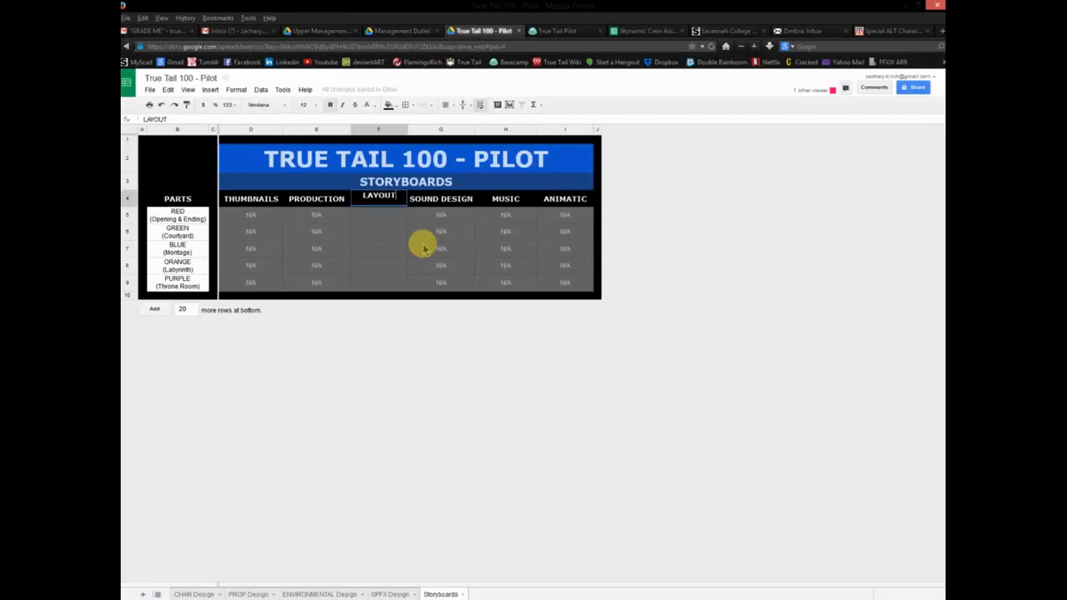
key("BackSpace")
key("BackSpace")
key("BackSpace")
key("Return")
Delete the empty column F between PRODUCTION and SOUND DESIGN.
left_click(330, 216)
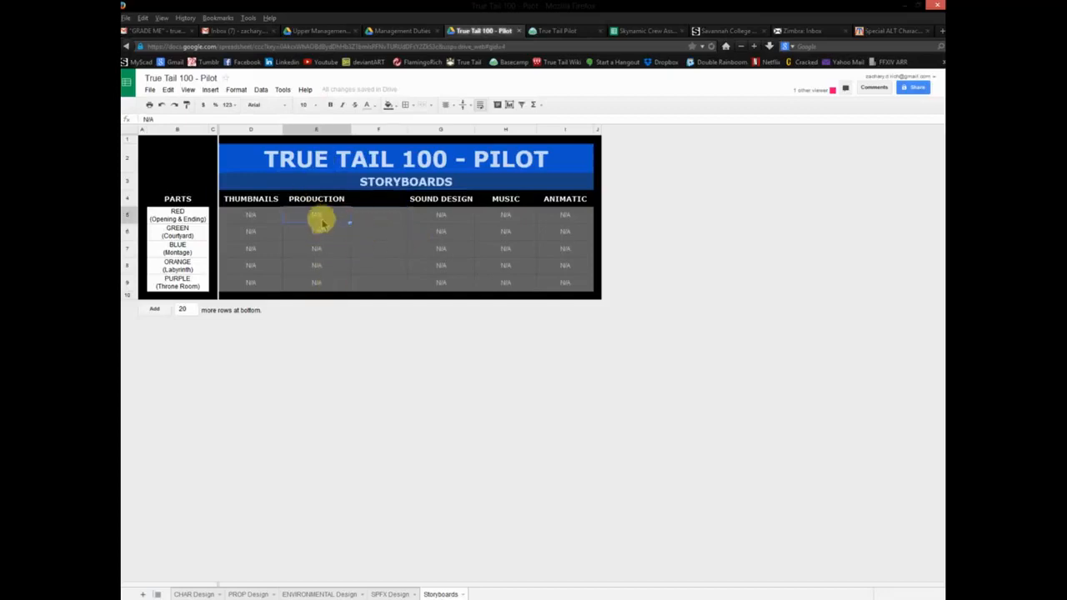
left_click(380, 130)
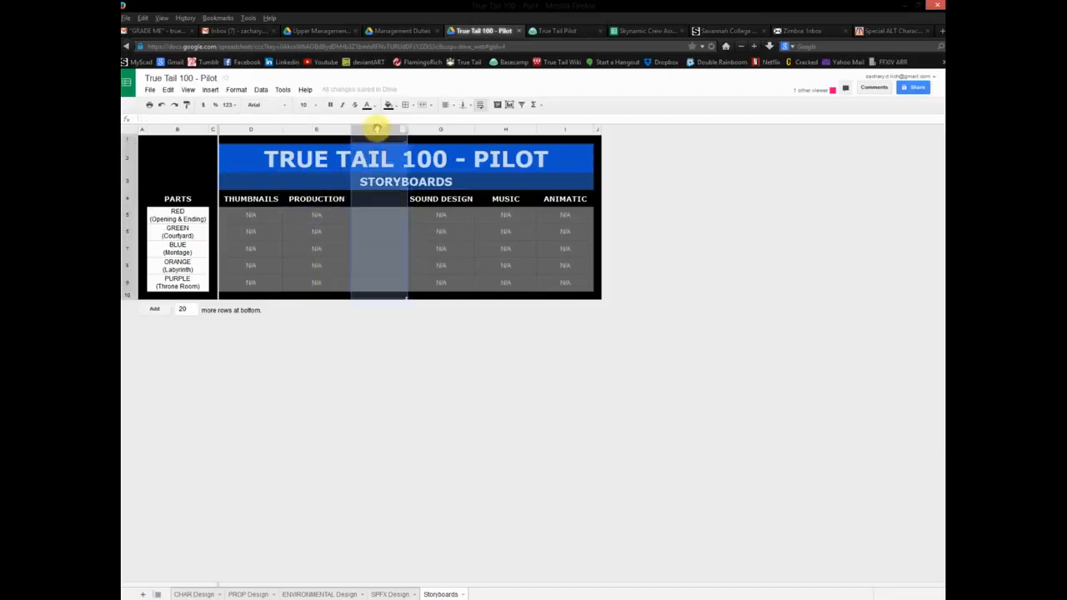
right_click(379, 131)
left_click(407, 225)
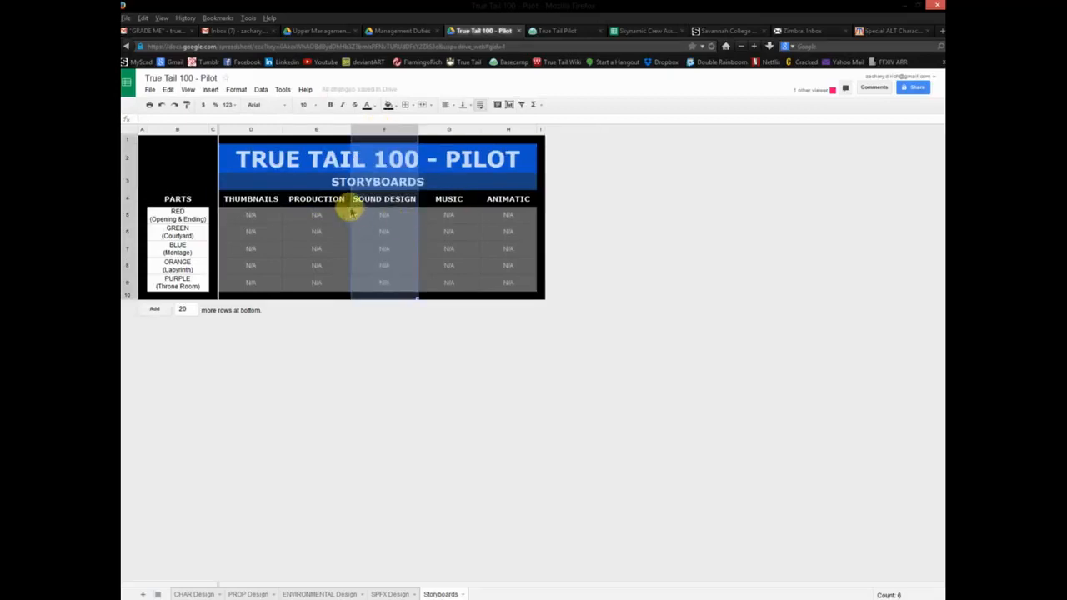
left_click(328, 200)
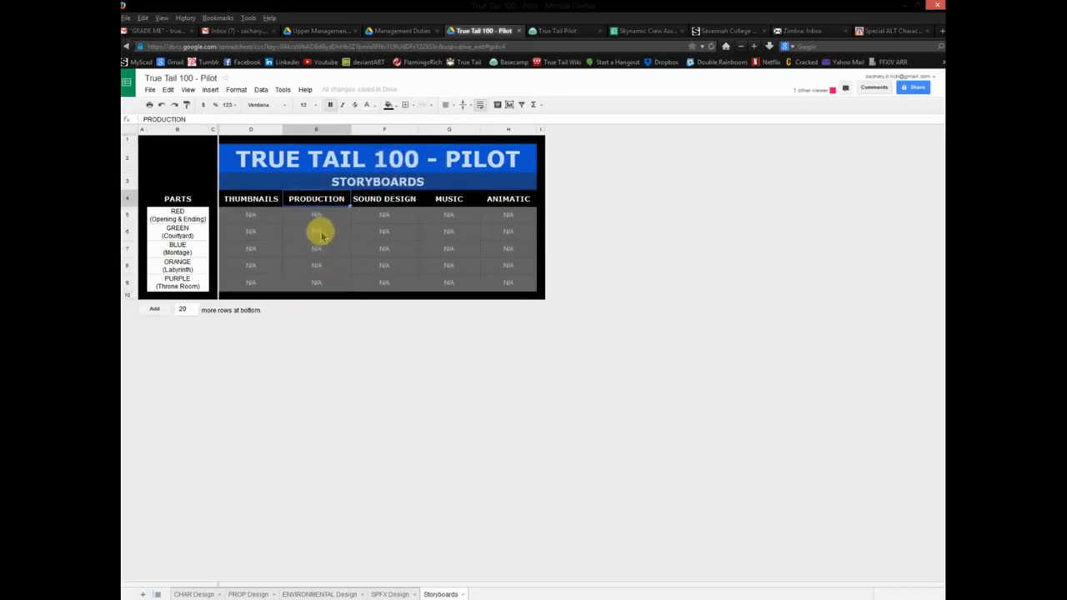
left_click(313, 217)
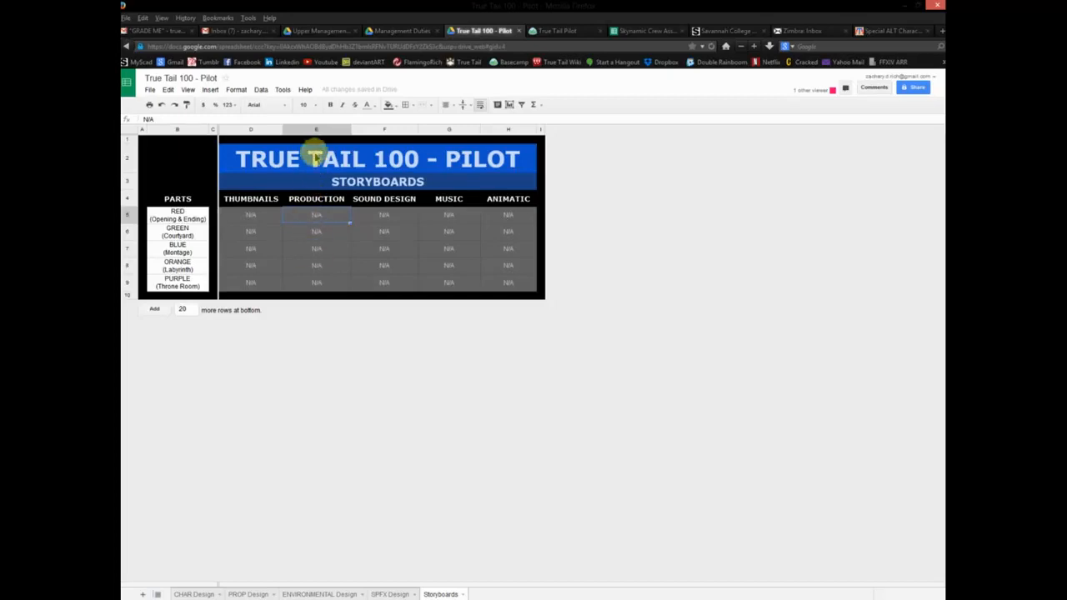
left_click(255, 129)
right_click(255, 130)
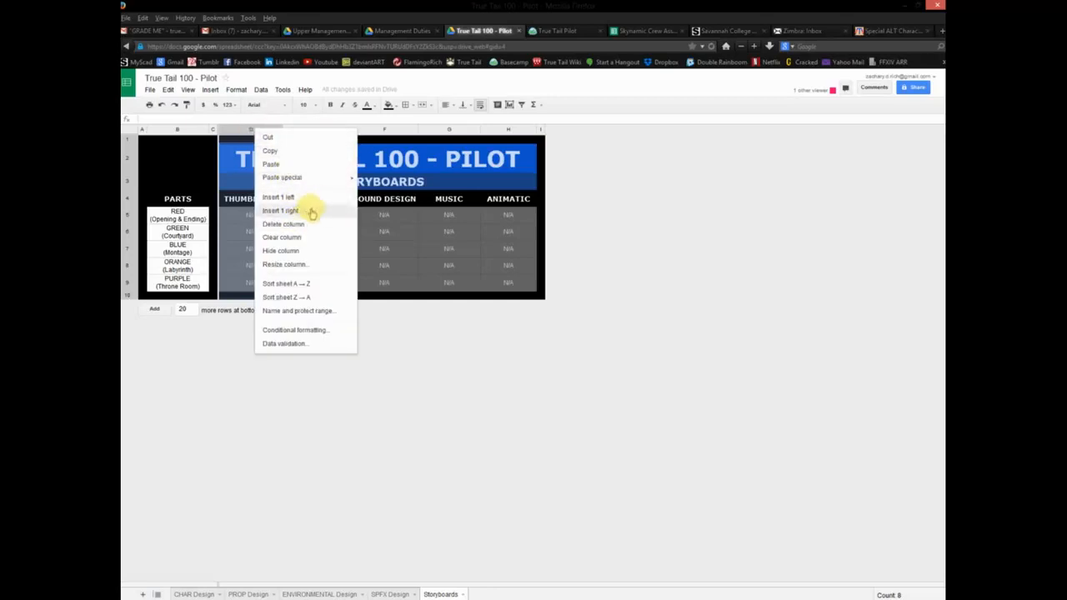
left_click(387, 216)
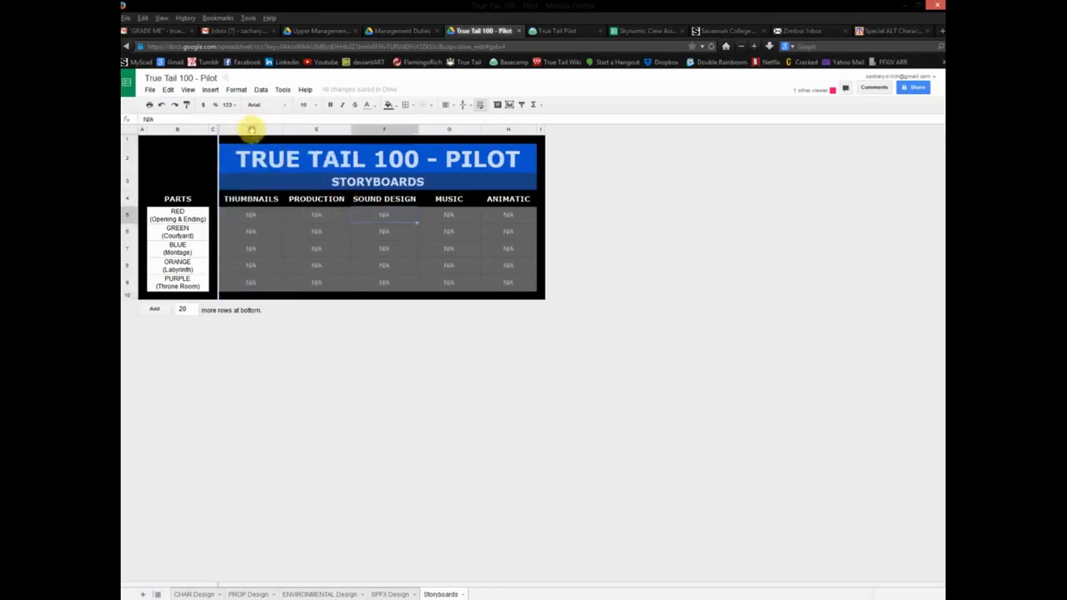
Insert two blank columns between THUMBNAILS and PRODUCTION on the Storyboards sheet.
left_click(251, 129)
right_click(251, 129)
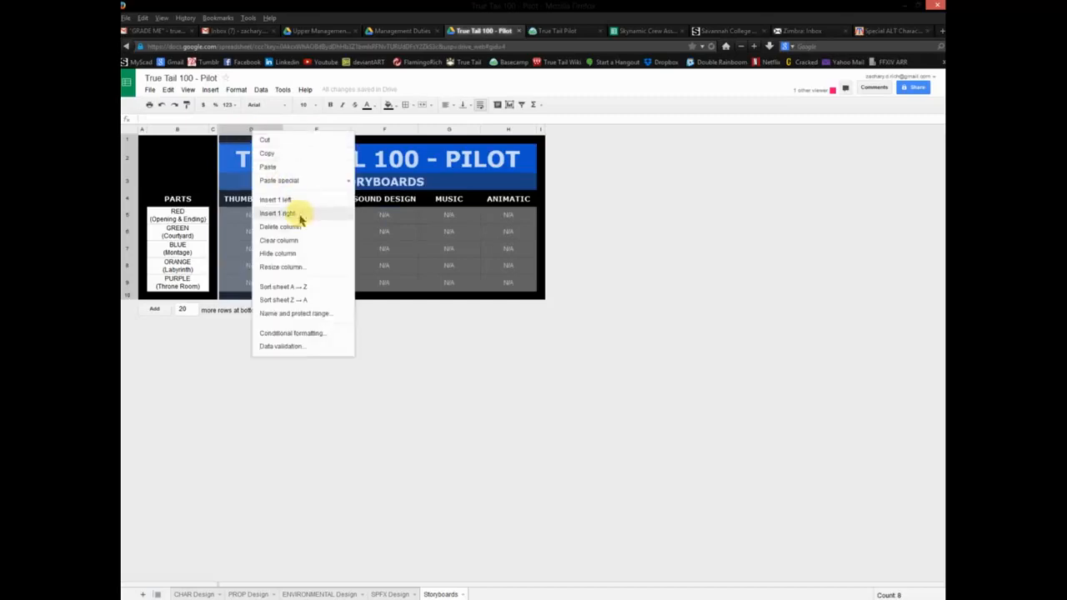
left_click(301, 214)
left_click(309, 130)
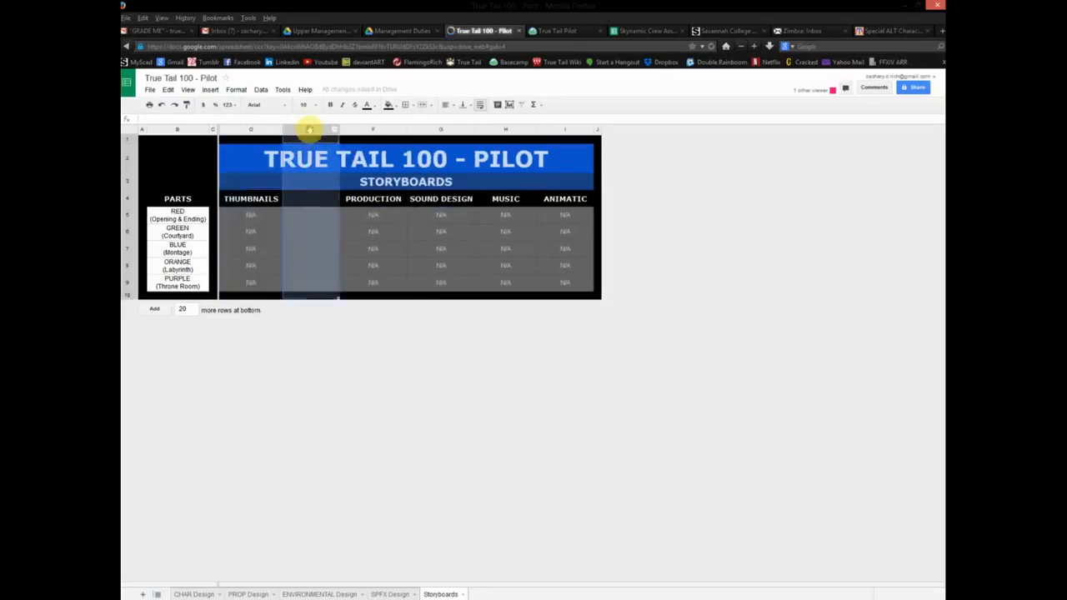
right_click(309, 129)
left_click(338, 210)
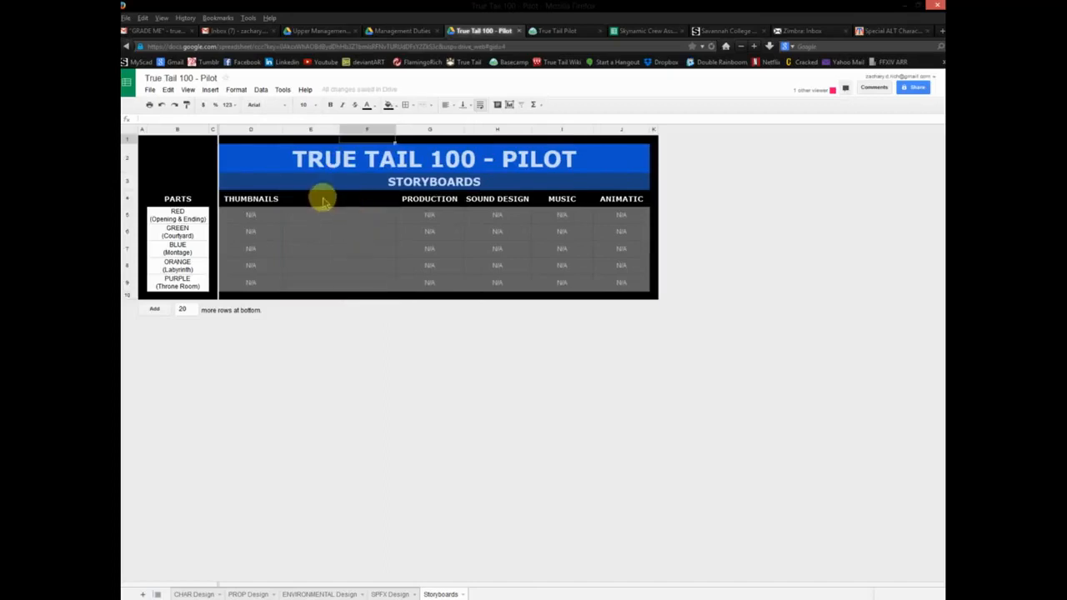
Enter the header CLEAN CHAR for column E and CLEAN BG for column F in row 4.
left_click(310, 203)
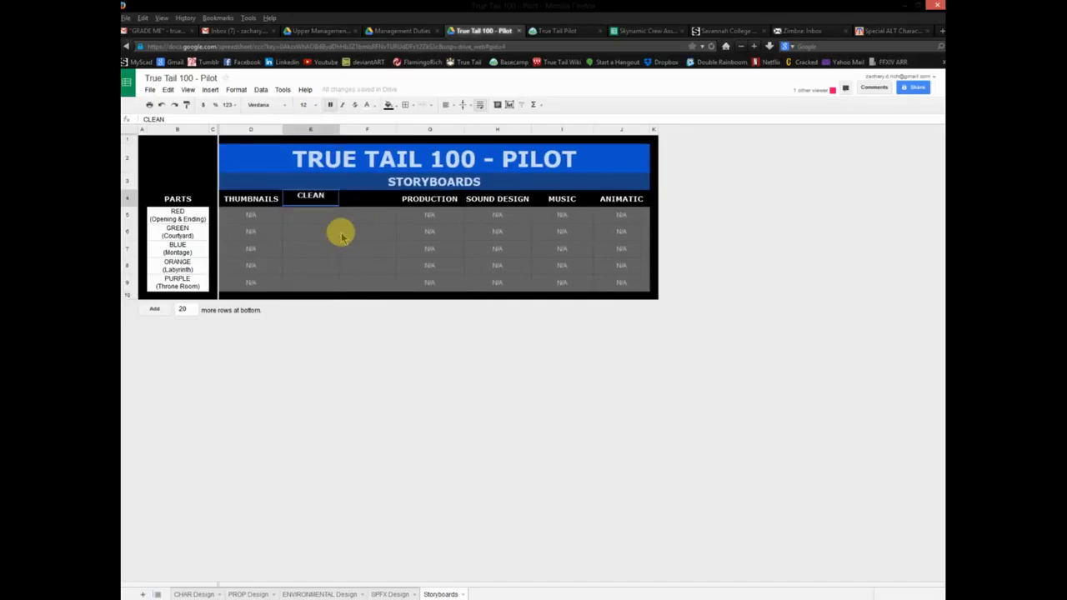
type("CLEAN CHAR")
key("Return")
key("Up")
key("Right")
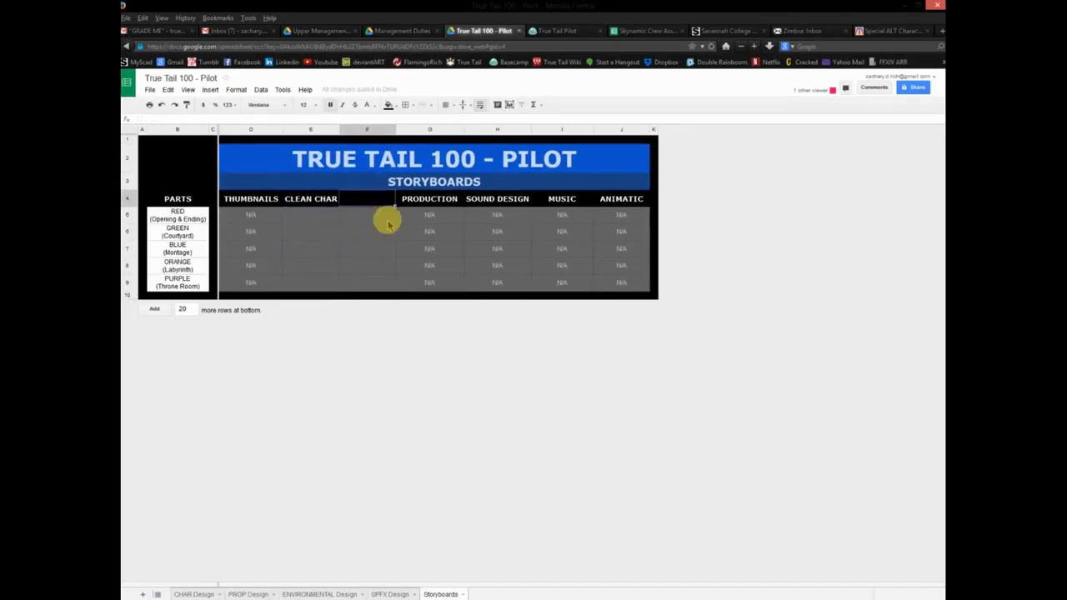
type("CLEAN")
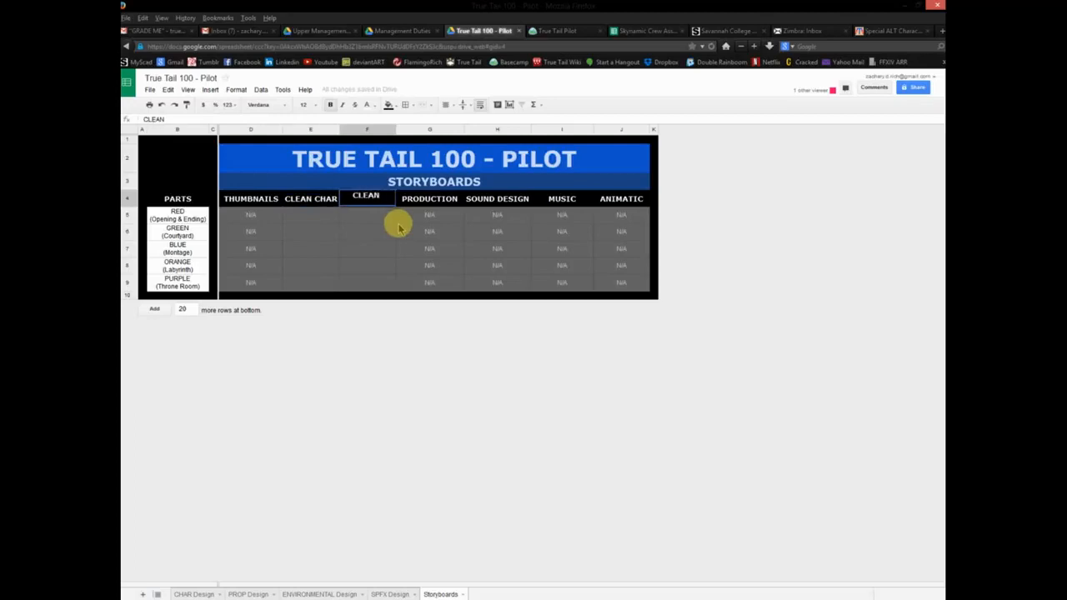
type(" BG")
key("Return")
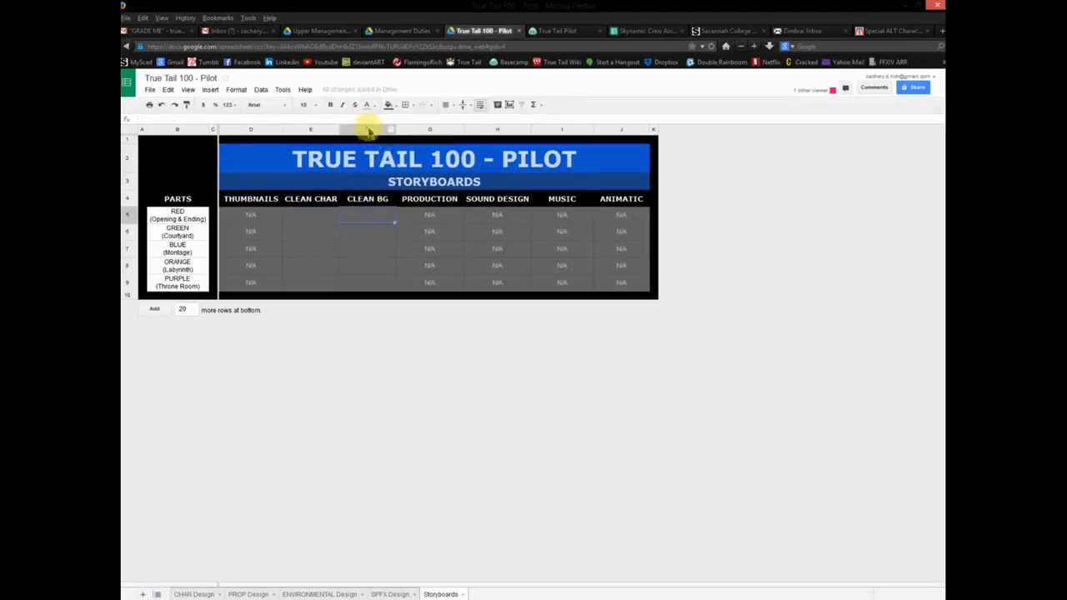
Insert a column to the right of CLEAN BG and give it the header CLEAN SPFX.
left_click(368, 131)
right_click(369, 131)
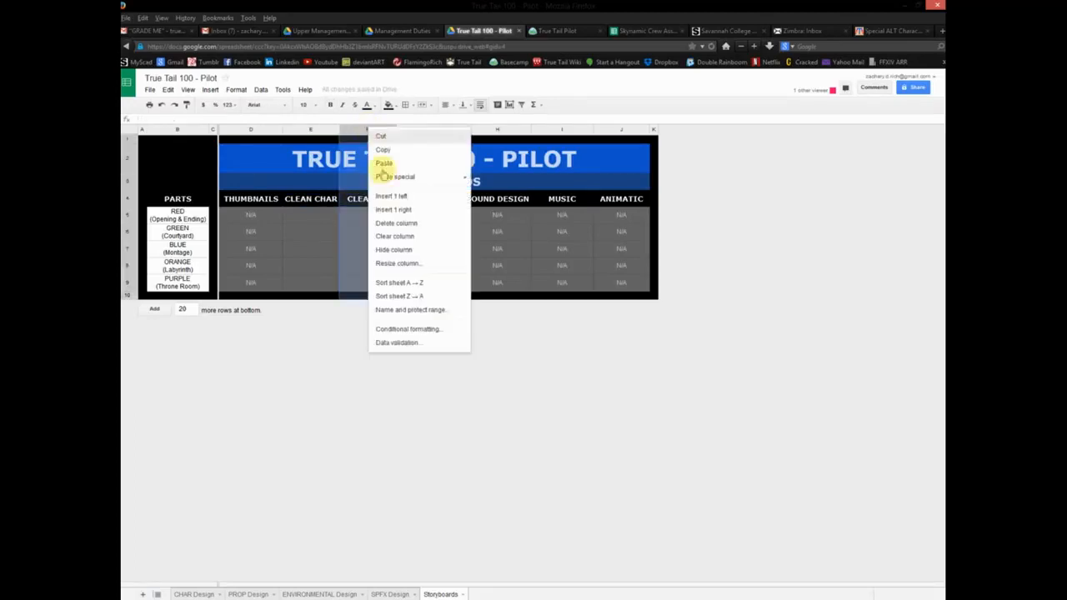
left_click(398, 210)
left_click(422, 201)
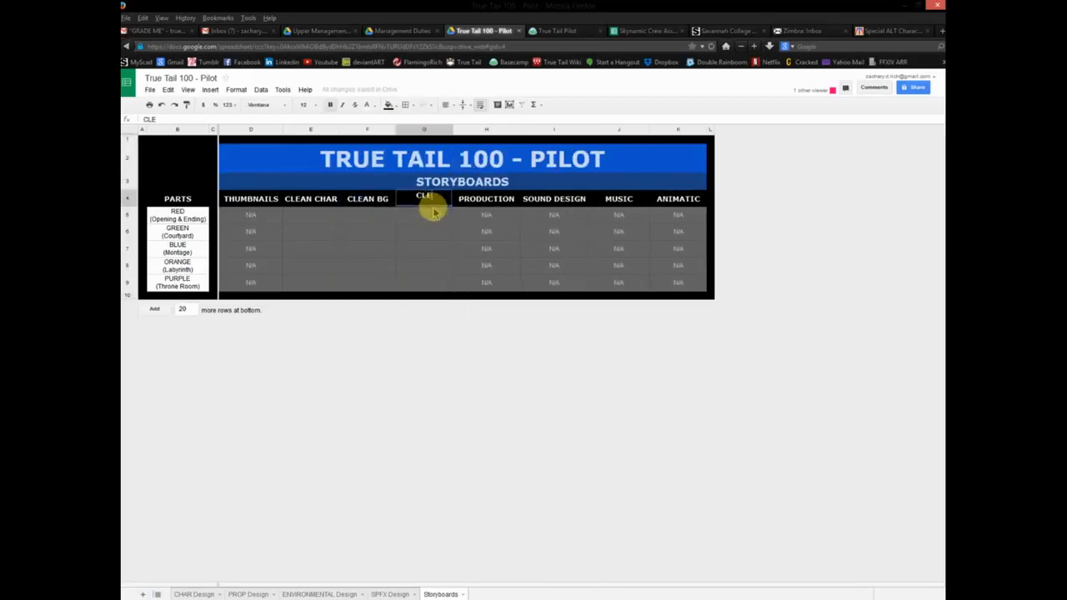
type("CLEAN SPFX")
key("Return")
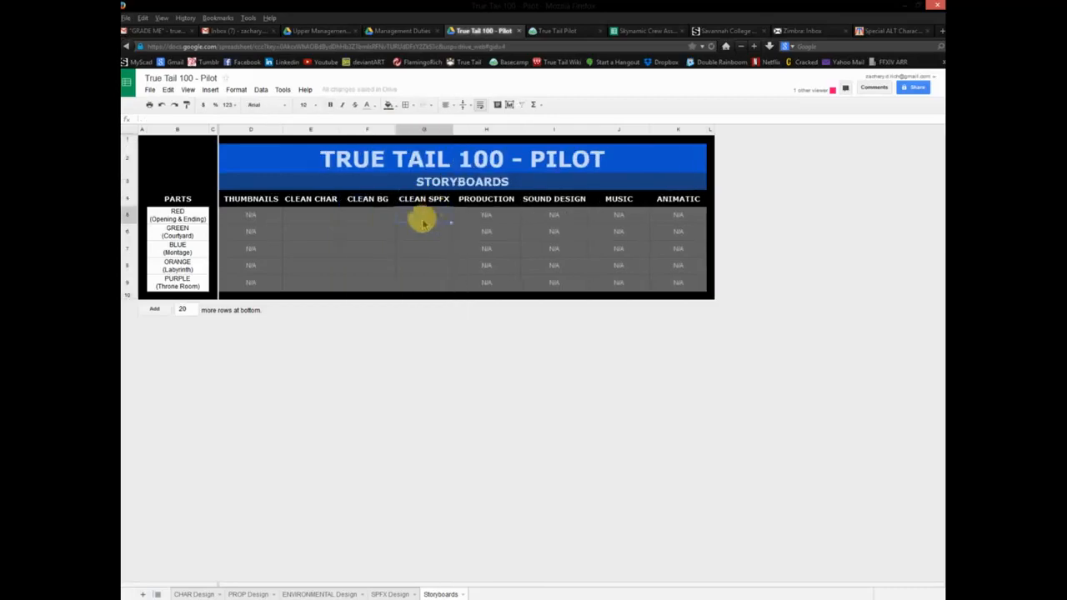
Slightly widen the CLEAN SPFX, CLEAN BG and CLEAN CHAR columns.
left_click(366, 253)
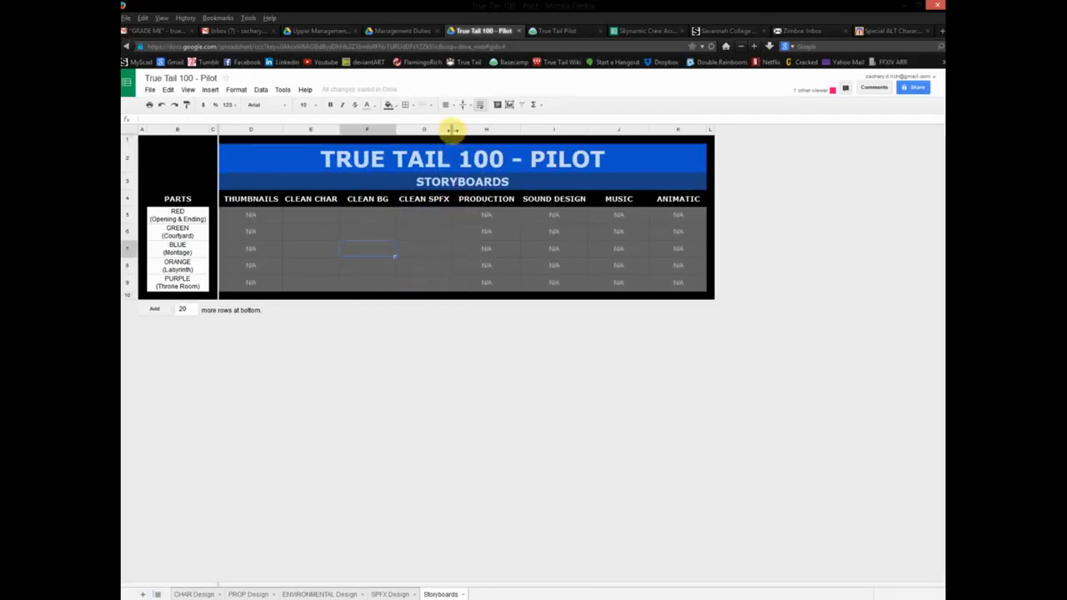
left_click_drag(454, 129, 460, 129)
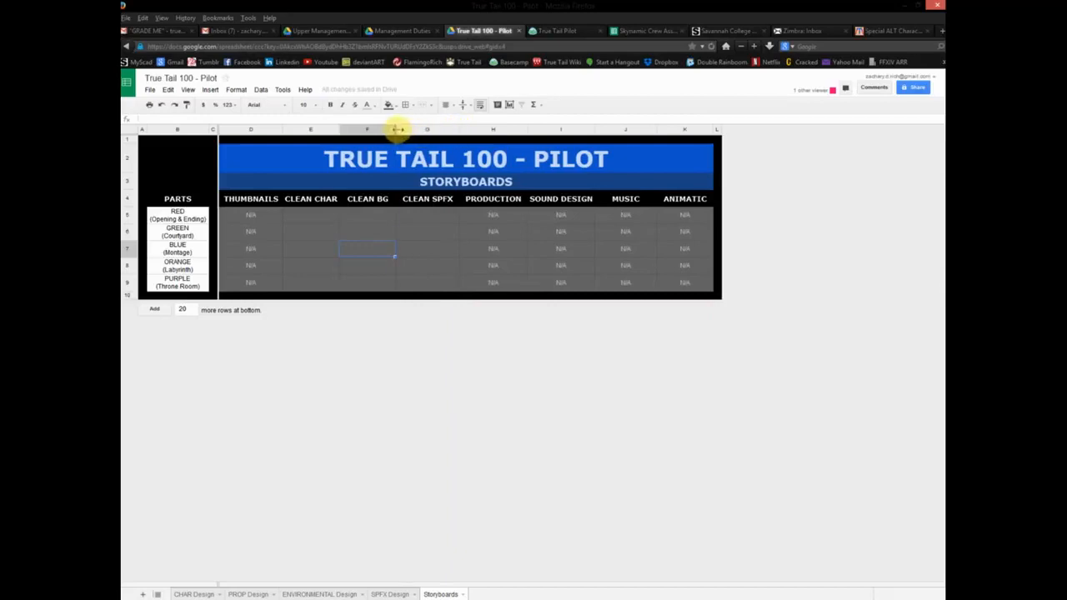
left_click_drag(399, 129, 405, 130)
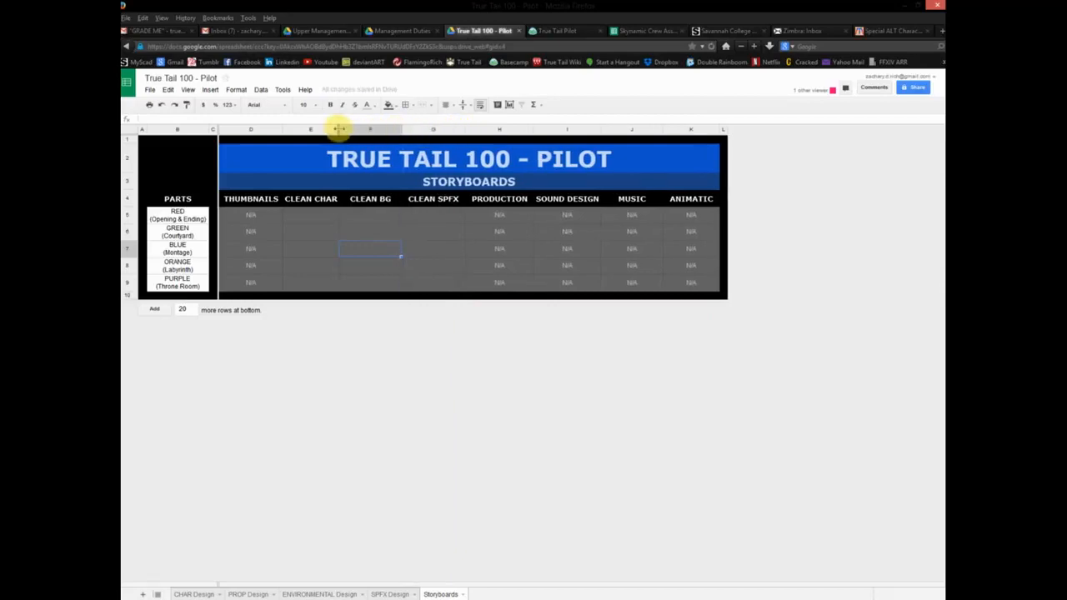
left_click_drag(339, 130, 345, 129)
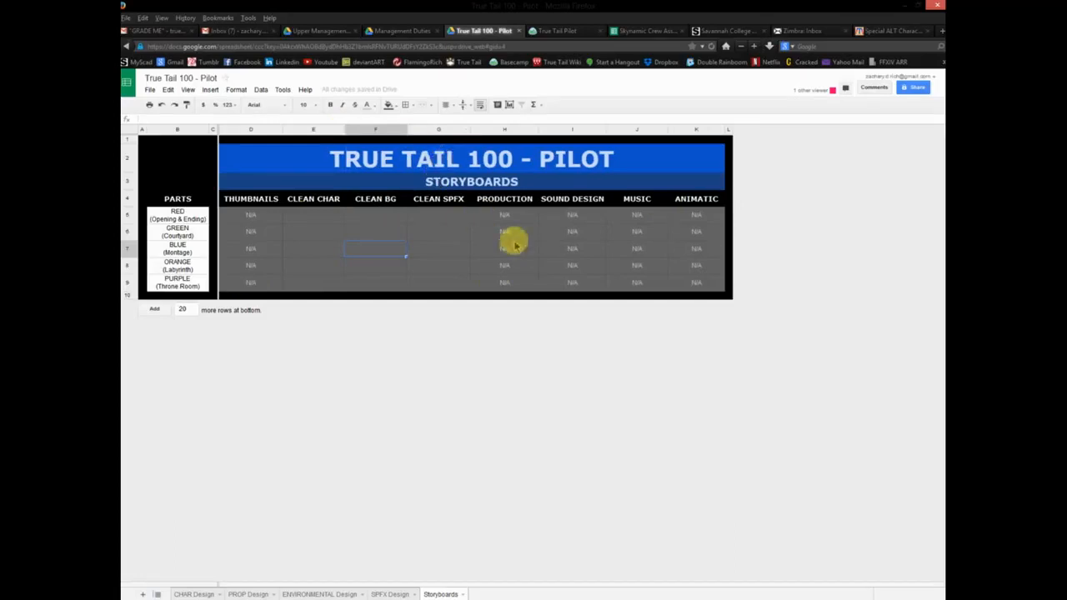
Widen the ANIMATIC column a little and the MUSIC column very slightly.
left_click(516, 215)
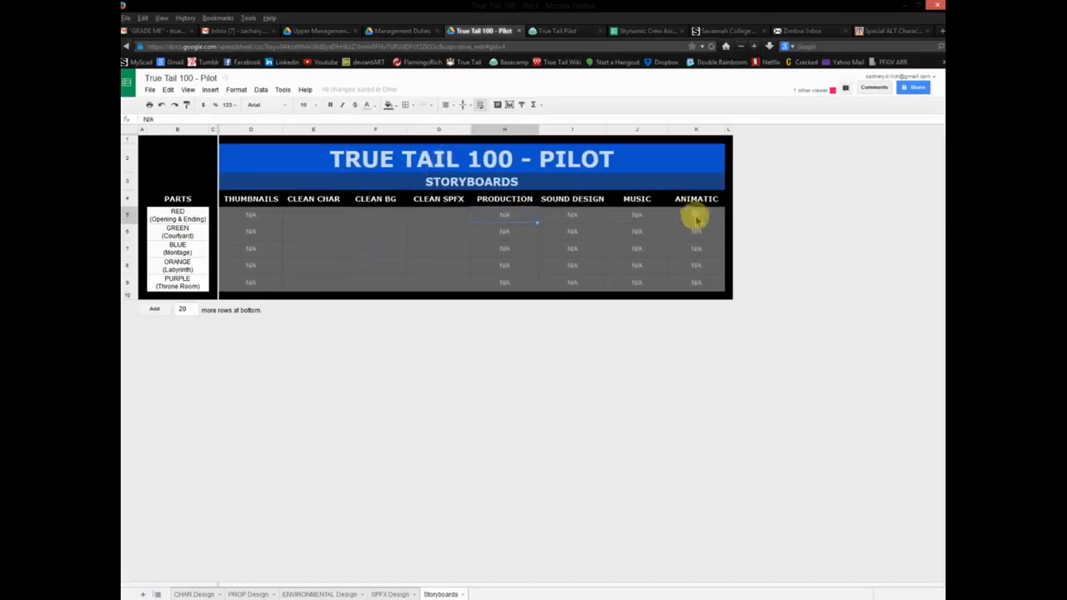
left_click_drag(724, 130, 742, 131)
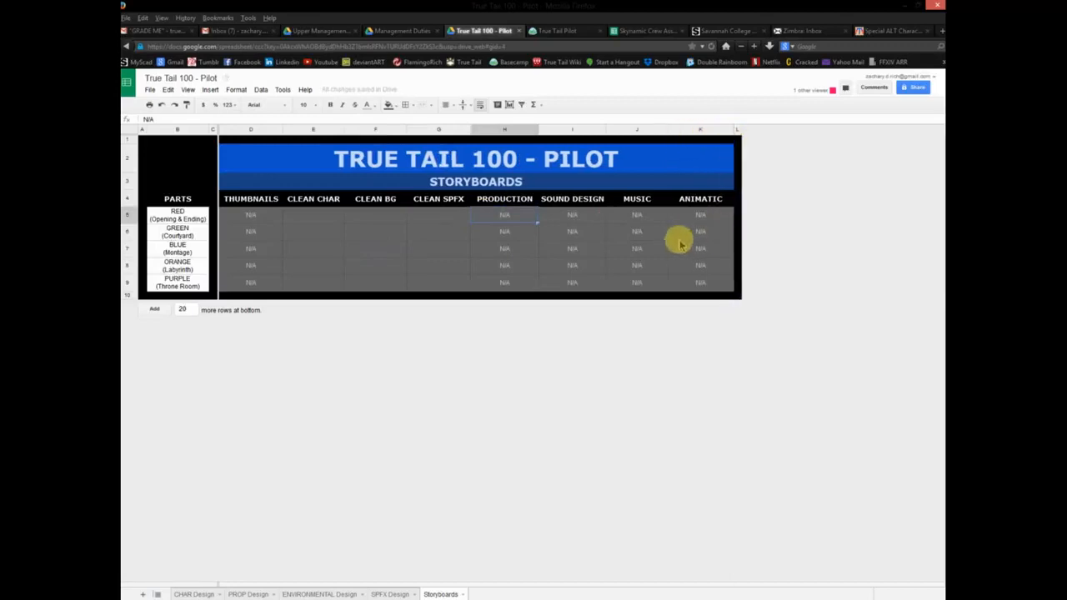
left_click_drag(667, 127, 670, 128)
left_click(611, 244)
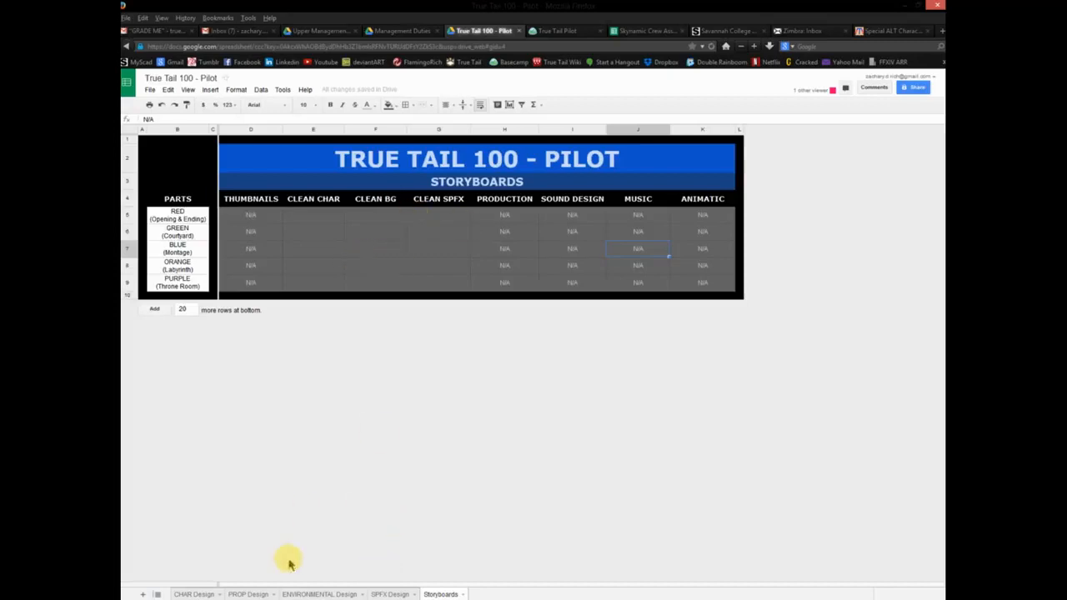
Try to reuse the ATLAS prop's DONE status from the PROP Design sheet in the RED part's THUMBNAILS cell, and undo it.
left_click(248, 594)
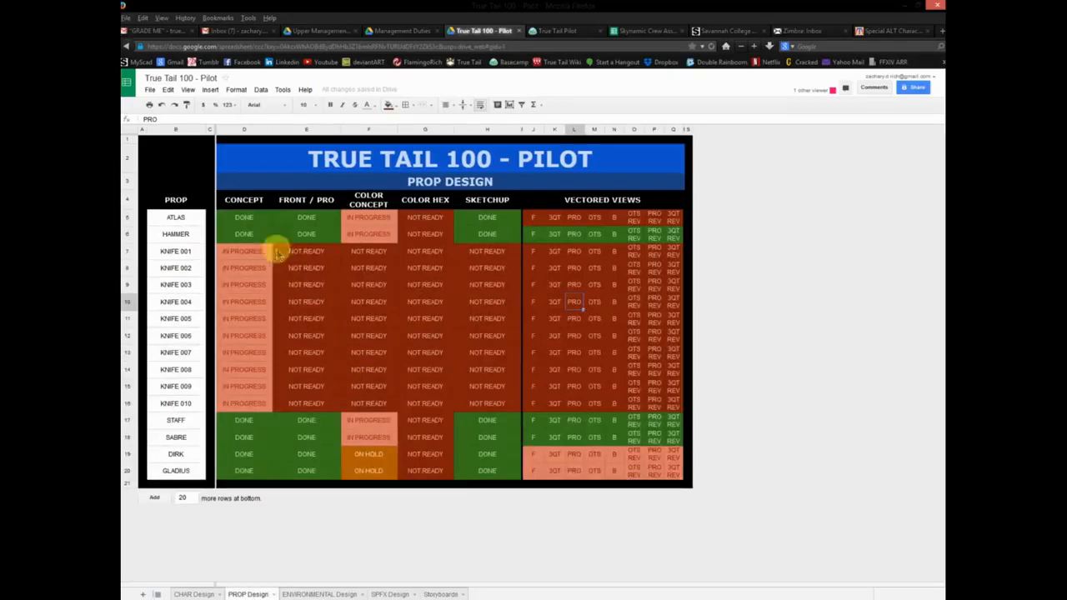
left_click(241, 218)
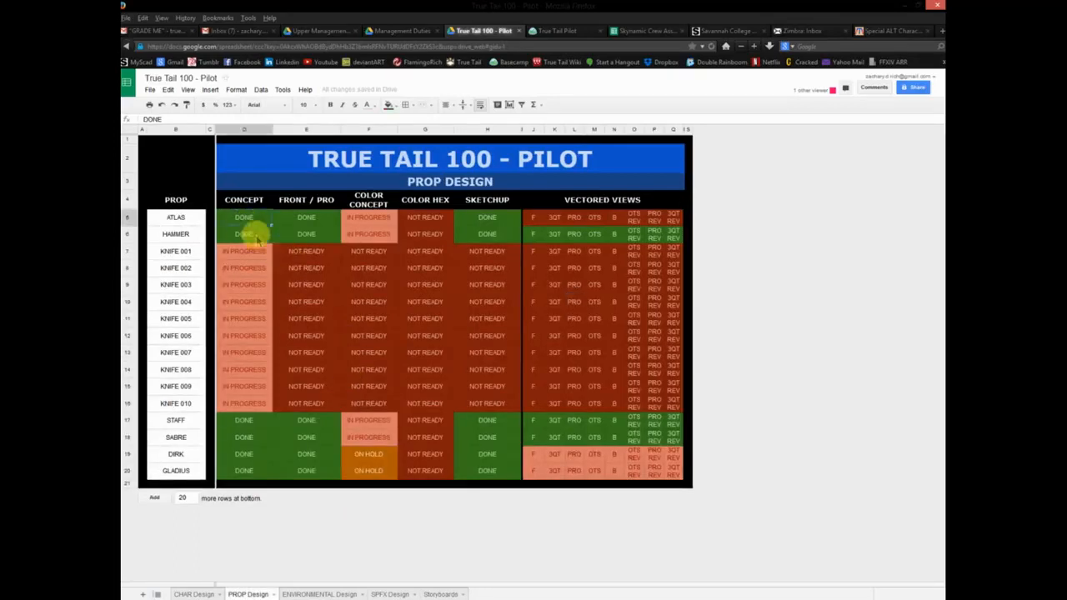
left_click(440, 594)
left_click(250, 218)
type("DONE")
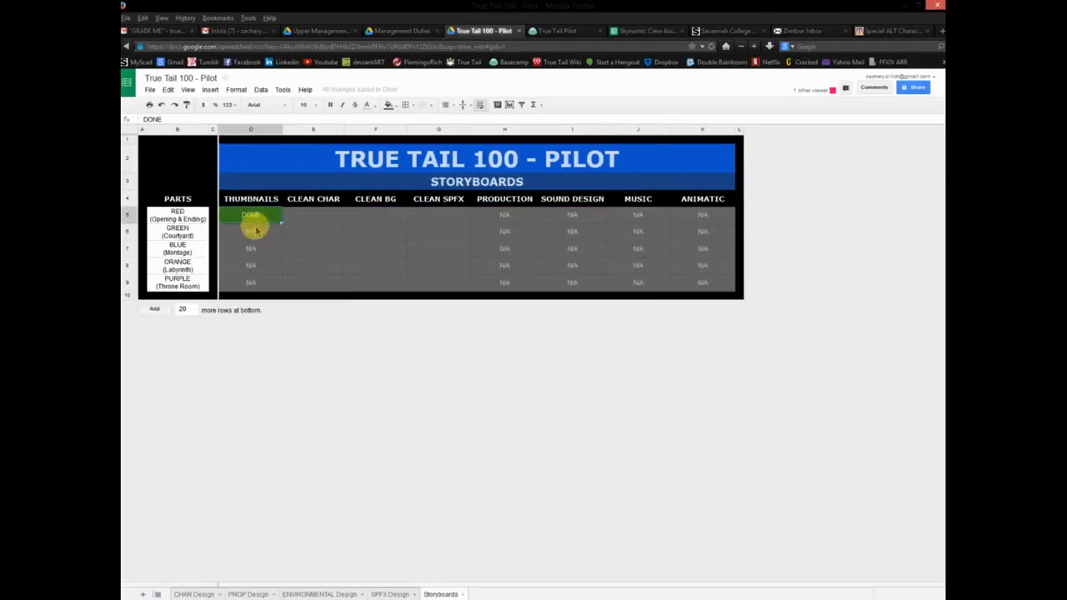
key("ctrl+z")
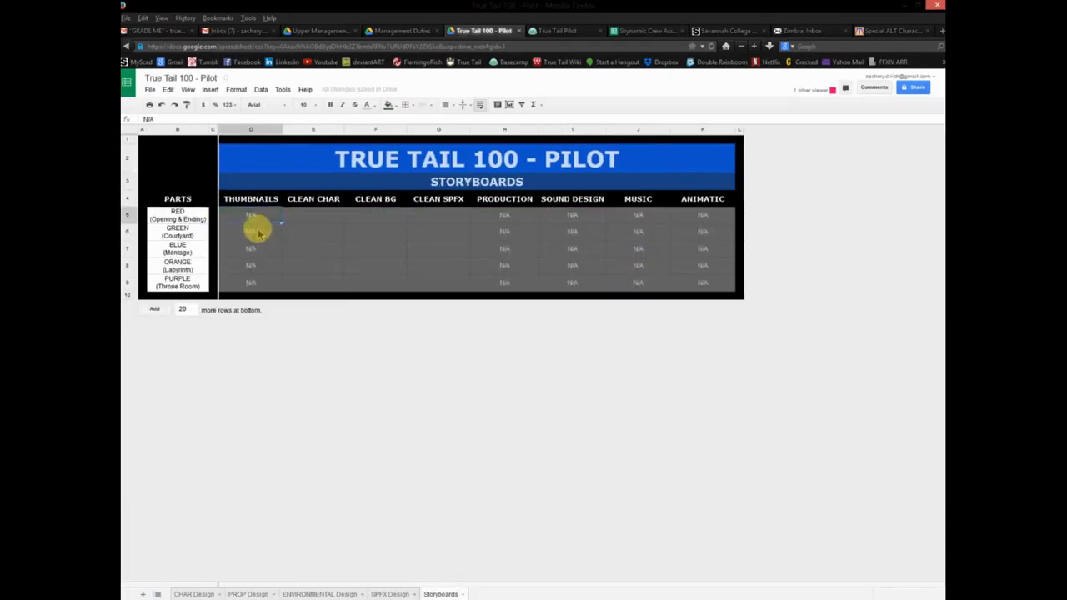
left_click(259, 233)
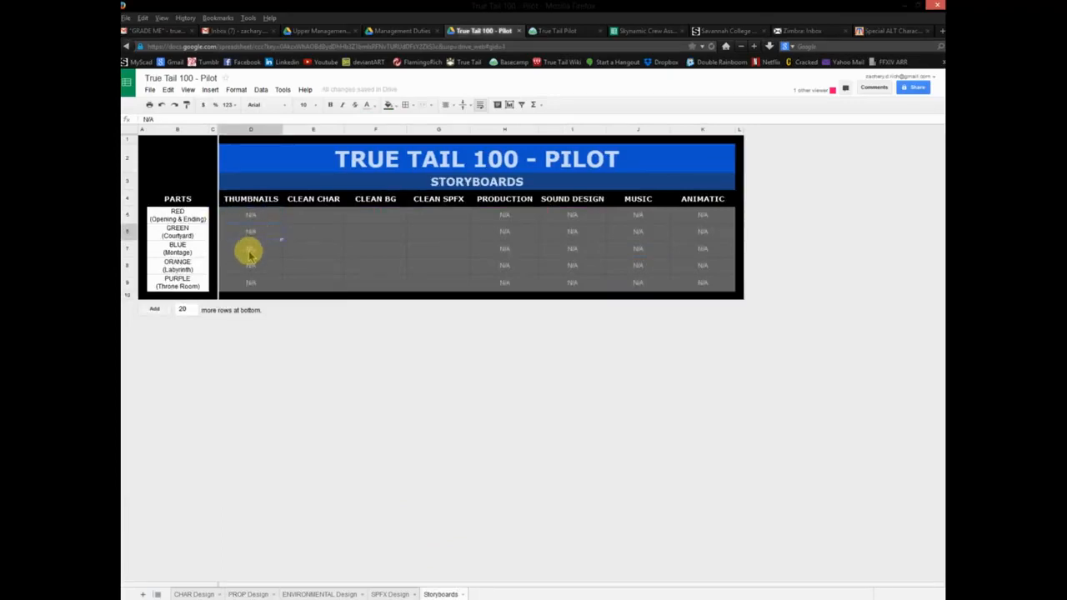
Set the THUMBNAILS status of the PURPLE (Throne Room) part to DONE.
left_click(250, 266)
left_click(250, 285)
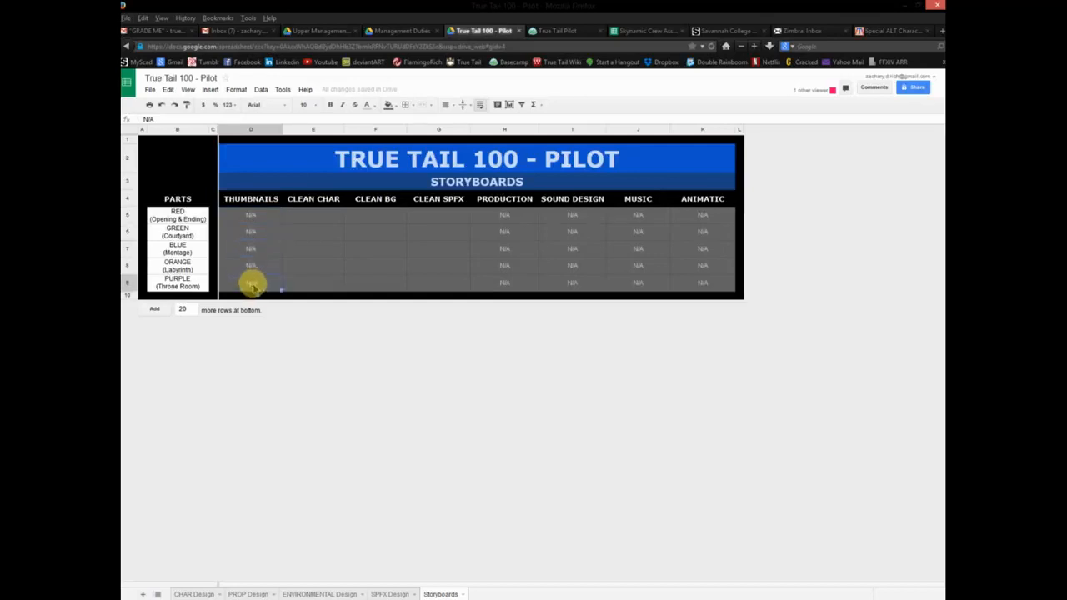
type("DONE")
Copy an IN PROGRESS status from the SPFX Design sheet into THUMBNAILS for ORANGE, BLUE, GREEN and RED, and into PURPLE's CLEAN CHAR cell.
left_click(390, 594)
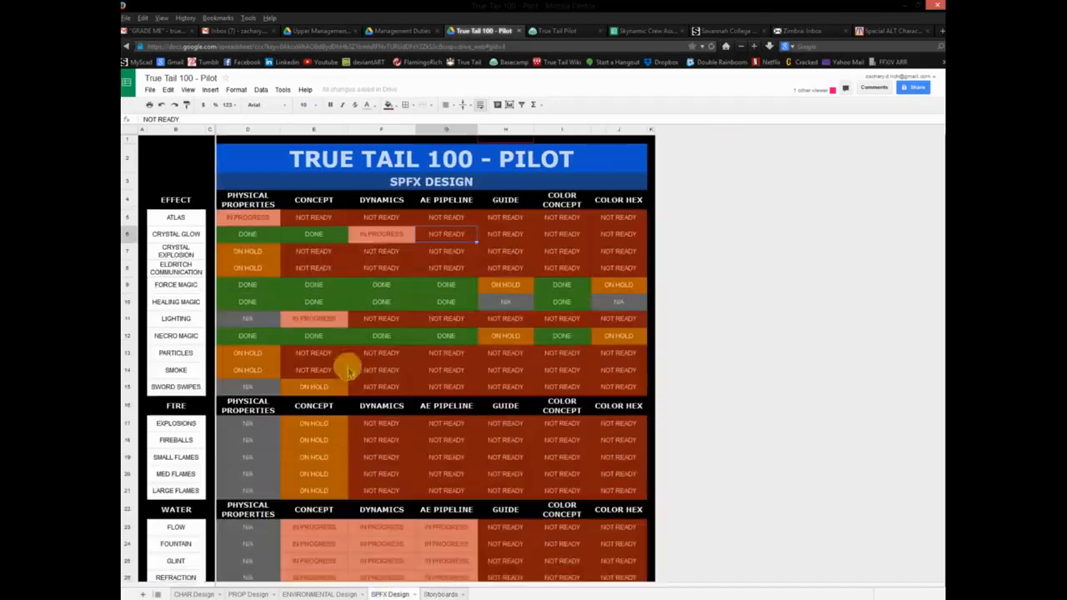
left_click(377, 238)
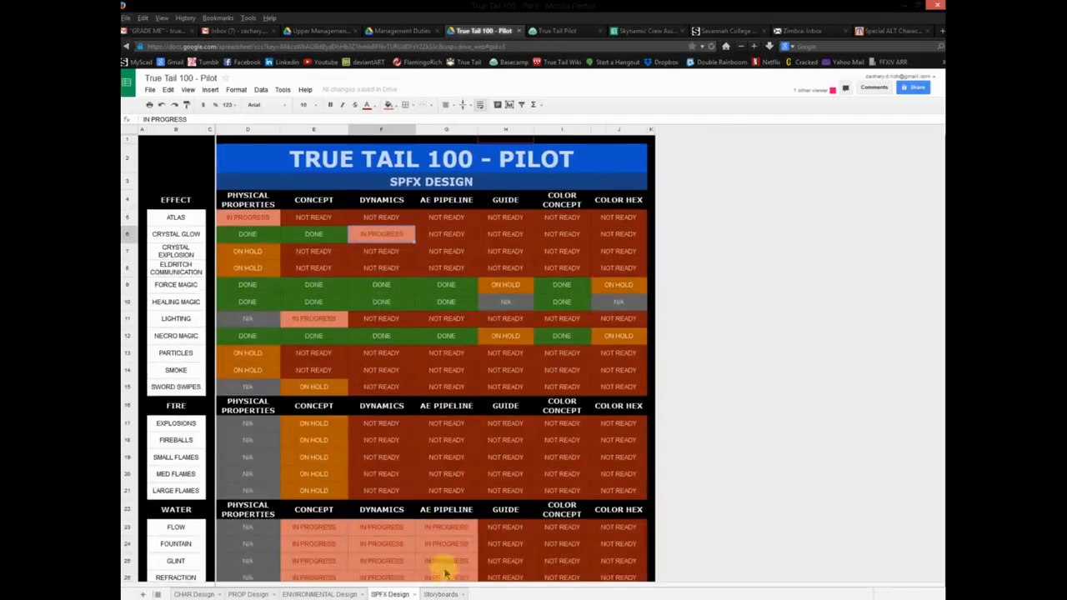
left_click(440, 593)
left_click(259, 265)
type("IN PROGRESS")
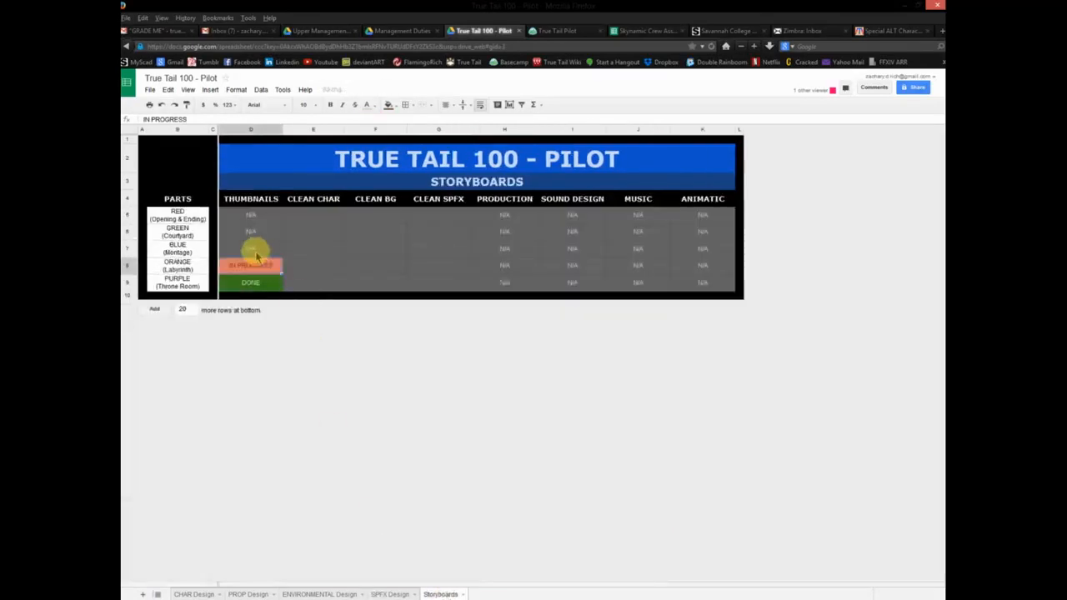
left_click(255, 248)
type("IN PROGRESS")
left_click(254, 231)
type("IN PROGRESS")
left_click(259, 217)
type("IN PROGRESS")
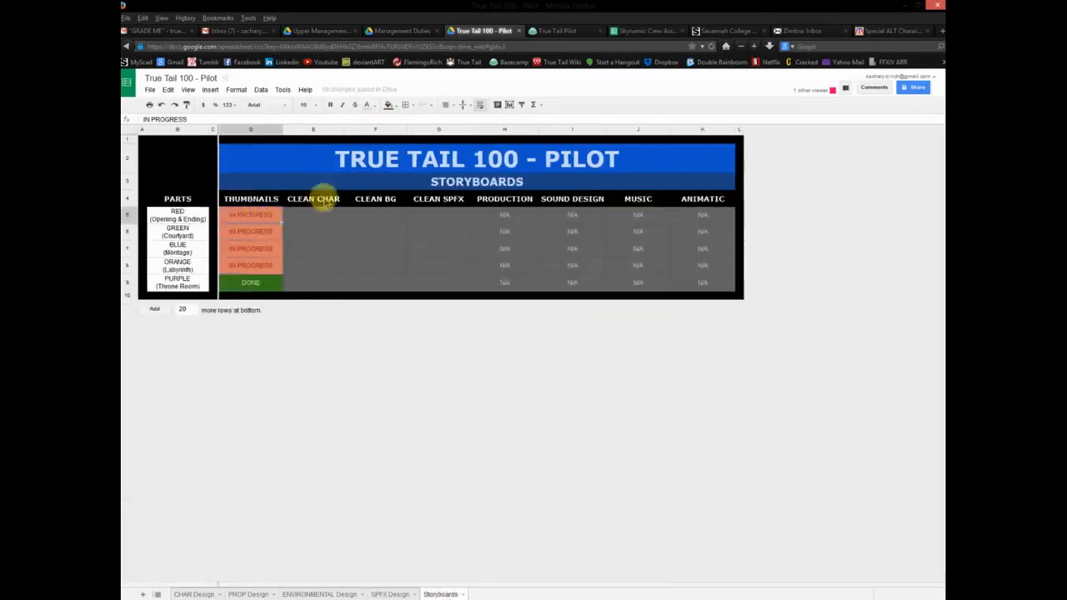
left_click(313, 286)
type("IN PROGRESS")
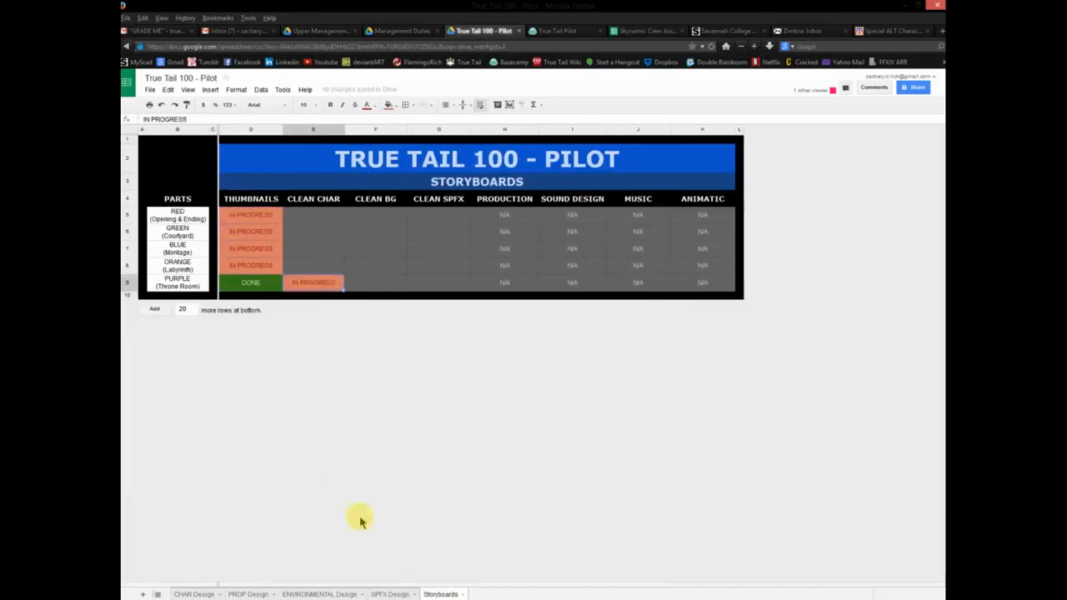
Copy a NOT READY status from the SPFX Design sheet into PURPLE's CLEAN BG cell and into CLEAN CHAR for ORANGE, BLUE, GREEN and RED.
left_click(389, 594)
left_click(445, 250)
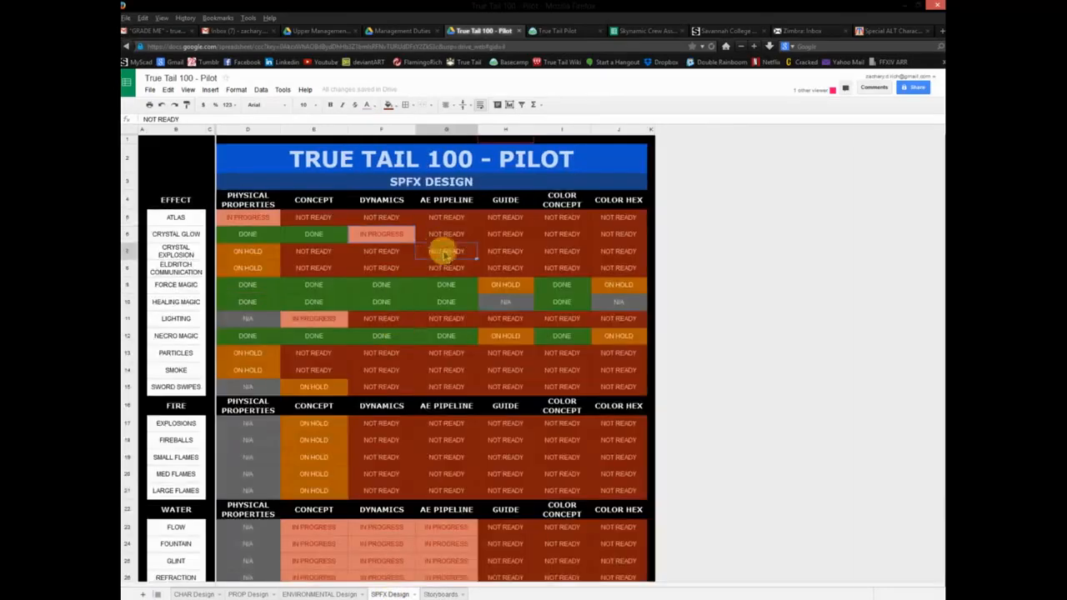
left_click(440, 594)
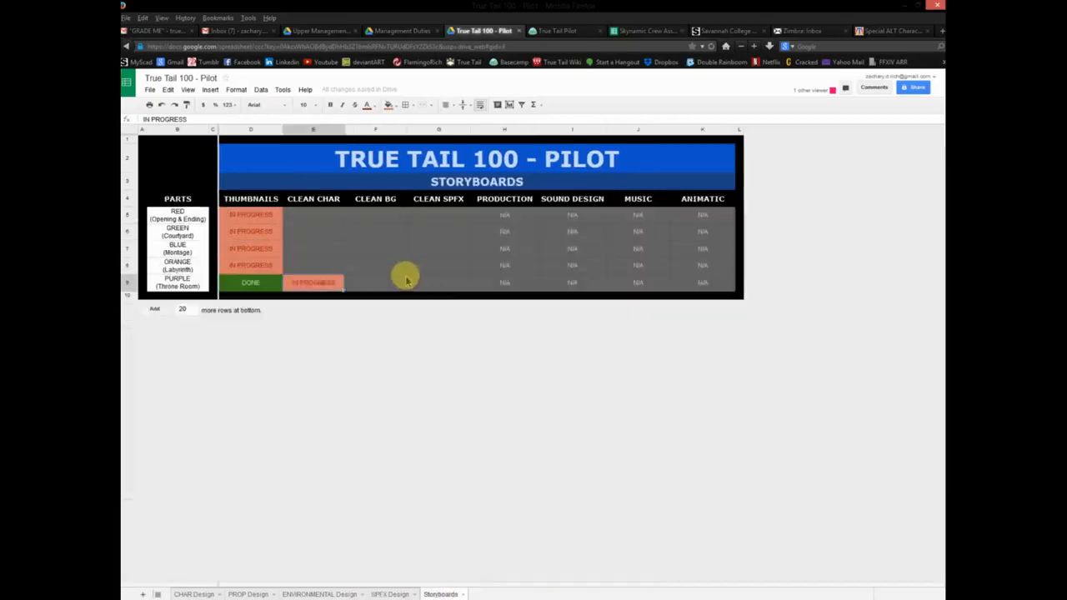
left_click(382, 282)
key("ctrl+v")
left_click(319, 268)
key("ctrl+v")
left_click(321, 250)
key("ctrl+v")
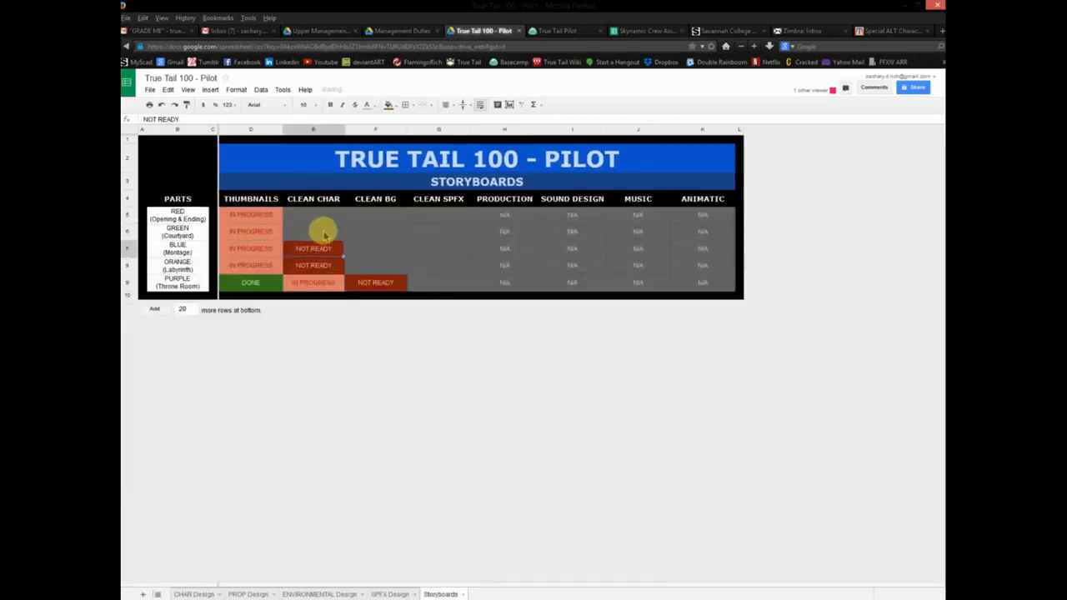
left_click(324, 234)
type("NOT READY")
left_click(326, 216)
type("NOT READY")
Fill the NOT READY status across all remaining stage columns through ANIMATIC for the five parts.
left_click(326, 266, "shift")
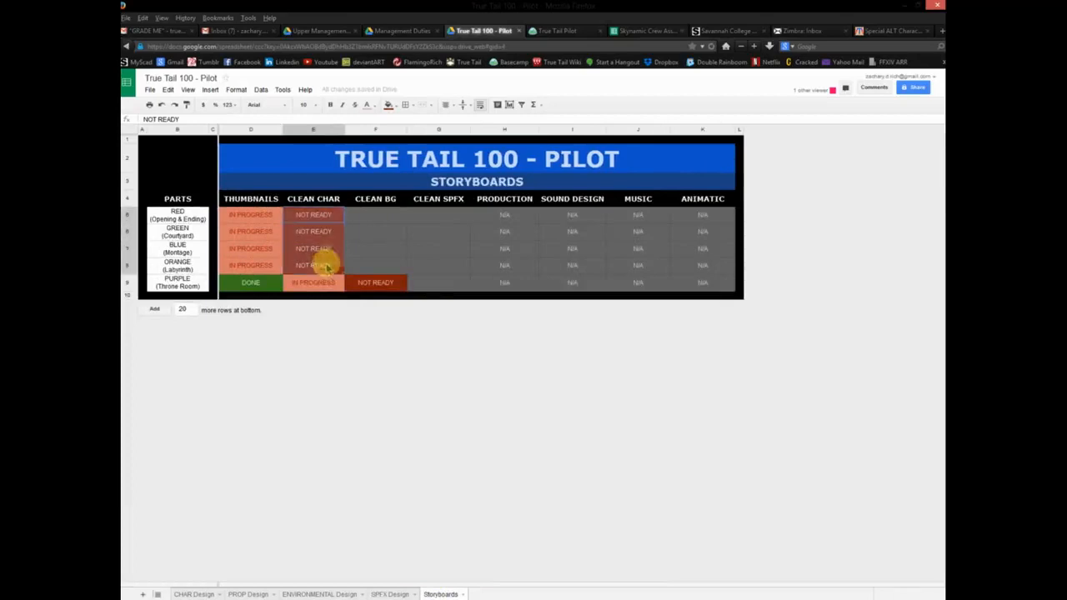
left_click_drag(344, 273, 709, 275)
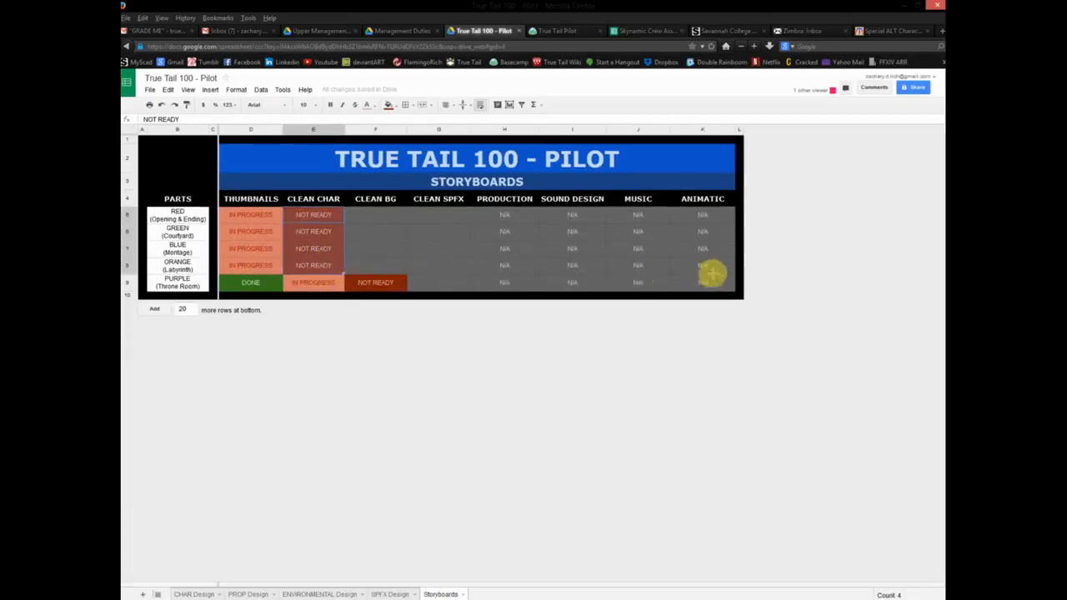
left_click(392, 283)
left_click_drag(410, 288, 708, 287)
left_click(635, 238)
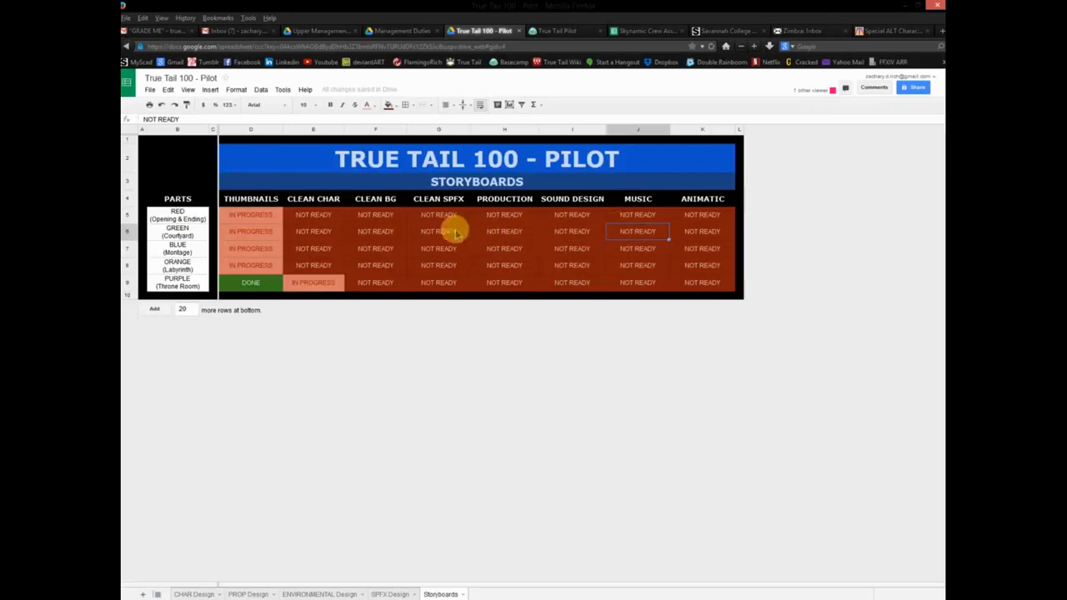
Copy PURPLE's IN PROGRESS status from CLEAN CHAR into the MUSIC cell of the BLUE (Montage) part.
left_click(624, 217)
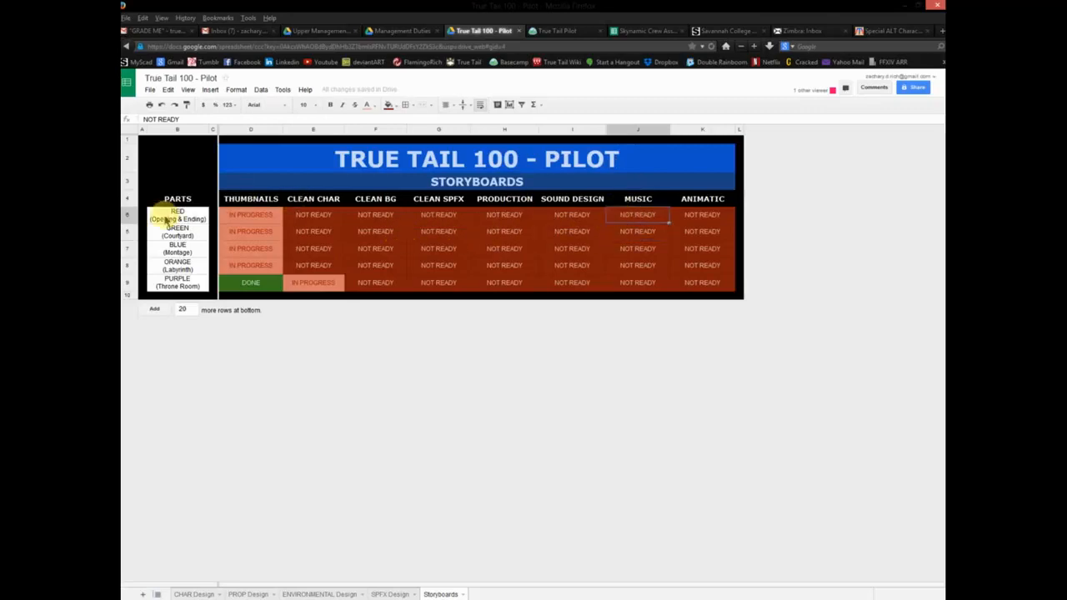
left_click(642, 234)
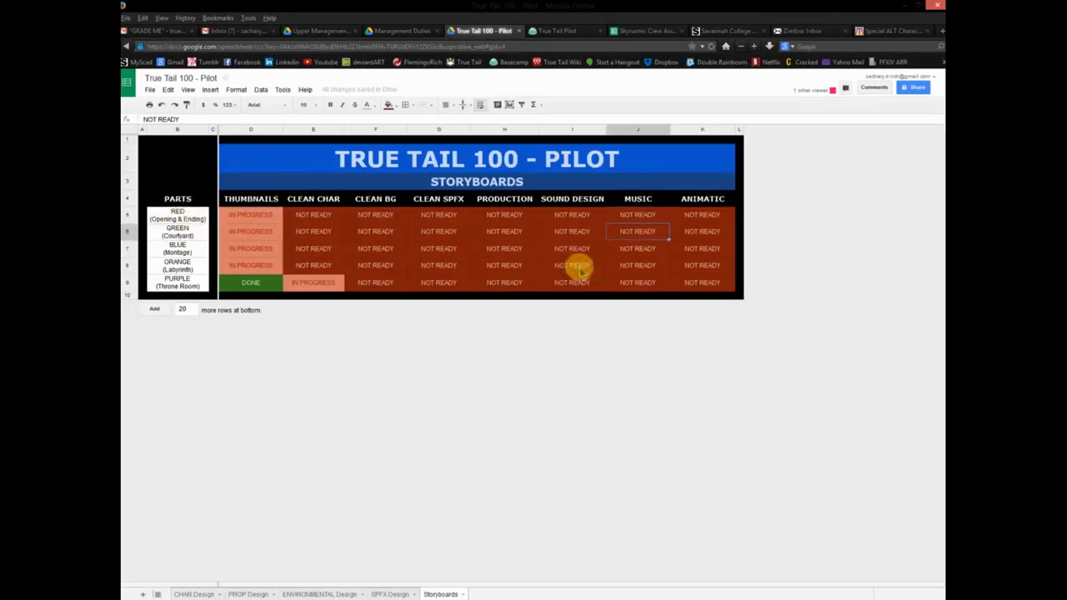
left_click(630, 247)
left_click(310, 283)
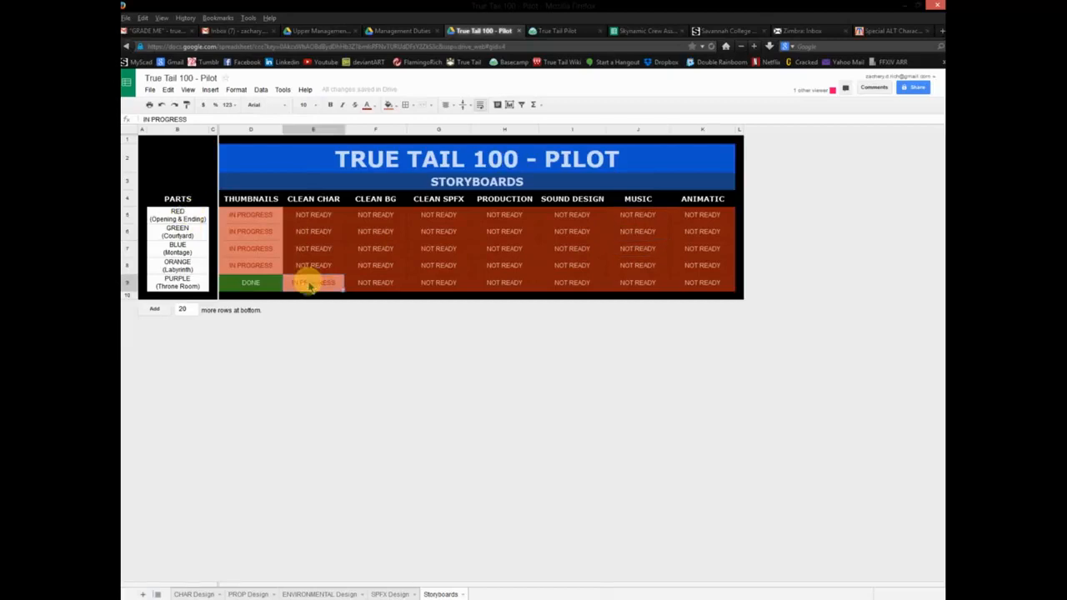
left_click(633, 250)
type("IN PROGRESS")
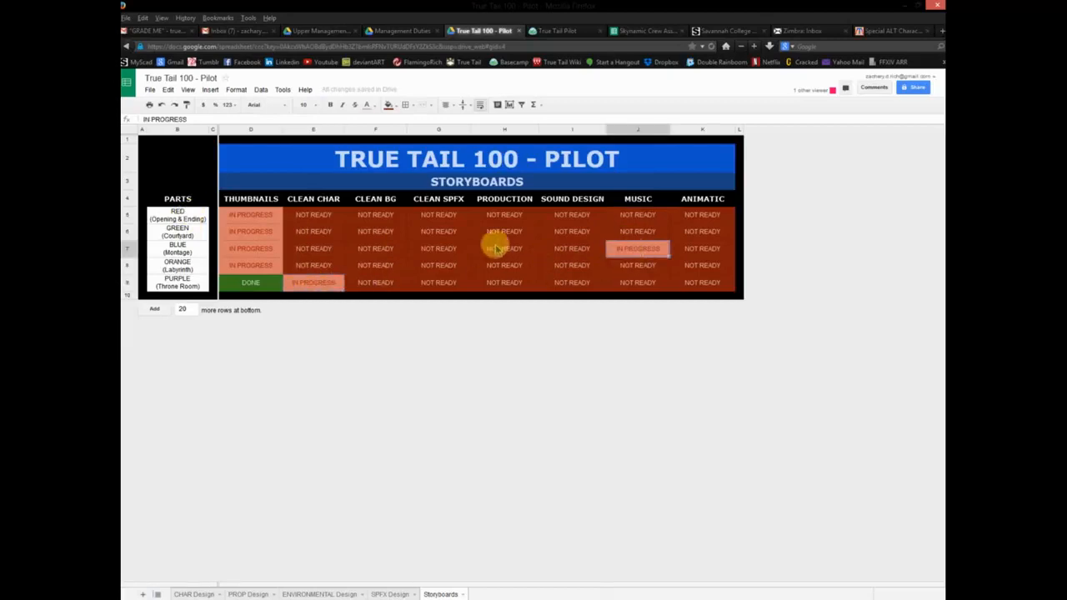
left_click(496, 248)
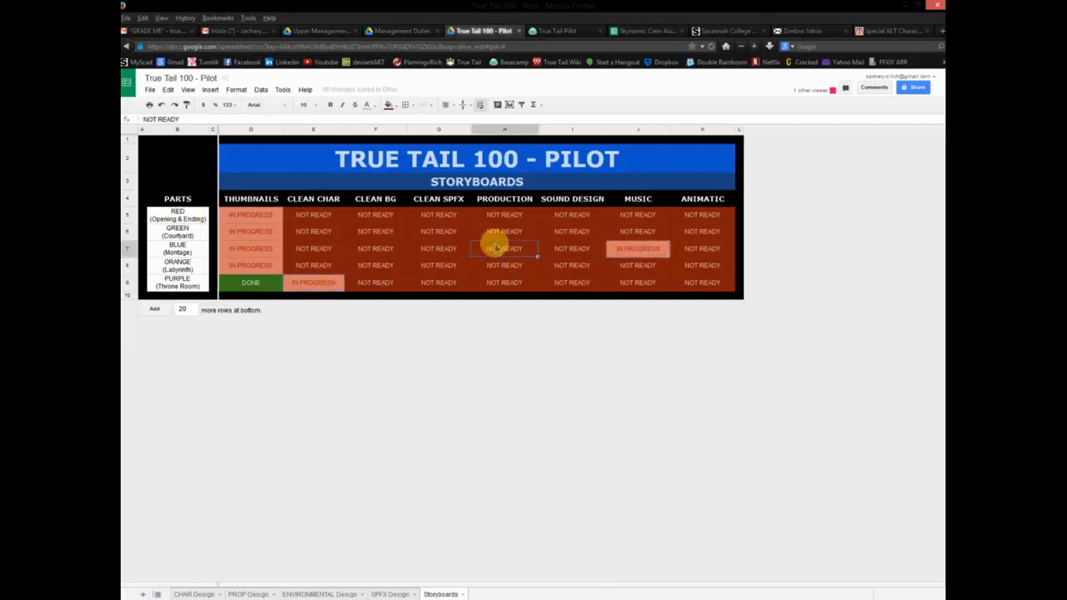
left_click(632, 216)
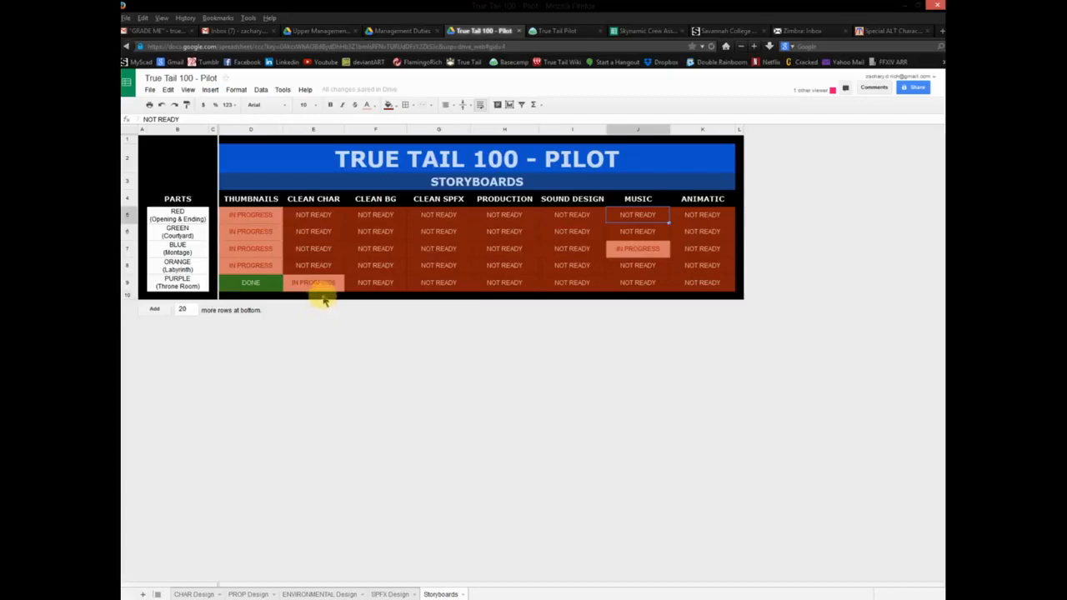
left_click(436, 238)
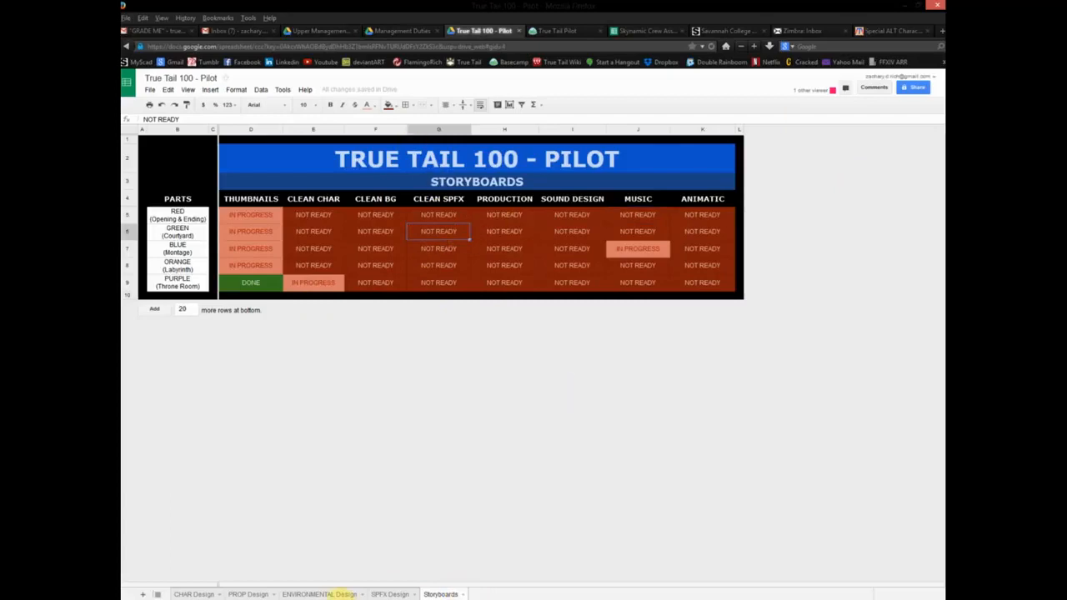
left_click(325, 592)
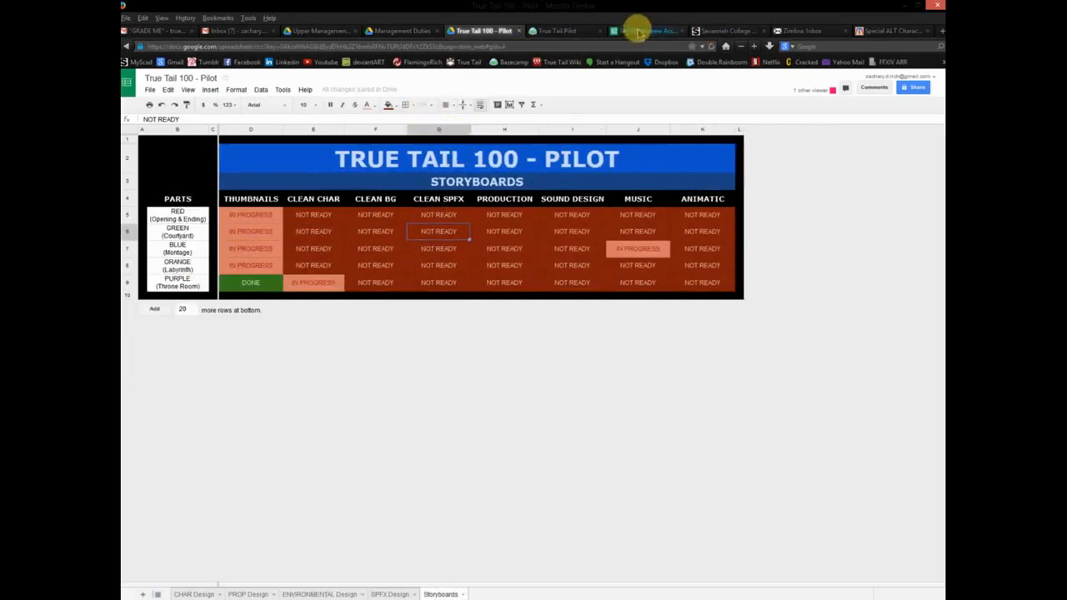
Switch to the Skynamic Crew Assignments spreadsheet and look through the December 29 - January 04 sheet with its header rows and name column frozen.
left_click(638, 30)
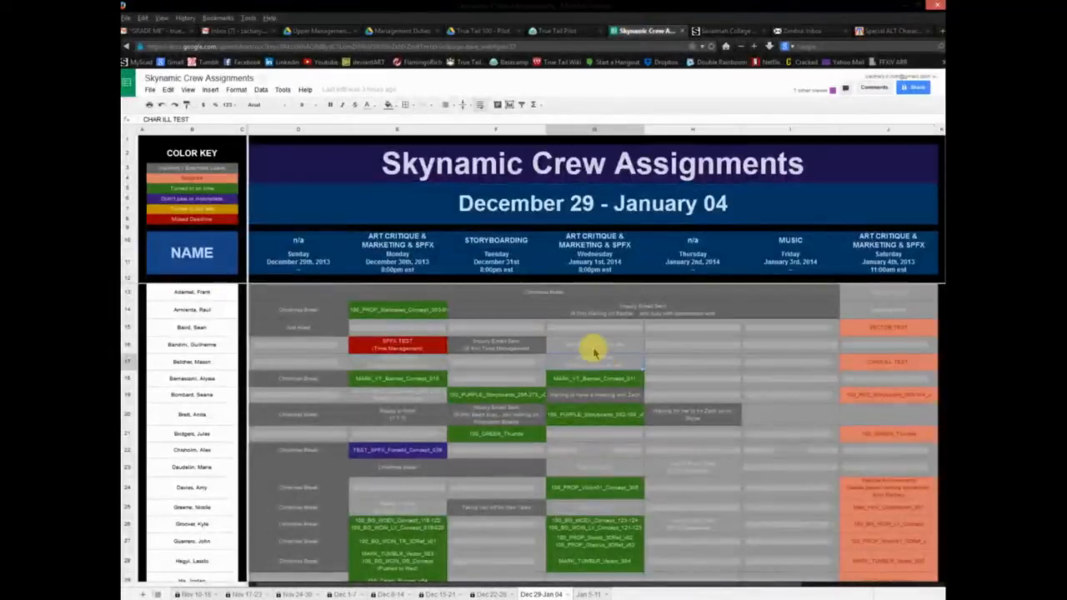
scroll(588, 367, "down", 5)
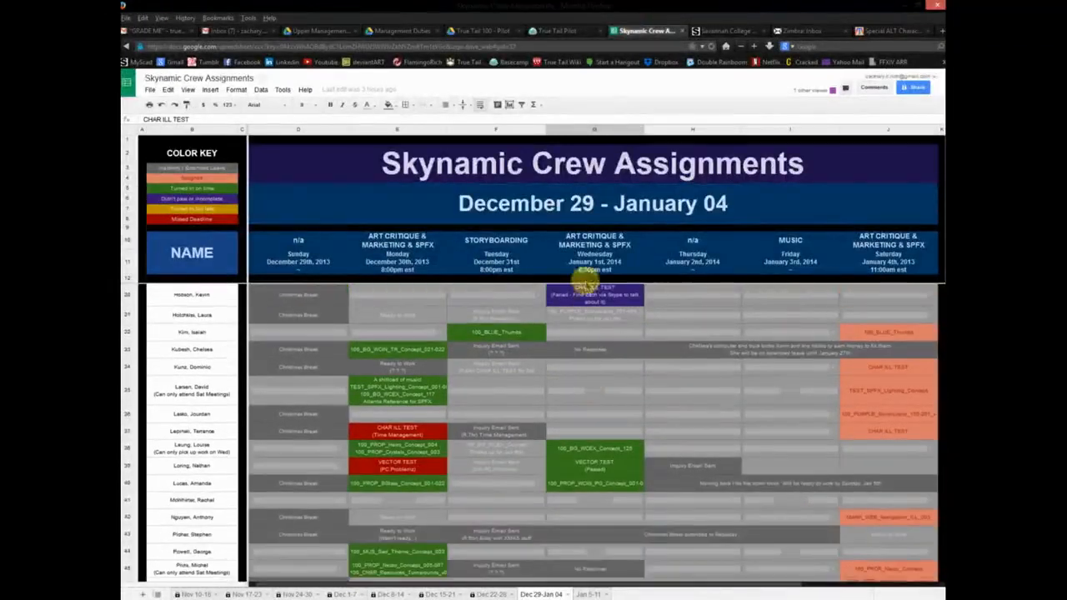
scroll(617, 375, "down", 3)
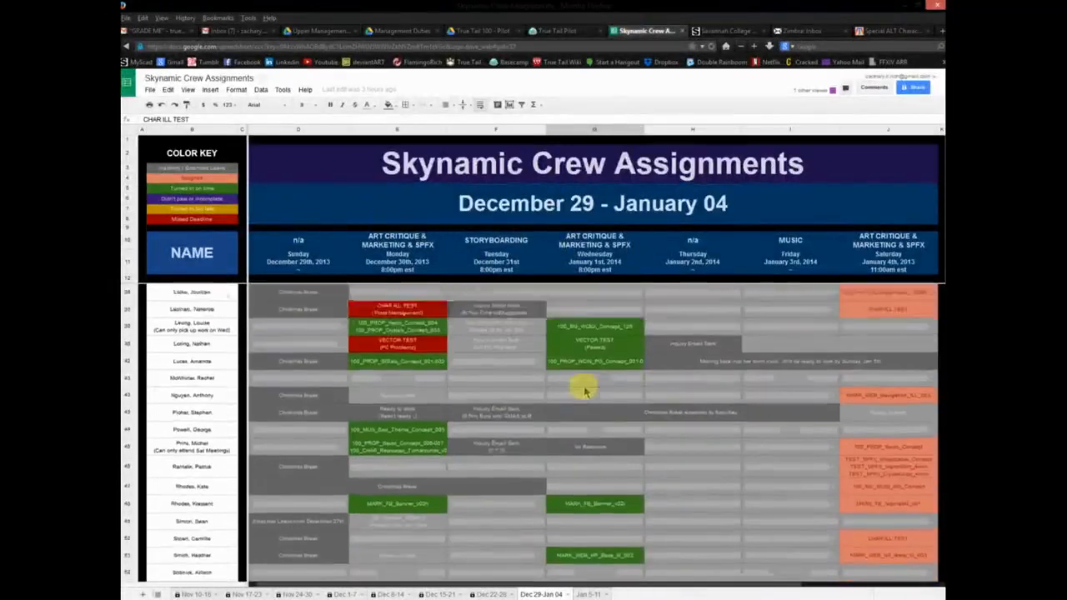
scroll(586, 392, "up", 6)
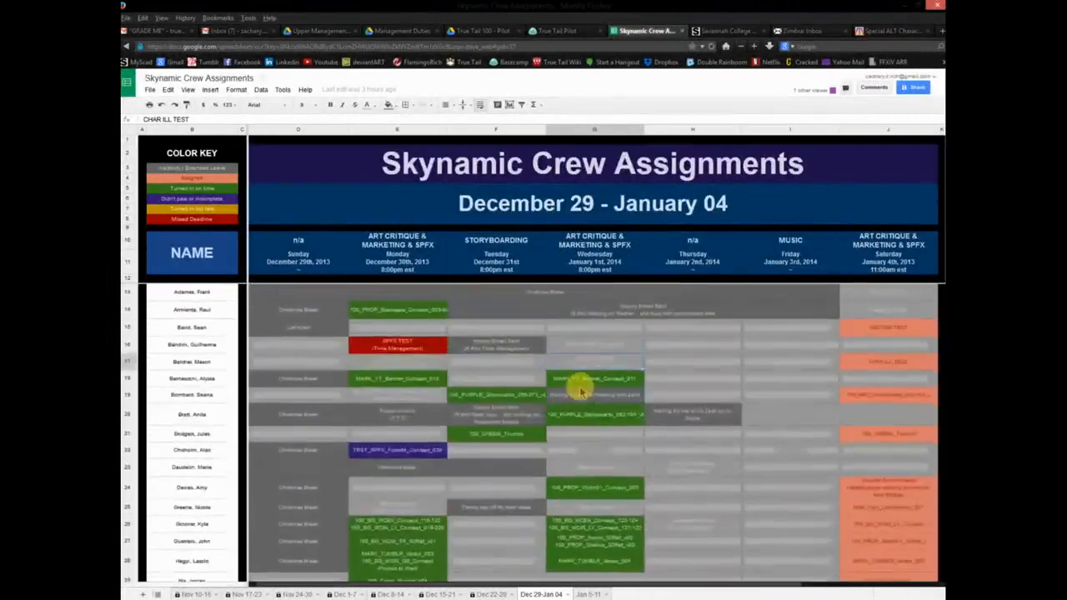
scroll(579, 386, "right", 2)
scroll(579, 387, "left", 2)
scroll(579, 386, "right", 2)
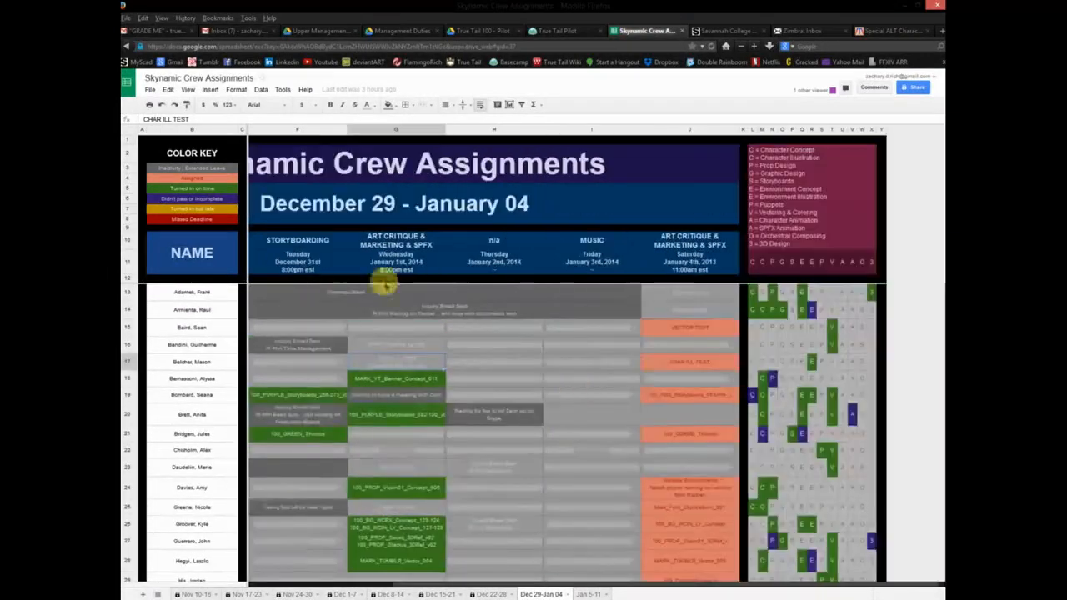
scroll(507, 395, "left", 2)
scroll(508, 395, "right", 2)
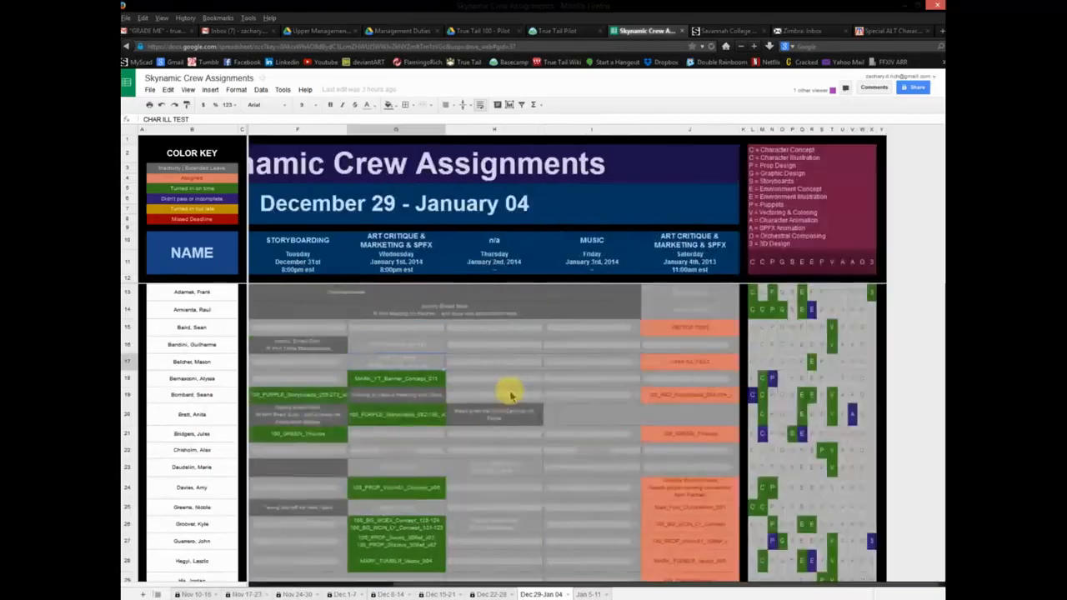
scroll(508, 393, "left", 2)
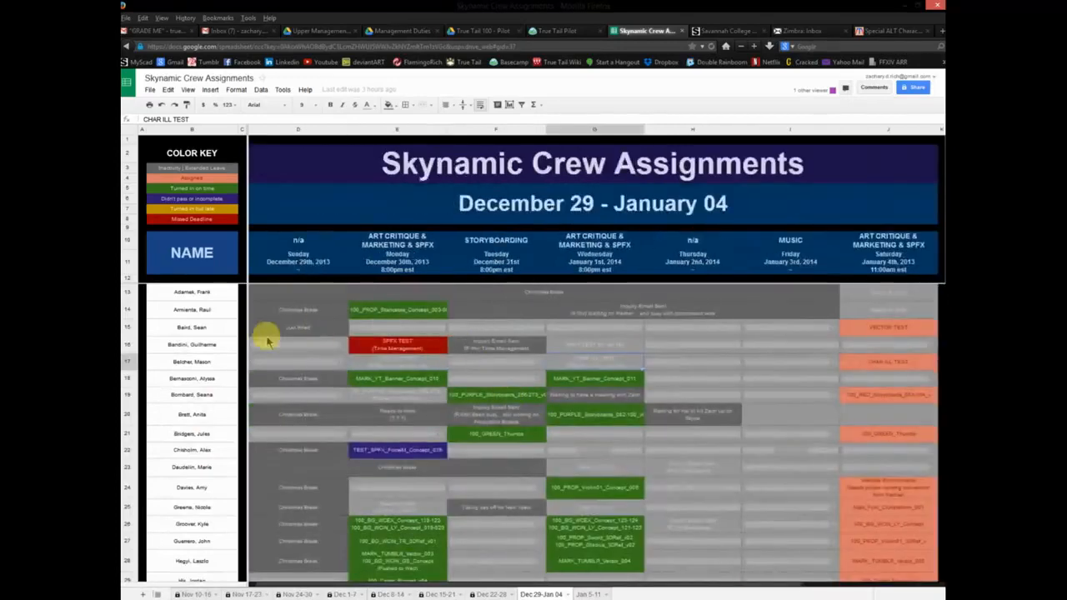
left_click(269, 297)
left_click(441, 365)
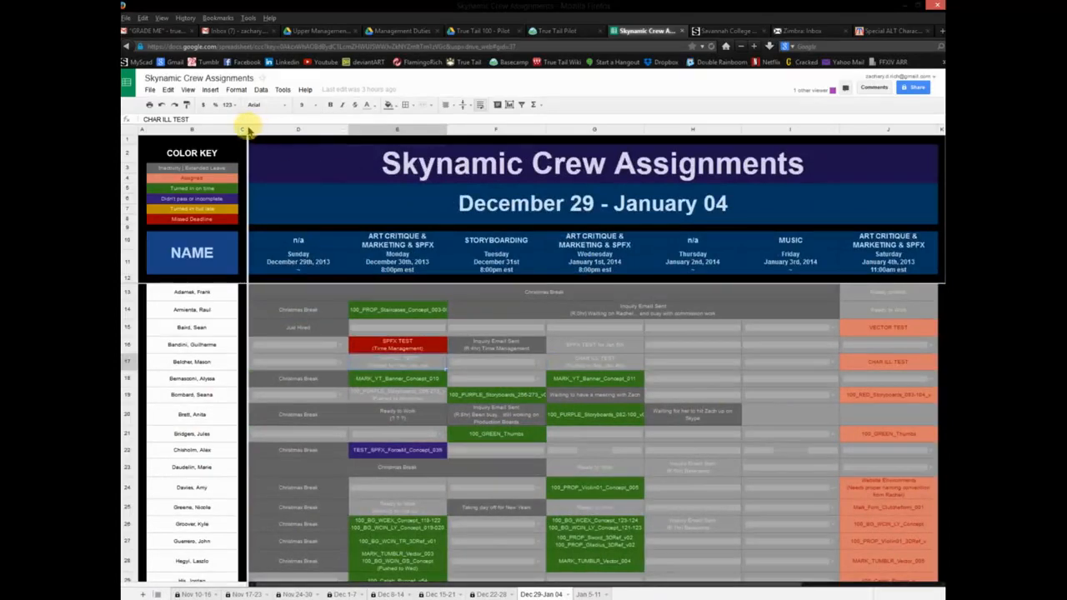
Unfreeze the name columns and the header rows of the December 29 - January 04 sheet.
left_click_drag(247, 129, 132, 134)
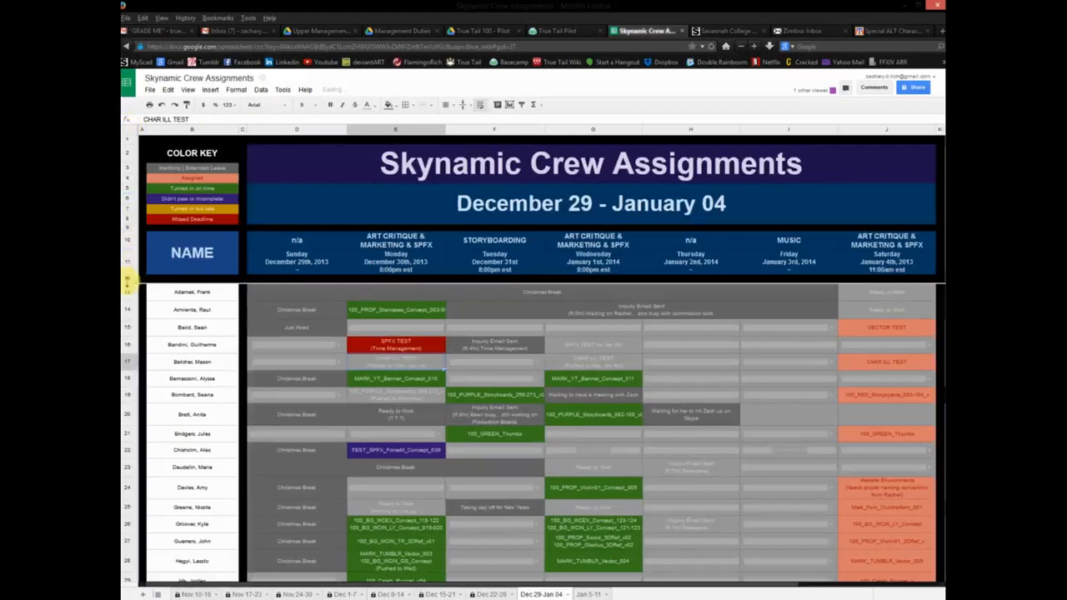
left_click_drag(130, 288, 131, 125)
left_click(482, 388)
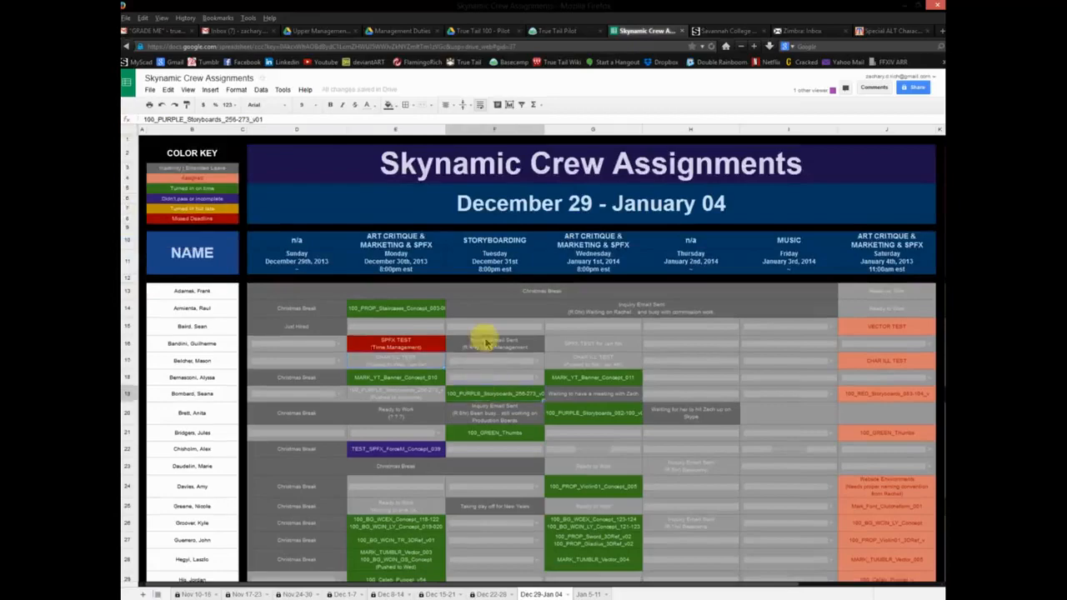
Examine how the crew assignments sheet moves in both directions without frozen rows and columns.
scroll(483, 333, "down", 6)
scroll(475, 337, "up", 7)
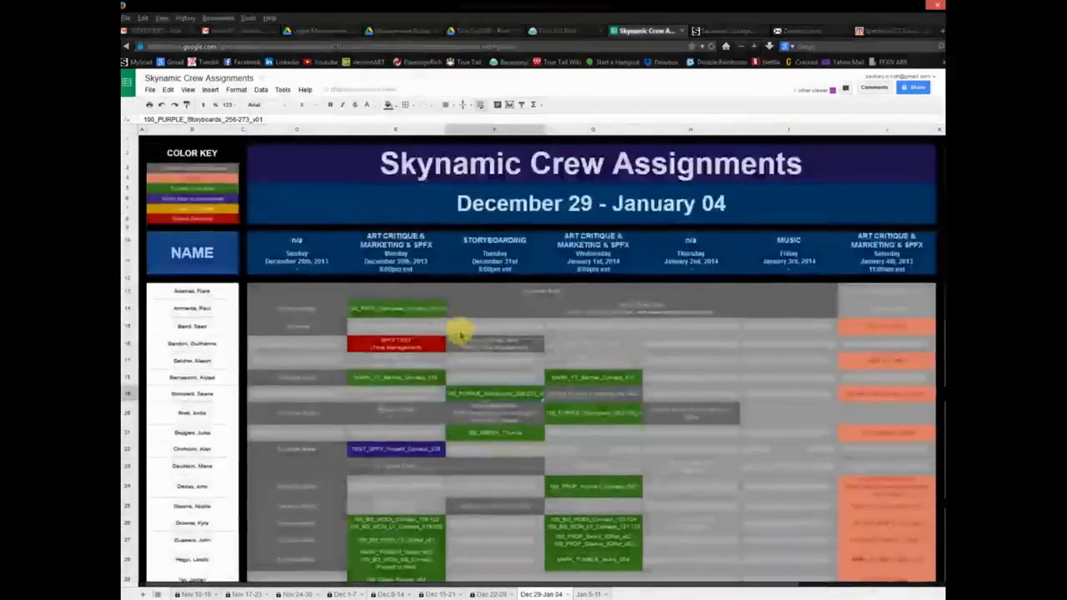
scroll(463, 337, "right", 4)
scroll(456, 332, "left", 4)
scroll(453, 329, "down", 3)
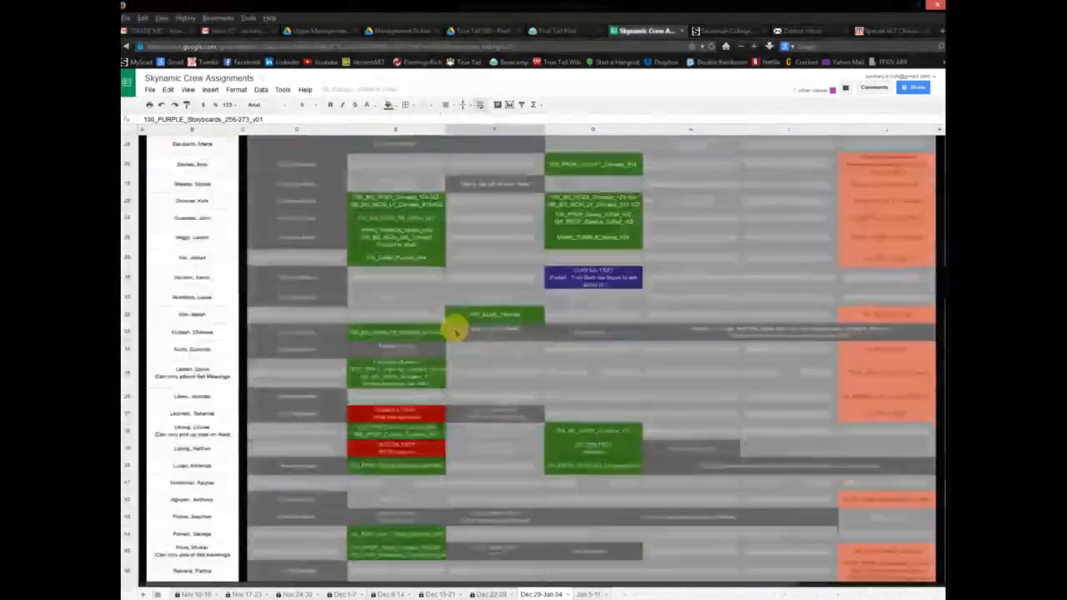
scroll(453, 328, "up", 3)
scroll(451, 329, "right", 4)
scroll(447, 317, "left", 4)
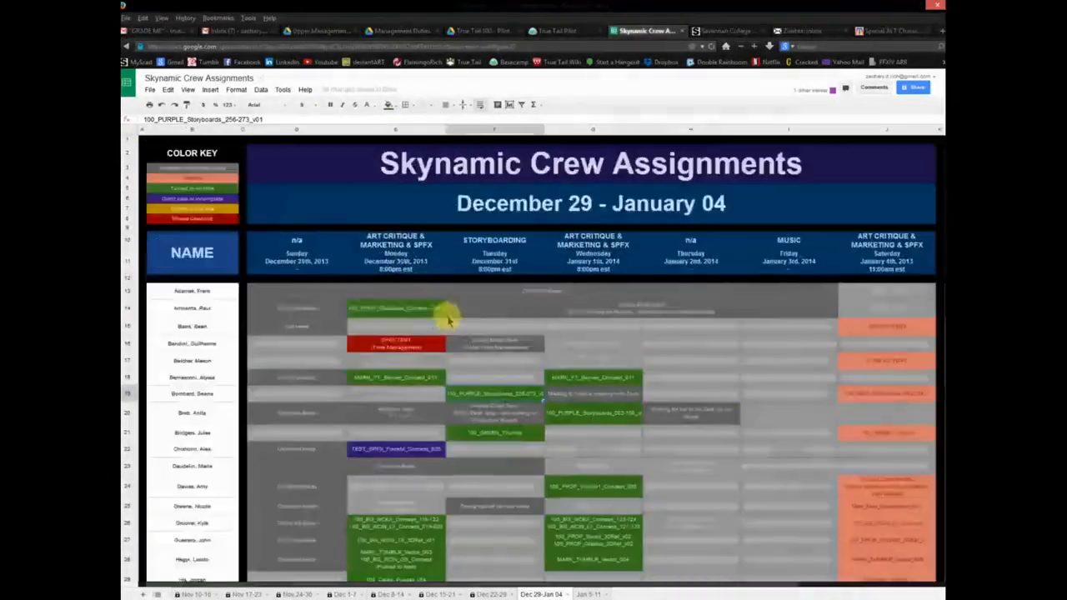
Freeze the header rows through row 12 of the crew assignments sheet.
left_click(593, 378)
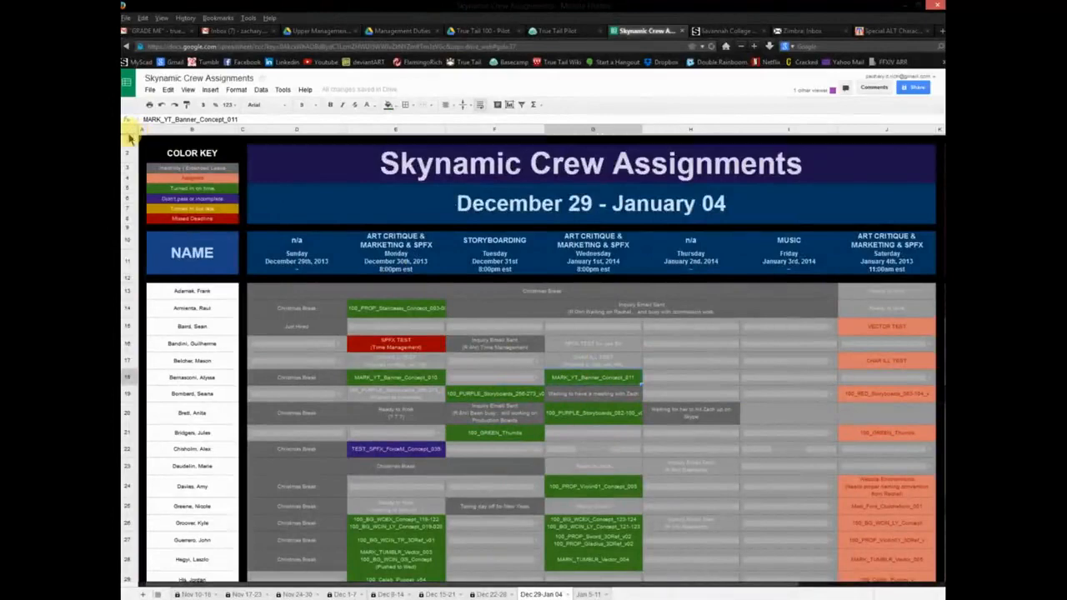
left_click_drag(129, 136, 137, 286)
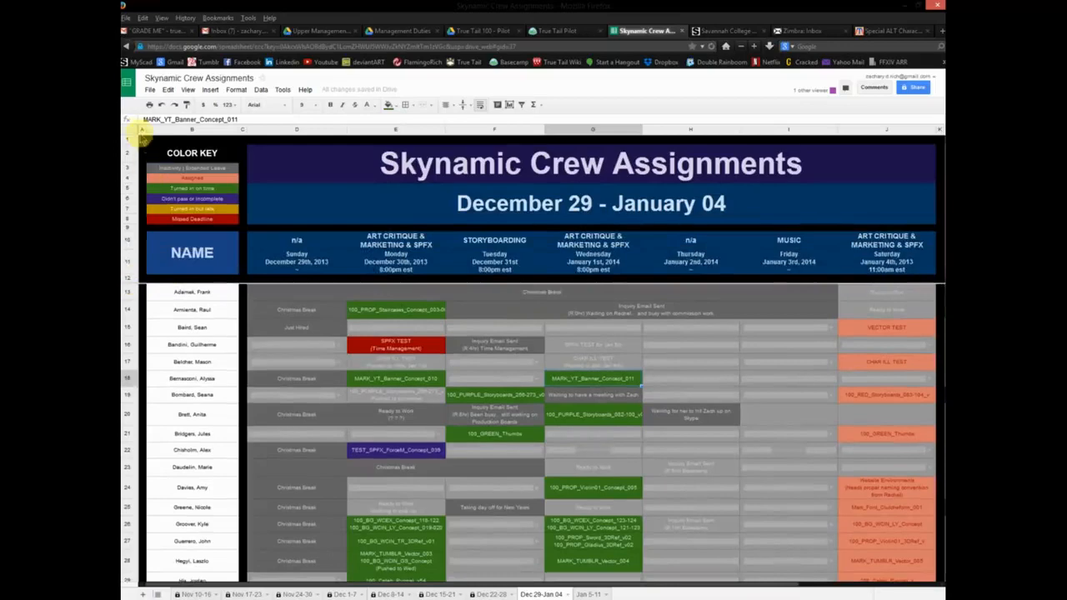
Freeze the columns through column C, including the crew names, in the December 29 - January 04 sheet.
left_click_drag(137, 129, 240, 127)
left_click(576, 396)
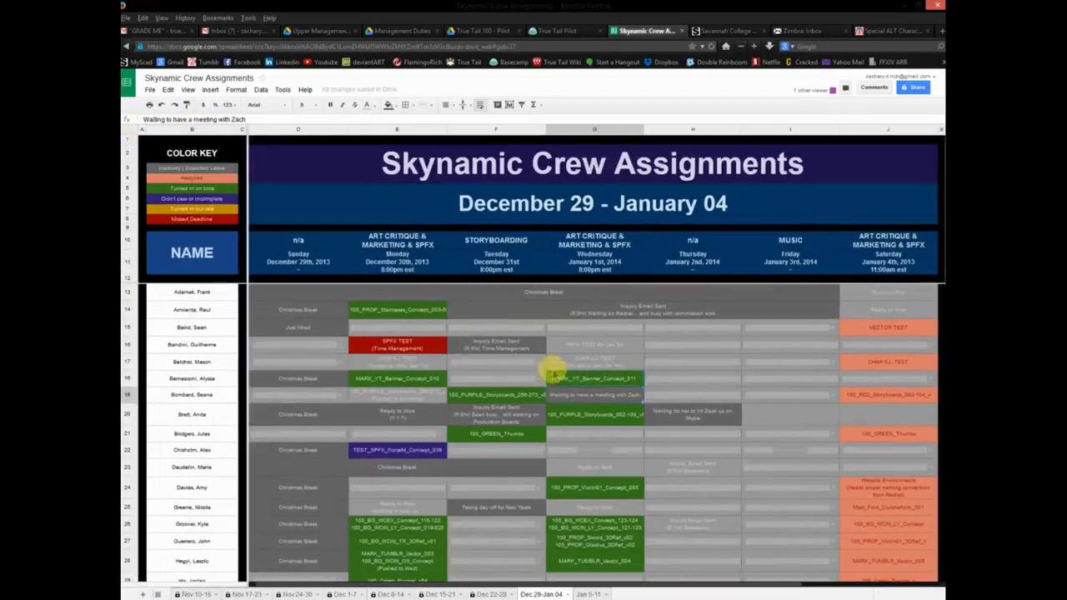
Examine how the assignments move vertically and horizontally with the header rows and name columns frozen.
scroll(517, 373, "down", 3)
scroll(517, 373, "up", 3)
scroll(515, 373, "right", 3)
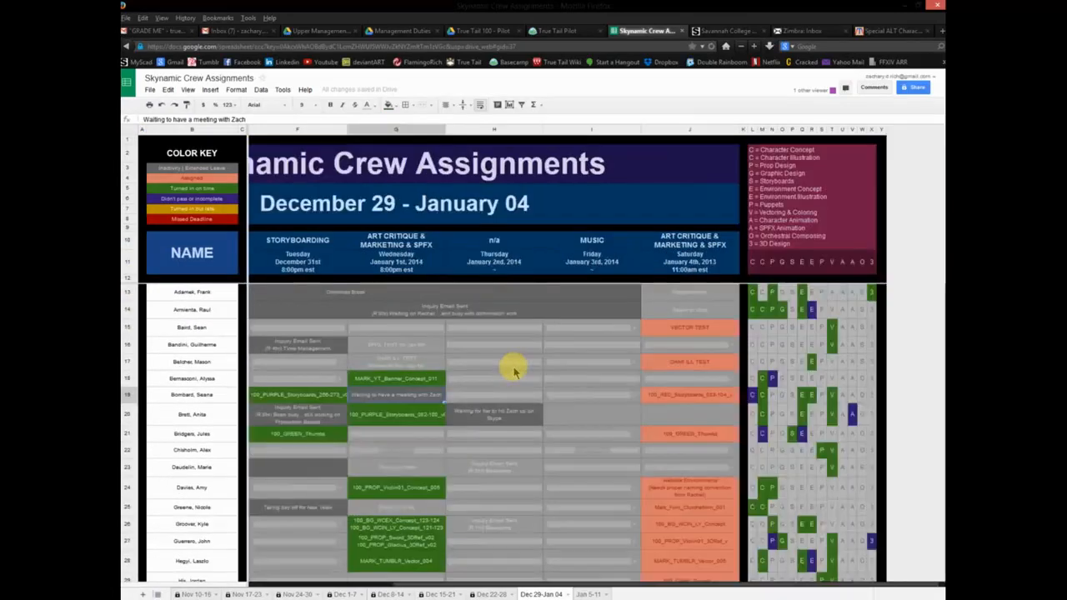
scroll(513, 365, "left", 3)
scroll(509, 360, "down", 15)
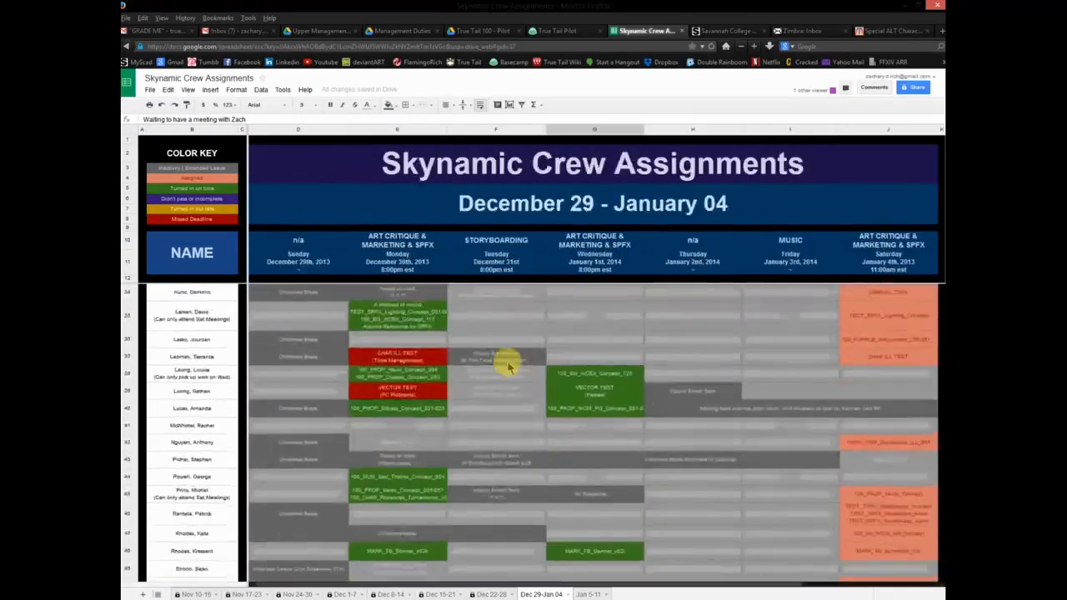
scroll(505, 365, "down", 3)
scroll(506, 376, "up", 15)
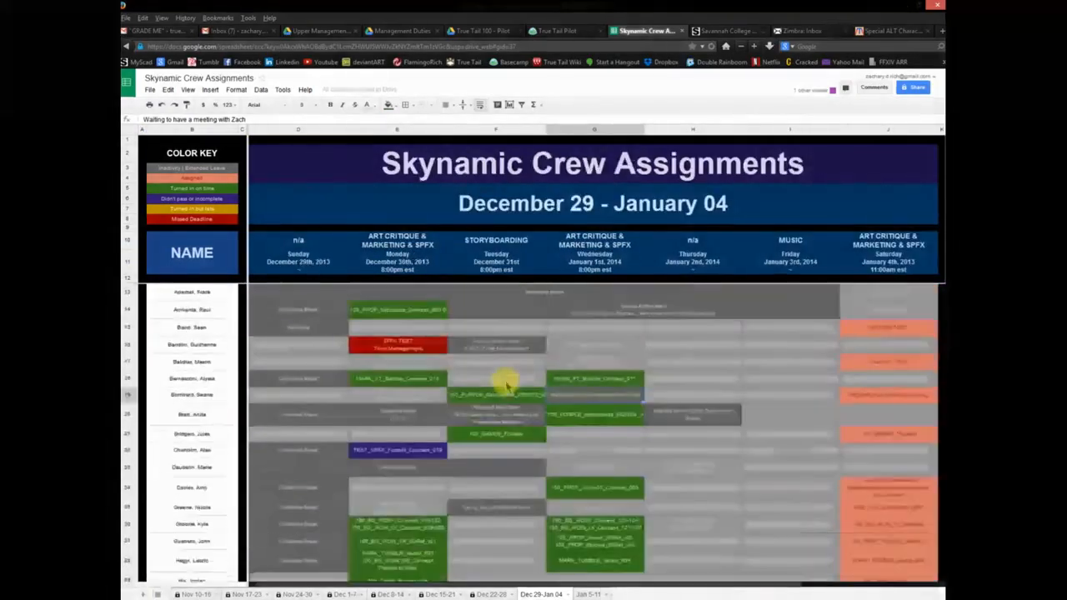
scroll(500, 381, "right", 3)
scroll(499, 379, "left", 3)
scroll(498, 379, "down", 1)
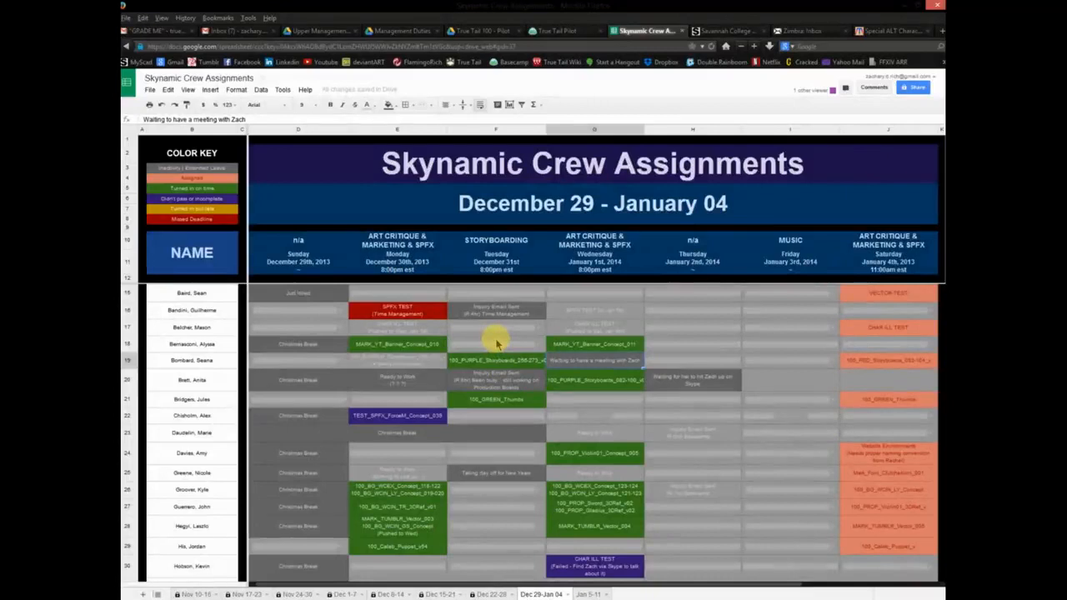
left_click(305, 328)
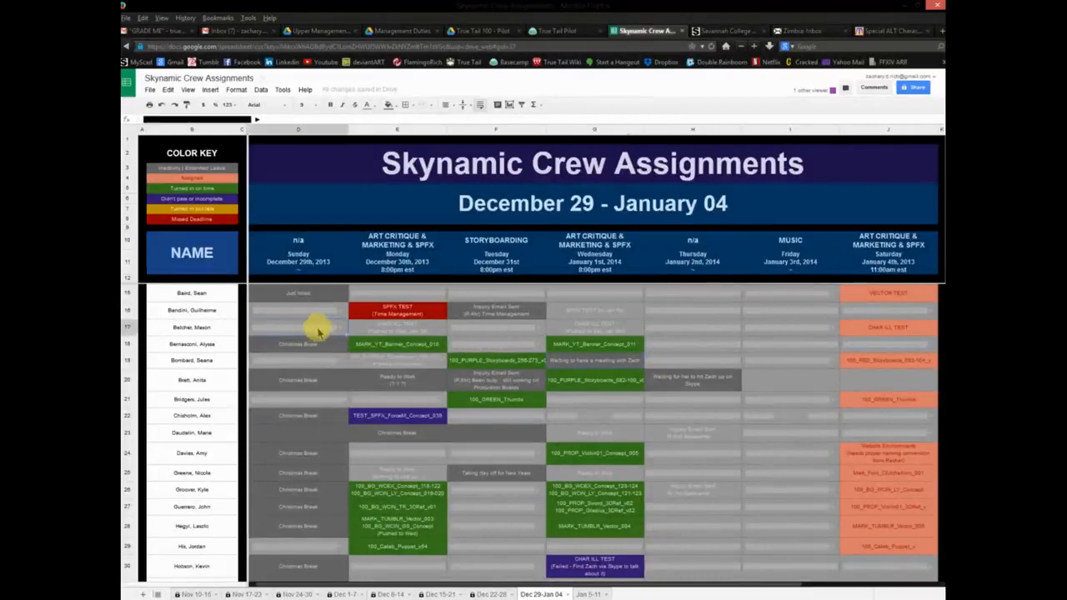
Switch to the Special ALT Characters page and examine its code chart and web address, also checking the Management Duties sheet.
left_click(890, 31)
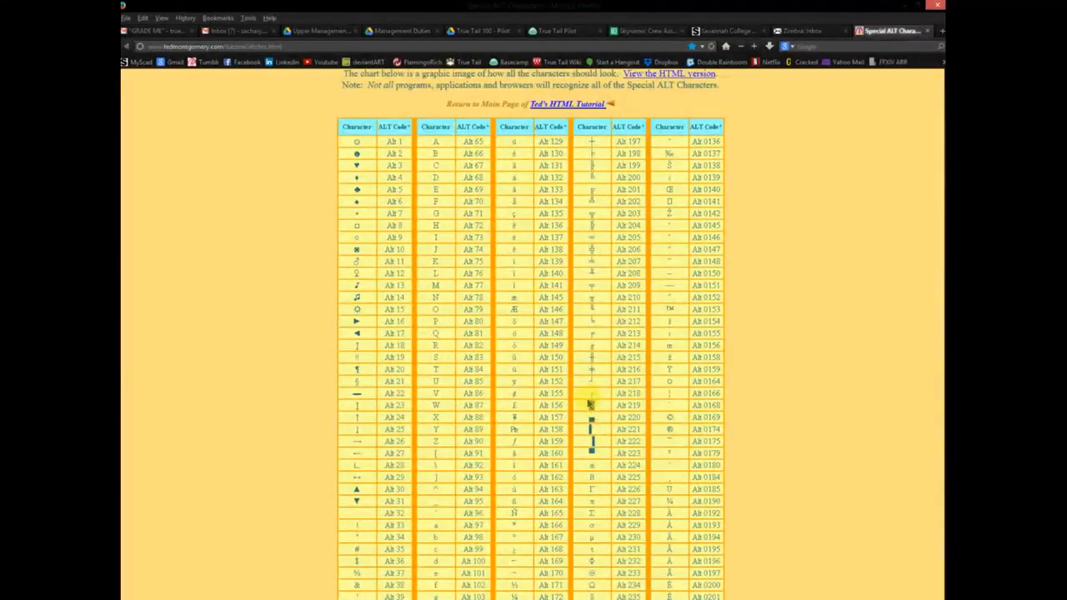
scroll(589, 405, "down", 2)
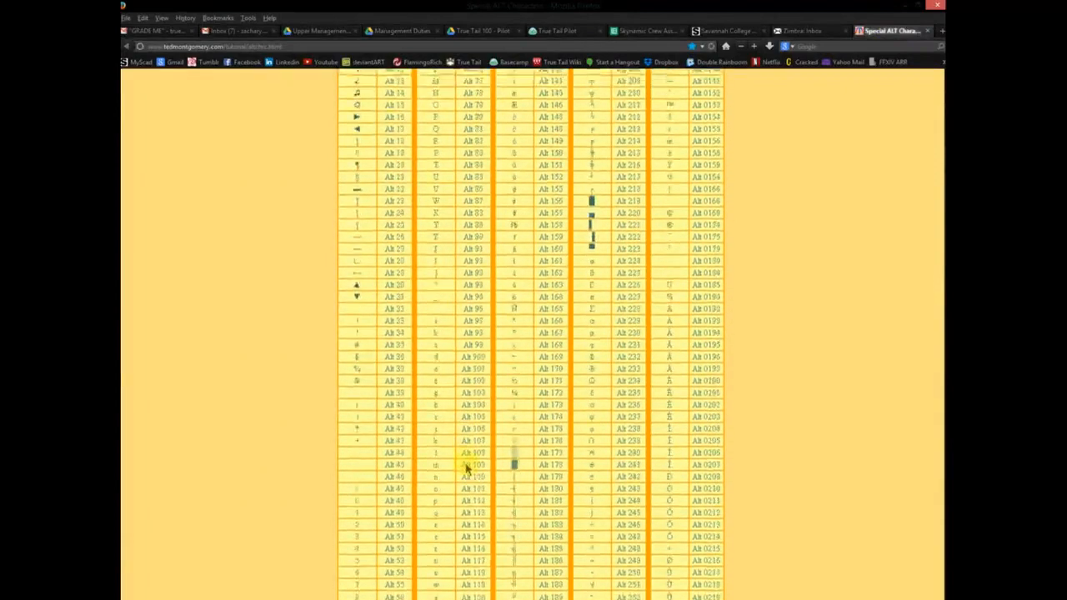
scroll(392, 283, "up", 3)
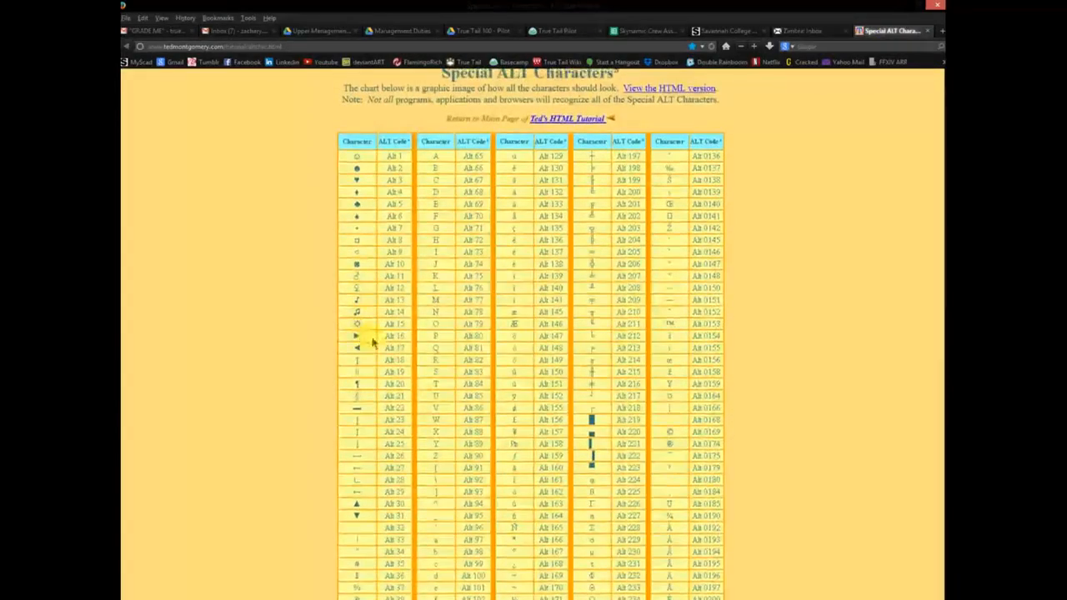
left_click(392, 32)
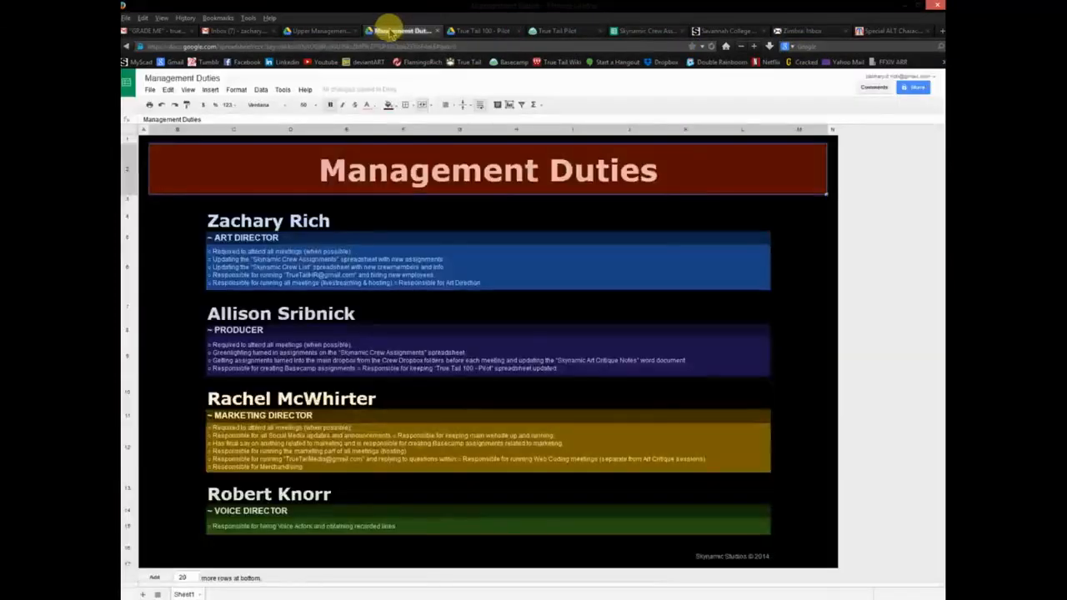
left_click(319, 30)
left_click(392, 31)
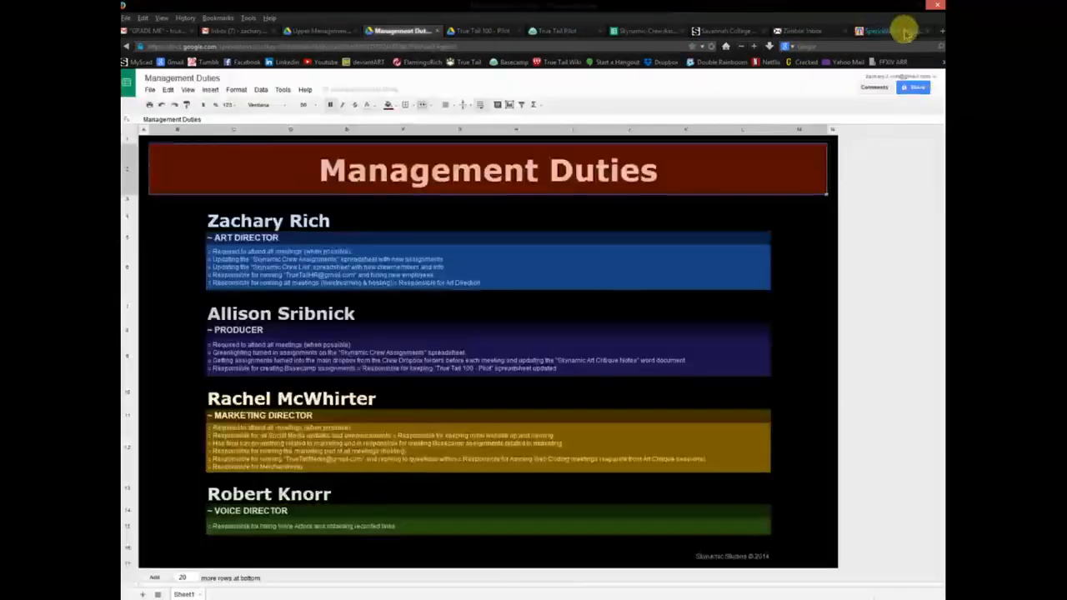
left_click(906, 31)
left_click(292, 47)
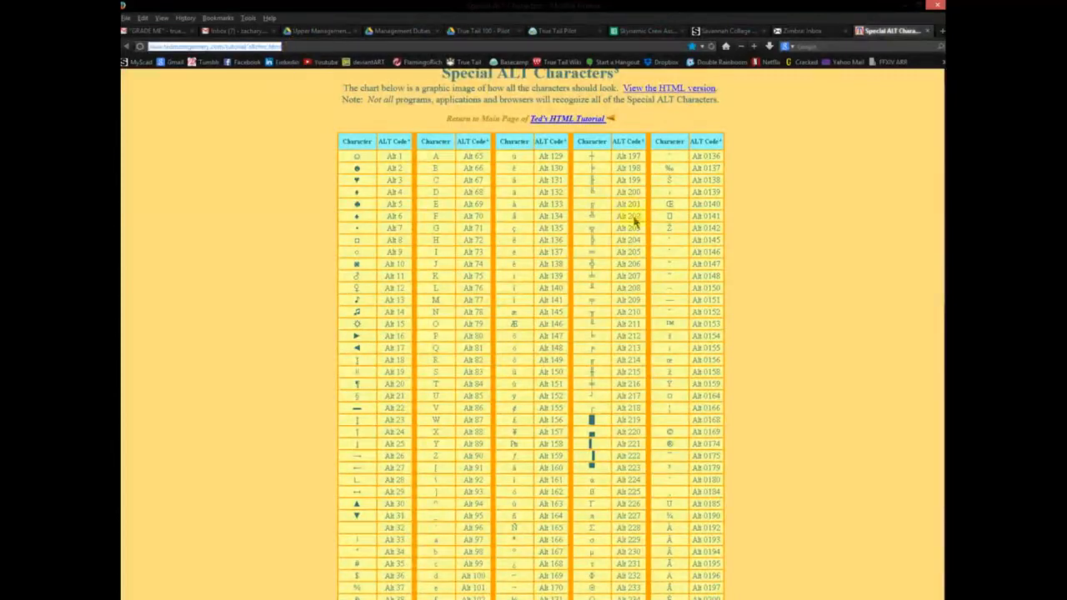
left_click(262, 115)
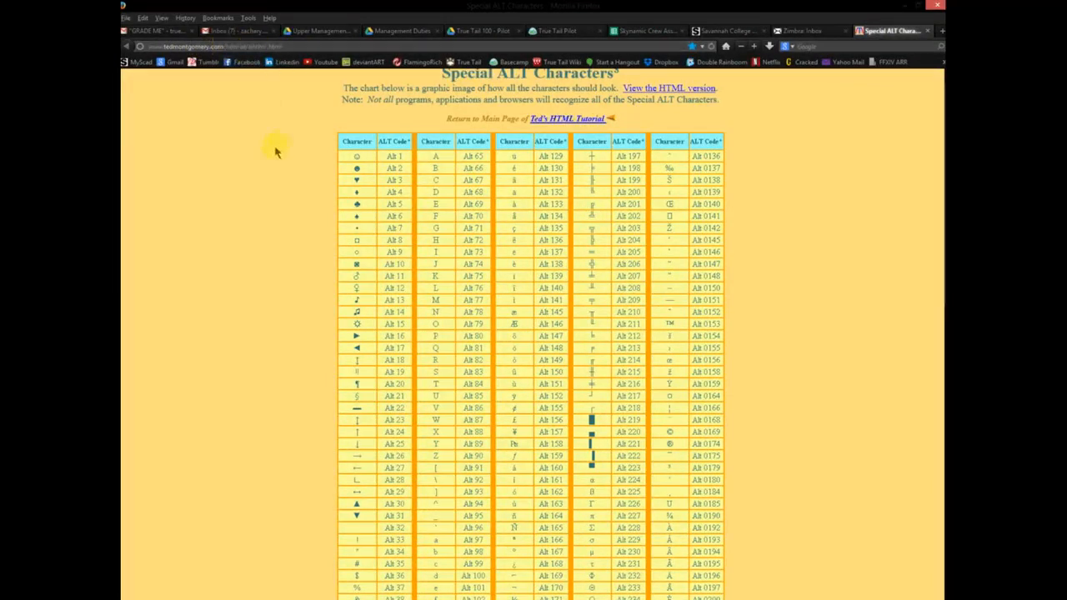
Return to True Tail 100 - Pilot and close the True Tail Pilot, Savannah College, Zimbra Inbox and Special ALT Characters pages.
key("alt+Tab")
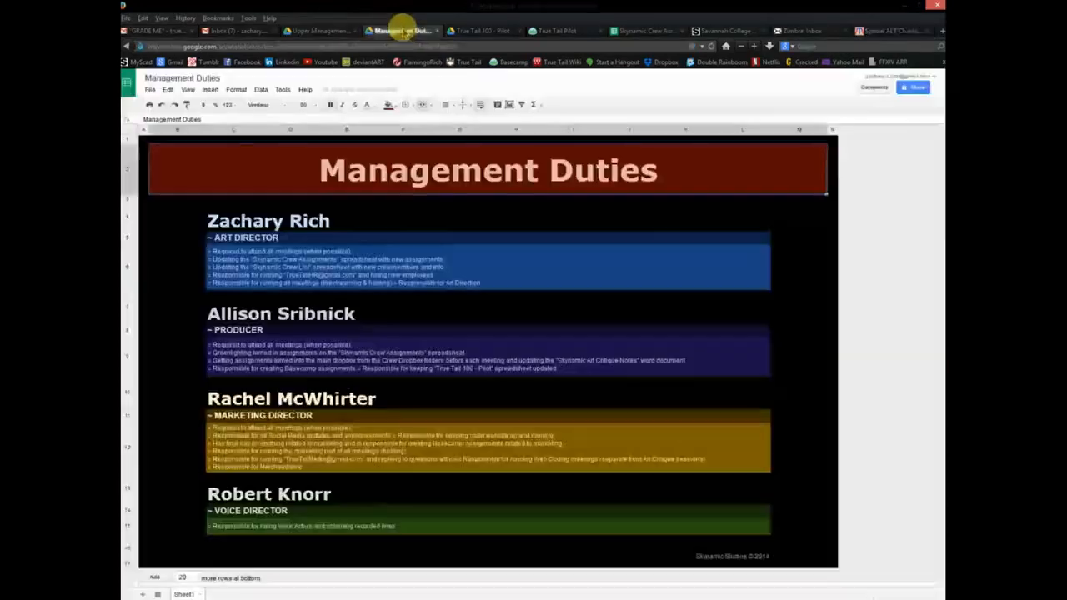
left_click(399, 31)
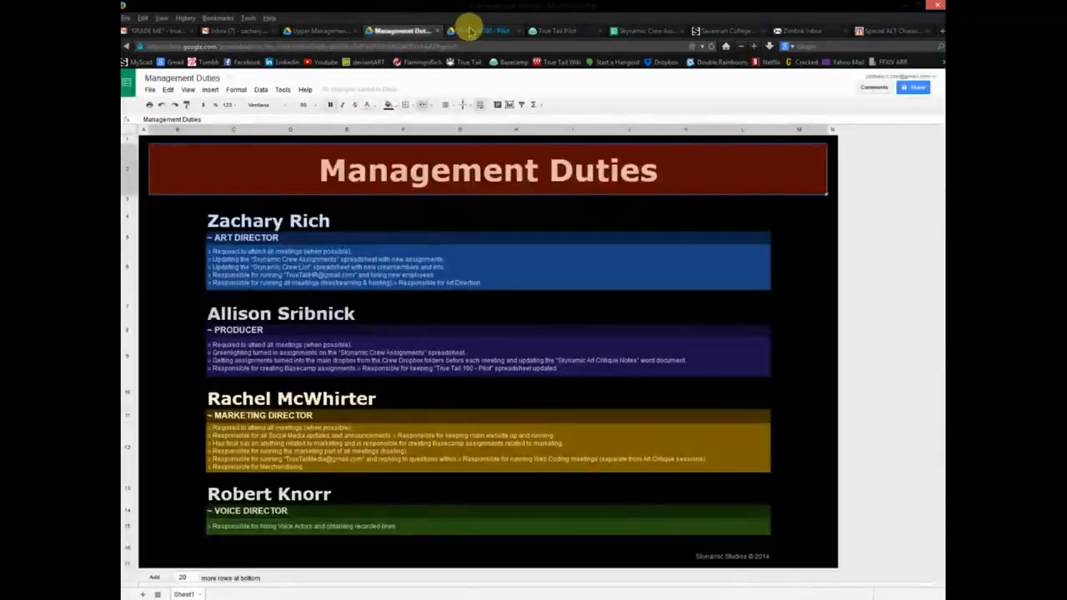
left_click(470, 31)
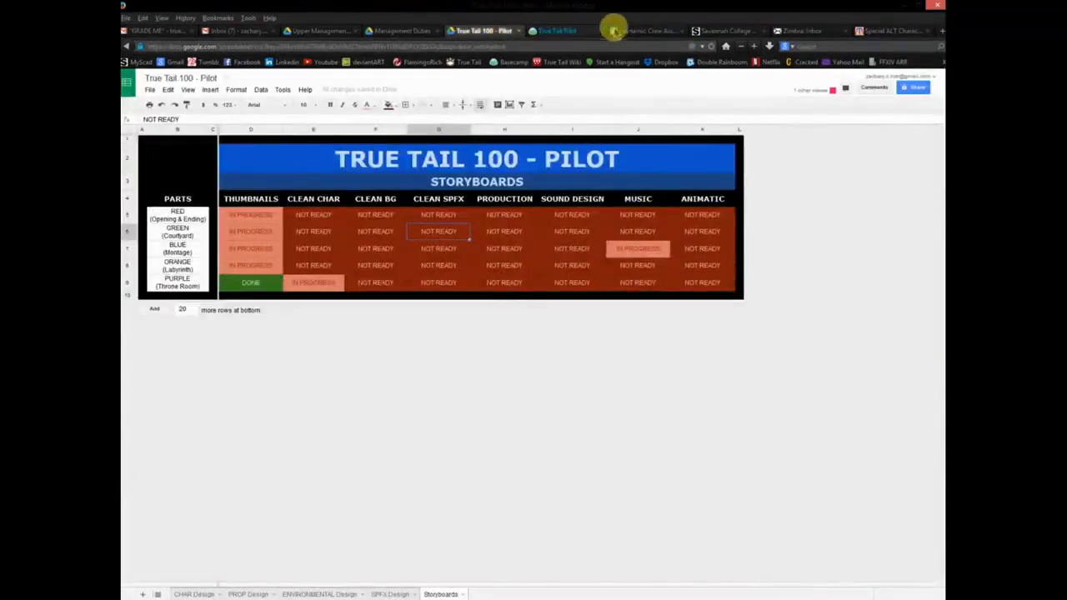
left_click(600, 32)
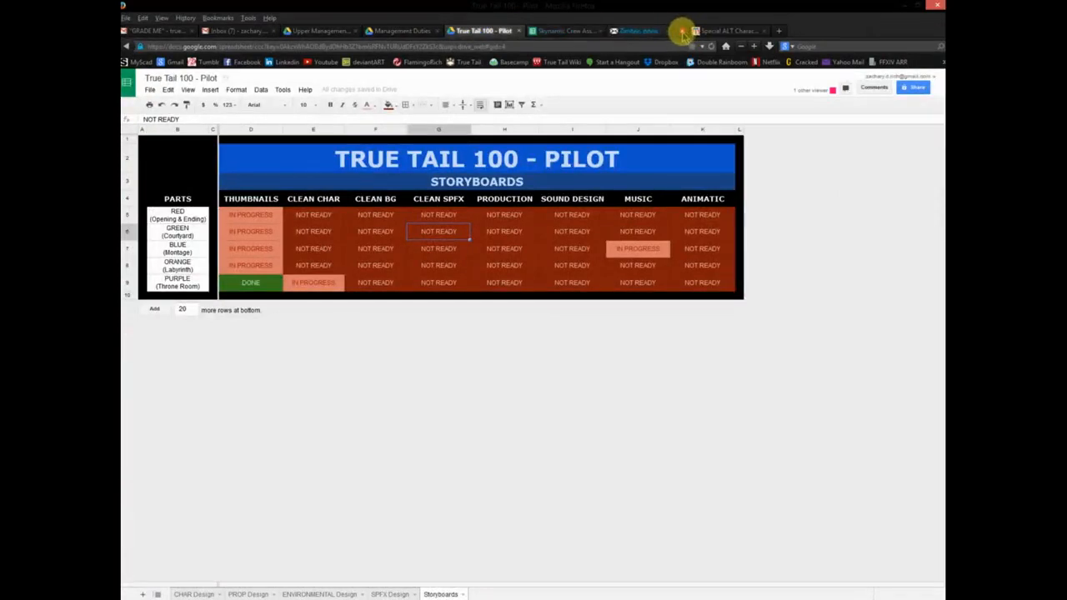
left_click(683, 32)
left_click(683, 33)
Switch to Skynamic Crew Assignments and look through the December 29 - January 04 sheet down to the extended-leave and MISCOM sections and across to the skill columns.
left_click(637, 32)
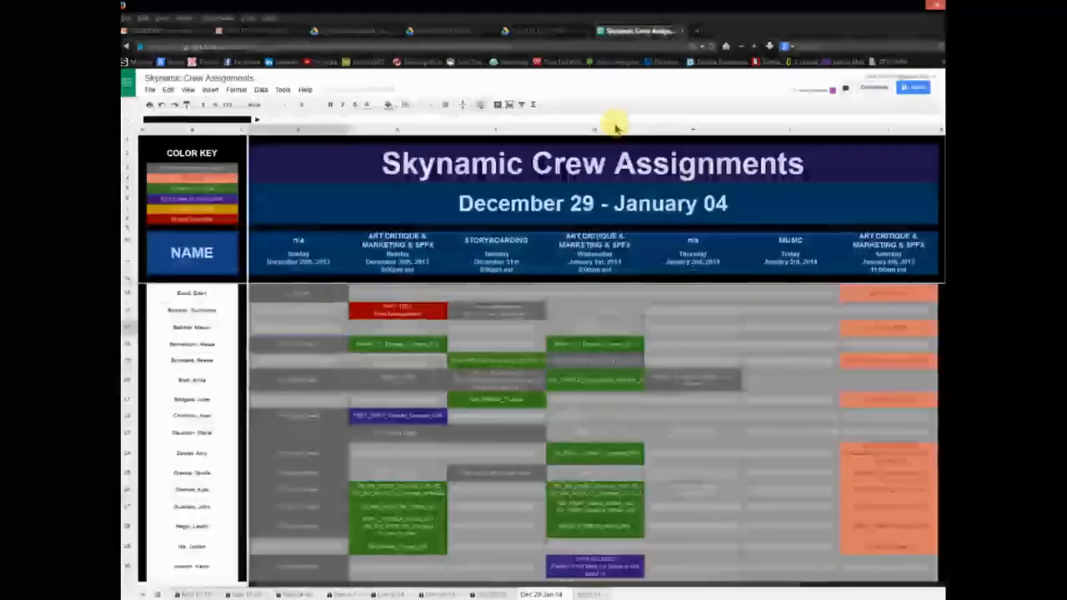
left_click(594, 363)
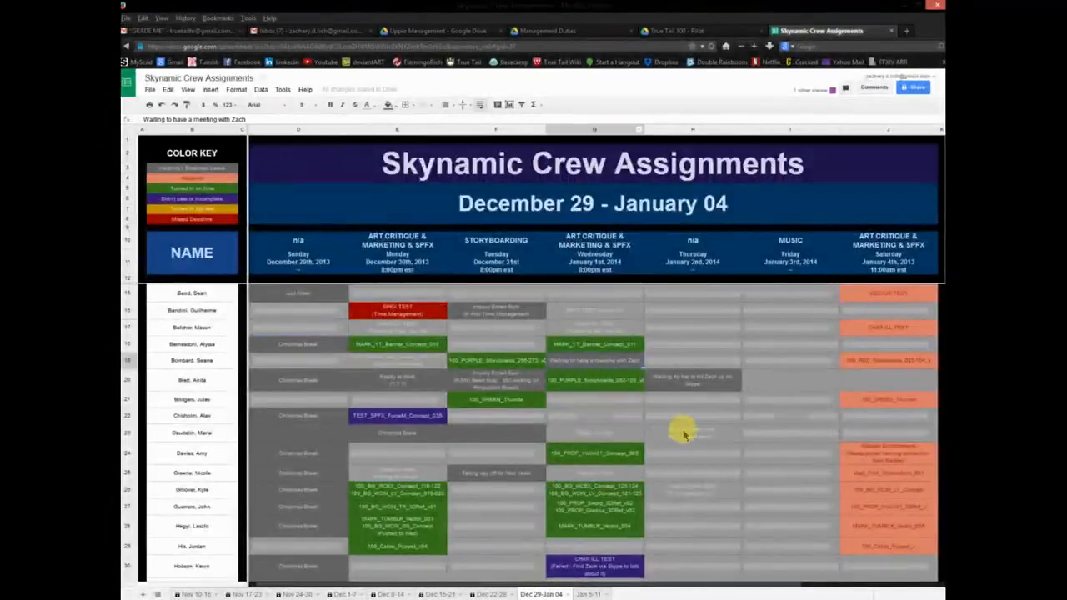
scroll(684, 432, "down", 15)
scroll(684, 432, "down", 10)
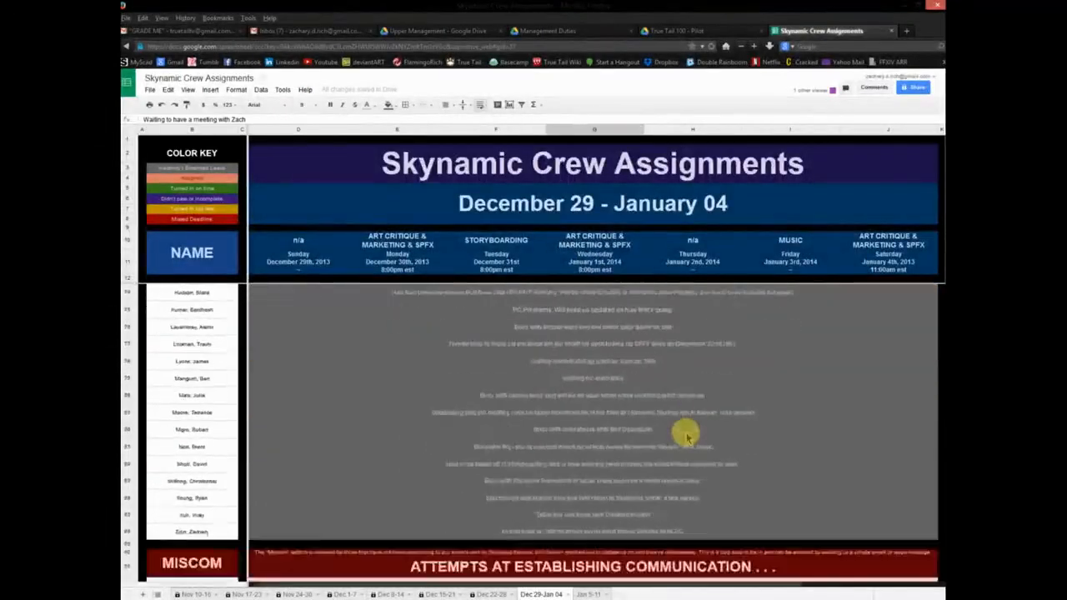
scroll(670, 471, "up", 20)
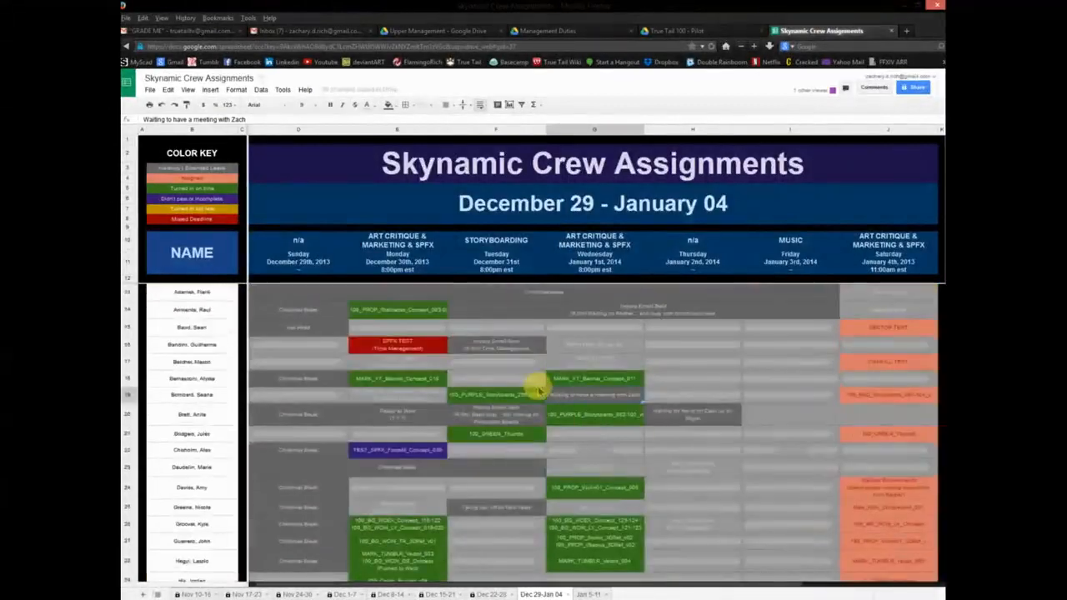
scroll(535, 383, "right", 3)
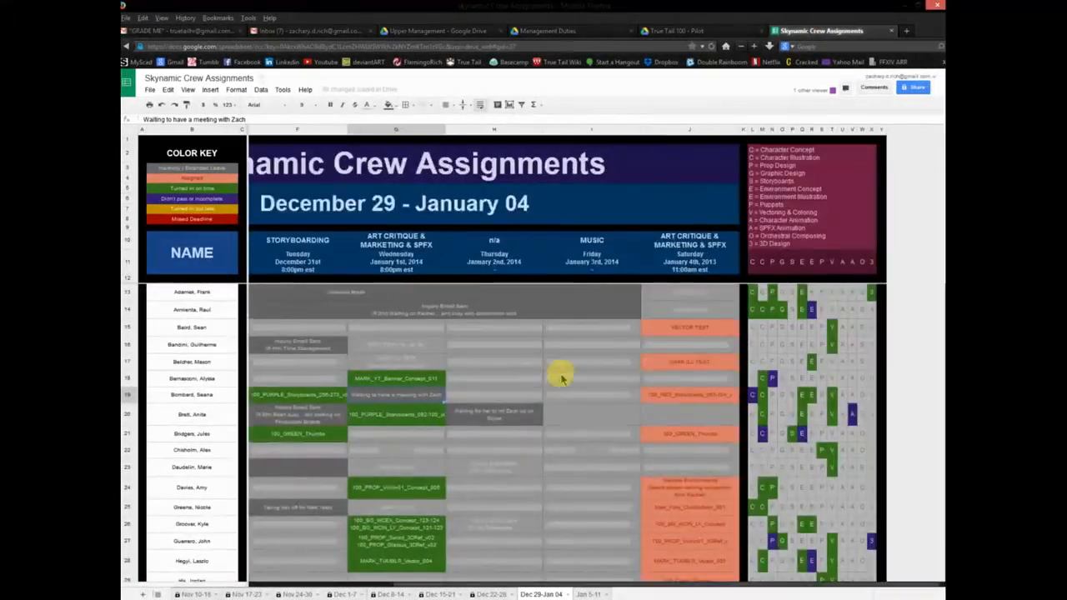
scroll(675, 365, "left", 3)
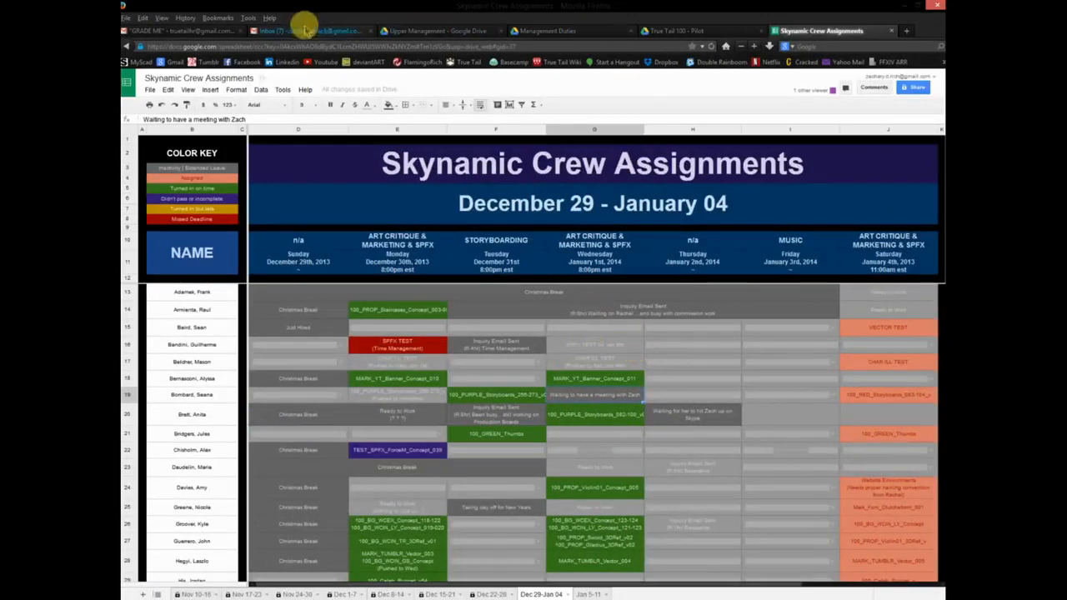
Open the General Info folder in Google Drive, and revisit the True Tail 100 - Pilot and Management Duties spreadsheets.
left_click(436, 30)
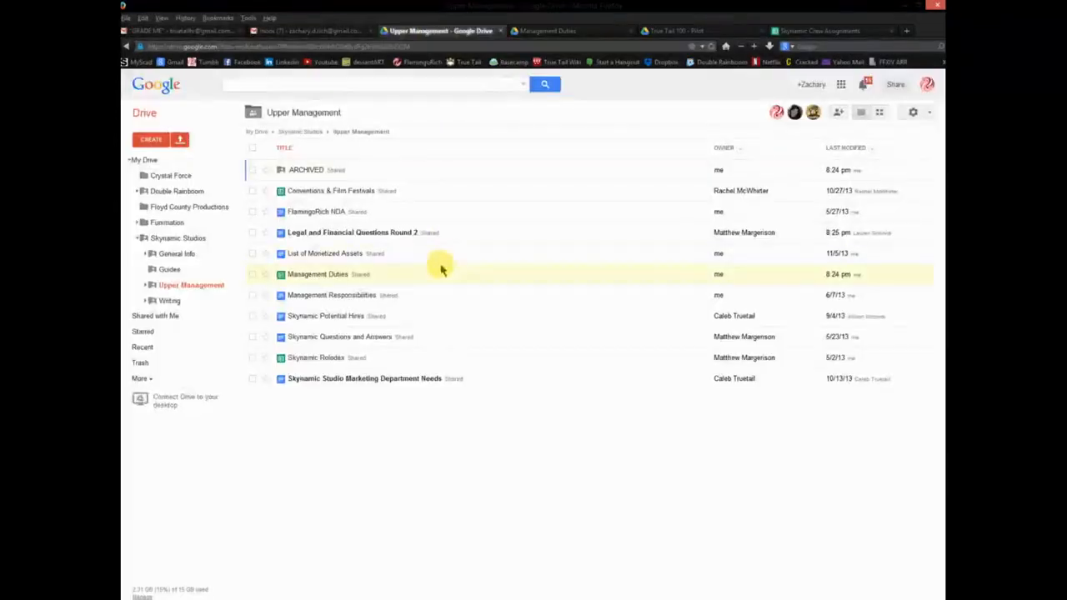
left_click(175, 254)
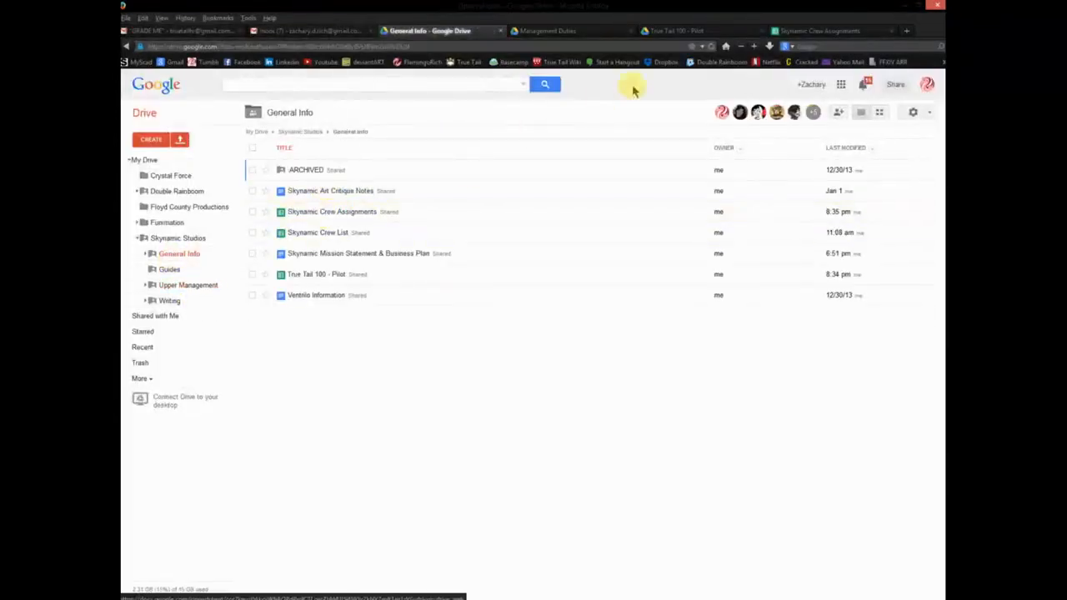
left_click(672, 33)
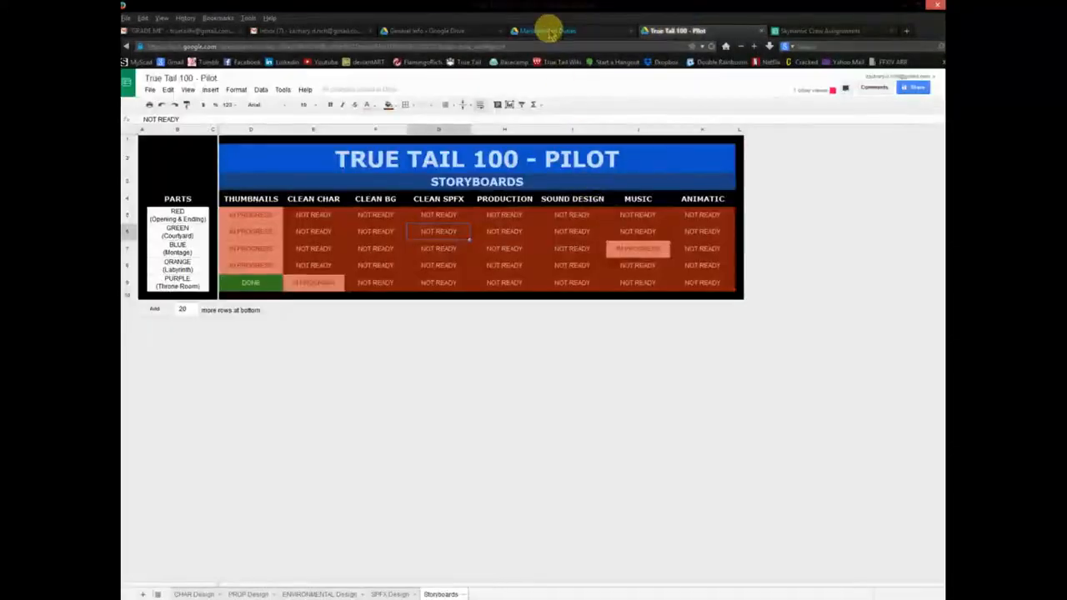
left_click(553, 31)
Return to Skynamic Crew Assignments and review its skill columns and the EXTENDED LEAVE, MISCOM and BLACKLIST sections.
left_click(838, 31)
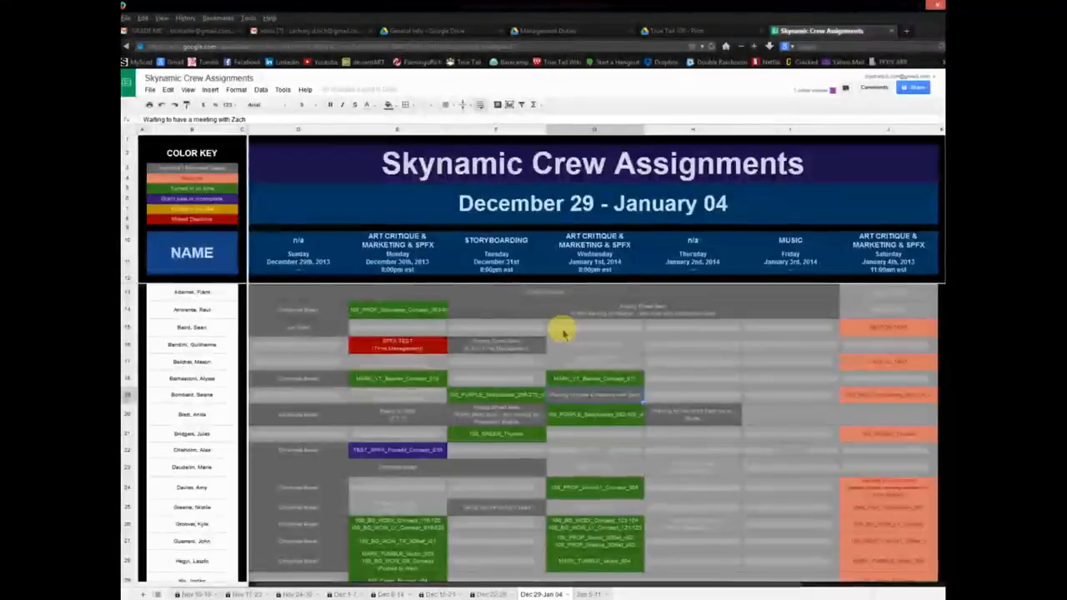
scroll(475, 342, "right", 3)
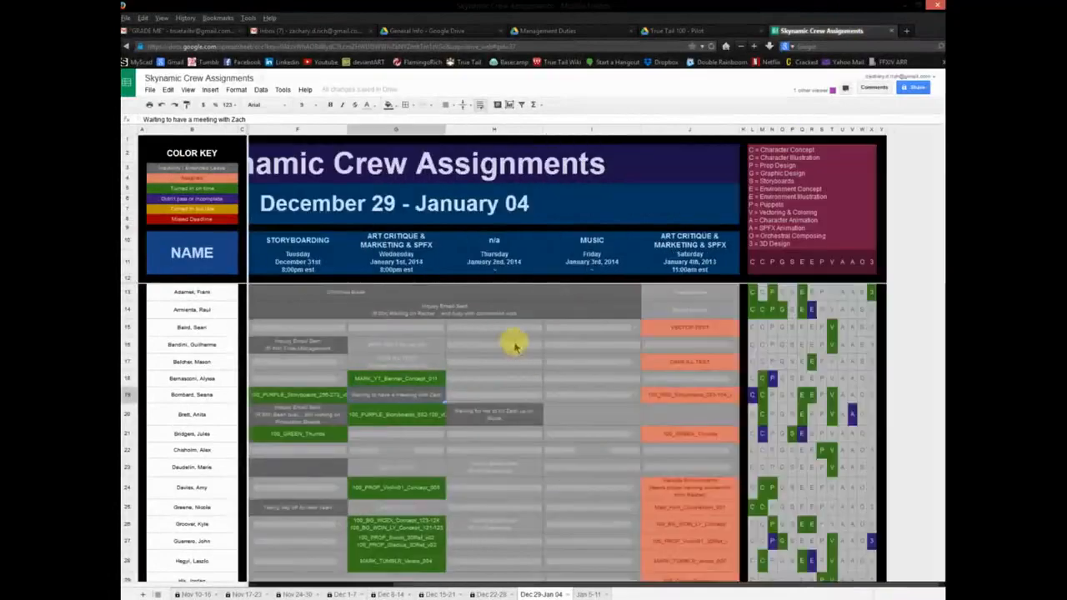
scroll(807, 383, "down", 15)
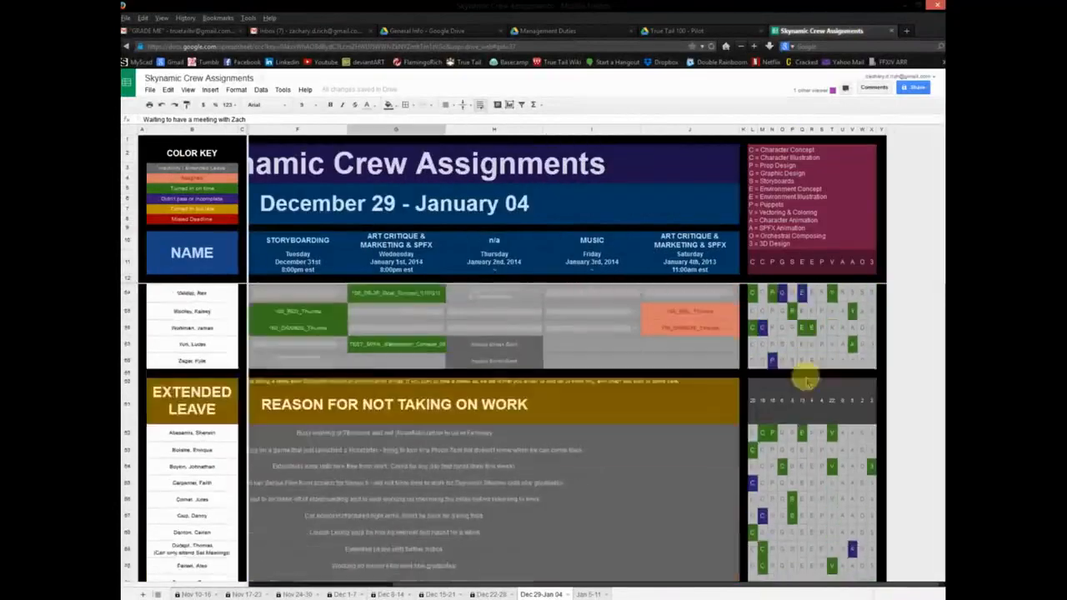
scroll(807, 383, "down", 5)
scroll(806, 382, "left", 3)
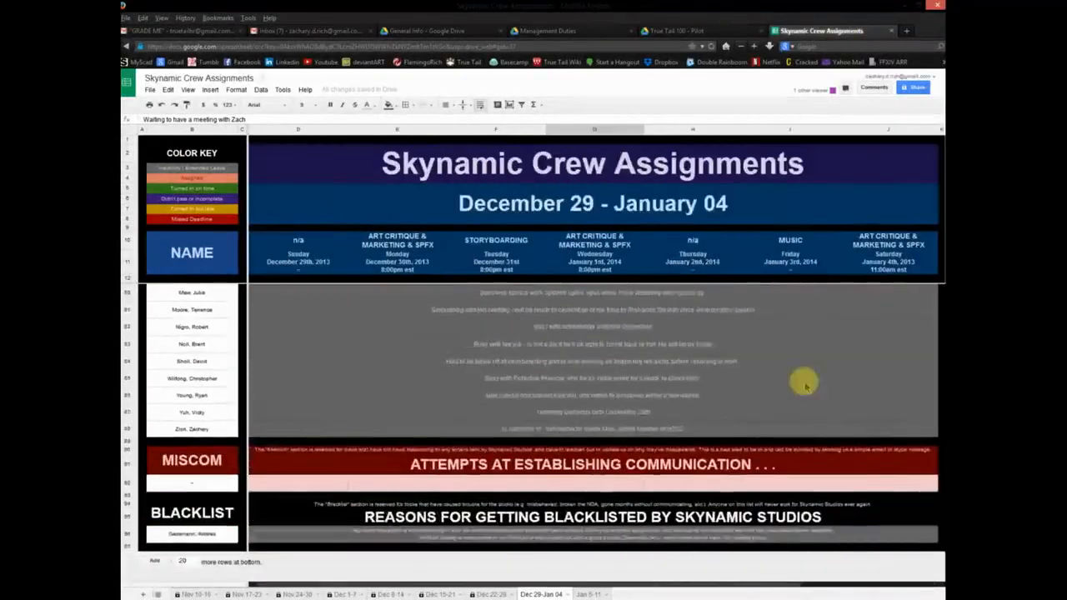
scroll(675, 382, "up", 5)
scroll(676, 382, "up", 10)
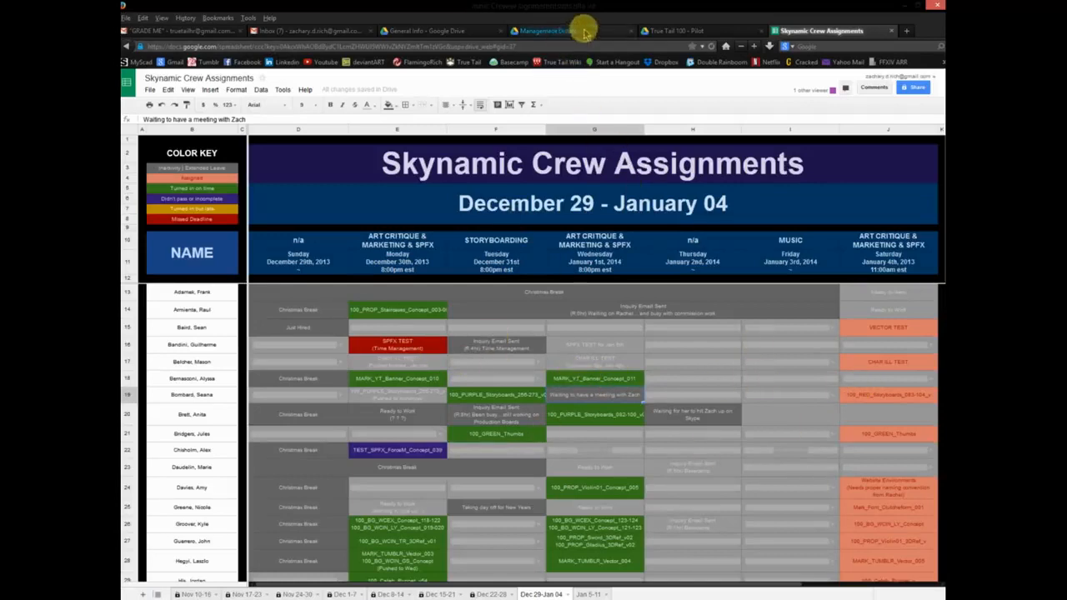
Review the General Info folder and True Tail 100 - Pilot's environmental, prop and character design sheets, and return to Management Duties.
left_click(567, 31)
left_click(442, 32)
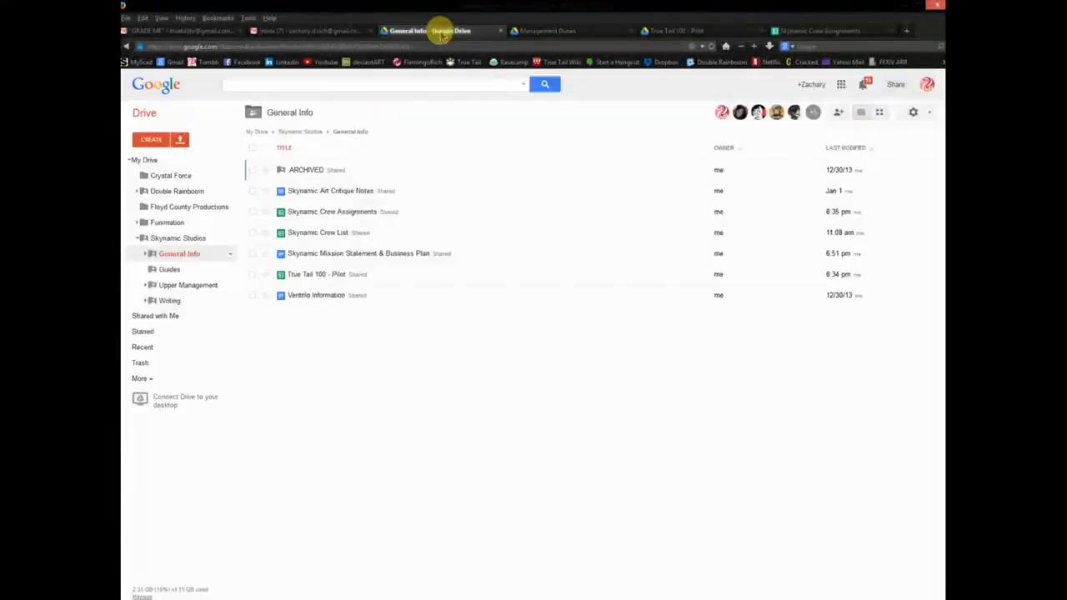
left_click(677, 30)
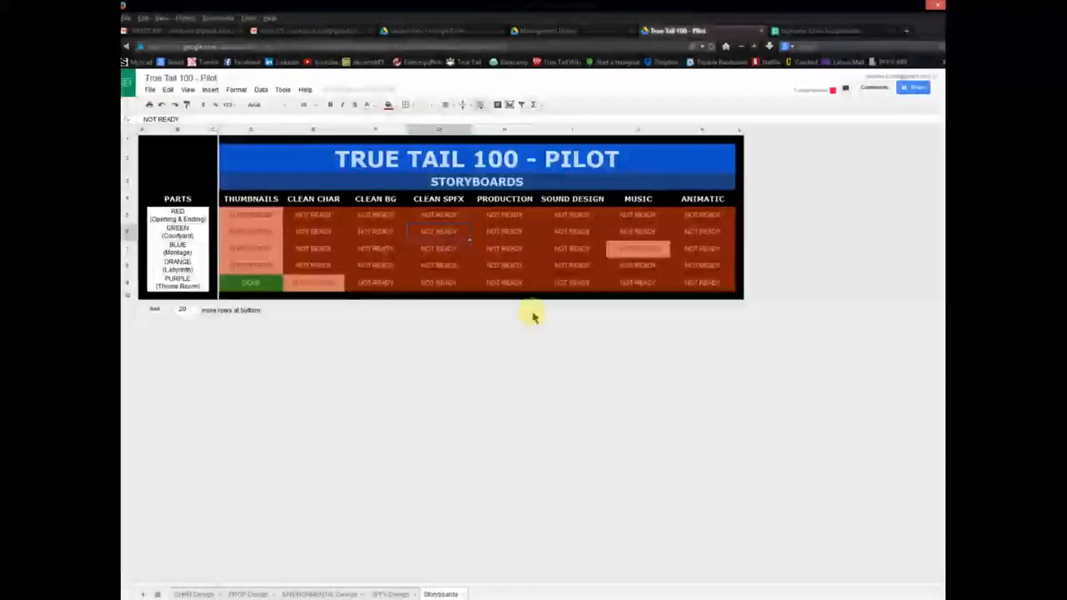
left_click(321, 594)
left_click(247, 594)
left_click(194, 593)
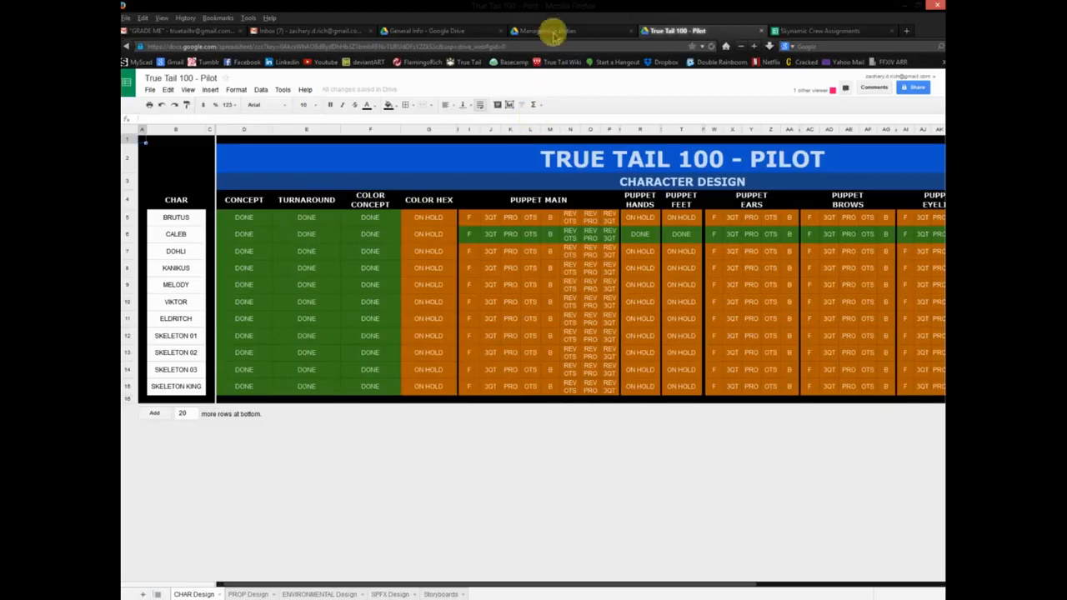
left_click(552, 32)
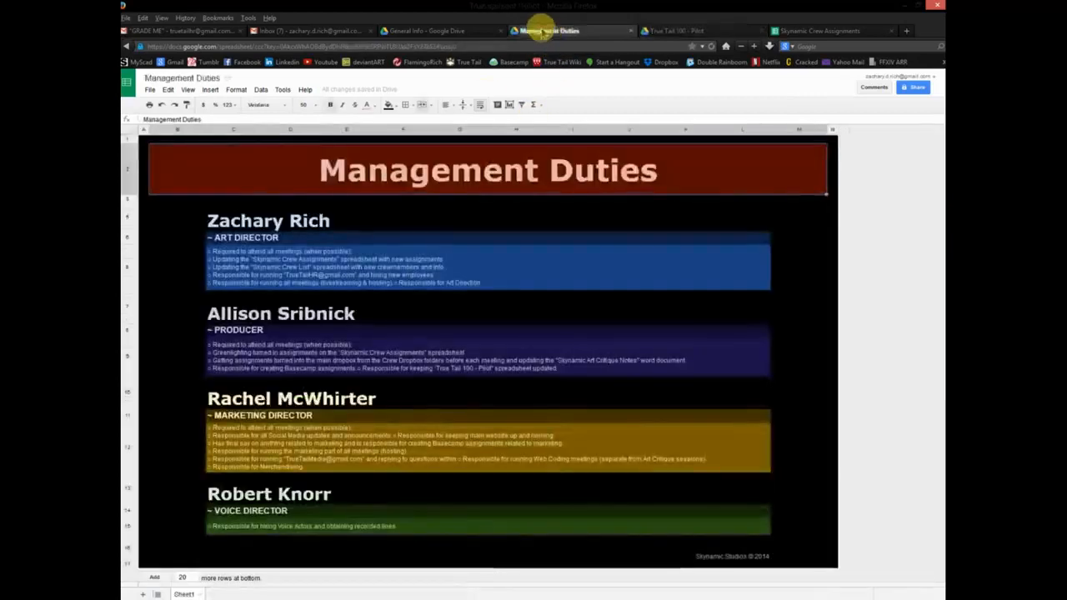
Look into the Upper Management folder in Google Drive, and open Skynamic Crew List from the General Info folder.
left_click(432, 32)
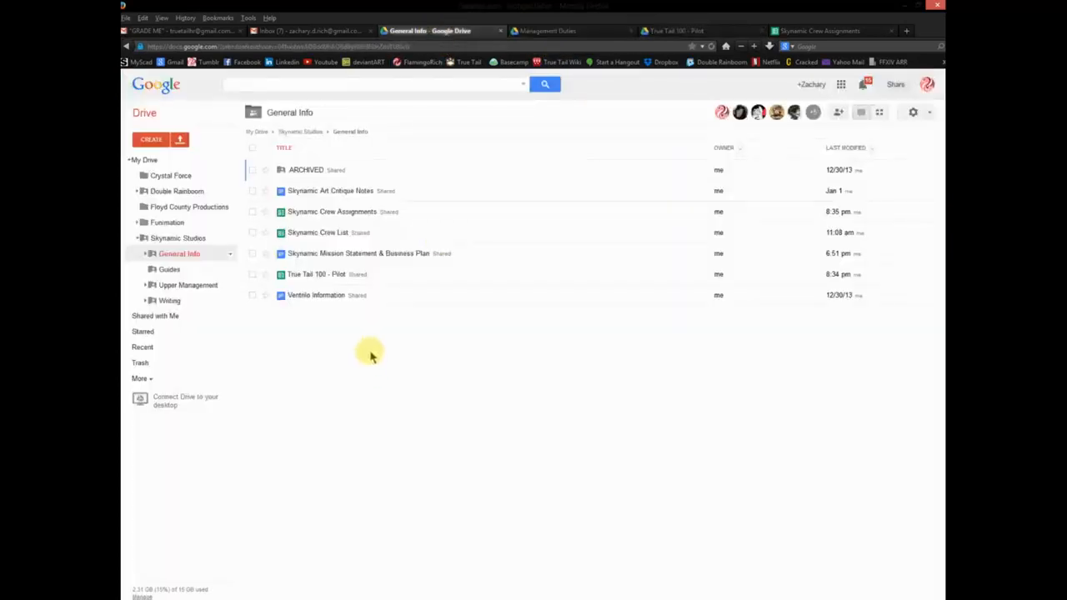
left_click(186, 285)
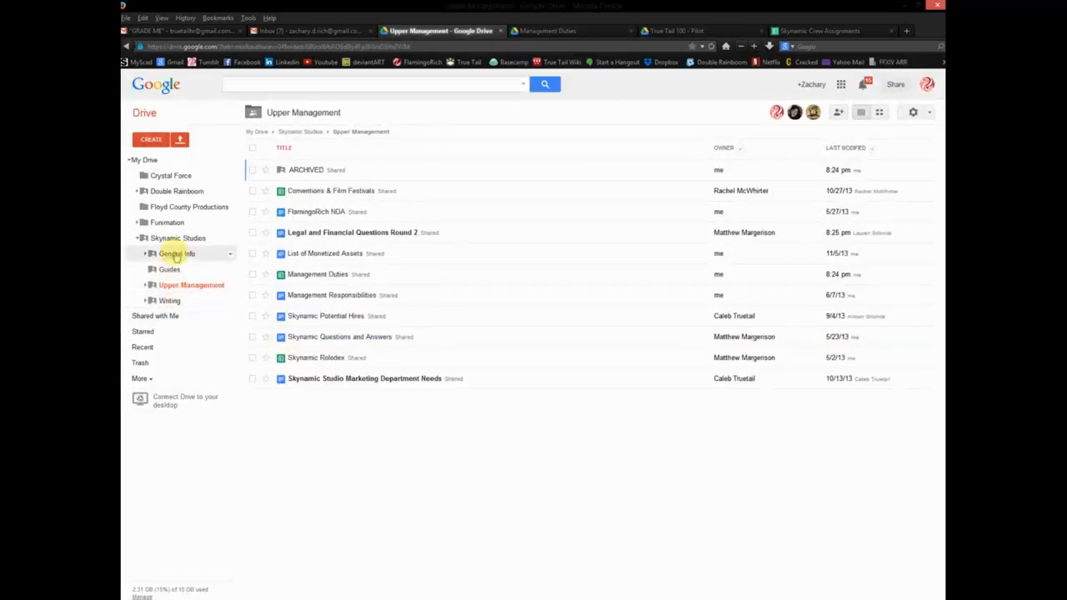
left_click(175, 254)
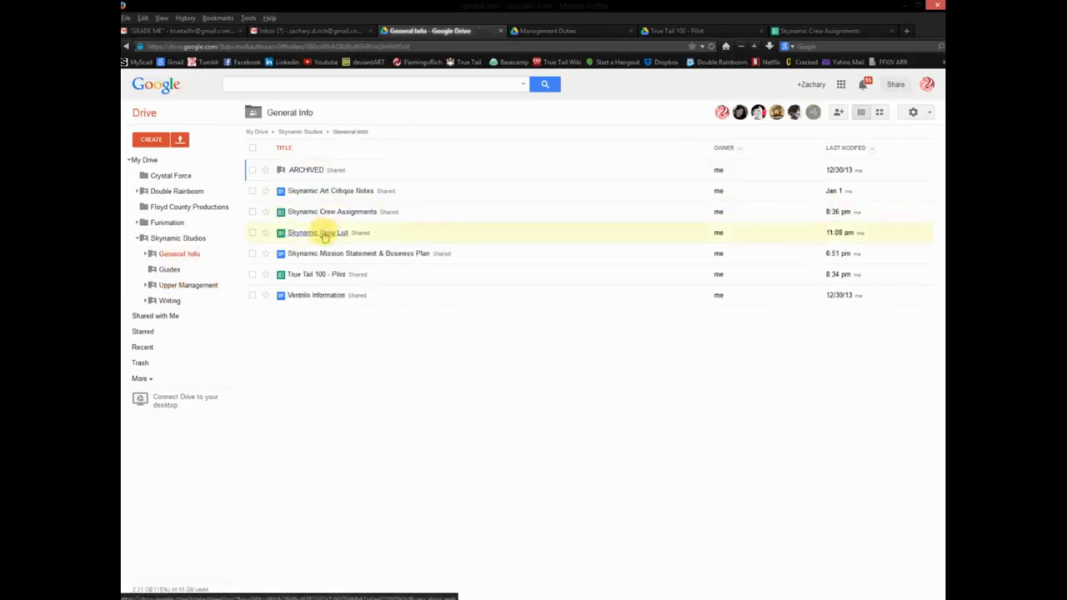
left_click(324, 234)
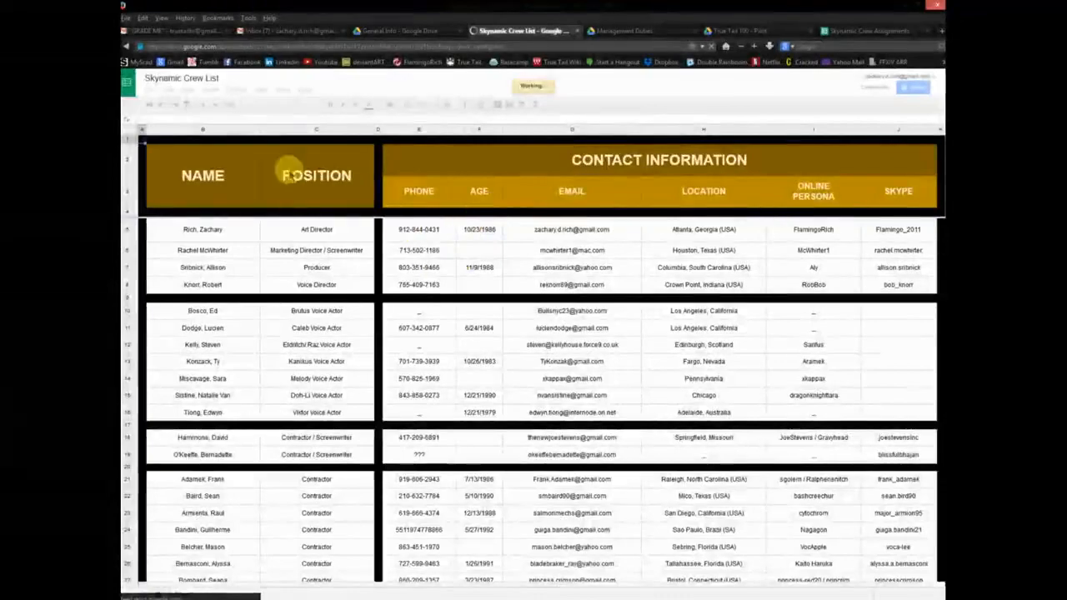
Review the Skynamic Crew List contact information down past the EXTENDED LEAVE section and back to the top rows, and close the spreadsheet.
left_click(508, 385)
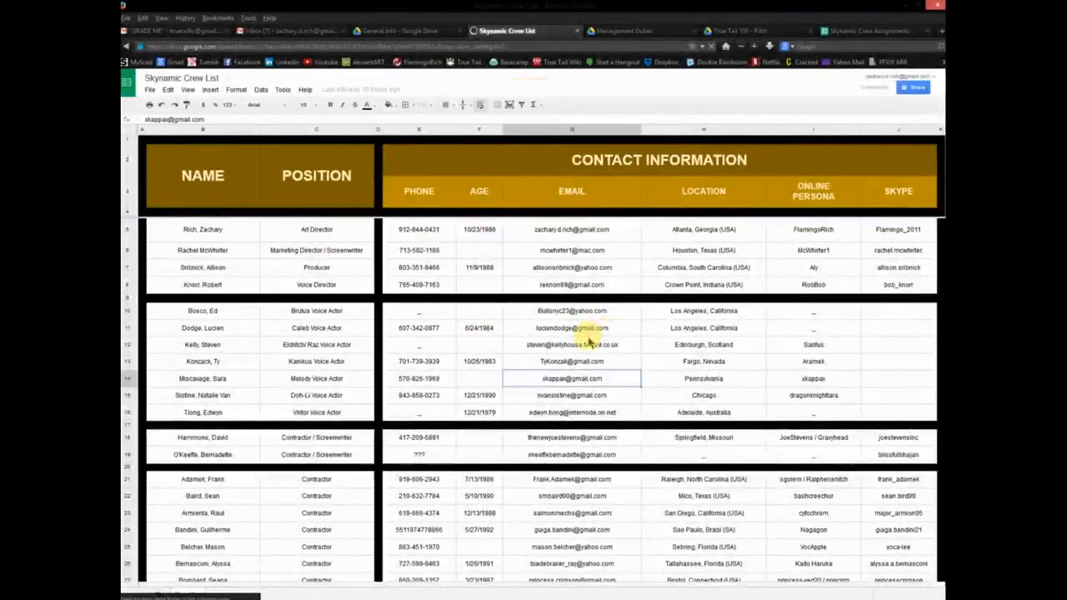
scroll(588, 345, "down", 20)
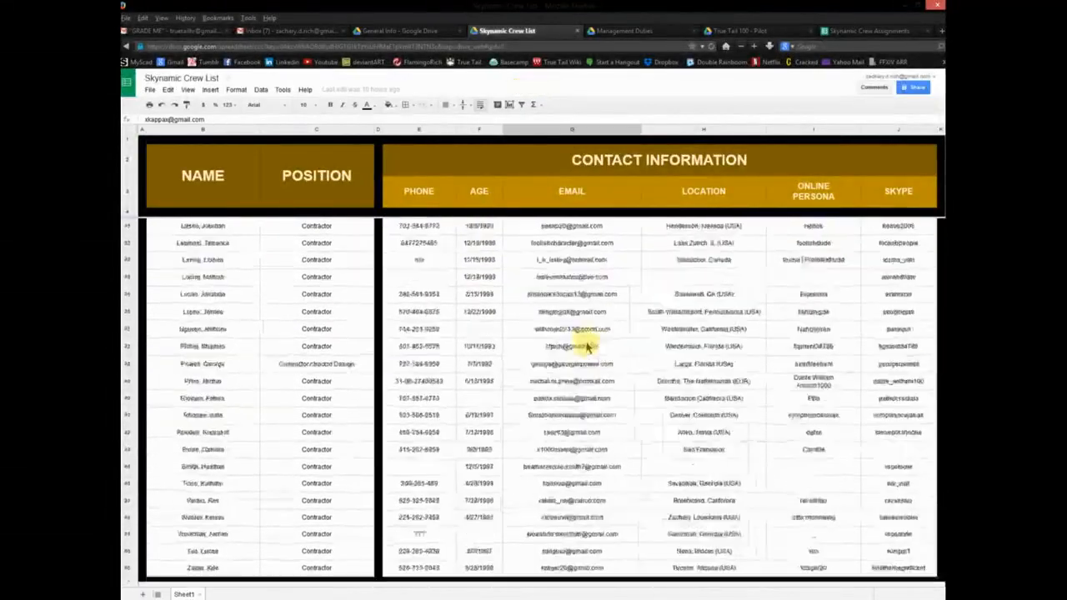
scroll(588, 346, "down", 15)
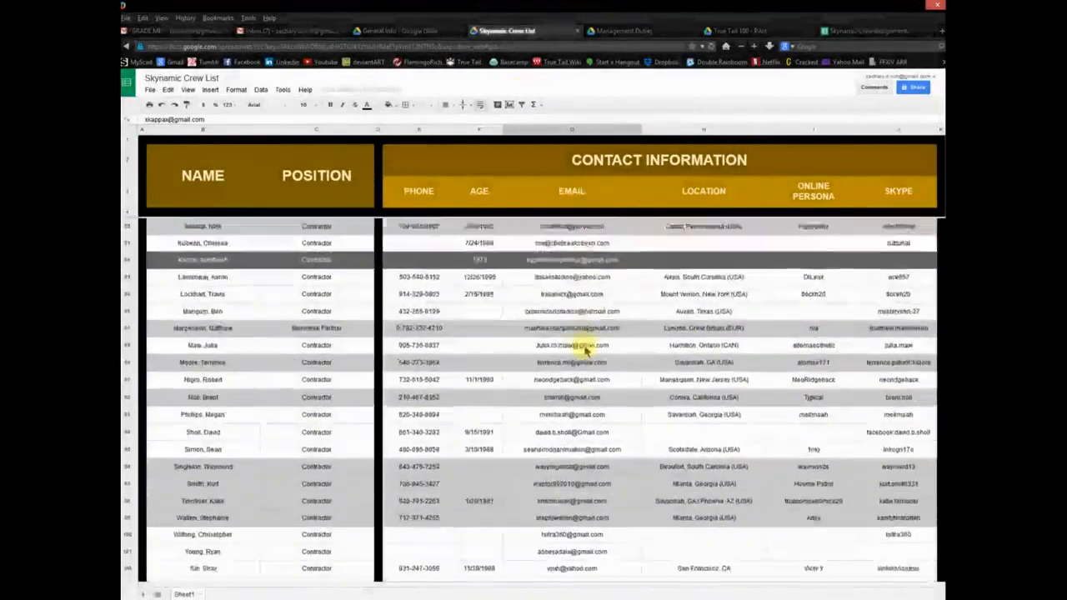
scroll(582, 356, "up", 20)
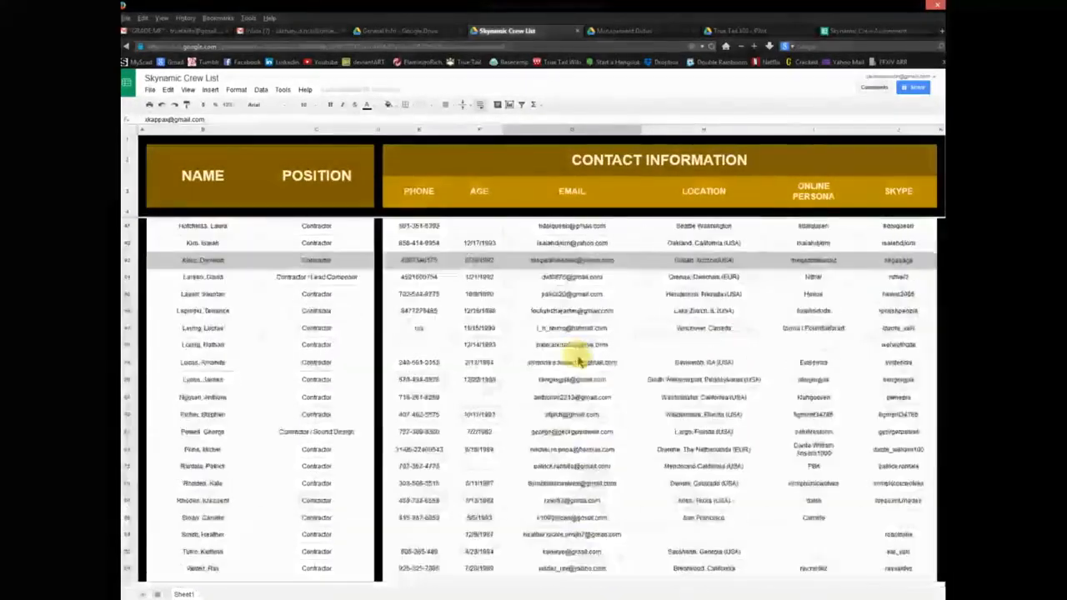
scroll(578, 360, "up", 10)
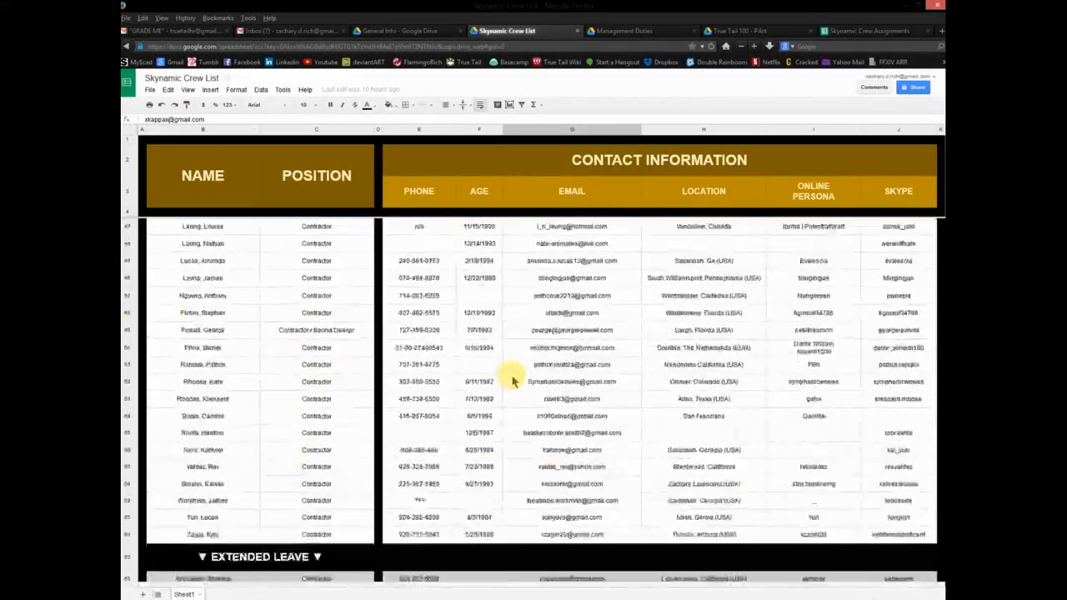
scroll(512, 381, "down", 5)
scroll(519, 383, "up", 10)
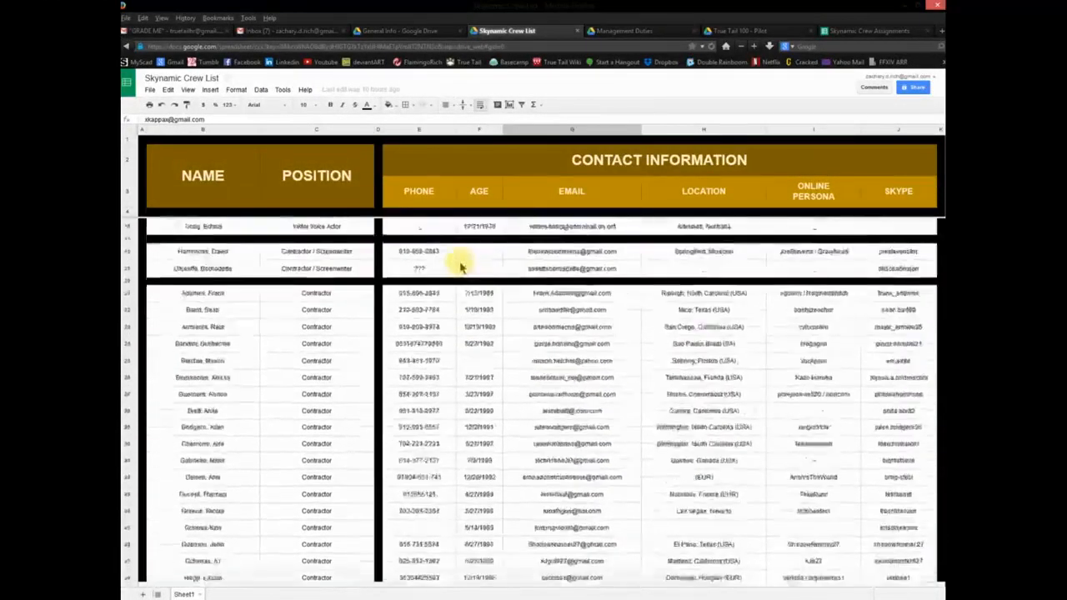
scroll(546, 317, "down", 3)
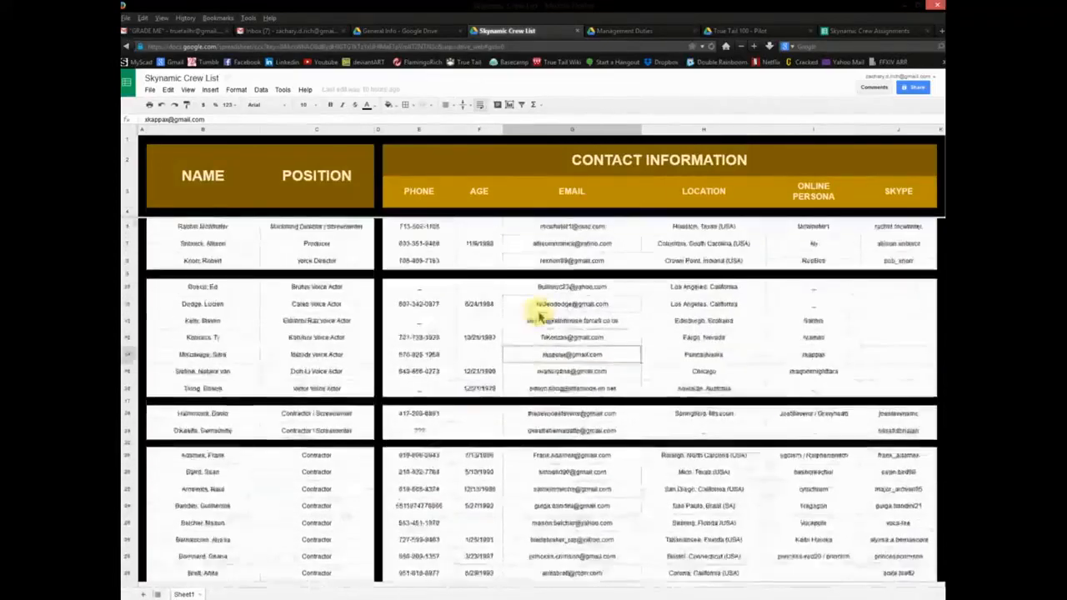
scroll(538, 317, "down", 15)
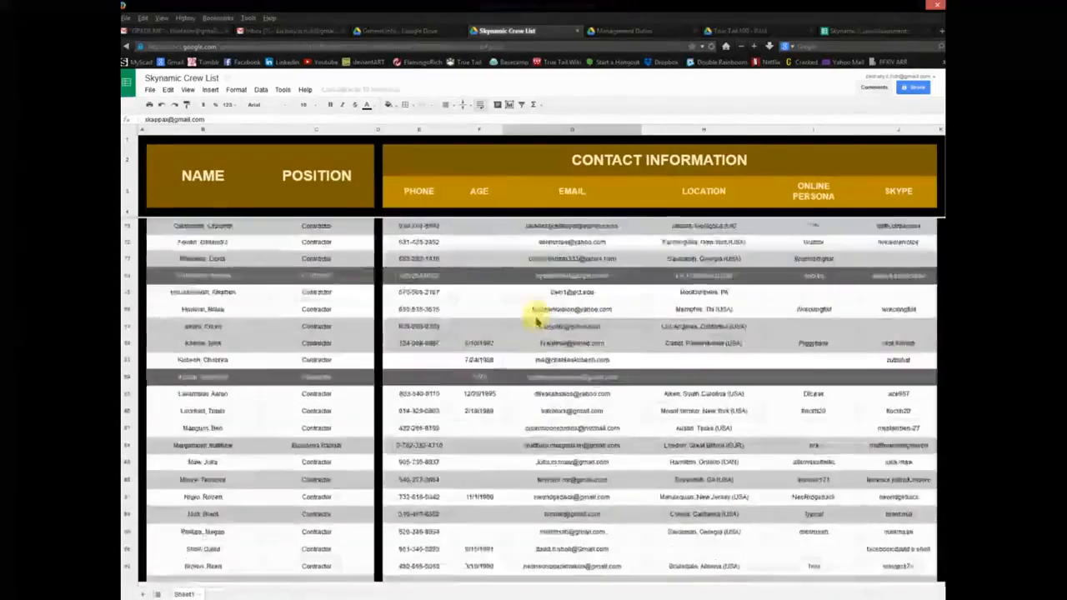
scroll(536, 321, "down", 15)
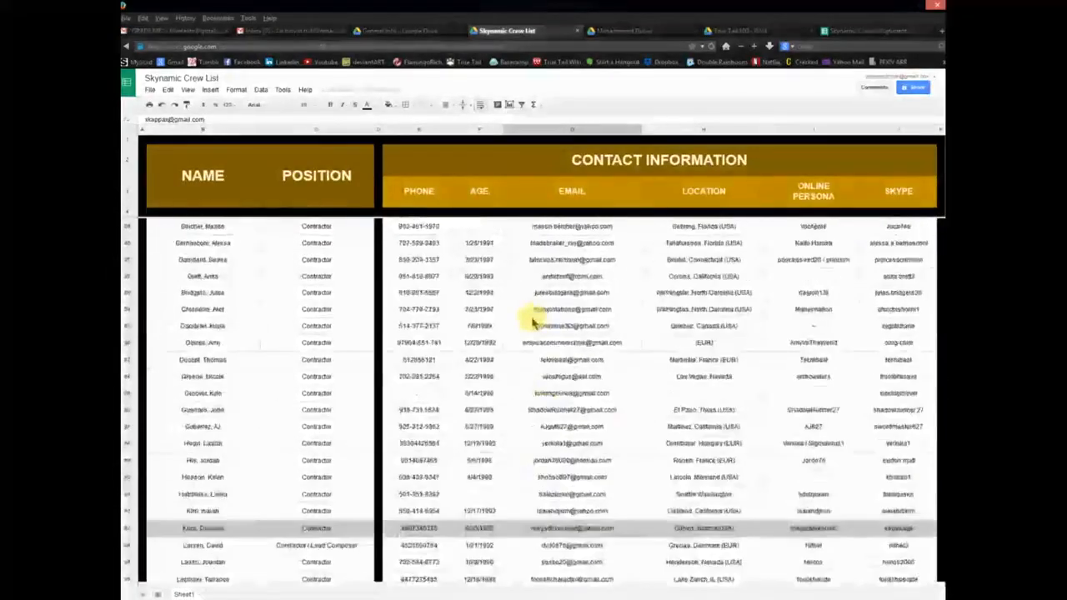
scroll(534, 321, "up", 20)
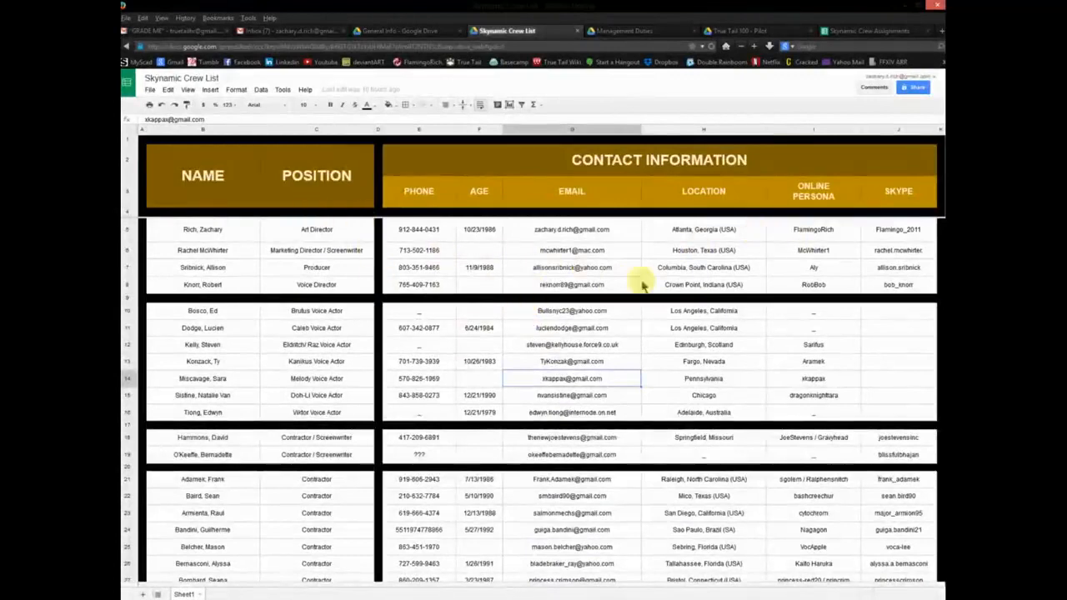
left_click(577, 31)
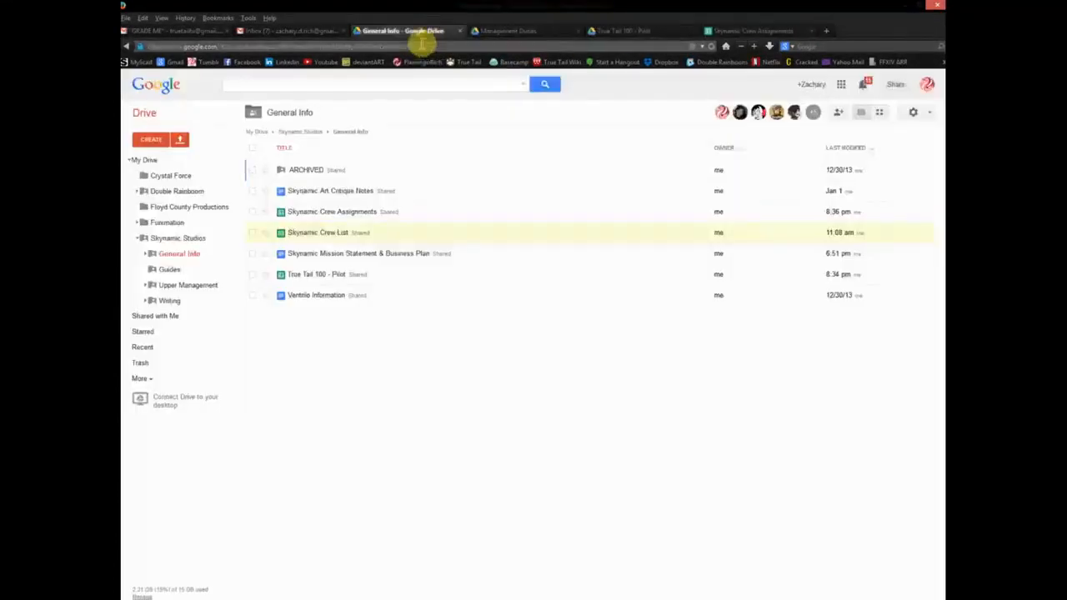
Open Conventions & Film Festivals from the Upper Management folder, look through its festival rows, and close it.
left_click(170, 301)
left_click(187, 286)
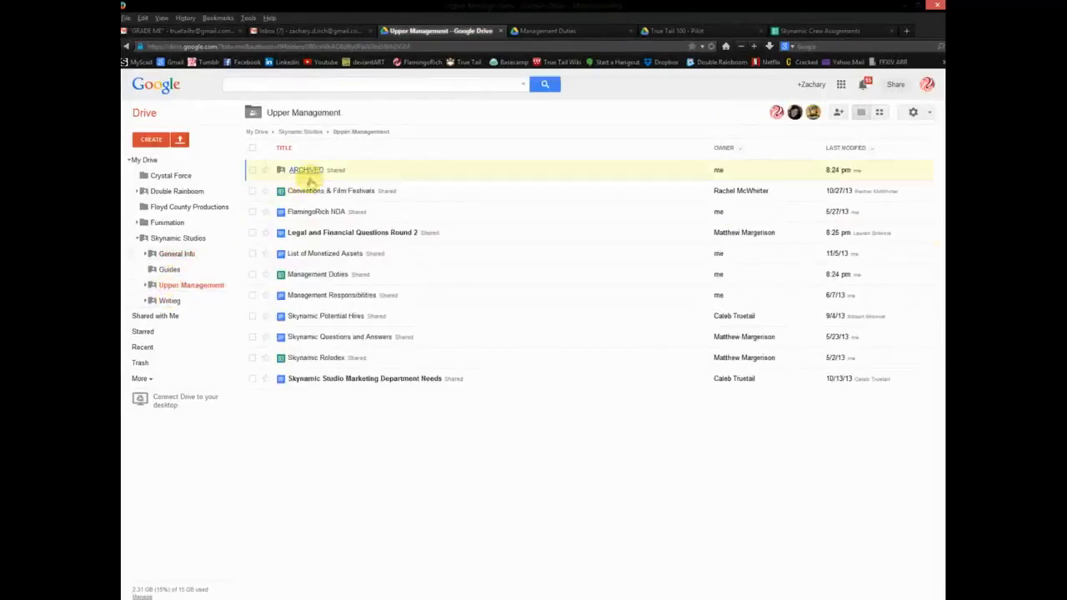
left_click(336, 190)
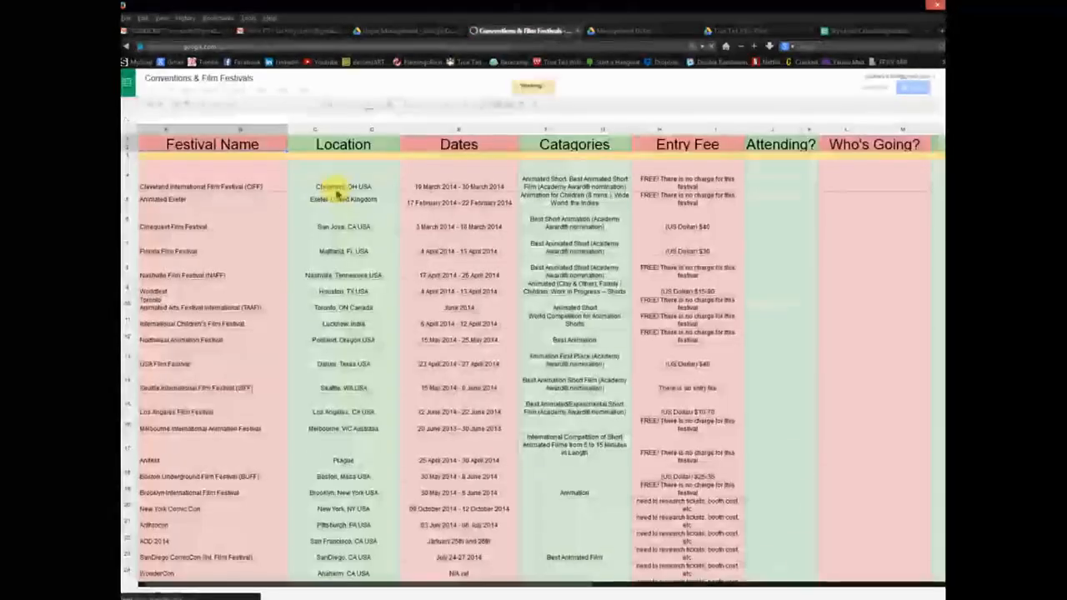
left_click(495, 251)
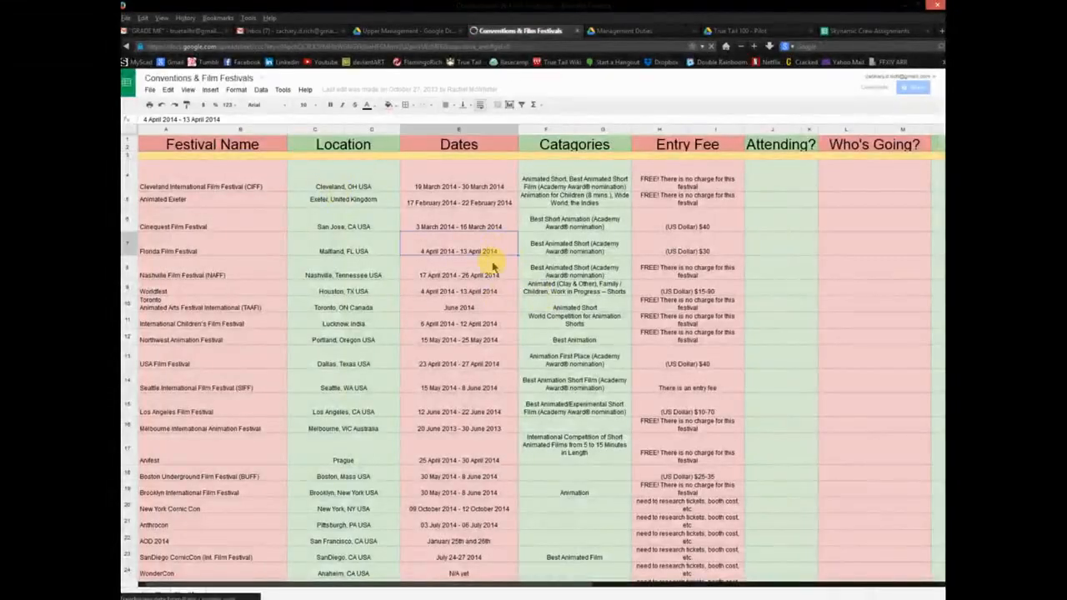
scroll(450, 325, "down", 15)
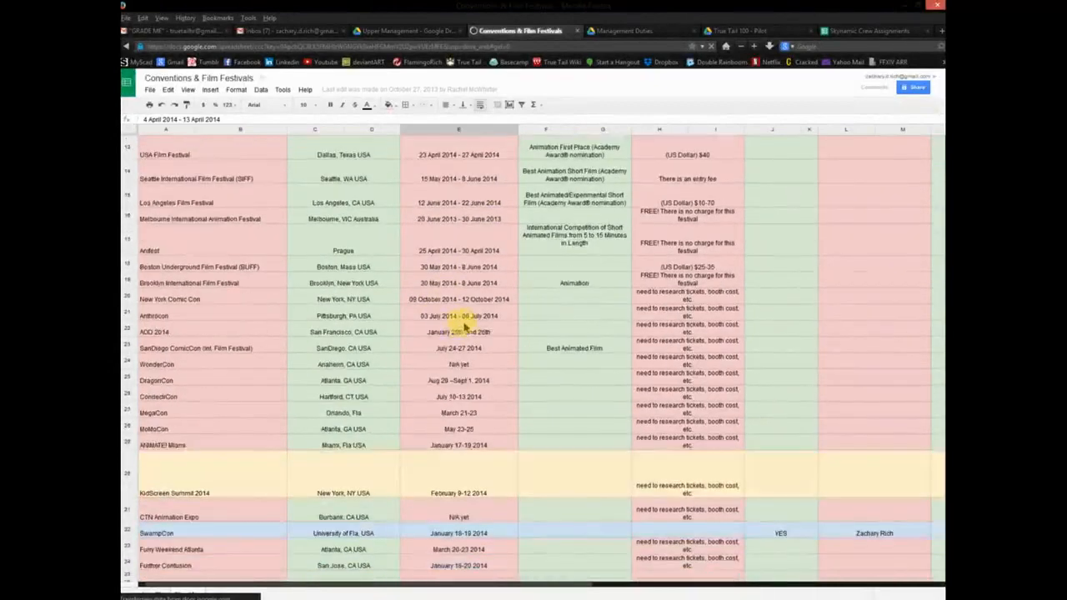
scroll(464, 326, "up", 15)
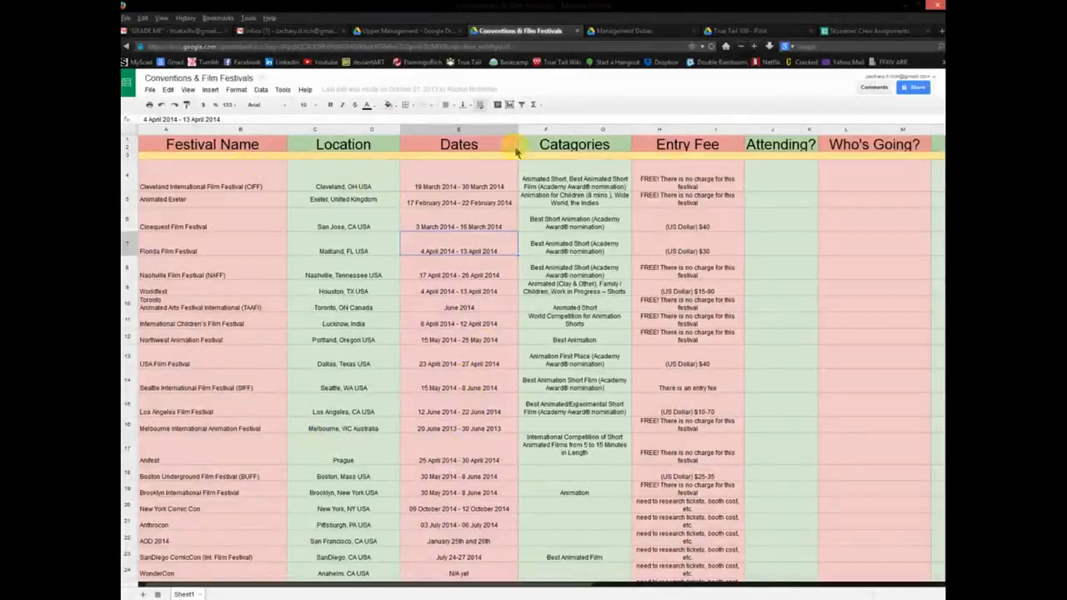
left_click(576, 31)
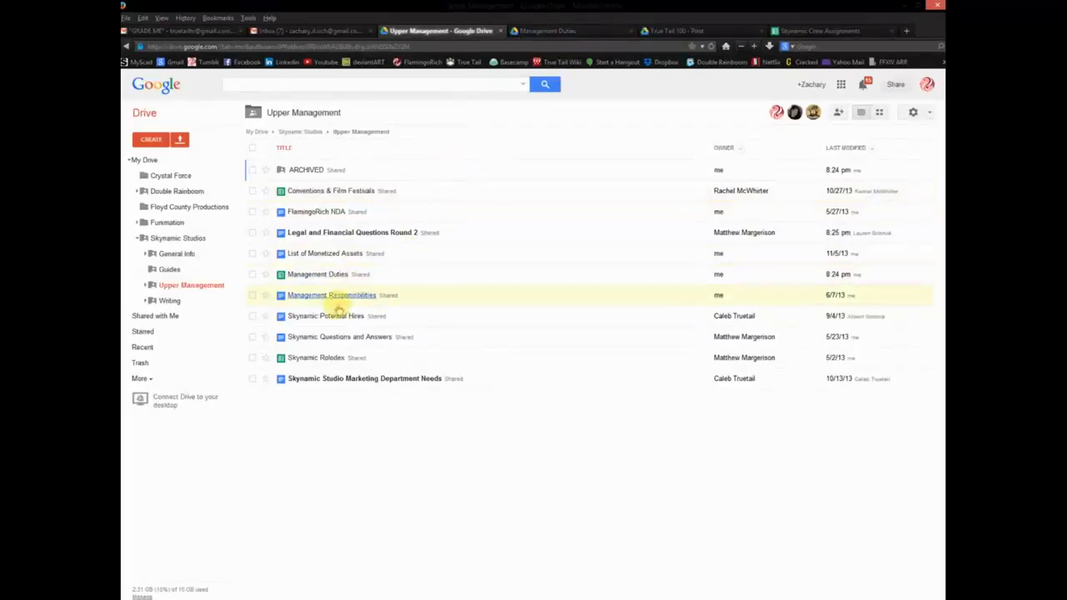
View the Skynamic Rolodex spreadsheet, close it, and return to Management Duties with its title cell deselected.
left_click(308, 359)
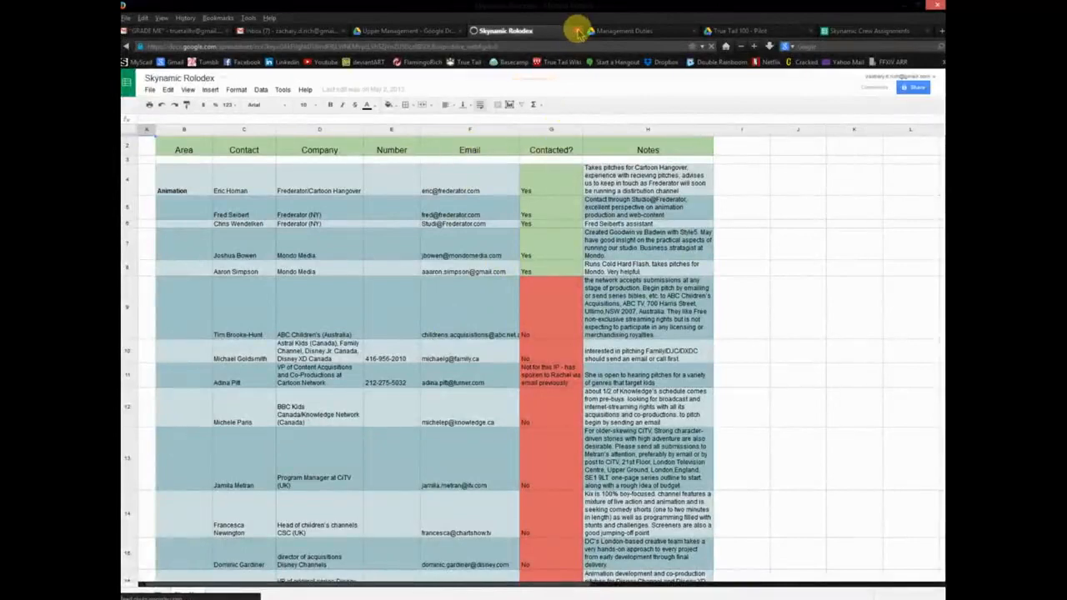
left_click(578, 30)
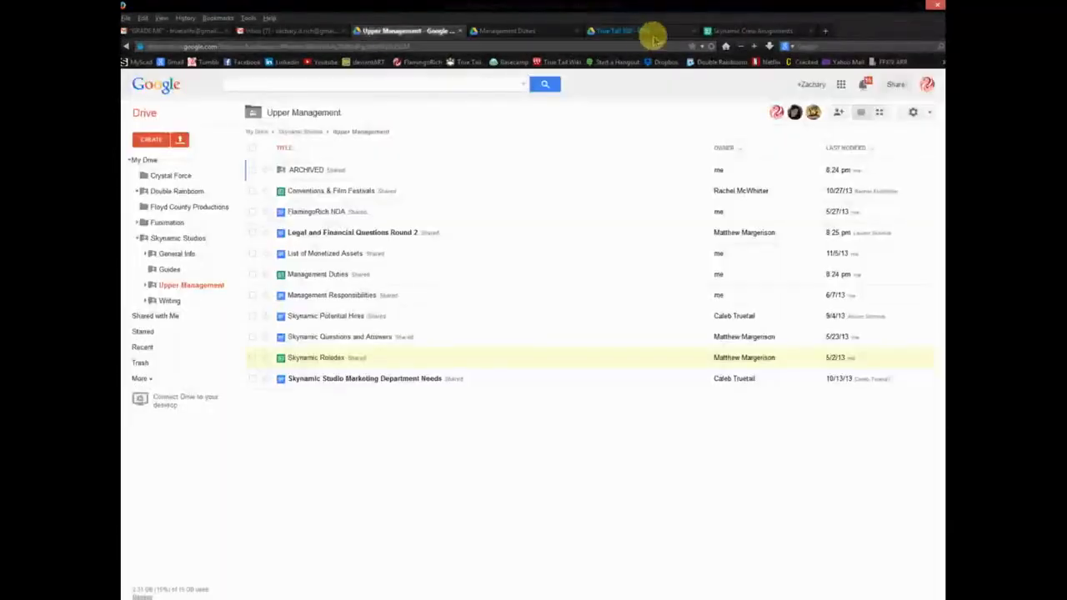
left_click(597, 36)
left_click(531, 30)
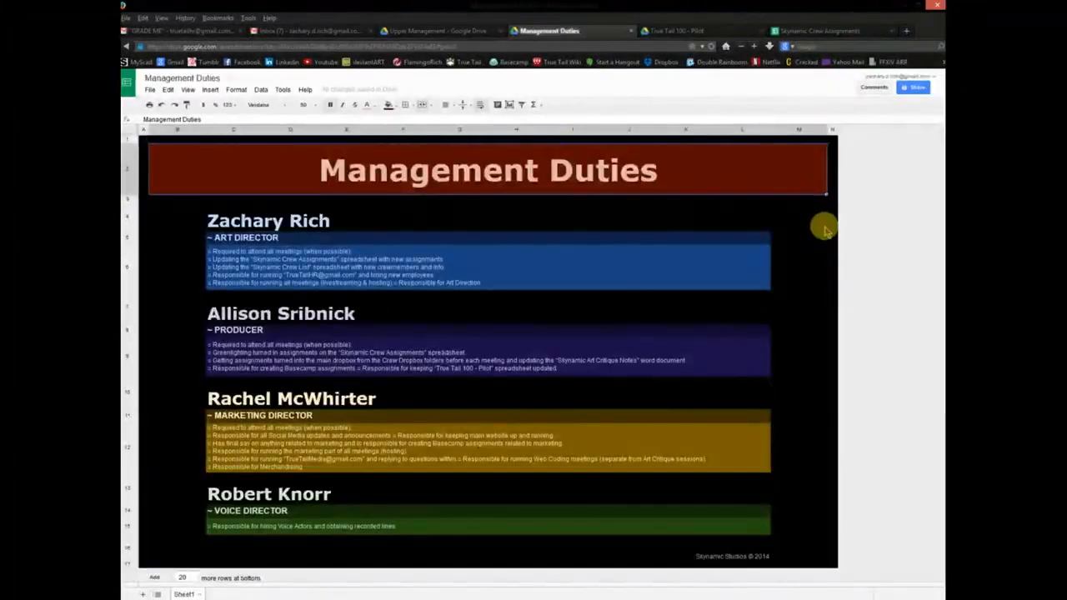
left_click(832, 142)
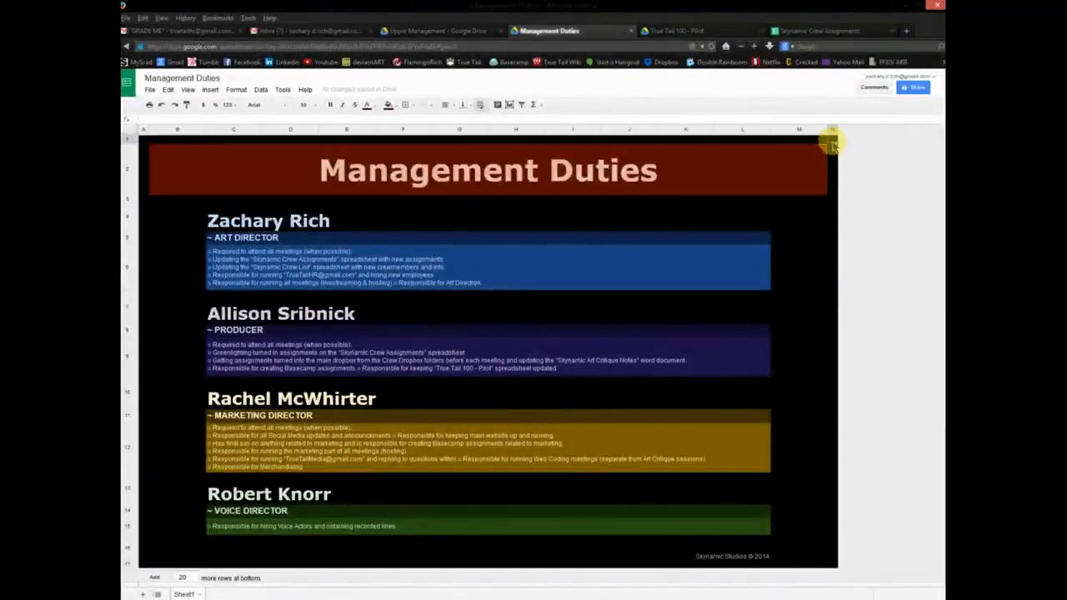
Open Animation_Studio_Research from My Drive and look across its Career Studio Research columns.
left_click(424, 33)
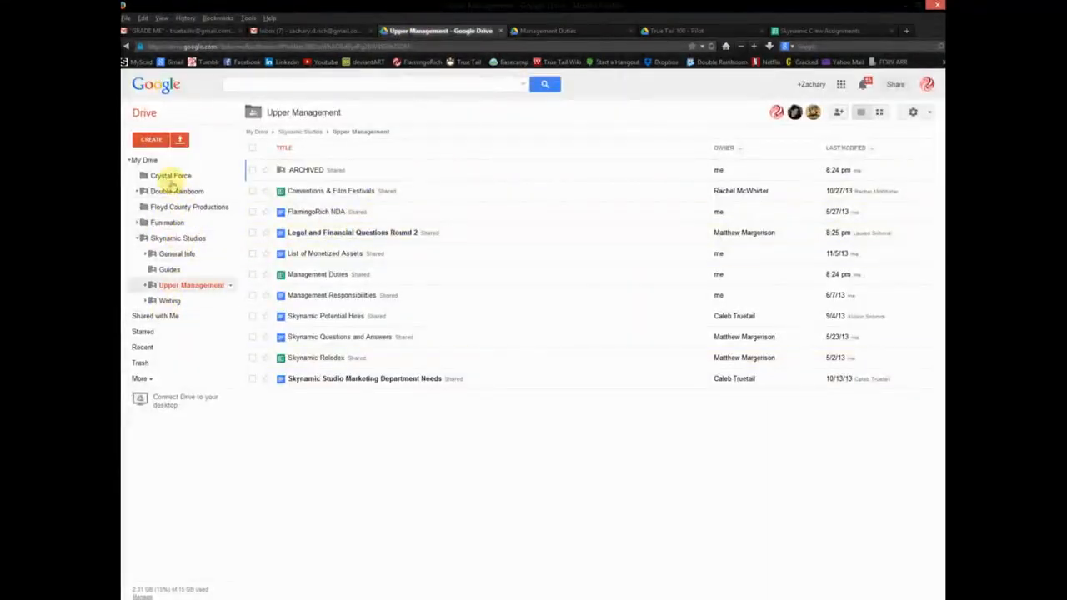
left_click(152, 159)
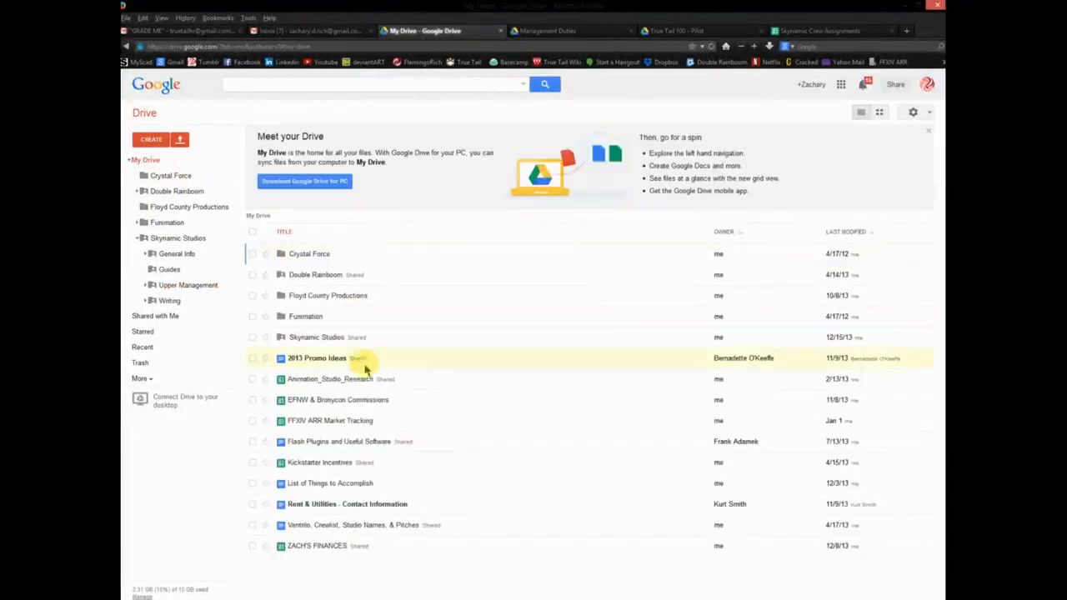
left_click(333, 381)
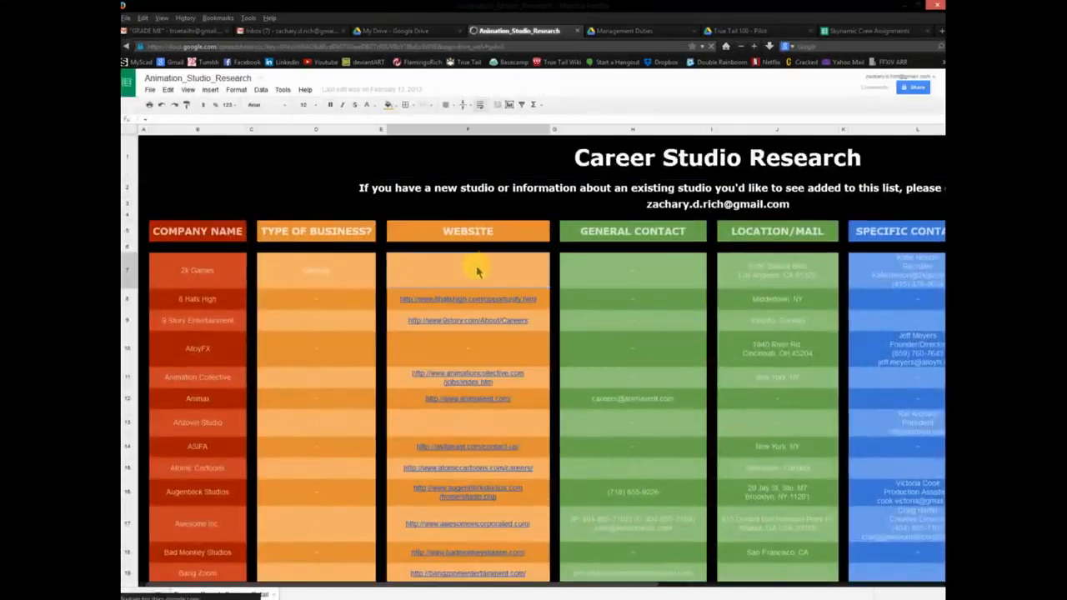
scroll(478, 271, "right", 5)
scroll(478, 271, "left", 5)
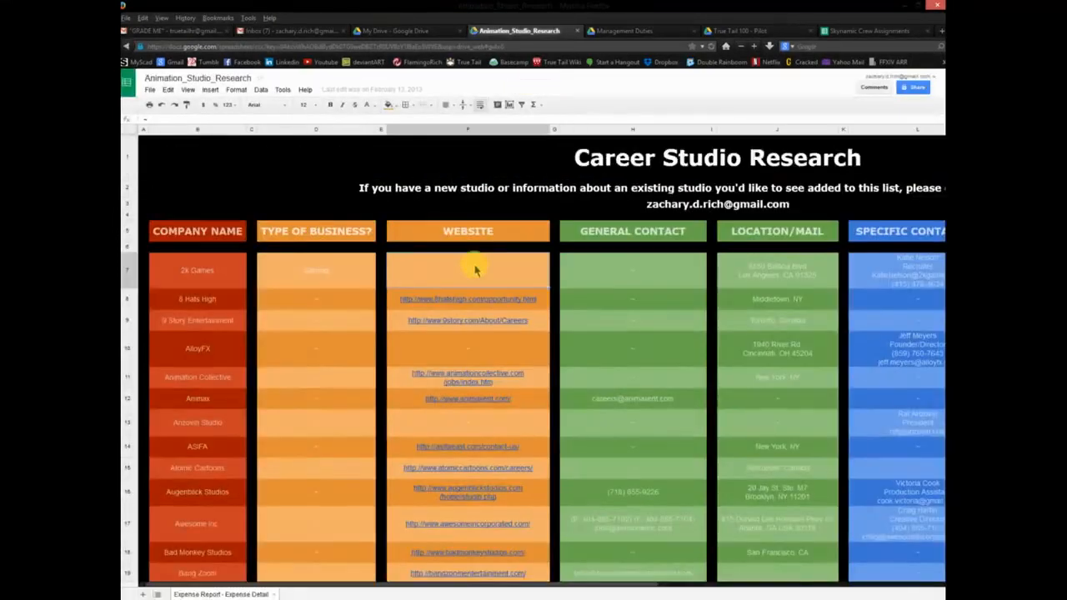
Open the sharing settings of Skynamic Rolodex in the Upper Management folder of Drive.
left_click(406, 31)
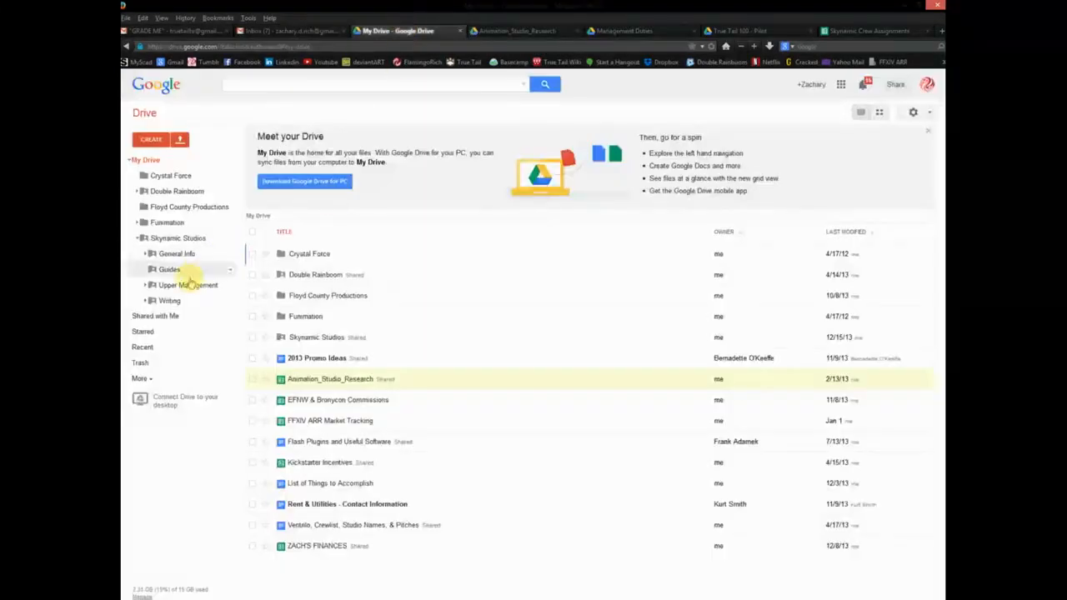
left_click(171, 300)
left_click(176, 285)
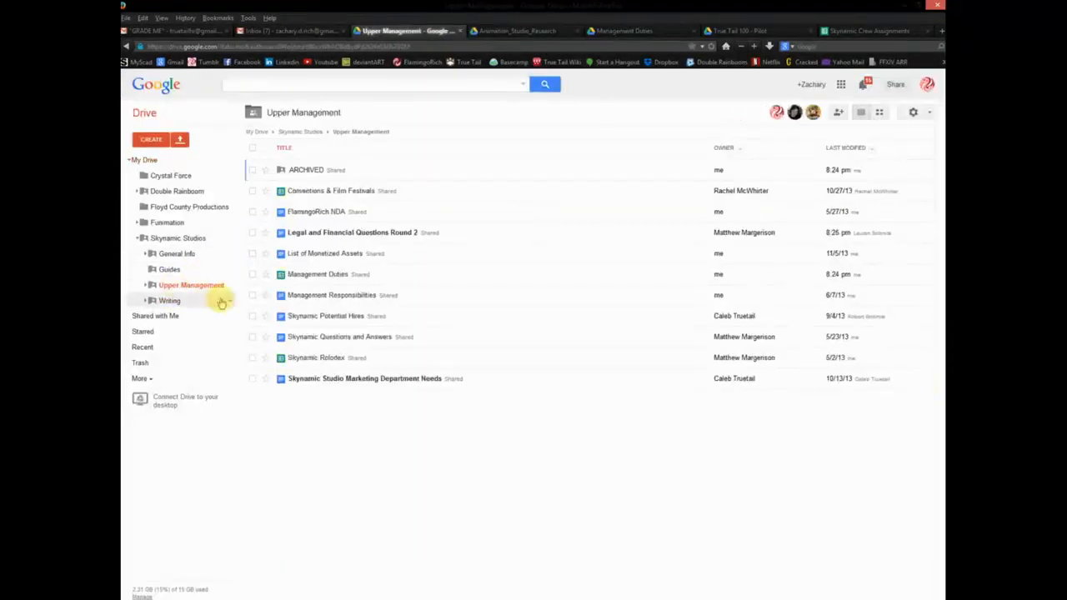
left_click(253, 358)
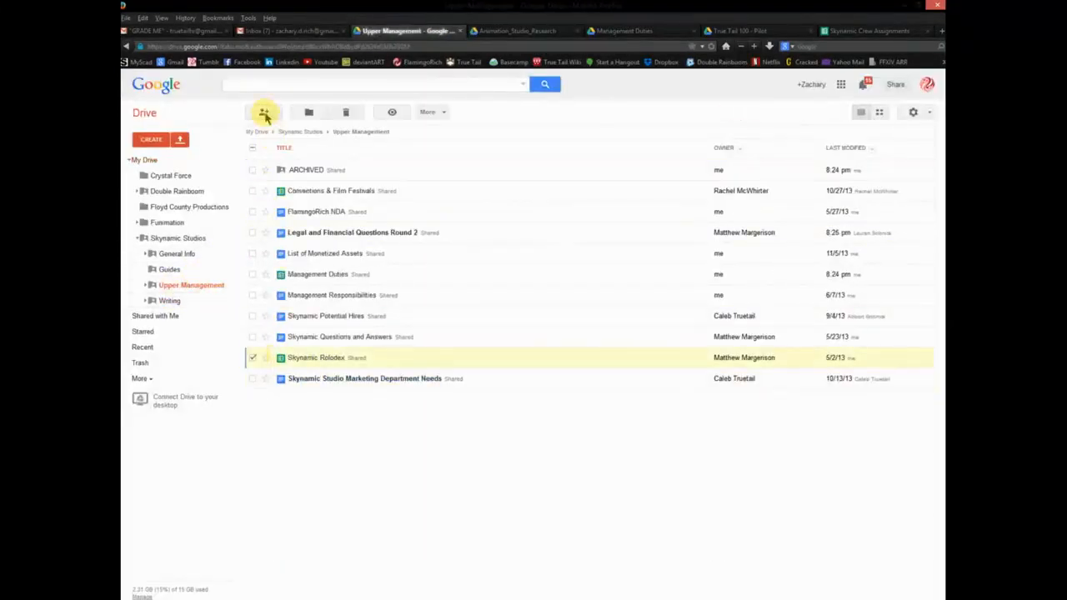
left_click(264, 114)
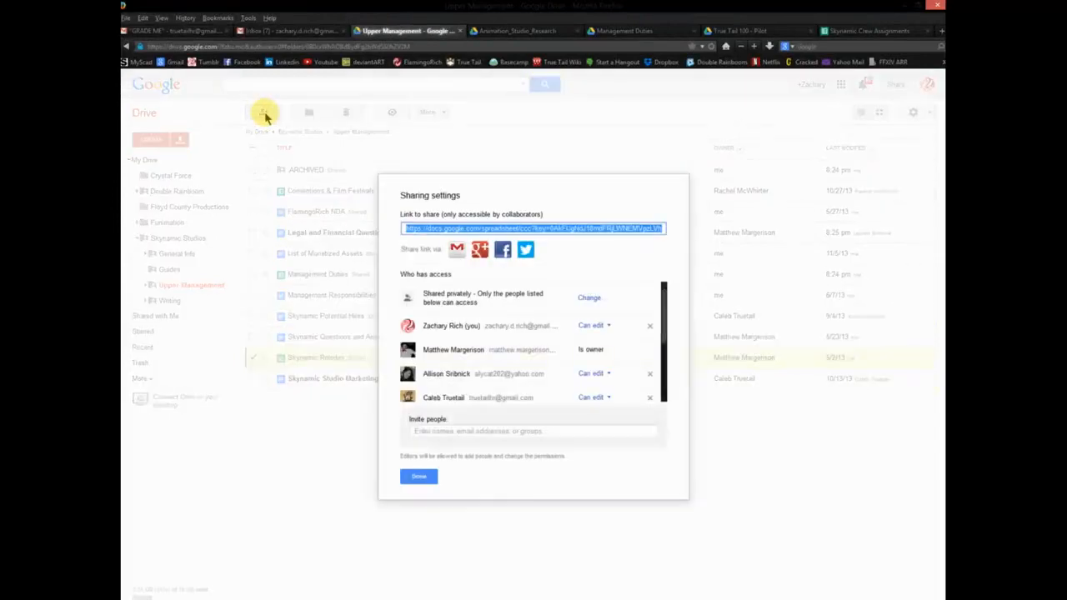
Invite the contact to Skynamic Rolodex using the suggested name and e-mail with Can edit access, and save the sharing settings.
left_click(492, 429)
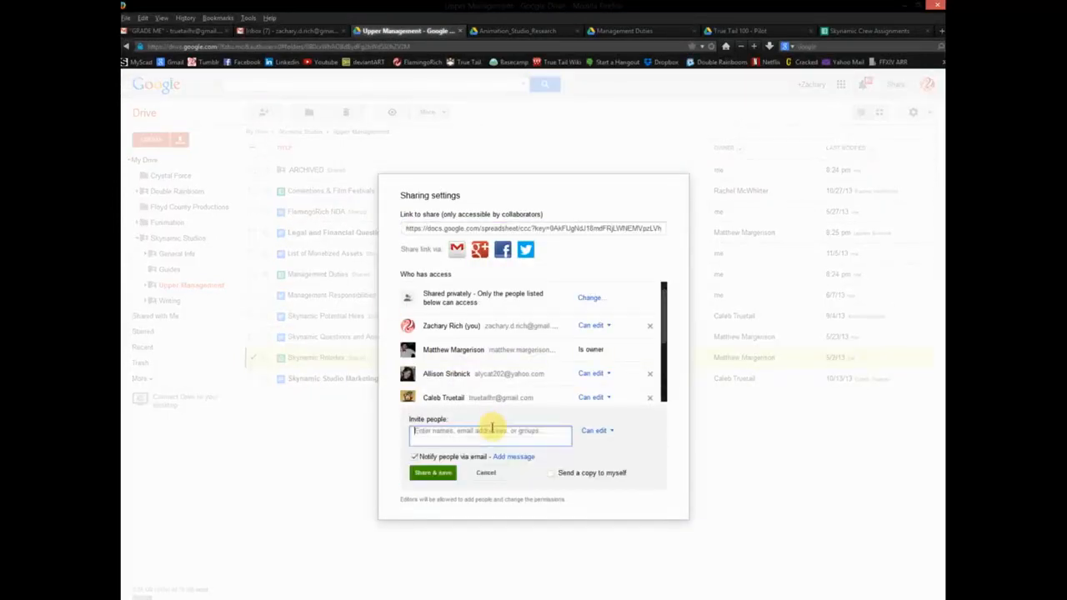
type("ALLIS")
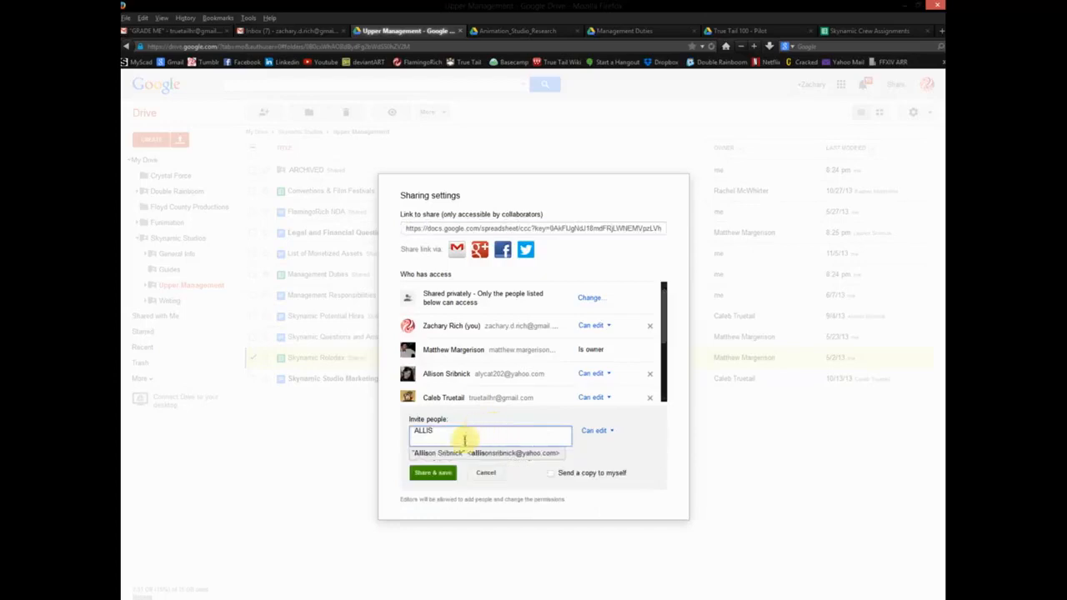
left_click(464, 454)
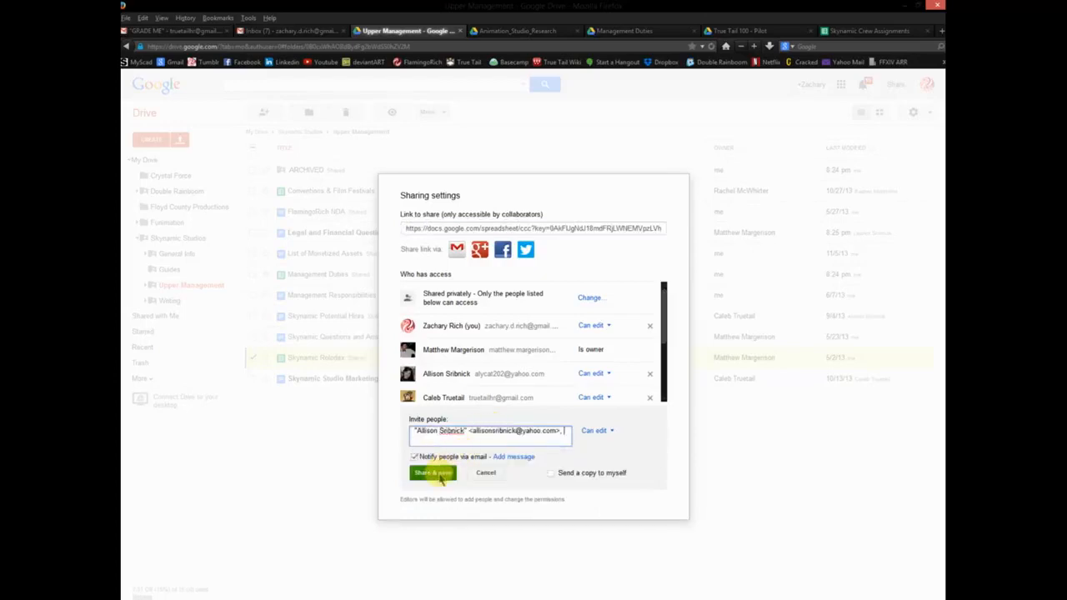
left_click(434, 473)
left_click(420, 477)
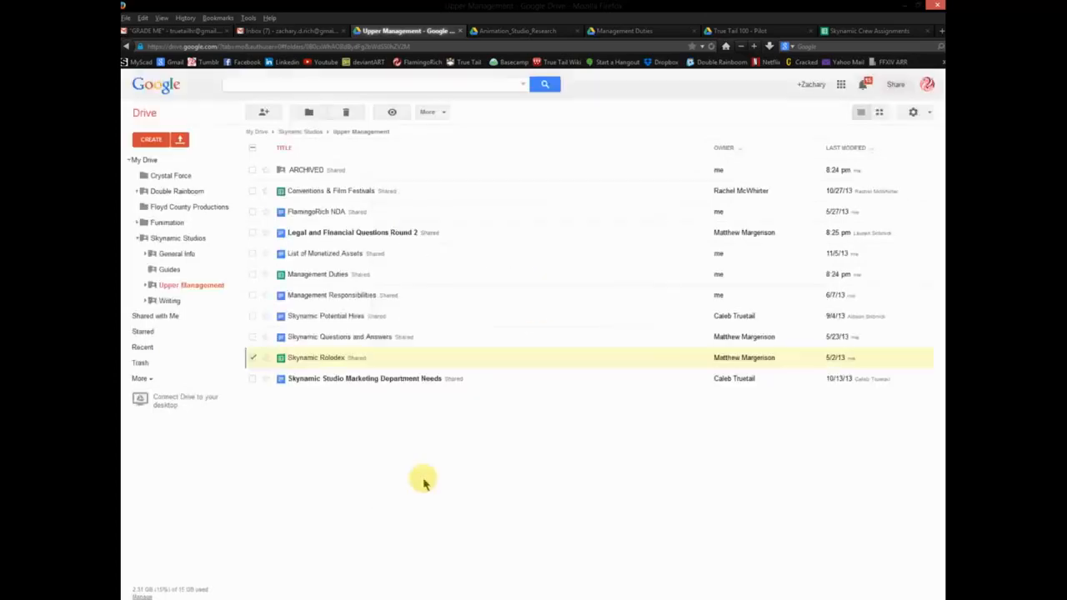
Return to Animation_Studio_Research and look across its columns and down its studio rows, ending at the column headers.
left_click(515, 30)
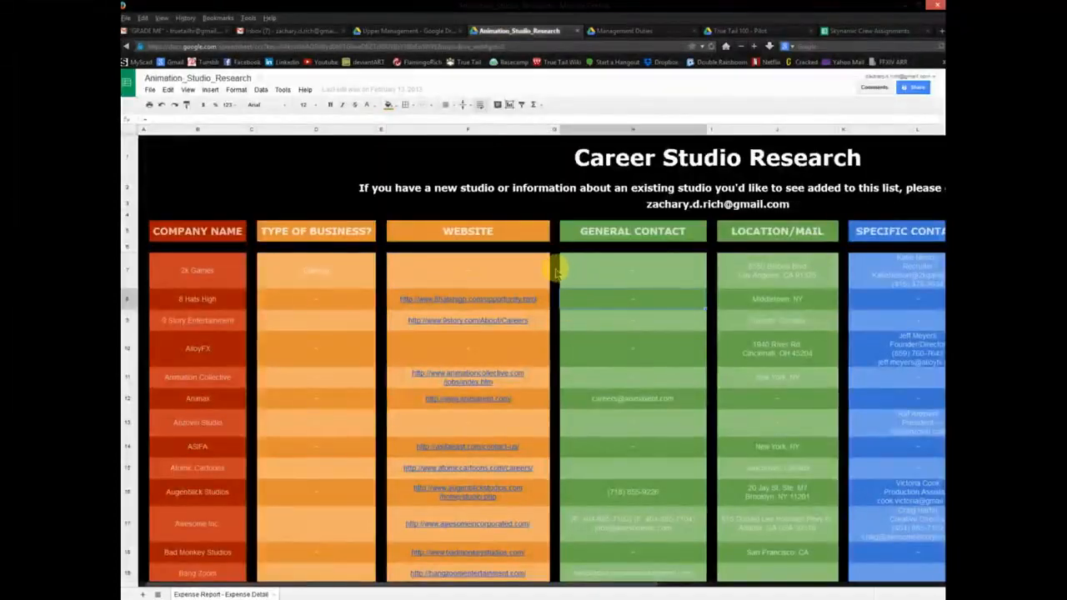
scroll(556, 269, "right", 5)
scroll(552, 269, "left", 5)
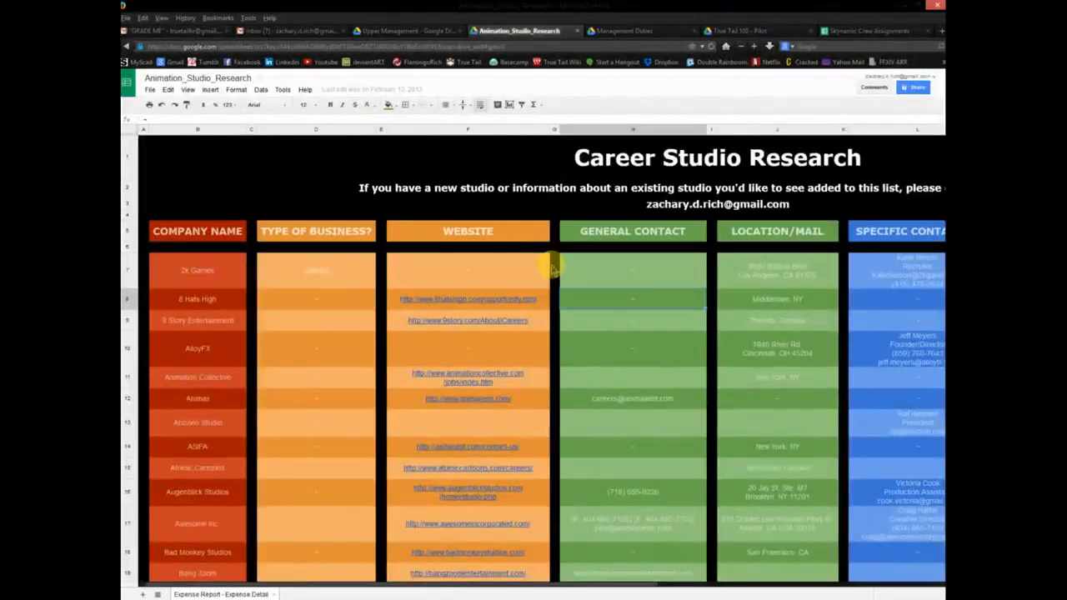
scroll(550, 268, "right", 5)
scroll(546, 261, "left", 5)
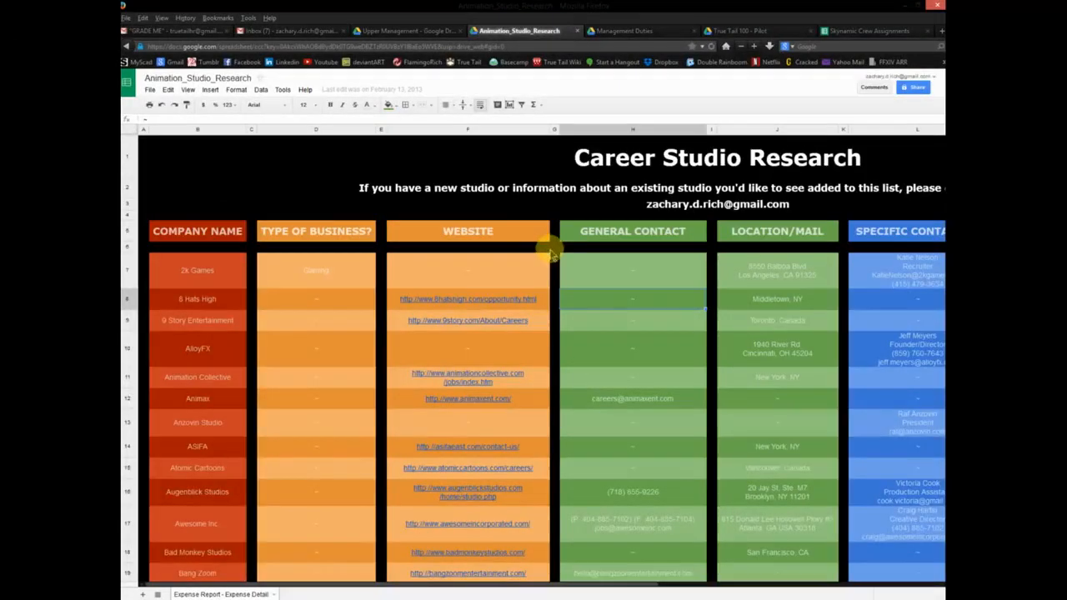
scroll(222, 329, "down", 3)
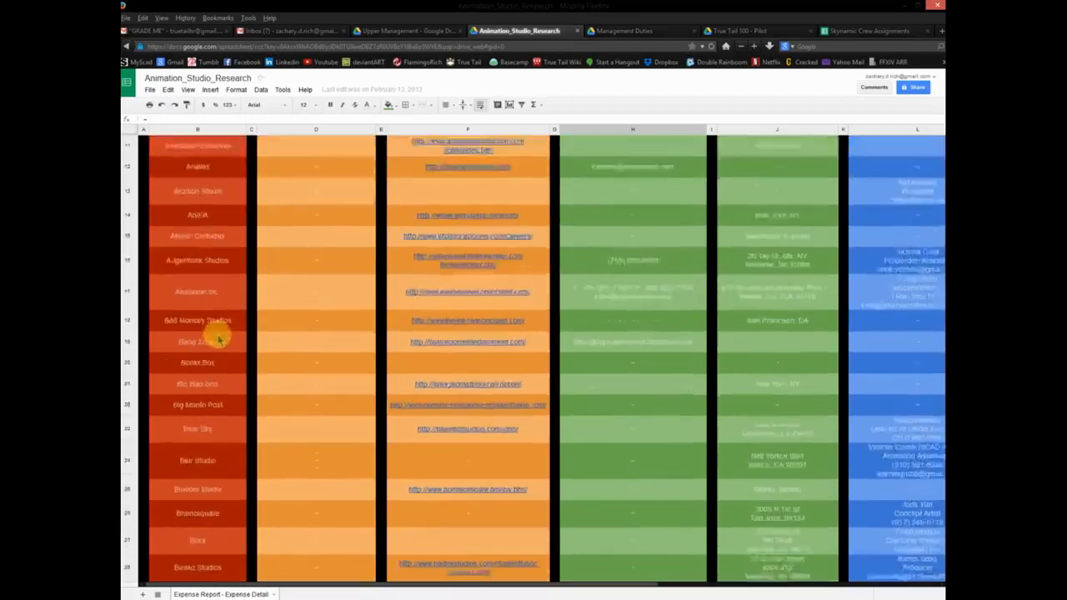
scroll(219, 340, "down", 10)
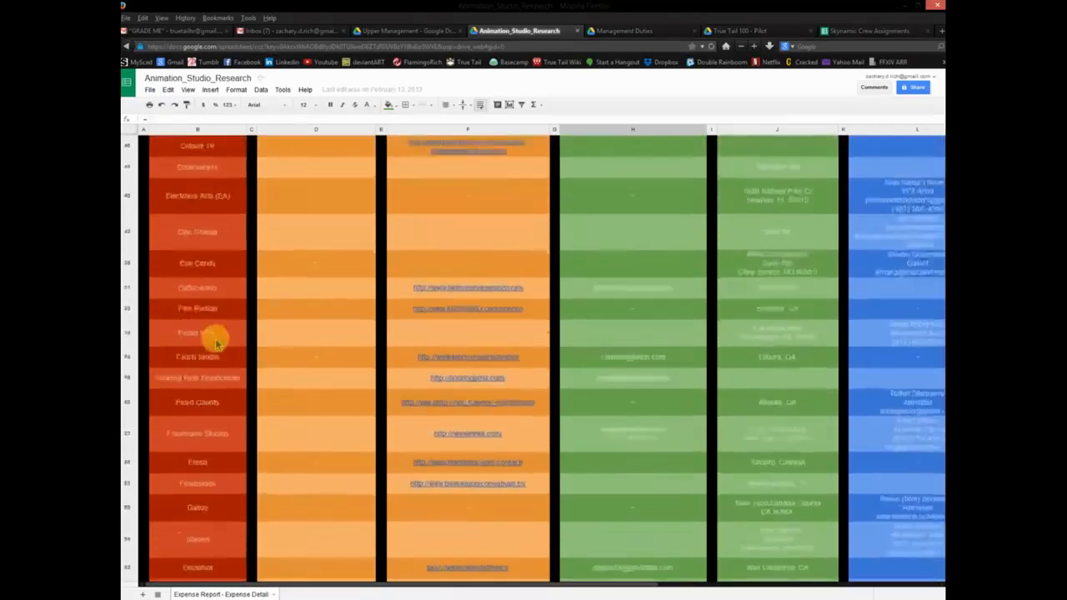
scroll(215, 340, "down", 12)
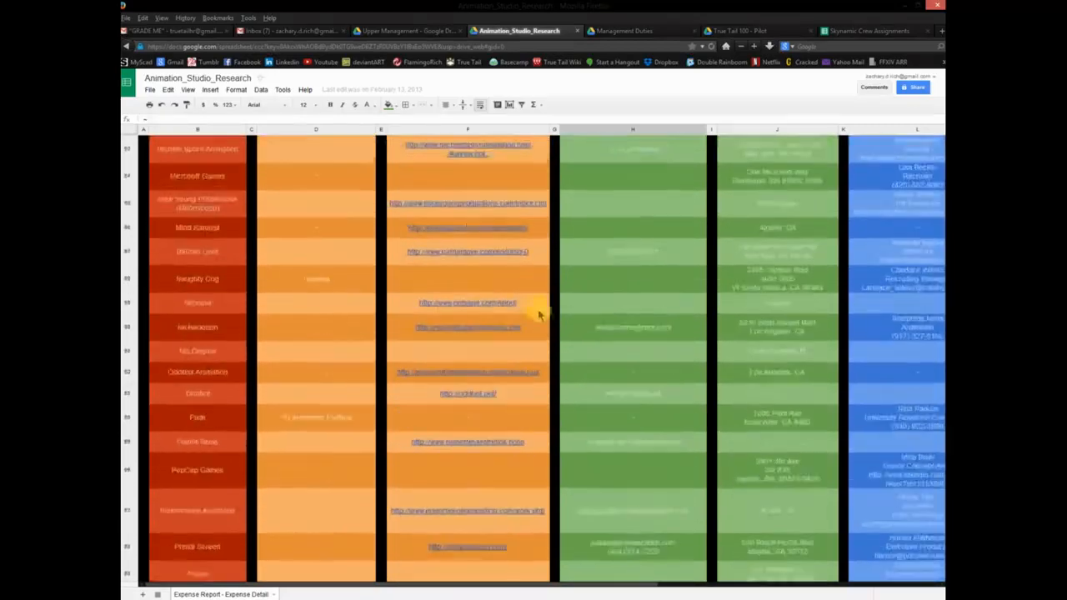
scroll(539, 315, "up", 20)
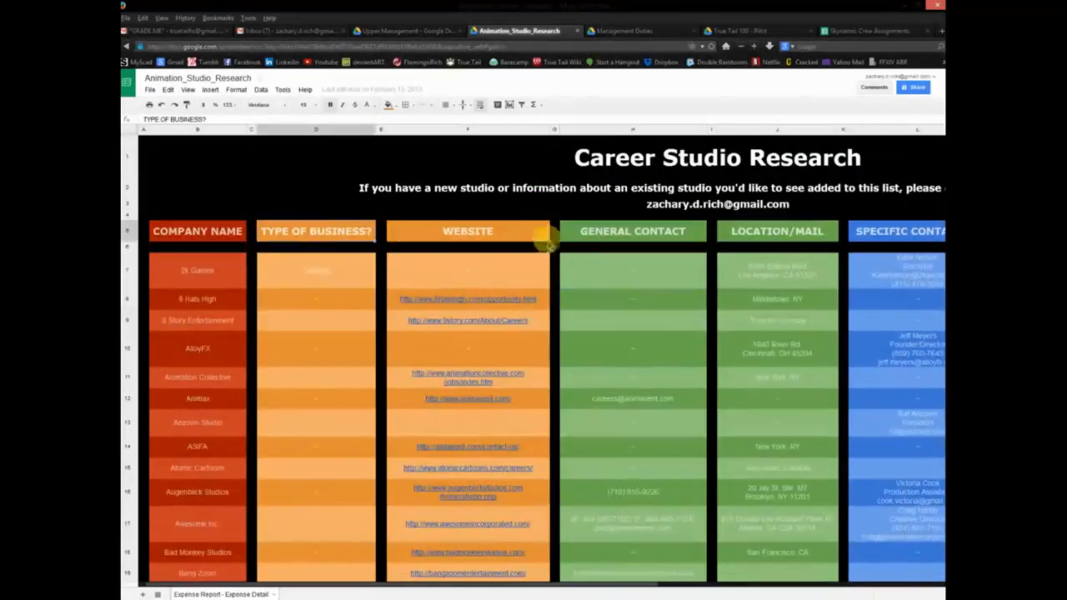
Examine the GENERAL CONTACT, LOCATION/MAIL and SPECIFIC CONTACT 01 to 03 column headers of the Career Studio Research sheet.
left_click(642, 236)
left_click(796, 234)
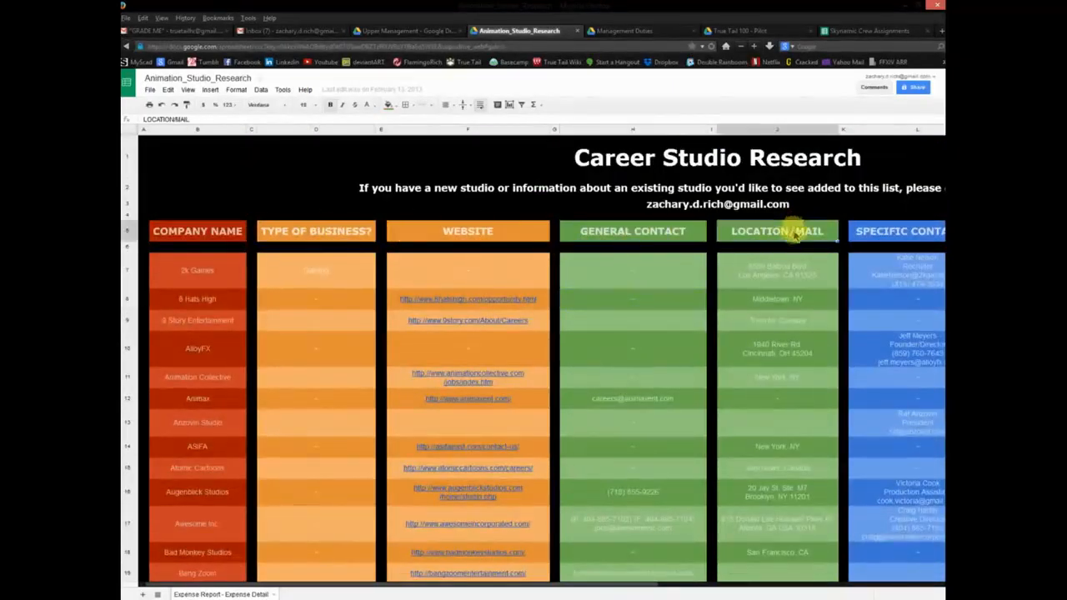
scroll(785, 239, "right", 5)
left_click(552, 232)
left_click(722, 233)
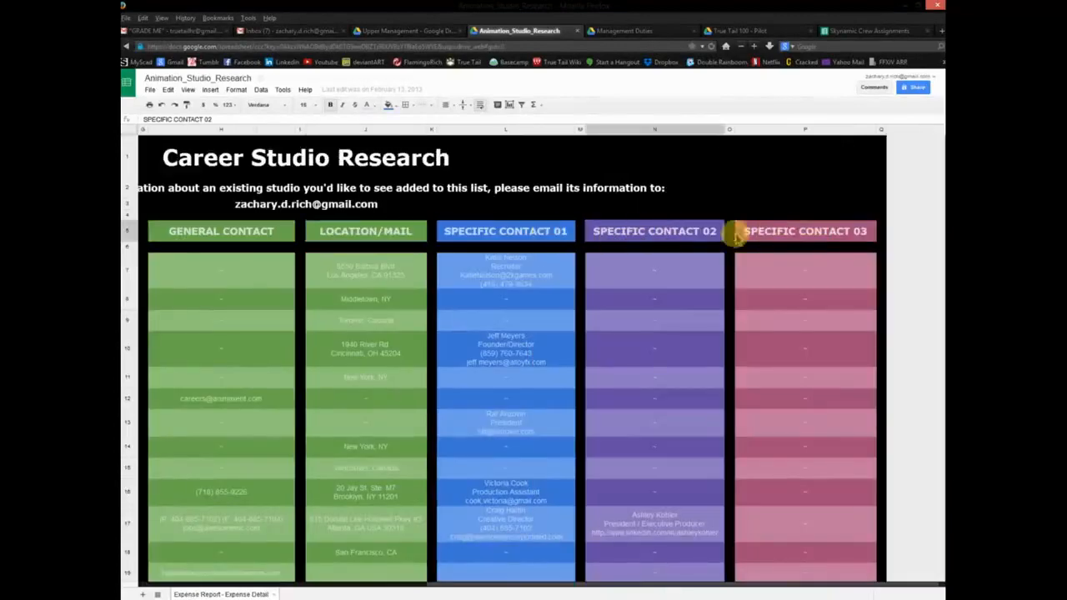
left_click(807, 242)
scroll(788, 241, "left", 5)
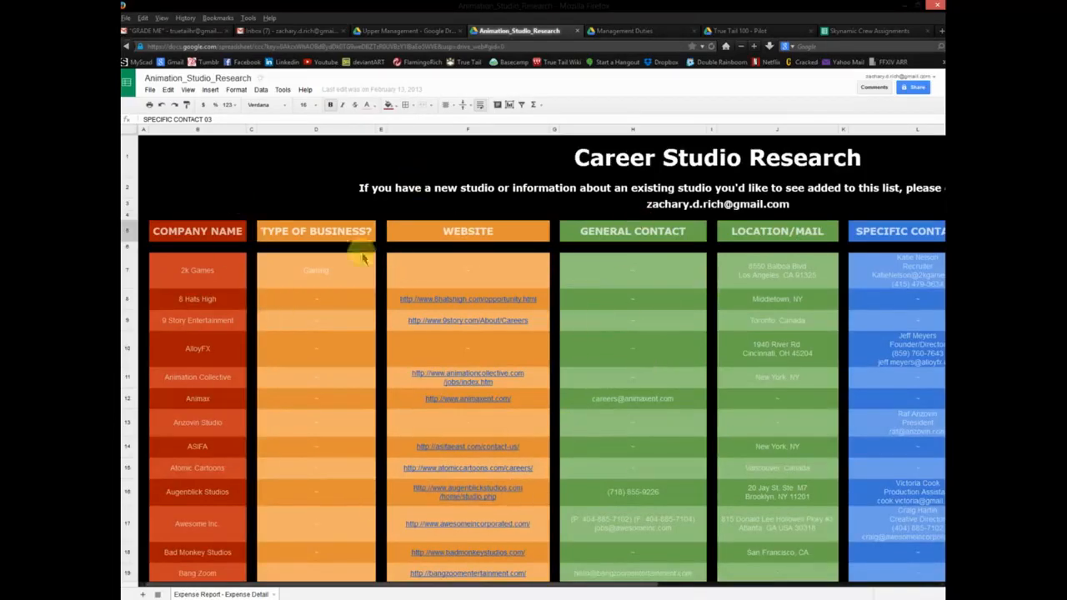
Review the company rows of Career Studio Research from the first studio down to the USEFUL SITES section.
scroll(239, 324, "down", 5)
scroll(231, 409, "down", 10)
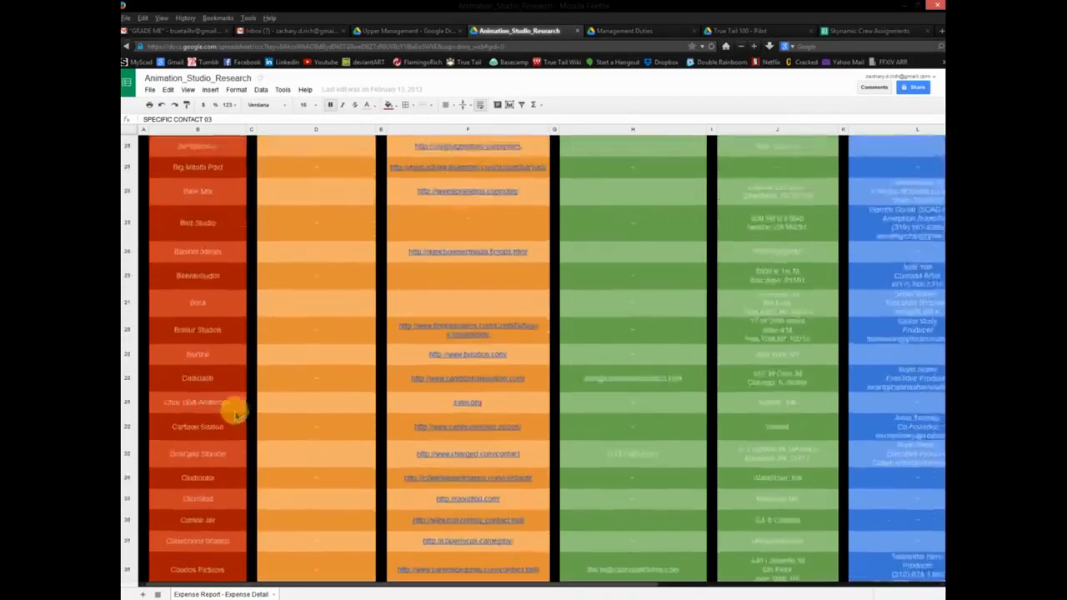
scroll(229, 421, "down", 10)
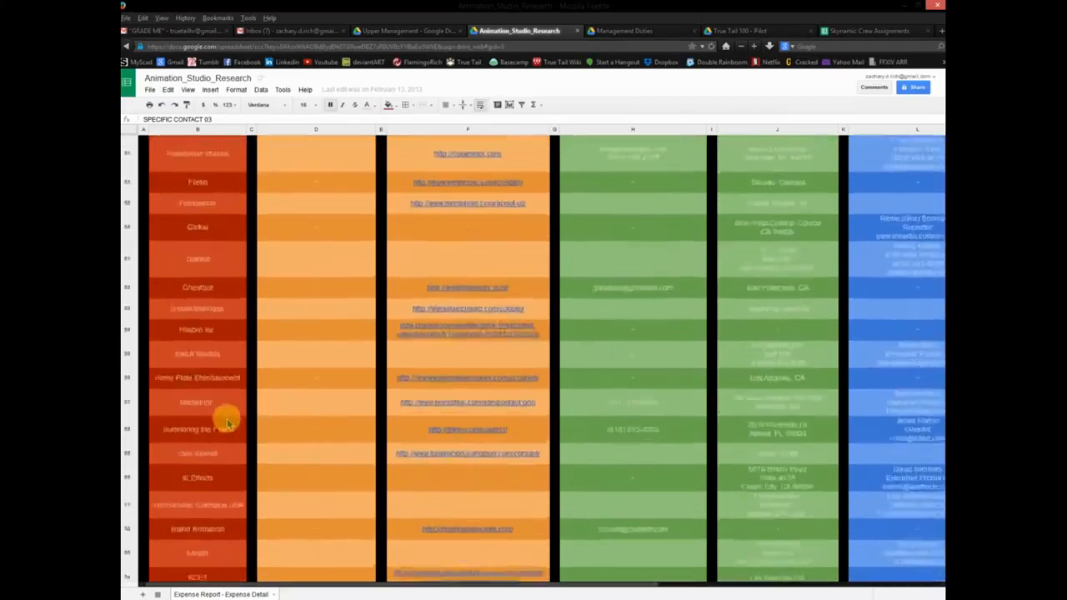
scroll(227, 424, "down", 10)
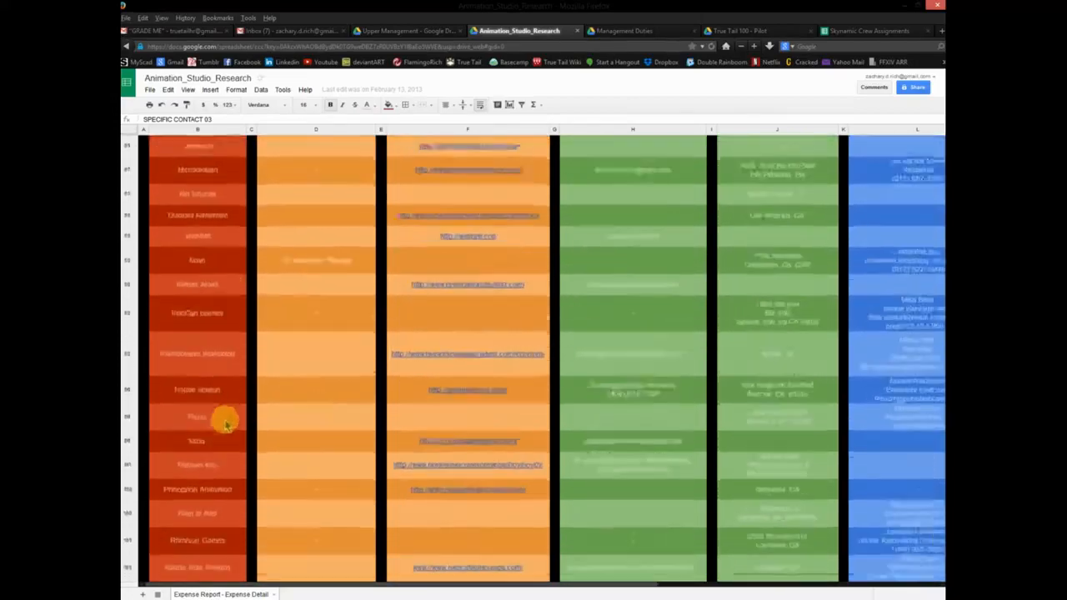
scroll(223, 428, "down", 6)
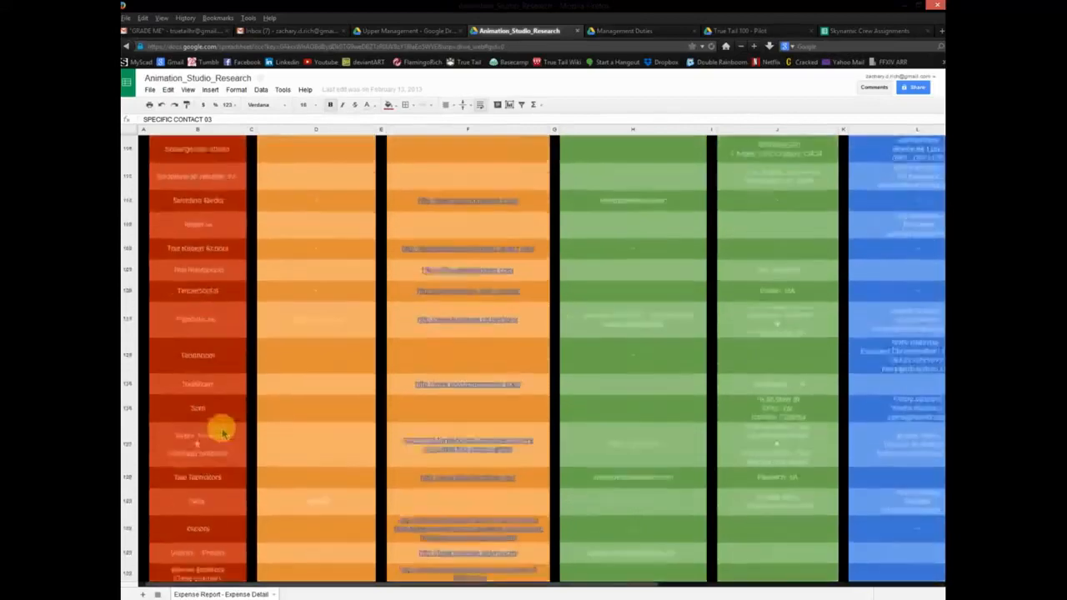
scroll(250, 413, "down", 5)
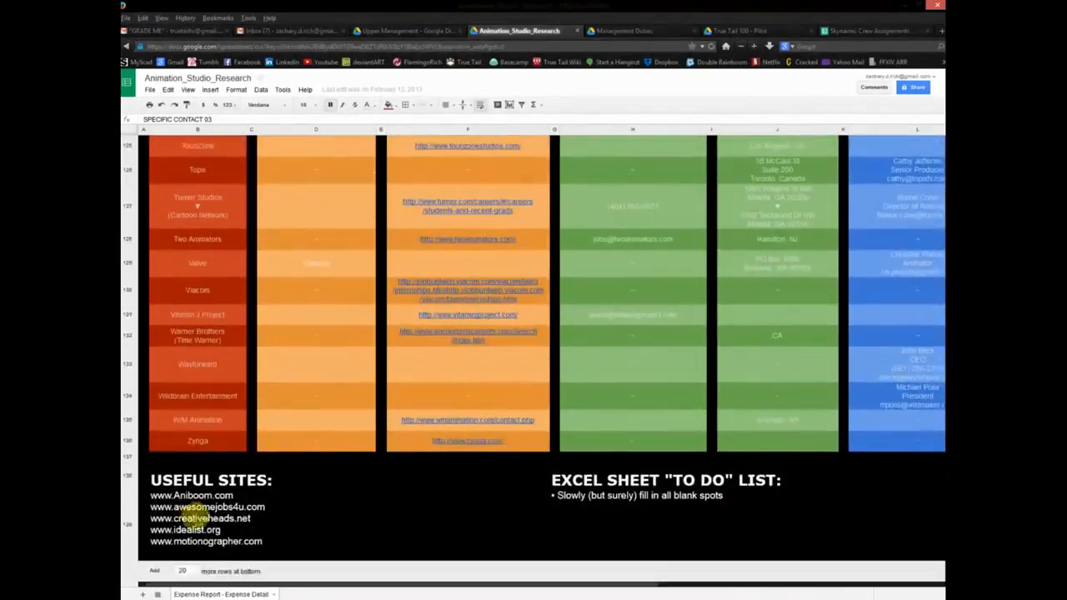
Examine the USEFUL SITES and EXCEL SHEET "TO DO" LIST entries below the studio rows, and return to the sheet's title.
left_click(209, 471)
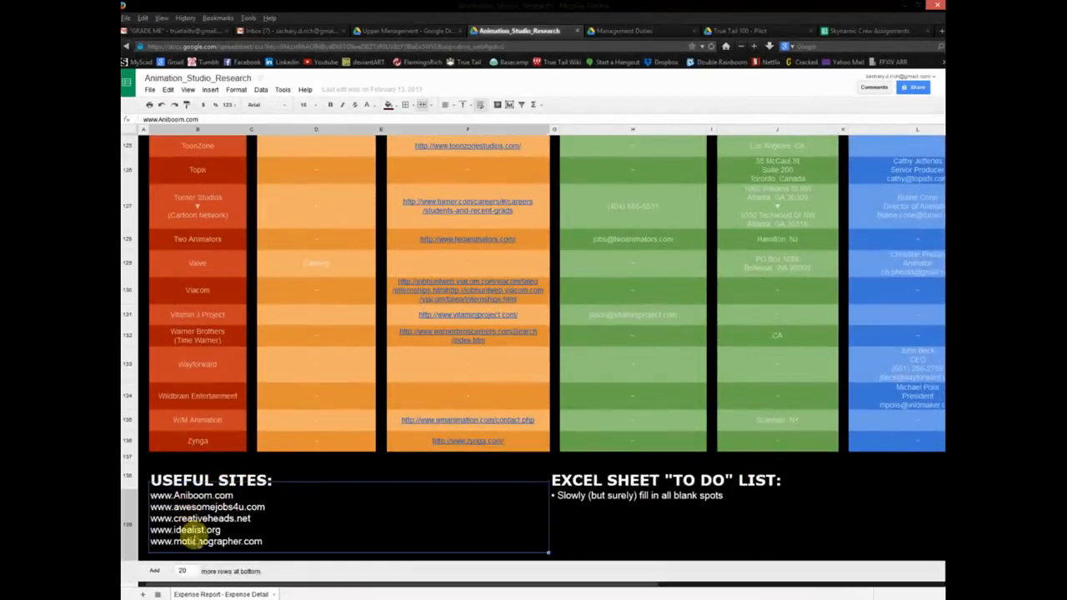
left_click(631, 473)
left_click(631, 515)
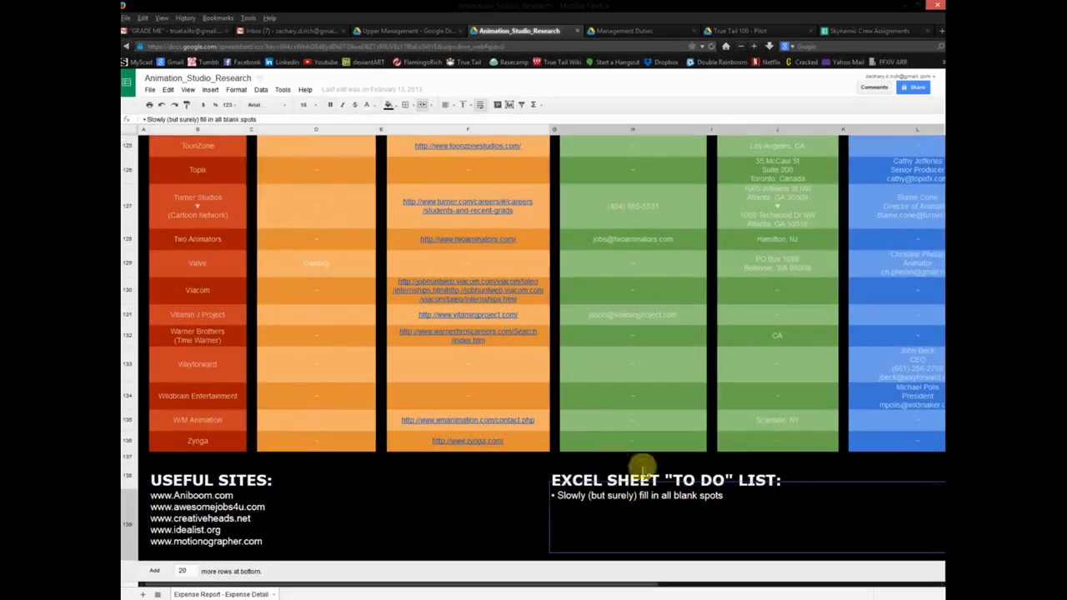
left_click(642, 393)
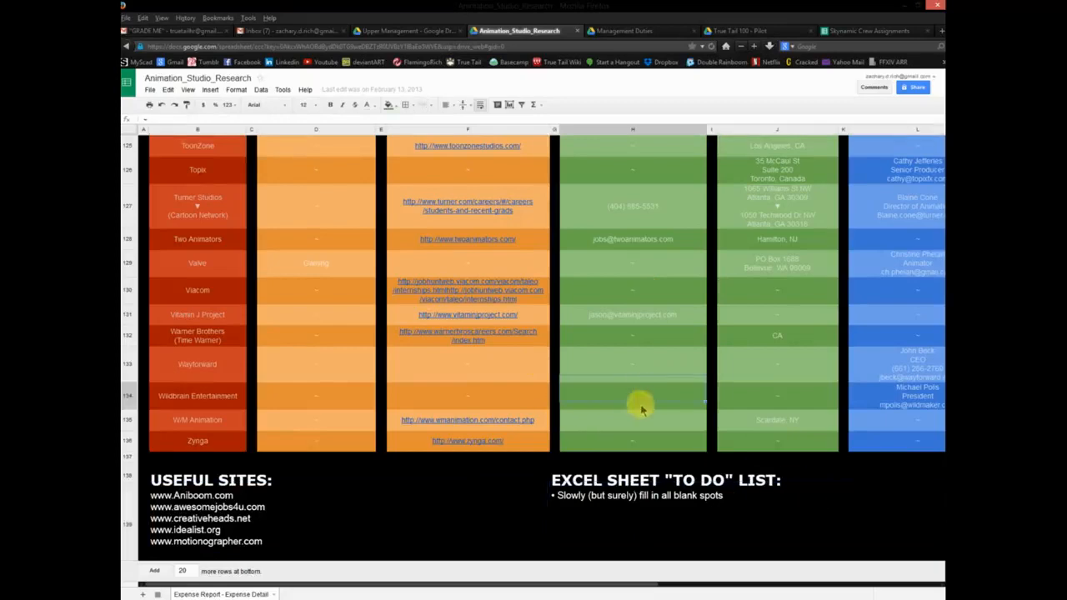
scroll(643, 394, "up", 10)
scroll(636, 413, "up", 20)
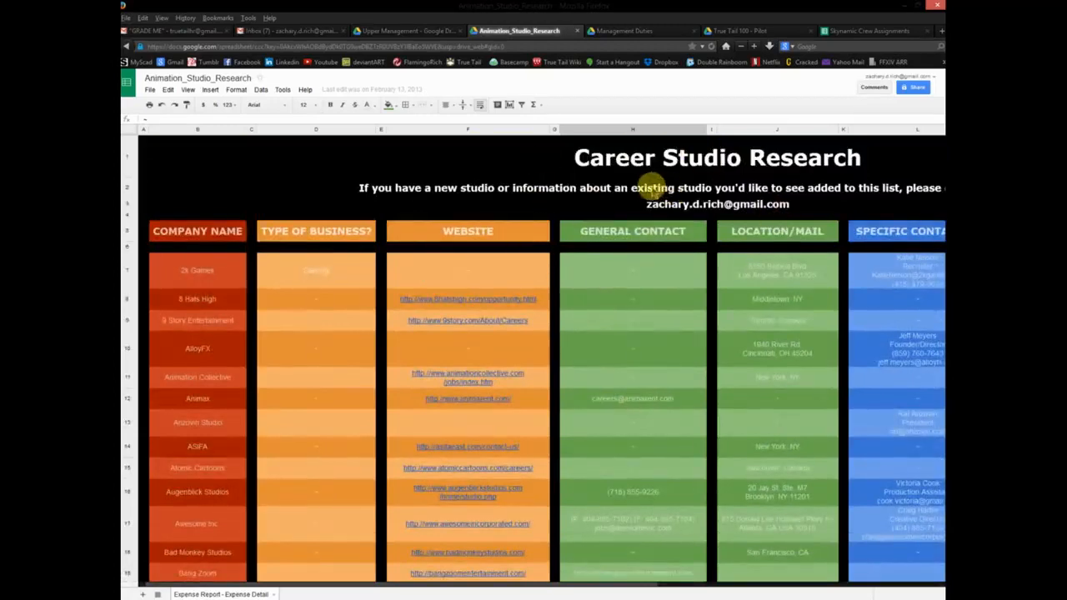
Start a sharing invitation for Animation_Studio_Research with the contact's first name and set the permission to Can comment.
left_click(150, 90)
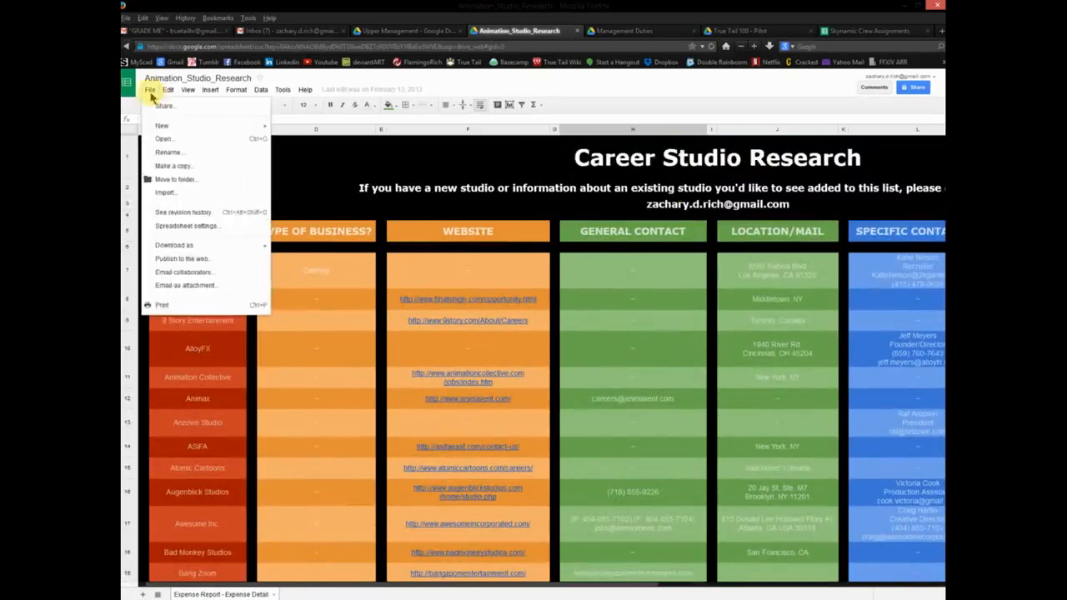
left_click(160, 106)
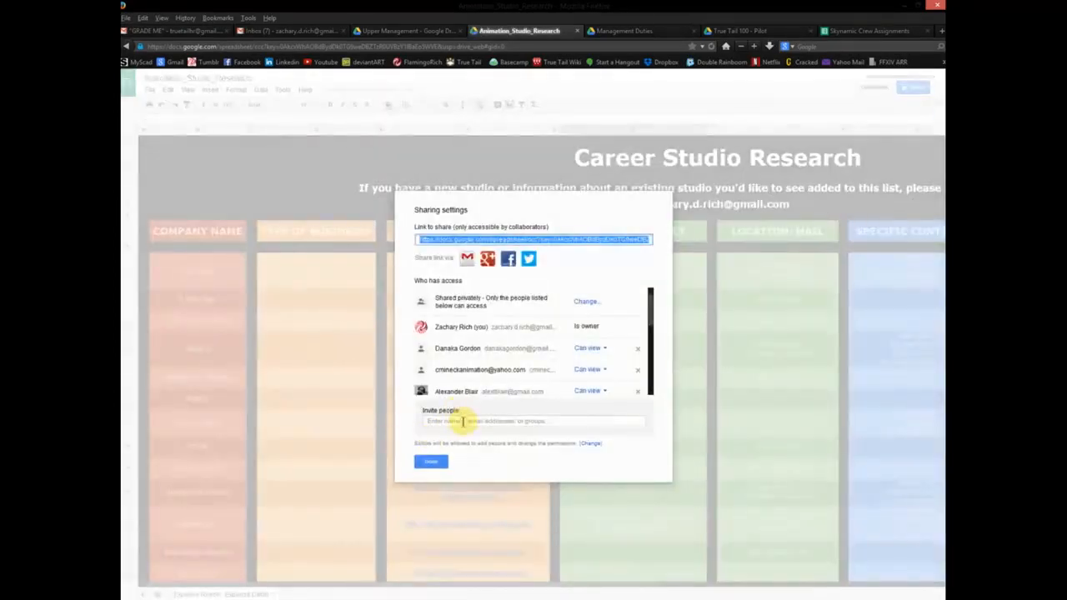
left_click(464, 424)
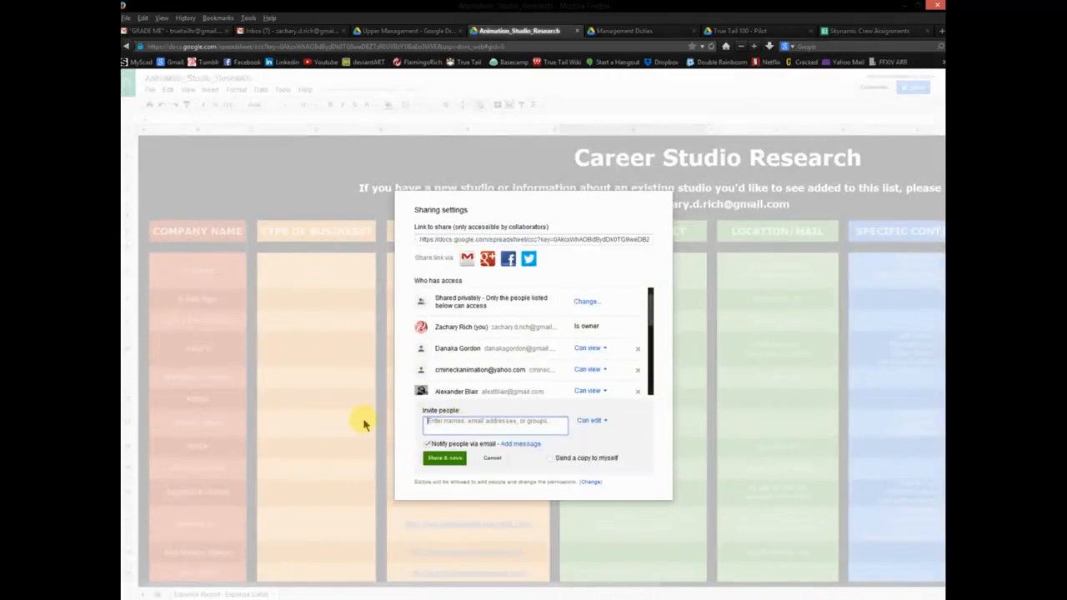
type("ALLISON")
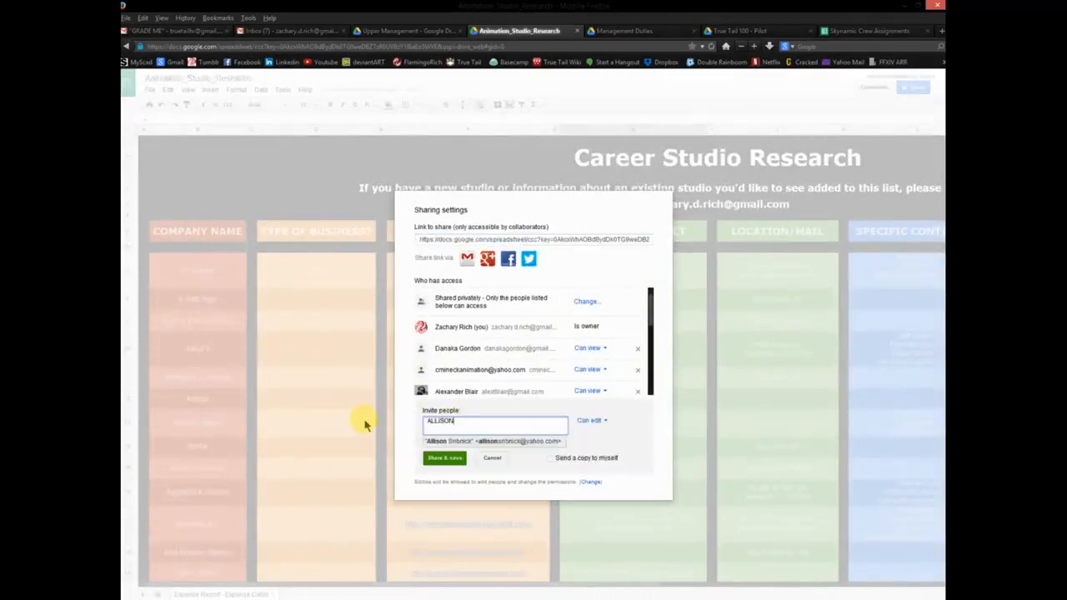
left_click(594, 423)
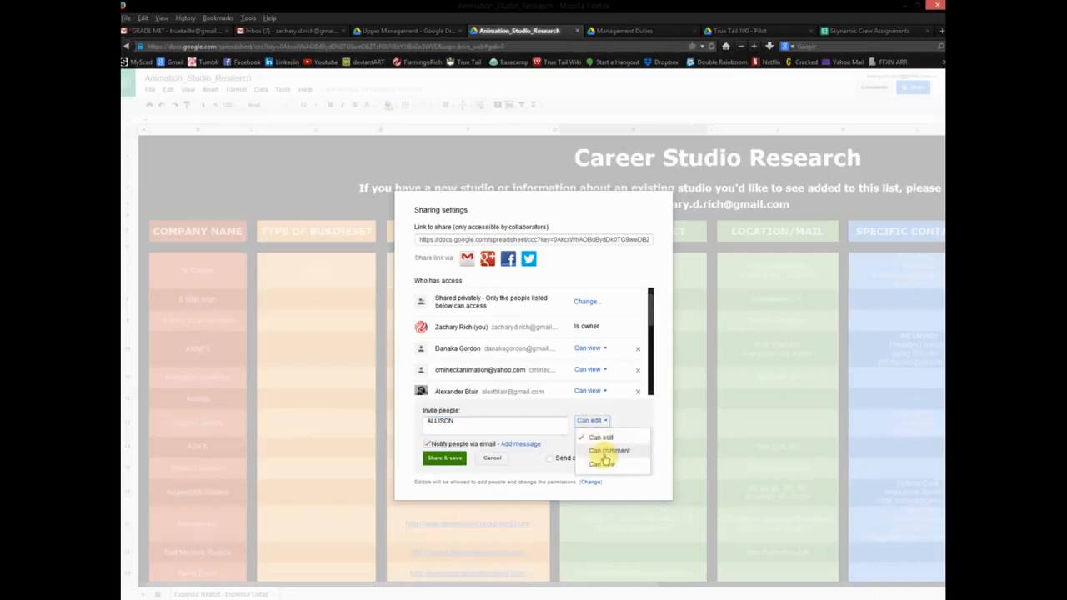
left_click(607, 451)
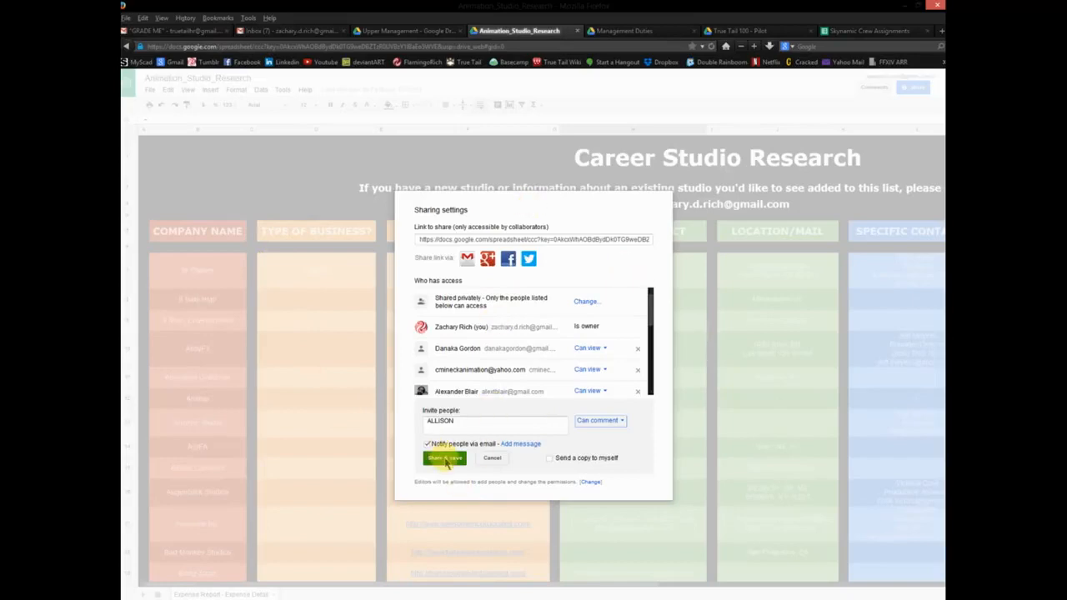
Complete the invitation with the contact's suggested e-mail address, share Animation_Studio_Research with them, and close the spreadsheet.
left_click(463, 424)
key("BackSpace")
key("BackSpace")
key("BackSpace")
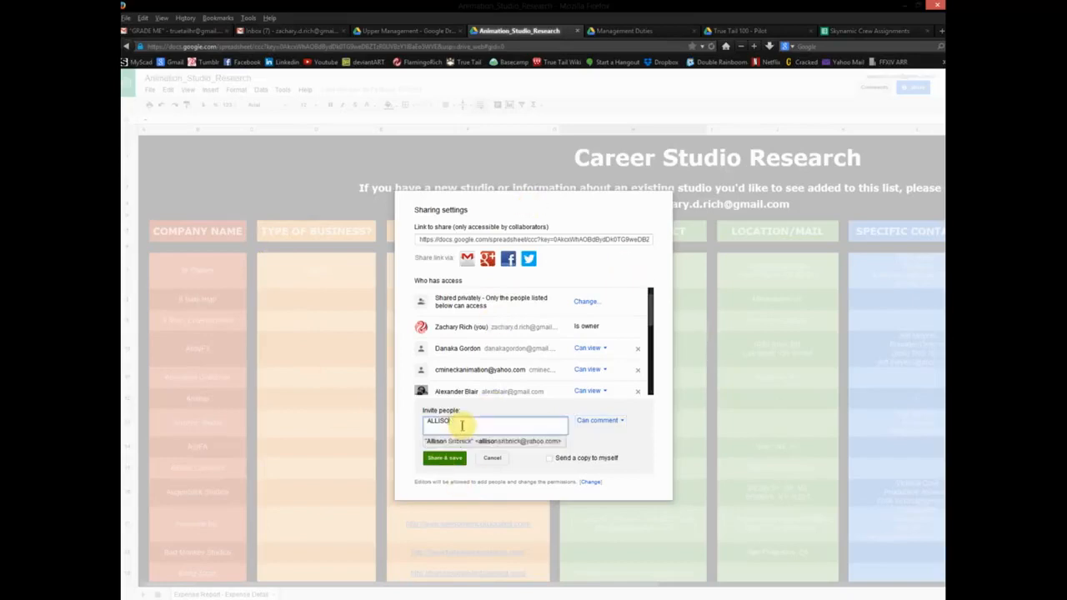
left_click(476, 442)
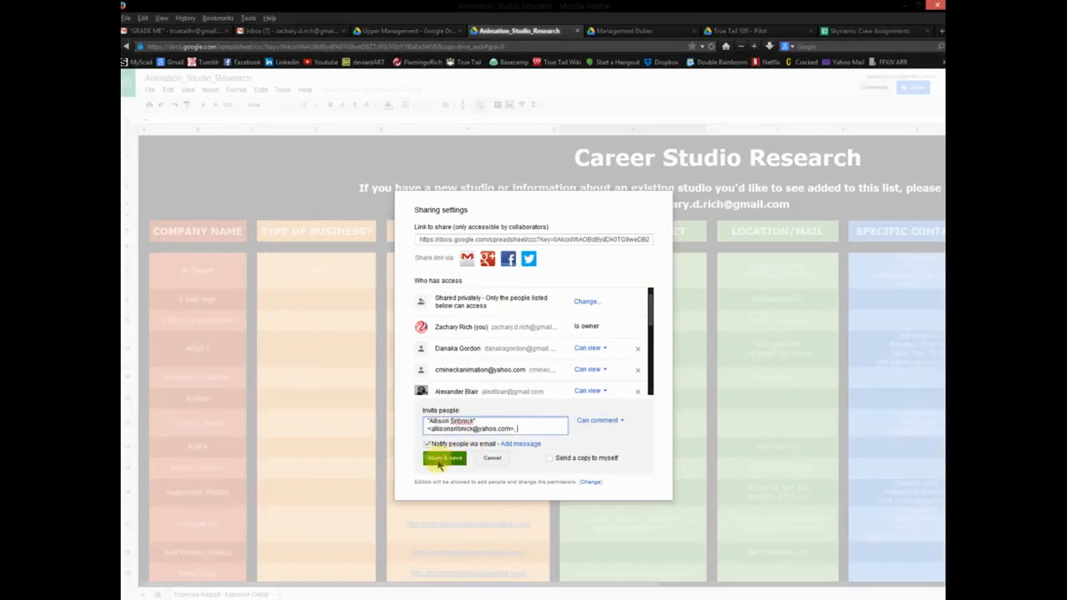
left_click(442, 459)
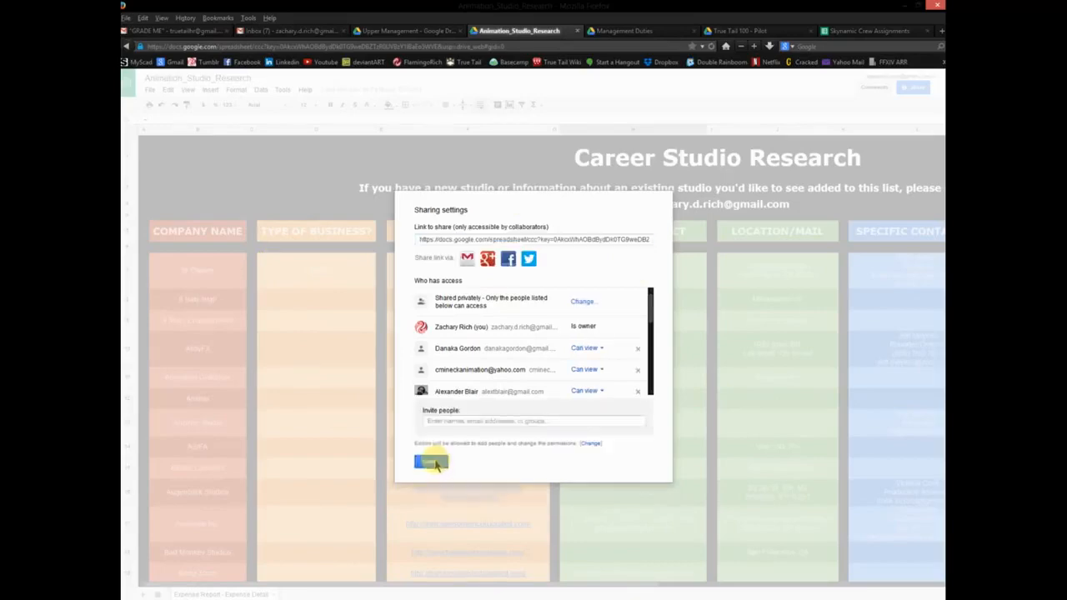
left_click(436, 461)
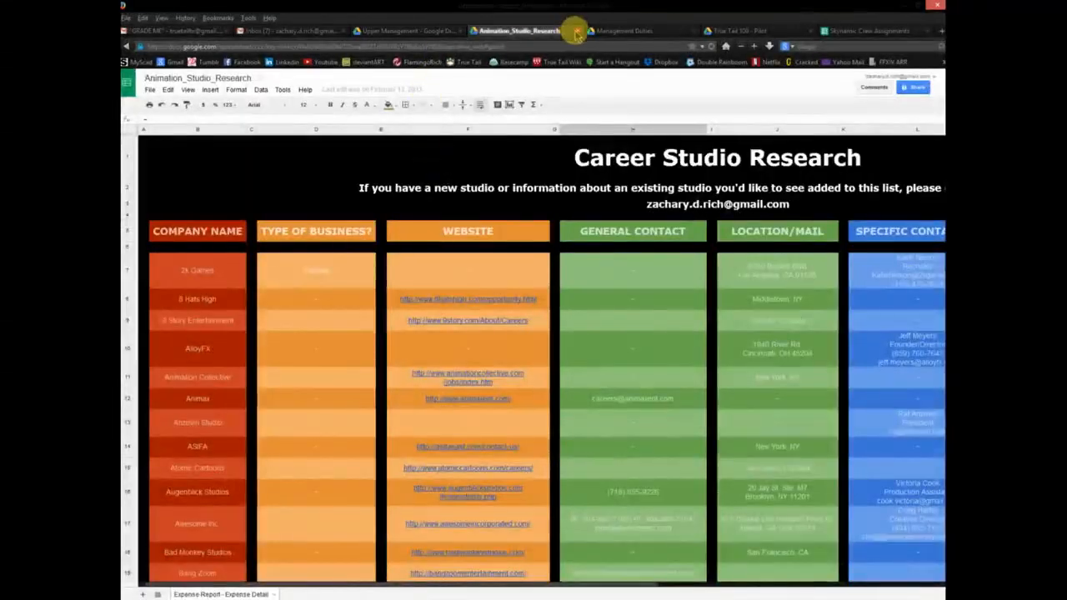
left_click(577, 32)
Return to the Drive file list, deselect Skynamic Rolodex and open the Skynamic Studios folder.
left_click(313, 33)
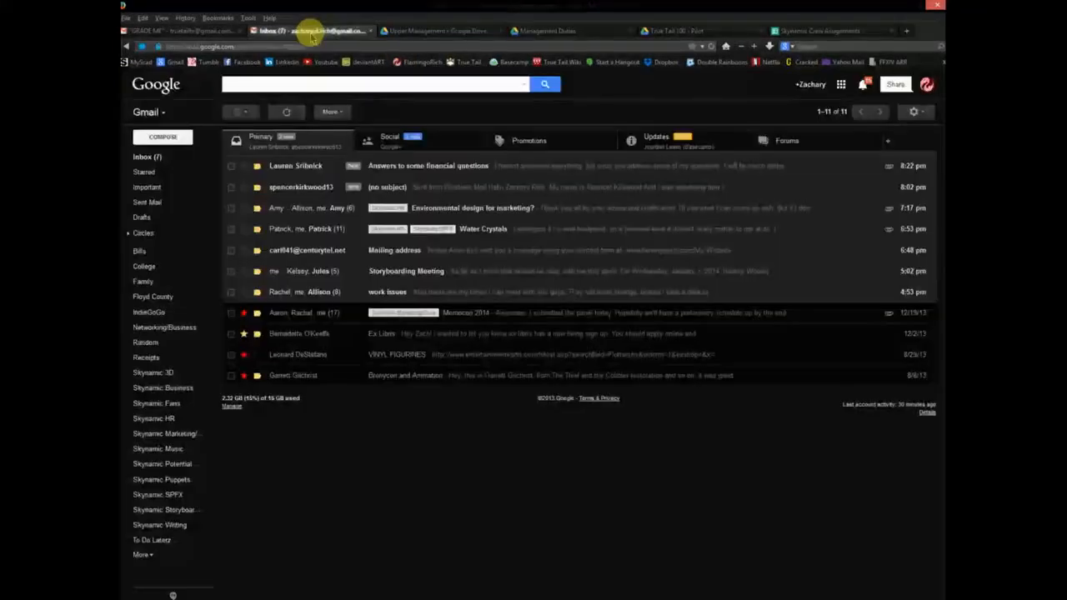
left_click(408, 30)
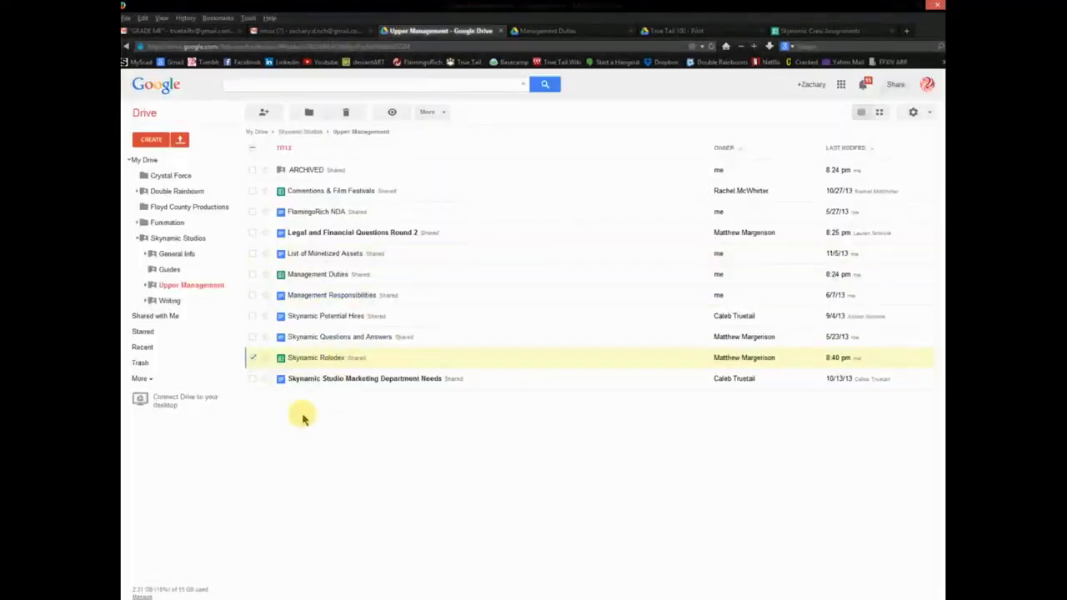
left_click(252, 357)
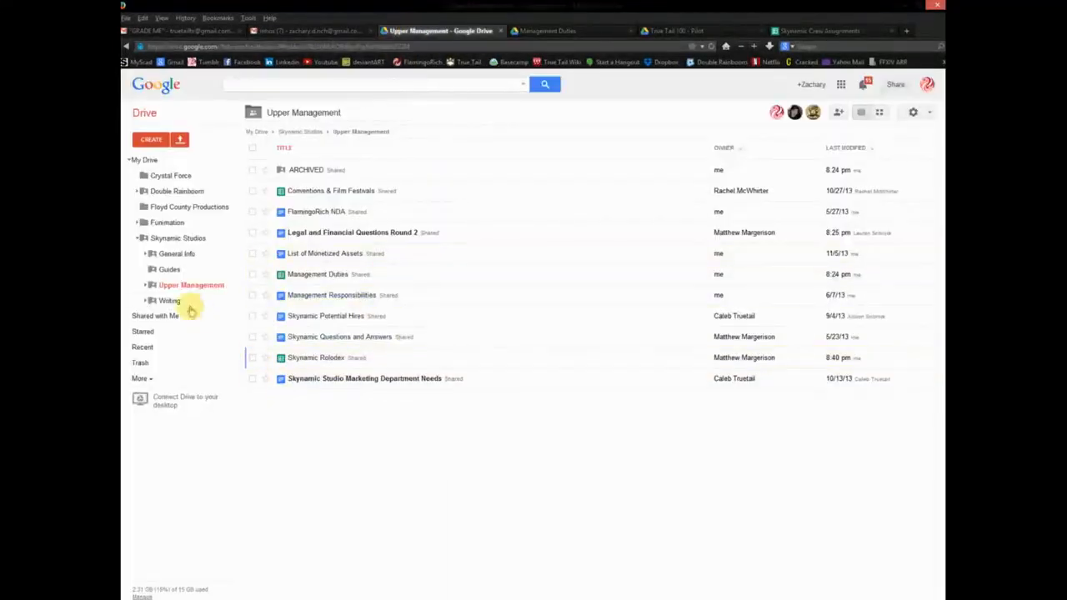
left_click(185, 239)
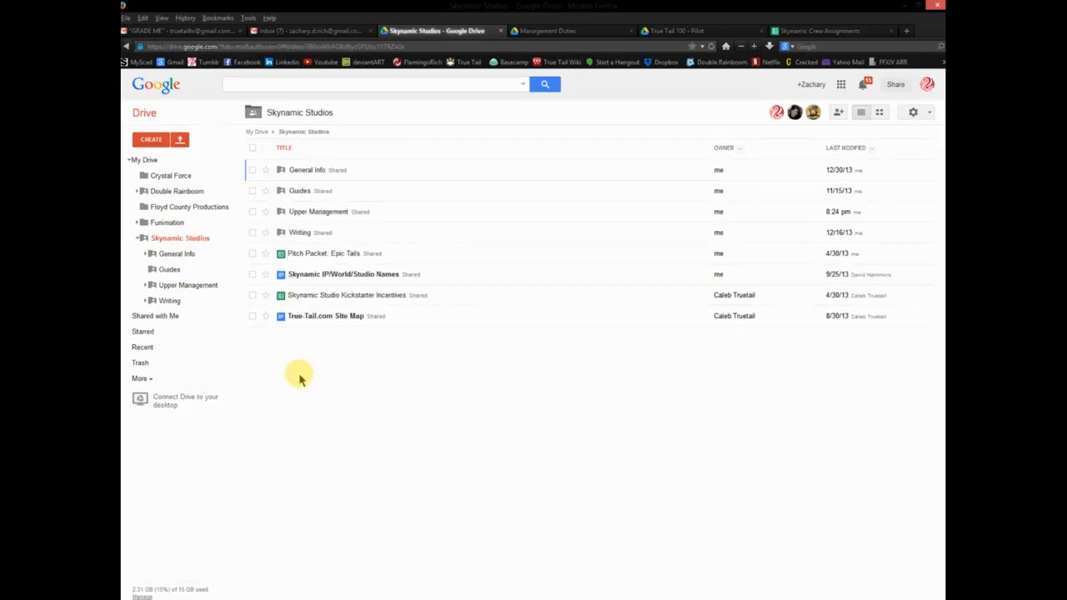
Look over the True Tail 100 - Pilot and Management Duties spreadsheets, and return to the Skynamic Studios folder.
left_click(557, 31)
left_click(661, 31)
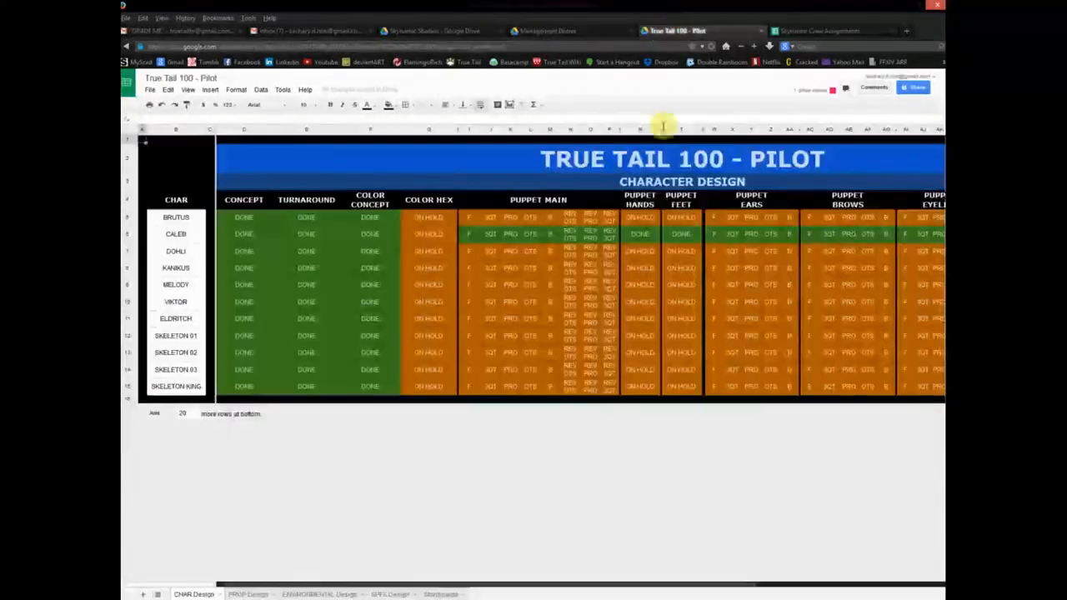
left_click(527, 31)
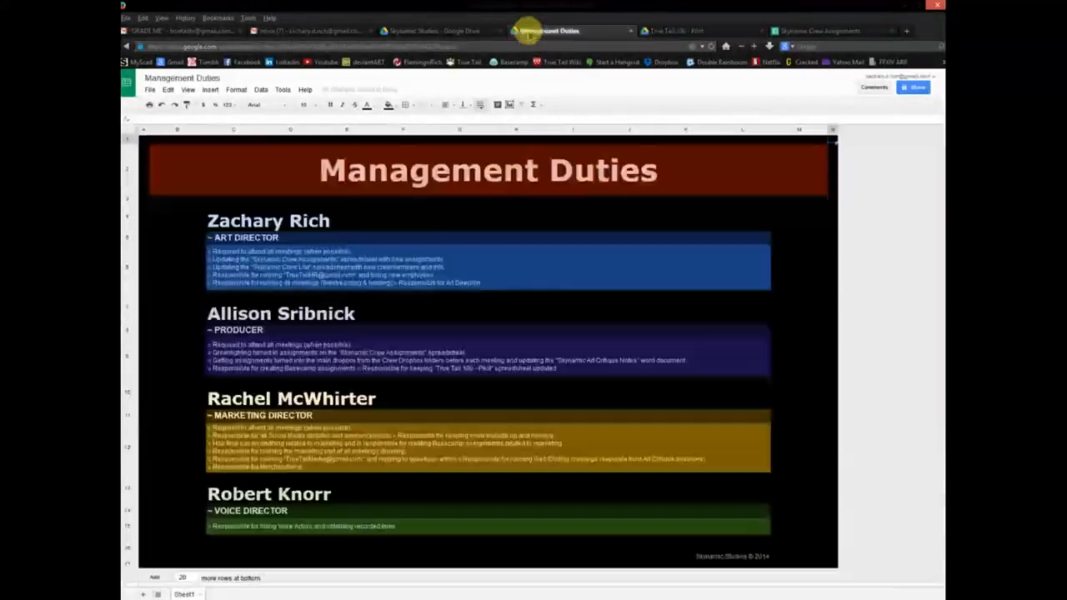
left_click(451, 31)
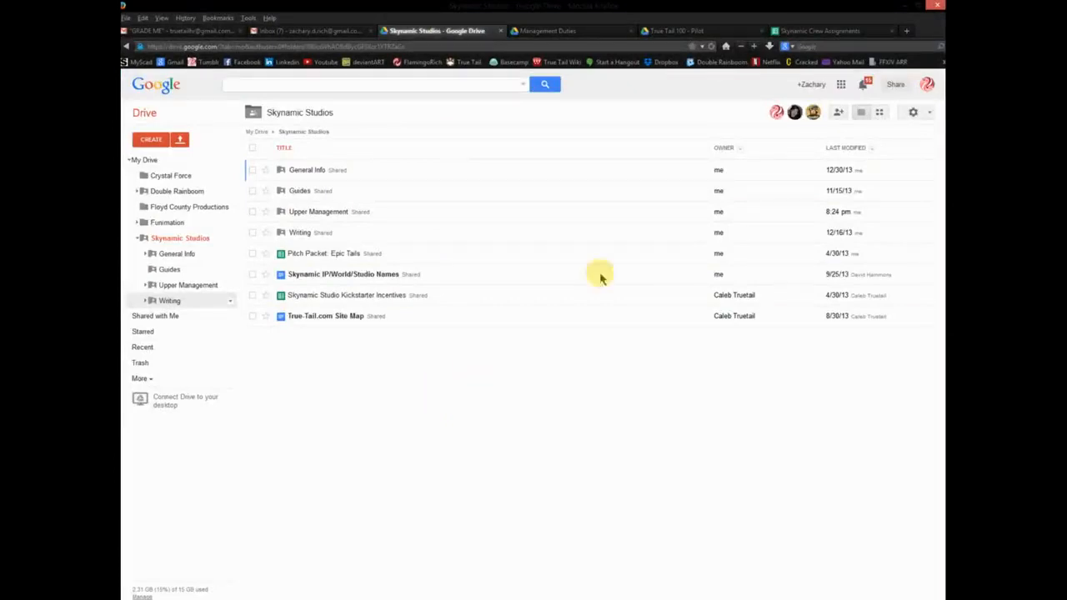
Examine the December 29 - January 04 schedule and the skill letter key of Skynamic Crew Assignments, and return to the Skynamic Studios folder.
left_click(817, 31)
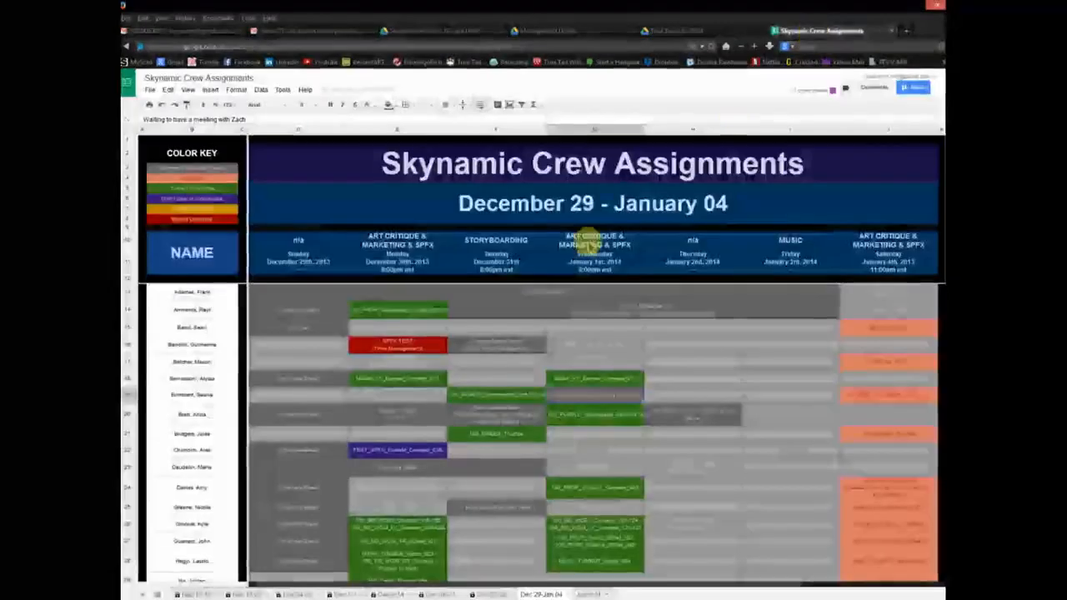
left_click(696, 363)
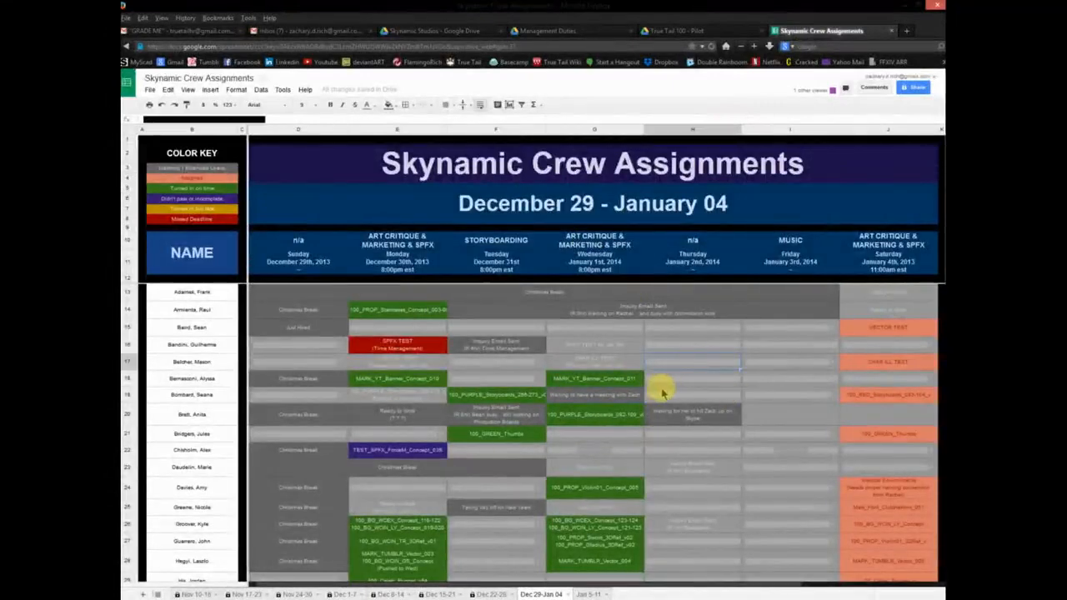
scroll(663, 392, "right", 2)
scroll(662, 392, "left", 2)
scroll(663, 392, "right", 2)
scroll(663, 392, "left", 2)
scroll(665, 386, "right", 2)
scroll(665, 386, "left", 2)
scroll(663, 382, "right", 2)
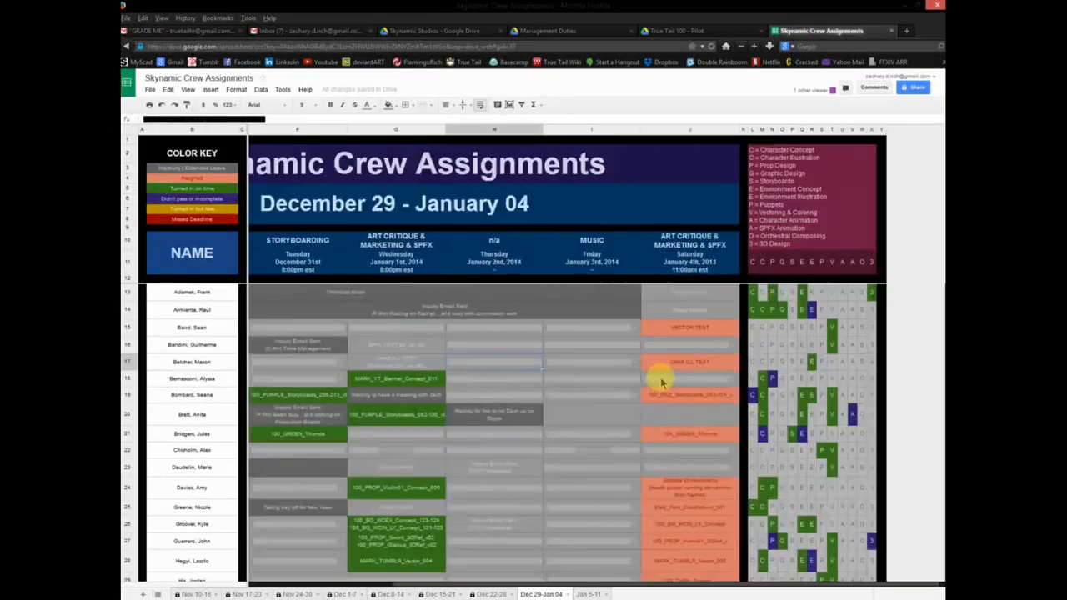
scroll(661, 382, "left", 2)
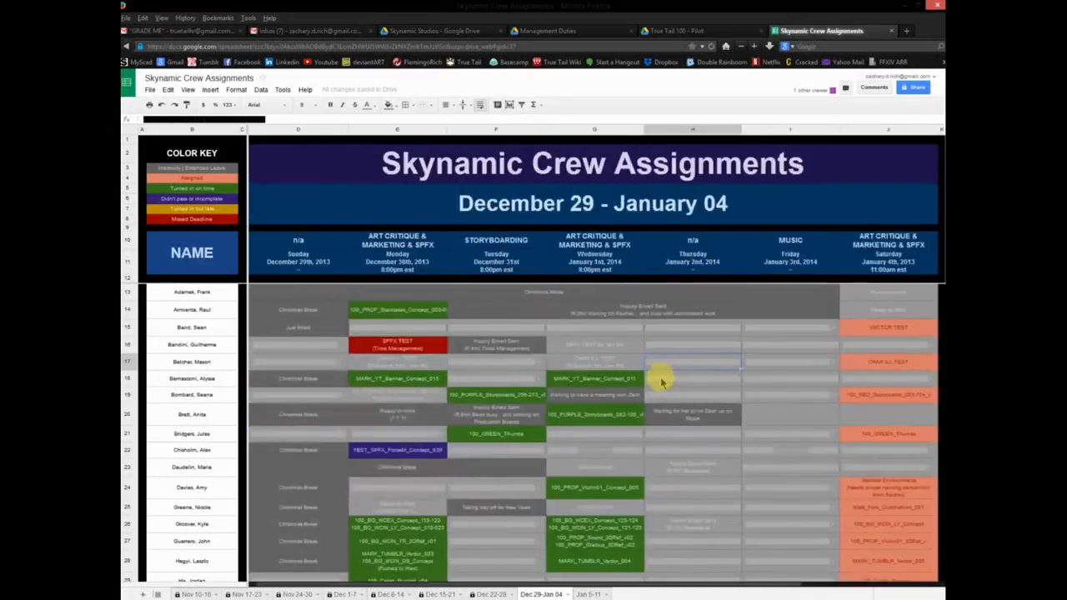
left_click(675, 333)
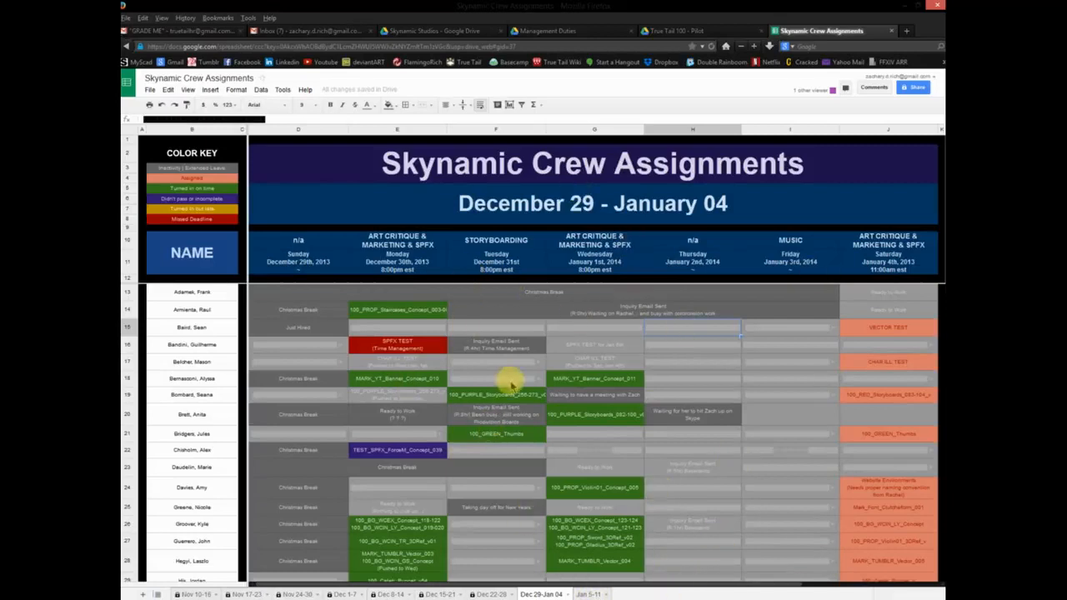
left_click(421, 28)
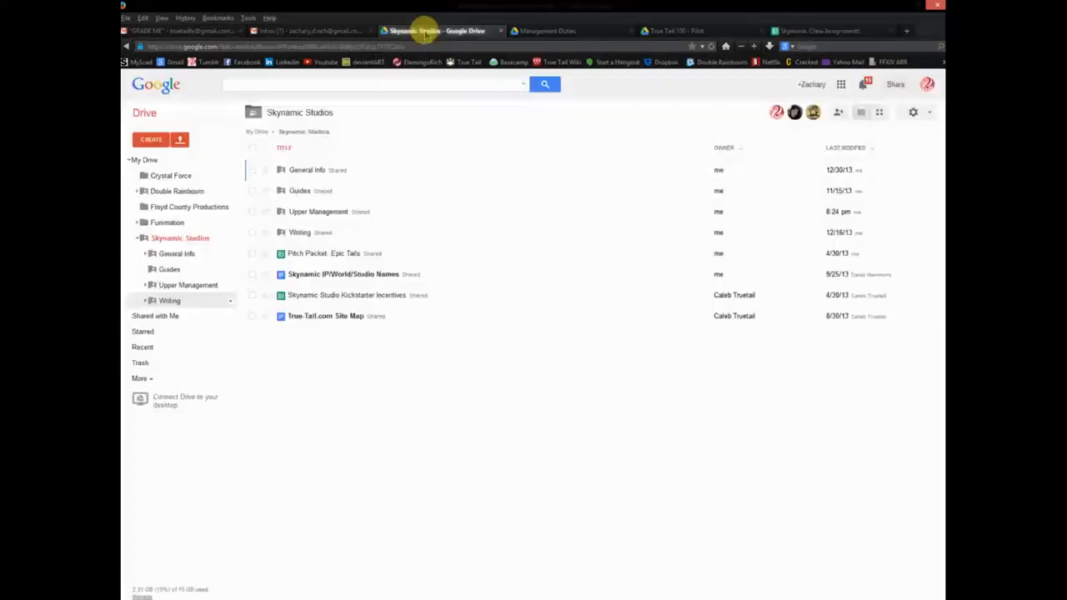